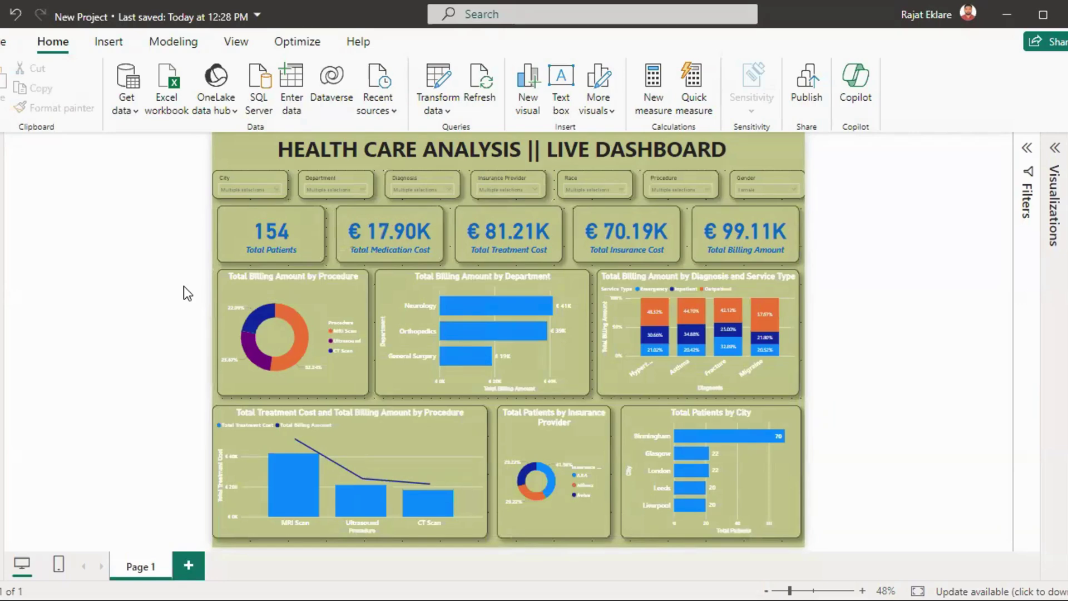
Step: Clear the City slicer's selections and filter the dashboard to Birmingham, Bristol, Edinburgh, Glasgow and Leeds
left_click(249, 192)
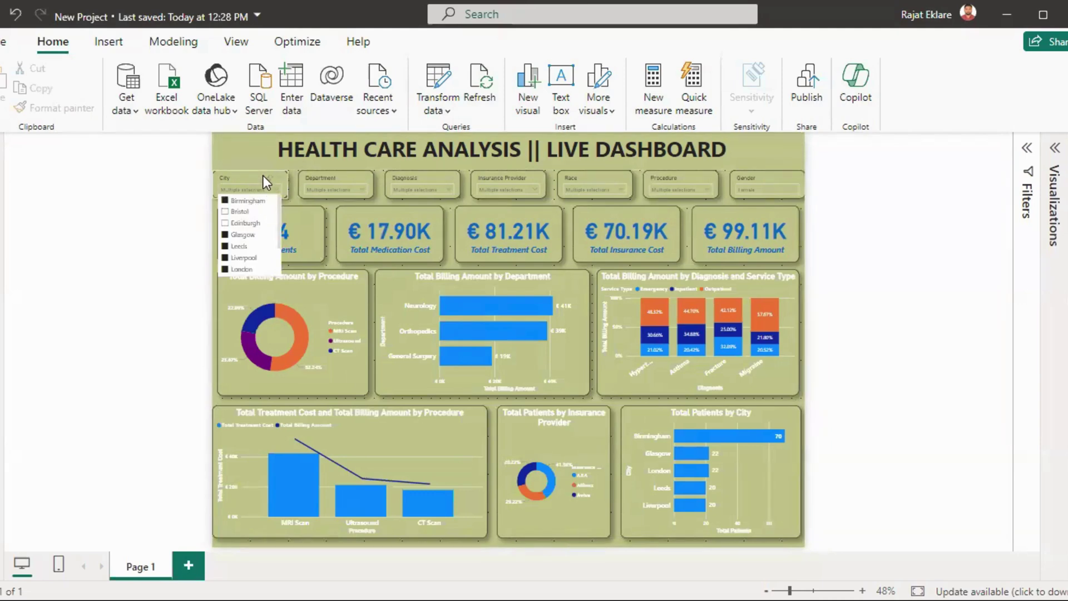
left_click(270, 184)
left_click(270, 184)
left_click(272, 190)
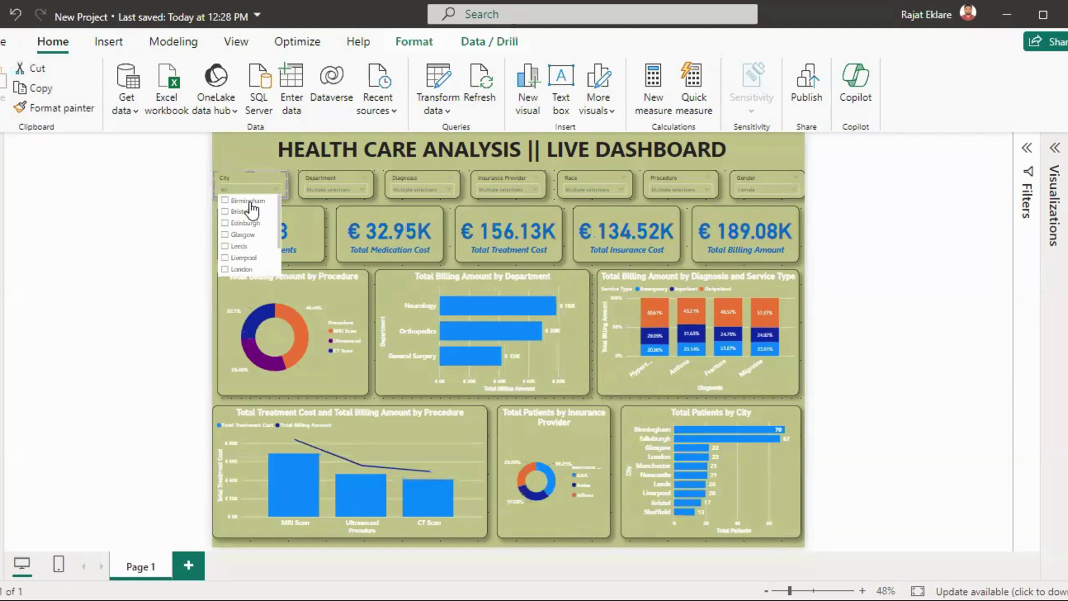
left_click(245, 201)
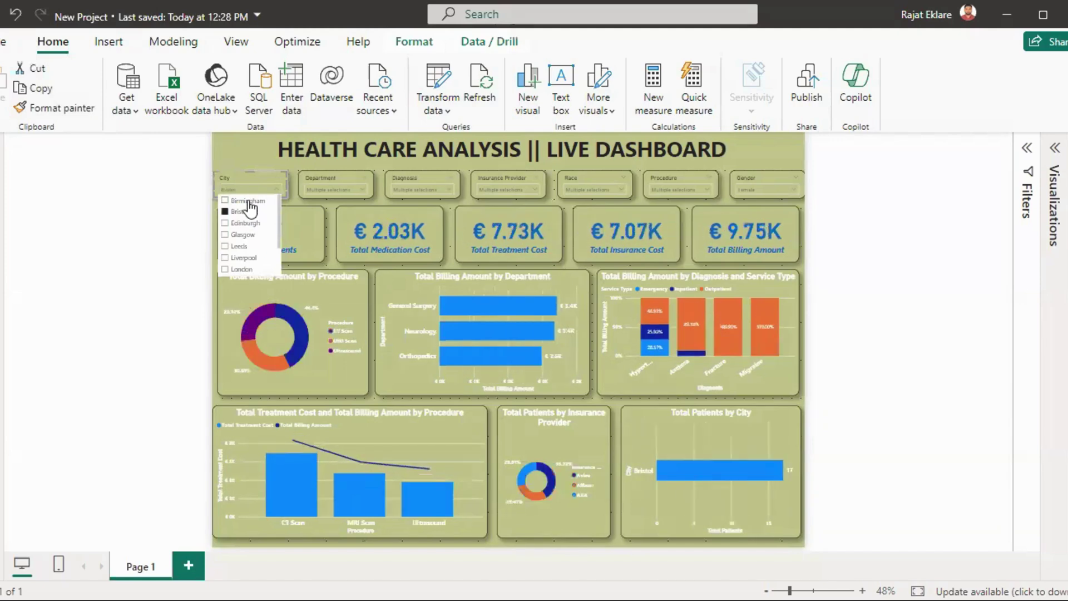
left_click(241, 212)
left_click(243, 223)
left_click(242, 234)
left_click(241, 247)
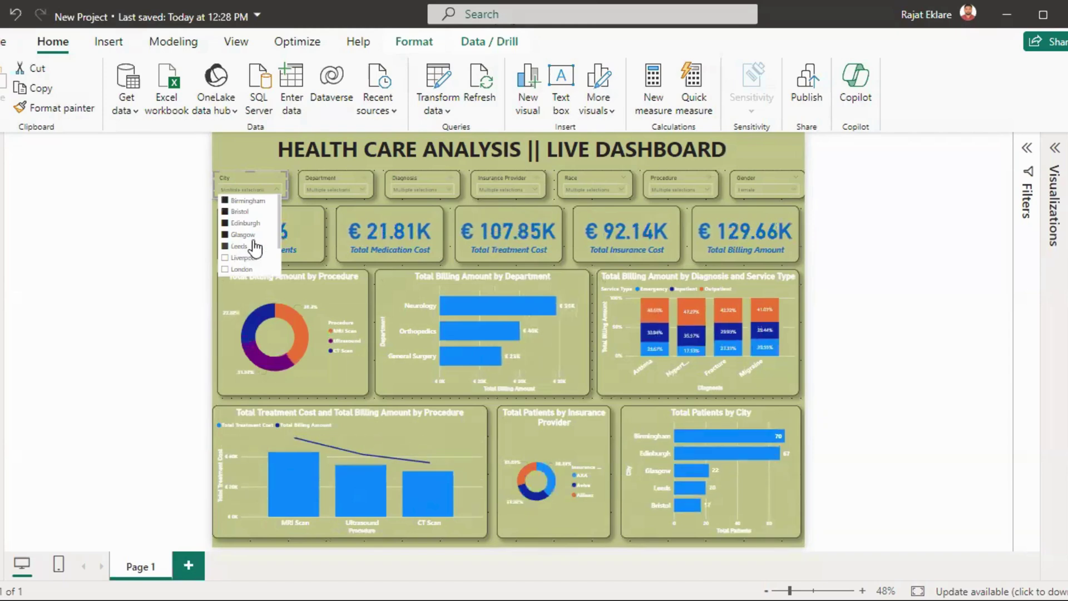
Step: Filter the dashboard by department to Neurology, Orthopedics and Pediatrics, leaving out General Surgery
left_click(313, 189)
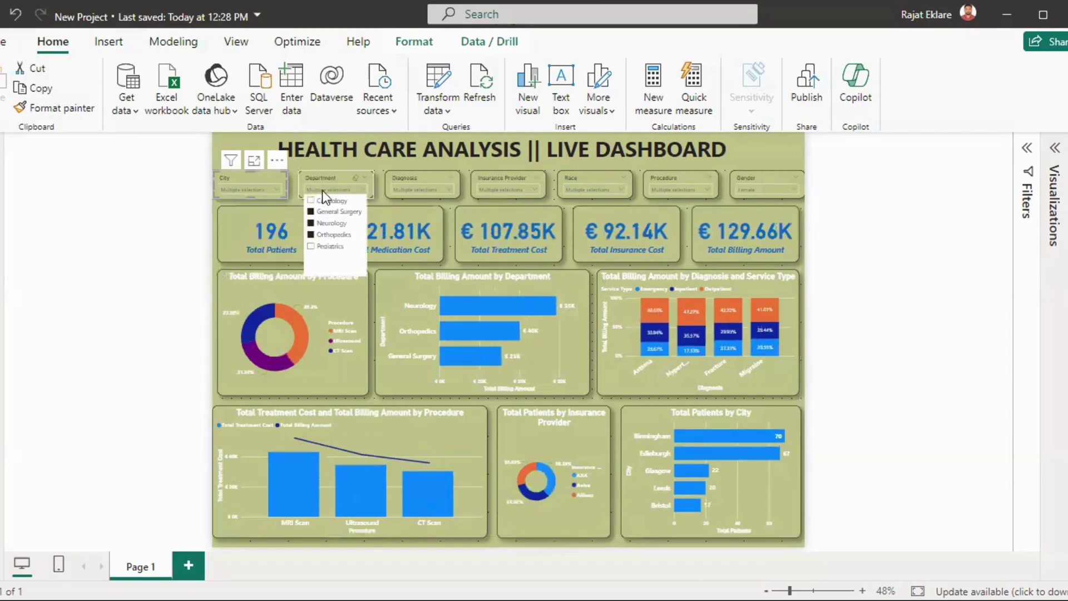
left_click(315, 248)
left_click(313, 236)
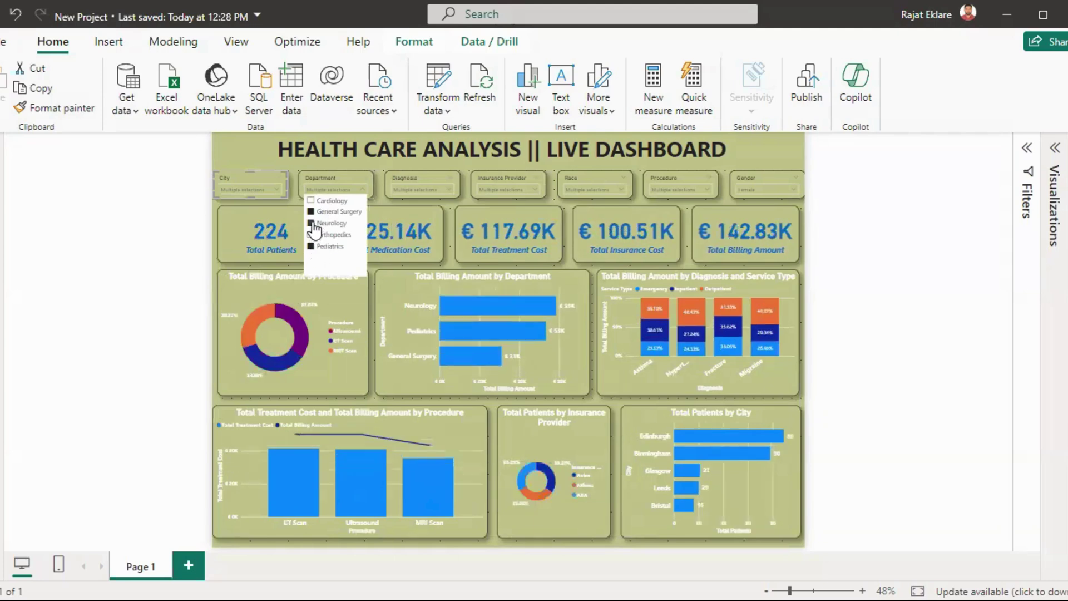
left_click(313, 224)
left_click(311, 211)
left_click(314, 235)
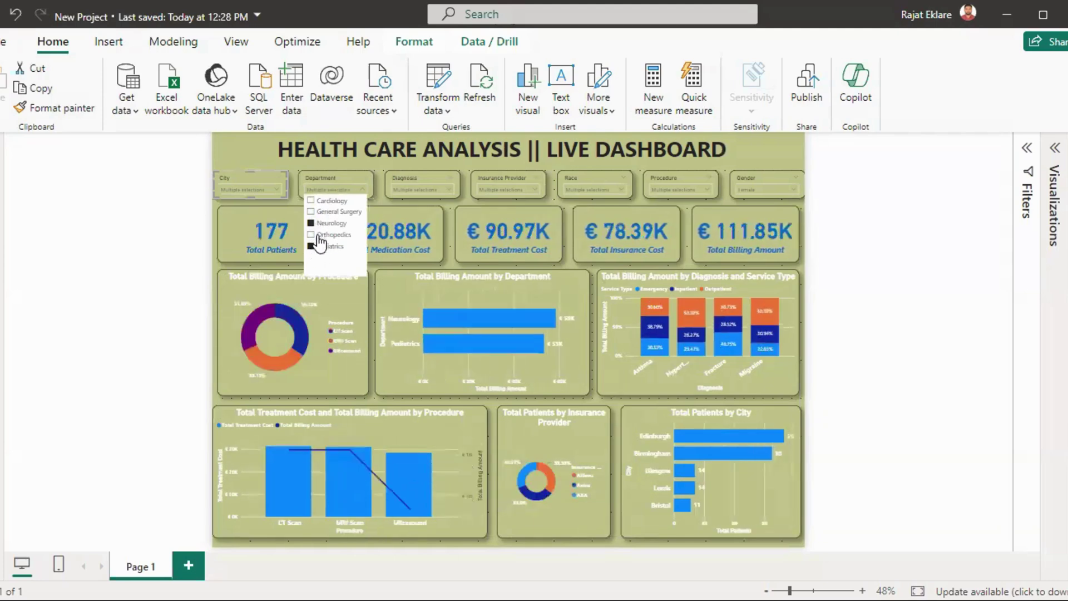
left_click(325, 224)
Step: Filter the dashboard by diagnosis to Appendicitis, Fracture, Hypertension and Migraine, excluding Asthma
left_click(412, 182)
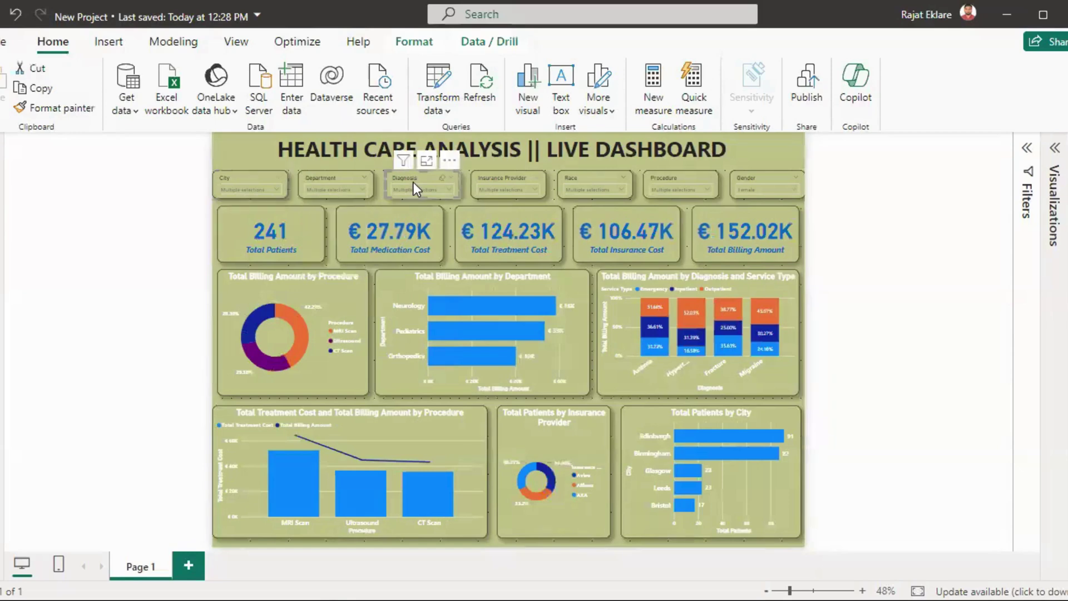
left_click(412, 187)
left_click(412, 212)
left_click(412, 223)
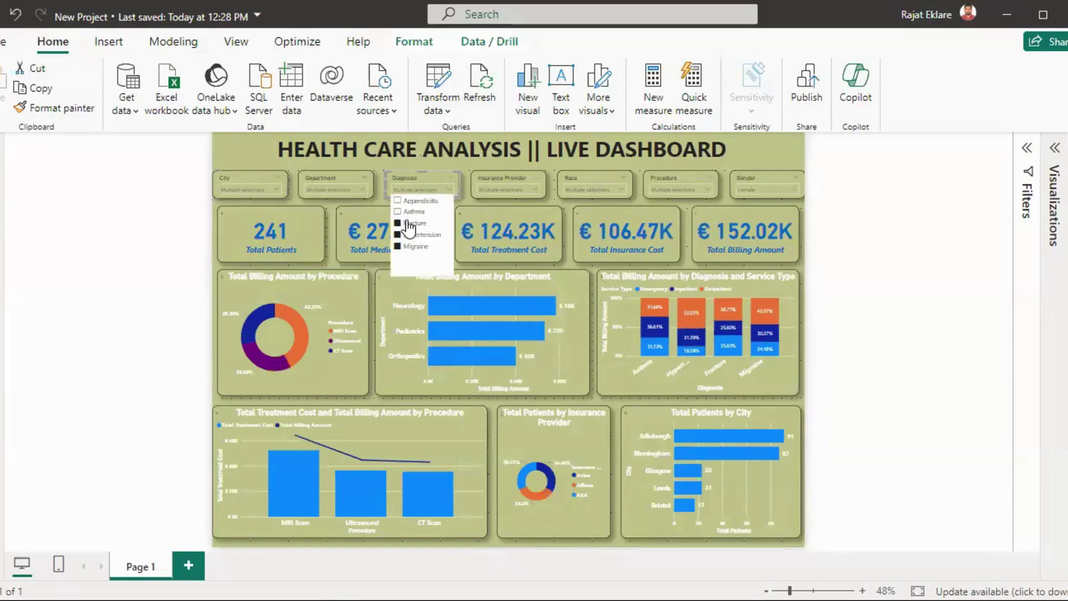
left_click(412, 200)
left_click(412, 235)
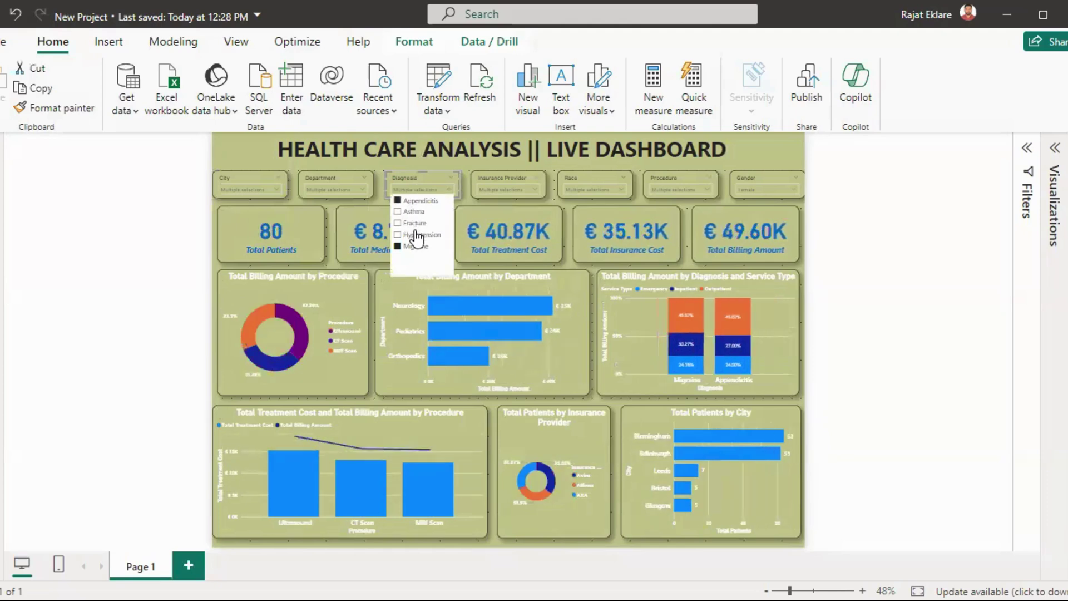
left_click(414, 223)
left_click(412, 234)
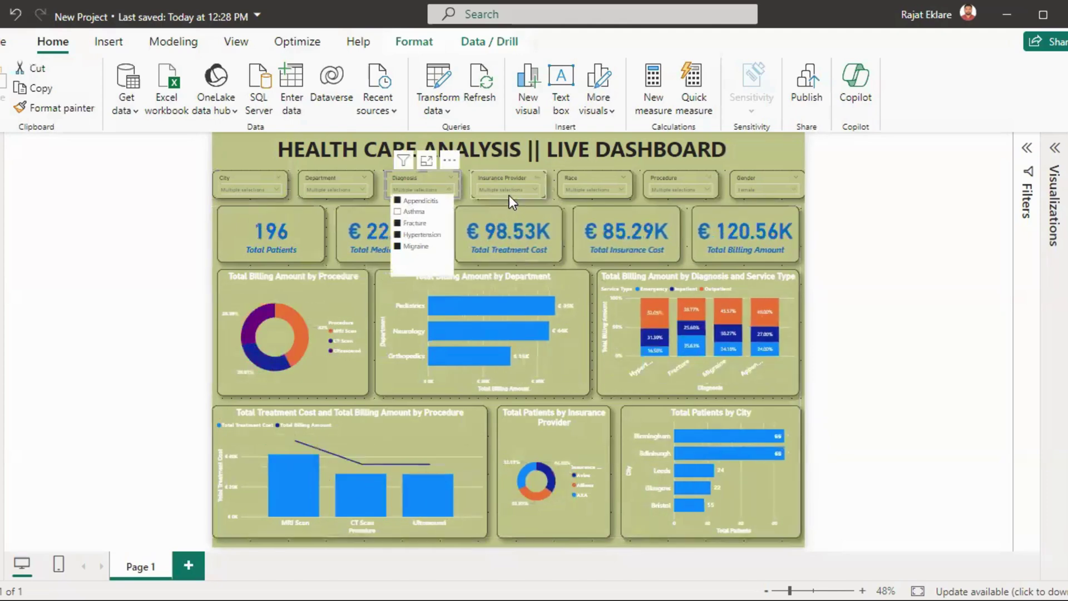
Step: Try different insurance provider combinations and leave the Insurance Provider slicer on Allianz and AXA
left_click(510, 192)
left_click(492, 212)
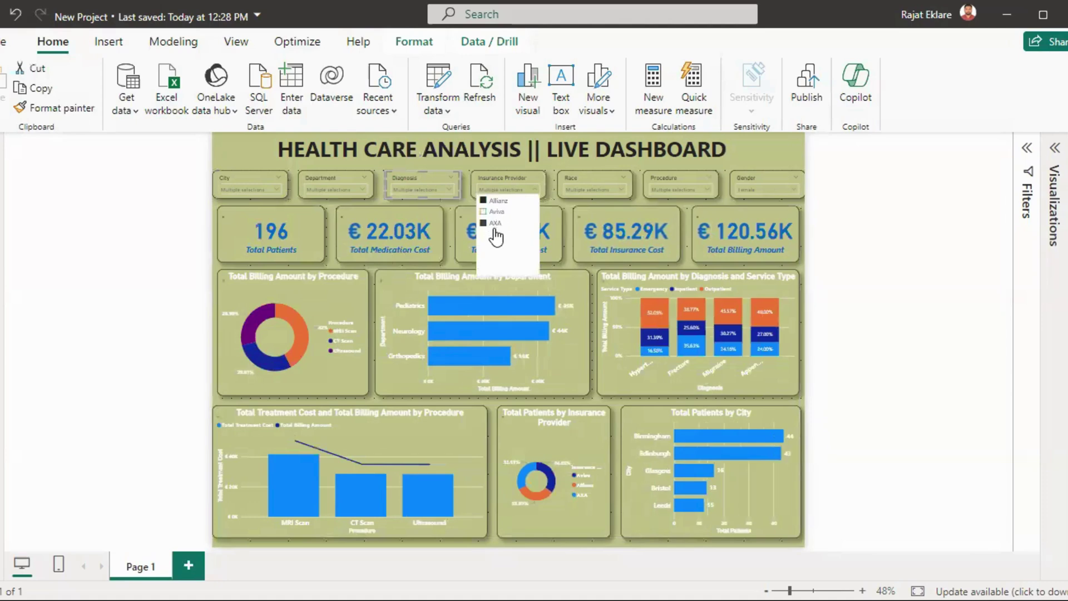
left_click(494, 225)
left_click(489, 211)
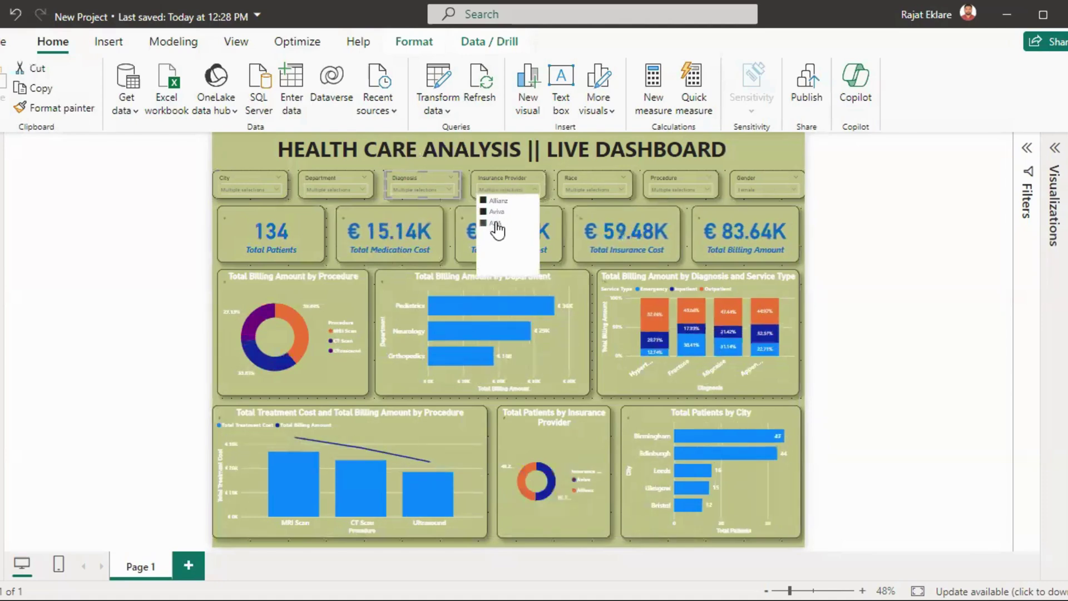
left_click(496, 223)
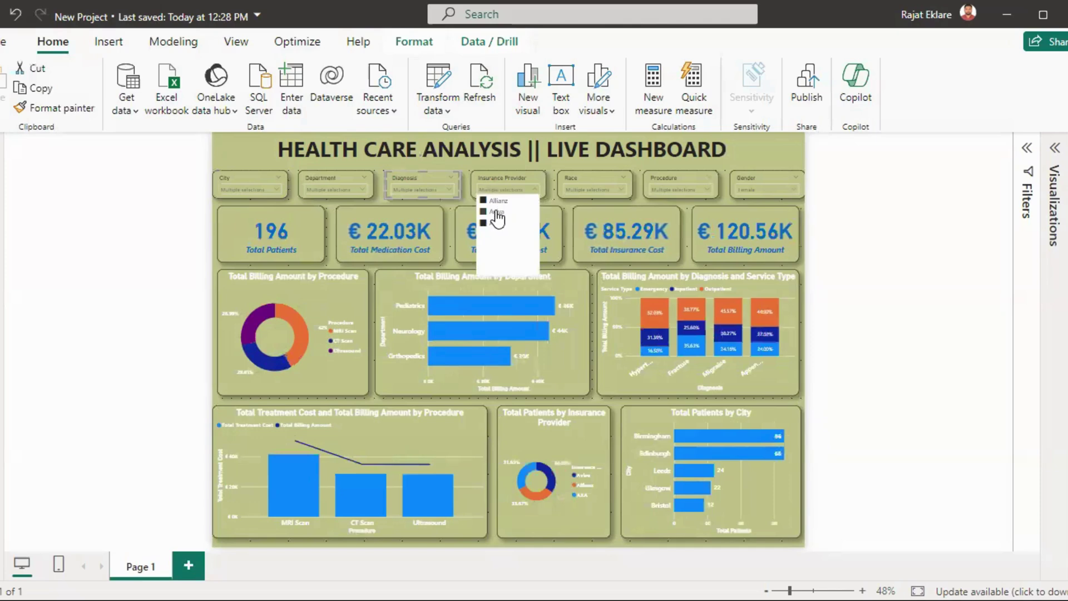
left_click(495, 211)
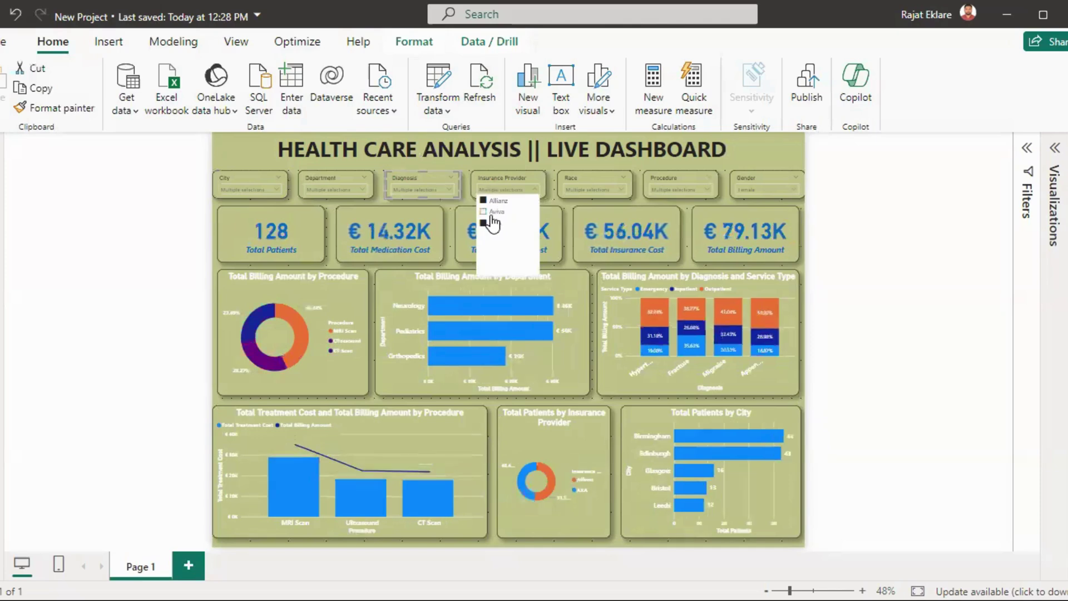
Step: Add Asian to the Race filter, and include X-Ray and Blood Test alongside the other procedures in the Procedure filter
left_click(606, 187)
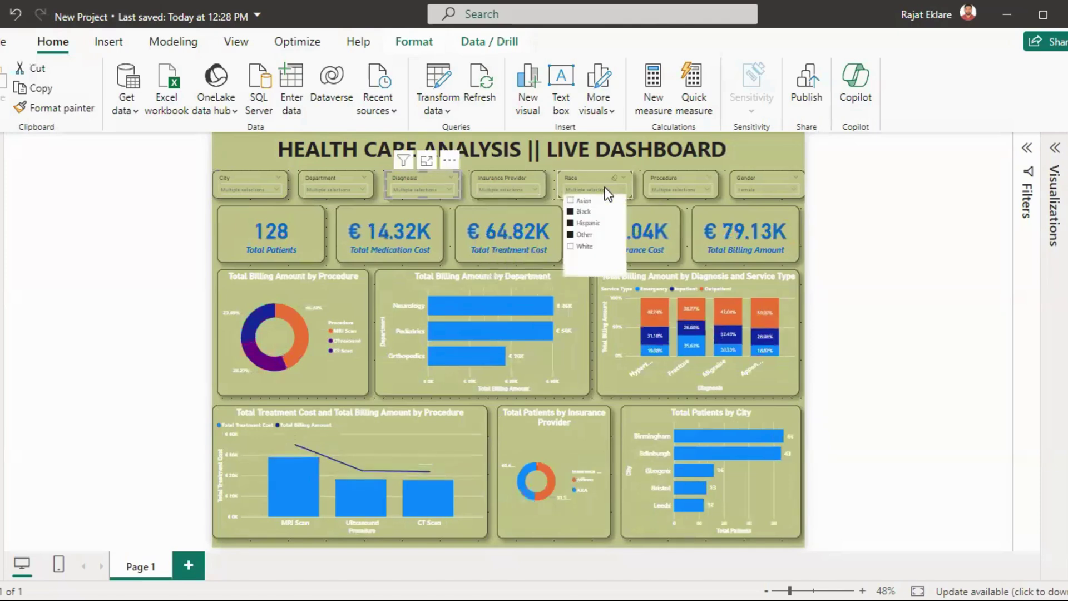
left_click(577, 201)
left_click(658, 192)
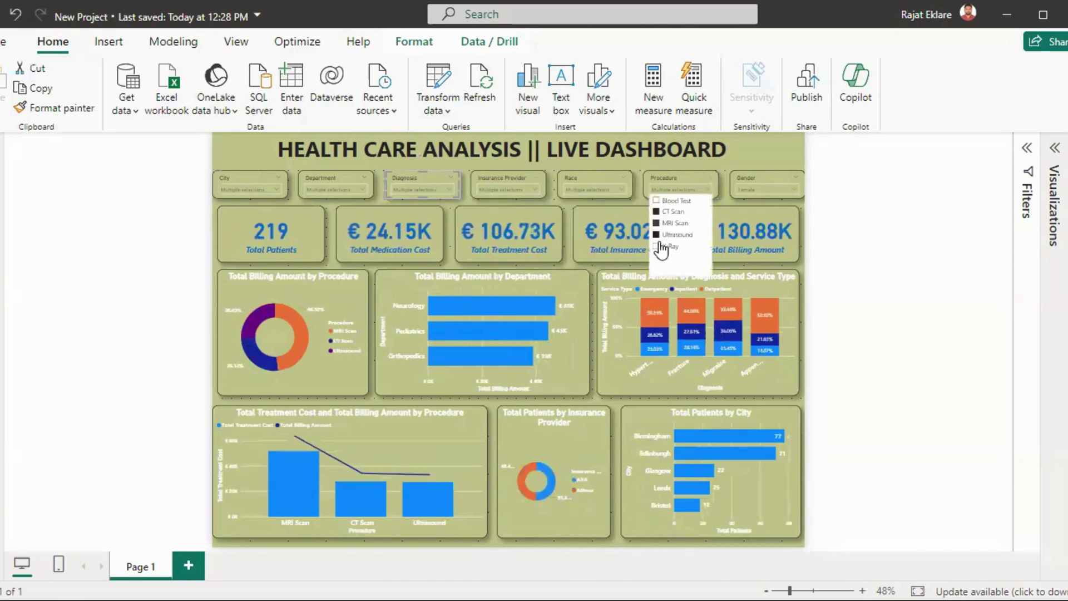
left_click(658, 245)
left_click(670, 213)
left_click(674, 200)
left_click(686, 215)
Step: Include Male as well as Female in the dashboard's Gender filter
left_click(750, 188)
left_click(748, 211)
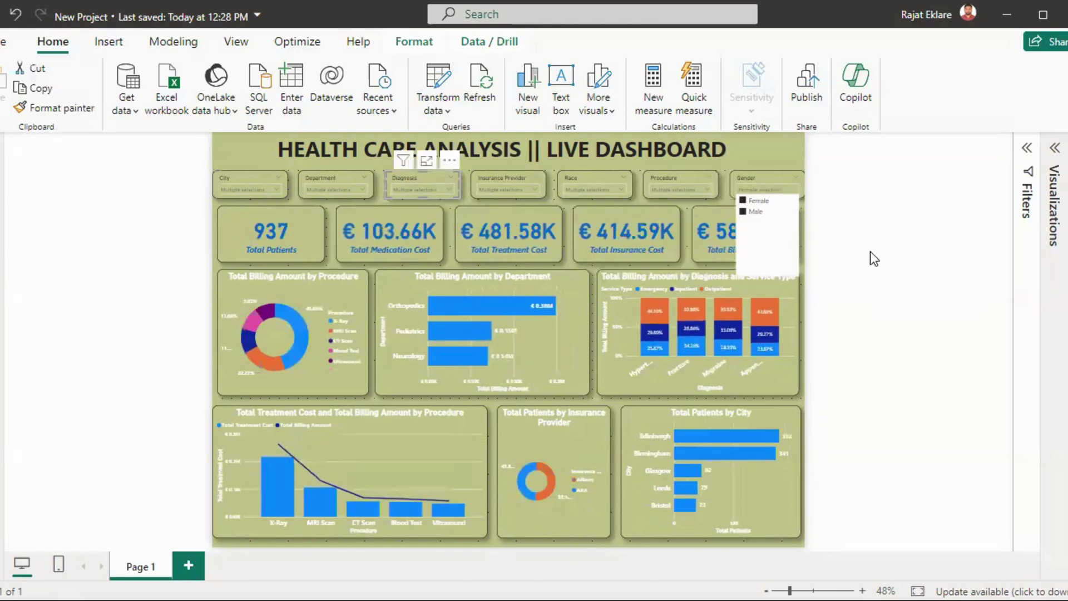
left_click(875, 258)
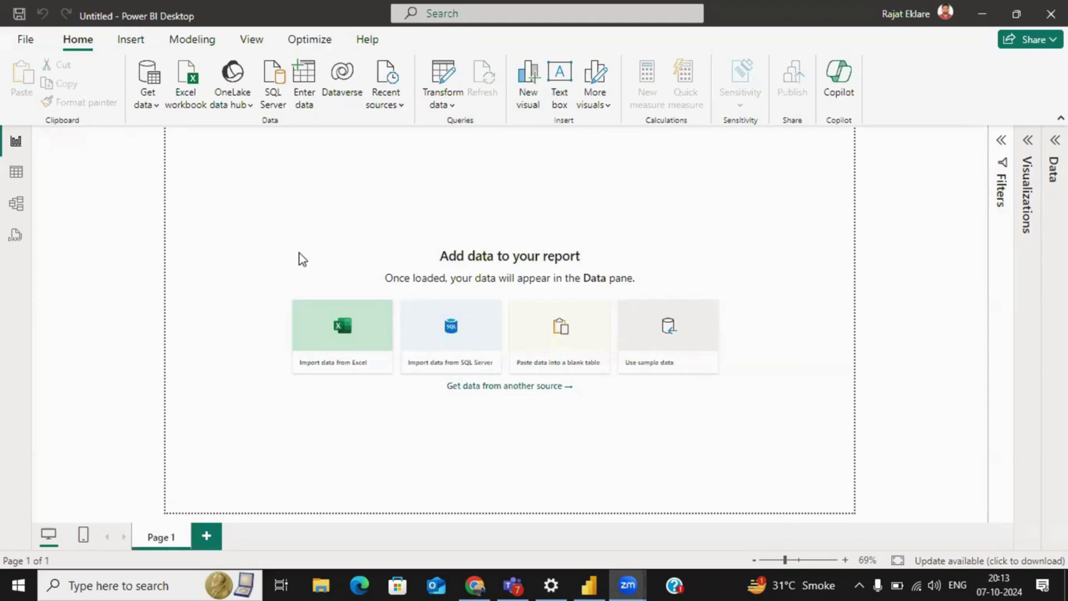
Step: Load visits.csv from the Healthcare Provide Dataset folder inside YT Project in Downloads, using the Text/CSV connector
left_click(148, 106)
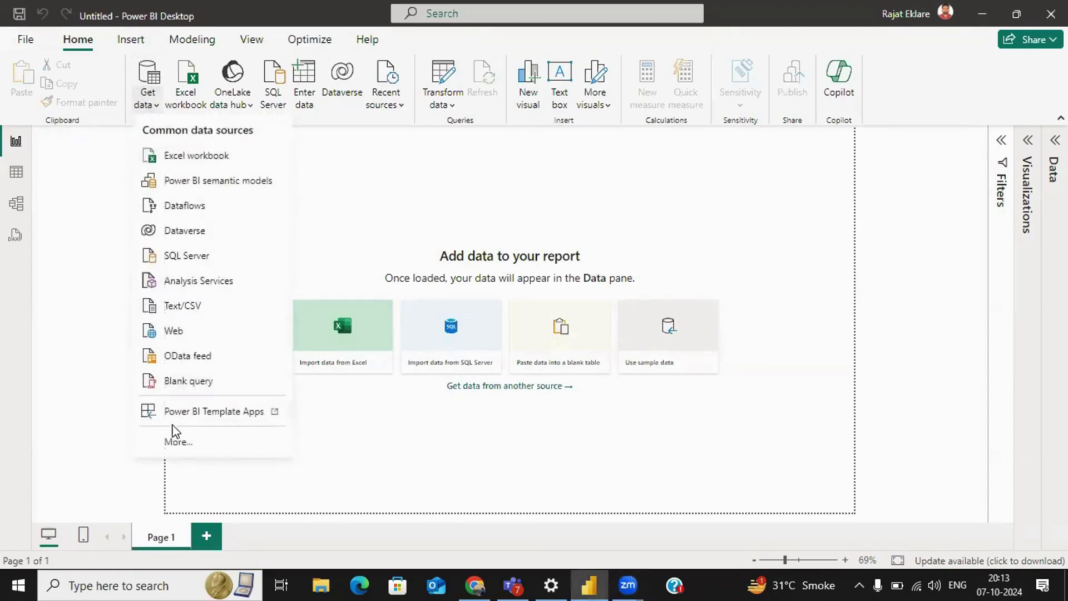
left_click(178, 442)
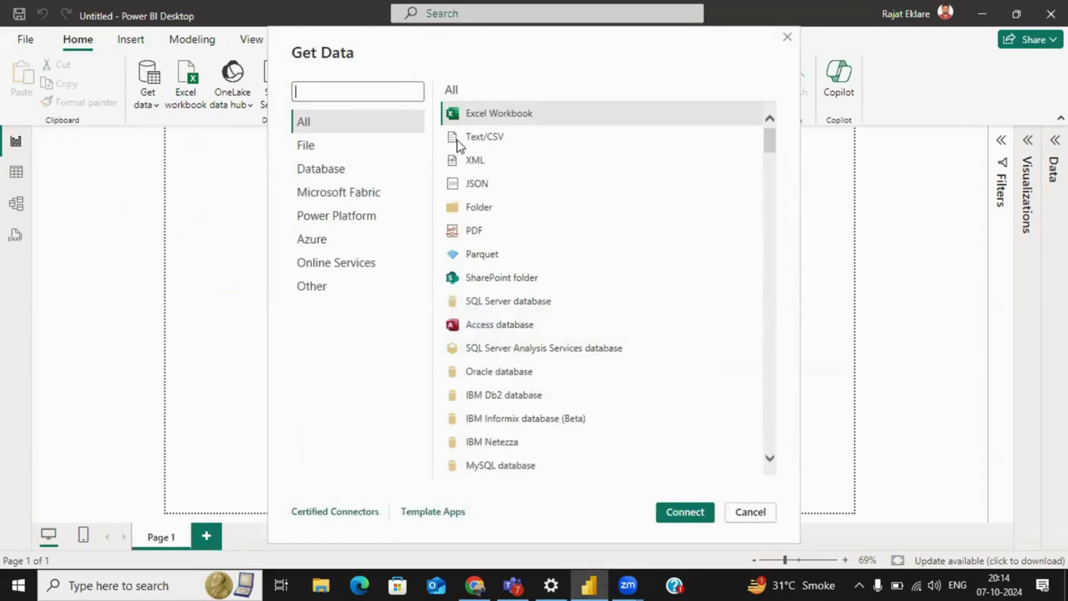
left_click(477, 139)
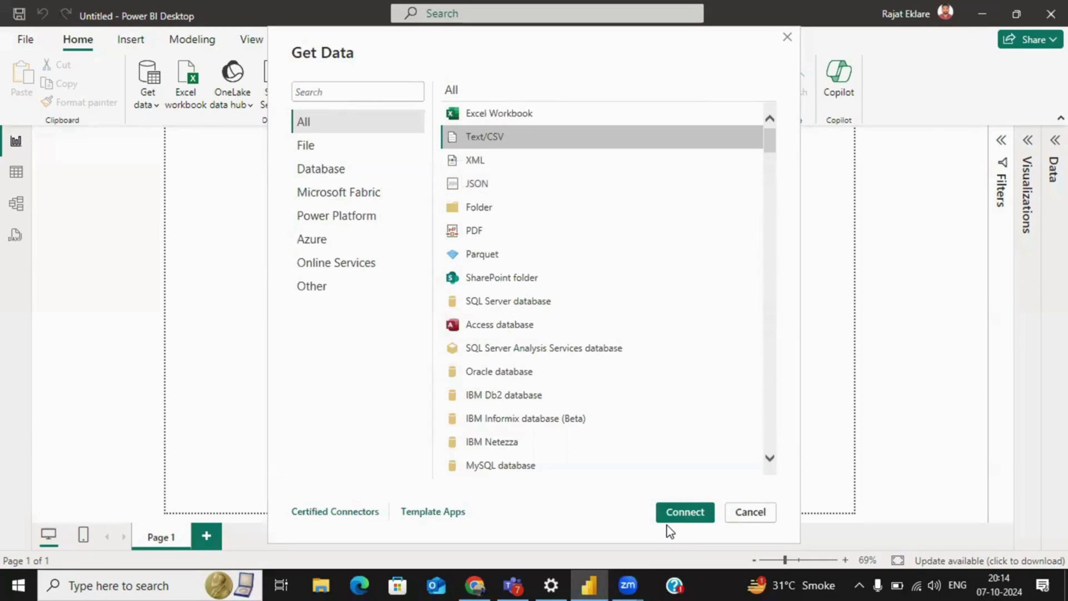
left_click(684, 512)
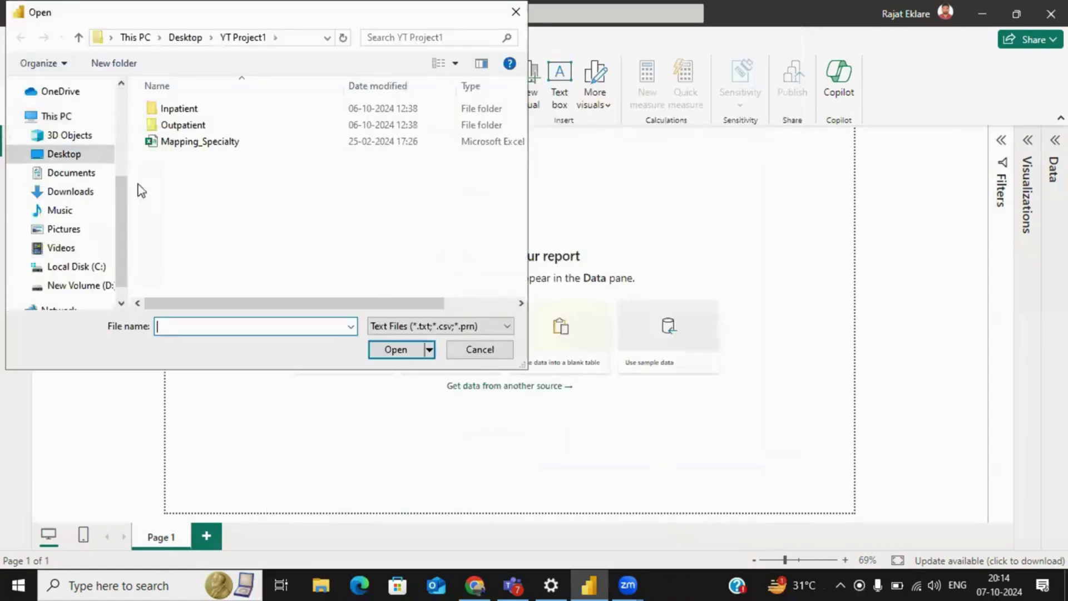
left_click(73, 195)
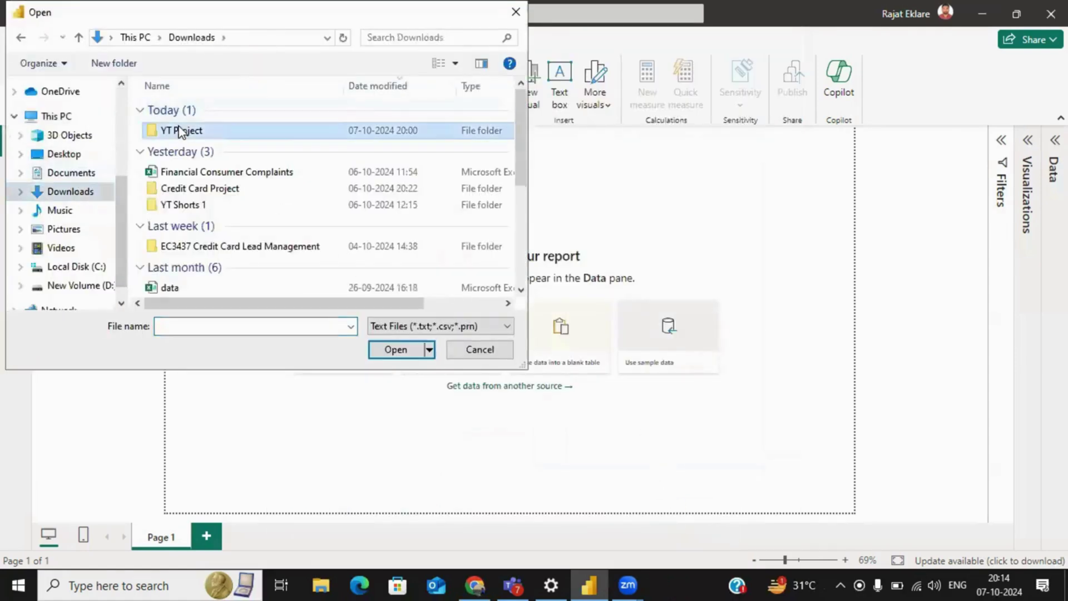
double_click(173, 126)
double_click(167, 111)
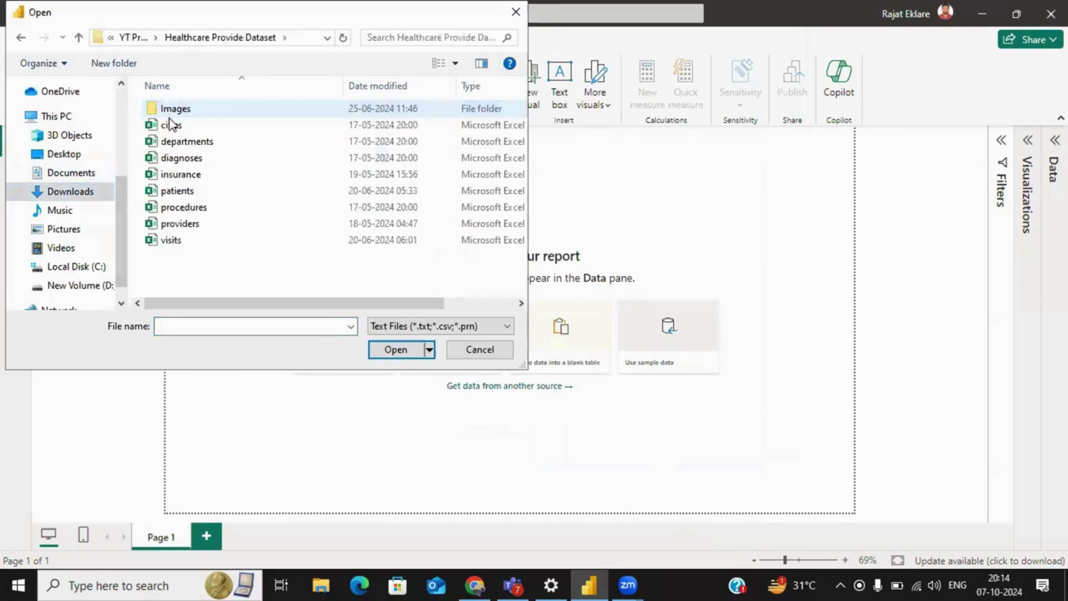
double_click(172, 240)
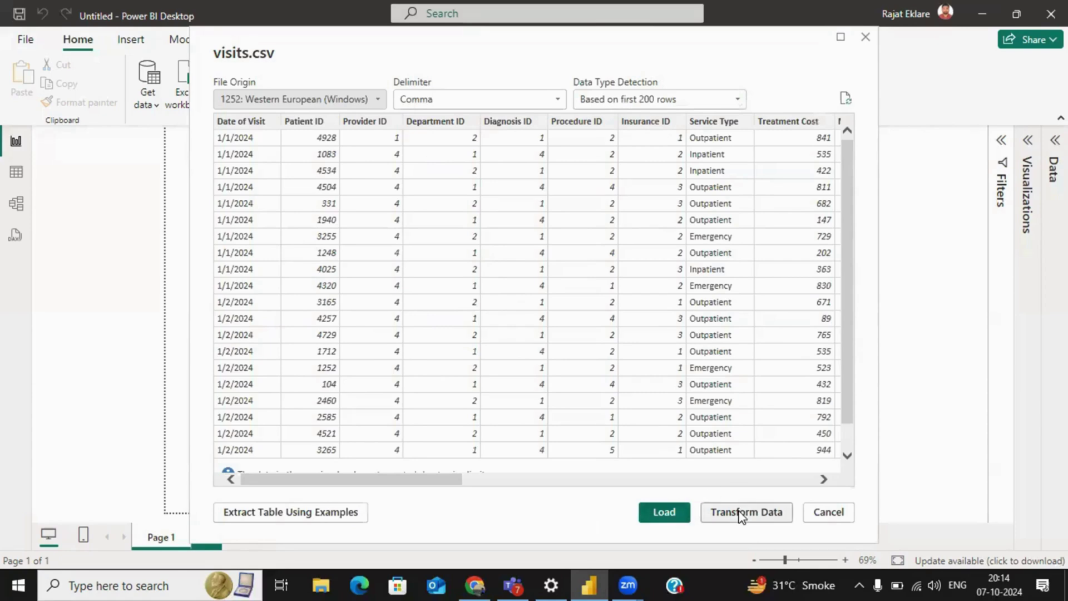
left_click(675, 512)
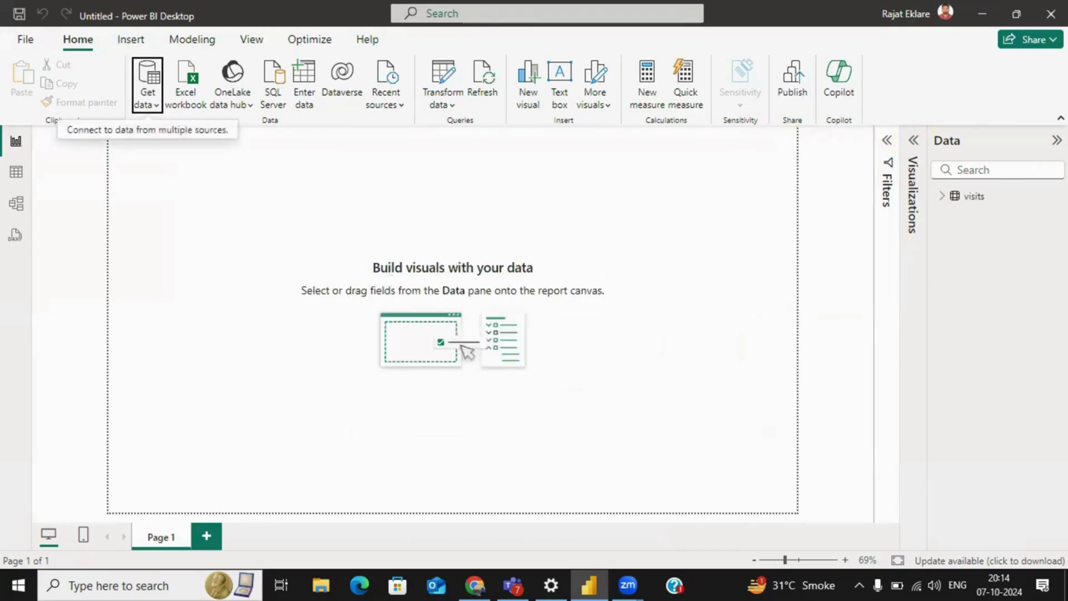
Step: Examine the loaded visits table's rows and columns in the table view, and return to the report view
left_click(16, 173)
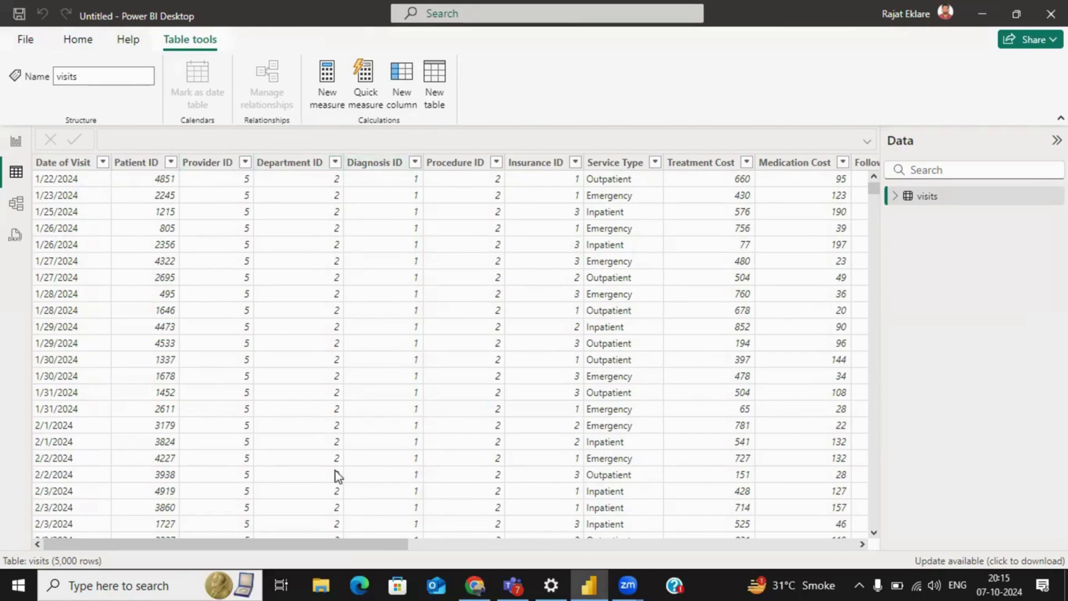
left_click_drag(316, 549, 256, 563)
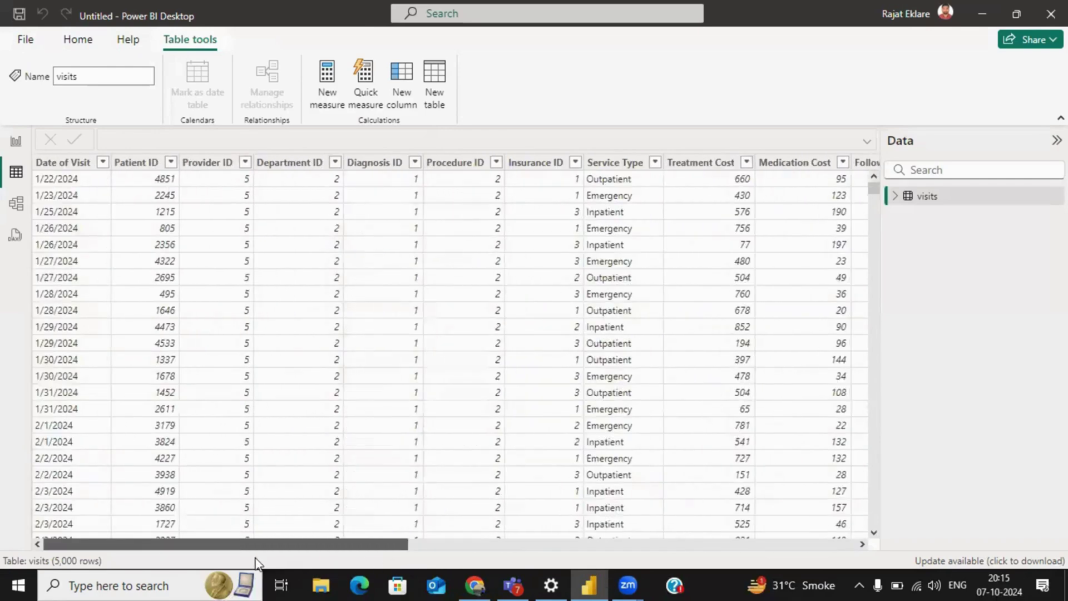
left_click(81, 40)
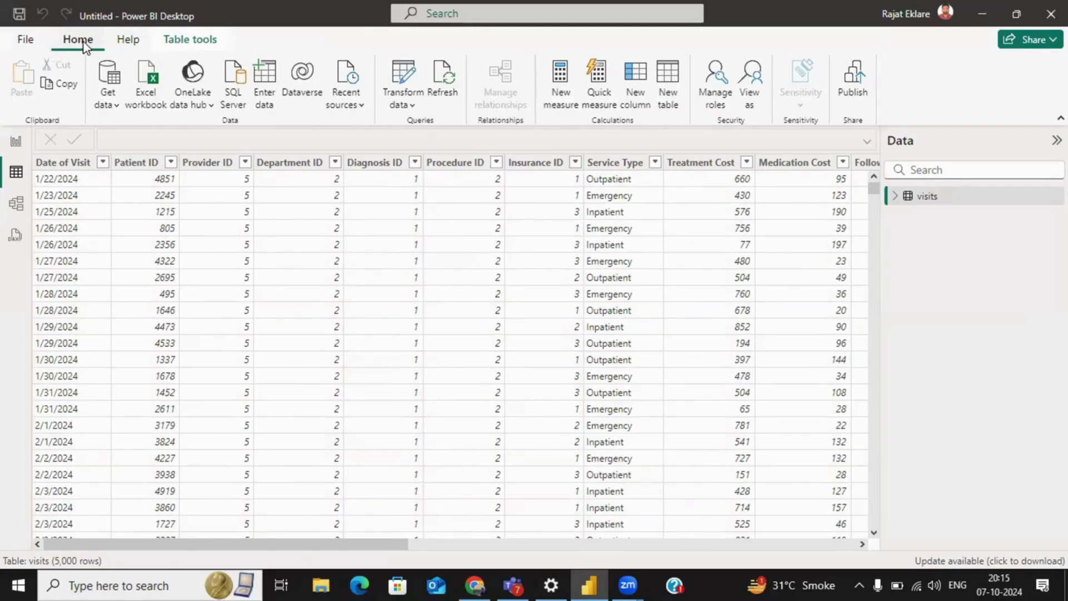
left_click(15, 144)
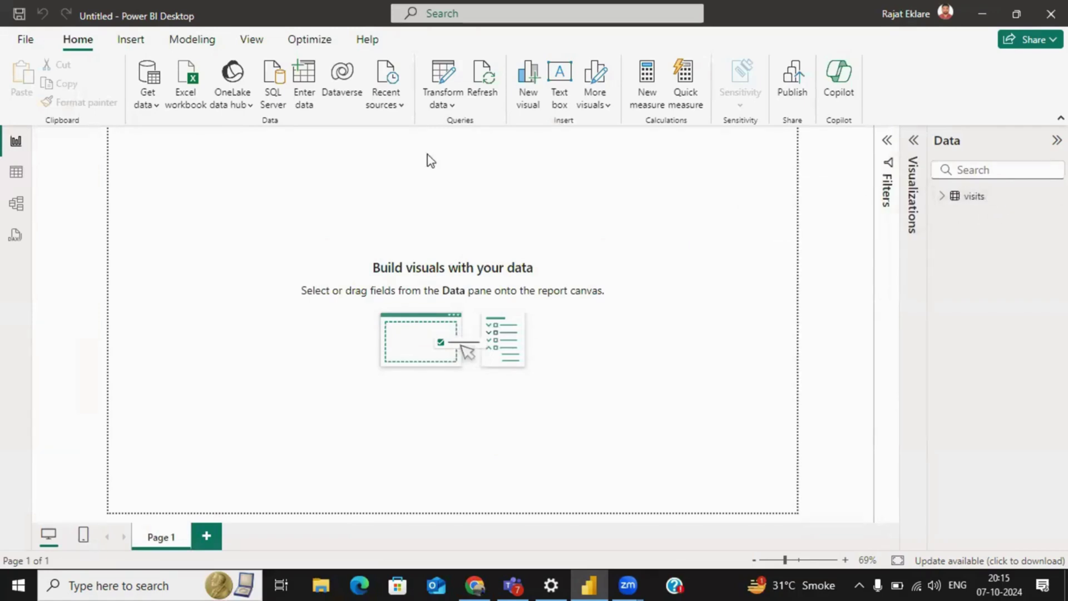
Step: Load providers.csv from the Healthcare Provide Dataset folder using the Text/CSV connector
left_click(155, 106)
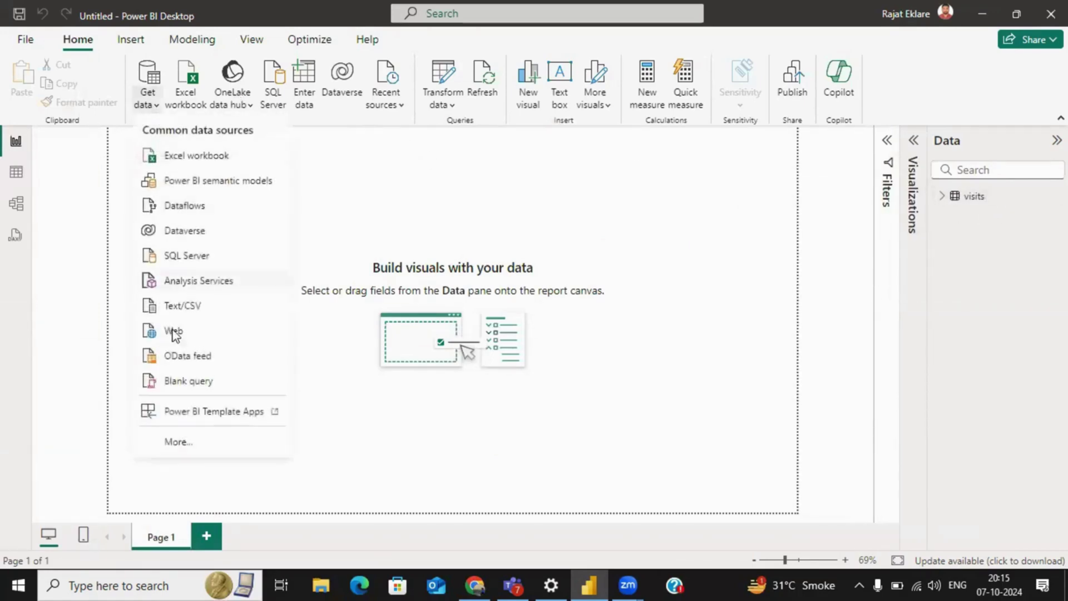
left_click(177, 441)
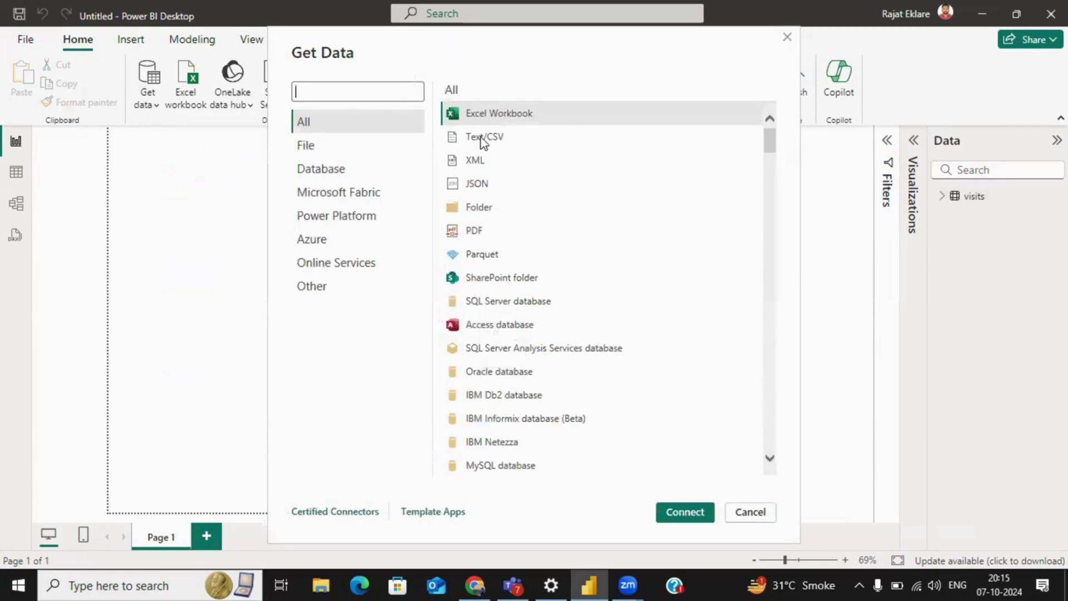
left_click(496, 148)
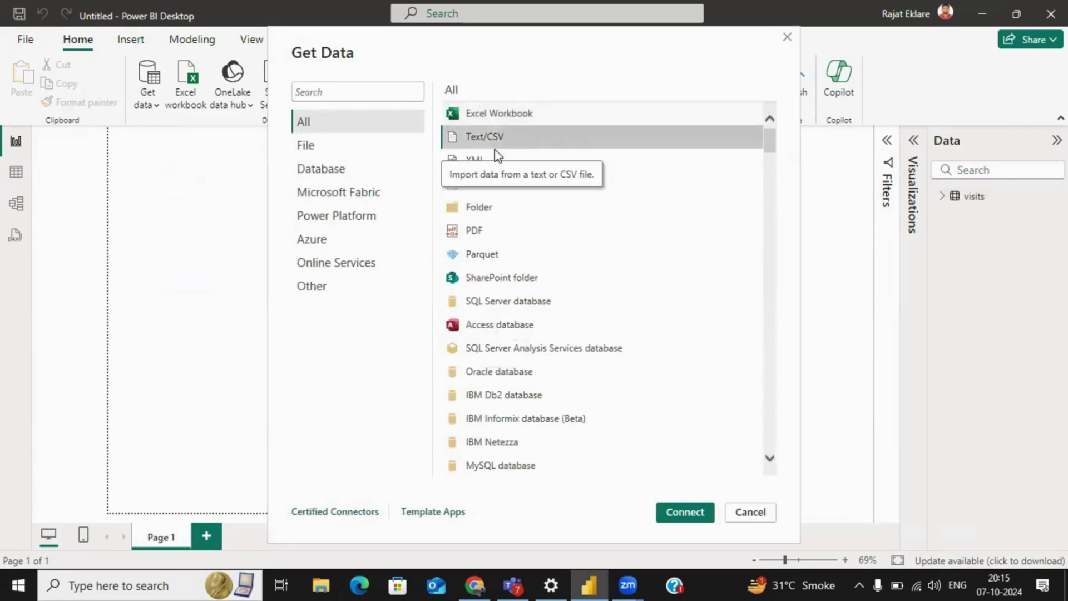
left_click(681, 514)
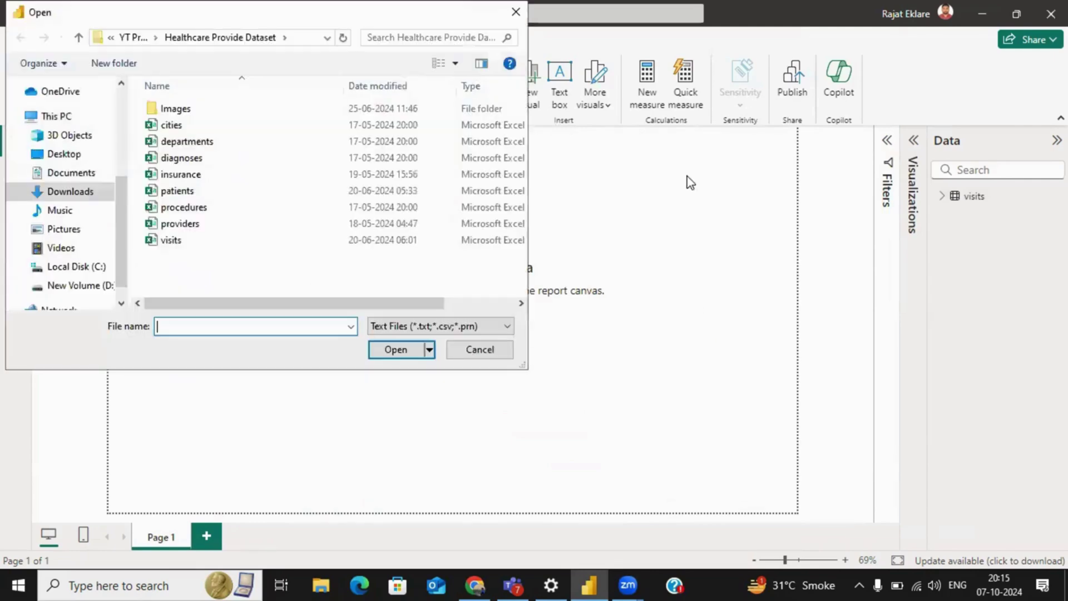
left_click(204, 228)
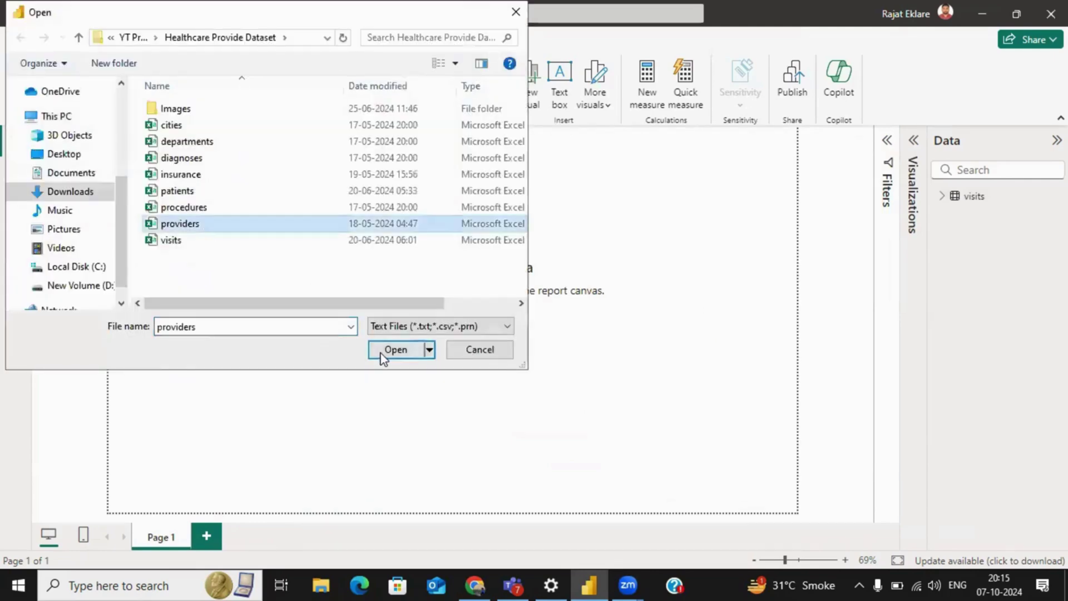
left_click(380, 351)
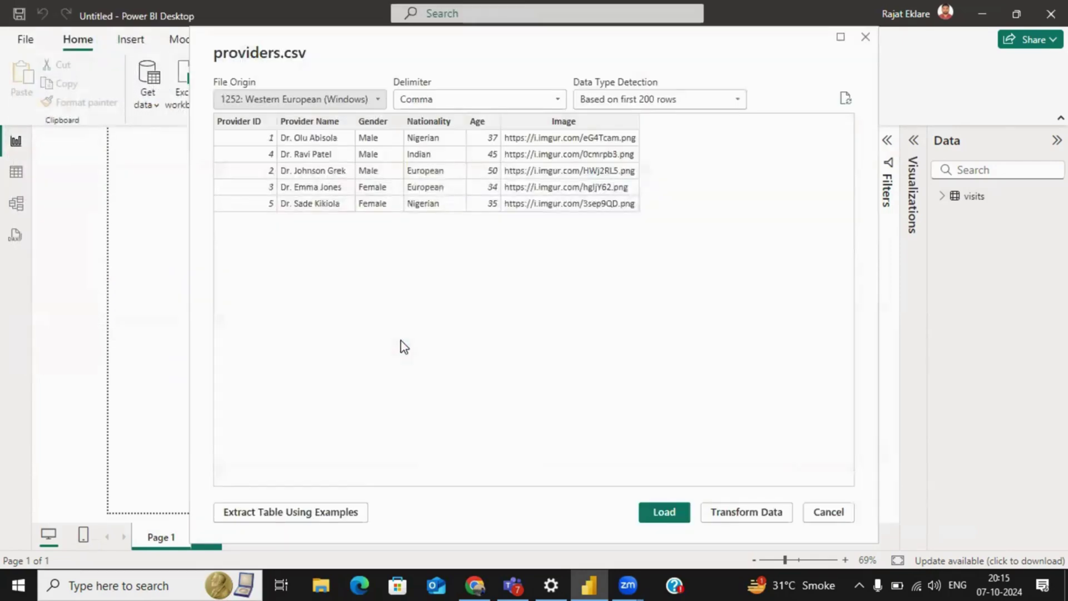
left_click(676, 516)
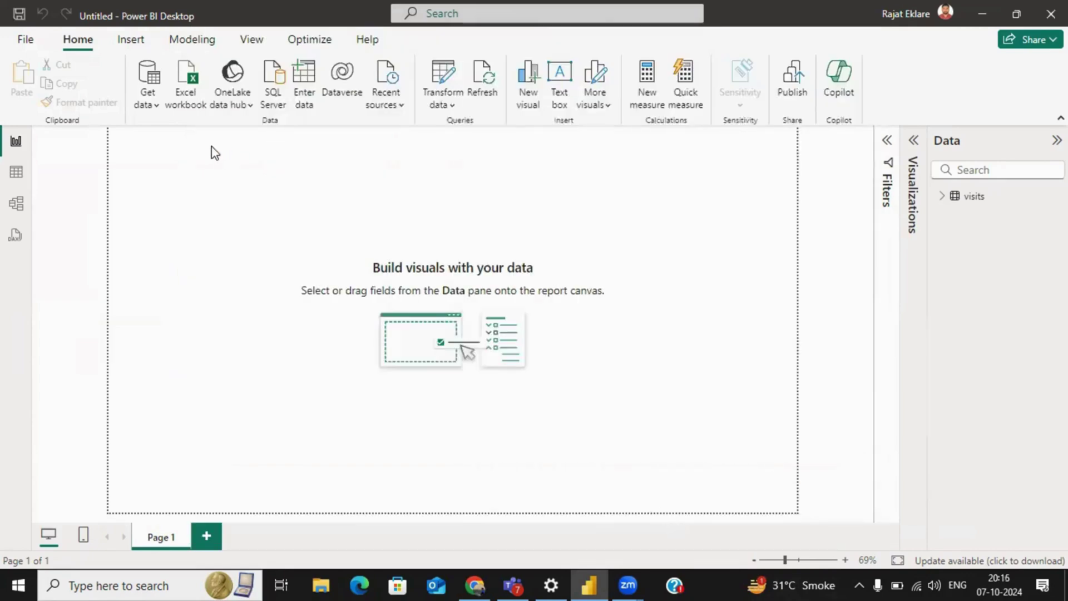
Step: Load procedures.csv from the Healthcare Provide Dataset folder using the Text/CSV connector
left_click(153, 106)
left_click(177, 442)
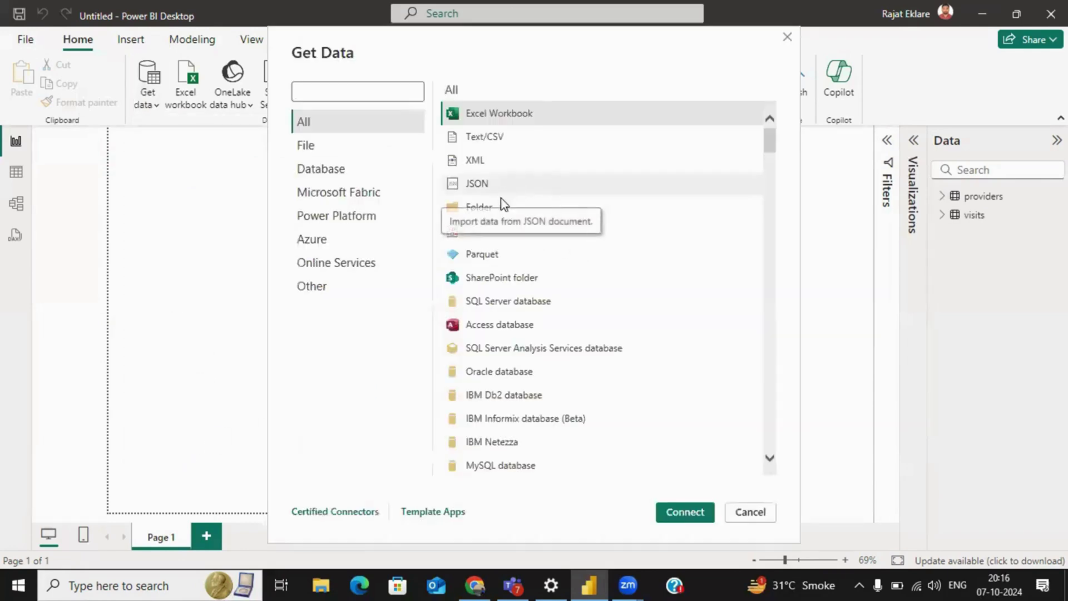
left_click(472, 139)
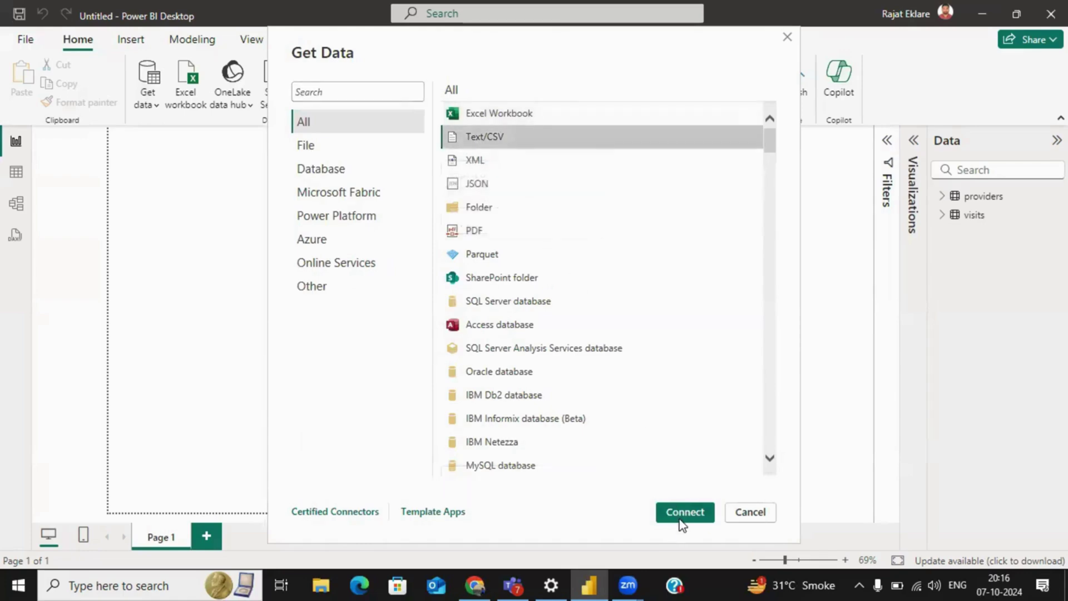
left_click(682, 515)
left_click(202, 208)
left_click(412, 355)
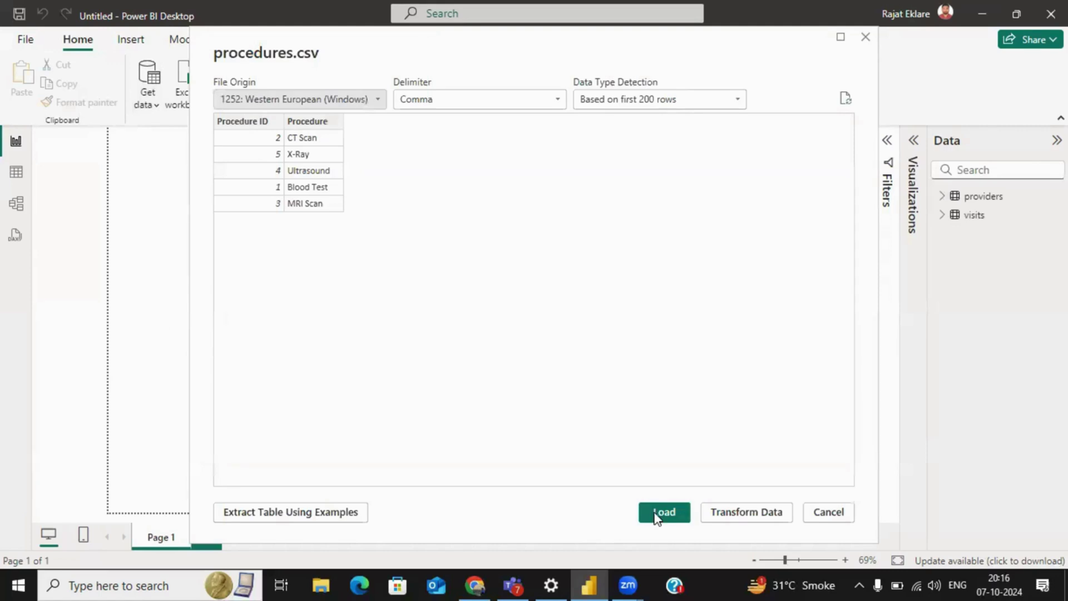
left_click(656, 517)
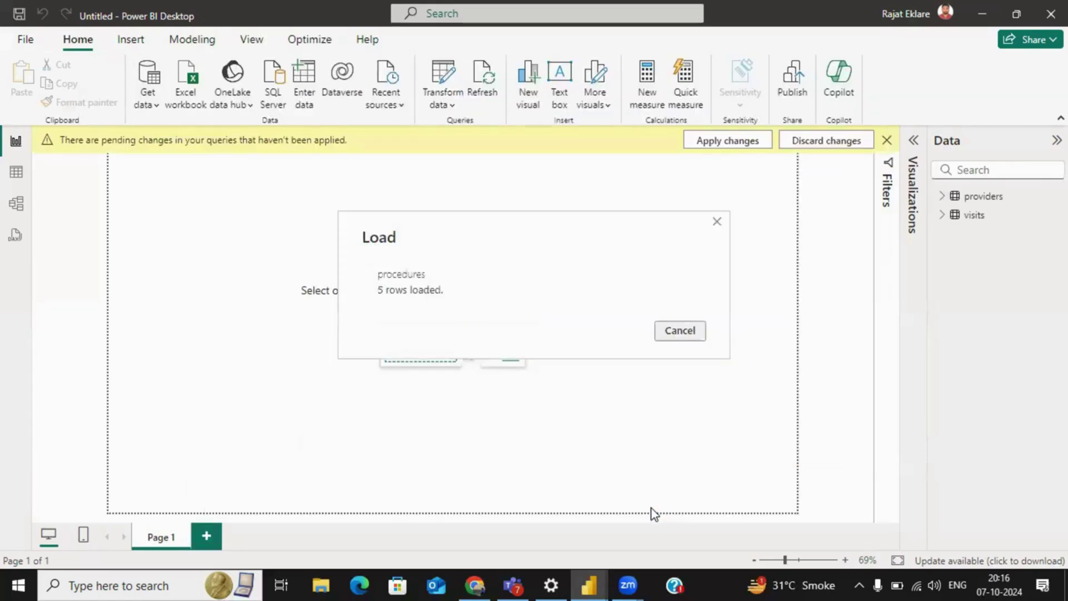
left_click(153, 106)
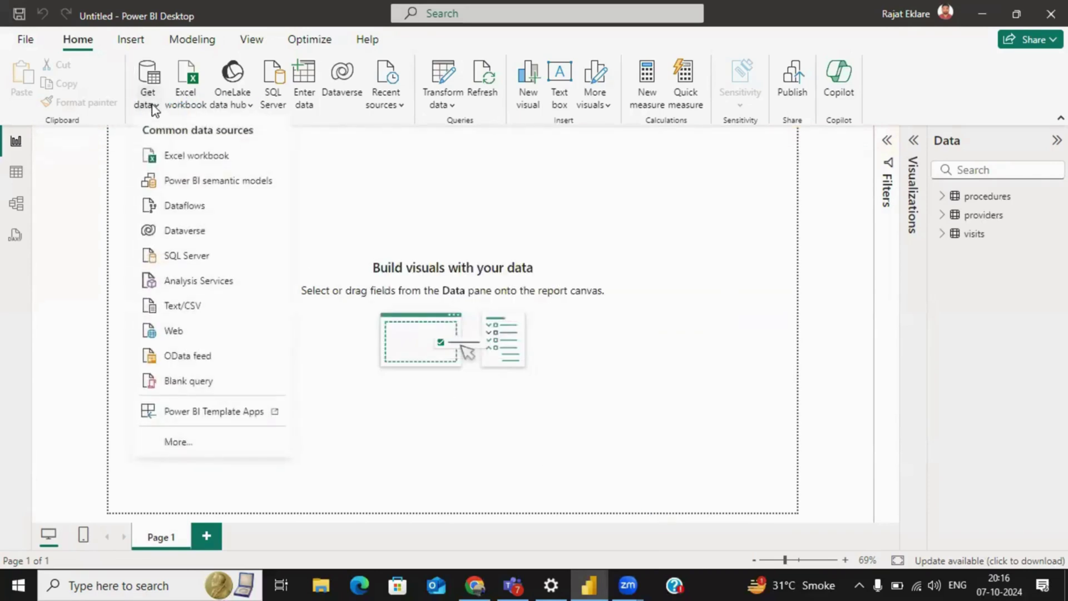
left_click(177, 158)
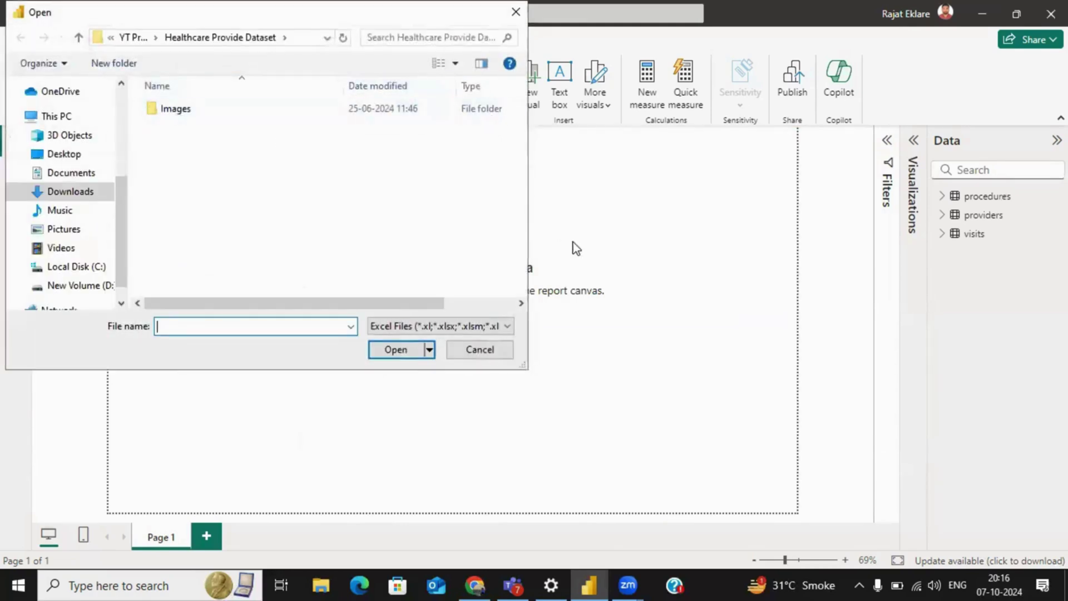
left_click(476, 354)
Step: Load patients.csv from the Healthcare Provide Dataset folder using the Text/CSV connector
left_click(148, 78)
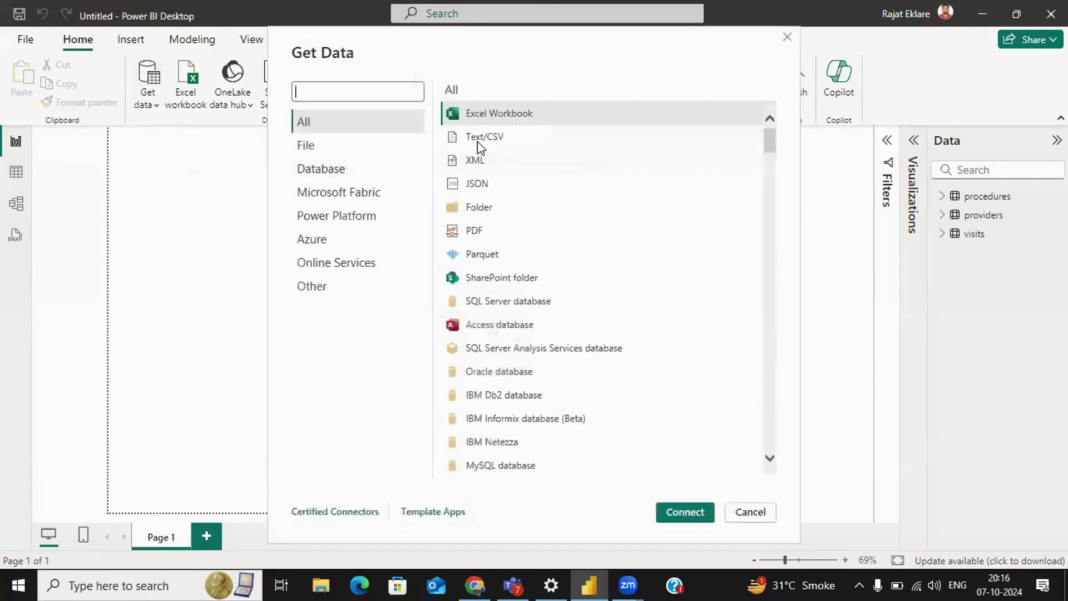
left_click(479, 137)
left_click(668, 509)
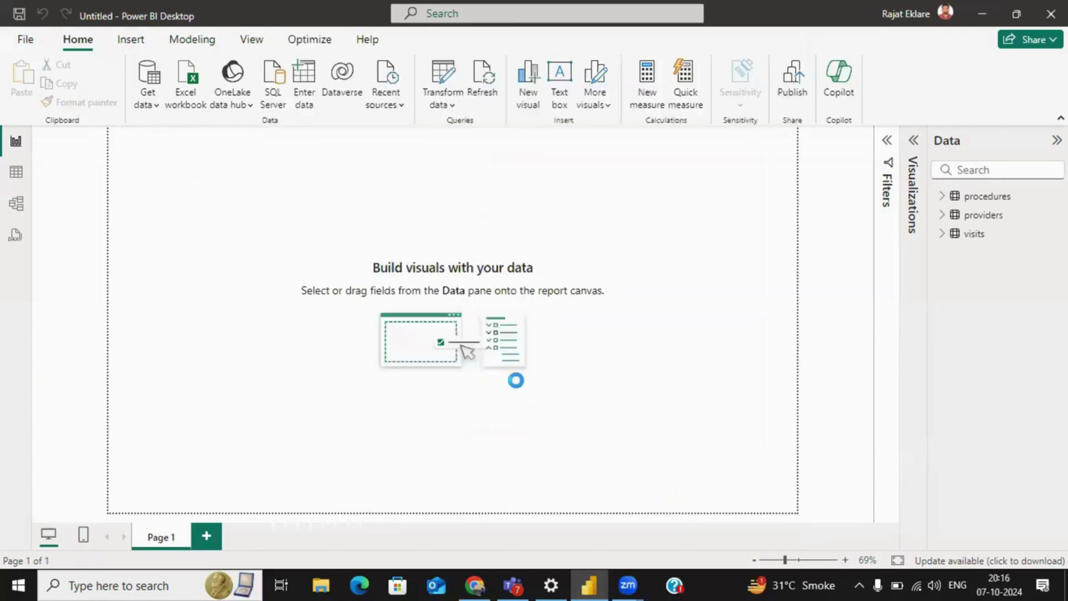
left_click(173, 192)
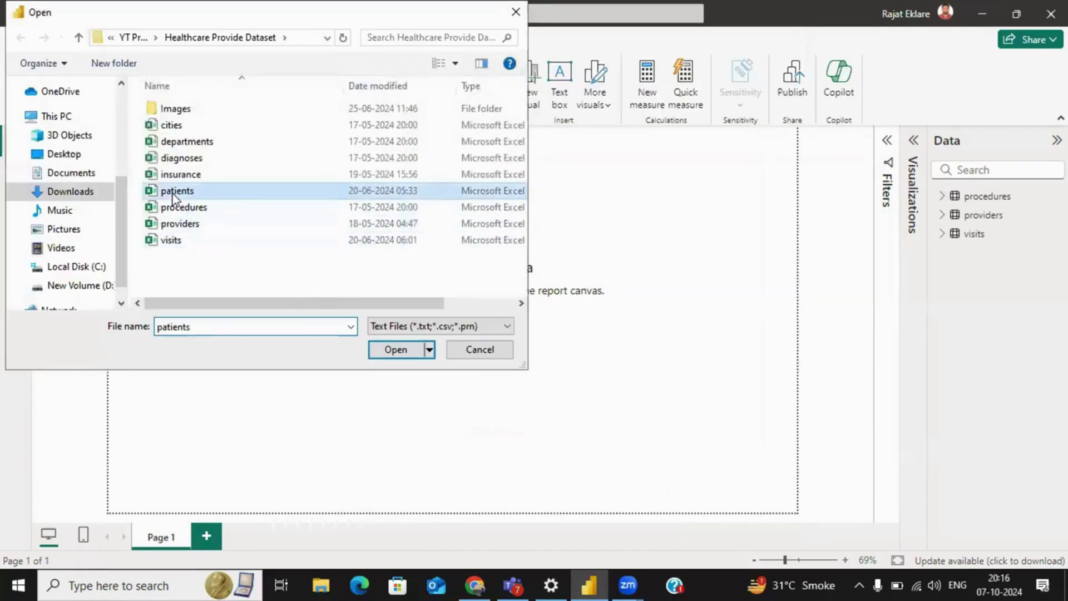
left_click(395, 349)
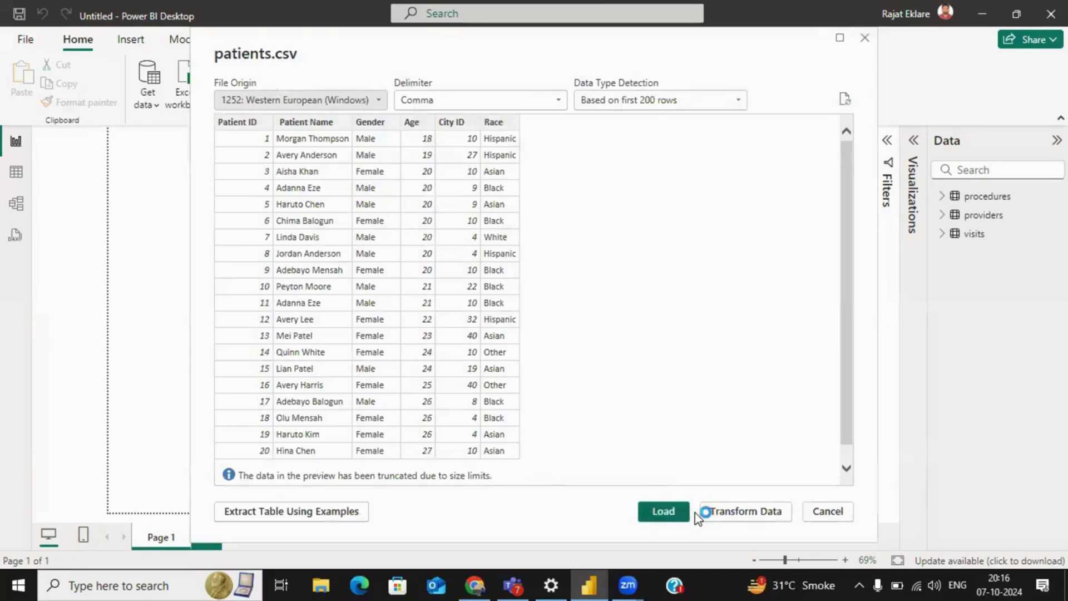
left_click(680, 511)
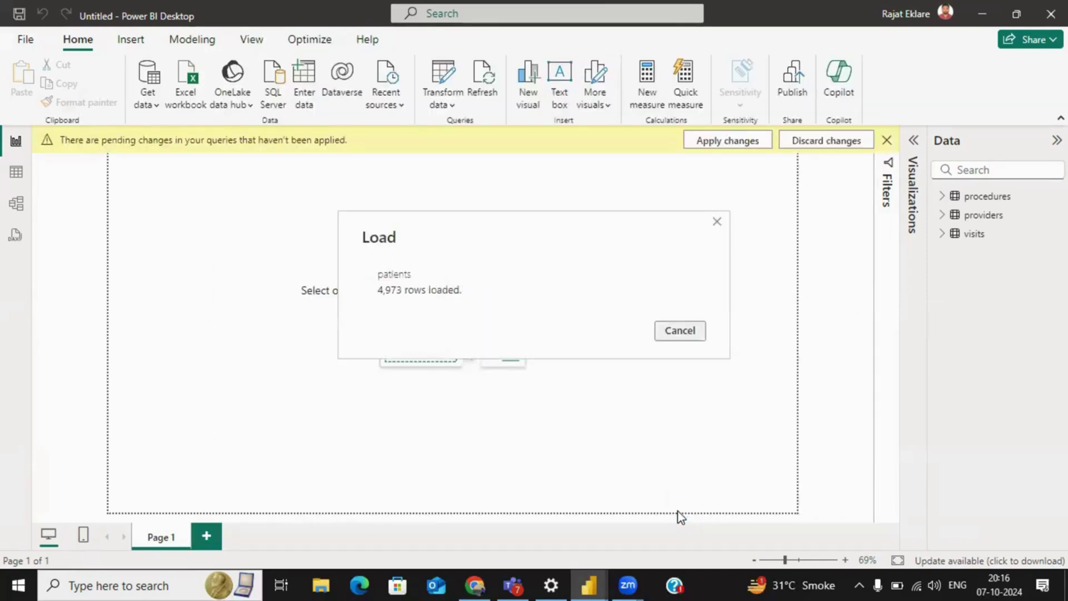
Step: Load insurance.csv from the Healthcare Provide Dataset folder using the Text/CSV connector
left_click(146, 84)
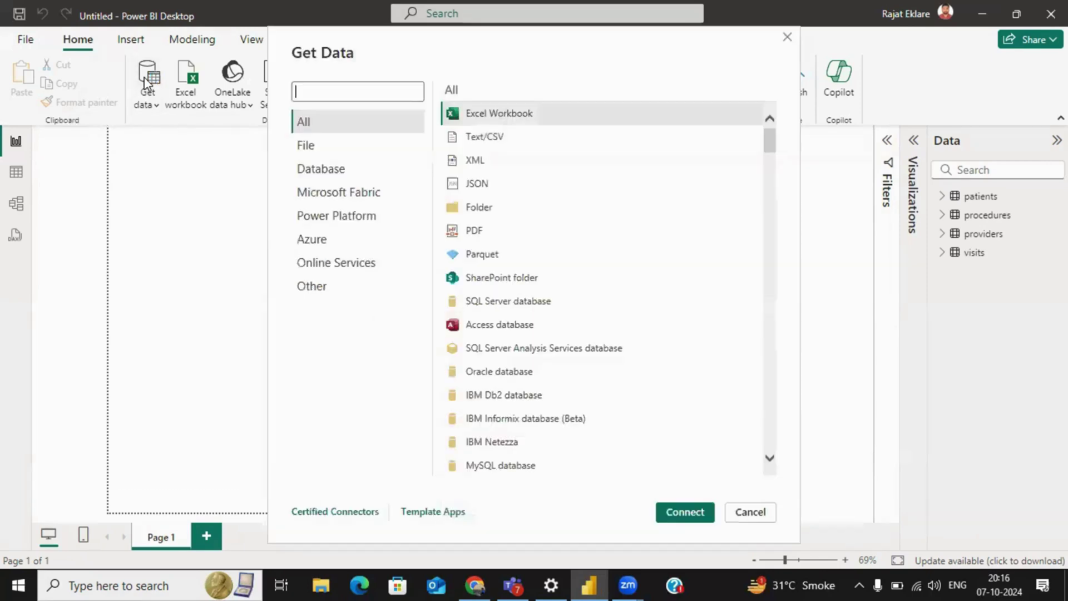
left_click(464, 136)
left_click(674, 515)
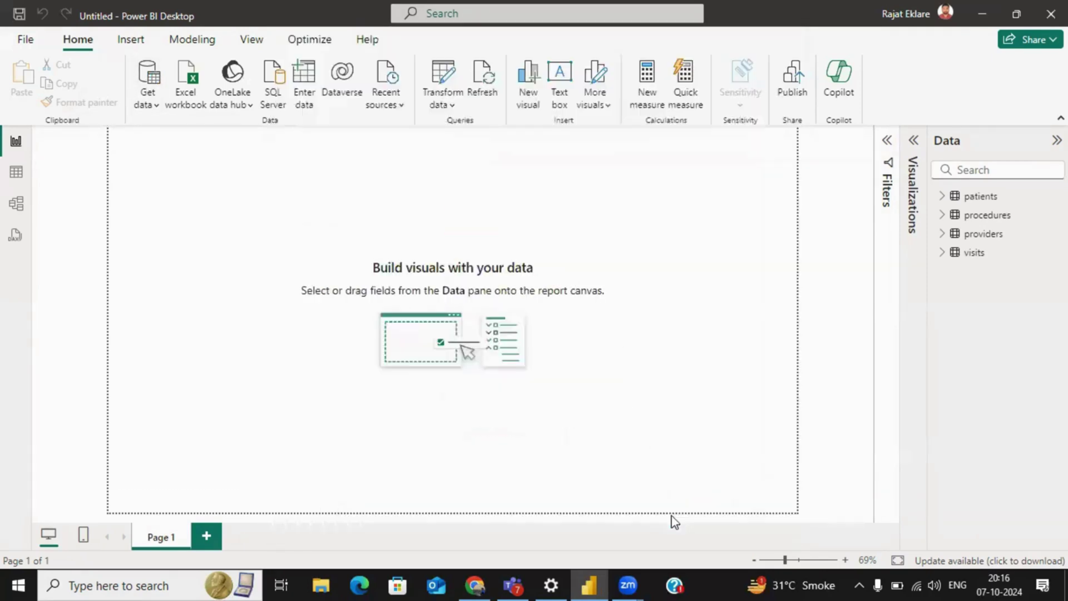
left_click(186, 176)
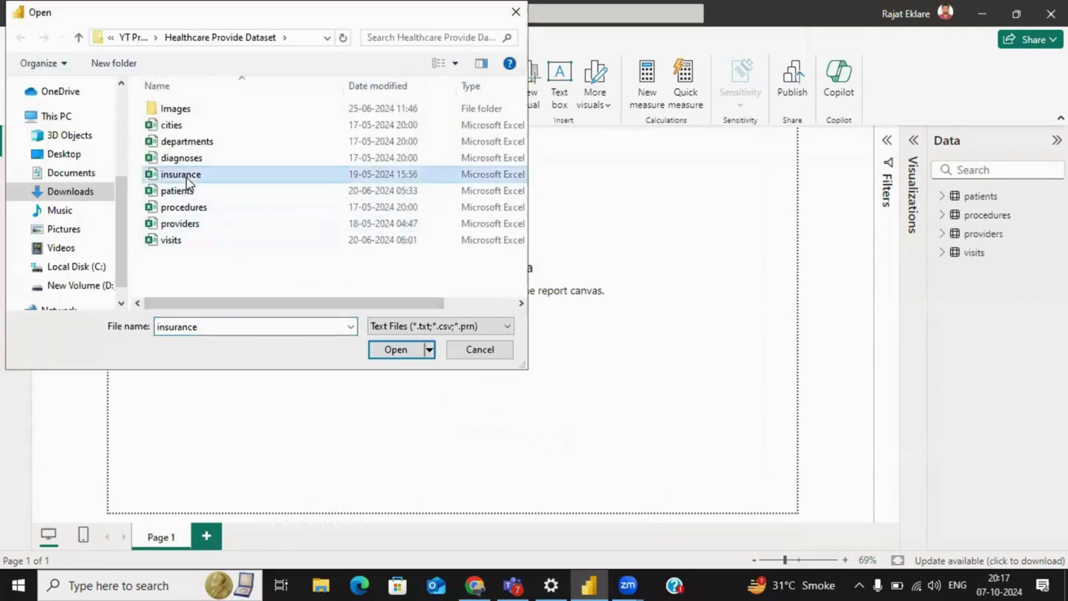
left_click(398, 351)
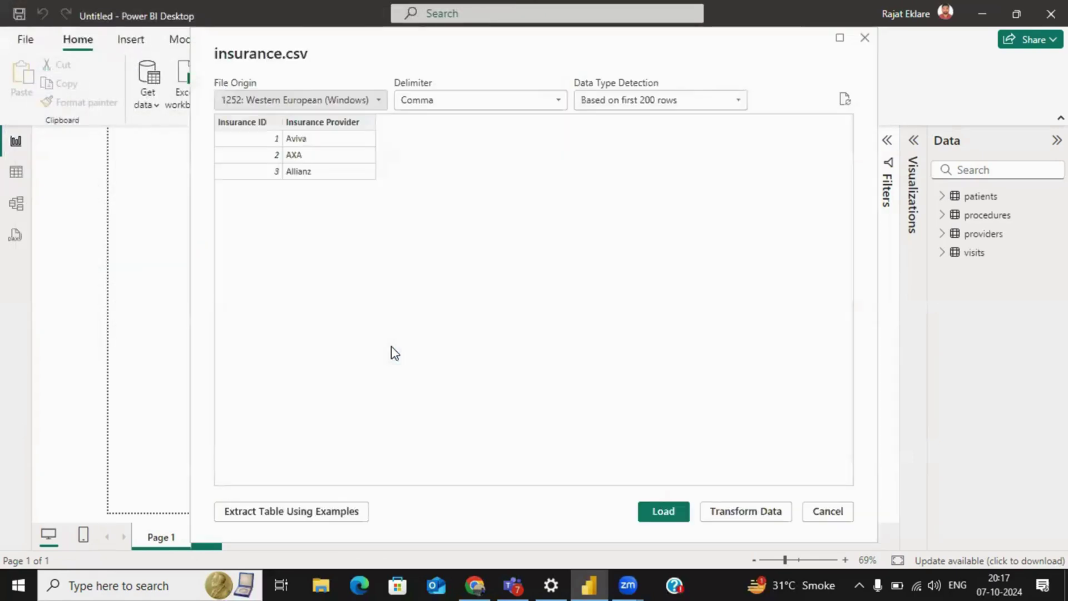
left_click(671, 517)
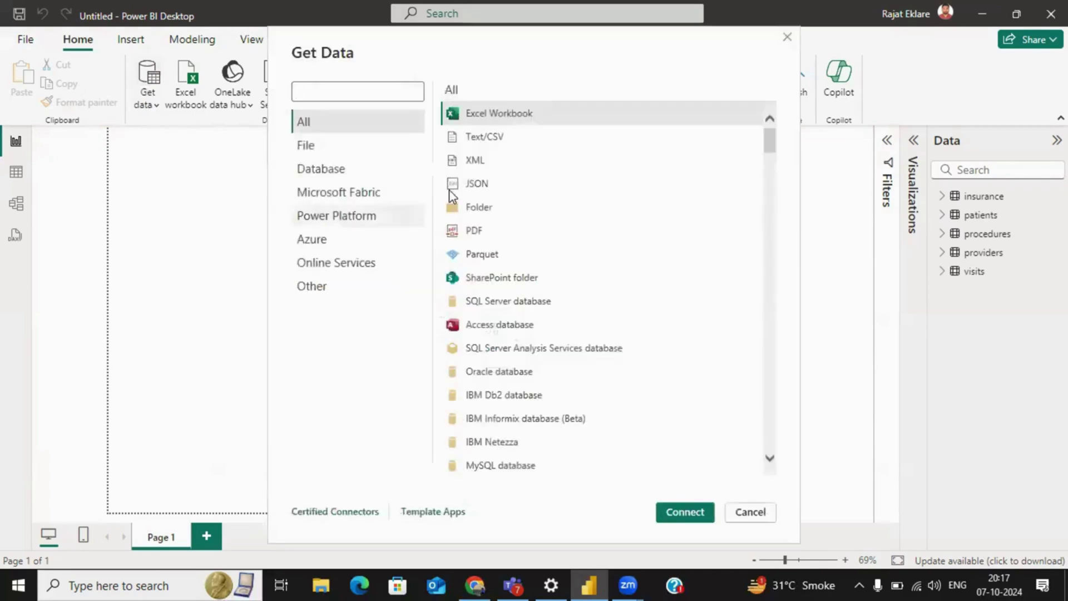
Step: Load diagnoses.csv from the Healthcare Provide Dataset folder using the Text/CSV connector
left_click(459, 159)
left_click(459, 142)
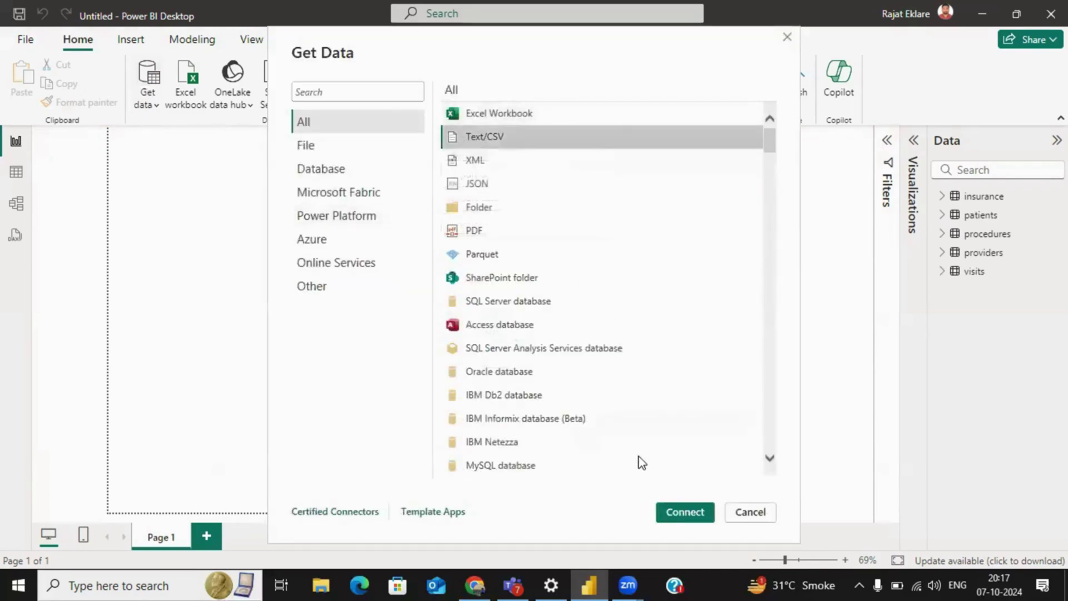
left_click(661, 511)
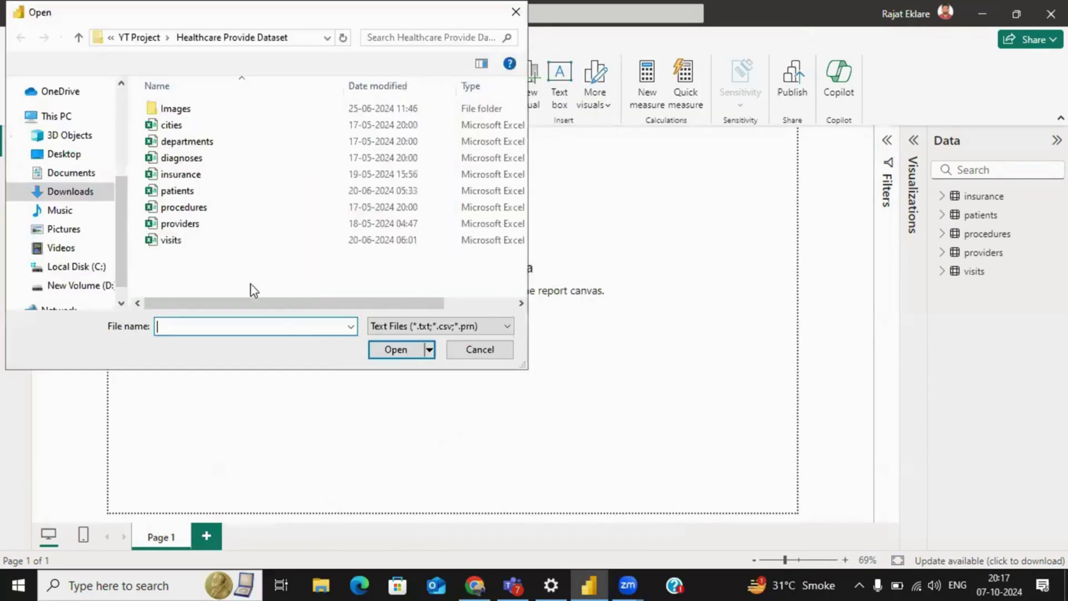
left_click(177, 161)
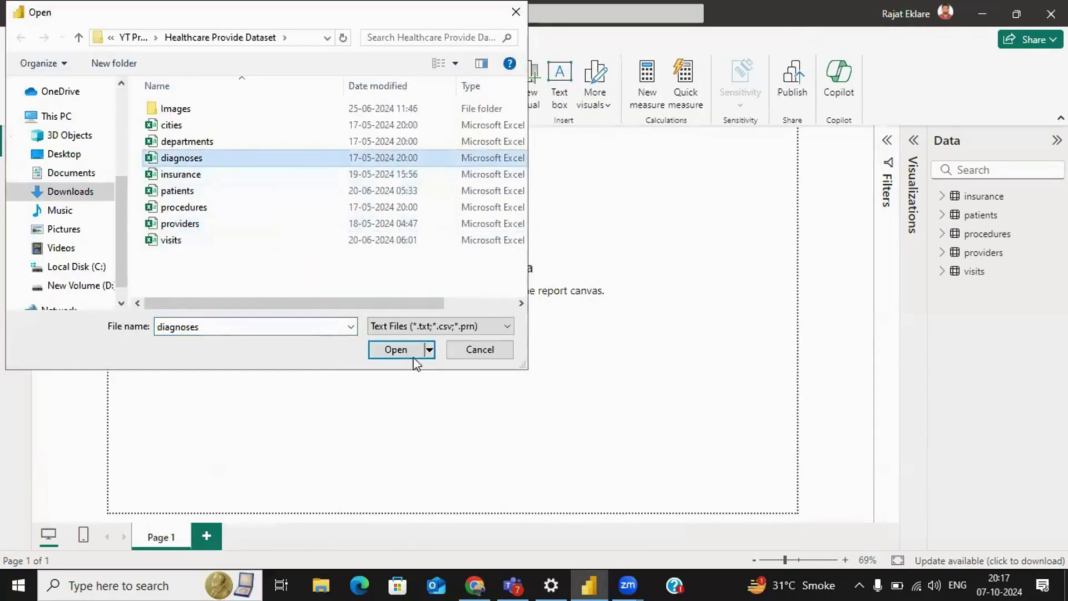
left_click(396, 350)
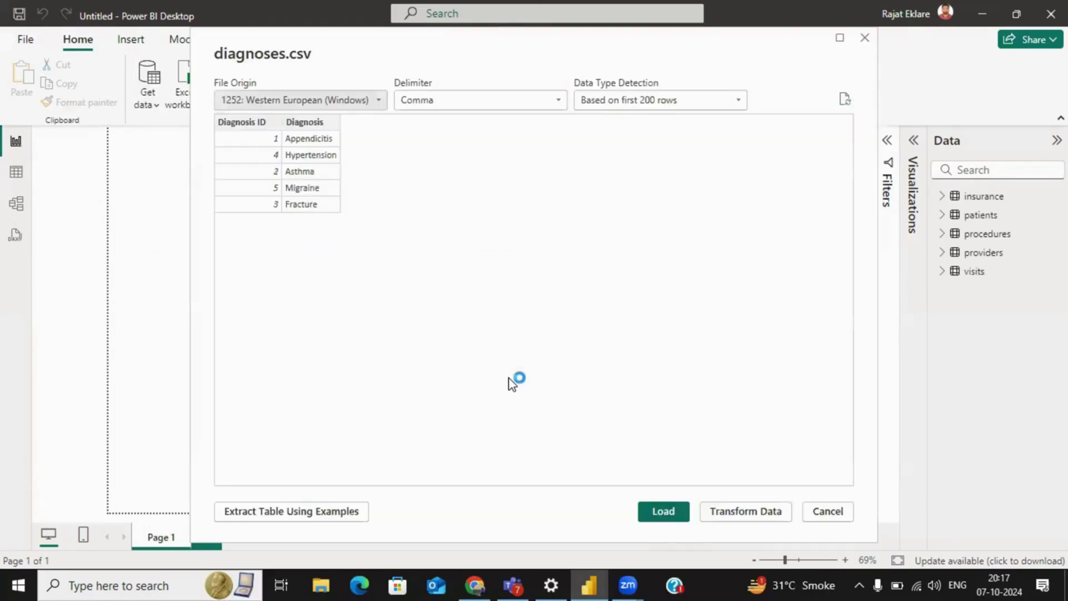
left_click(653, 516)
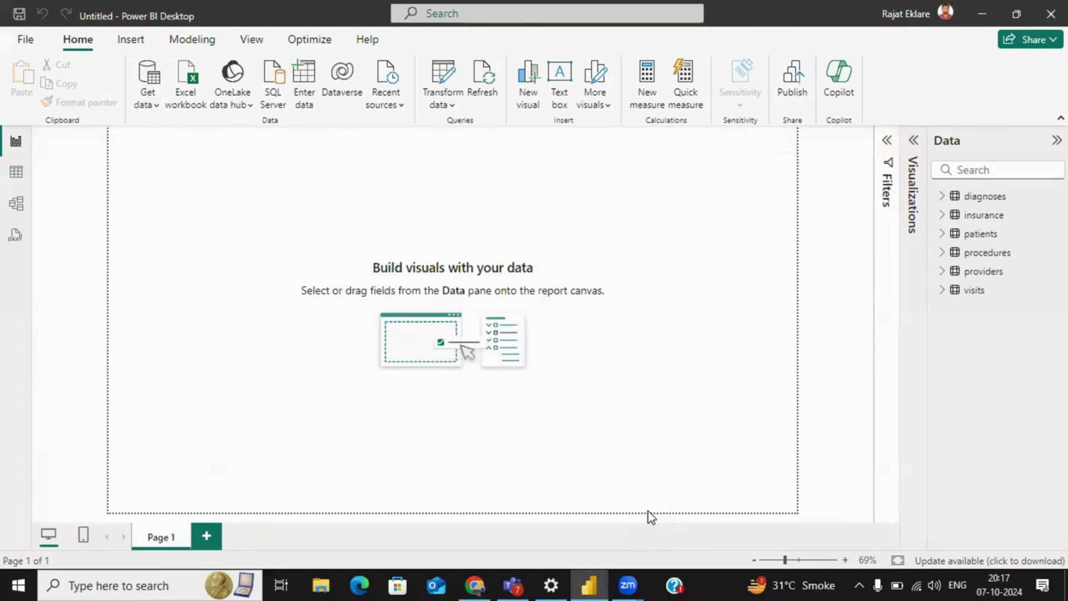
Step: Load departments.csv from the Healthcare Provide Dataset folder using the Text/CSV connector
left_click(152, 82)
left_click(474, 137)
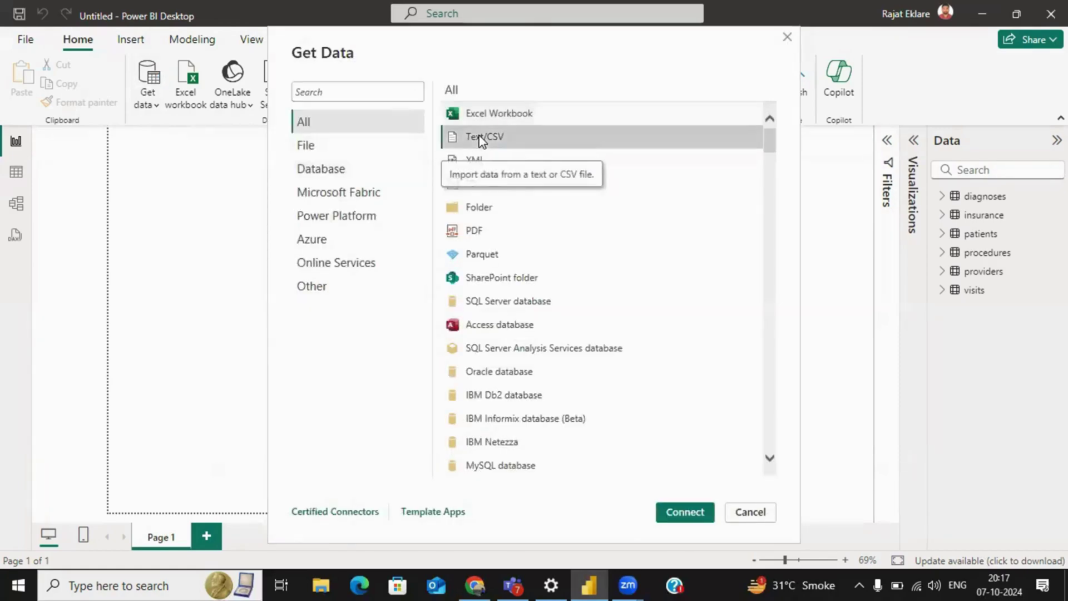
left_click(665, 514)
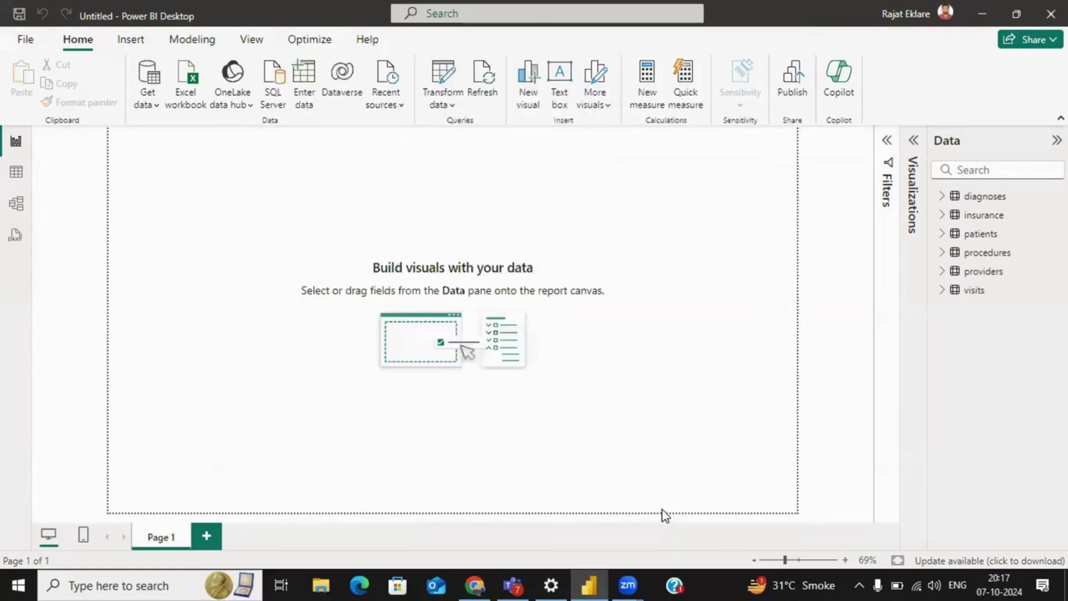
left_click(195, 144)
left_click(400, 353)
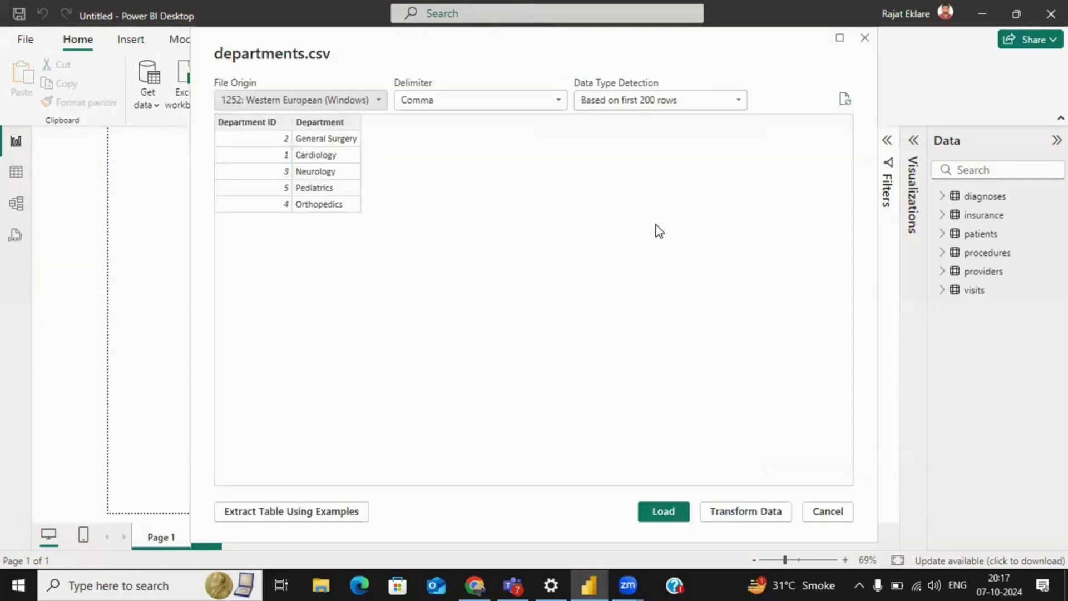
left_click(673, 510)
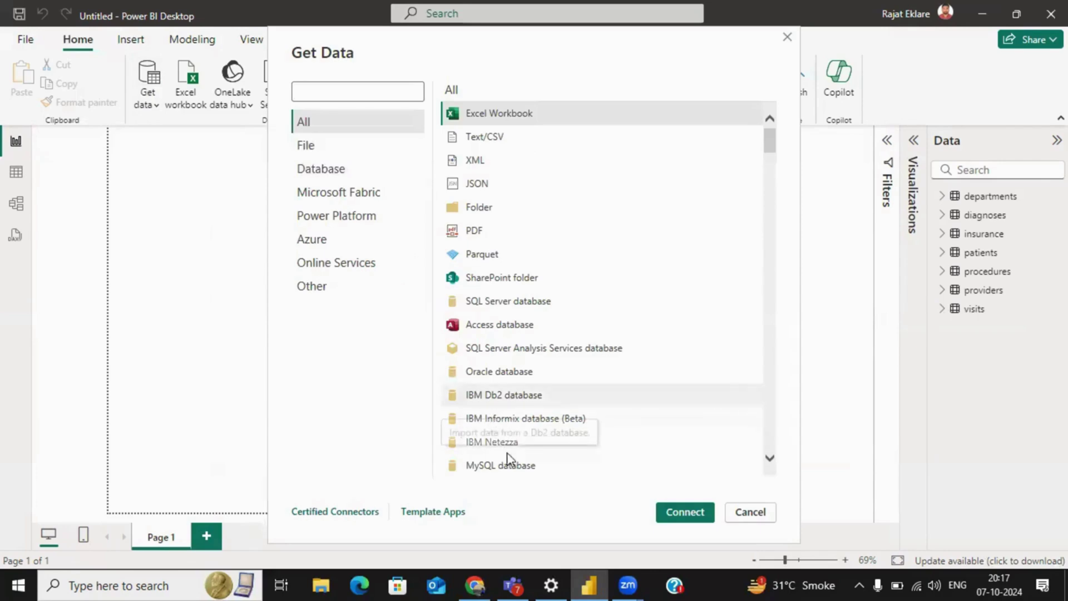
Step: Load cities.csv from the Healthcare Provide Dataset folder using the Text/CSV connector
left_click(679, 514)
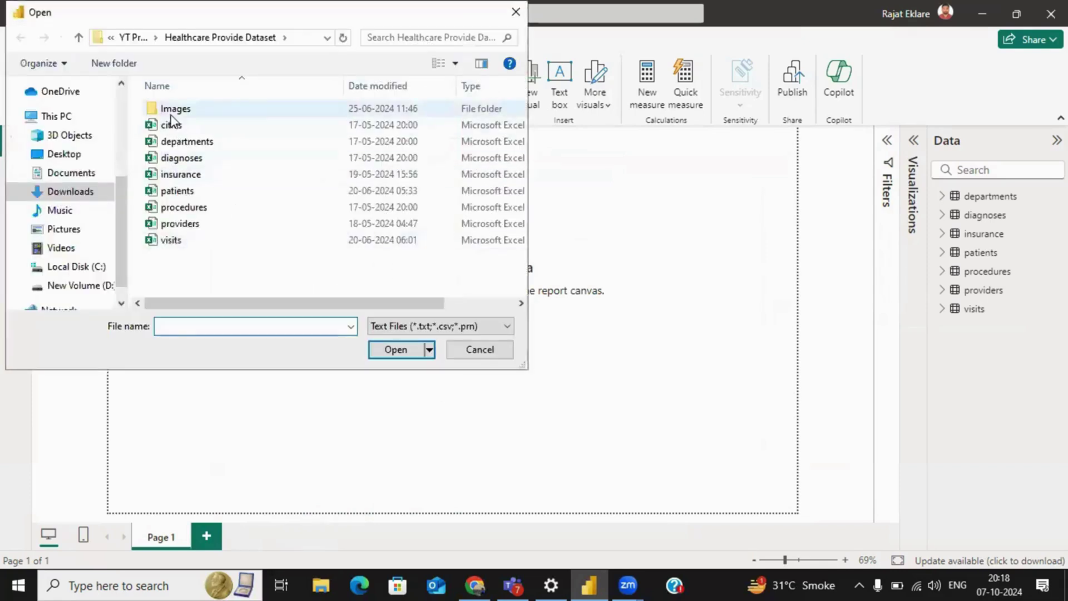
left_click(172, 125)
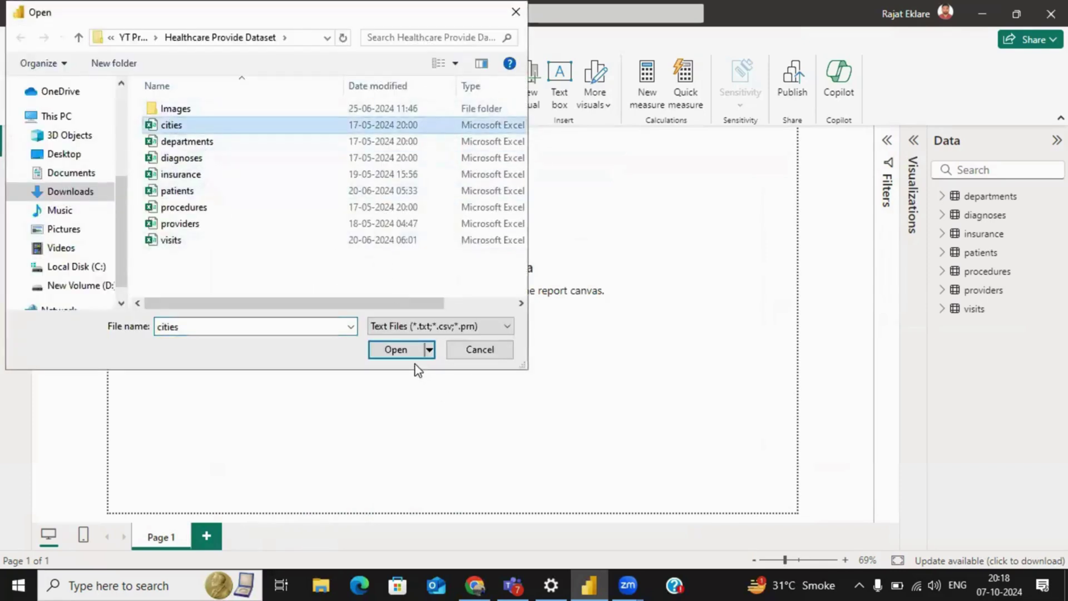
left_click(380, 350)
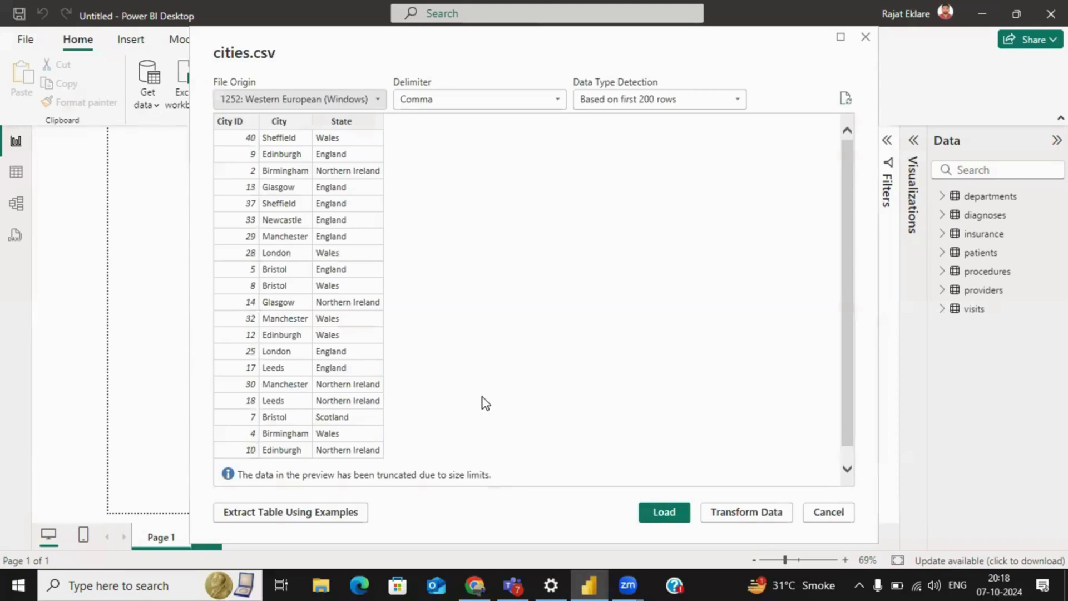
left_click(662, 515)
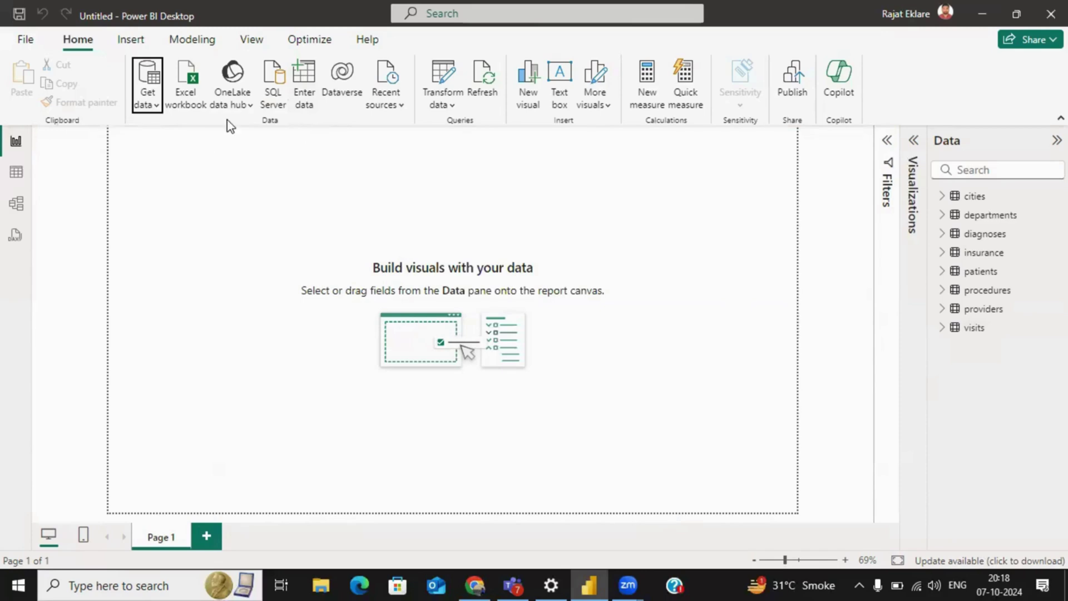
Step: Open the loaded tables in the Power Query Editor and turn on the column quality display
left_click(448, 83)
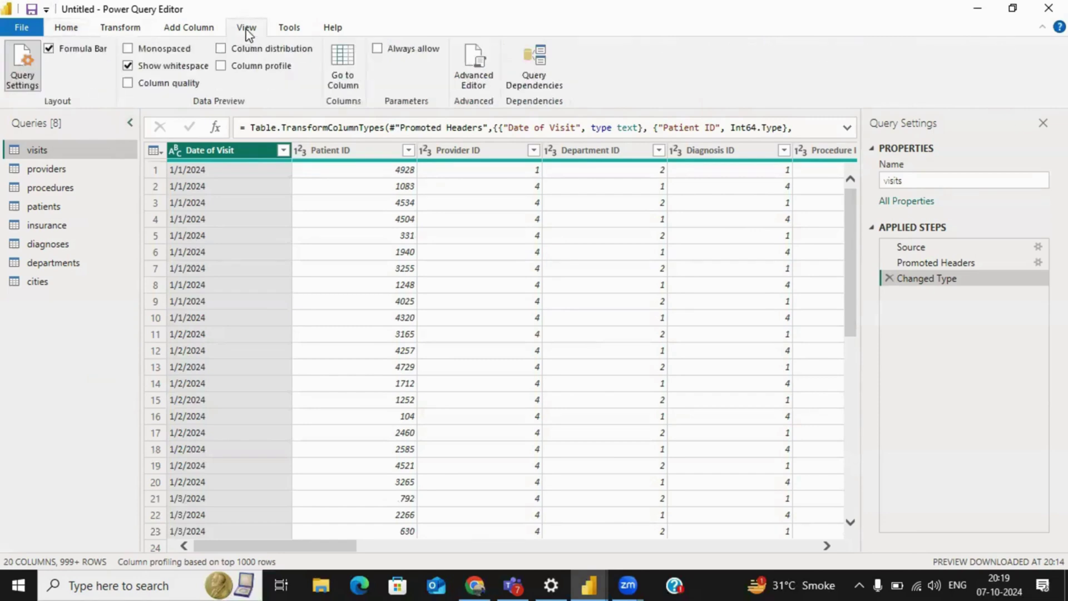
left_click(128, 85)
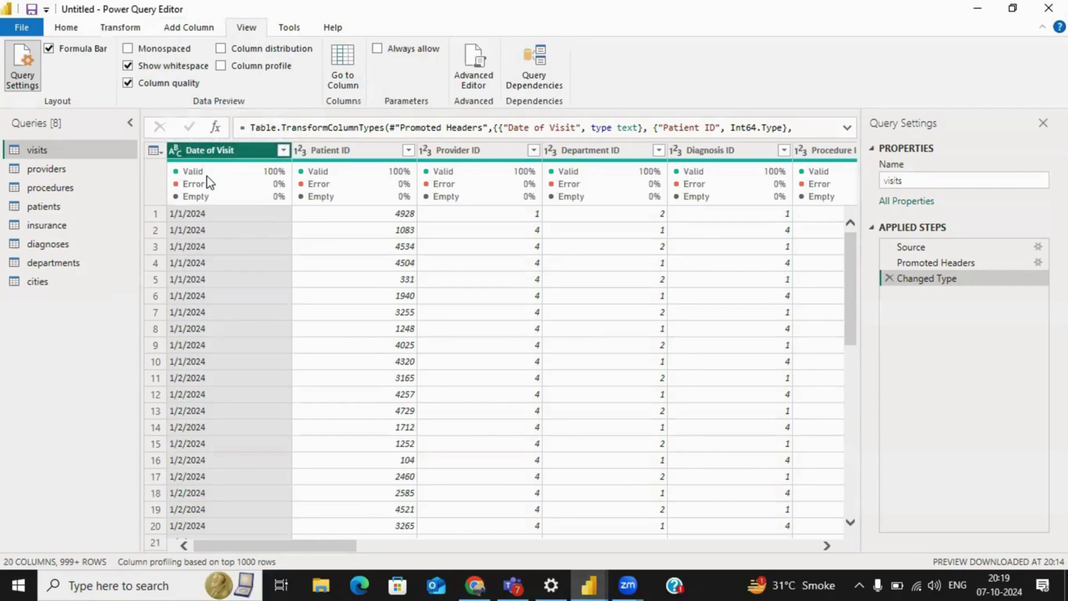
mouse_move(206, 180)
mouse_move(264, 179)
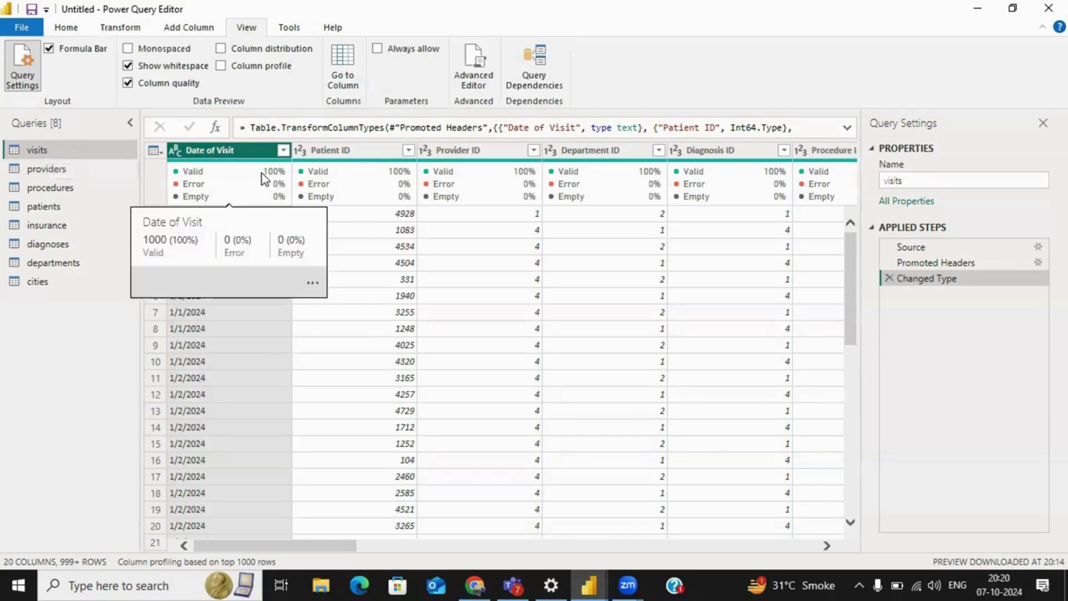
Step: Examine the column quality across all columns of the visits, providers, procedures, patients, insurance, diagnoses, departments and cities queries
left_click_drag(314, 552, 537, 556)
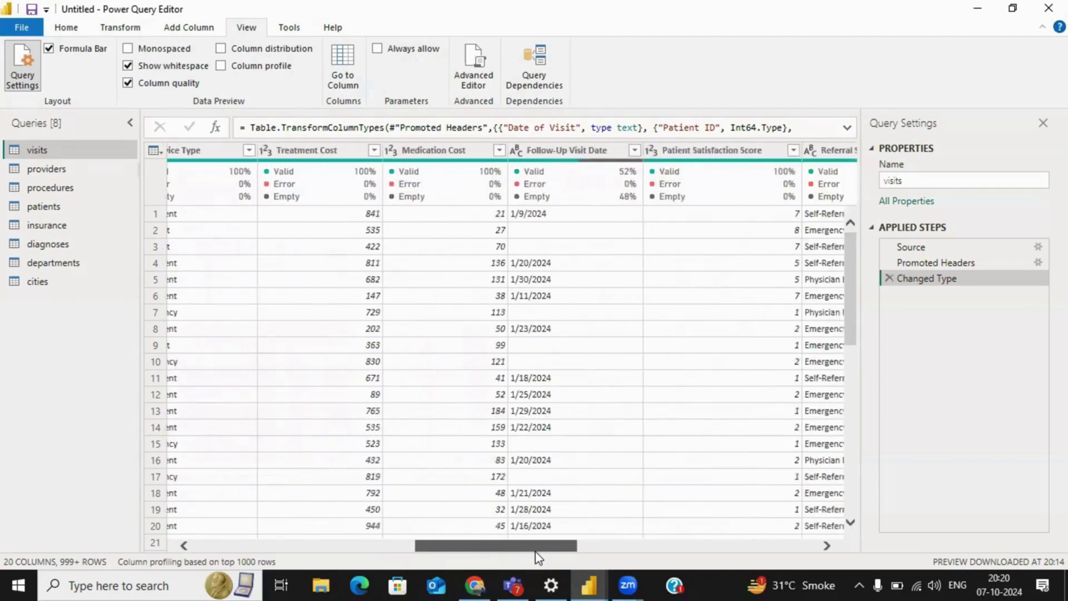
left_click_drag(539, 558, 539, 556)
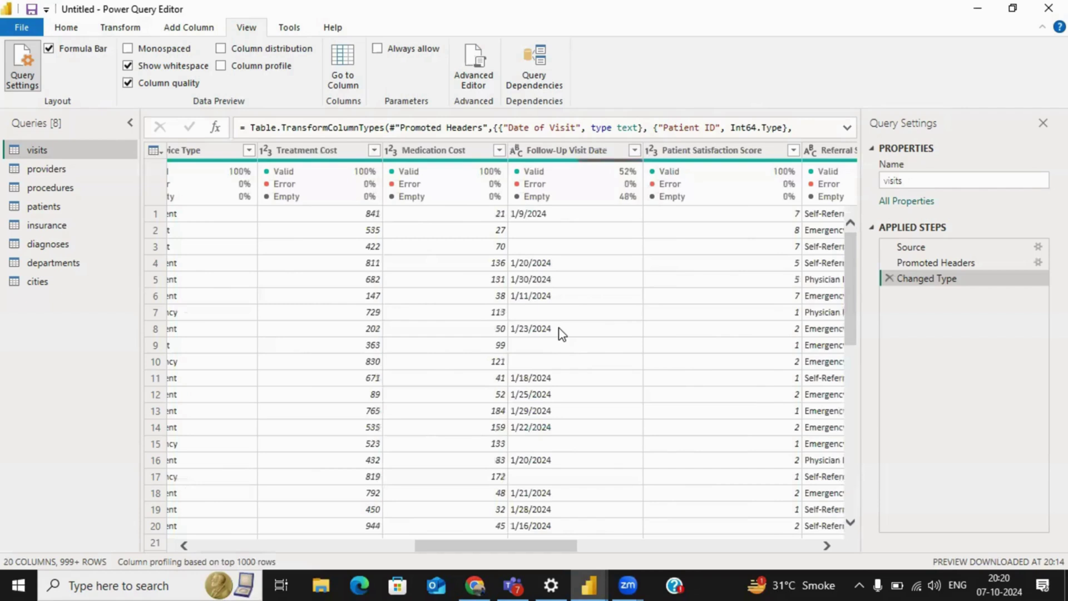
left_click_drag(557, 548, 756, 550)
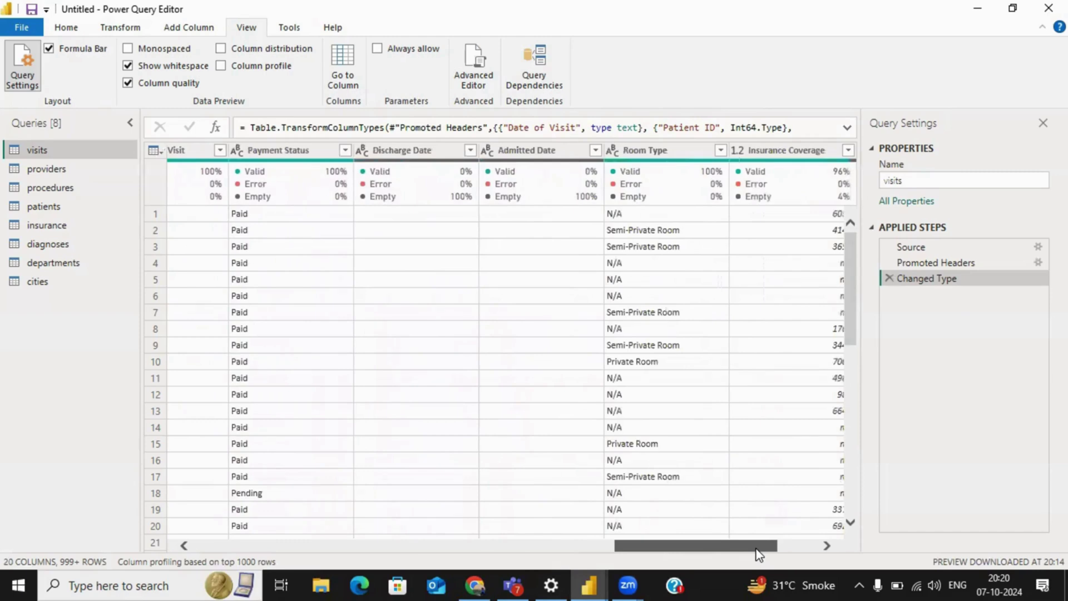
left_click_drag(758, 553, 807, 553)
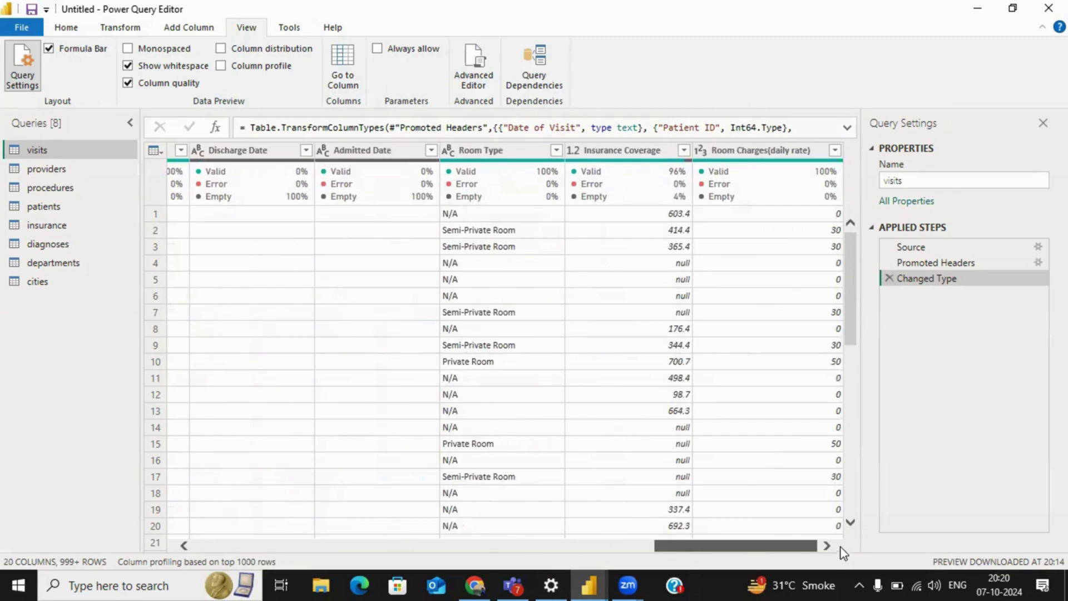
left_click(58, 172)
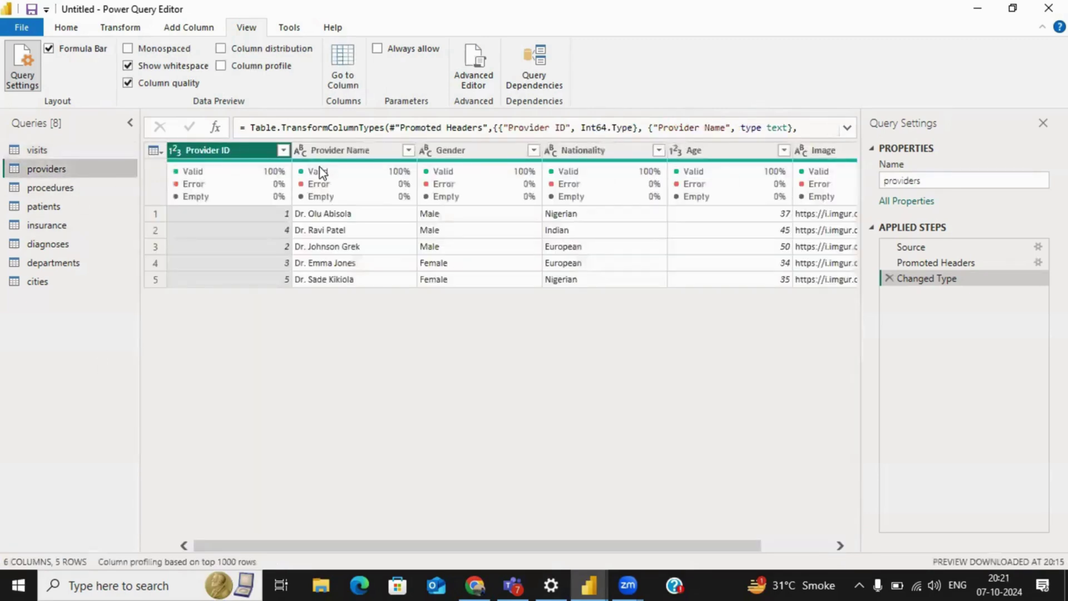
left_click_drag(303, 545, 424, 550)
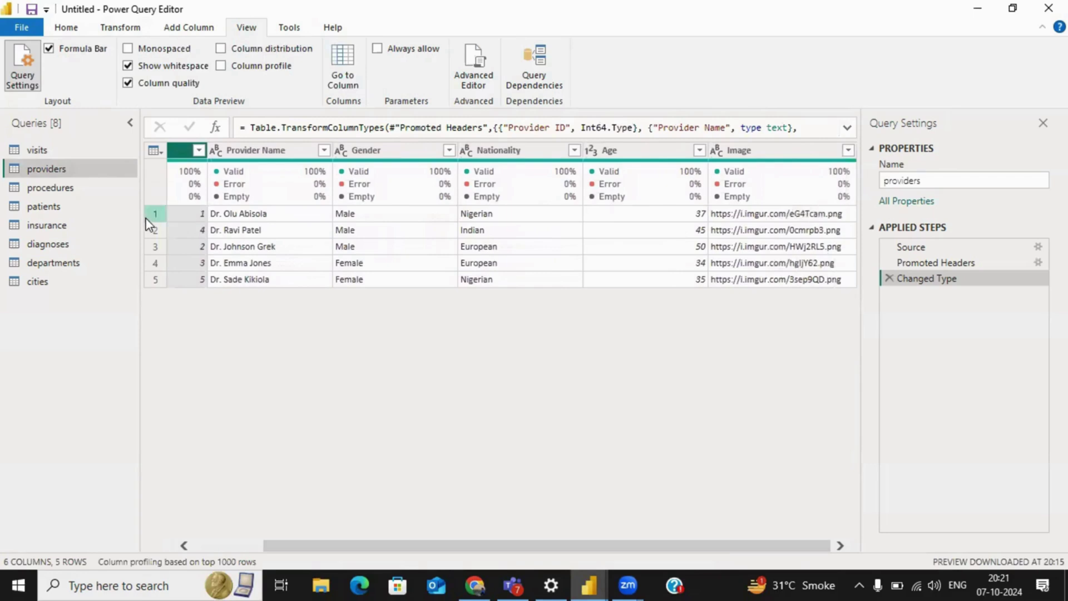
left_click(56, 188)
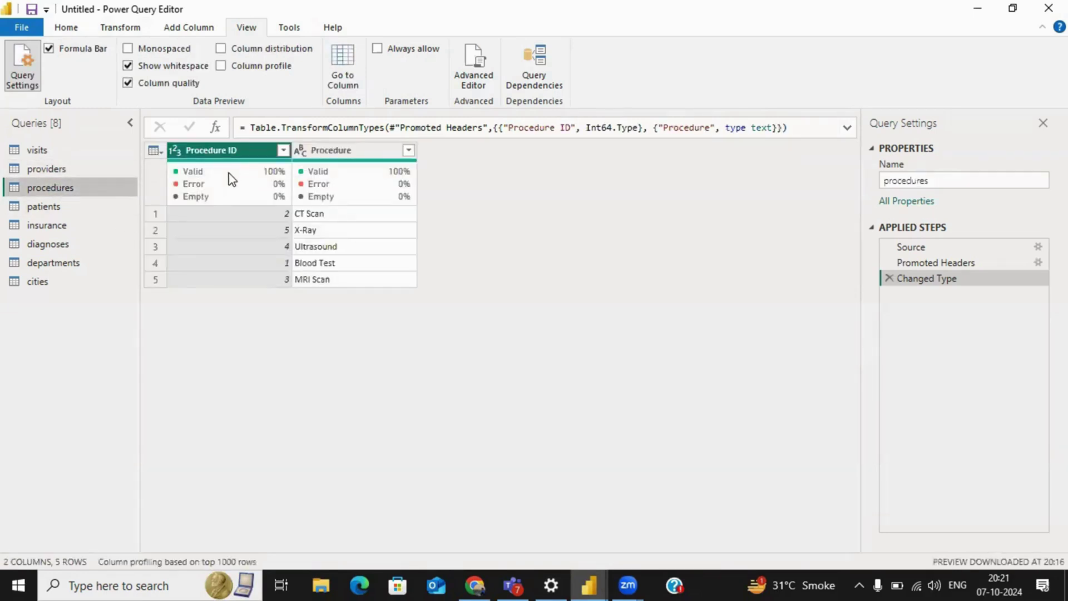
left_click(42, 206)
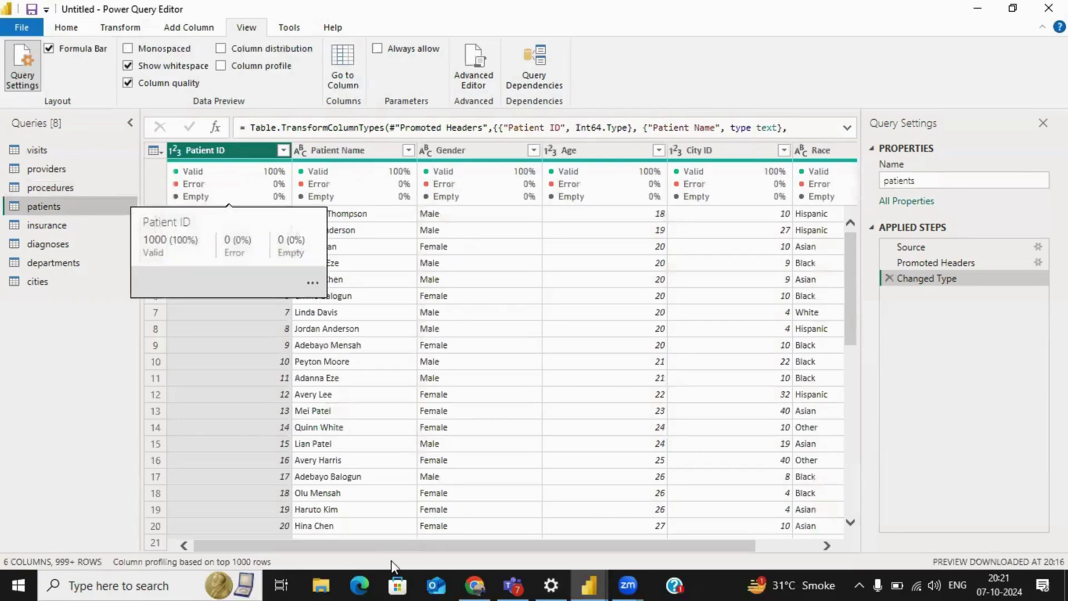
left_click_drag(389, 549, 526, 527)
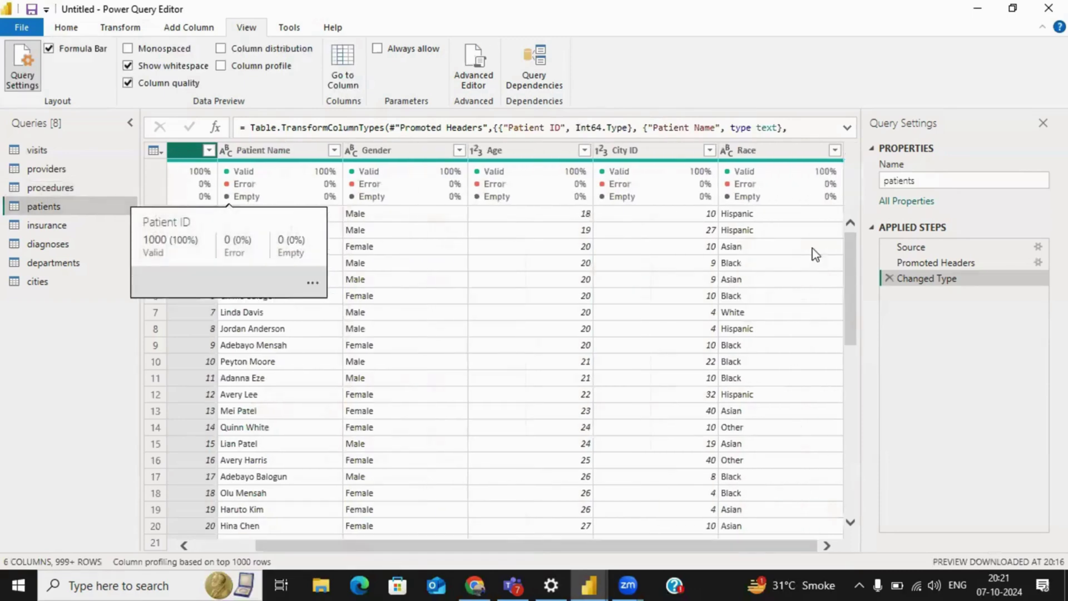
left_click(47, 224)
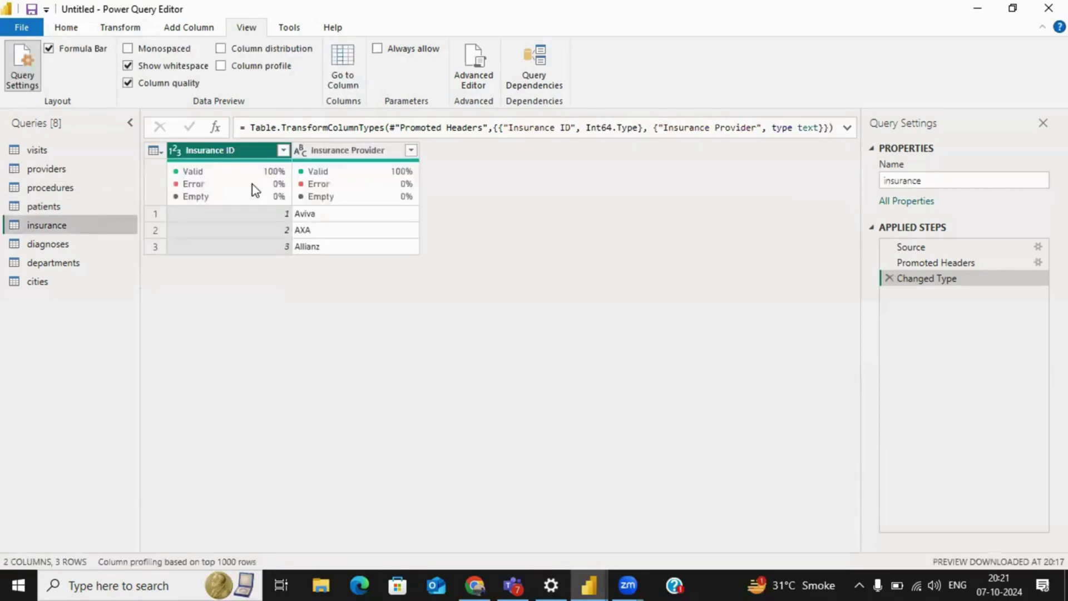
left_click(59, 242)
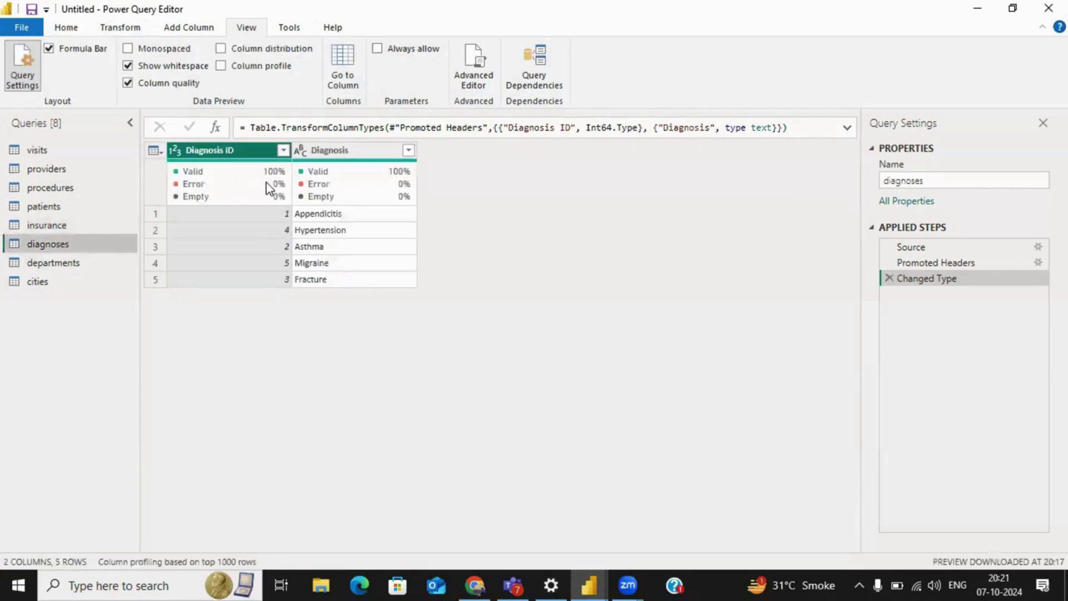
left_click(55, 263)
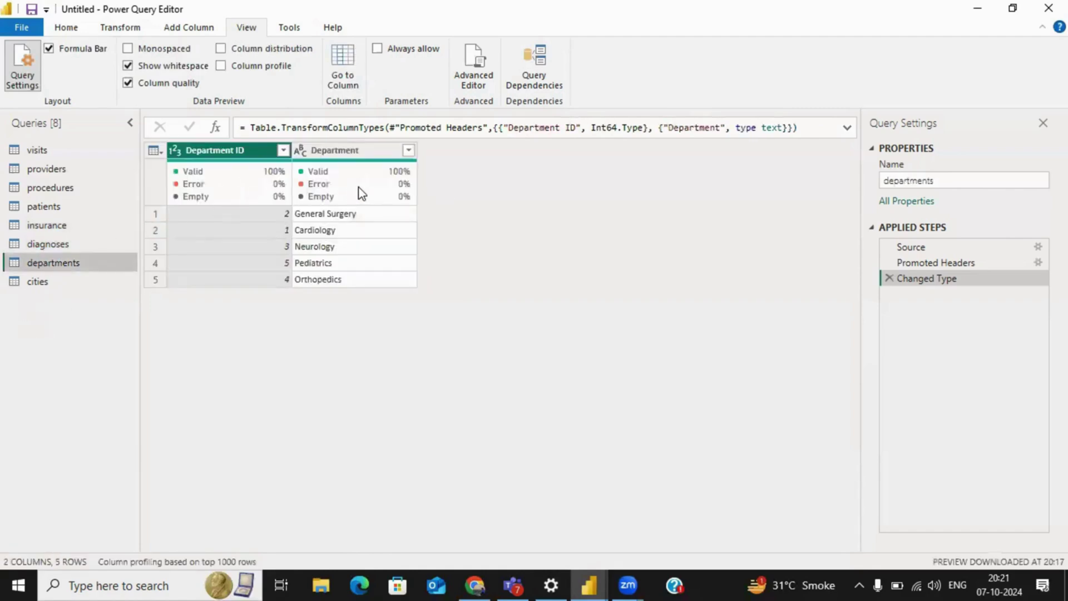
left_click(50, 282)
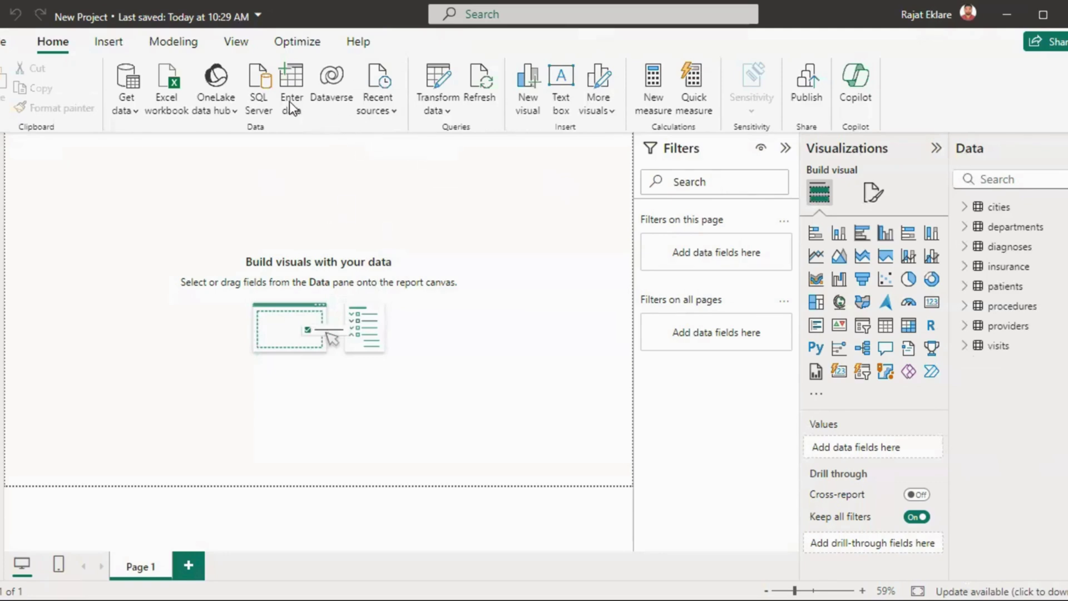
left_click(109, 44)
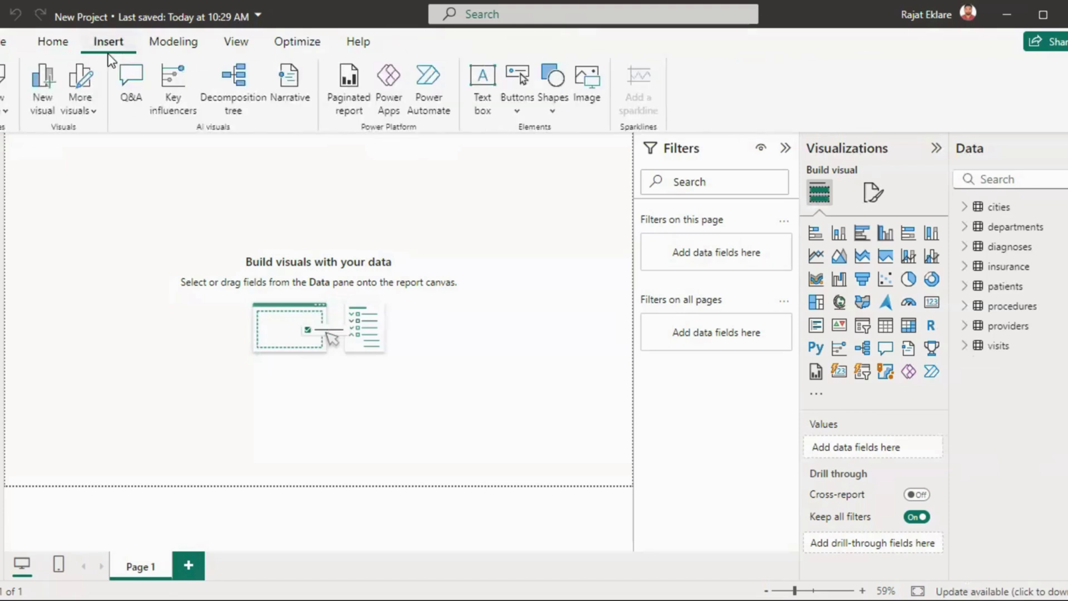
left_click(44, 44)
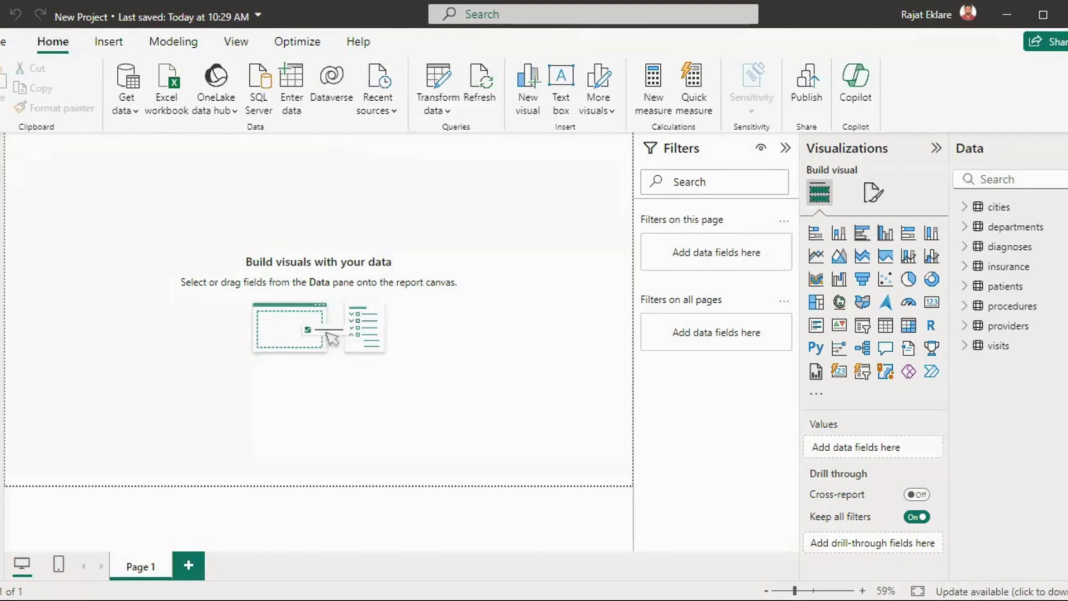
Step: Try to create a calculated table in the table view with the formula Measures = ADDCOLUMNS()
left_click(2, 182)
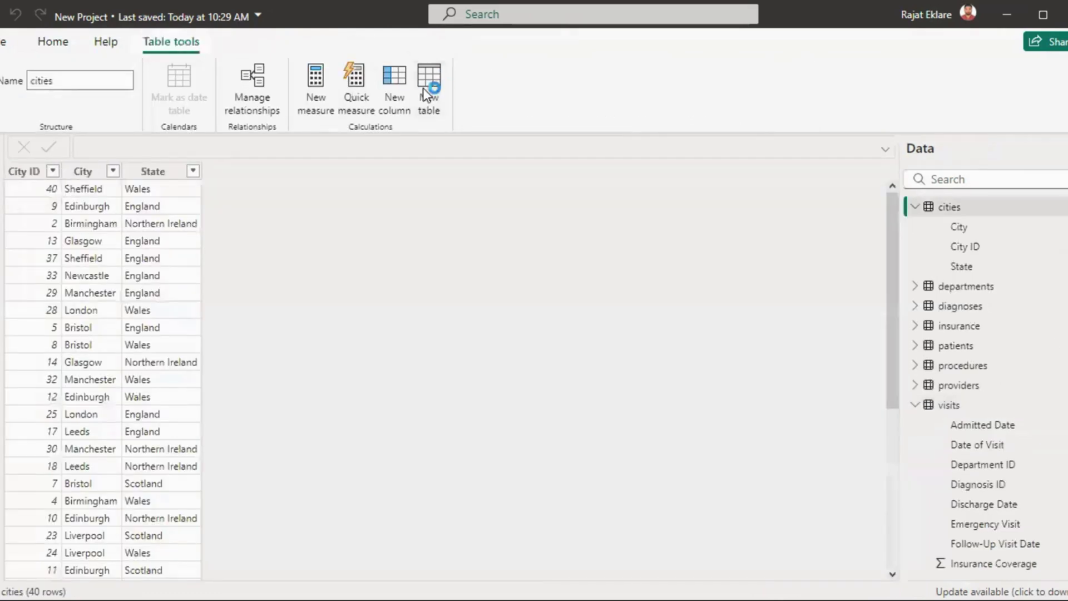
type("Mea")
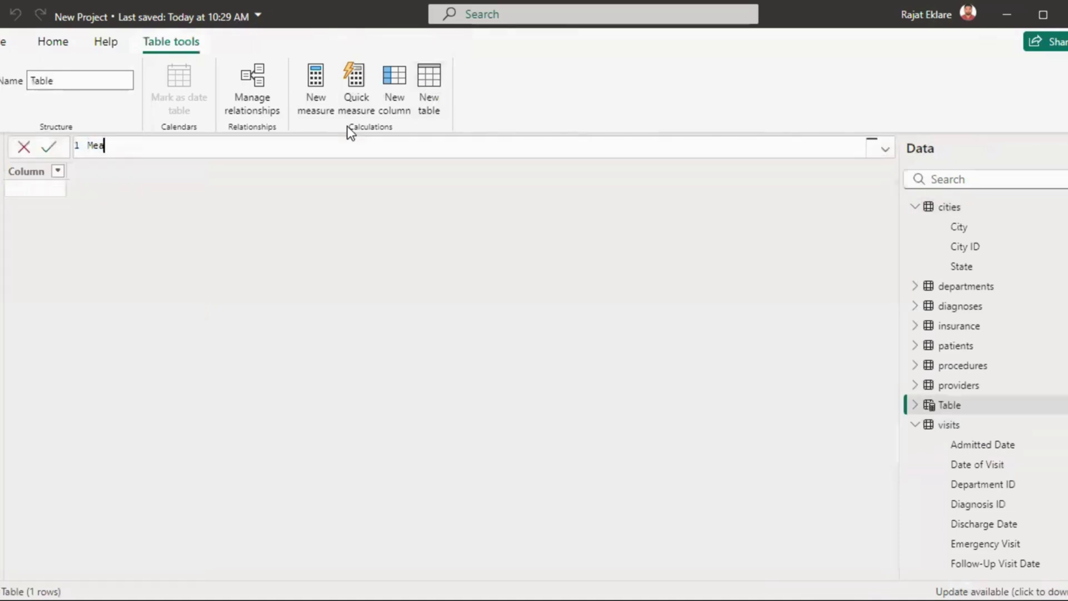
type("sure")
key("BackSpace")
key("BackSpace")
type("res =")
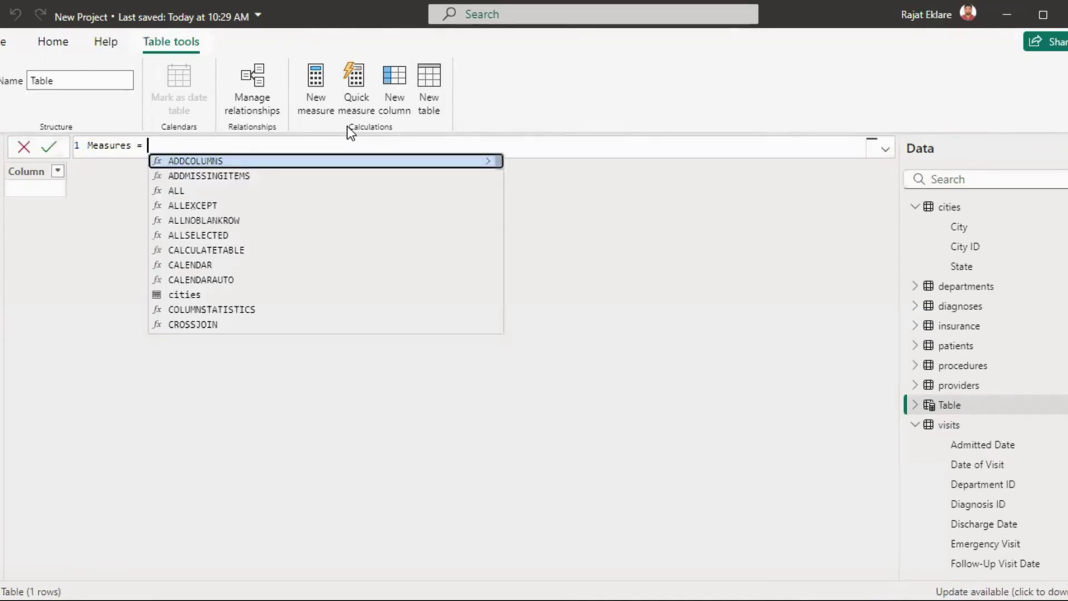
key("Tab")
type(")")
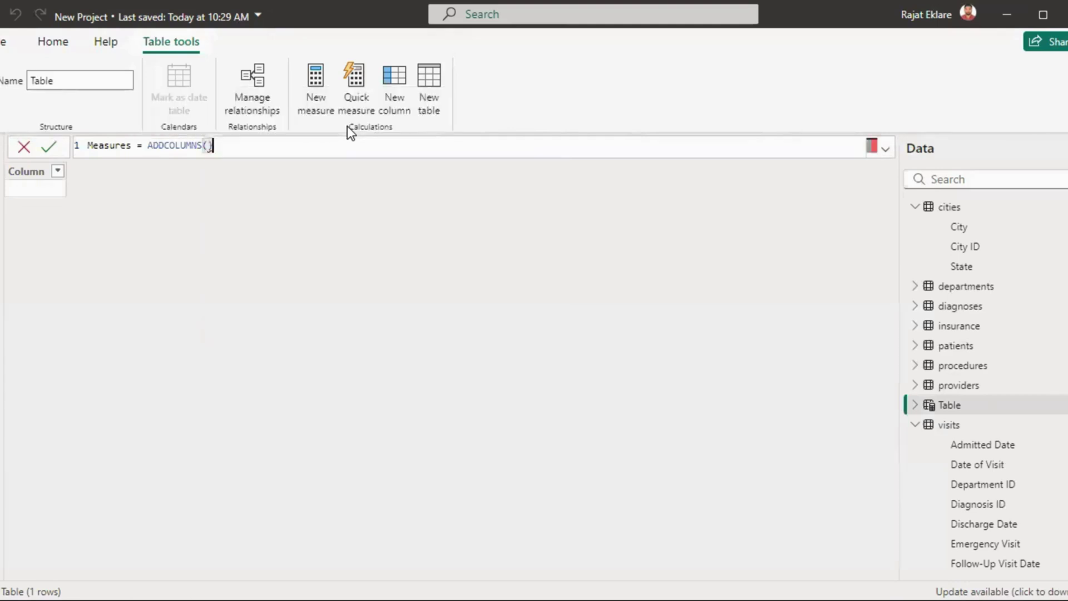
key("Return")
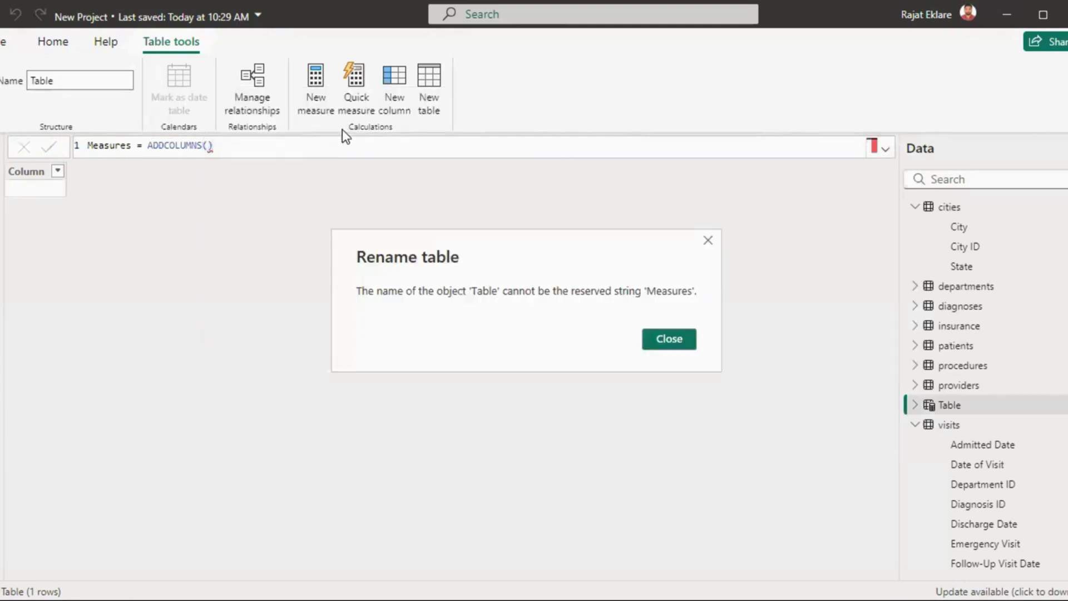
left_click(661, 341)
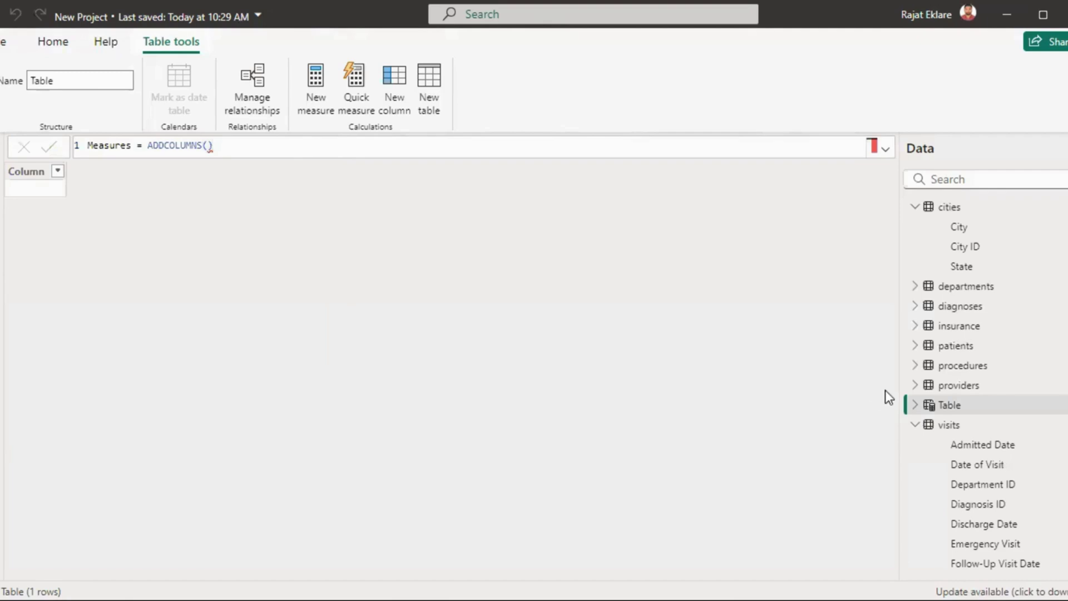
Step: Collapse the visits and cities tables in the data list so only table names are listed
left_click(956, 406)
scroll(979, 384, "down", 3)
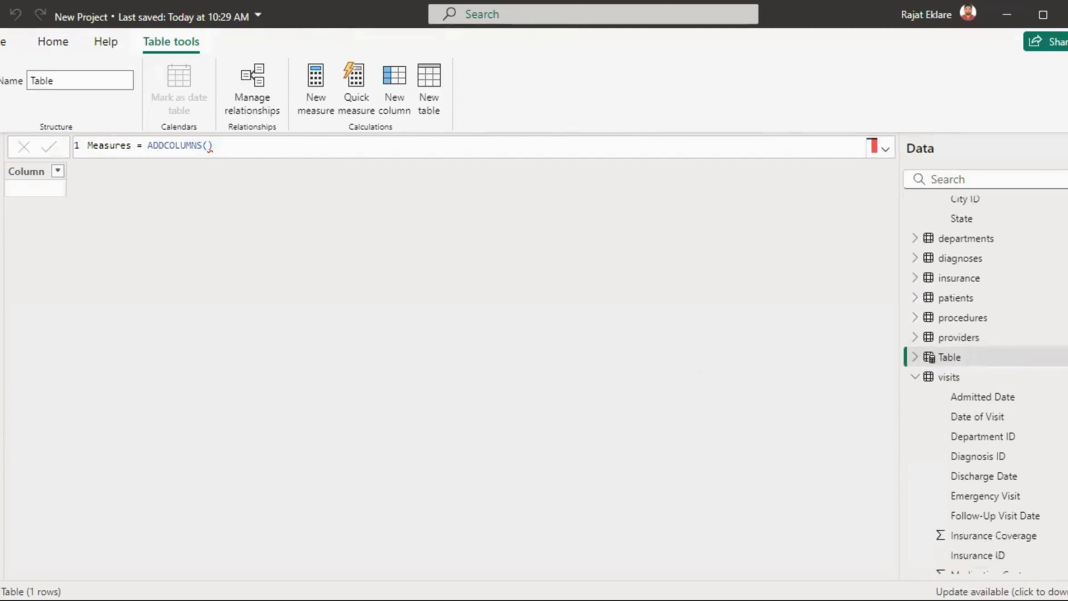
left_click(914, 294)
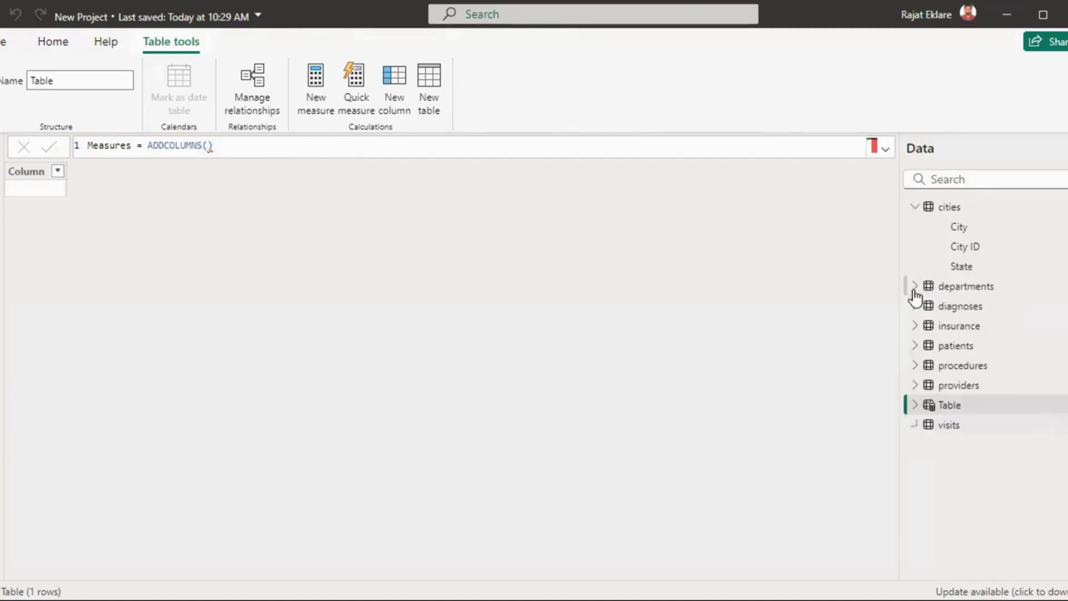
left_click(915, 207)
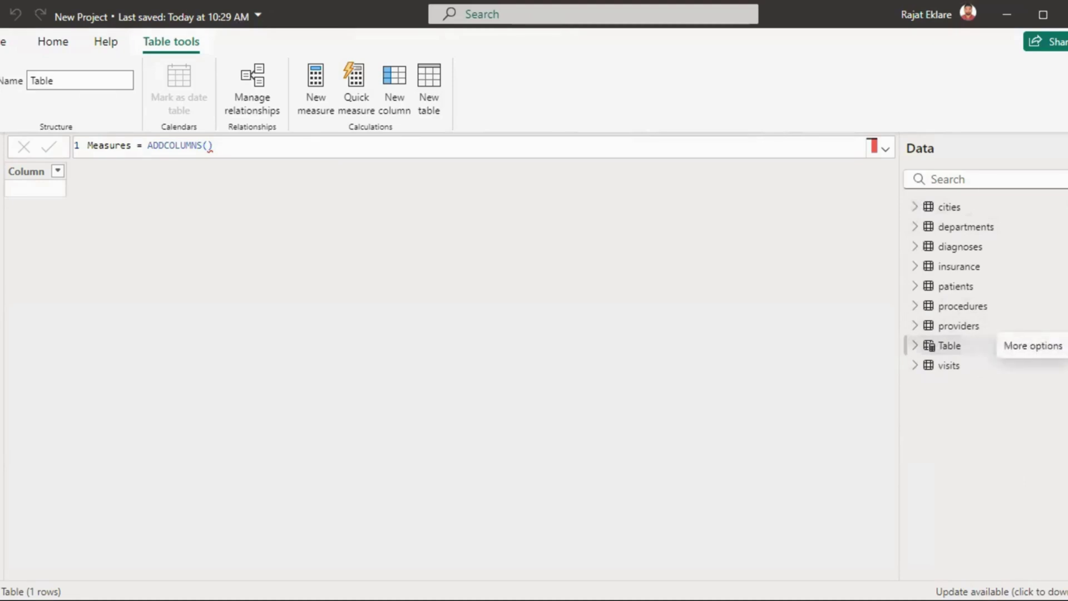
Step: Create a measure in the calculated table named Table: Total Medication Cost = SUM(visits[Medication Cost])
left_click(1054, 345)
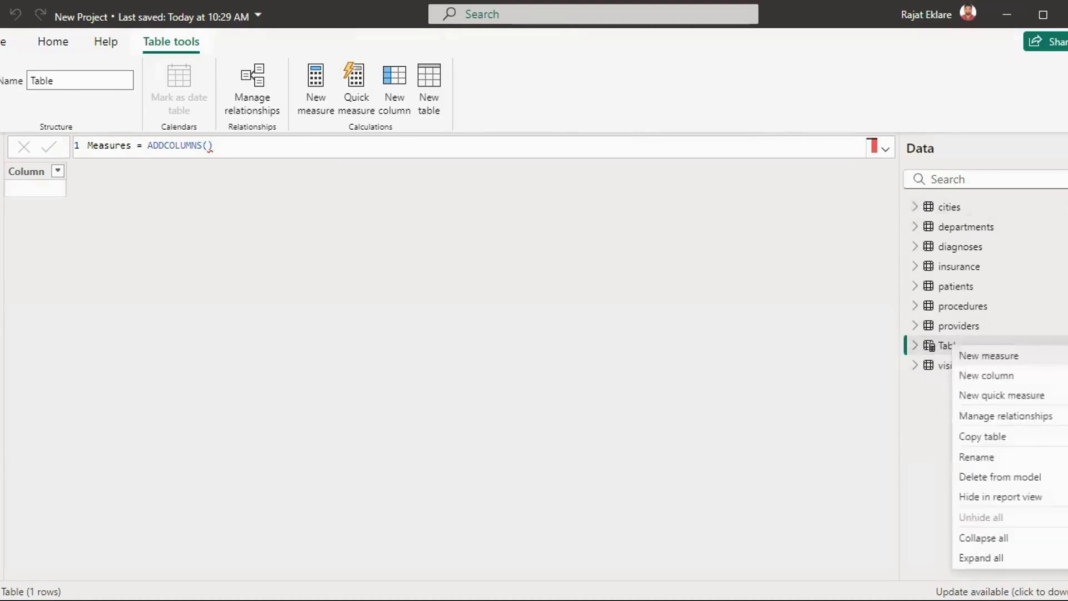
left_click(995, 358)
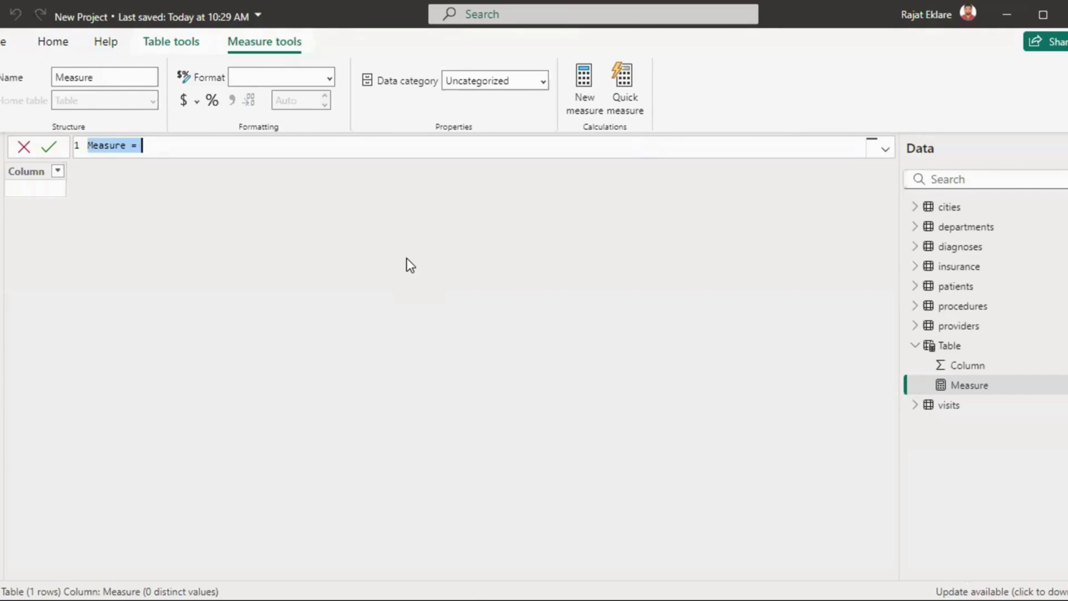
key("BackSpace")
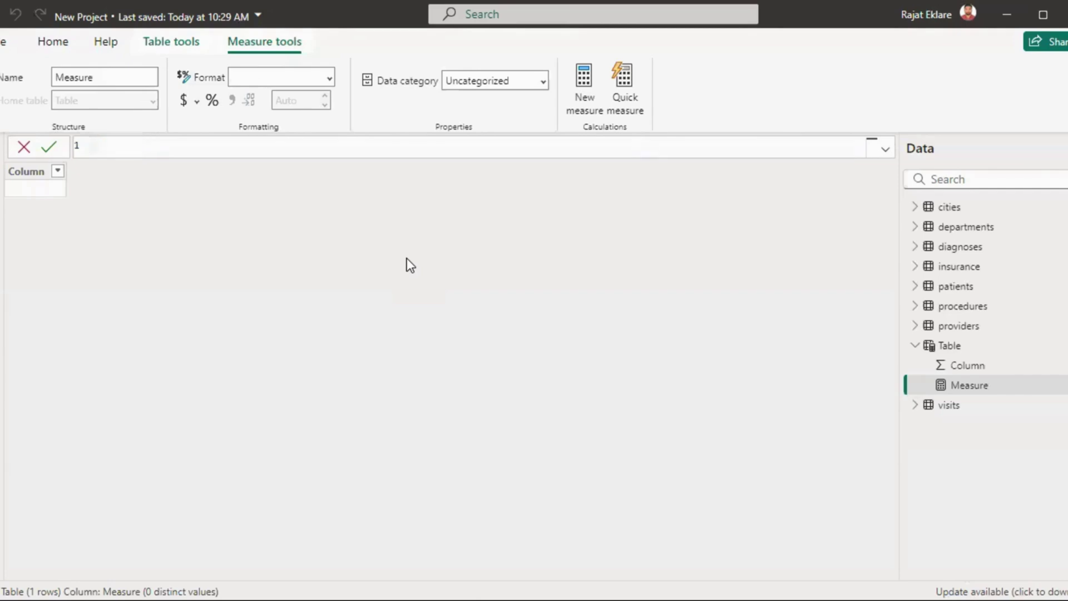
type("Total Medication Cos")
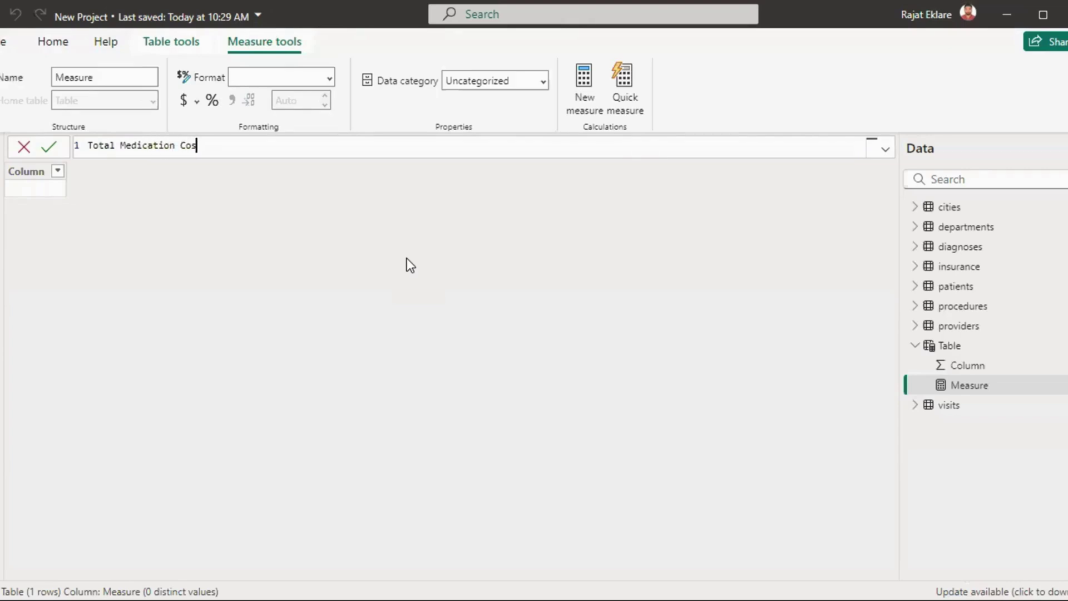
type("t = Sum")
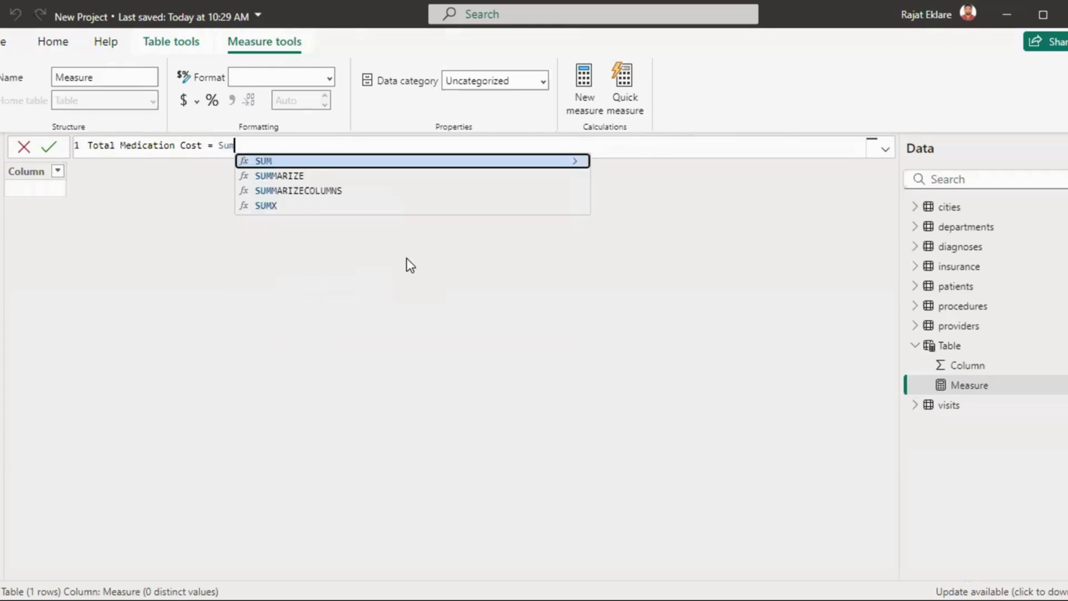
key("Tab")
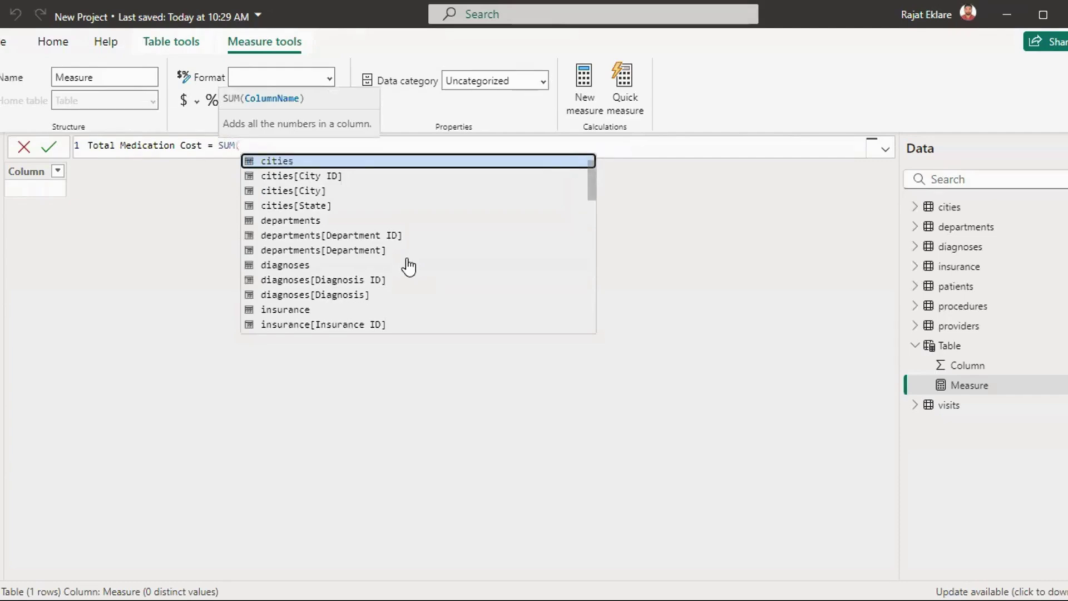
type("medi")
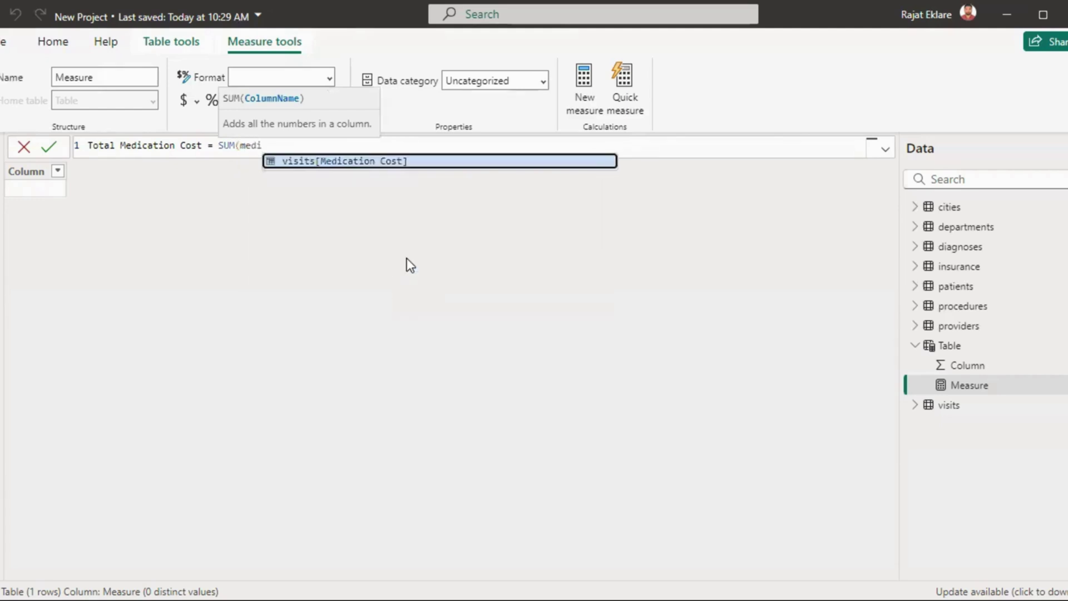
key("Tab")
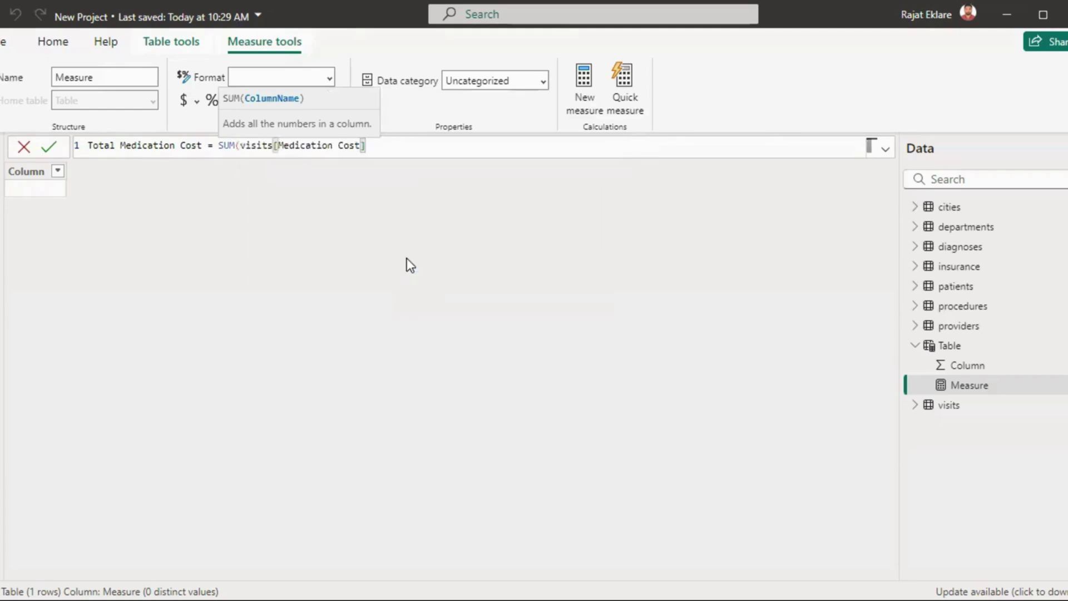
type(")")
key("Return")
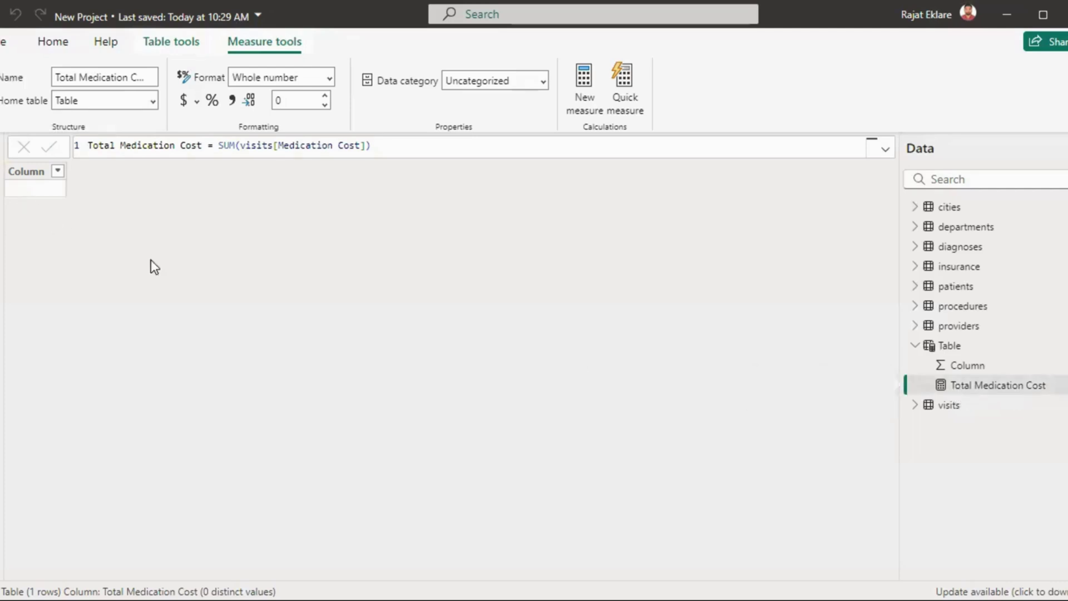
Step: Check the Total Medication Cost measure in a card visual on the report page and delete the card
left_click(1, 148)
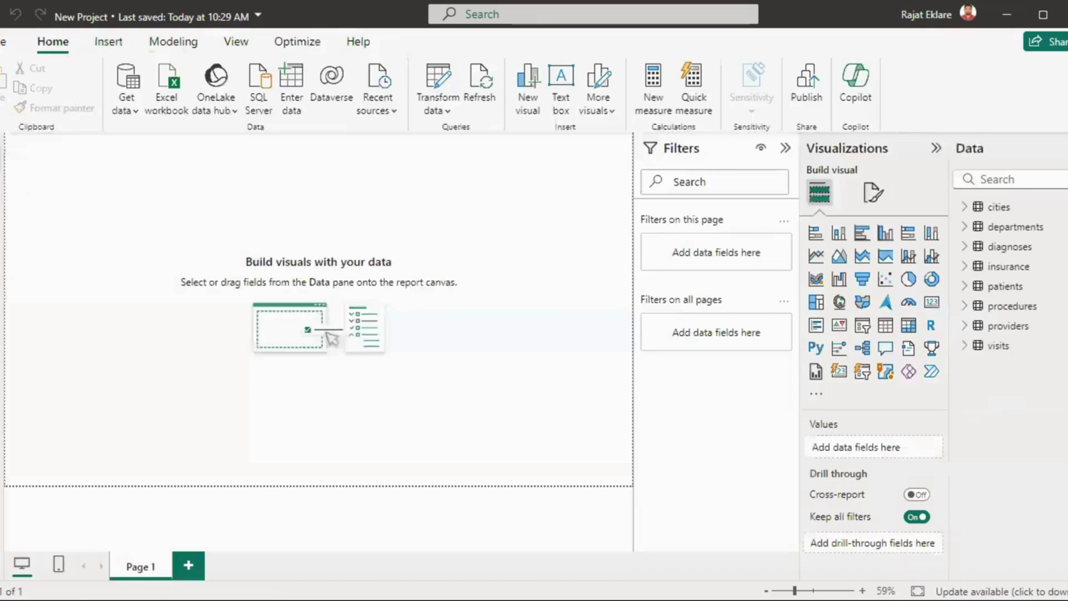
left_click(932, 304)
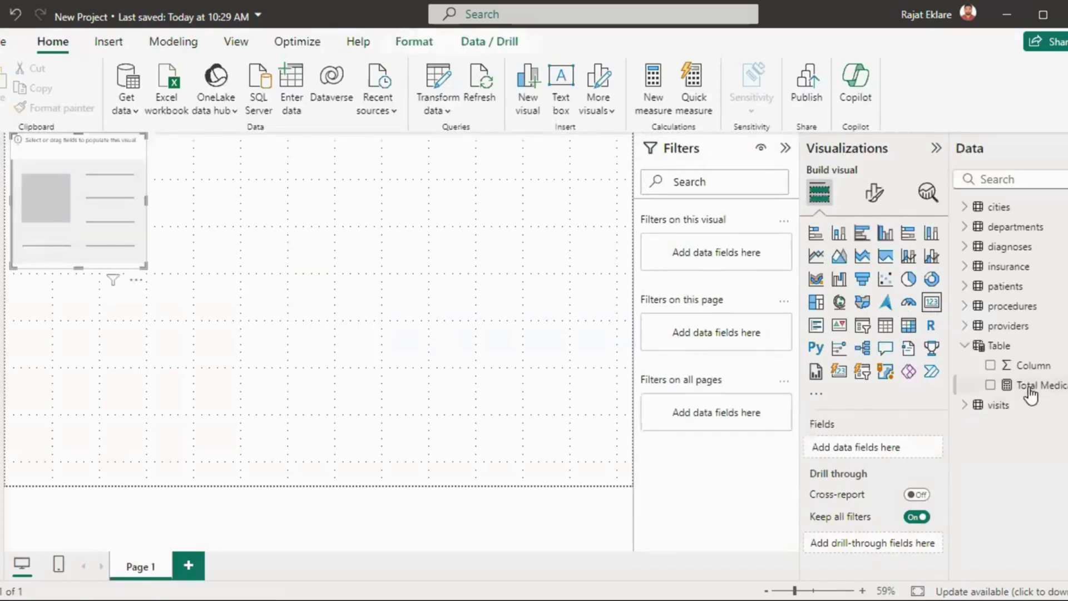
left_click_drag(1022, 389, 888, 453)
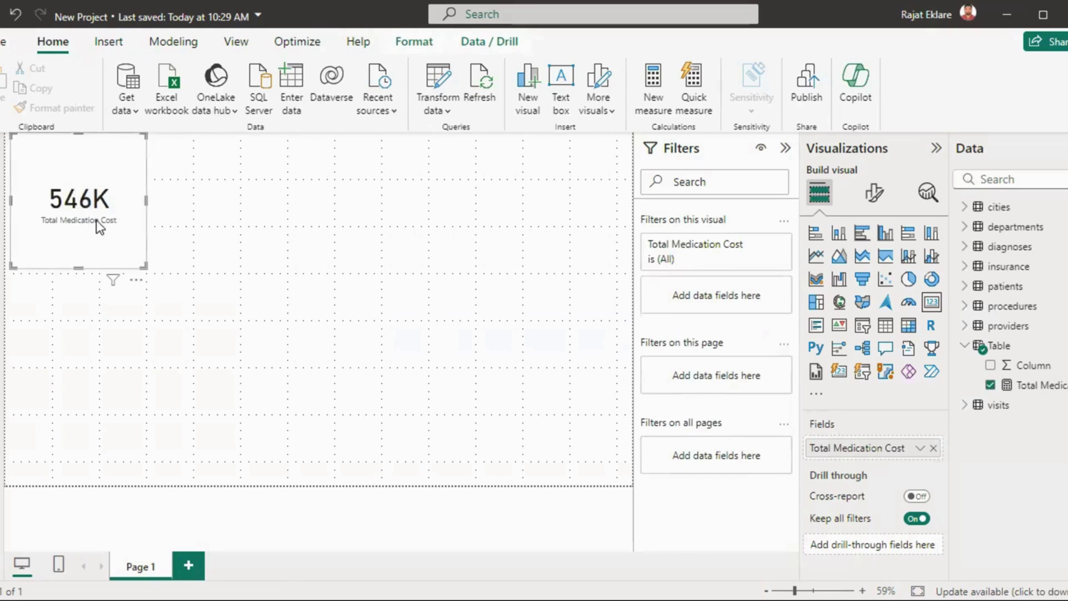
key("Delete")
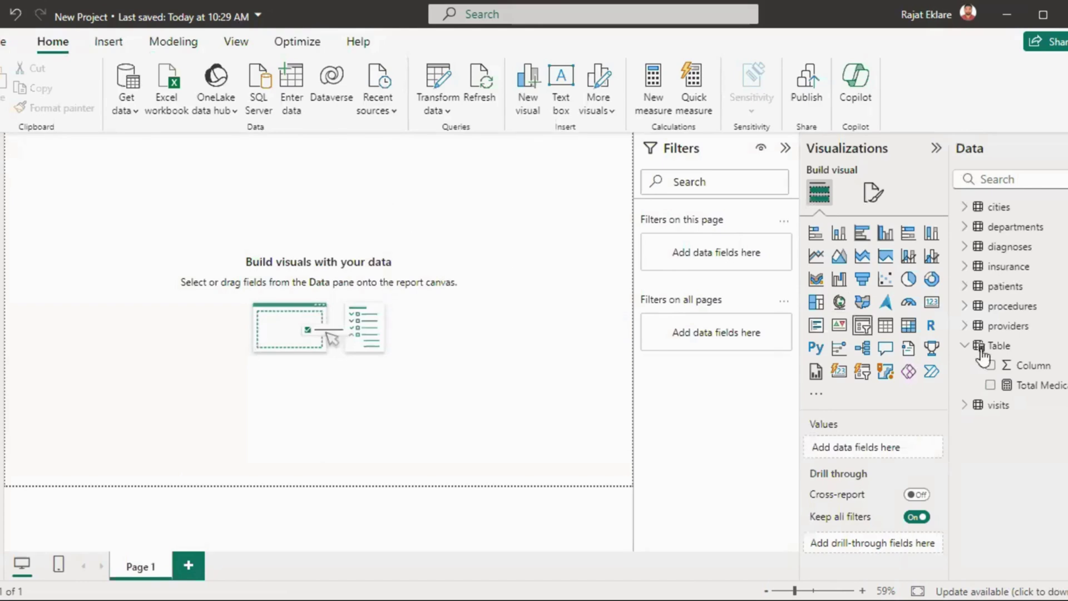
Step: Add a measure to the calculated table named Table: Total Insurance Cost = SUM(visits[Insurance Coverage])
left_click(1046, 345)
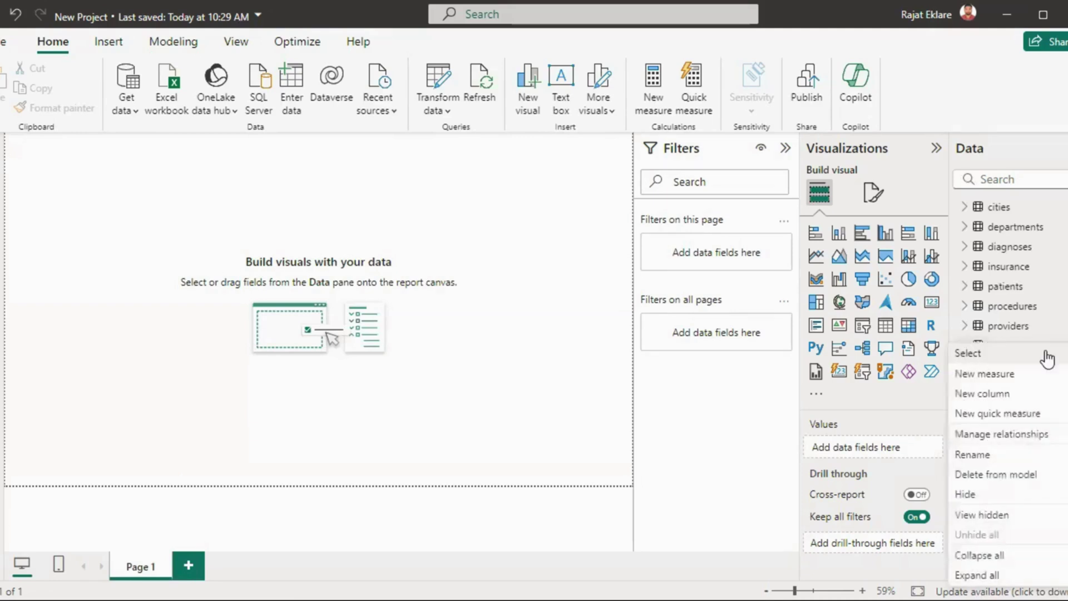
left_click(973, 372)
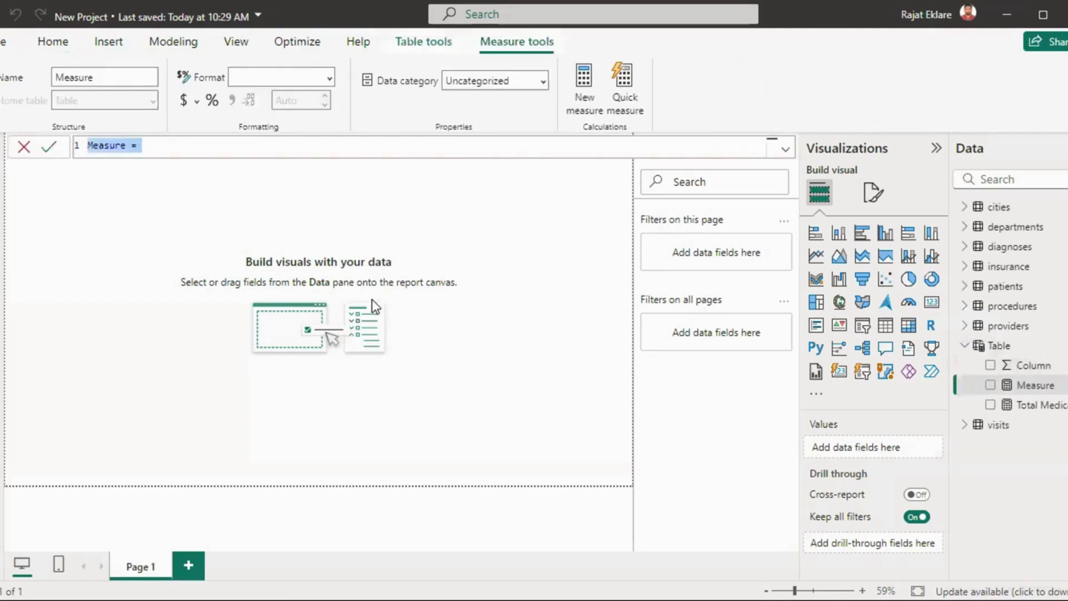
type("Tot")
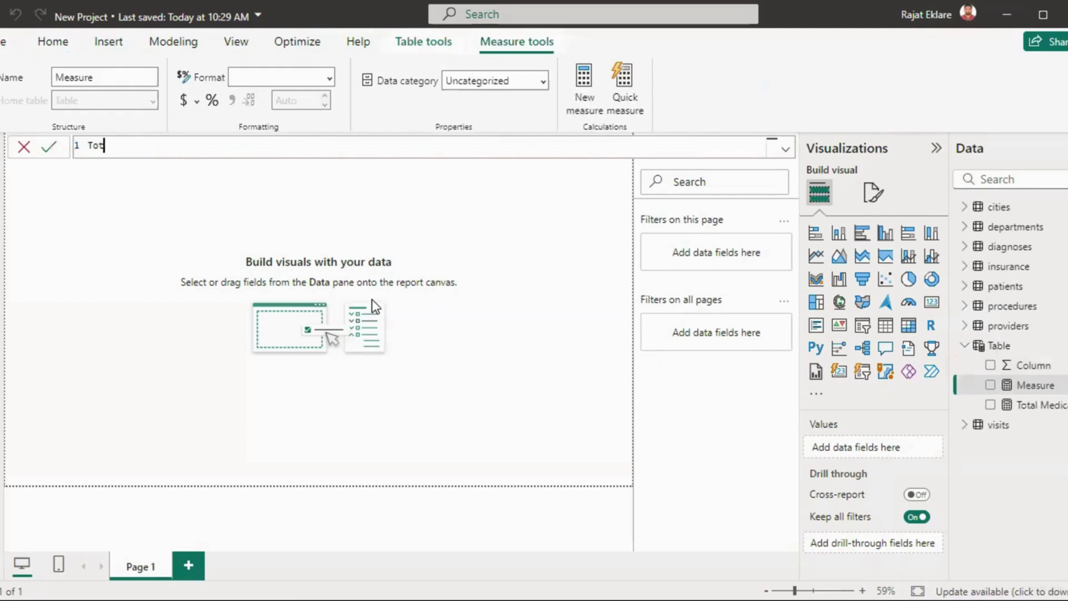
type("al Insurance Cost")
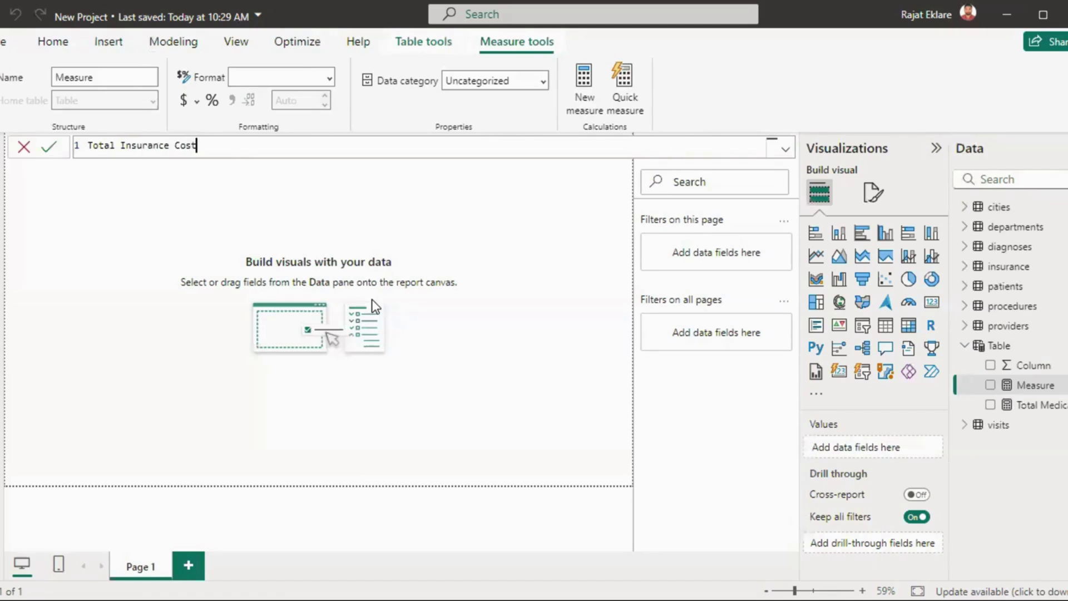
type(" = Sum")
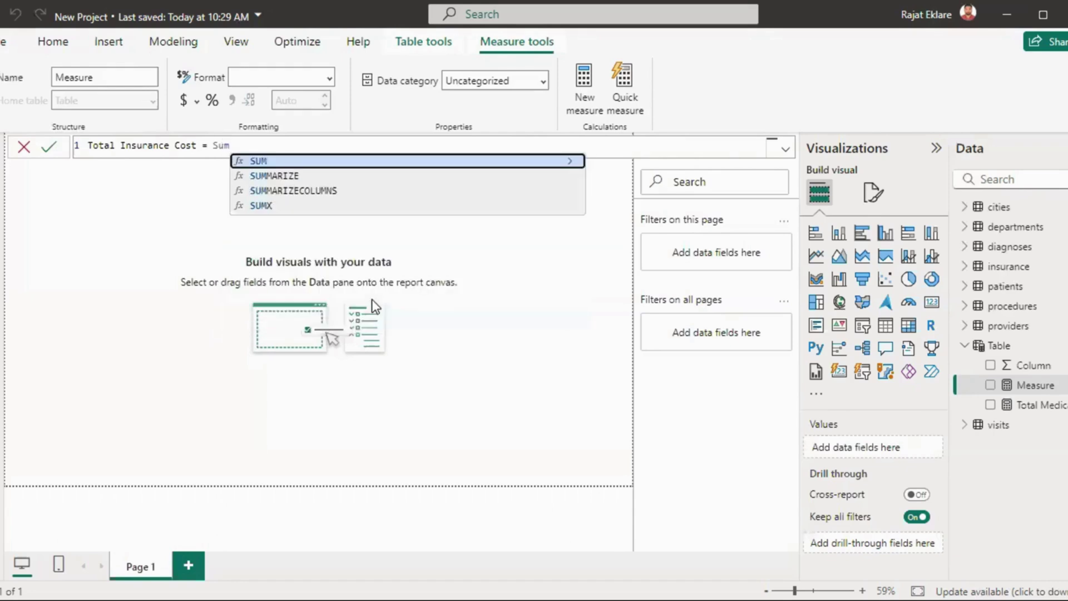
key("Tab")
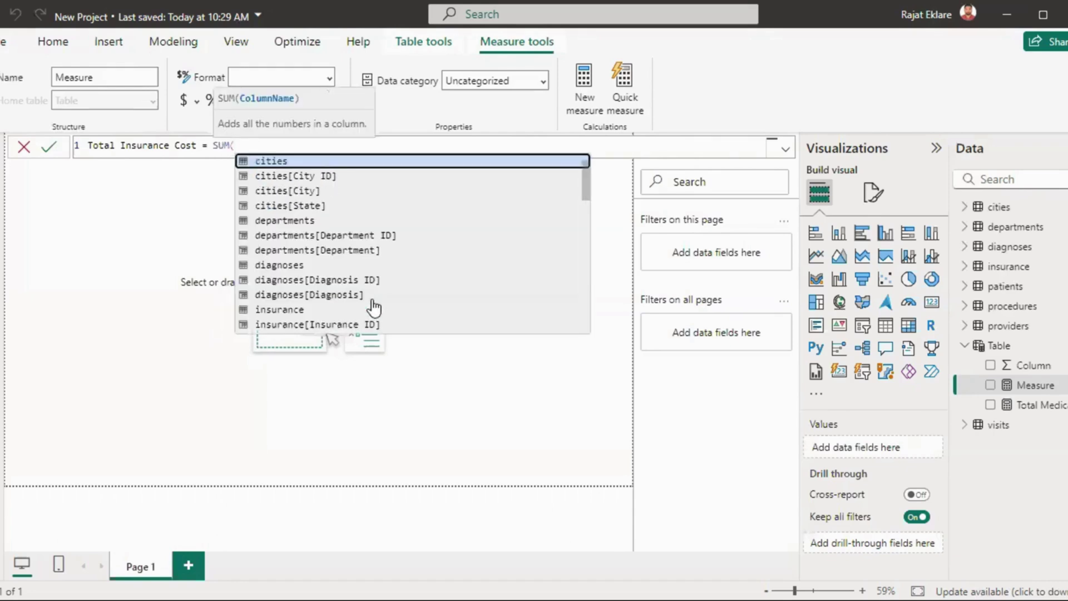
type("cove")
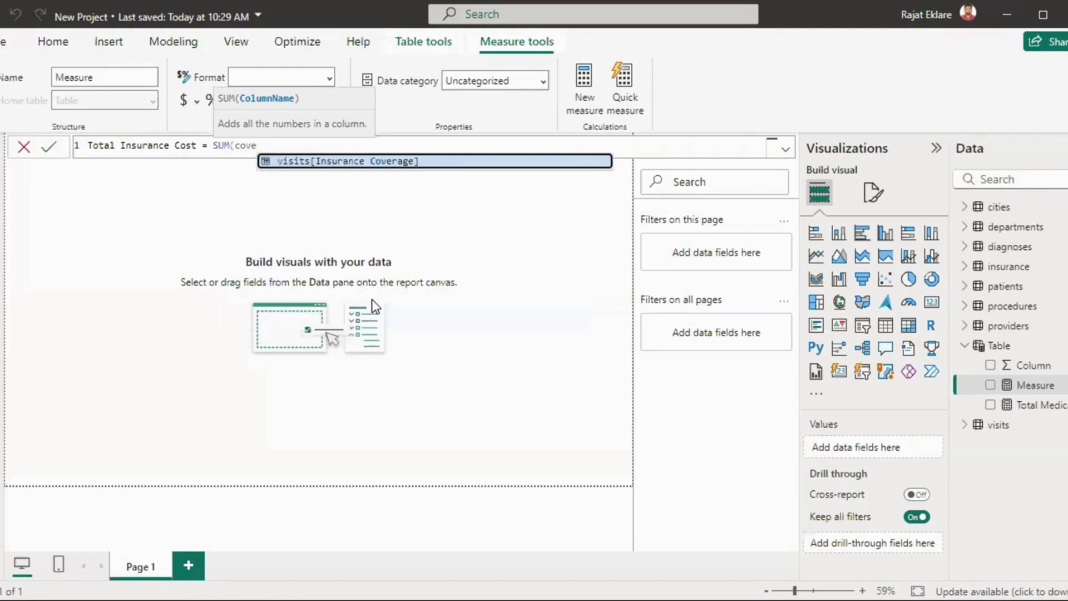
key("Tab")
type(")")
key("Return")
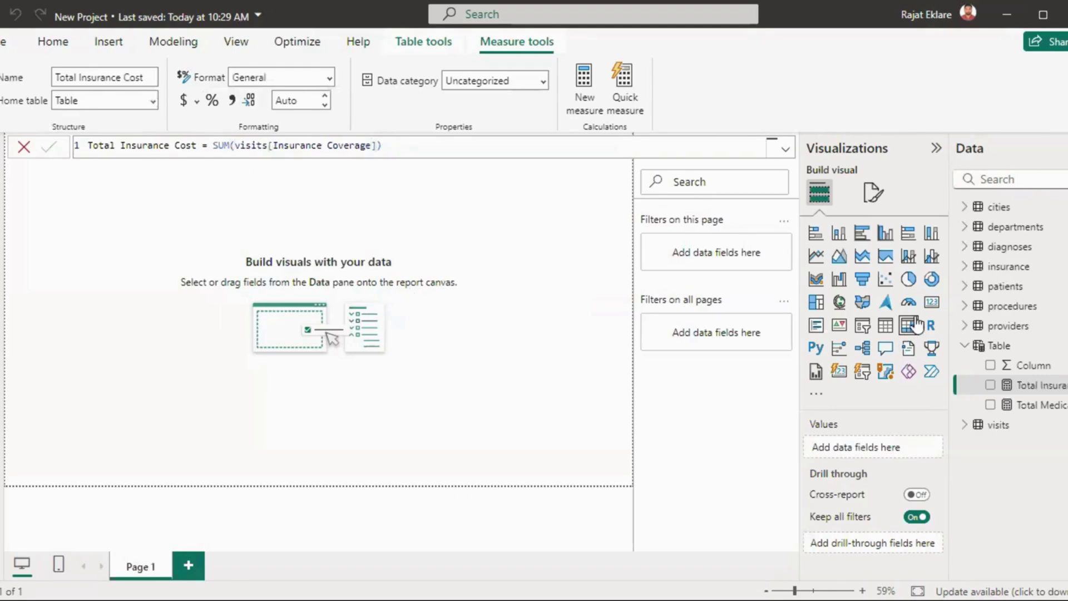
Step: Check the Total Insurance Cost measure in a card visual on the report page and delete the card
left_click(933, 303)
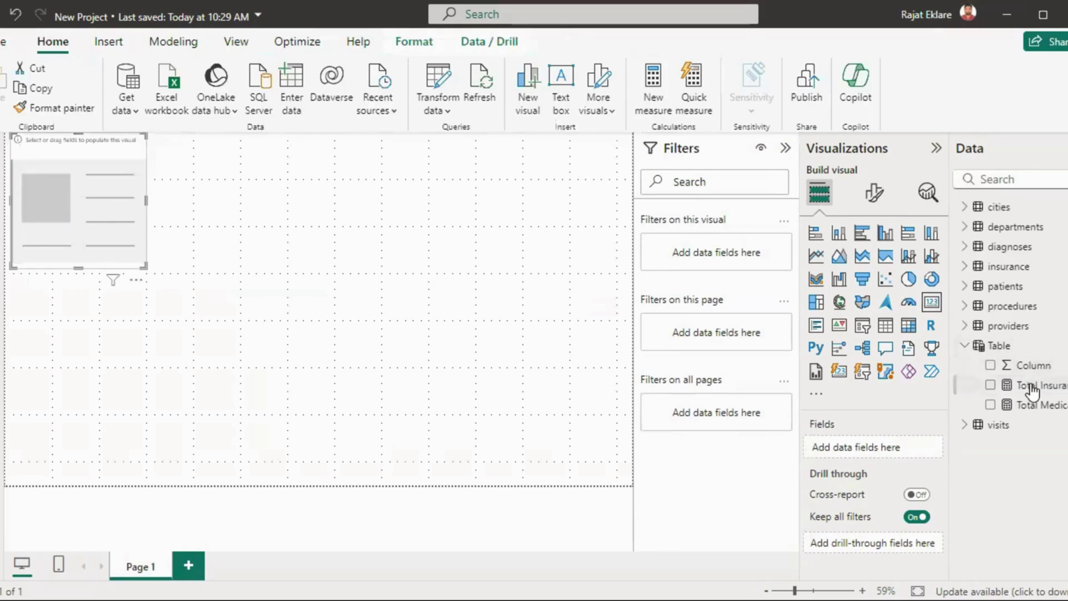
left_click_drag(1032, 392, 111, 208)
key("Delete")
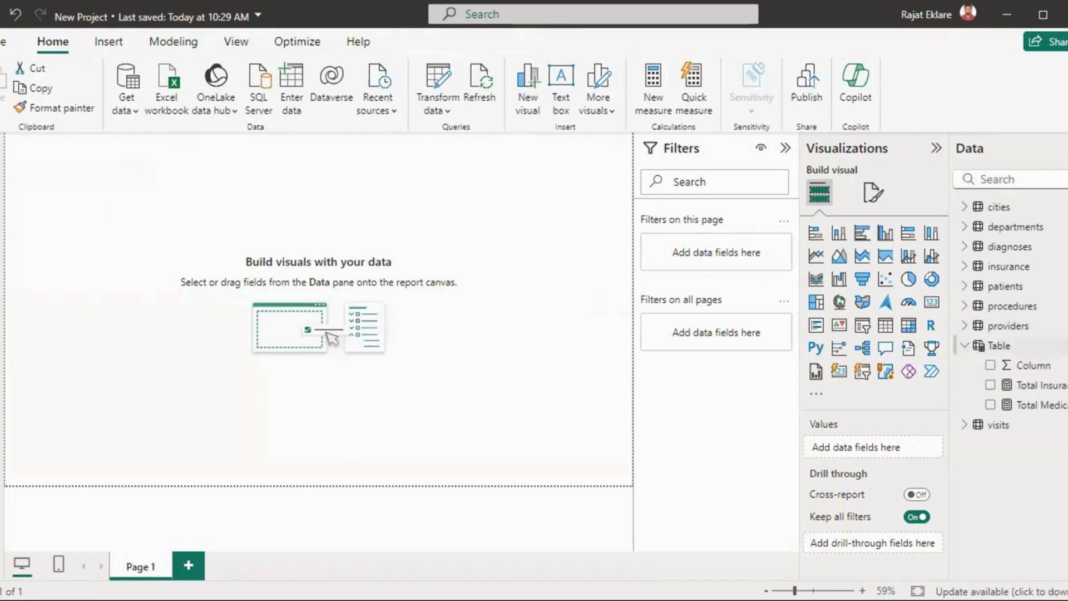
Step: Add a measure to the calculated table named Table: Total Treatment Cost = SUM(visits[Treatment Cost])
right_click(999, 346)
left_click(993, 376)
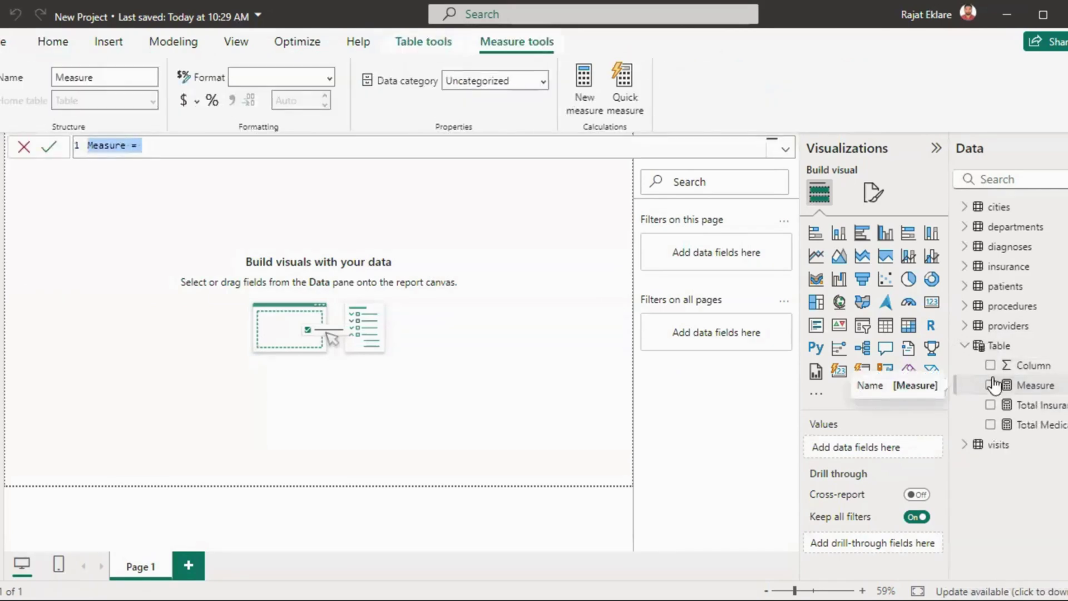
type("Total Tre")
key("BackSpace")
type("eatment Cost = Sum")
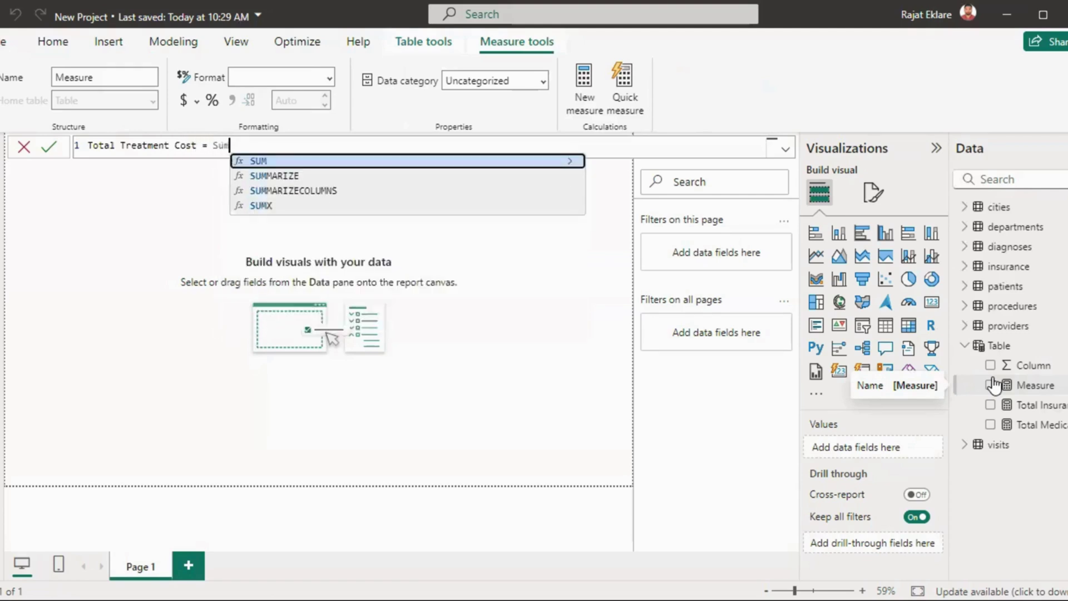
type("(tr")
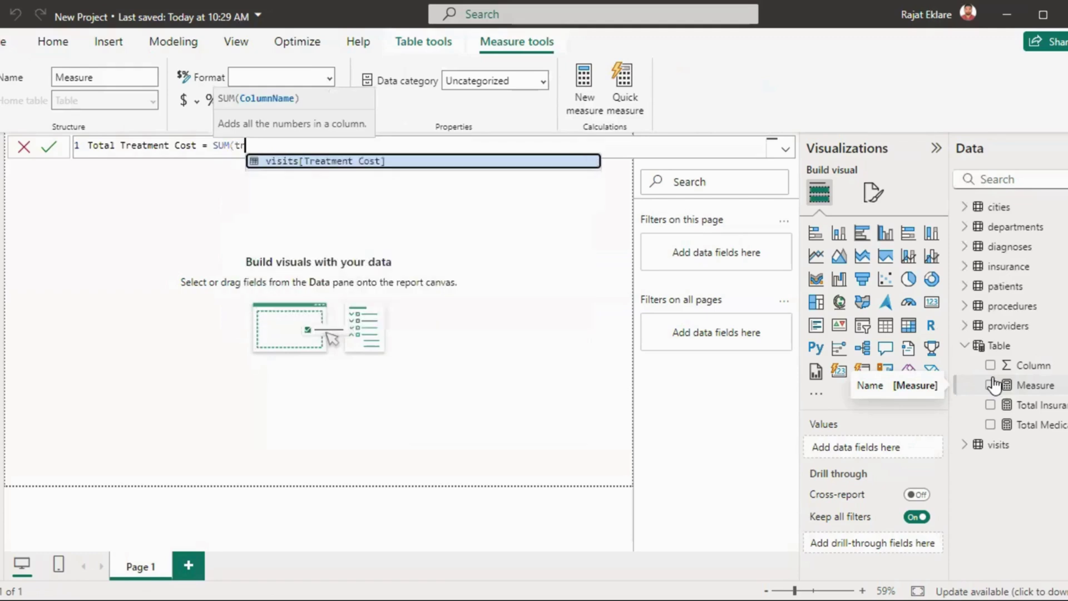
key("Tab")
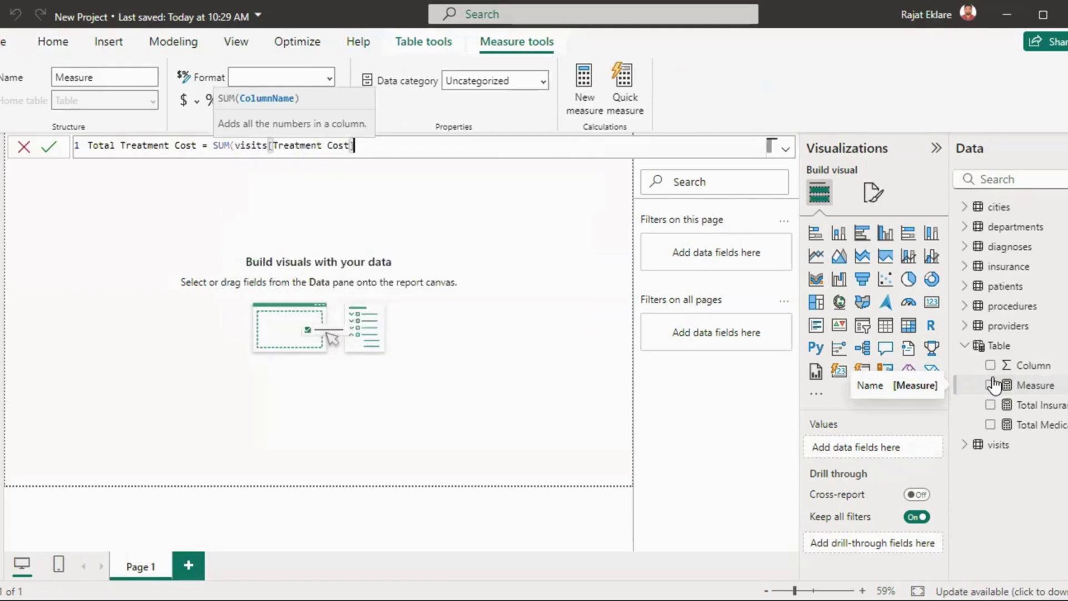
type(")")
key("Return")
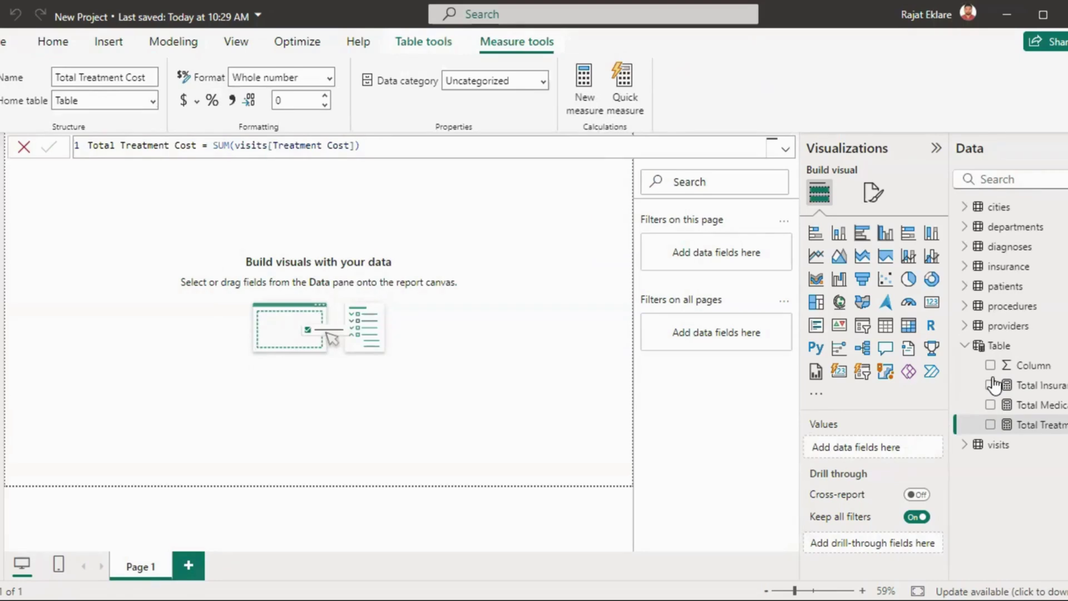
left_click(1044, 424)
Step: Create a new measure in the calculated table named Table and name it Total Billing Amount
right_click(998, 345)
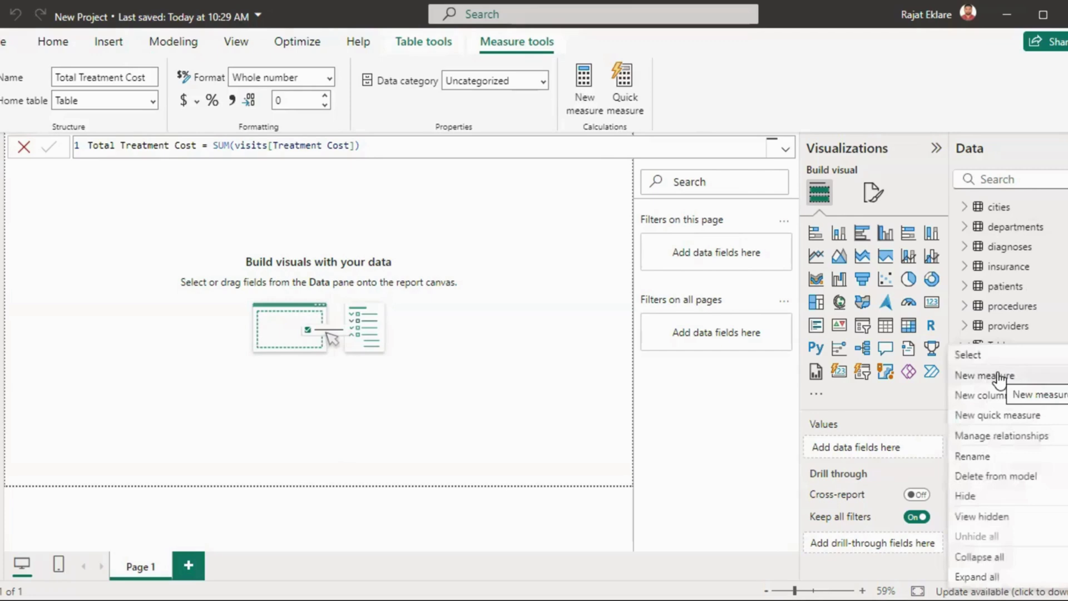
left_click(998, 376)
key("BackSpace")
type("Total ")
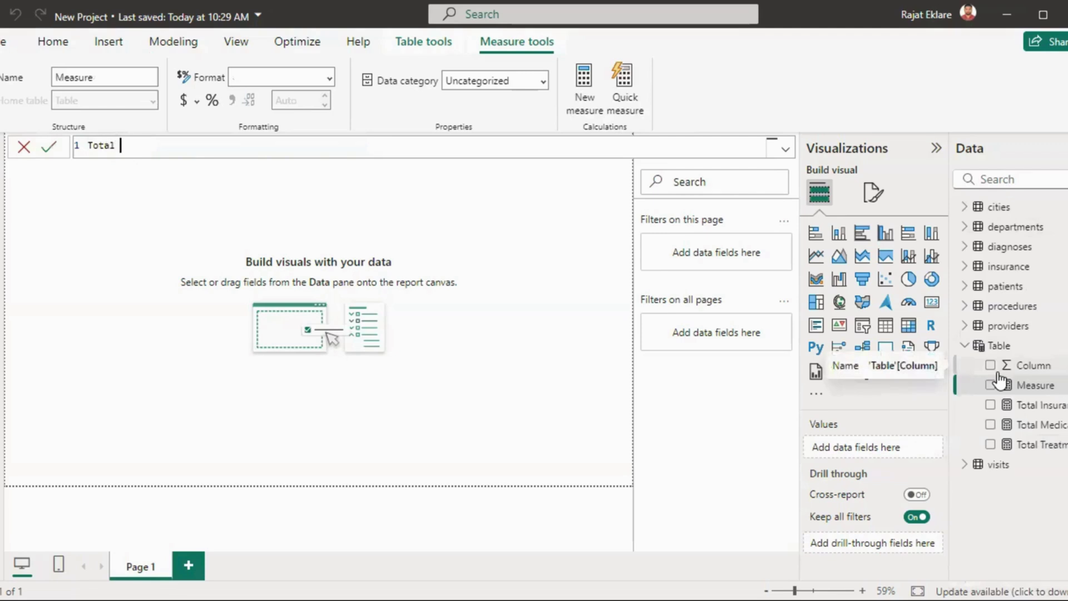
type("Billing Amount = Sum")
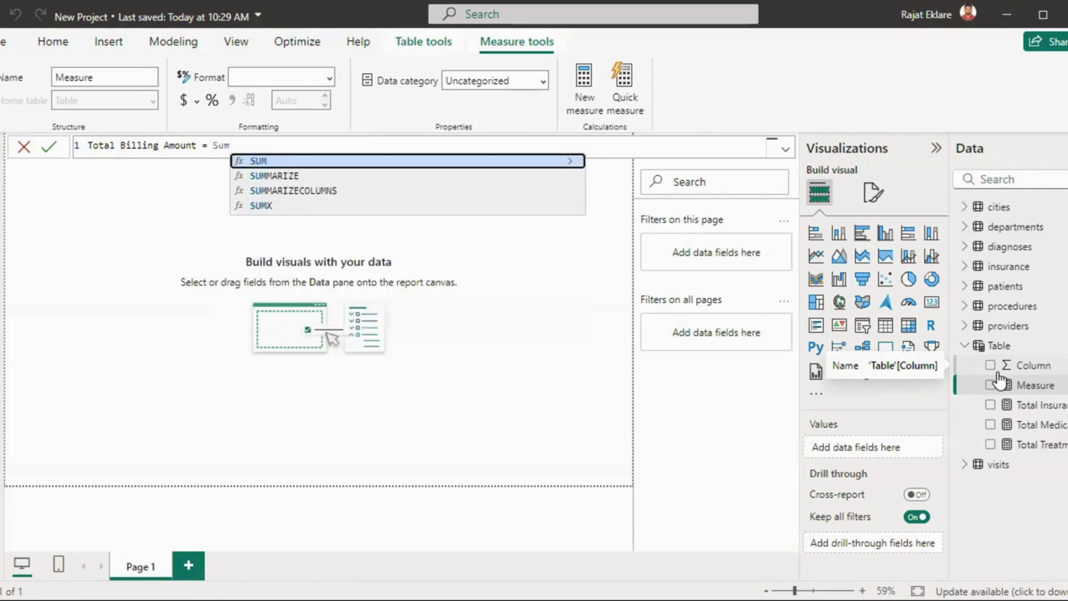
key("Tab")
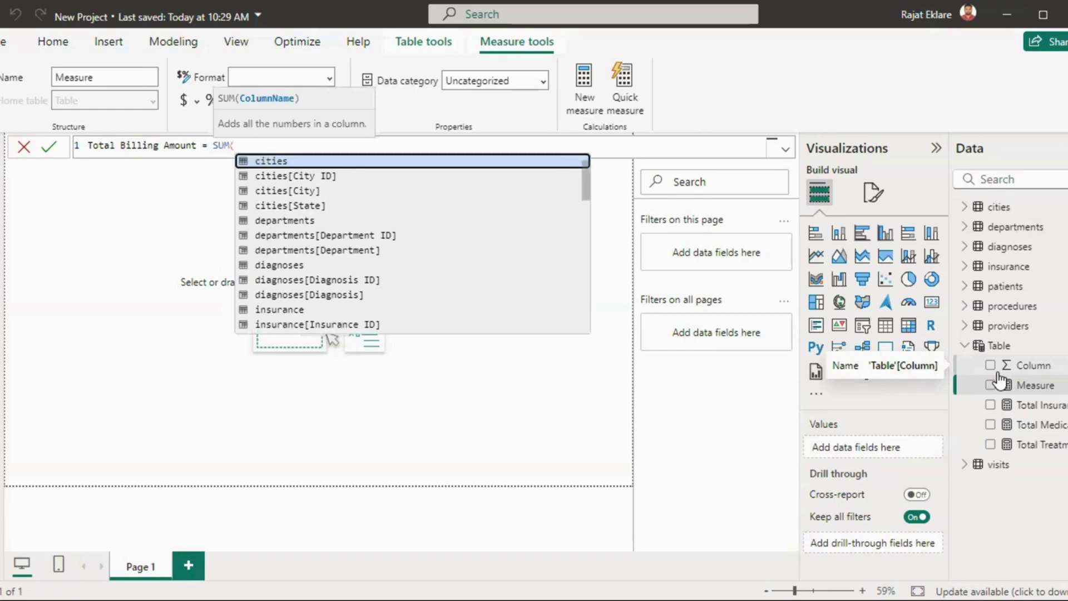
type("tota")
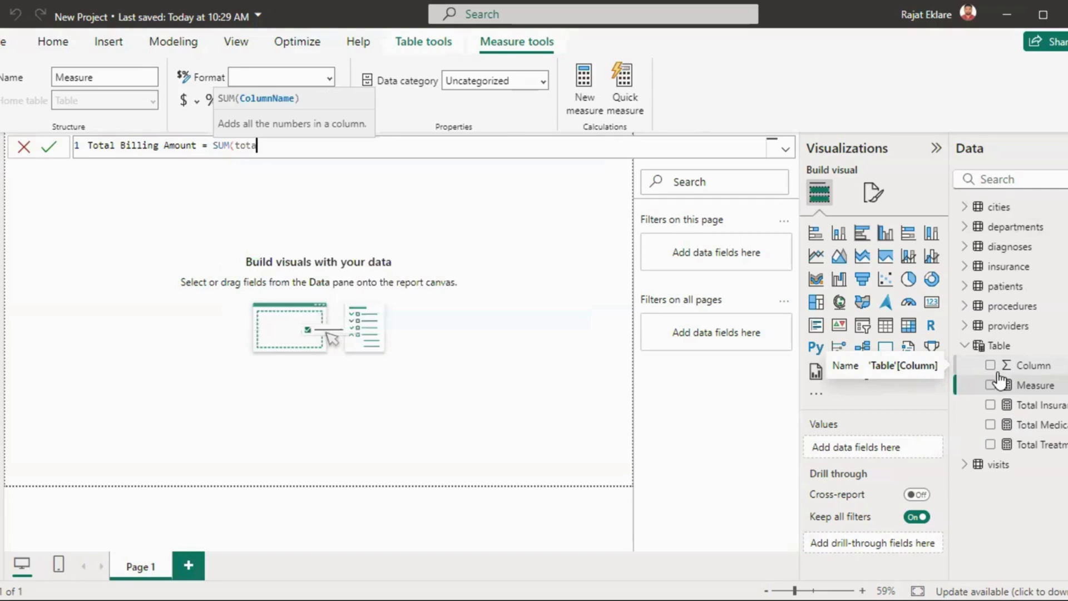
key("BackSpace")
key("BackSpace")
key("BackSpace")
key("BackSpace")
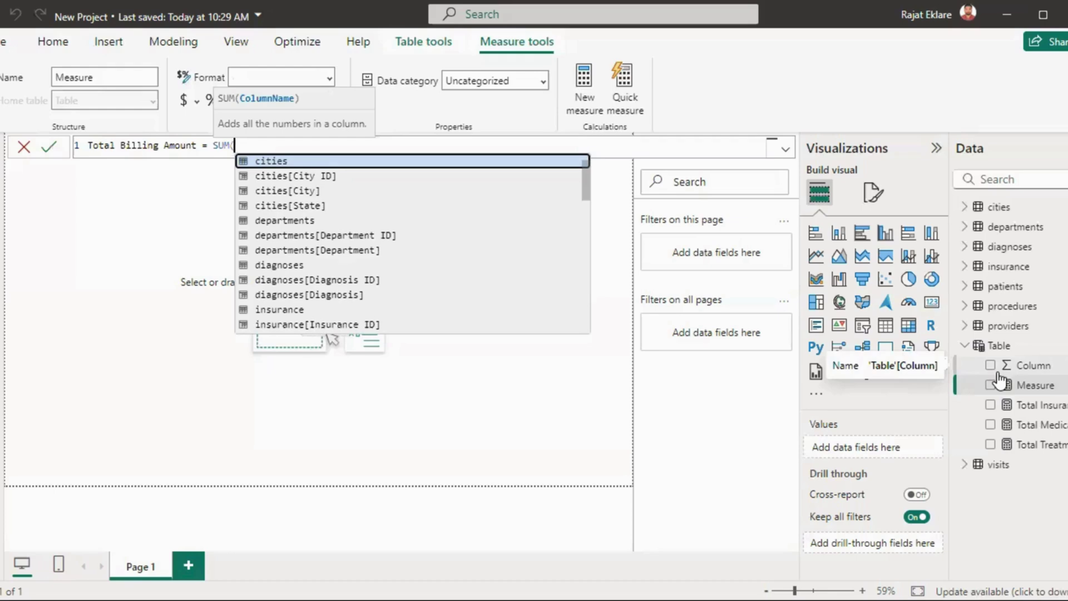
key("BackSpace")
type("X(")
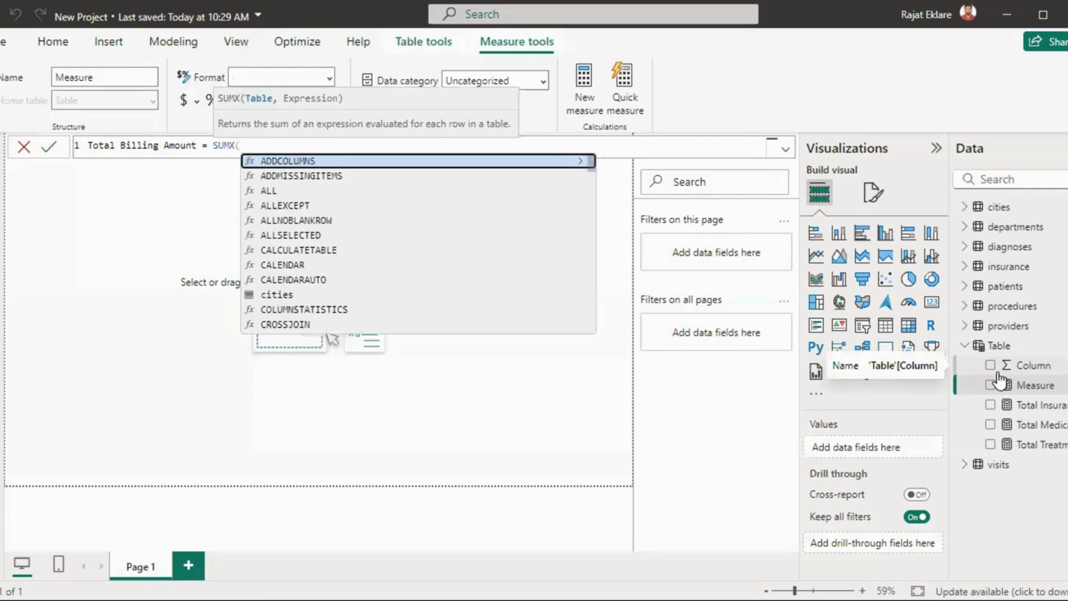
type("medi")
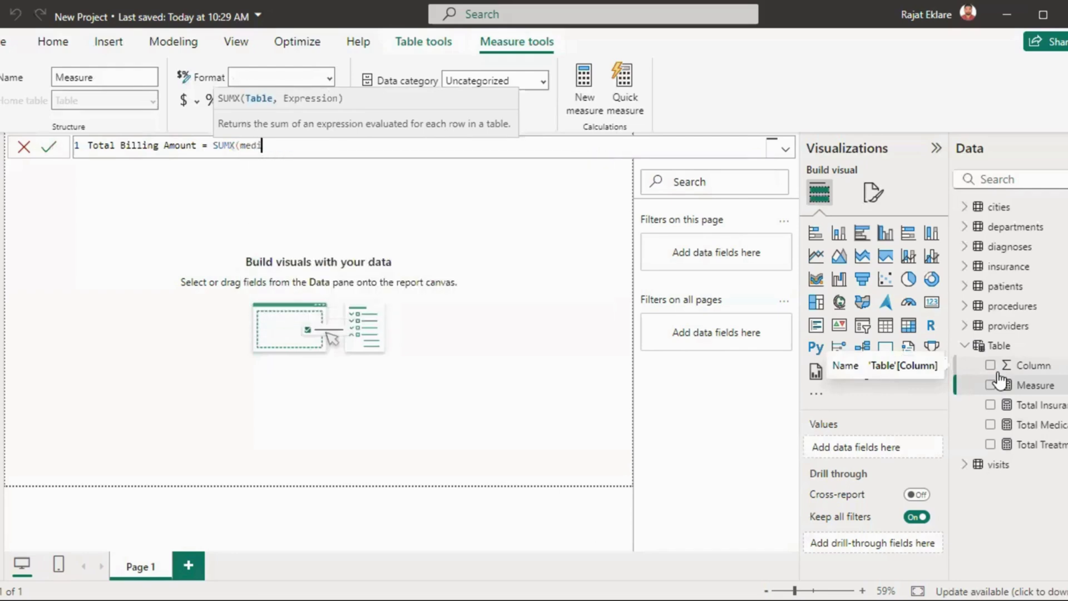
key("BackSpace")
key("BackSpace")
key("BackSpace")
key("BackSpace")
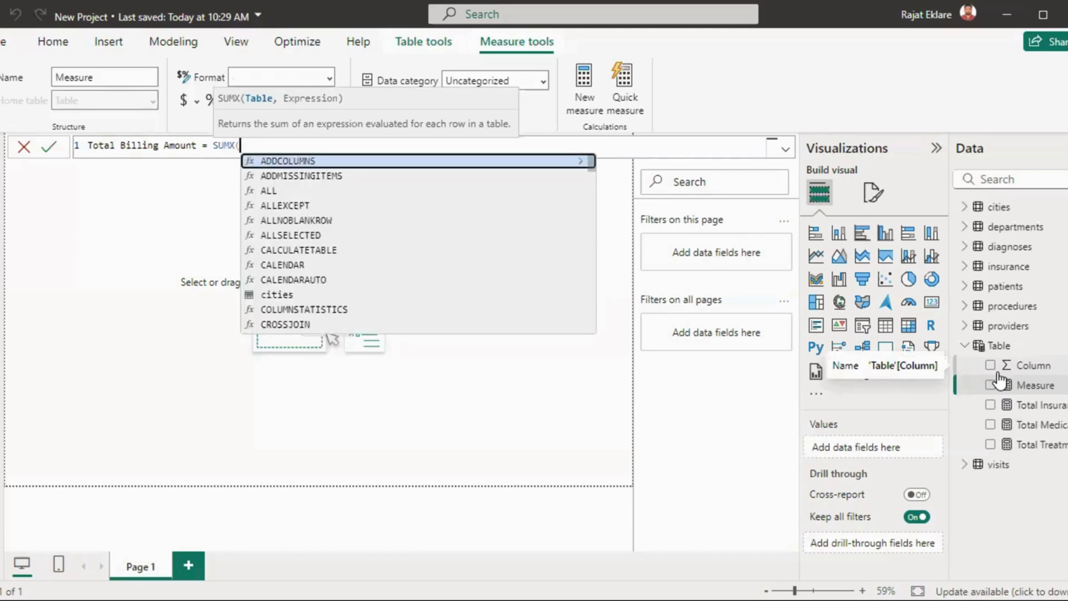
key("BackSpace")
key("BackSpace")
key("BackSpace")
key("BackSpace")
key("BackSpace")
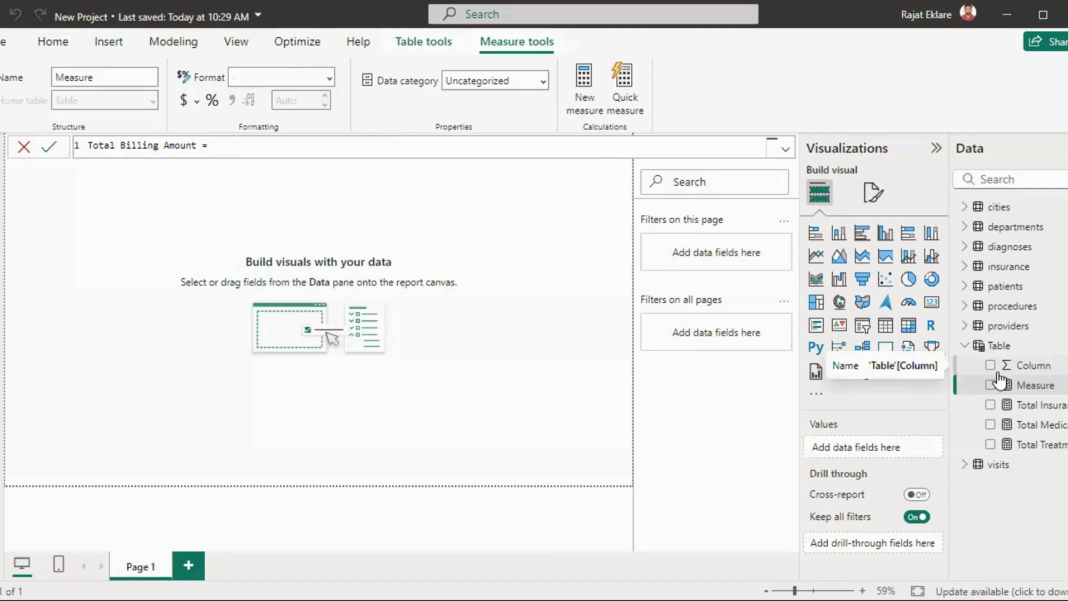
type("in")
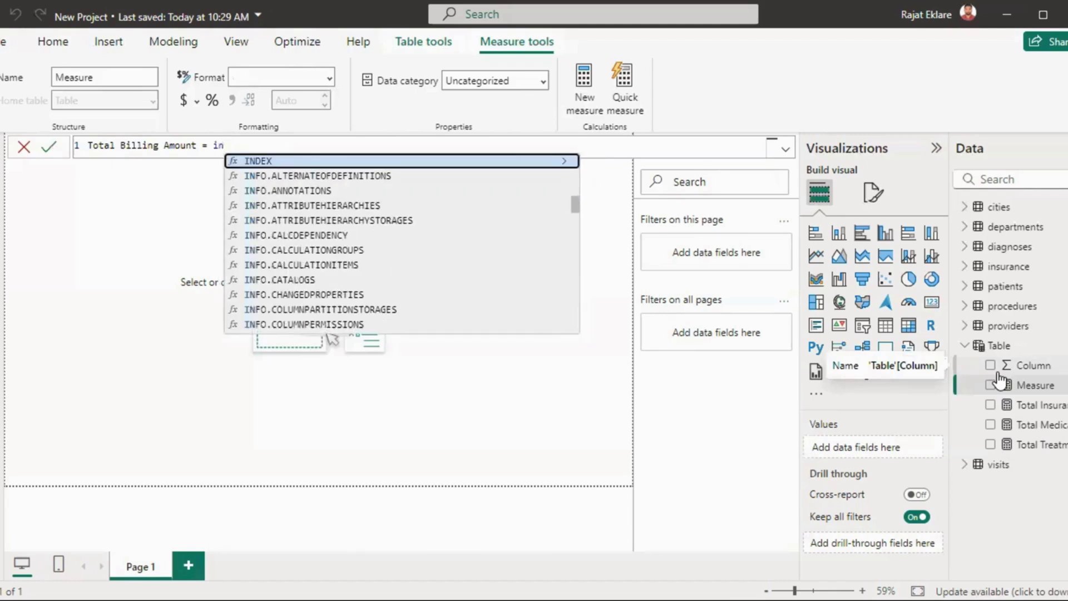
type("su")
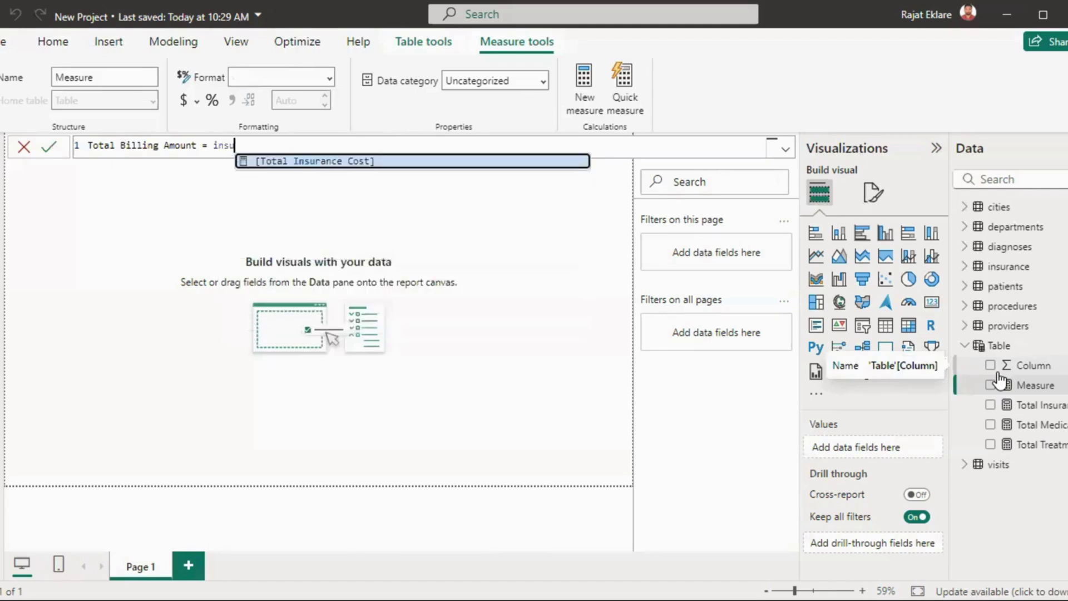
key("Tab")
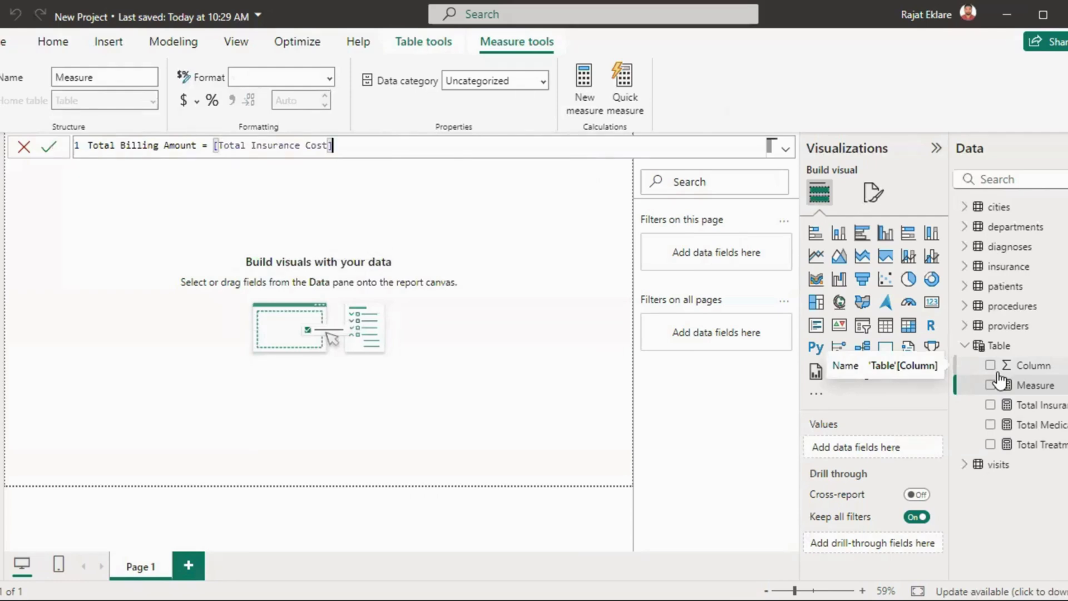
type("+")
key("BackSpace")
key("BackSpace")
key("BackSpace")
key("BackSpace")
key("BackSpace")
key("BackSpace")
key("BackSpace")
key("BackSpace")
key("BackSpace")
key("BackSpace")
key("BackSpace")
key("BackSpace")
key("BackSpace")
key("BackSpace")
key("BackSpace")
key("BackSpace")
key("BackSpace")
key("BackSpace")
key("BackSpace")
key("BackSpace")
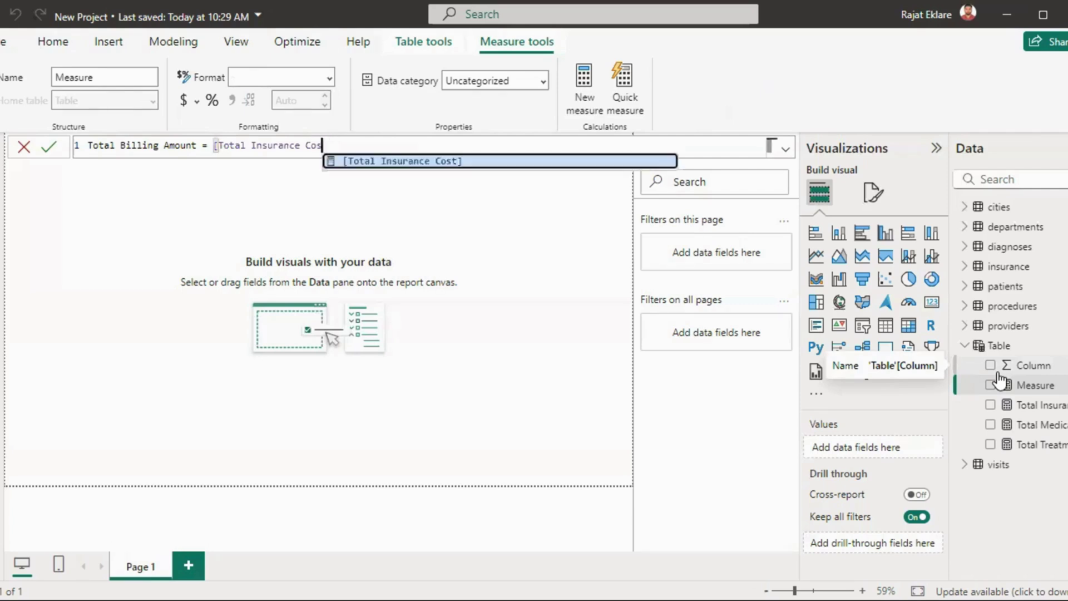
Step: Define the Total Billing Amount measure as [Total Medication Cost]+[Total Treatment Cost]
type("medi")
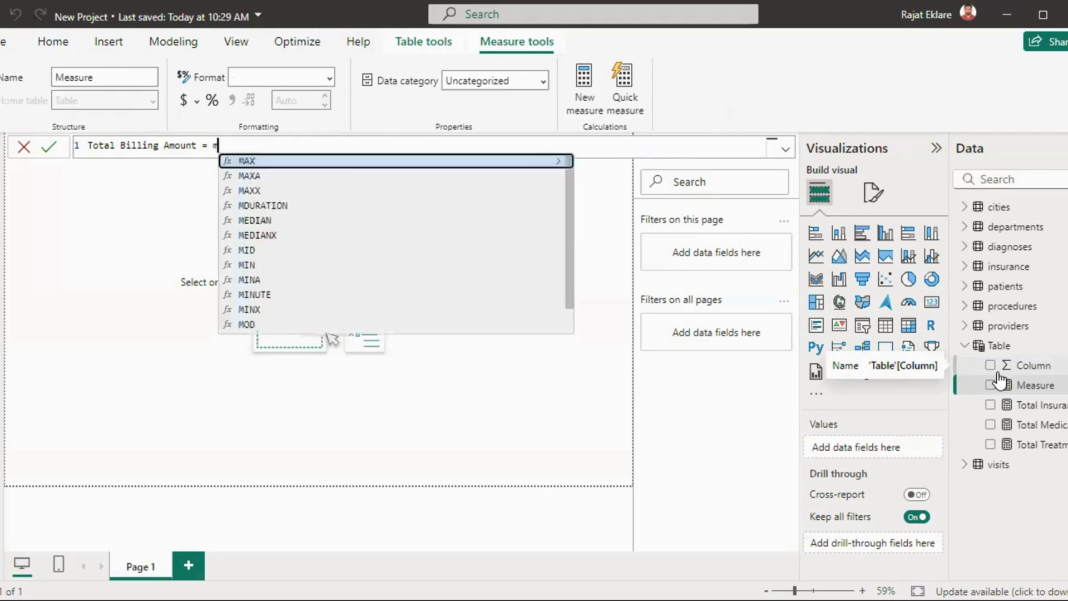
key("Up")
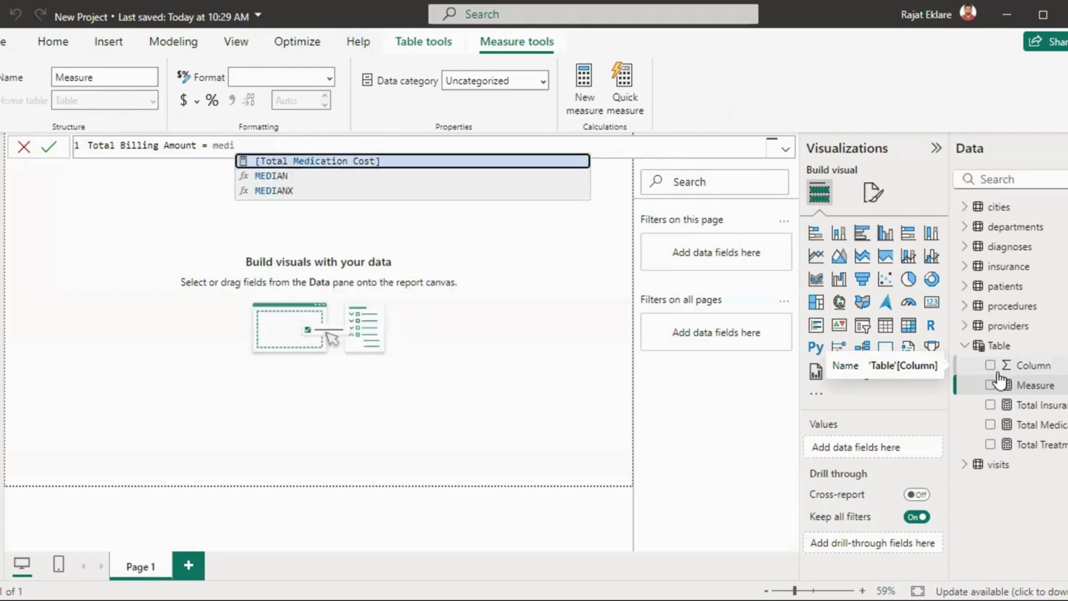
key("Tab")
type("+")
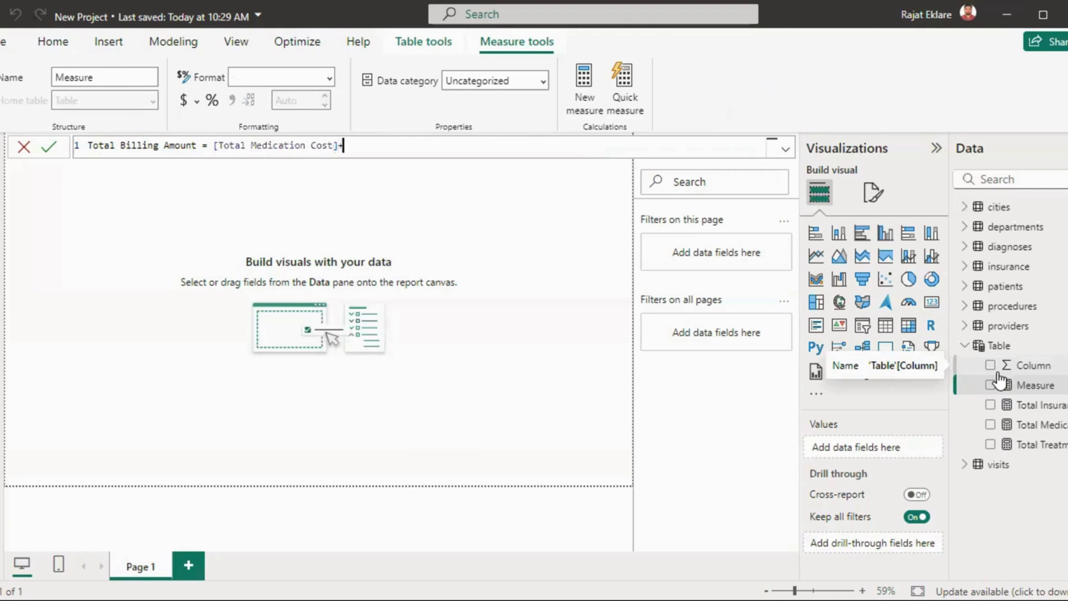
type("Tre")
key("Up")
key("Tab")
key("Return")
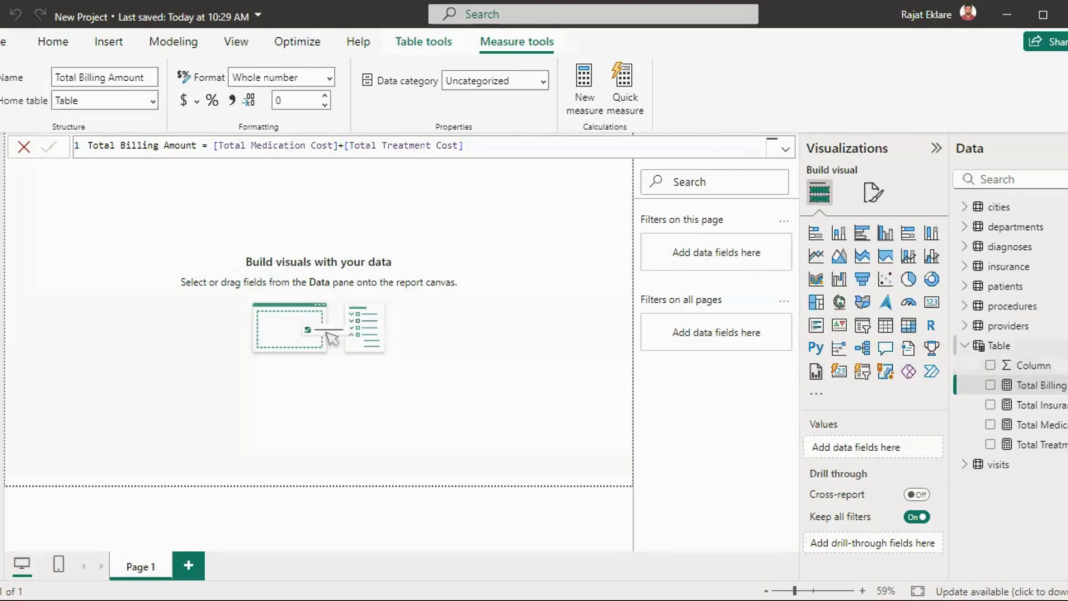
Step: Add a measure to the calculated table named Table: Total Patients = COUNTROWS(visits)
left_click(1063, 345)
left_click(987, 376)
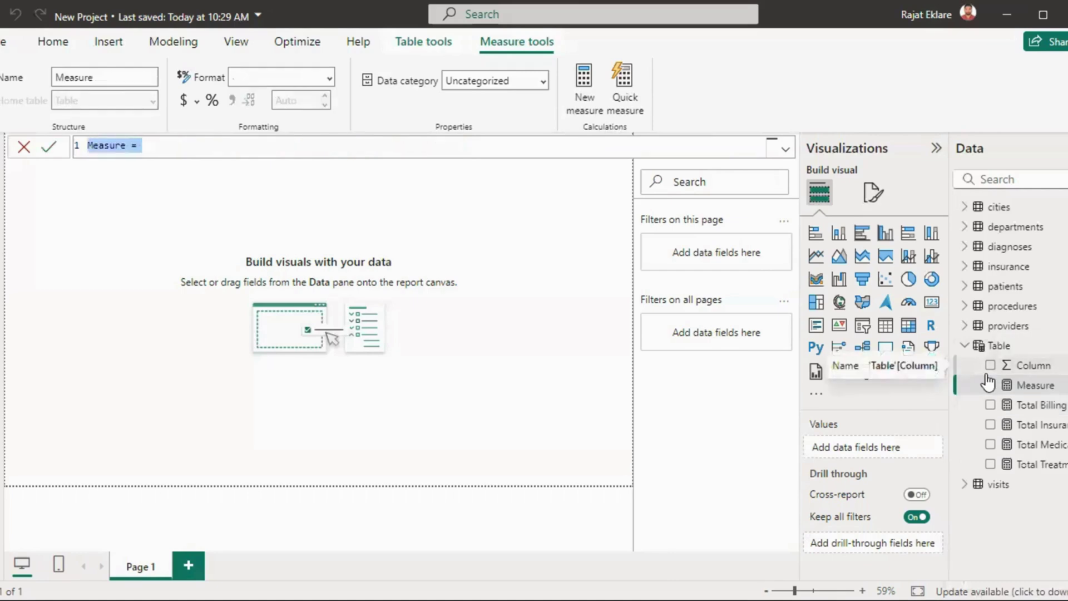
type("Tota")
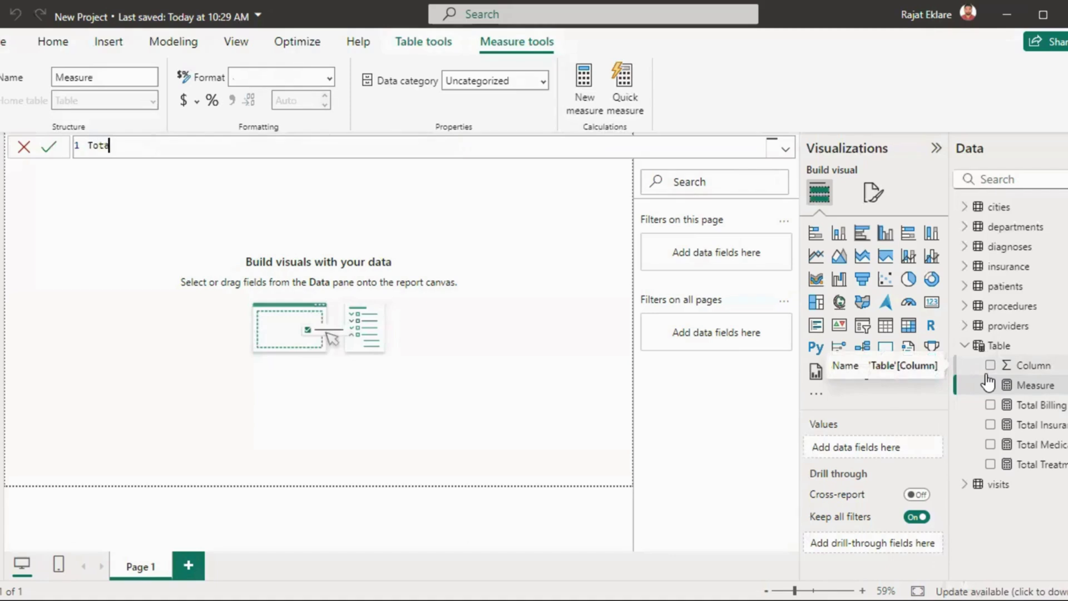
type("l Patients = Cou")
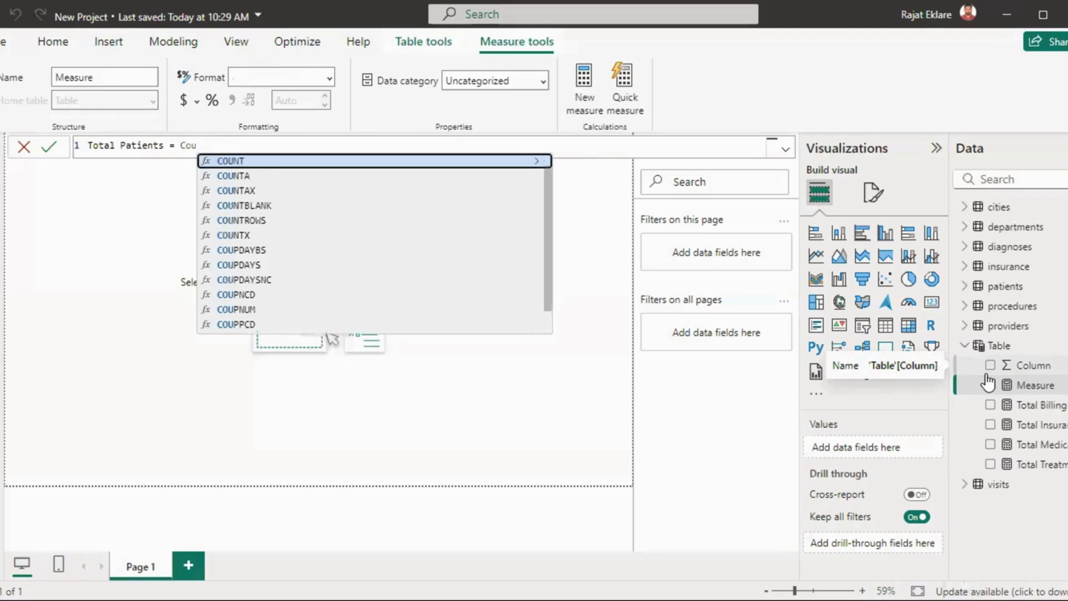
key("Down")
key("Down")
key("Down")
key("Down")
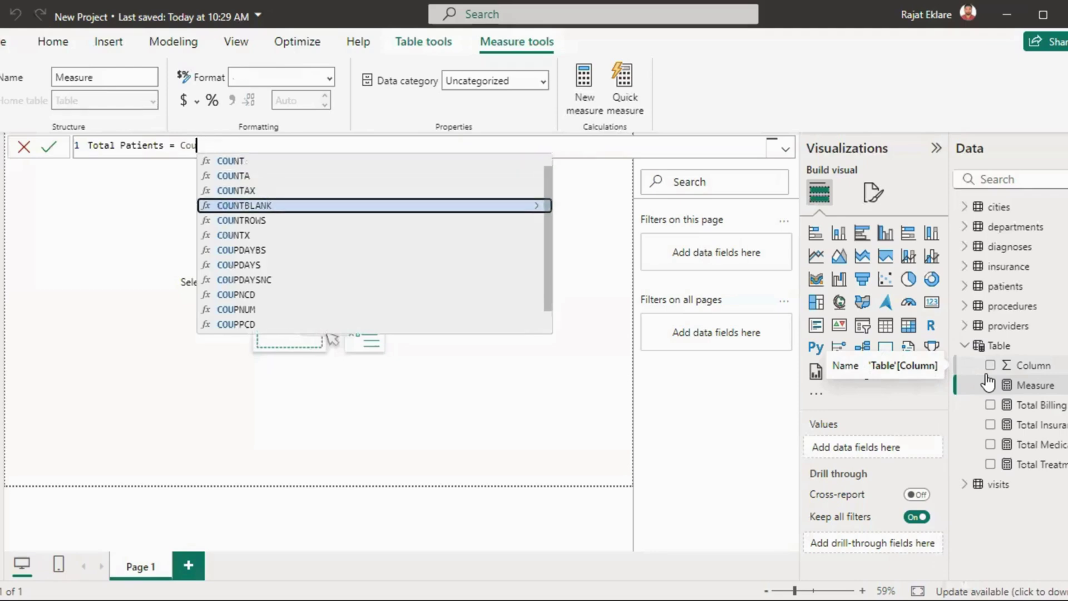
key("Tab")
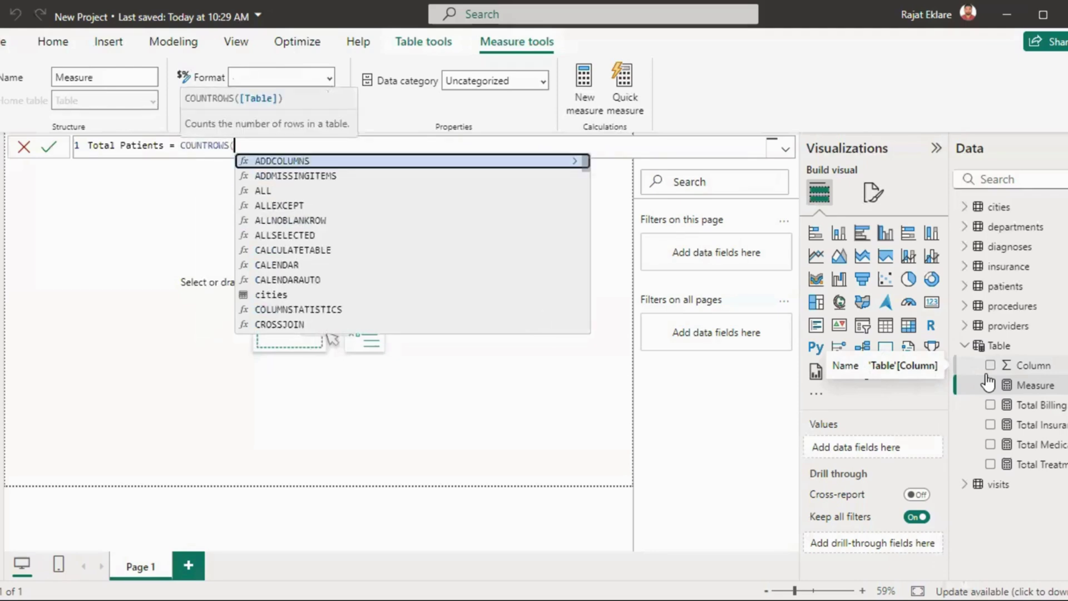
type("visits")
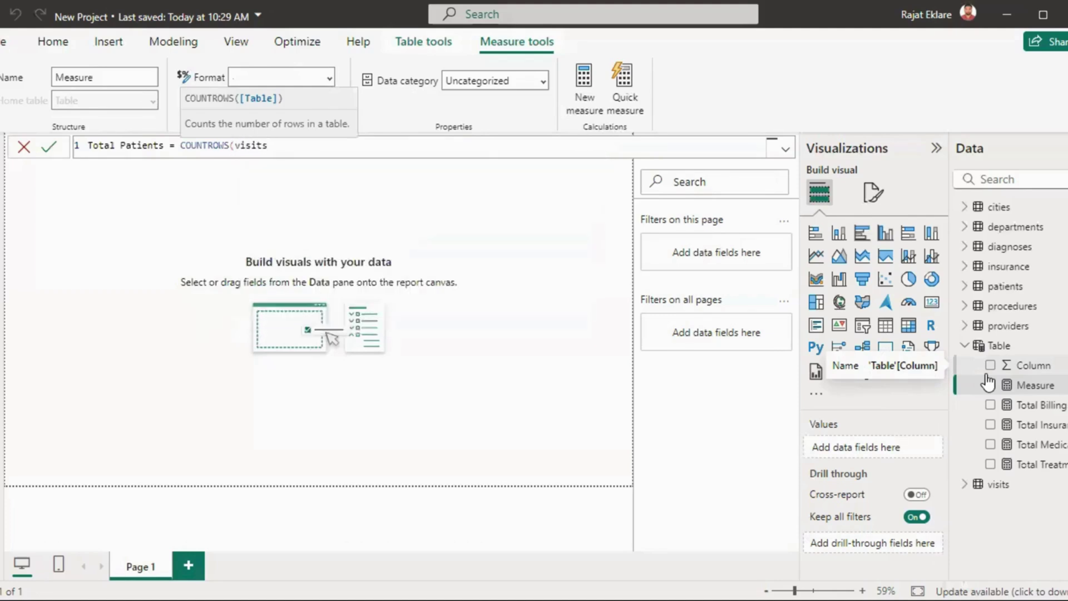
type(")")
key("Return")
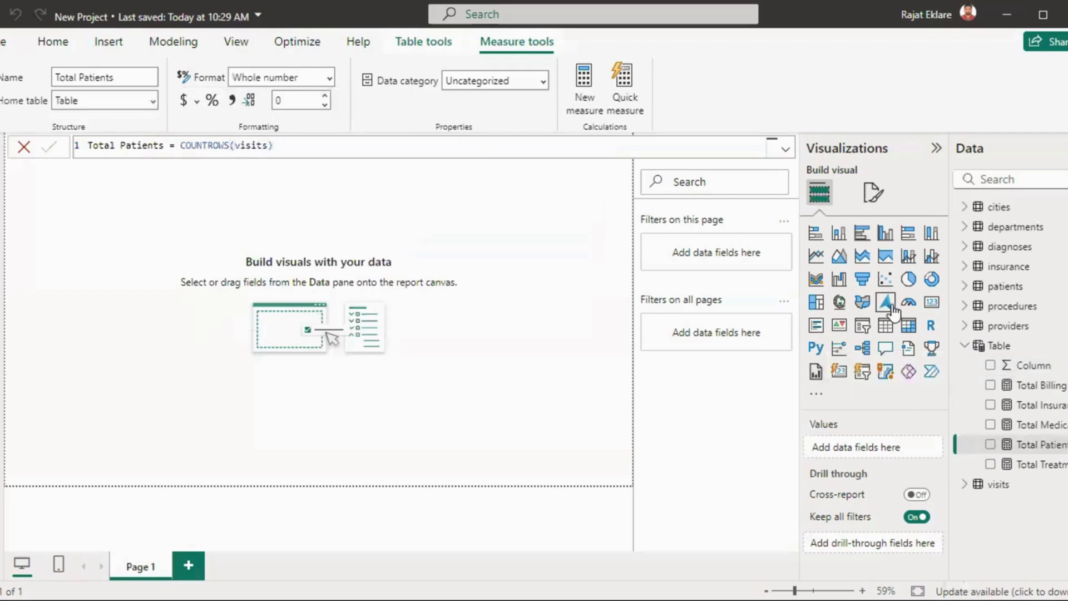
Step: Check the Total Patients measure in a card visual on the report page and delete the card
left_click(868, 322)
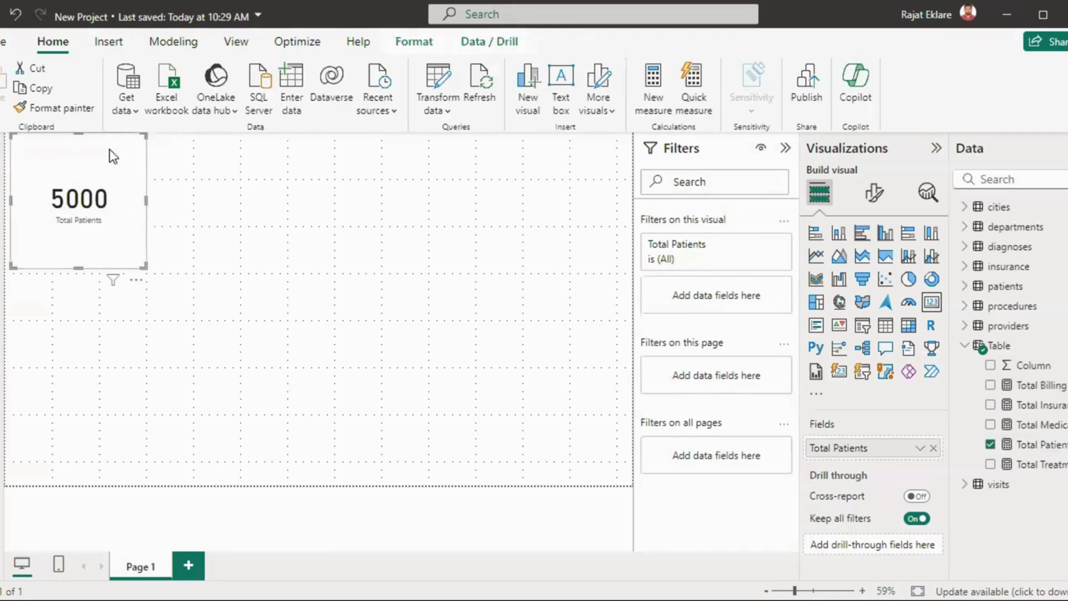
key("Delete")
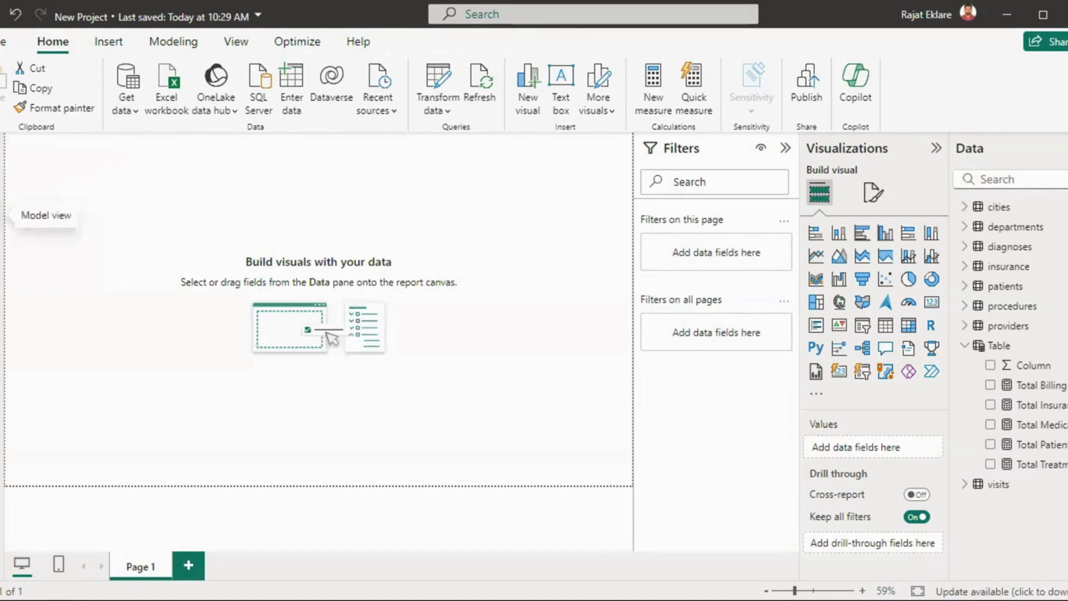
Step: Examine the table relationships across the whole model diagram, from visits to the calculated table named Table
left_click(3, 215)
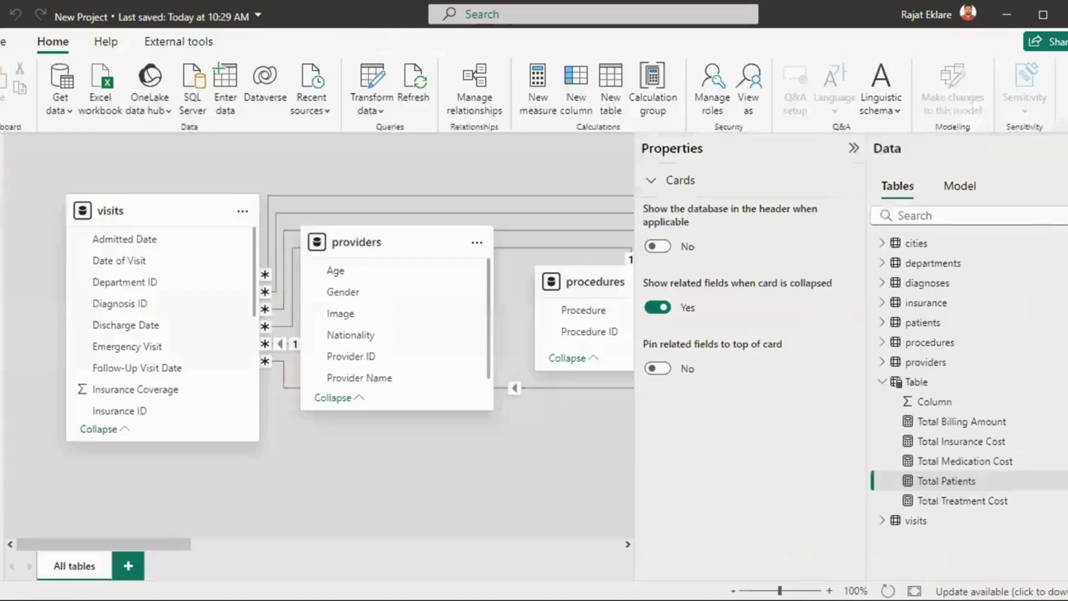
left_click_drag(170, 544, 642, 538)
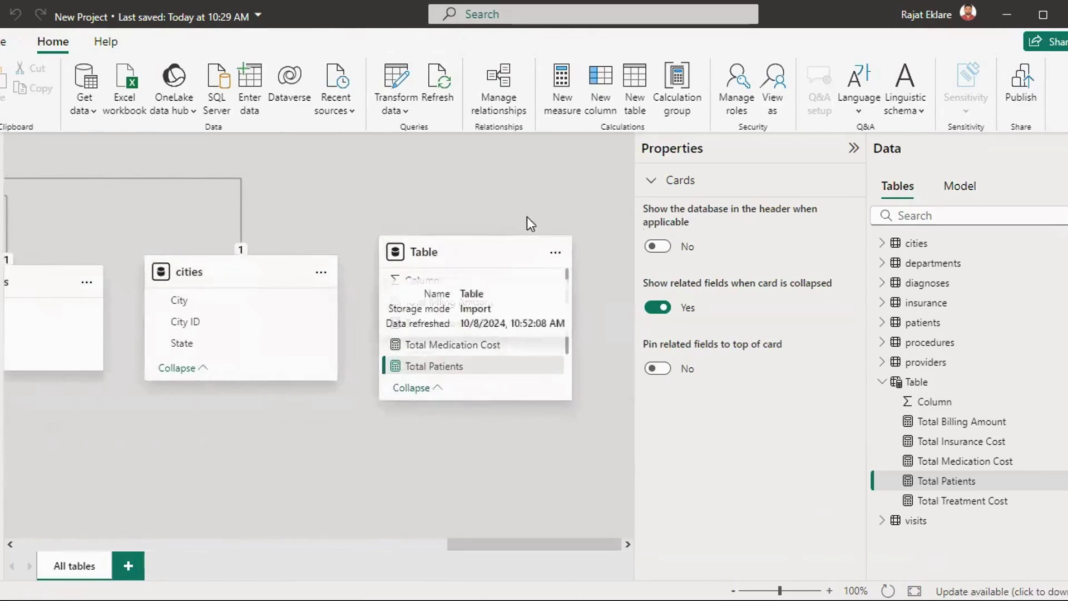
left_click_drag(483, 539, 62, 557)
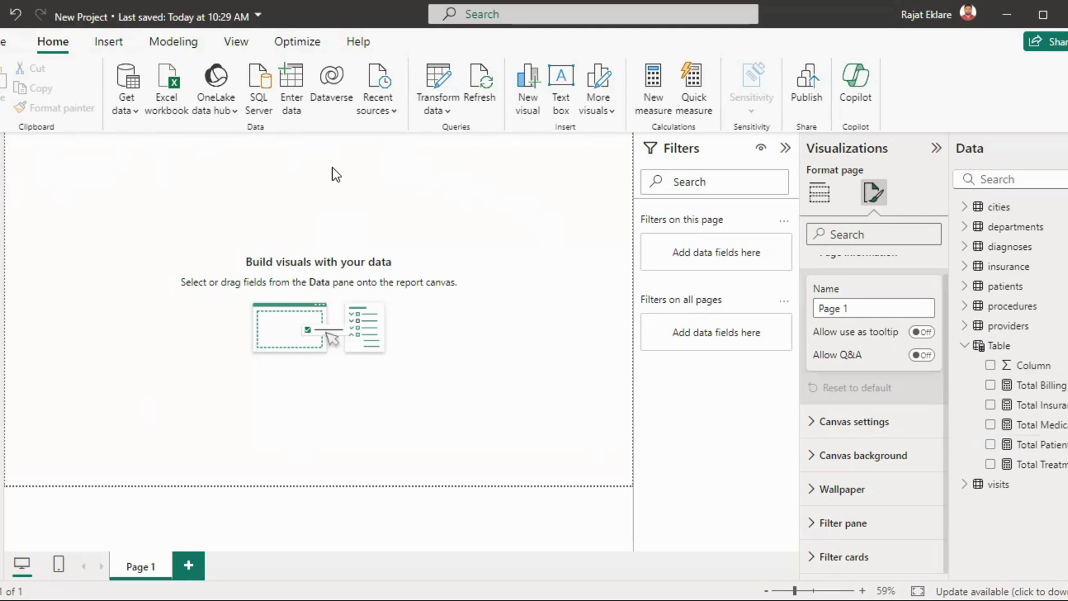
Step: Set the canvas width of Page 1 to 1500 px, keeping the Custom canvas type
left_click(872, 192)
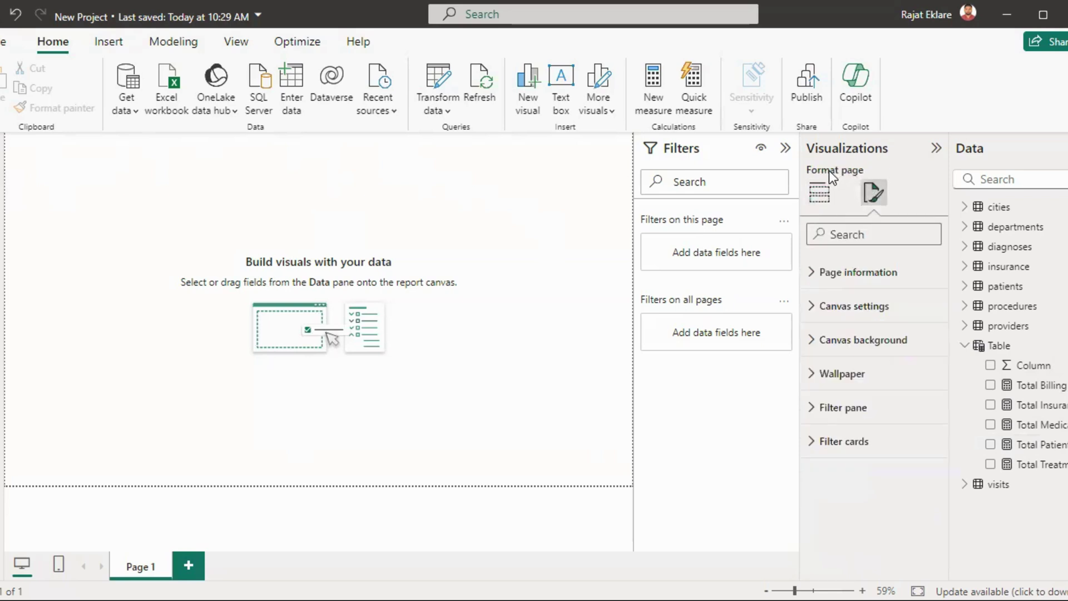
left_click(870, 306)
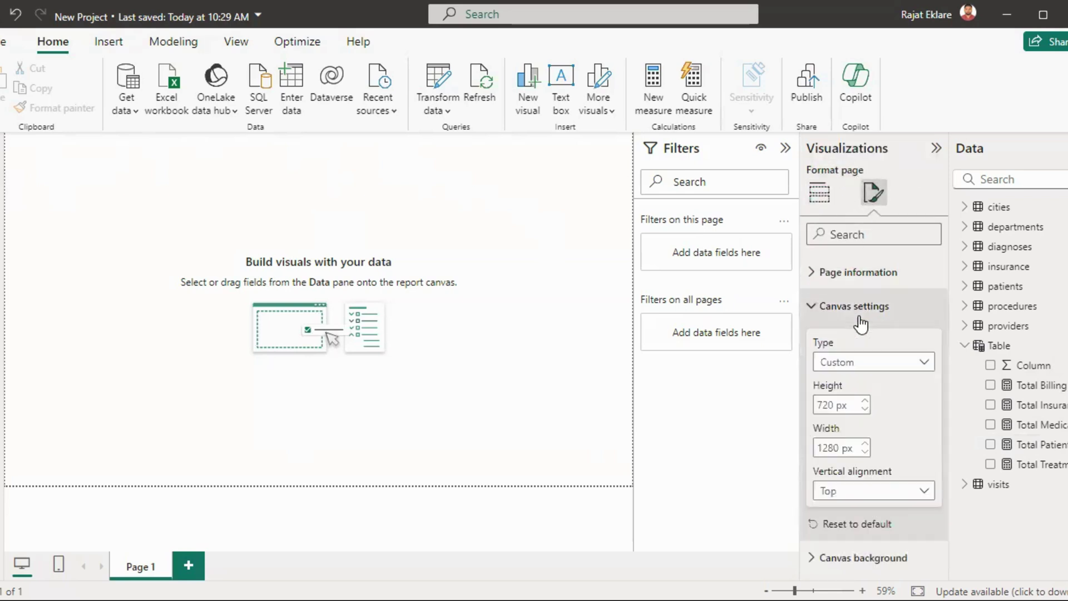
left_click(924, 363)
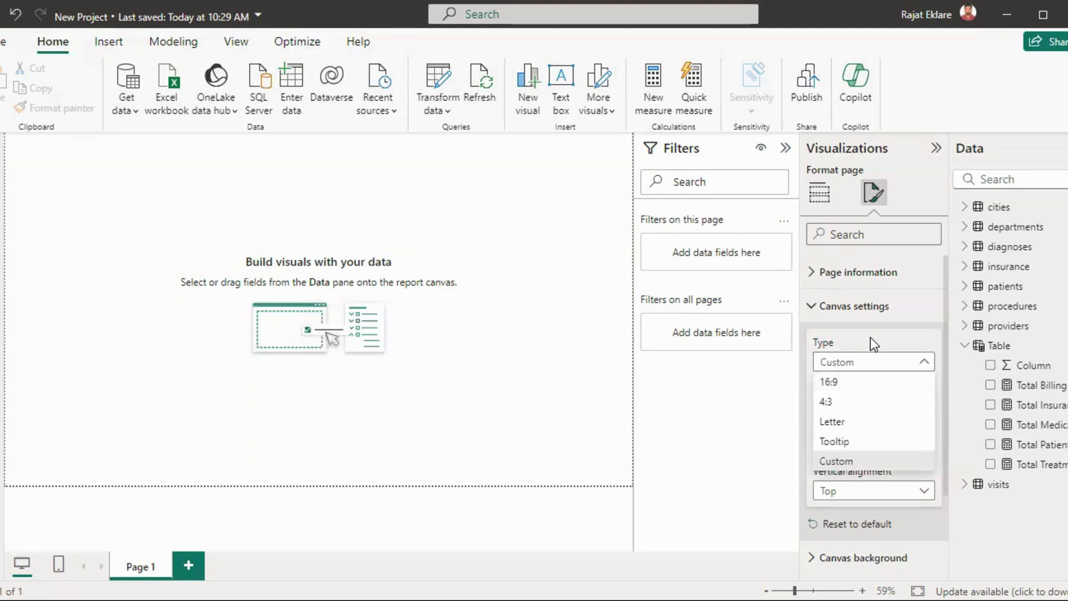
left_click(847, 346)
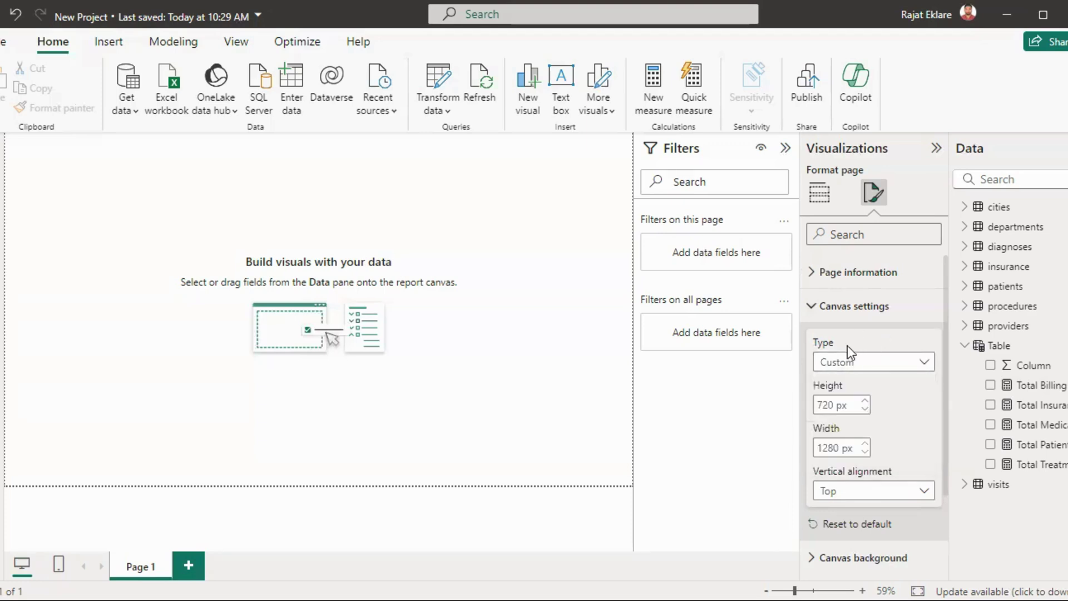
double_click(831, 449)
type("1500")
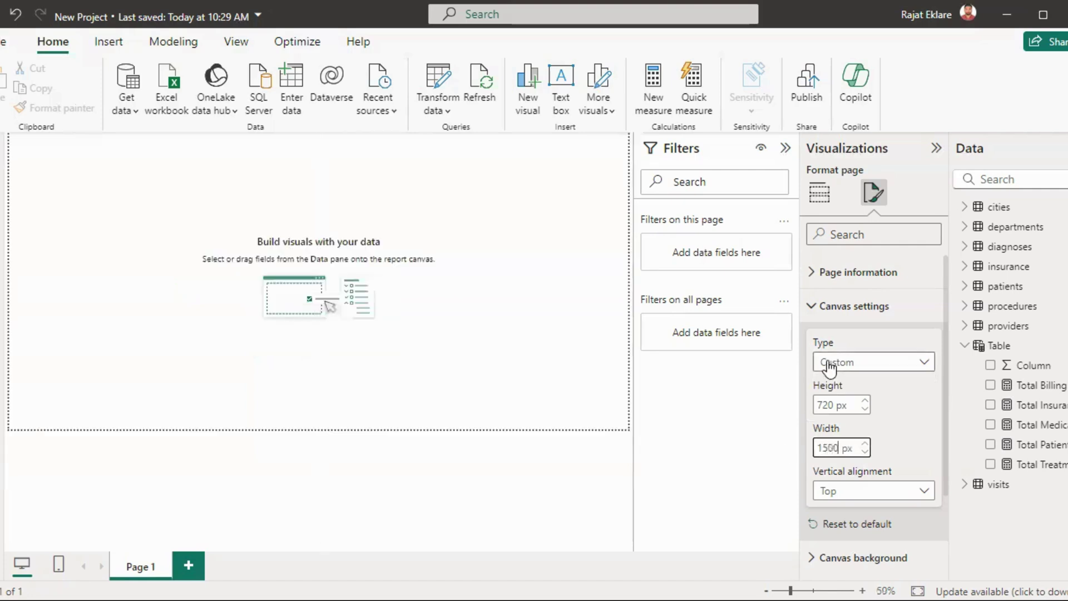
Step: Set the canvas height of Page 1 to 850 px in the canvas settings
double_click(826, 405)
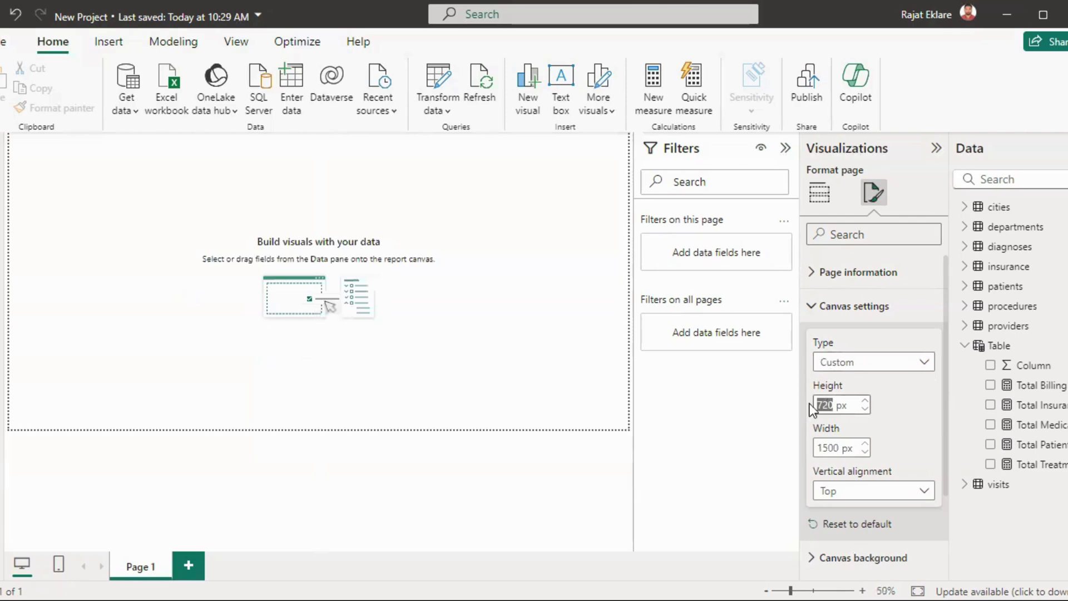
type("85")
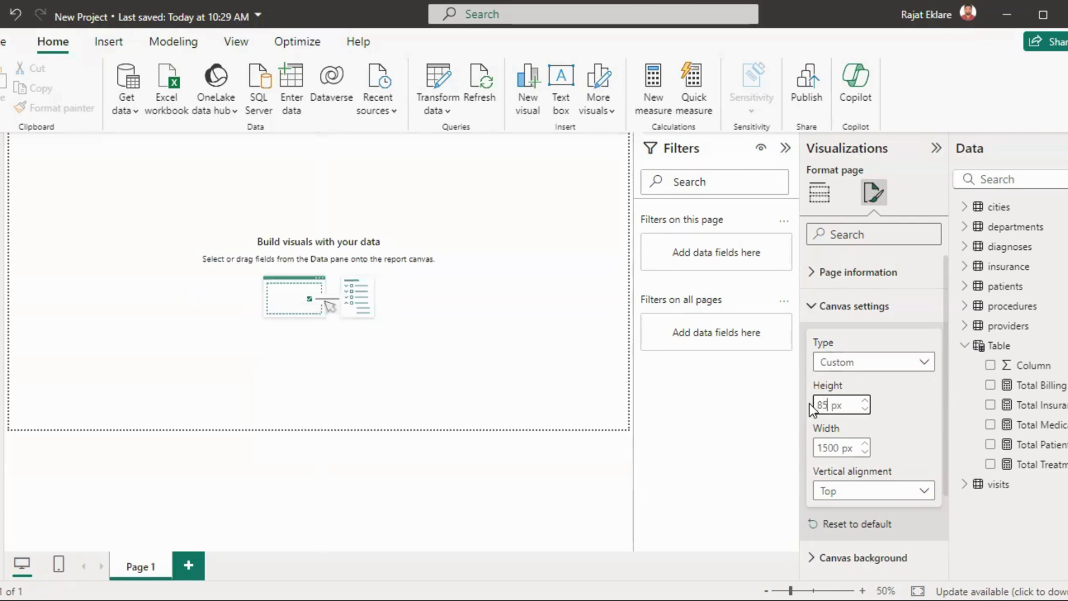
type("0")
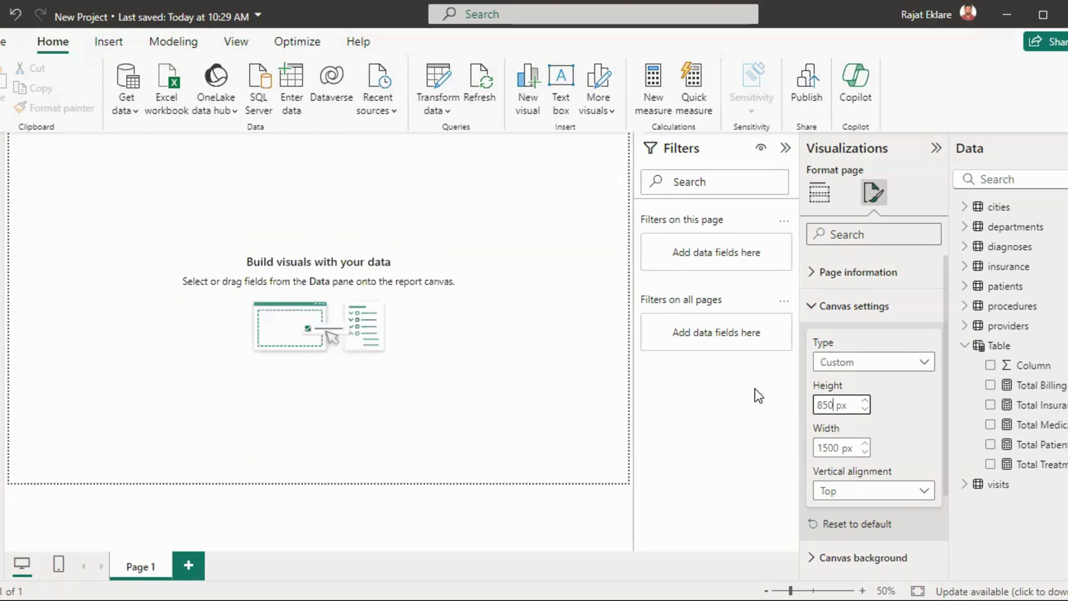
left_click(812, 306)
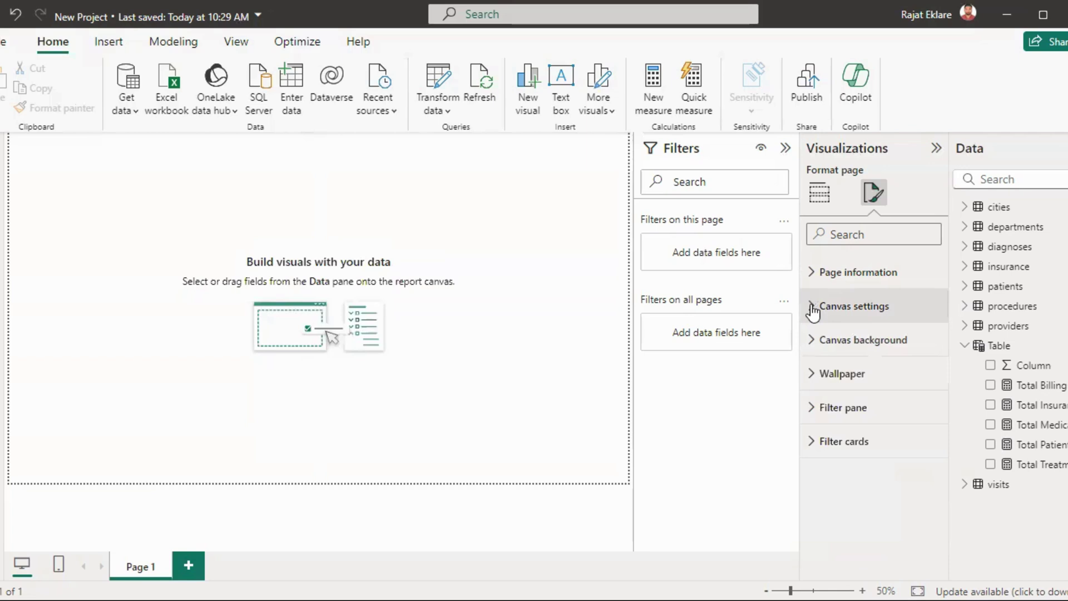
Step: Give the canvas background the recent olive-green color with 0% transparency
left_click(813, 342)
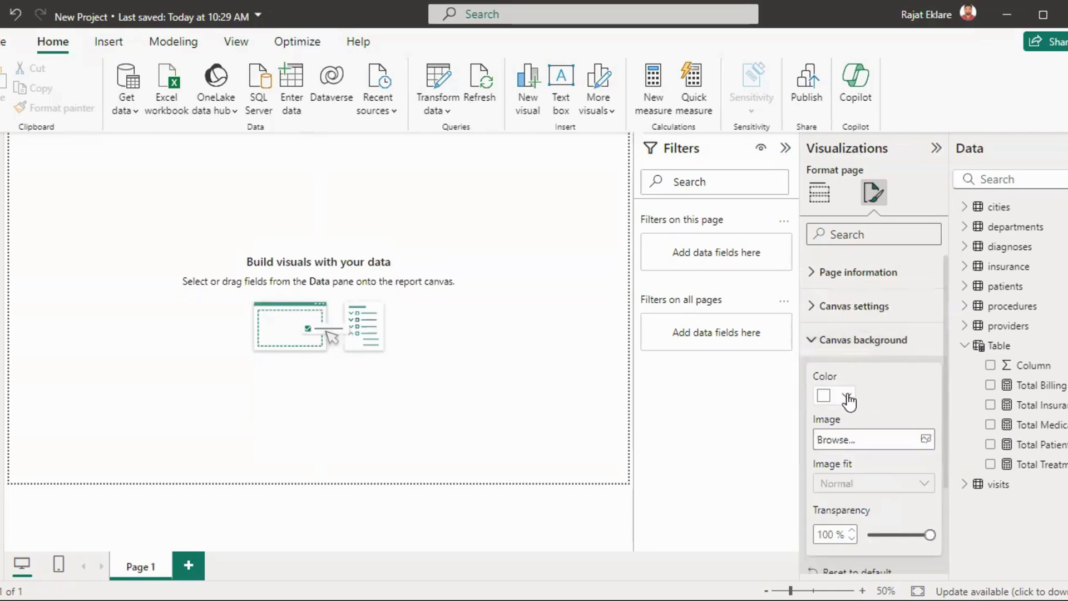
left_click(847, 395)
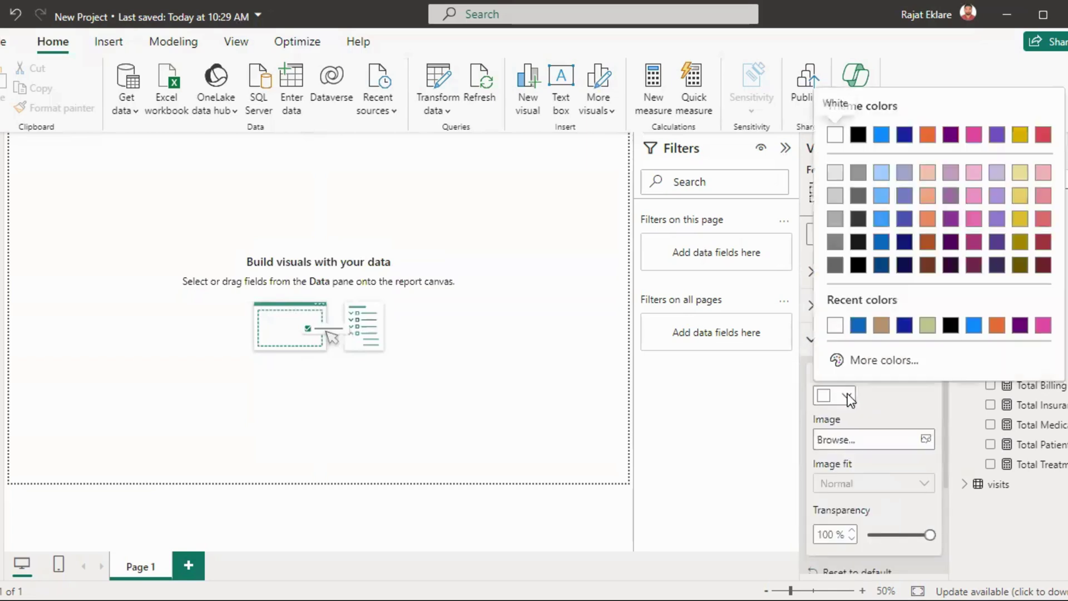
left_click(926, 326)
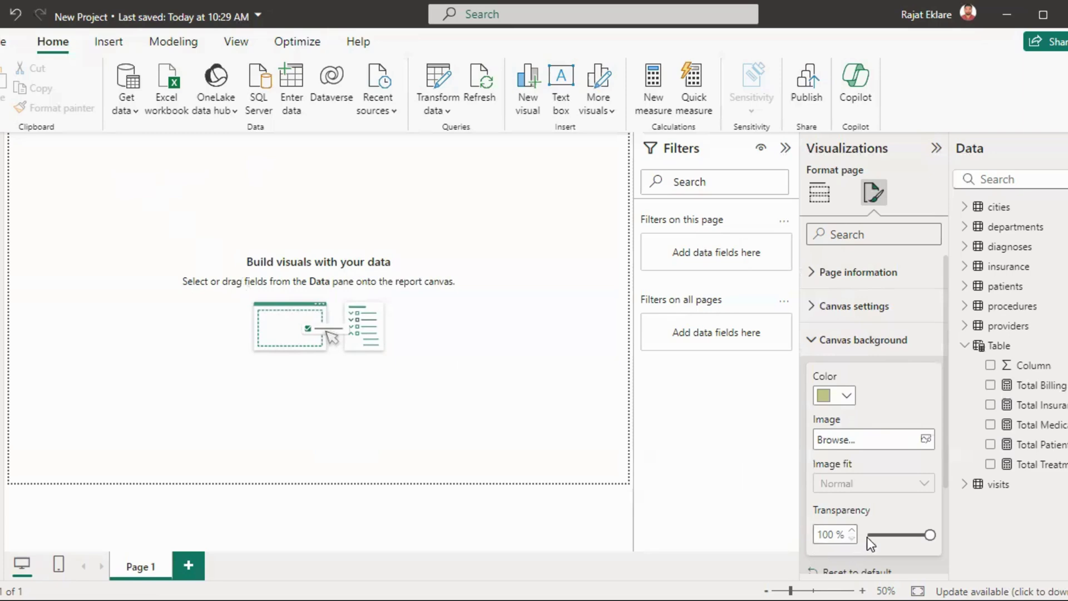
left_click_drag(929, 535, 839, 535)
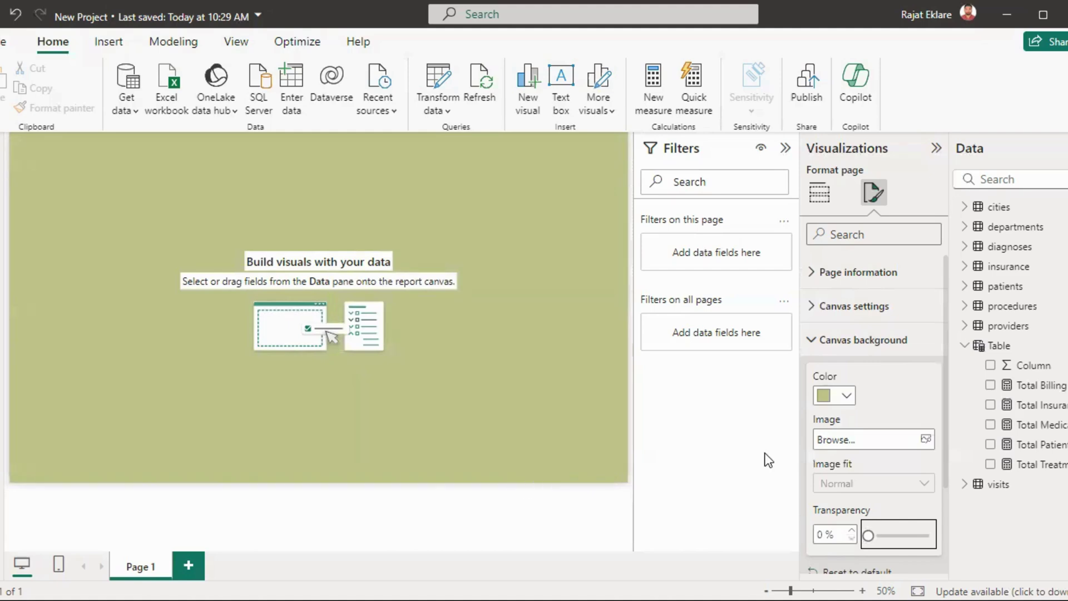
left_click(808, 339)
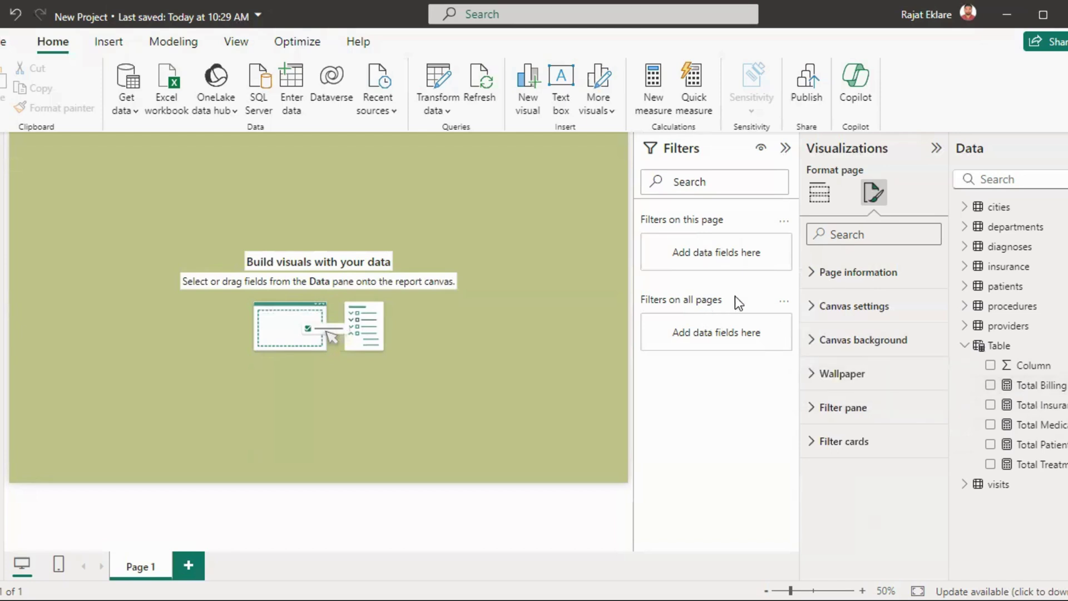
Step: Add a card visual to the page showing the Total Patients measure
left_click(819, 192)
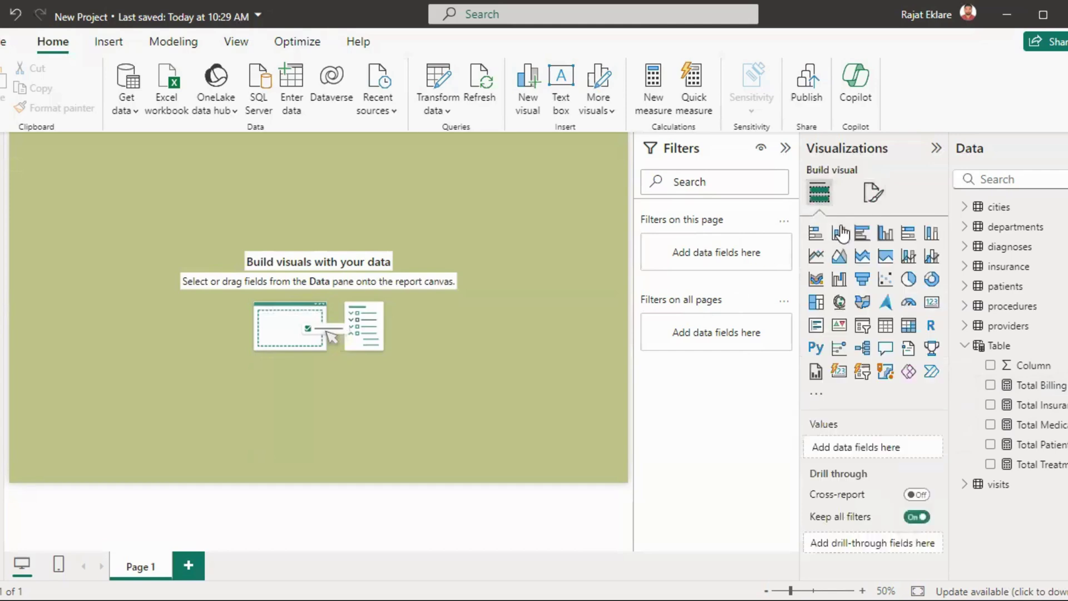
left_click(935, 307)
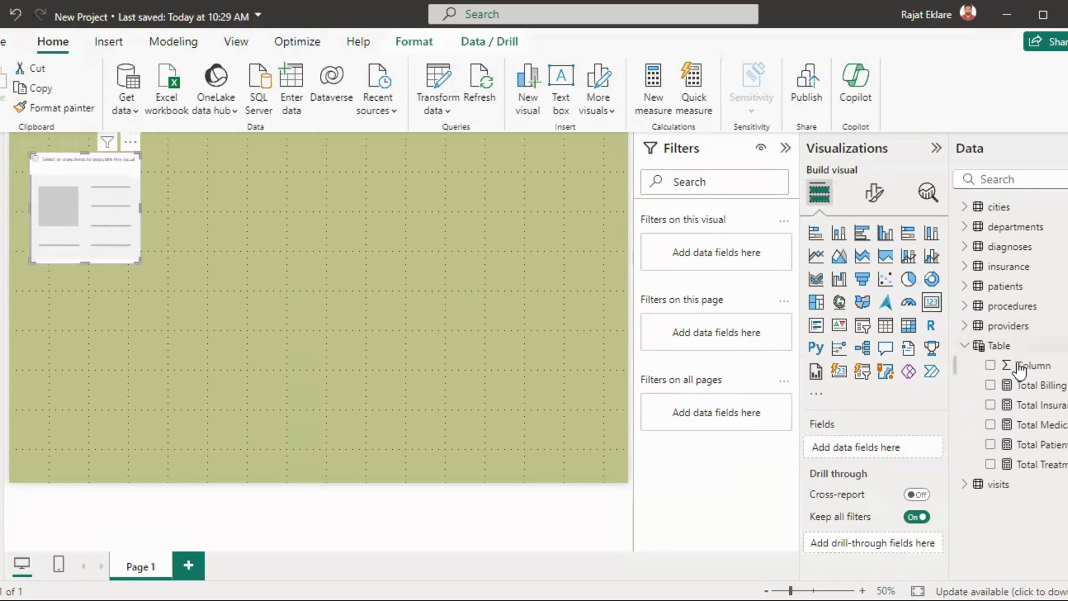
left_click_drag(1027, 450, 900, 451)
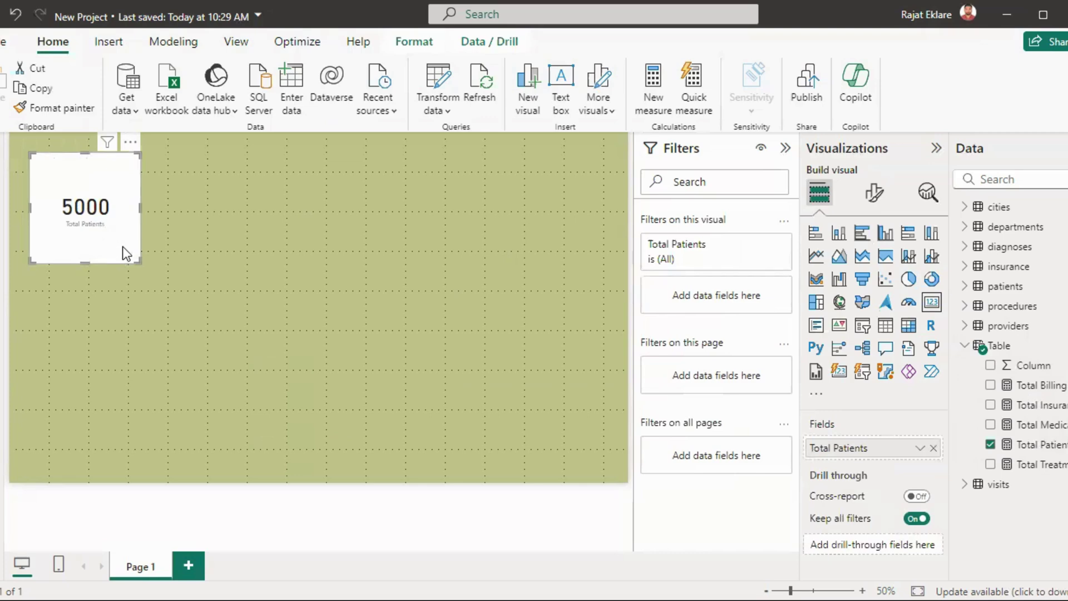
Step: Shrink the Total Patients card to a small wide rectangle near the canvas's upper-left corner, leaving space above it
left_click_drag(140, 260, 85, 190)
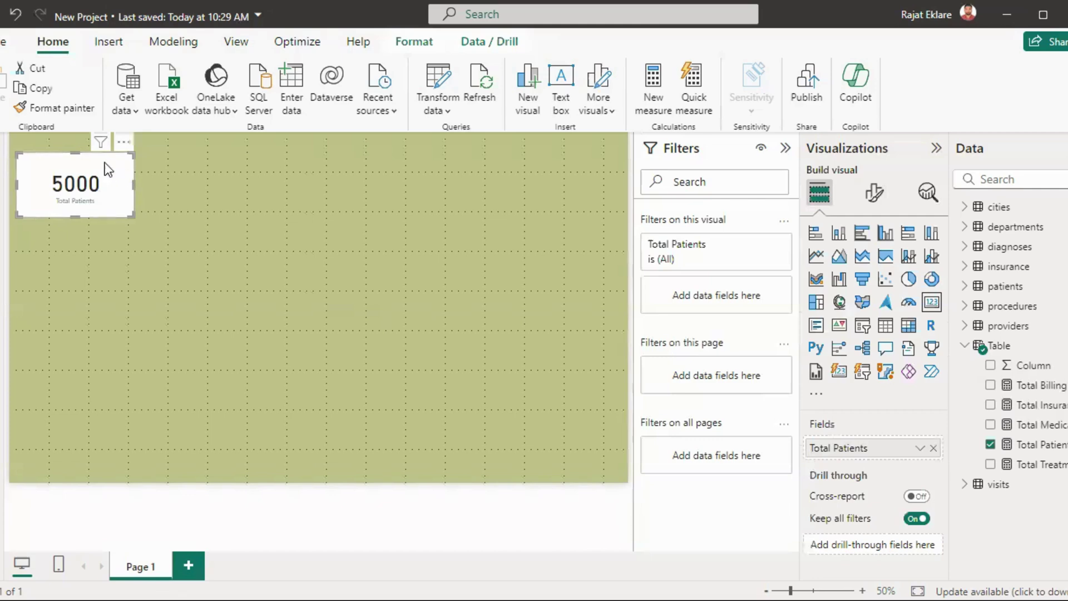
left_click_drag(74, 153, 71, 200)
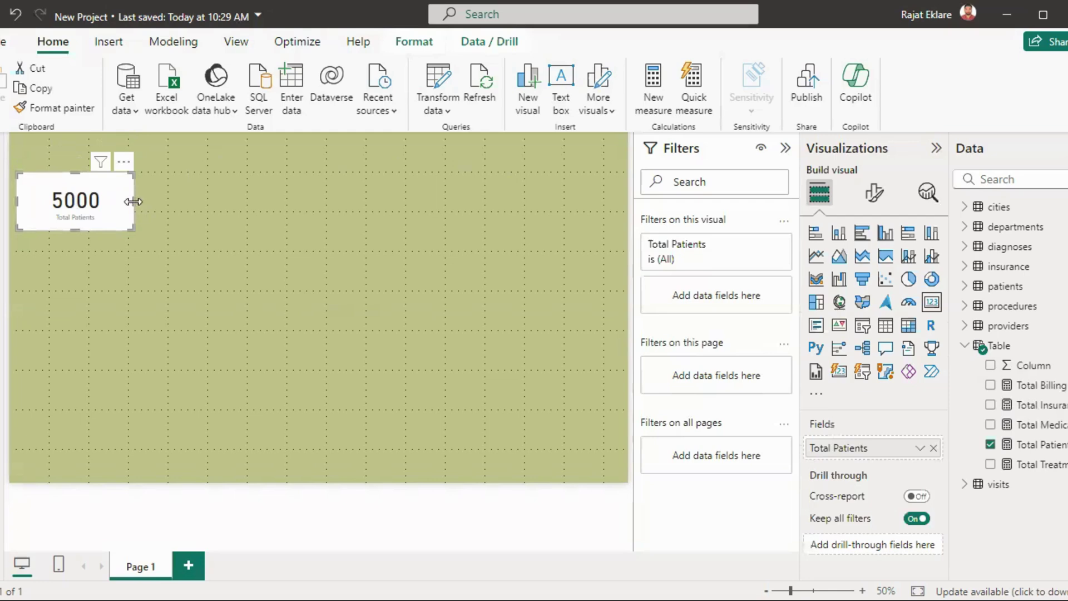
left_click_drag(129, 202, 127, 202)
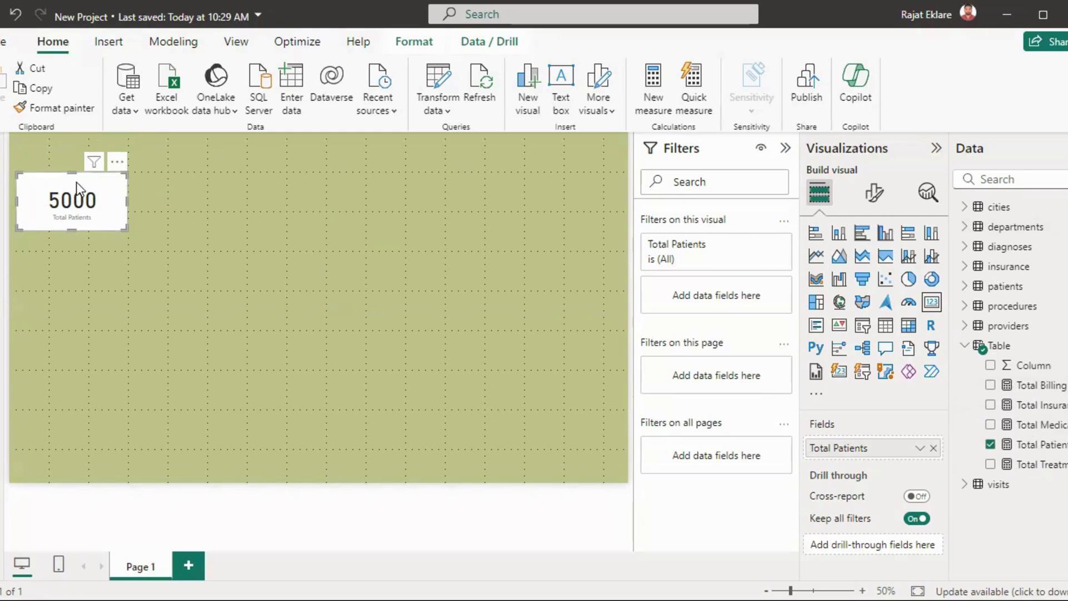
Step: Format the Total Patients card's callout value as bold and blue
left_click(876, 194)
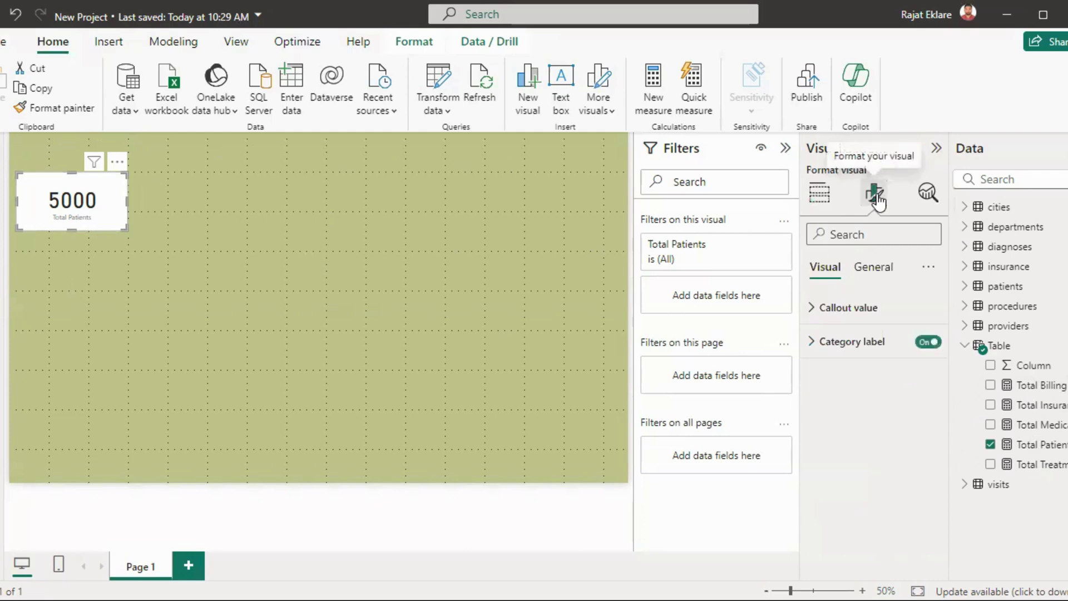
left_click(843, 307)
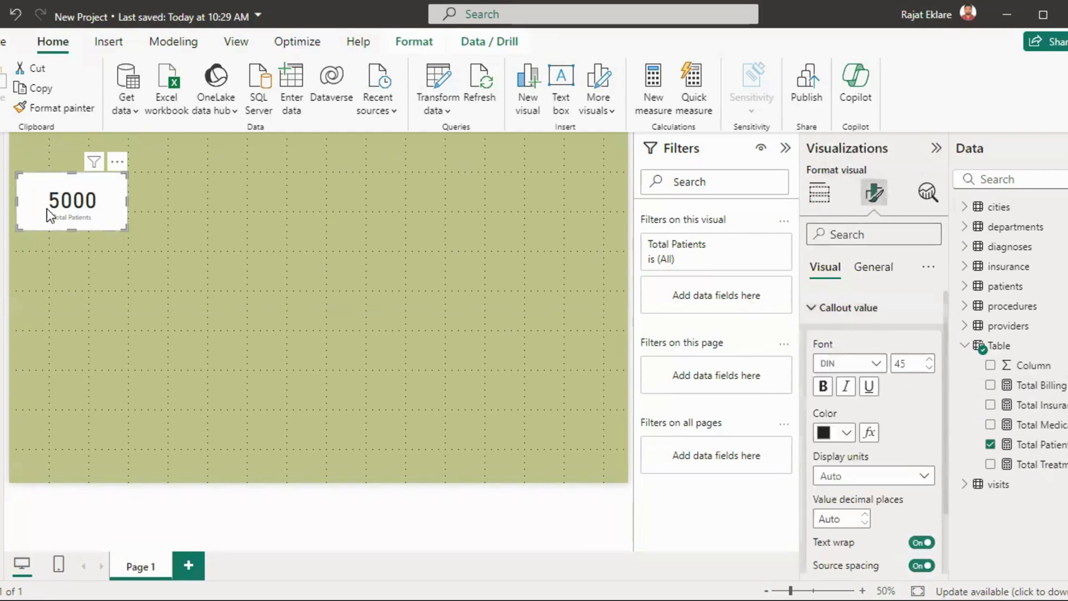
left_click(827, 389)
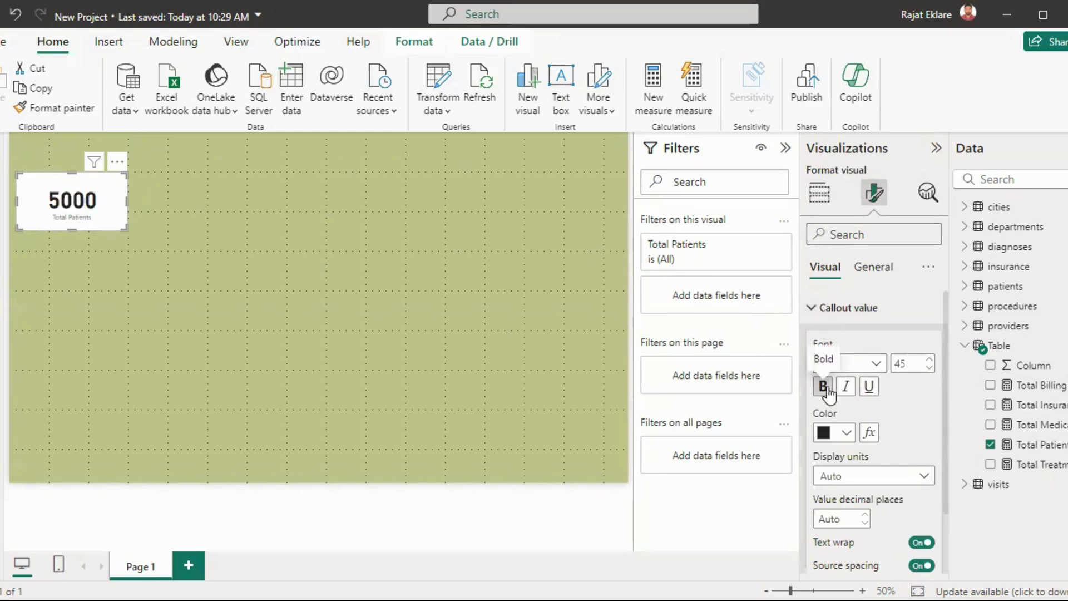
left_click(847, 431)
left_click(880, 363)
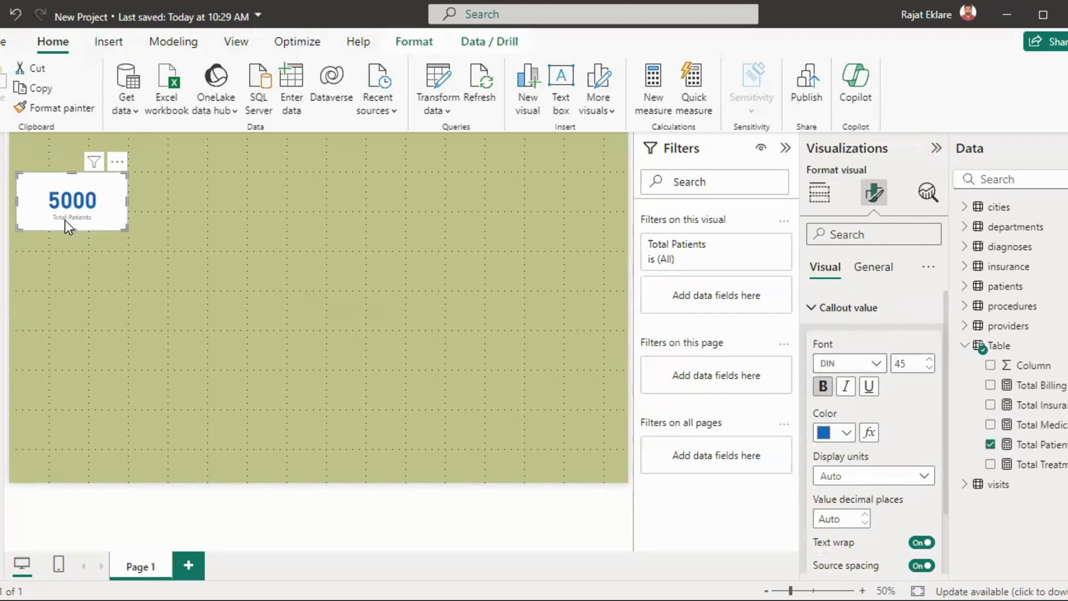
left_click(809, 308)
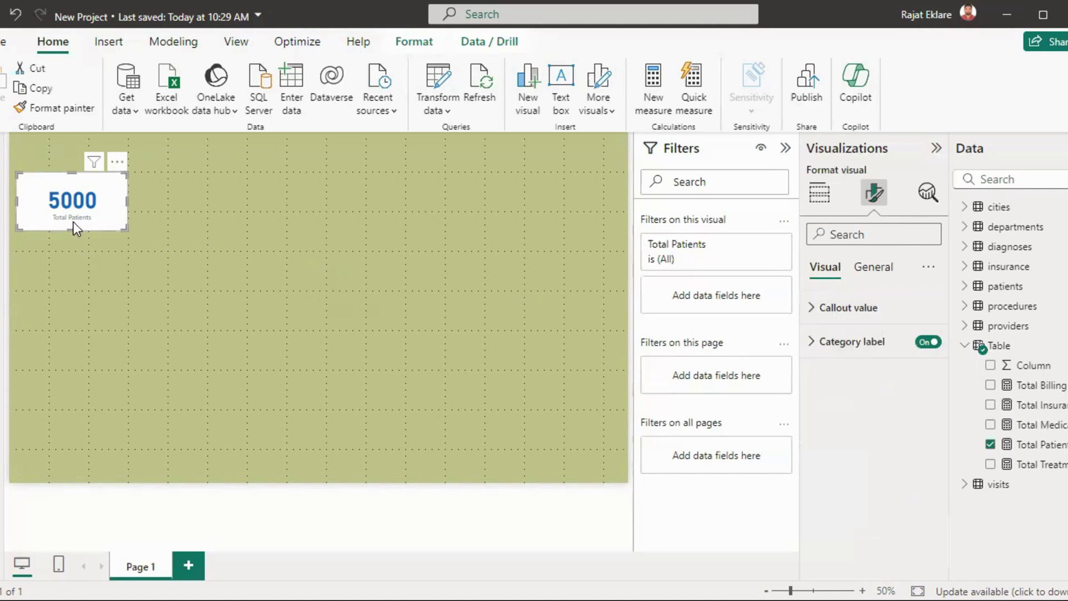
Step: Make the Total Patients card's category label bold
left_click(837, 342)
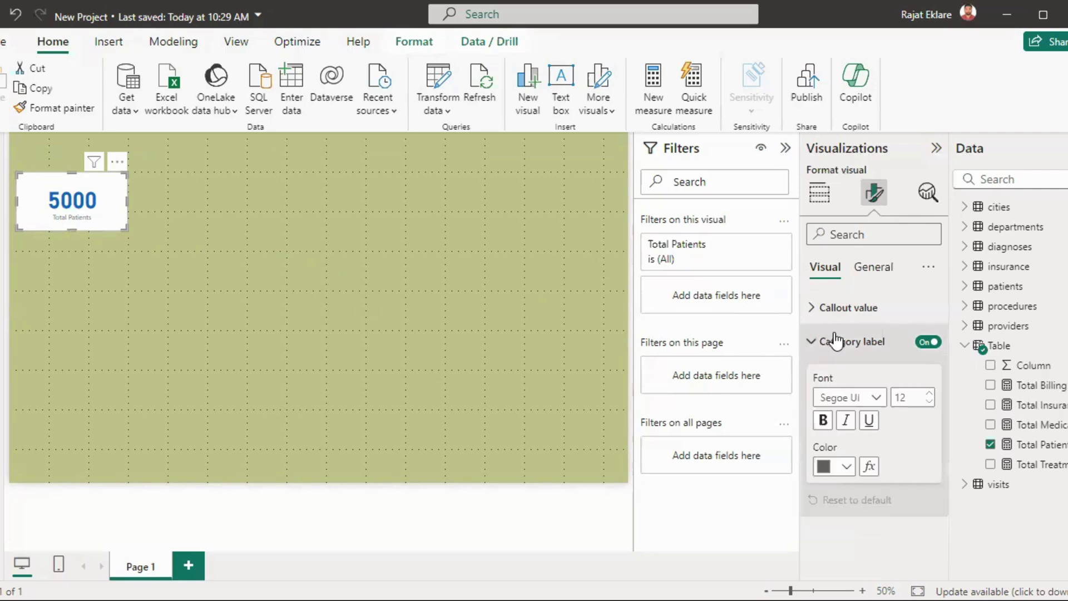
left_click(823, 420)
Step: Try larger category label font sizes on the card, including 60, 50, 45, 40, 35 and 30
left_click(929, 393)
left_click(929, 392)
left_click(930, 393)
left_click(930, 393)
left_click(930, 393)
left_click(930, 393)
left_click(930, 392)
left_click(930, 392)
left_click(930, 393)
left_click(930, 393)
left_click(930, 393)
left_click(930, 393)
left_click(930, 392)
left_click(930, 393)
left_click(929, 393)
left_click(930, 393)
left_click(930, 393)
left_click(930, 392)
left_click(930, 393)
left_click(930, 393)
left_click(930, 393)
left_click(930, 393)
left_click(930, 393)
left_click(930, 392)
double_click(907, 395)
type("60")
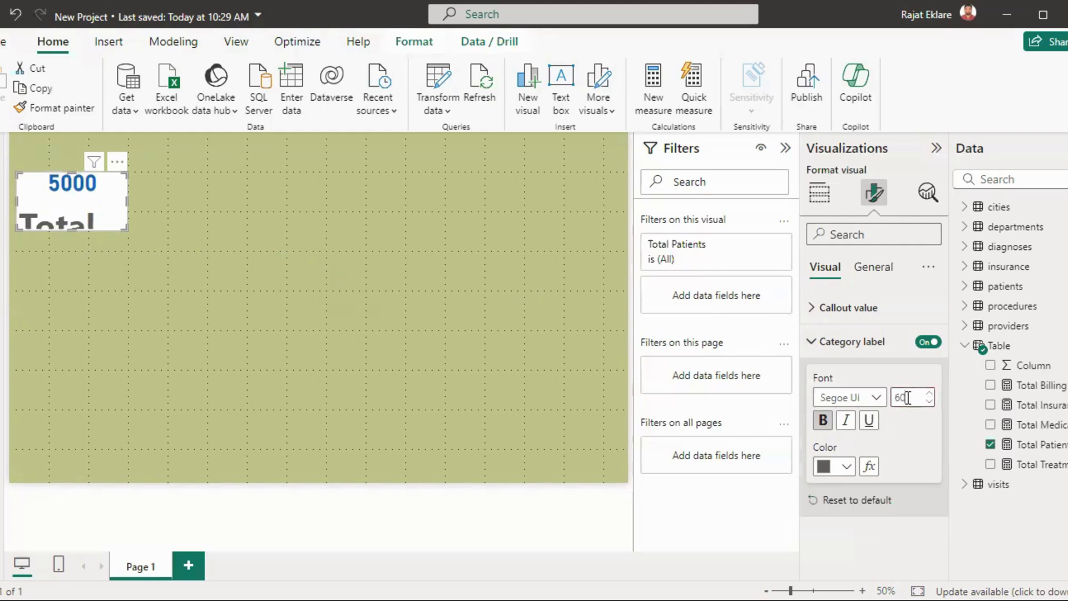
key("BackSpace")
key("BackSpace")
type("50")
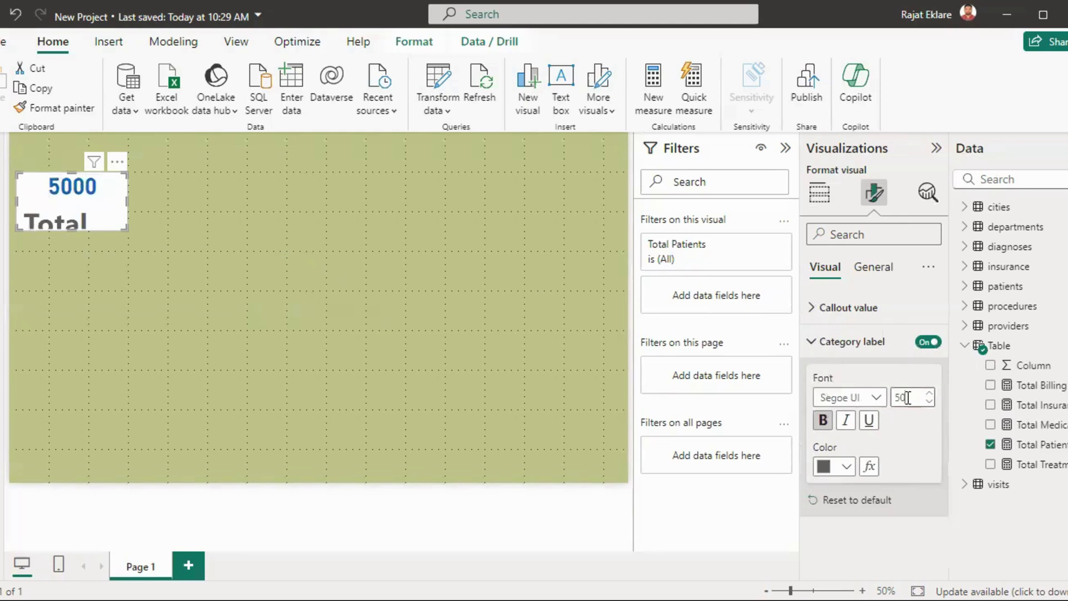
key("BackSpace")
key("BackSpace")
type("45")
key("BackSpace")
key("BackSpace")
type("40")
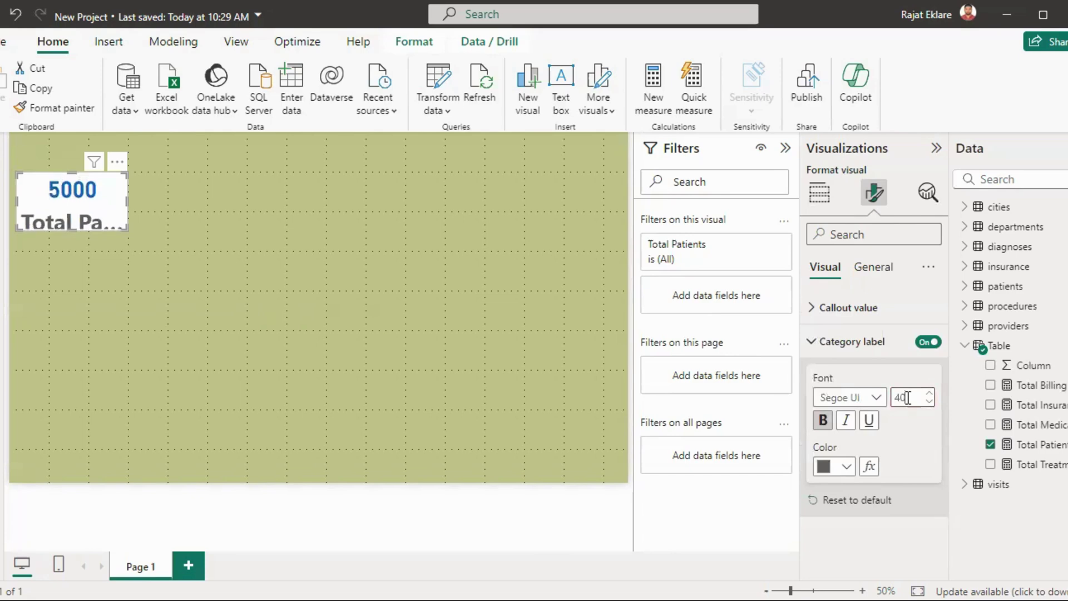
key("BackSpace")
key("BackSpace")
type("35")
key("BackSpace")
key("BackSpace")
type("30")
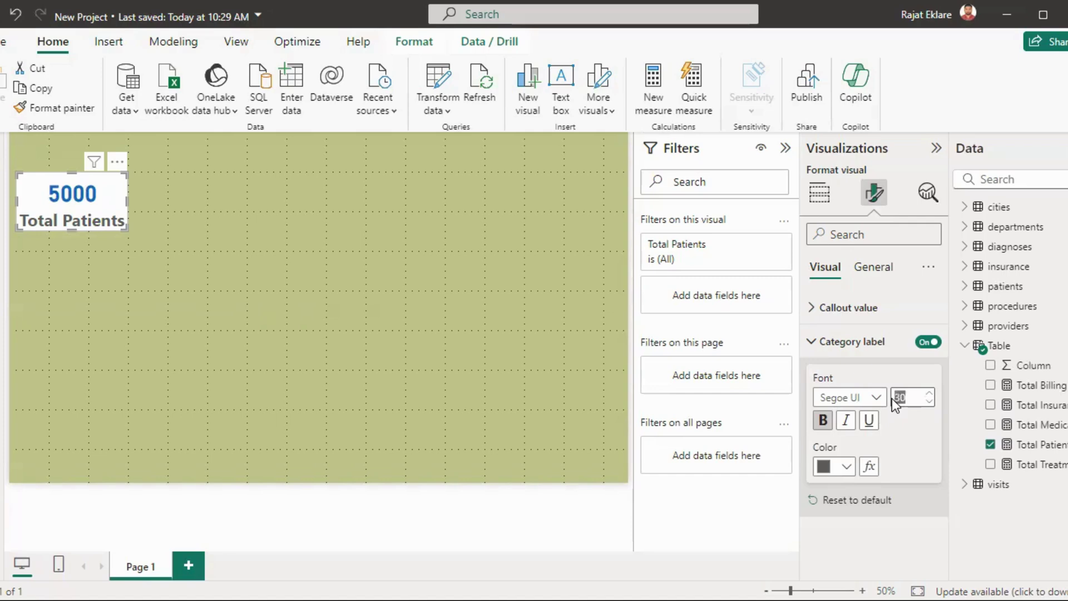
Step: Set the card's category label font size to 25 and its color to the same blue as the callout value
type("25")
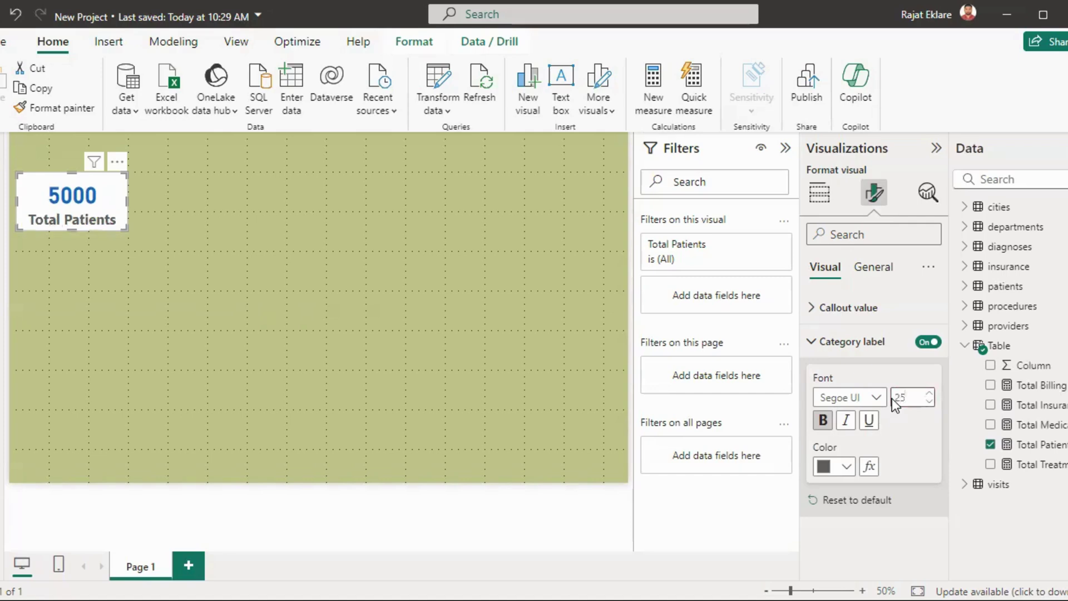
left_click(846, 470)
left_click(835, 395)
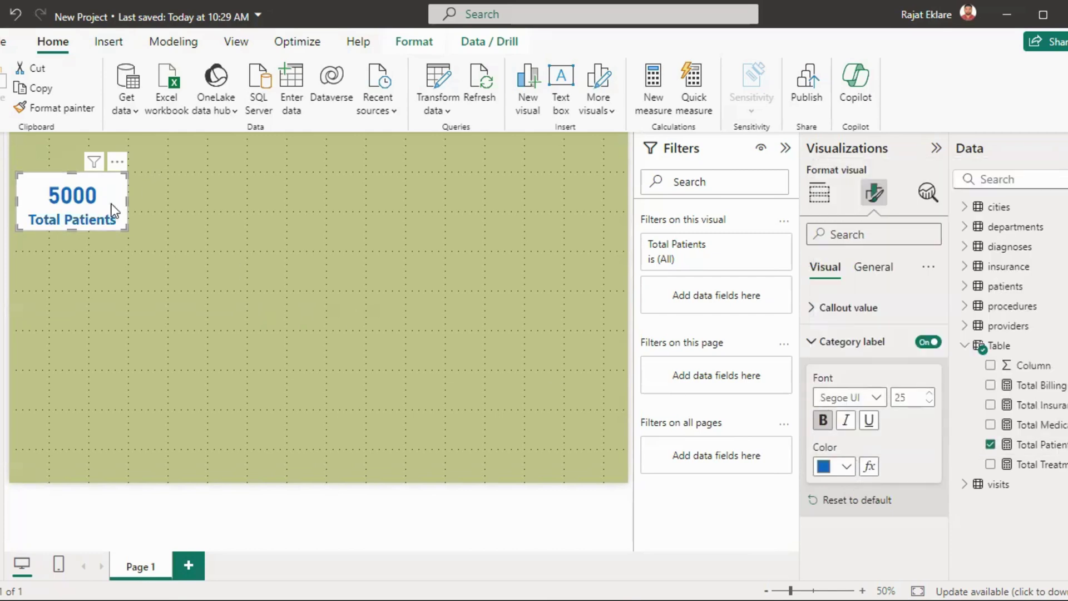
left_click(277, 240)
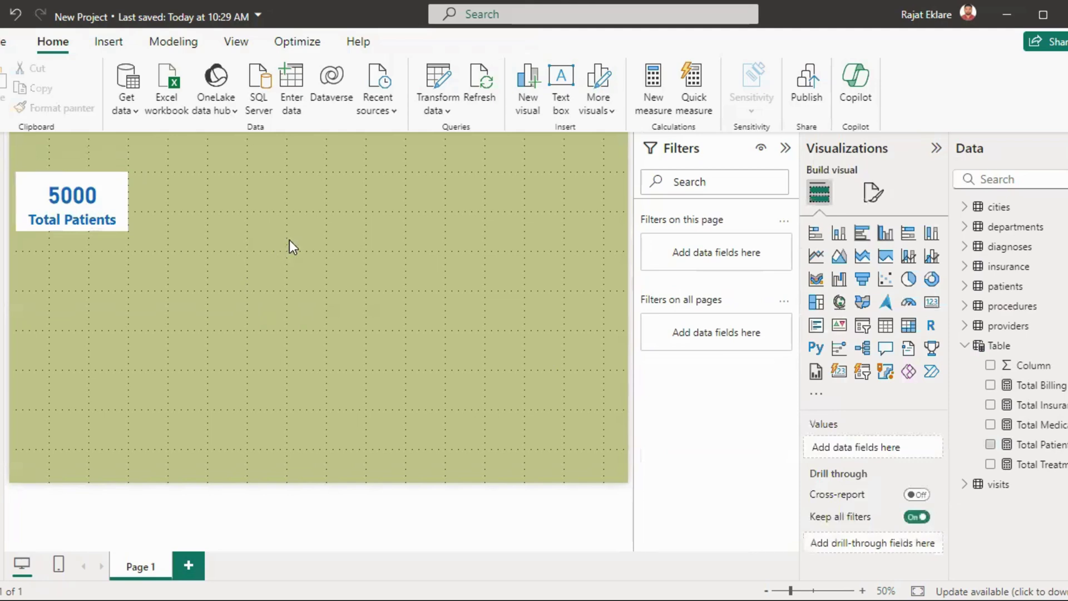
Step: Change the Total Patients card's background to the same olive green as the canvas
left_click(118, 201)
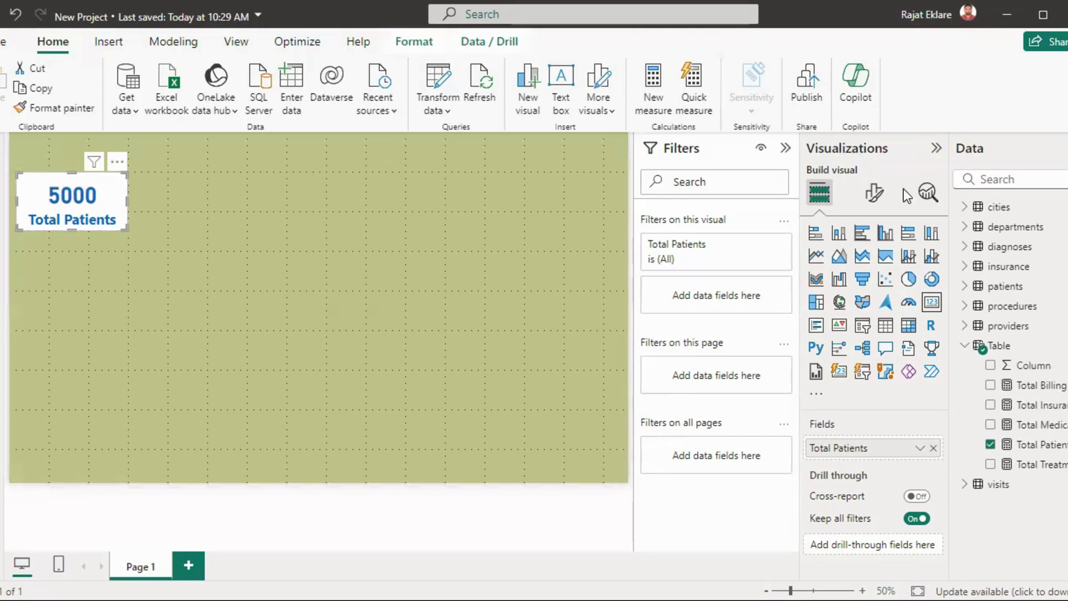
left_click(873, 193)
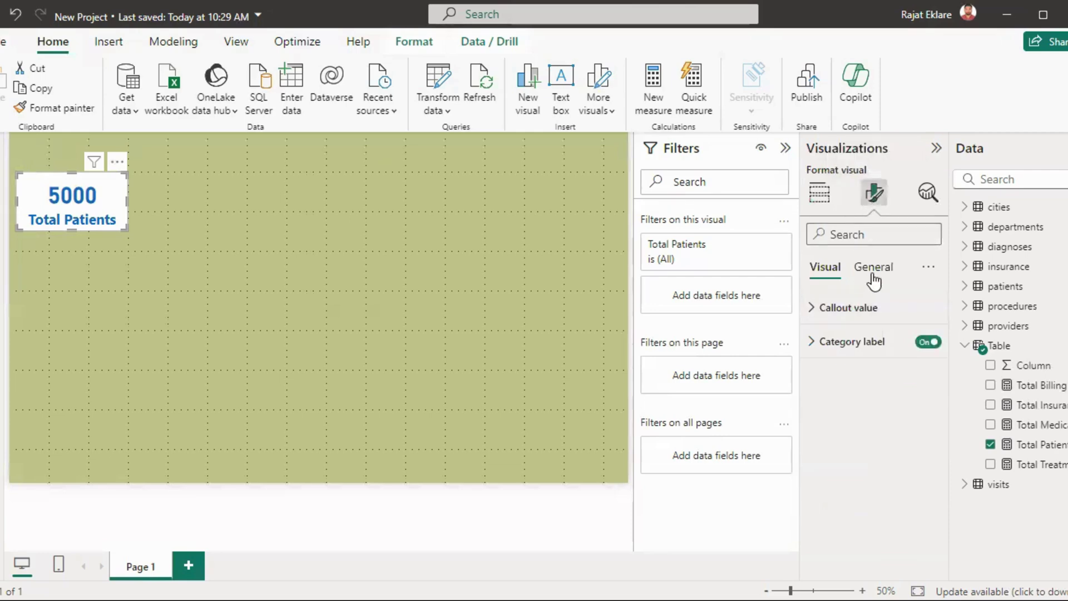
left_click(873, 271)
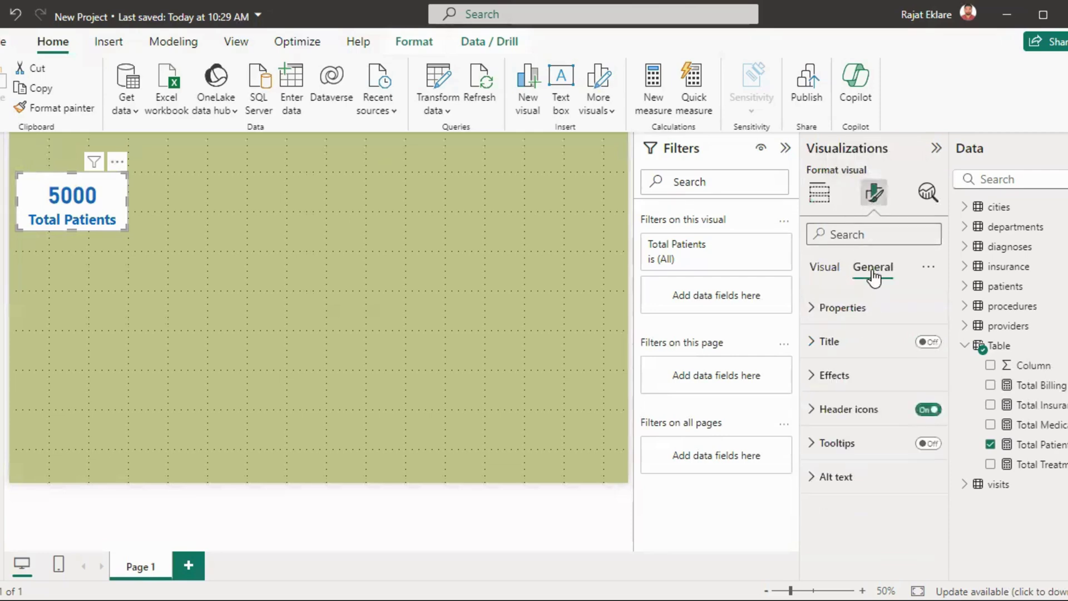
left_click(832, 378)
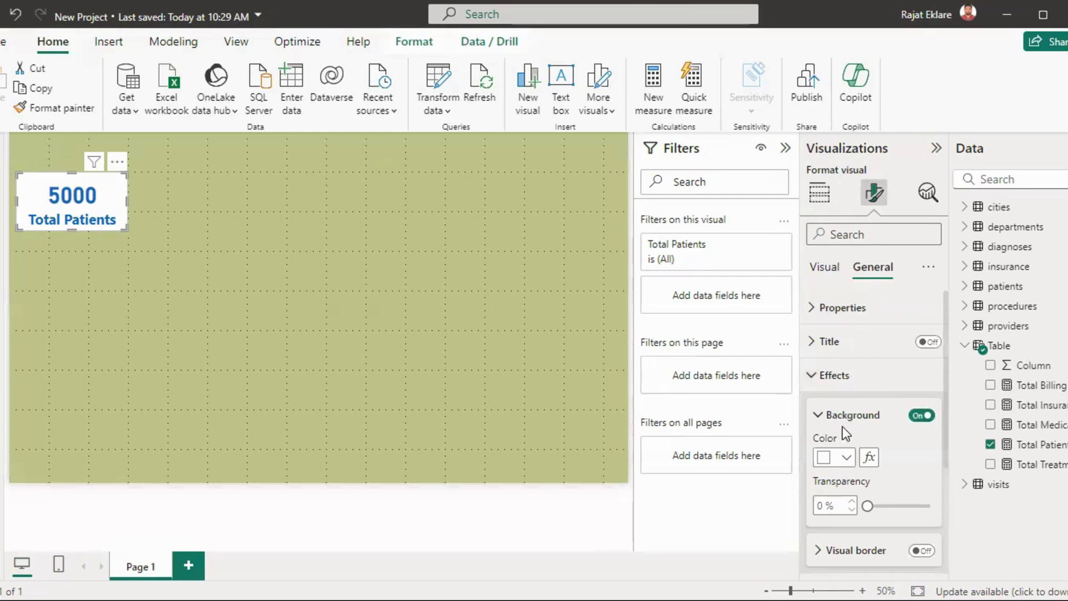
left_click(840, 457)
left_click(859, 388)
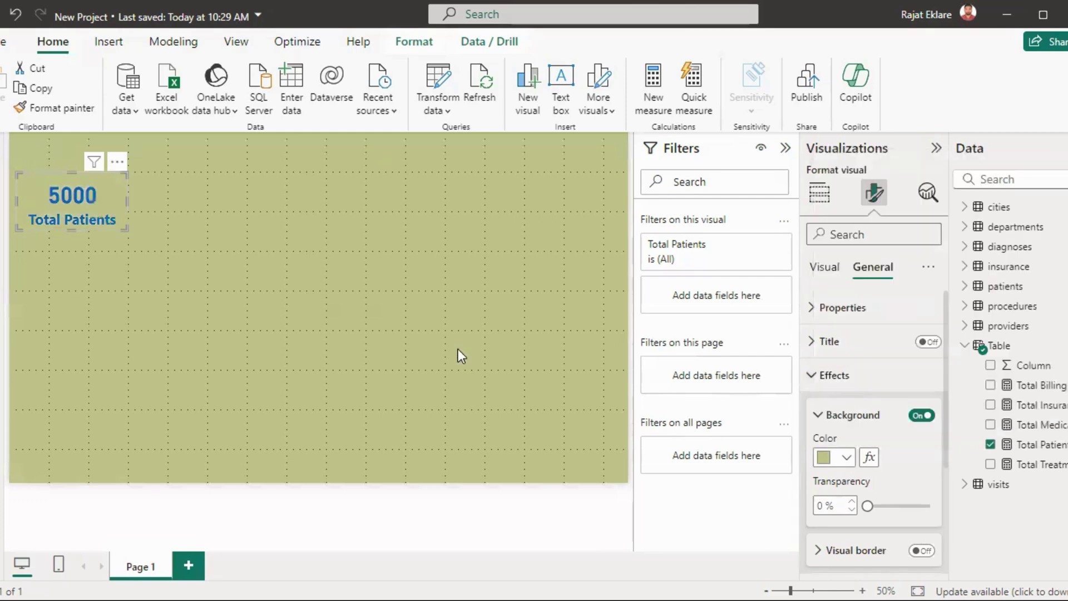
left_click(332, 323)
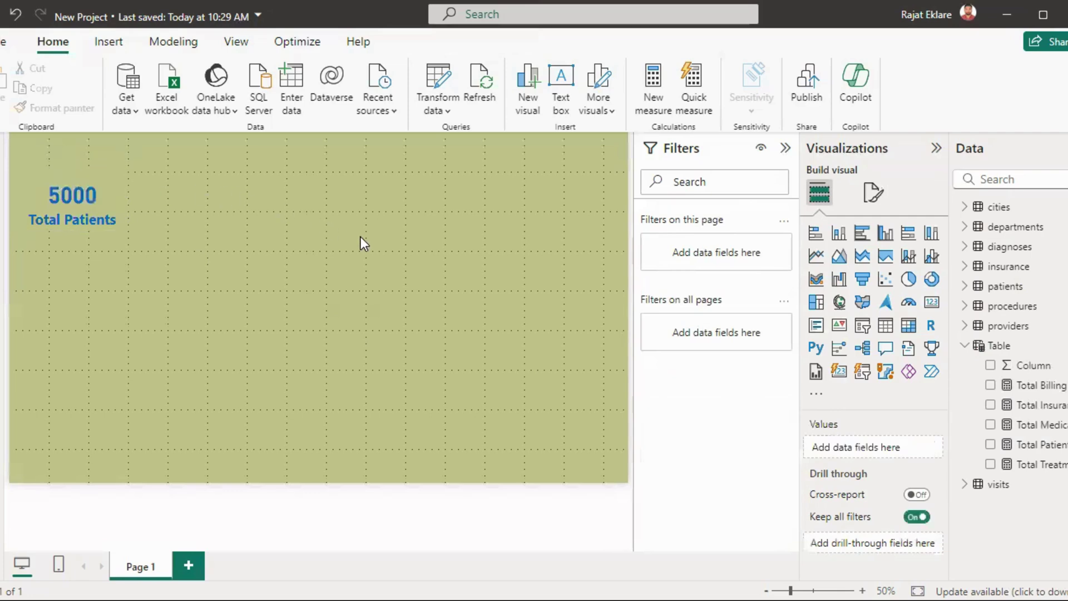
left_click(109, 213)
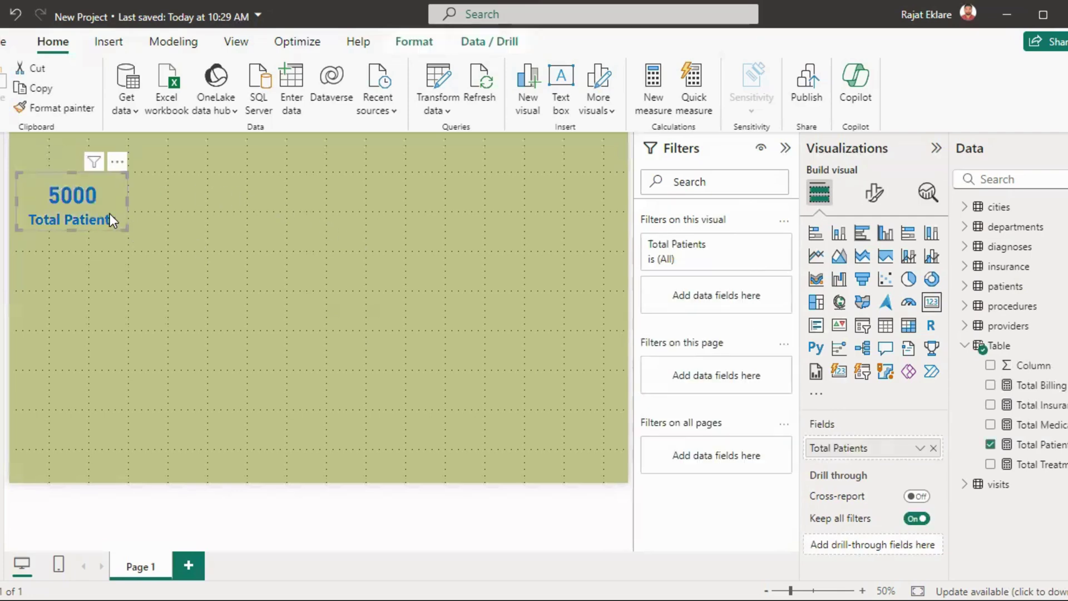
Step: Turn on the visual border for the Total Patients card
left_click(246, 254)
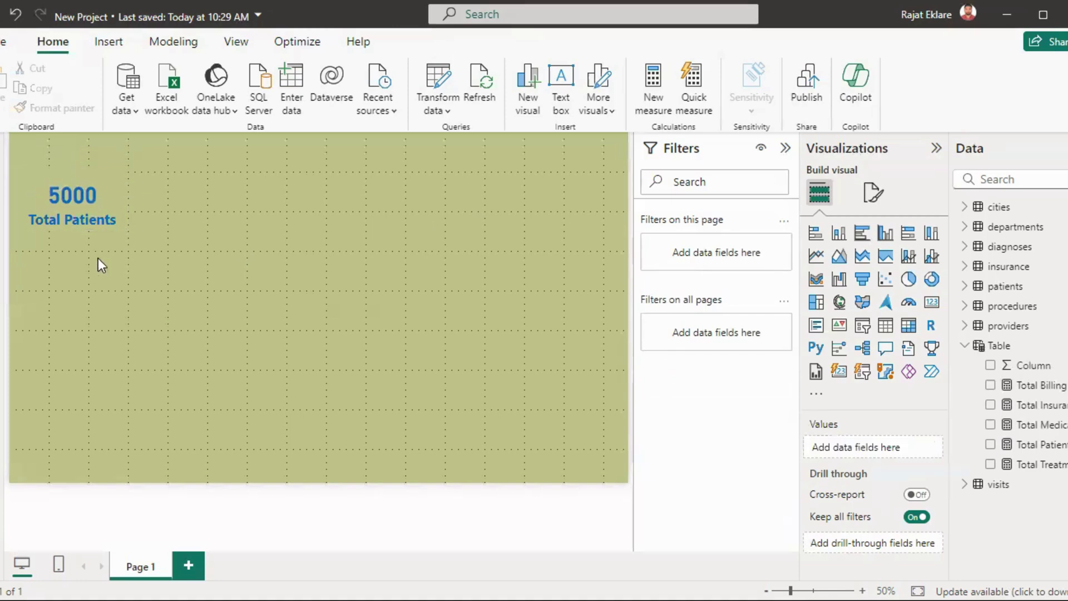
left_click(873, 192)
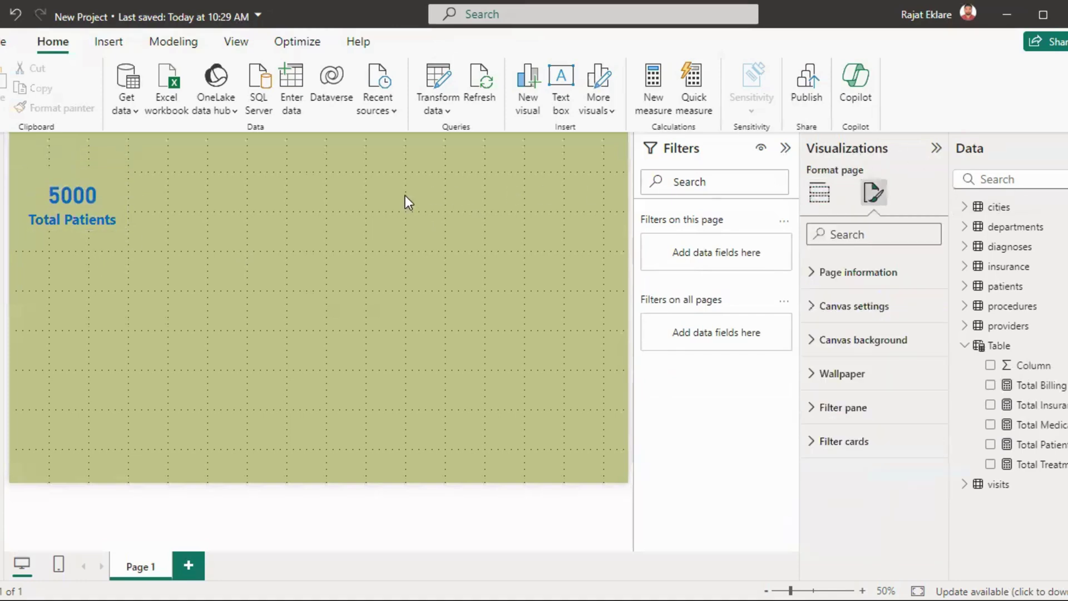
left_click(112, 214)
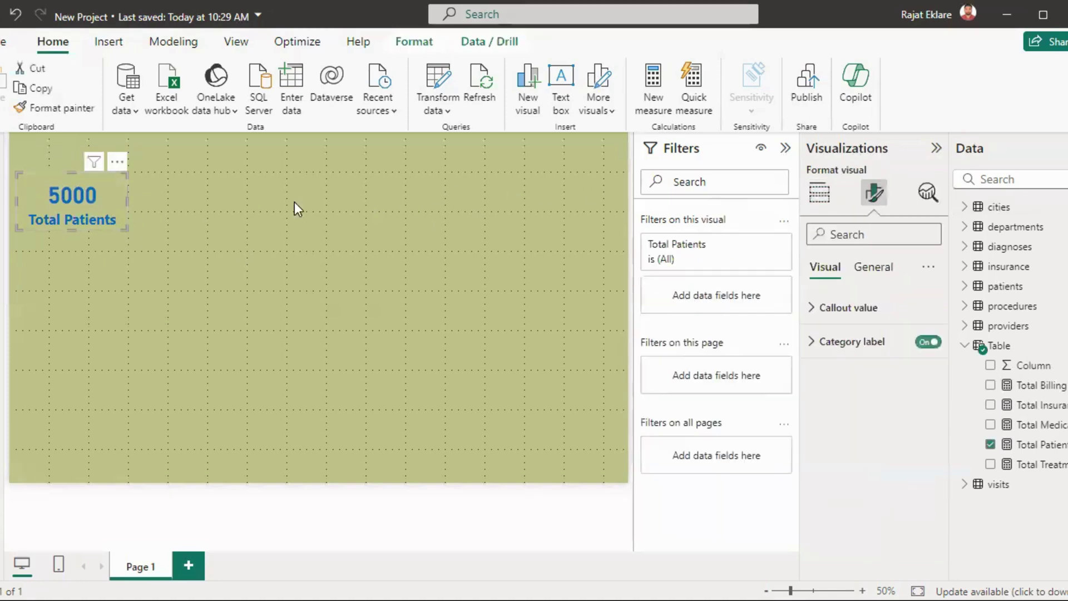
left_click(865, 271)
left_click(807, 375)
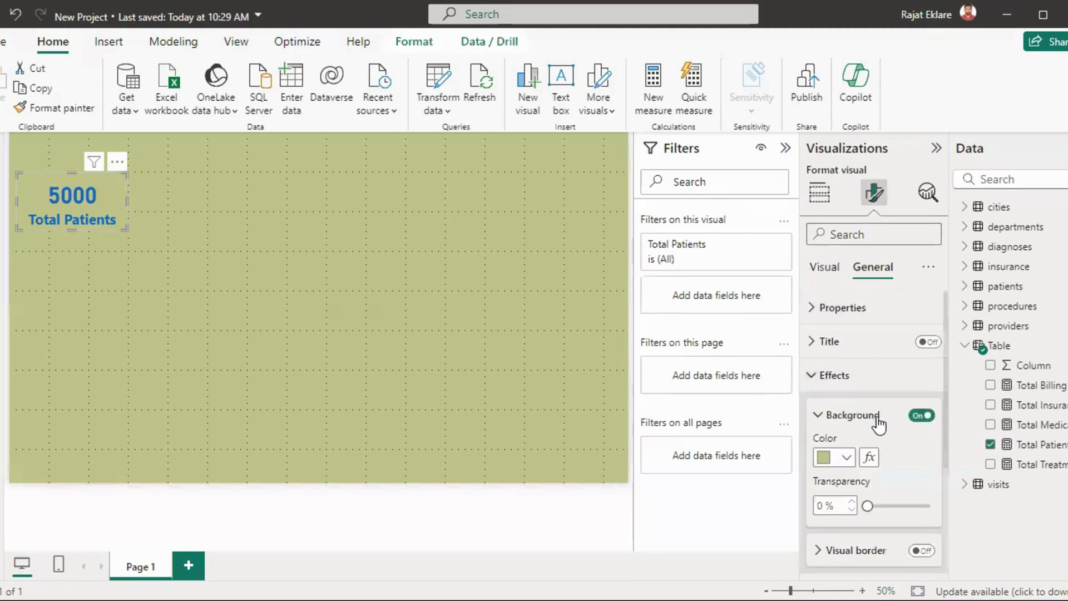
left_click_drag(946, 385, 930, 456)
left_click(922, 452)
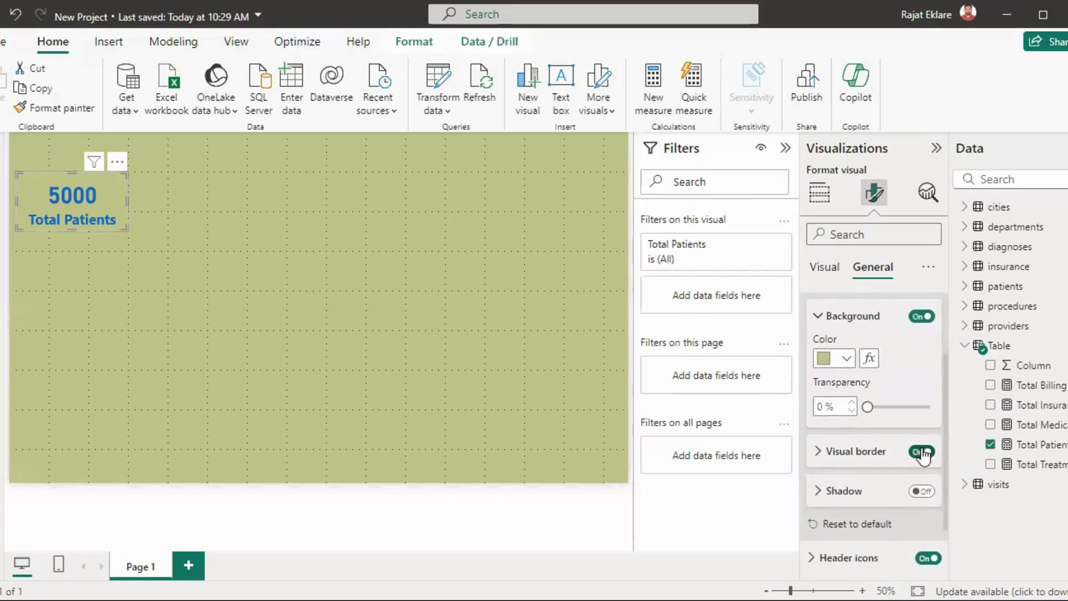
left_click(860, 460)
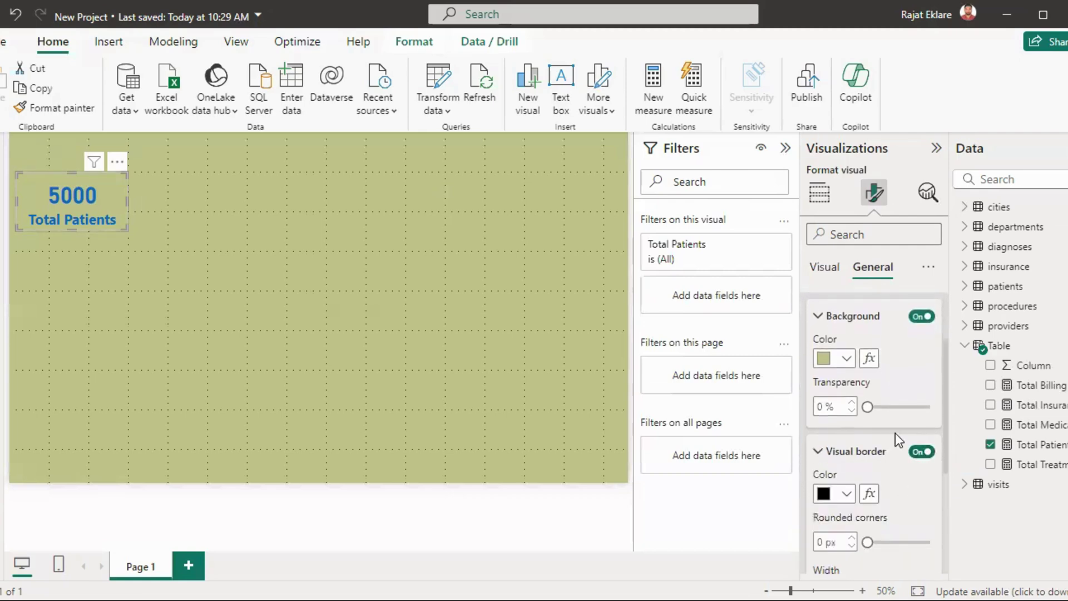
left_click(382, 360)
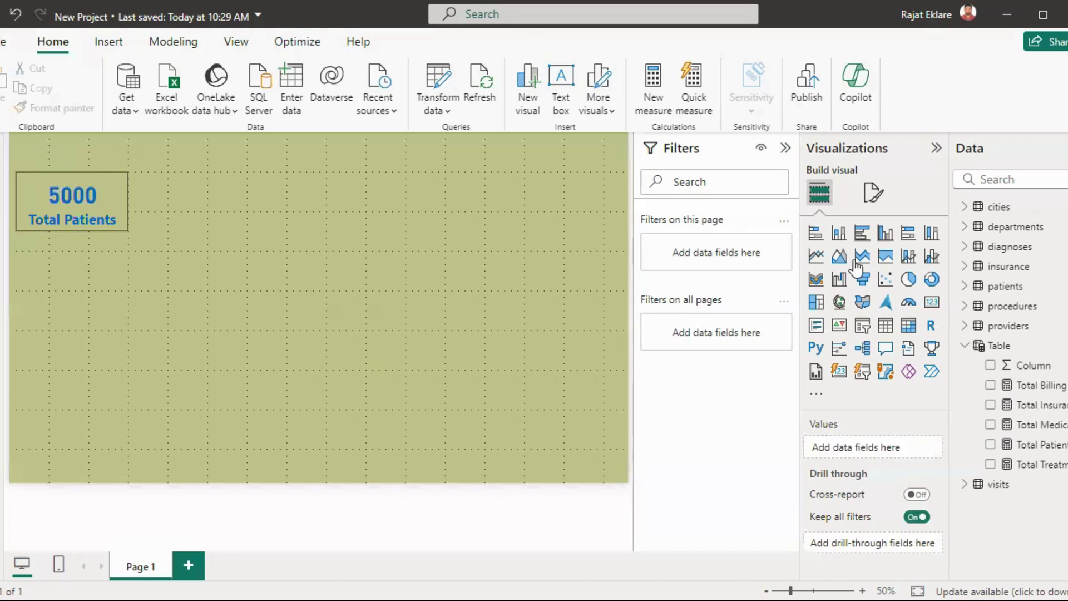
Step: Round the corners of the Total Patients card's border to 15 px
left_click(122, 201)
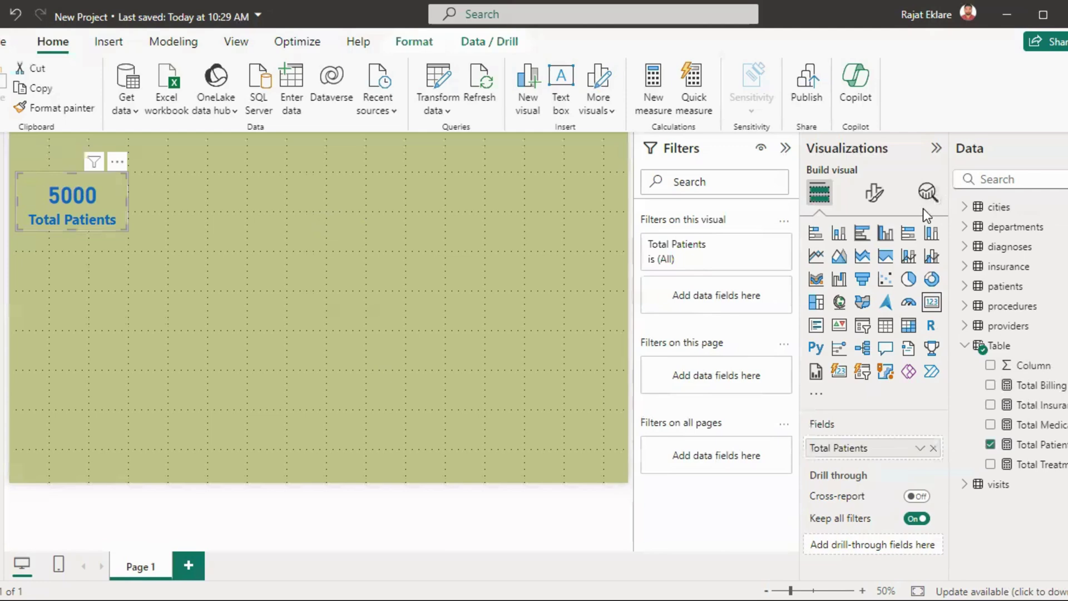
left_click(877, 195)
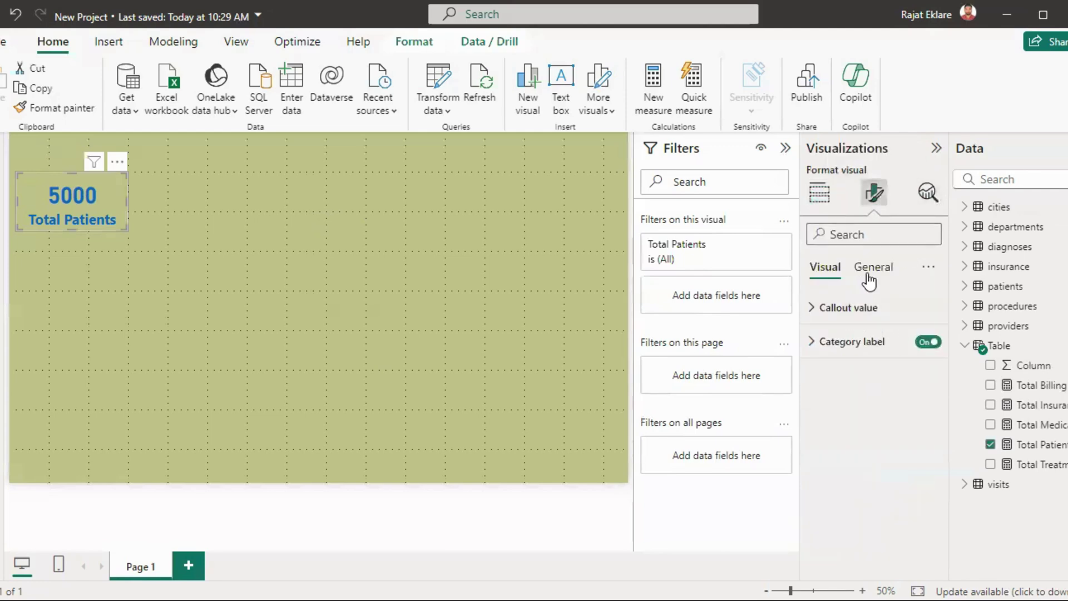
left_click(868, 272)
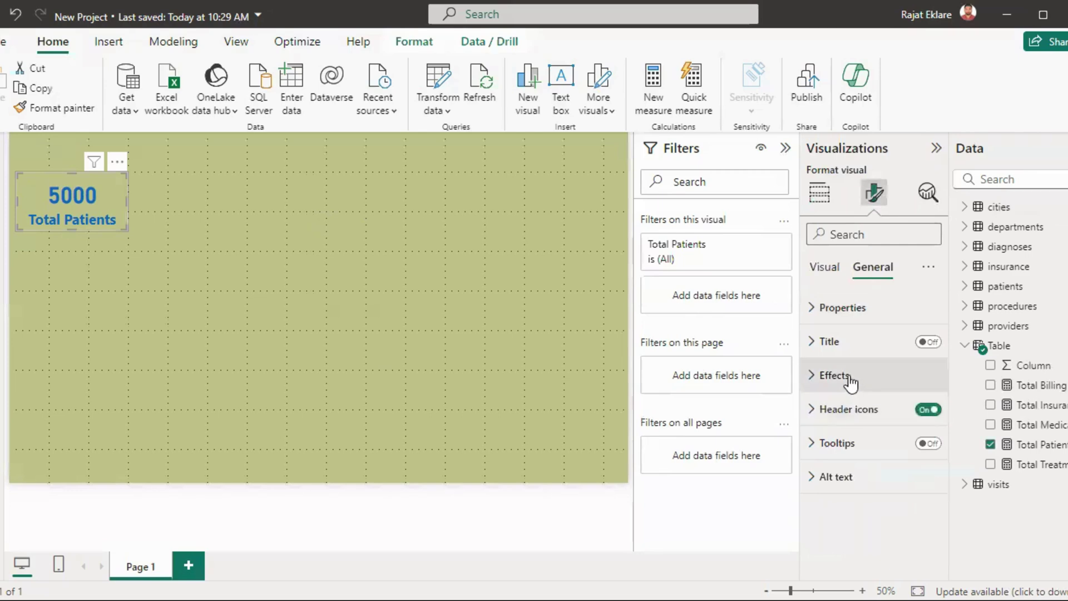
left_click(885, 377)
left_click_drag(944, 445, 947, 512)
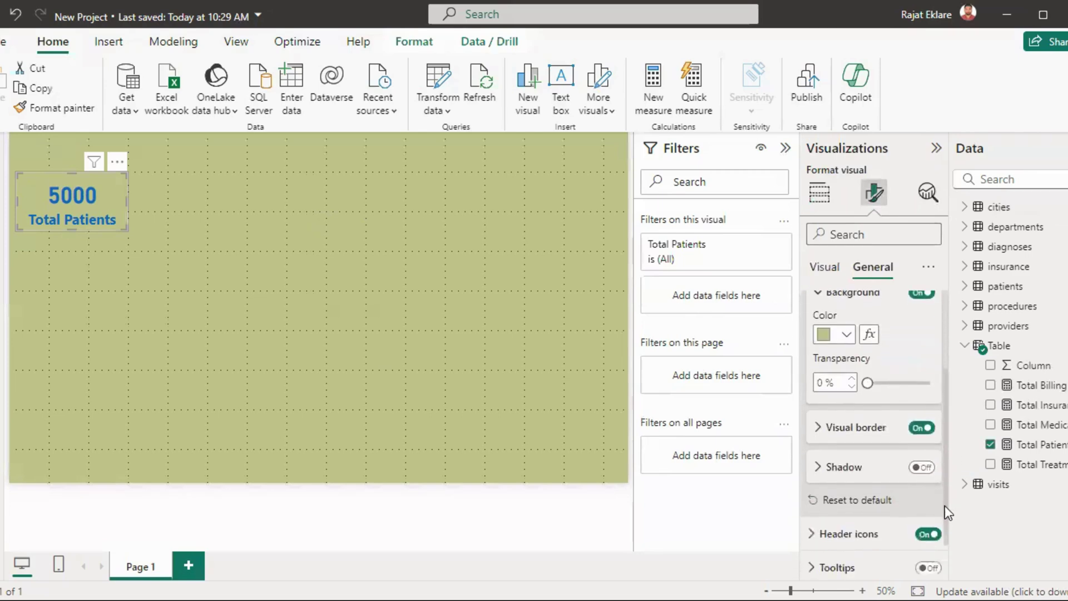
left_click(817, 427)
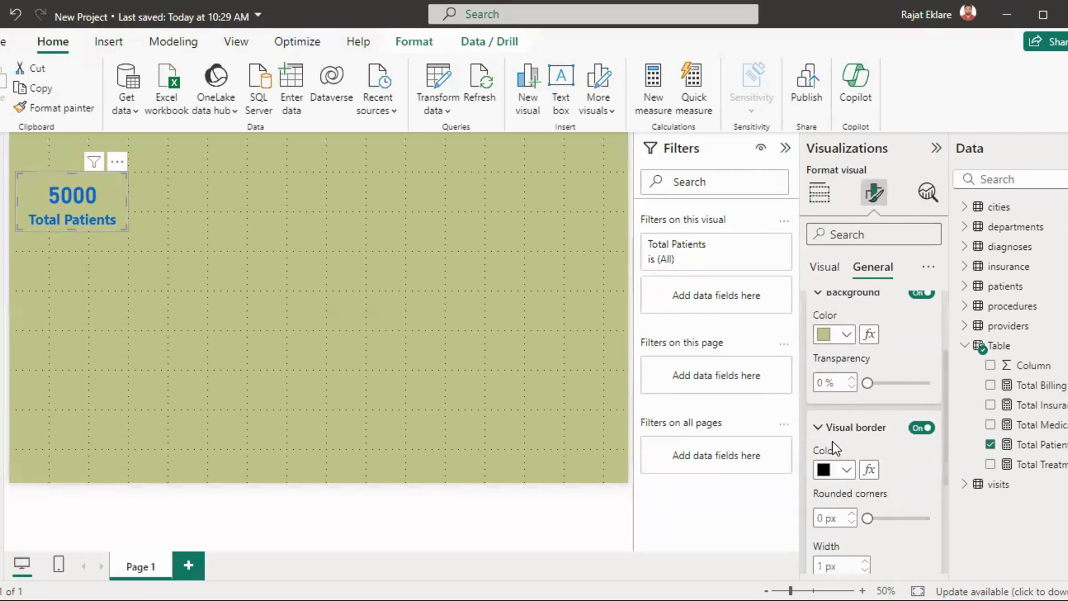
left_click_drag(867, 515, 898, 518)
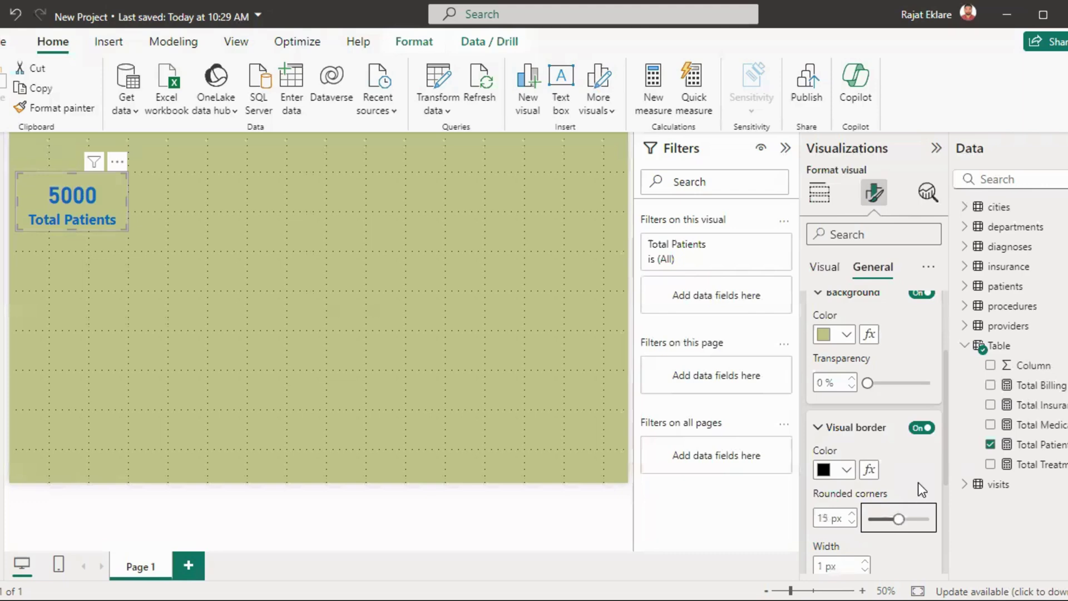
left_click(847, 429)
left_click(417, 278)
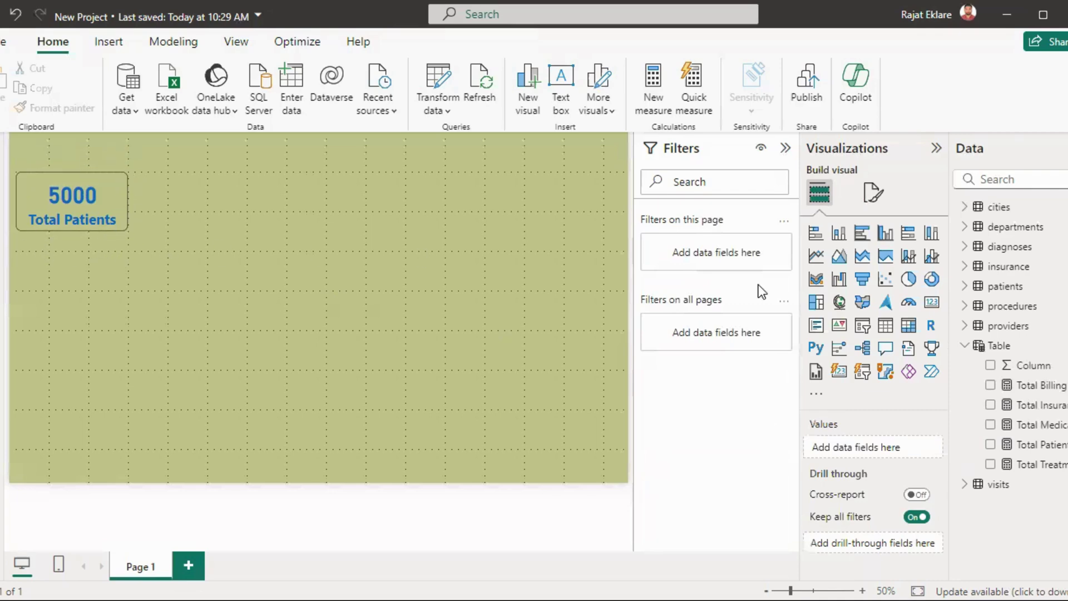
Step: Turn on the Total Patients card's shadow and set the shadow color to light gray
left_click(99, 187)
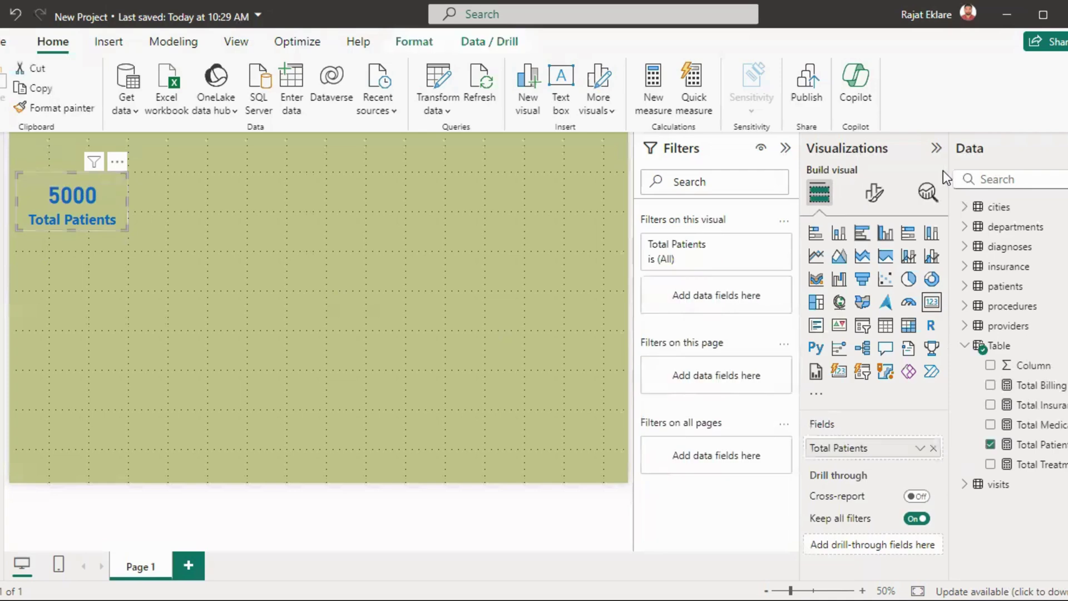
left_click(876, 204)
left_click(873, 265)
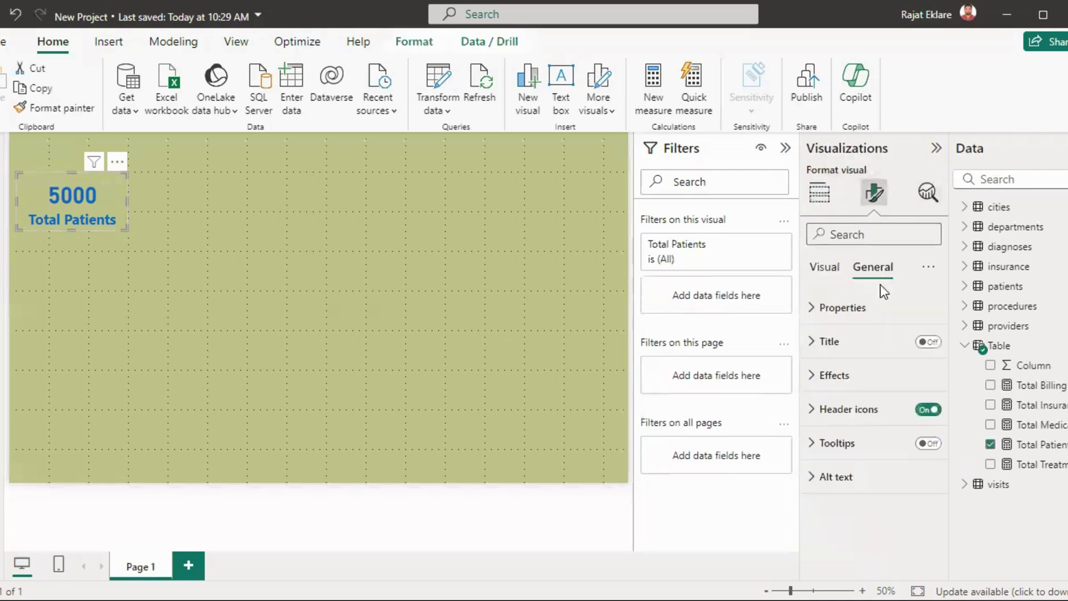
left_click(858, 389)
scroll(945, 445, "down", 3)
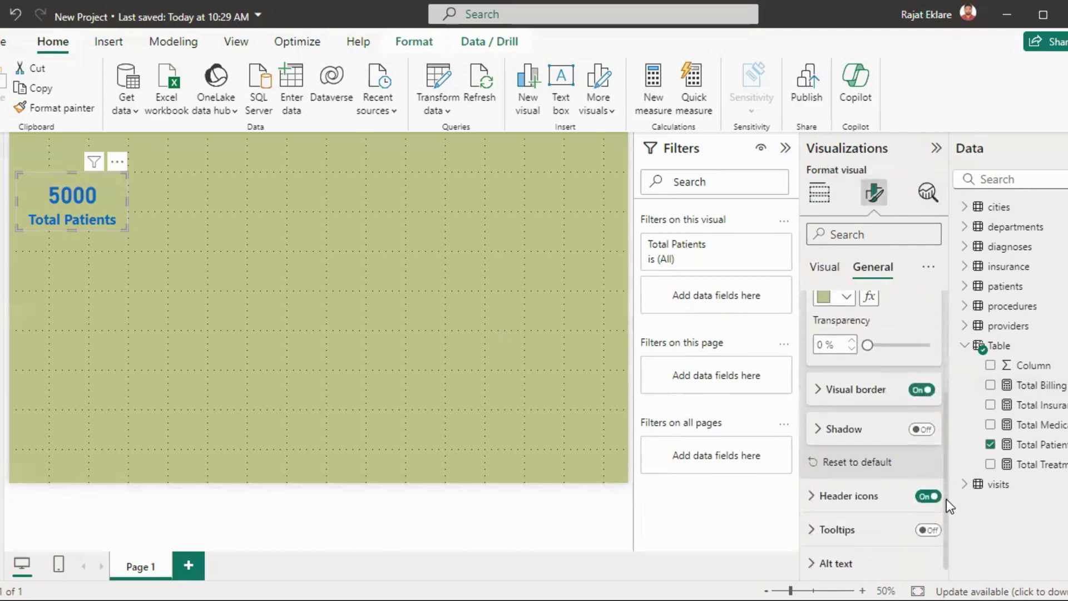
left_click(921, 430)
left_click(857, 434)
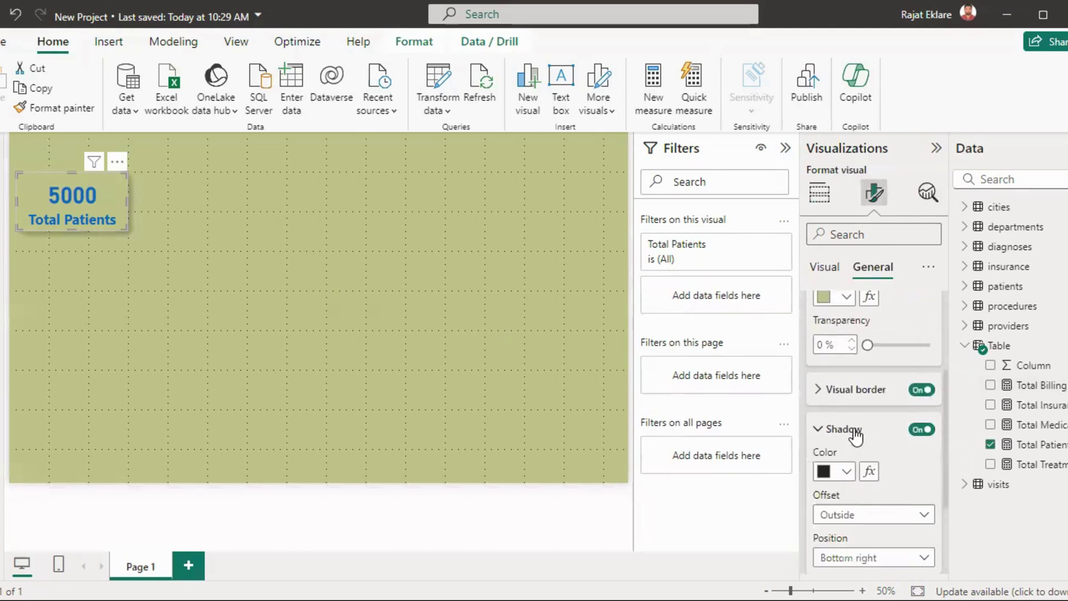
left_click(851, 470)
left_click(838, 305)
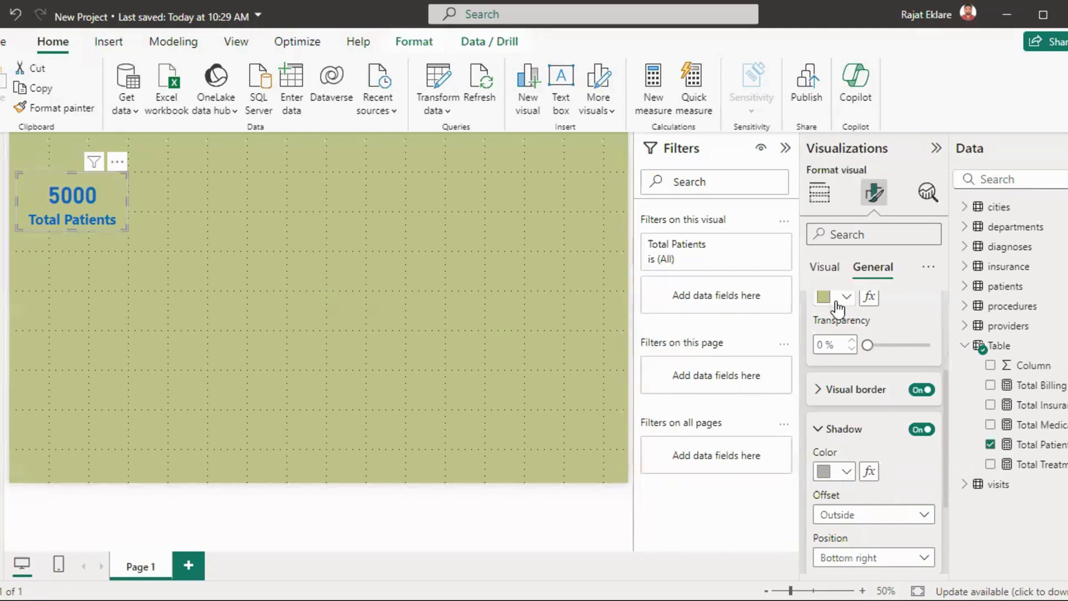
left_click(846, 297)
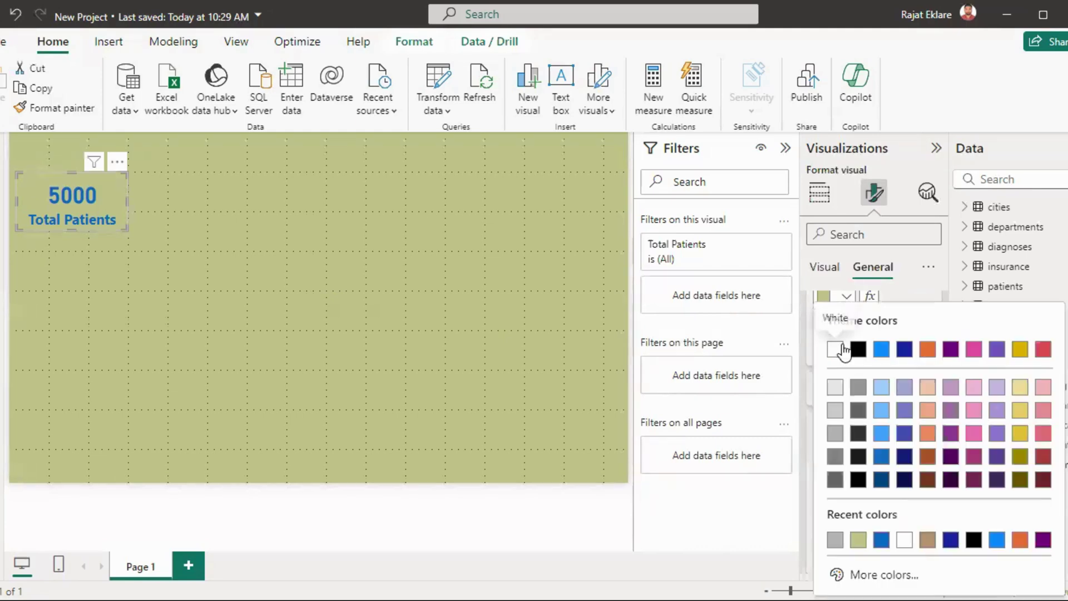
left_click(835, 433)
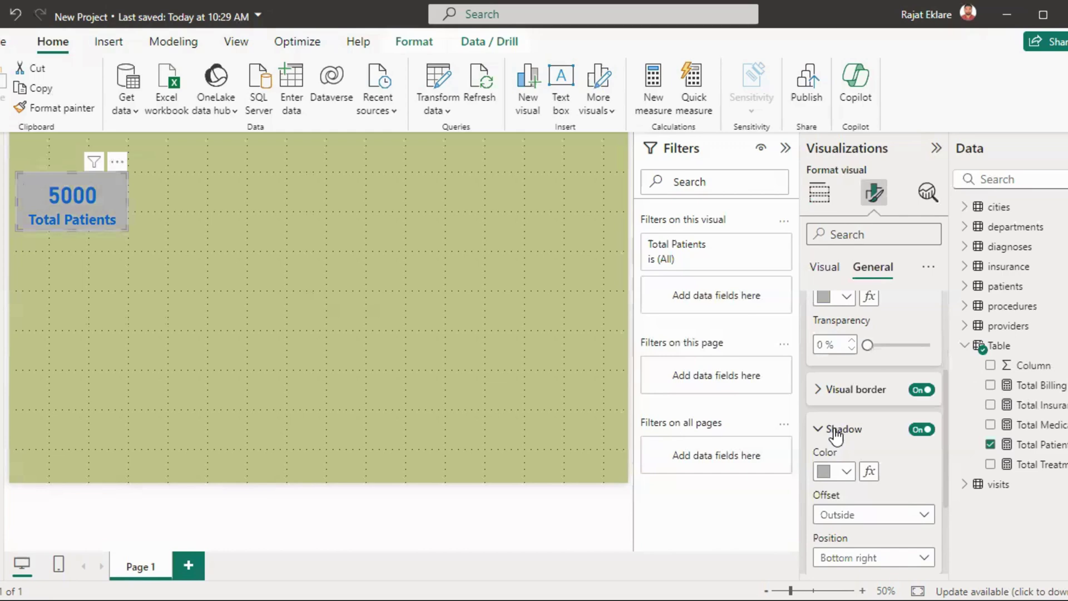
left_click(846, 296)
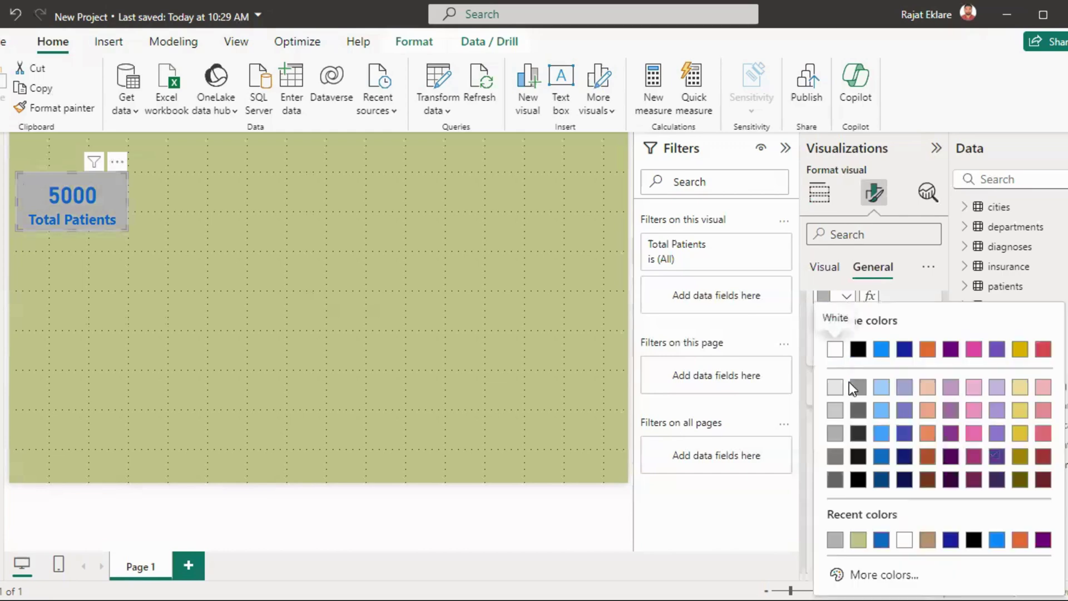
left_click(858, 538)
Step: Try a darker gray for the card's shadow, and settle on black as the shadow color
left_click(834, 471)
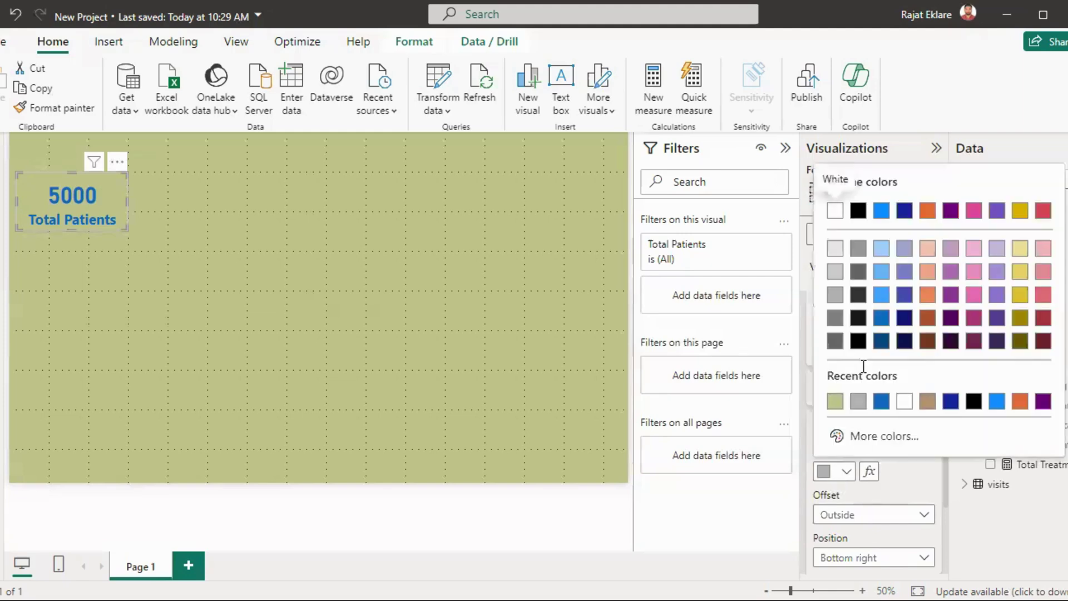
left_click(835, 317)
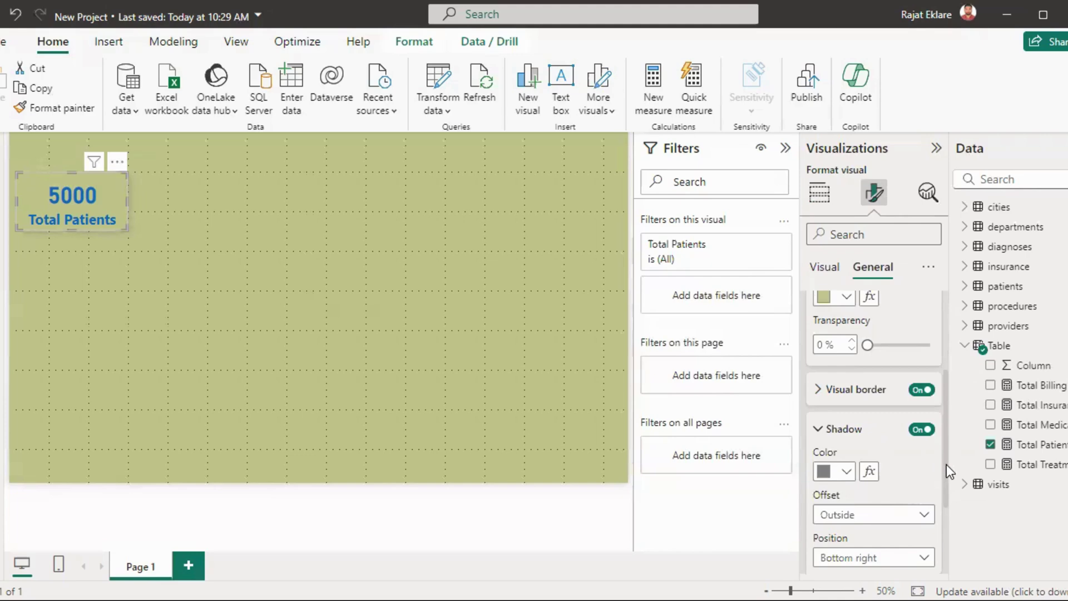
scroll(945, 463, "down", 2)
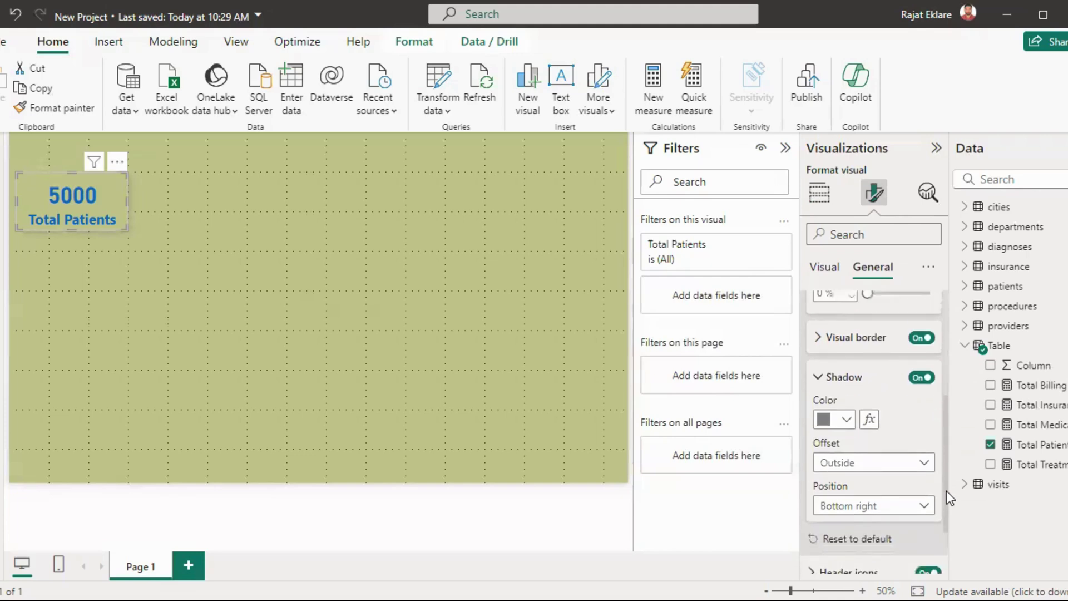
left_click(837, 419)
left_click(859, 290)
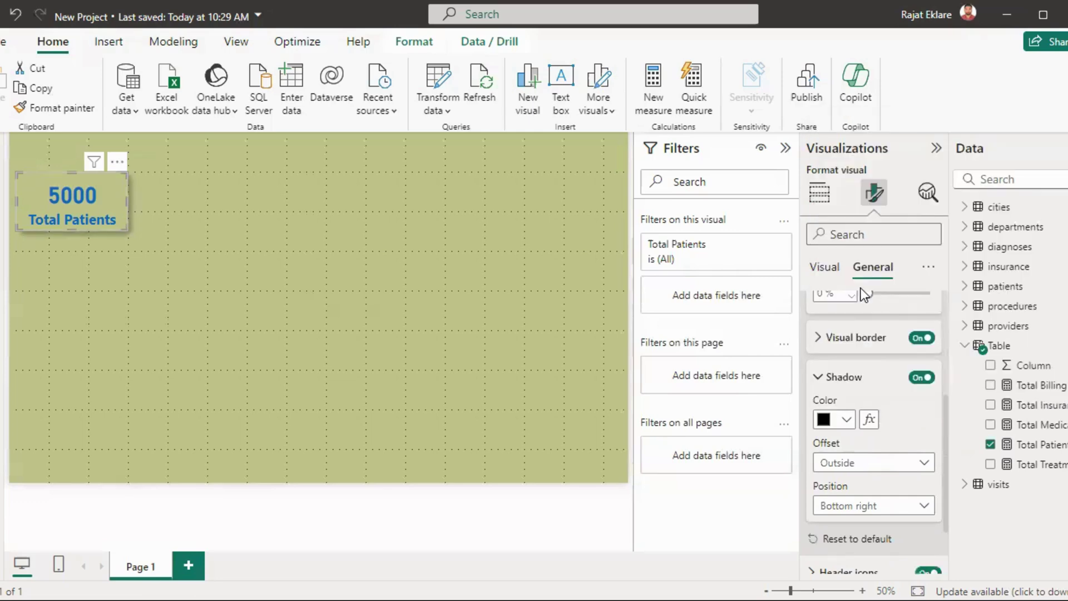
left_click(469, 294)
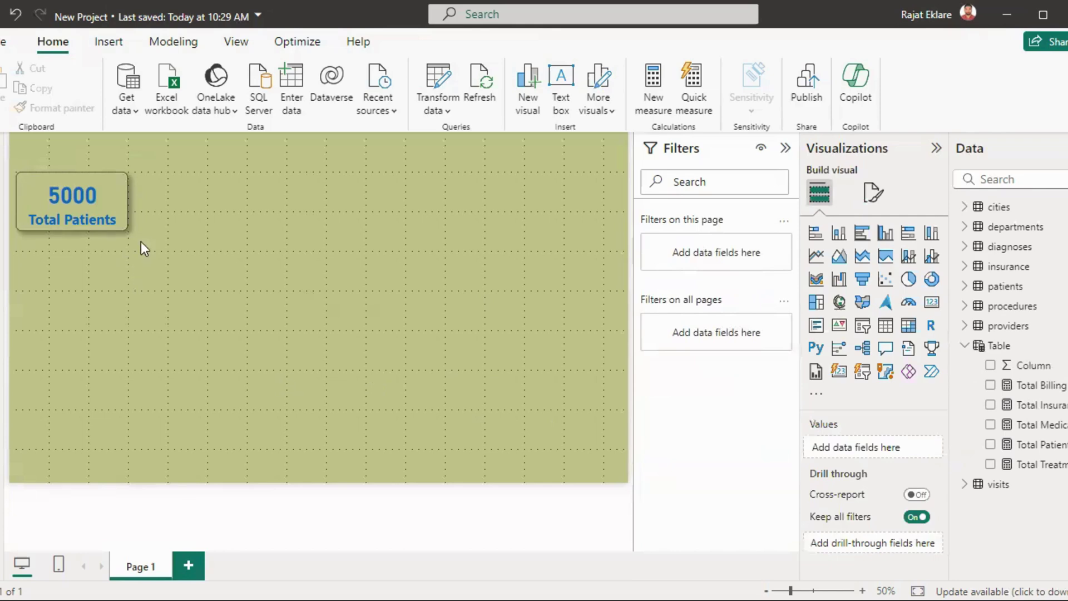
Step: Set the Total Patients card's category label to font size 20 and make it italic
left_click(118, 198)
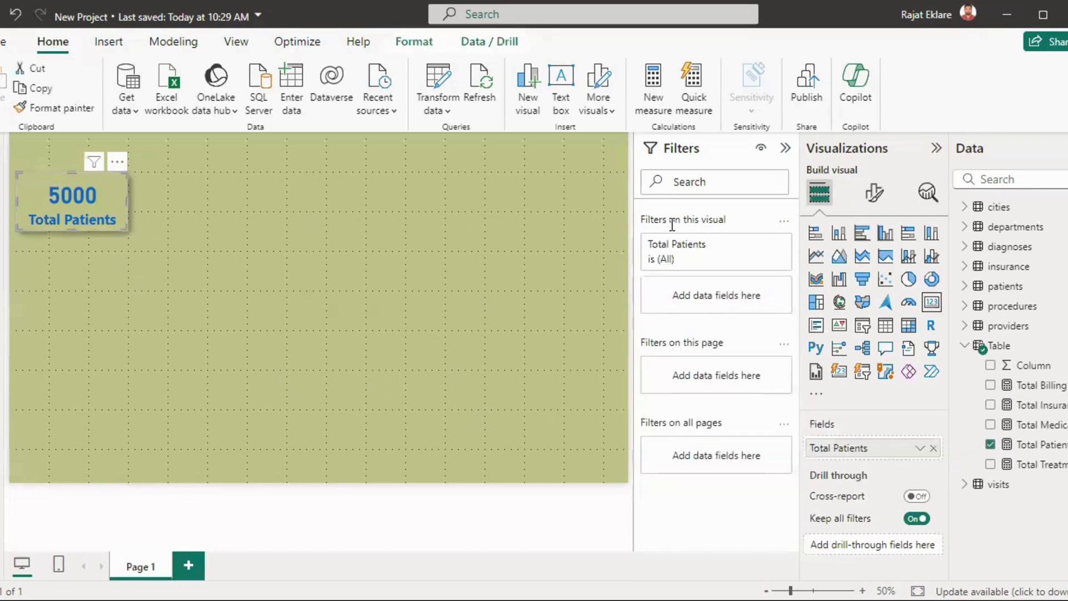
left_click(875, 194)
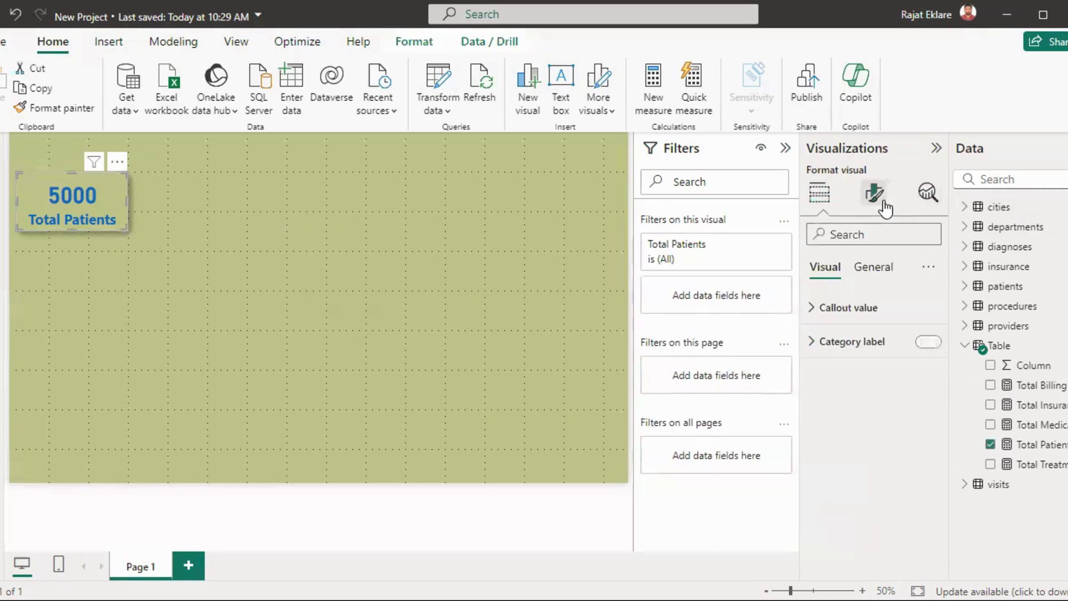
left_click(860, 343)
double_click(904, 399)
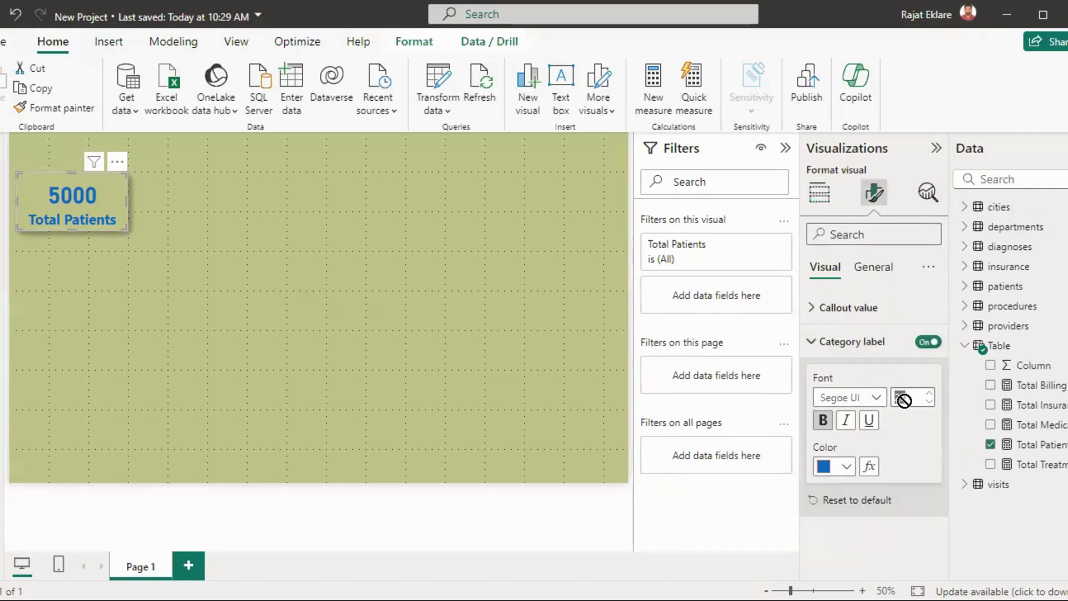
type("20")
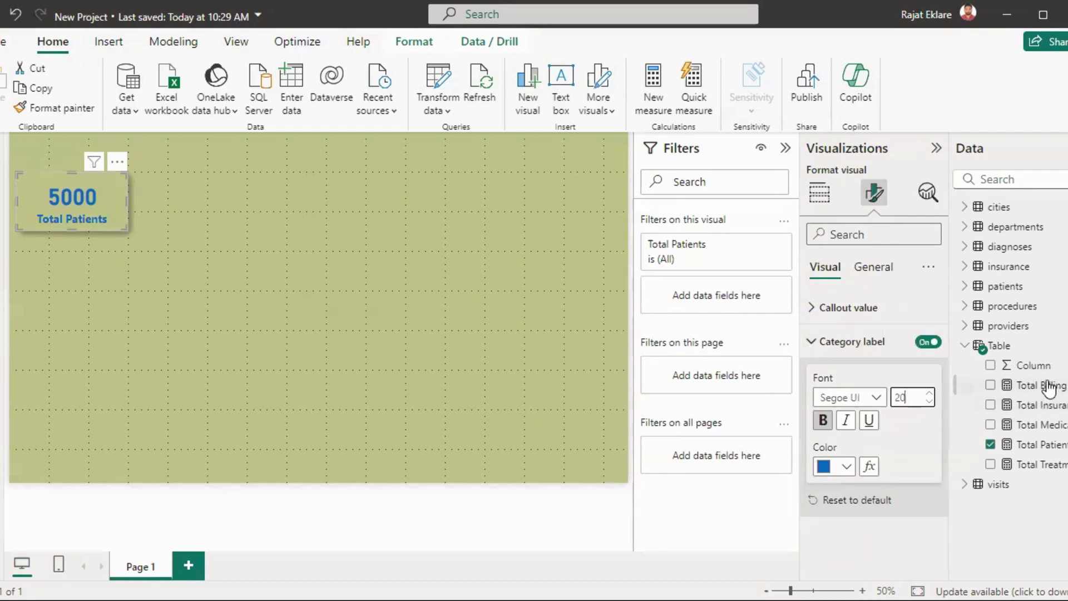
left_click(846, 423)
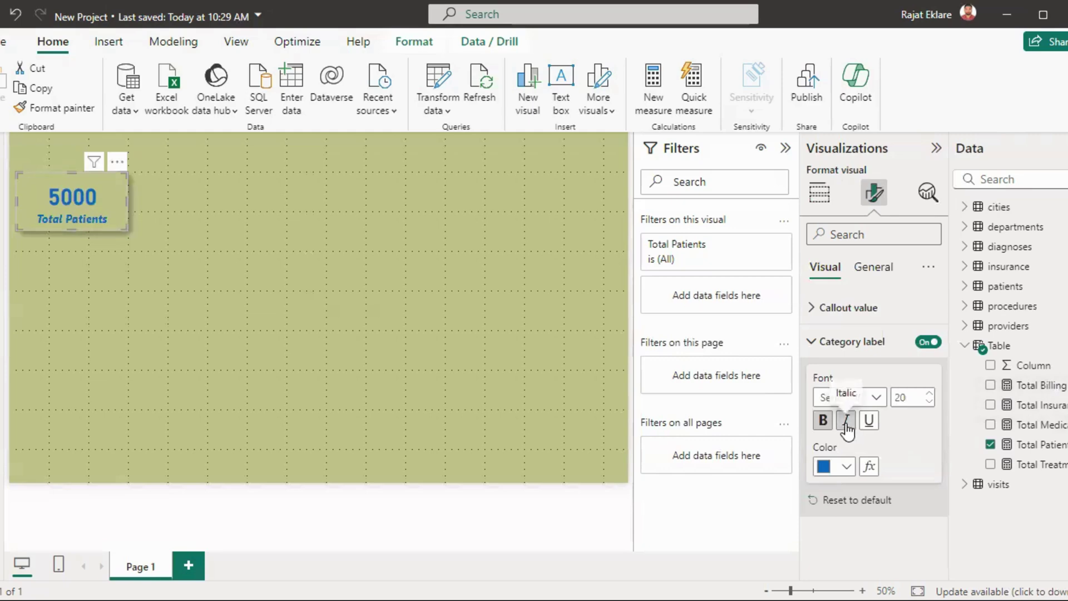
left_click(407, 299)
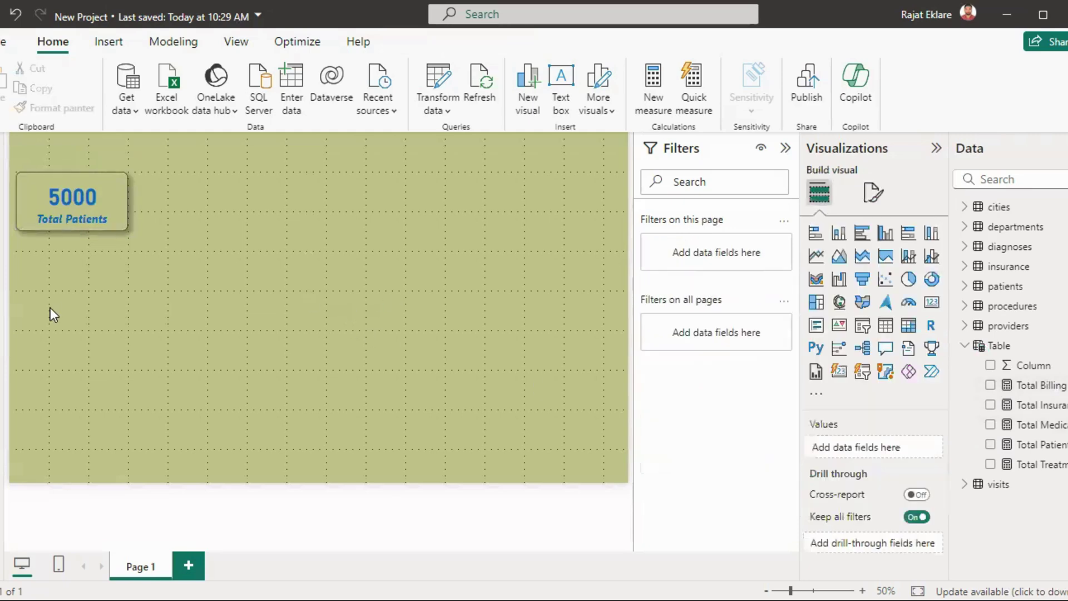
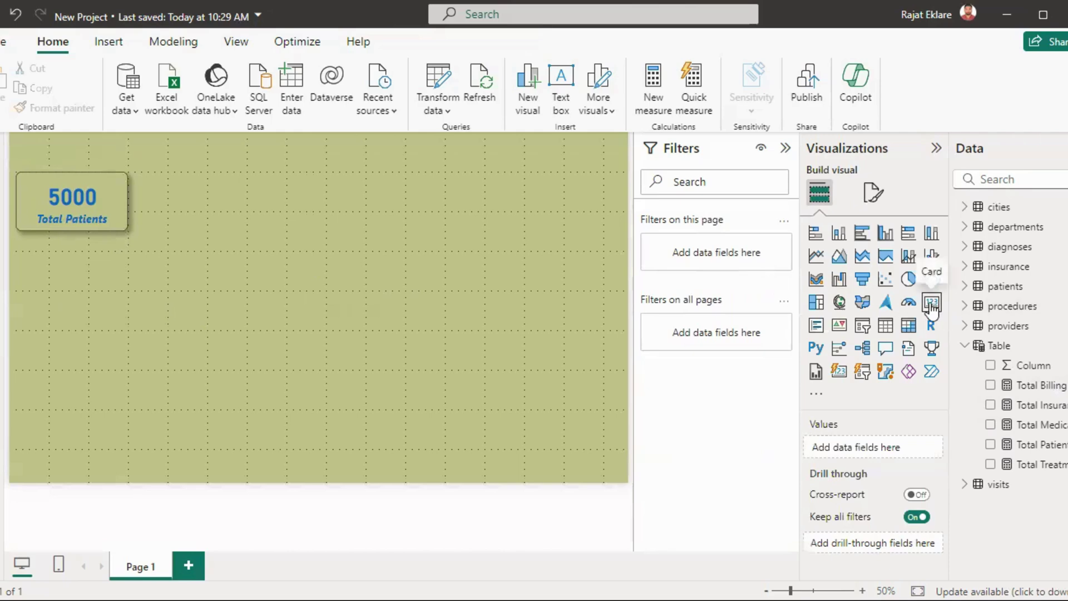
Step: Add a card beside the Total Patients card and have it show the Total Medication Cost measure
left_click(931, 306)
left_click_drag(40, 266, 190, 229)
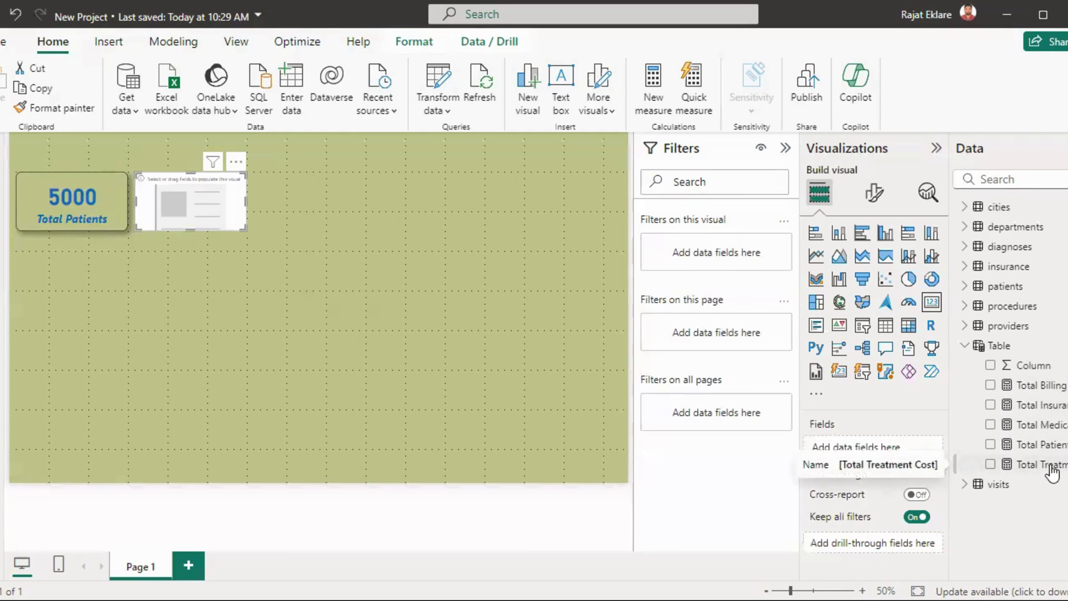
left_click_drag(1051, 464, 1051, 466)
left_click_drag(1049, 425, 912, 447)
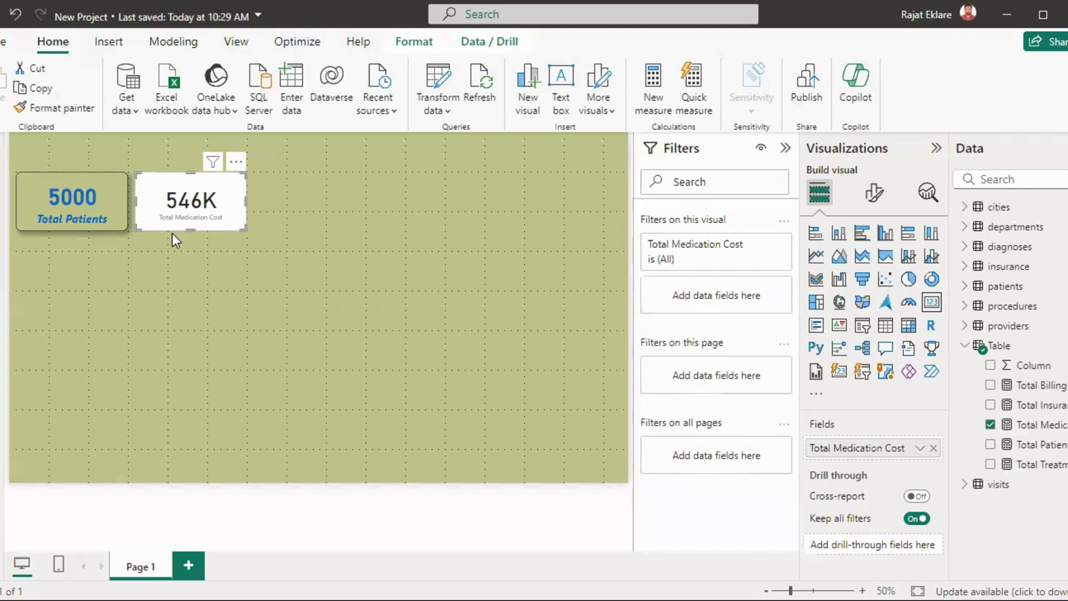
Step: Copy the Total Patients card's formatting onto the Total Medication Cost card with Format painter
left_click(37, 184)
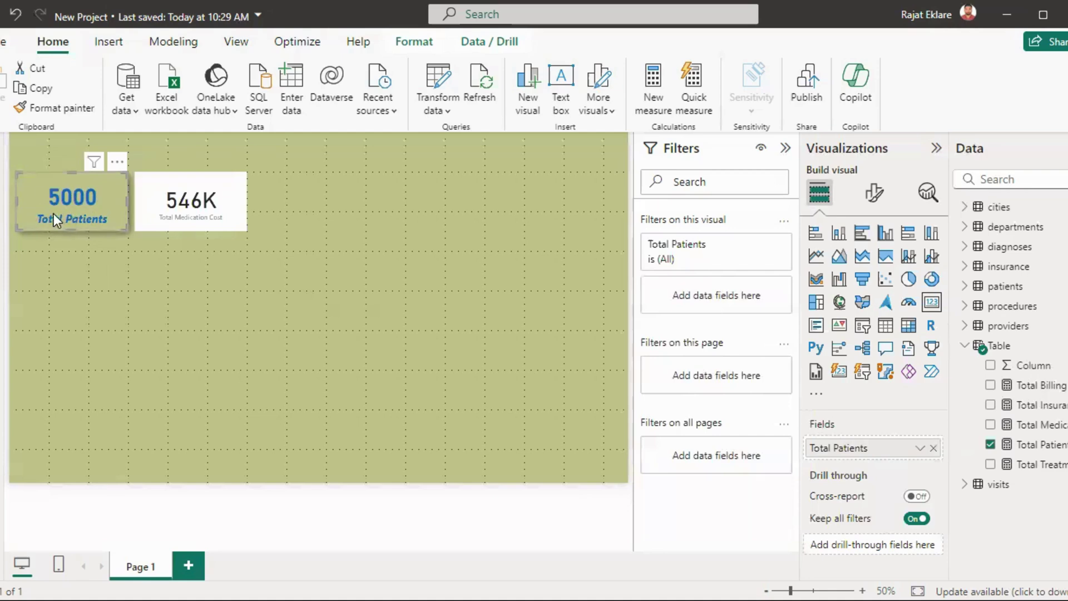
left_click(279, 393)
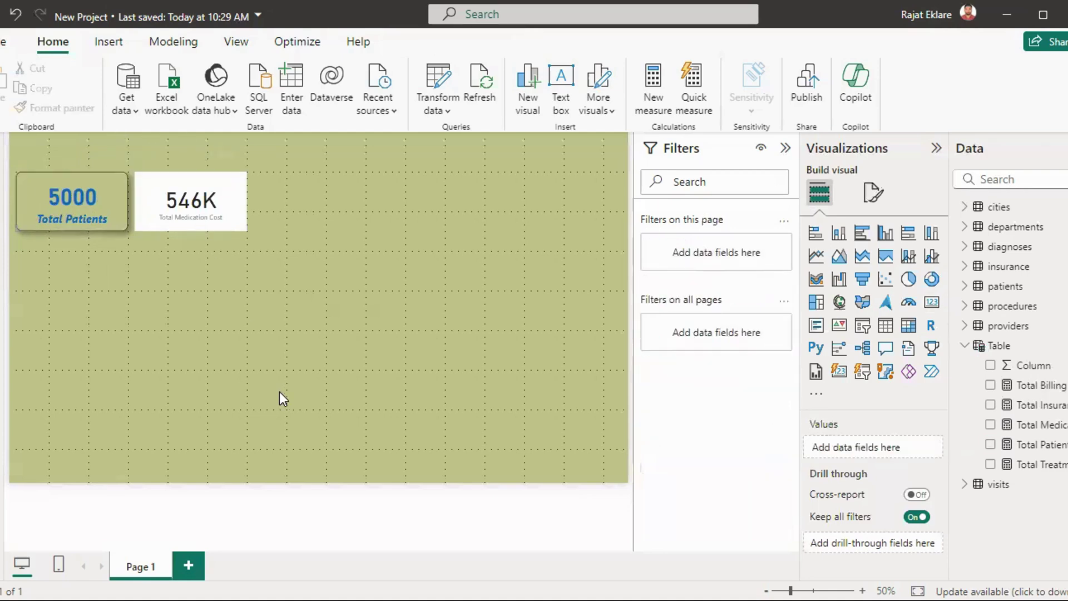
left_click(80, 223)
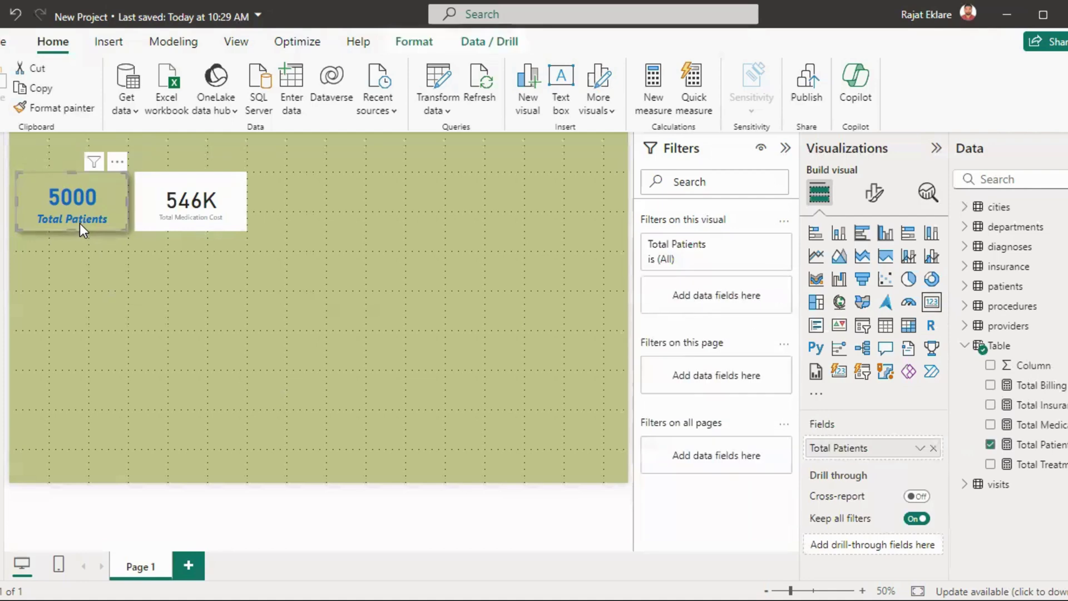
left_click(54, 114)
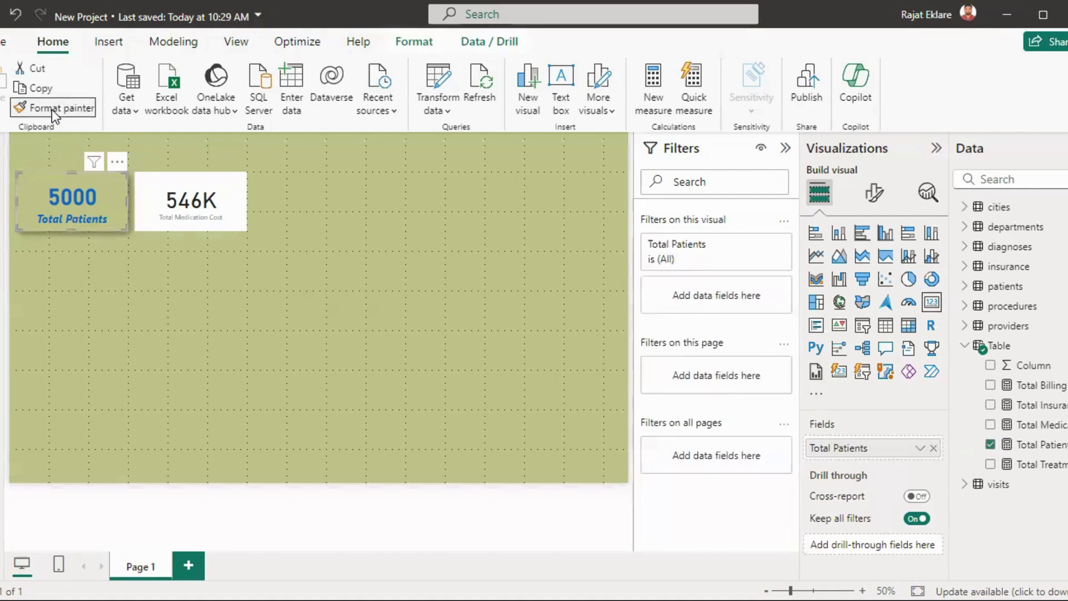
left_click(194, 192)
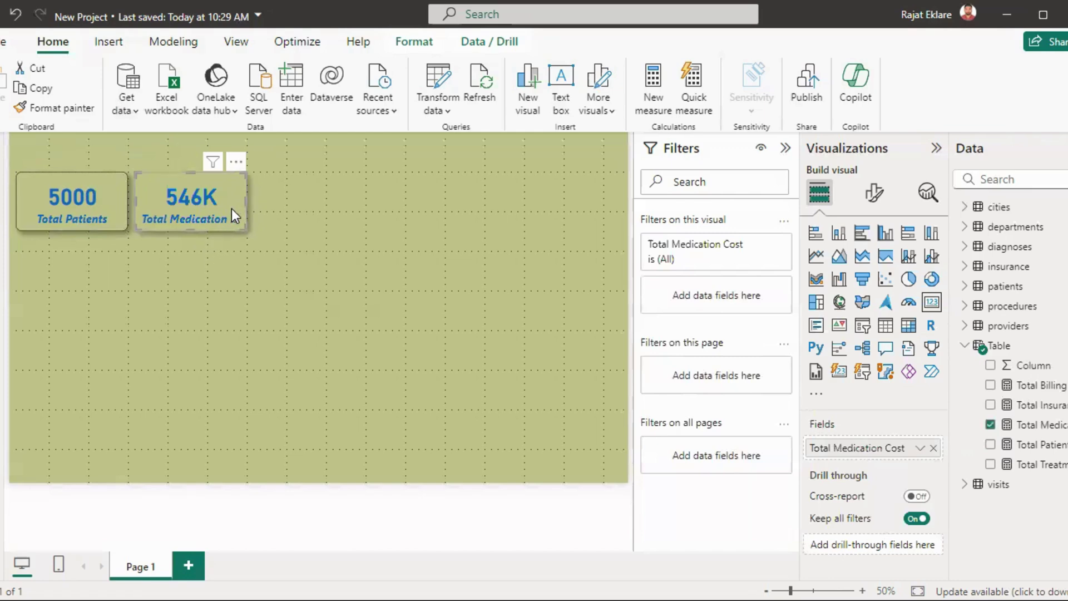
left_click(177, 273)
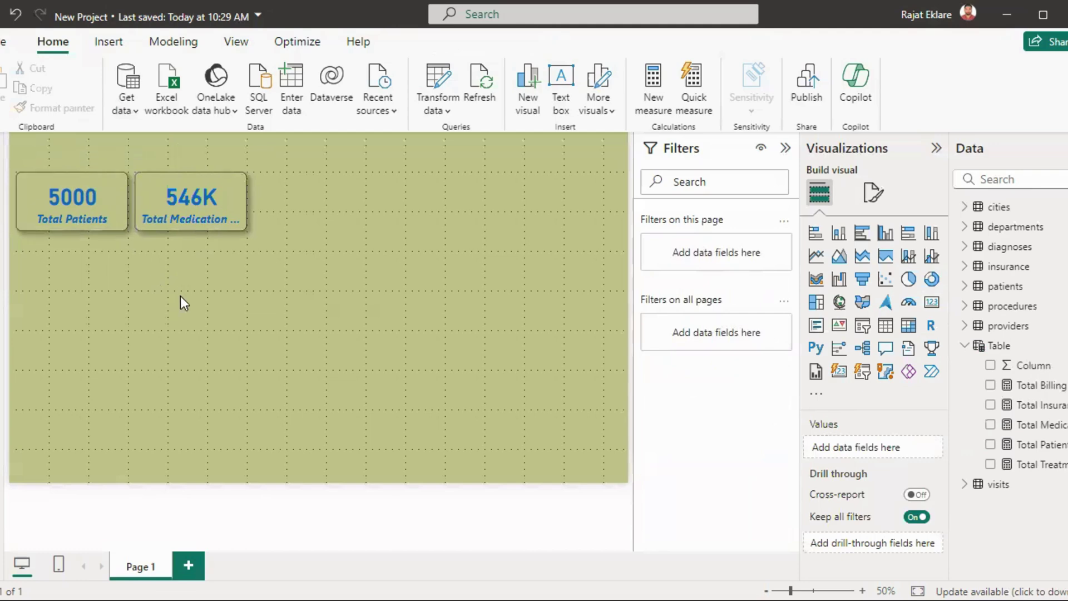
Step: Set the Total Medication Cost card's category label to font size 15
left_click(184, 219)
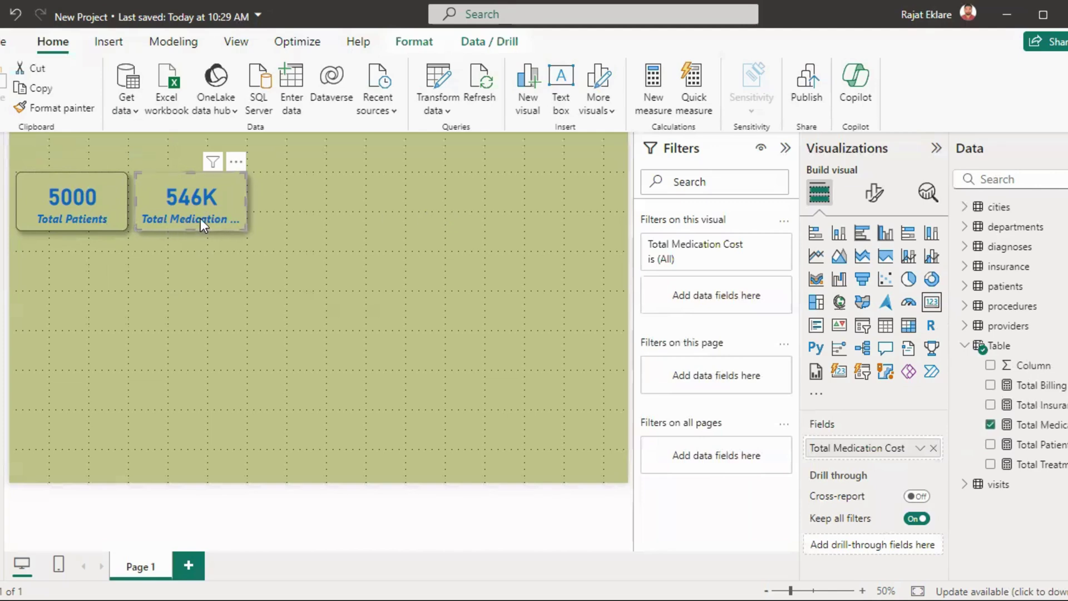
left_click(874, 193)
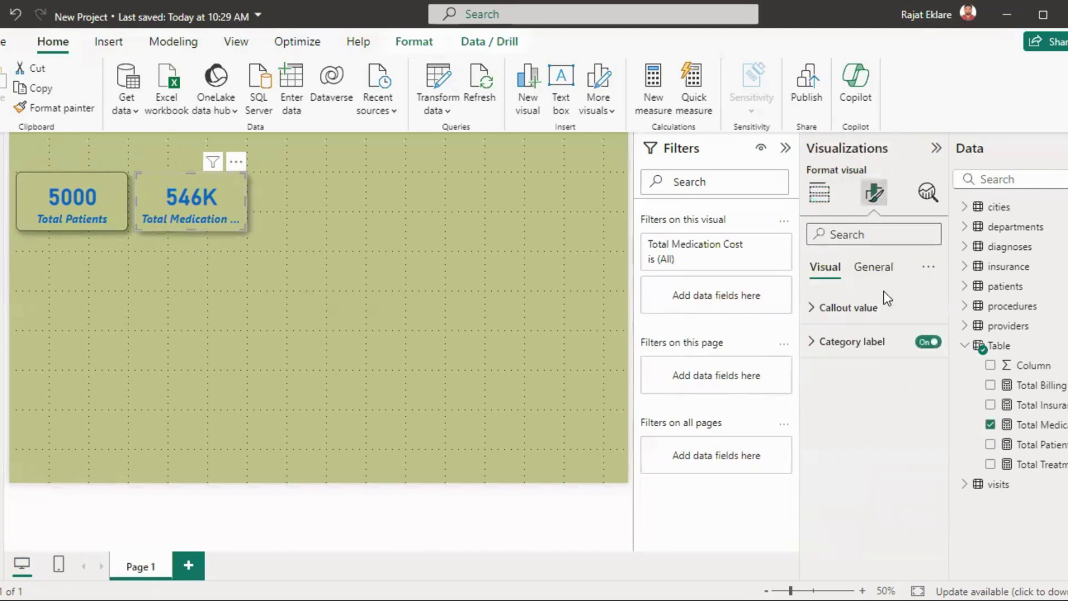
left_click(856, 341)
double_click(901, 398)
type("15")
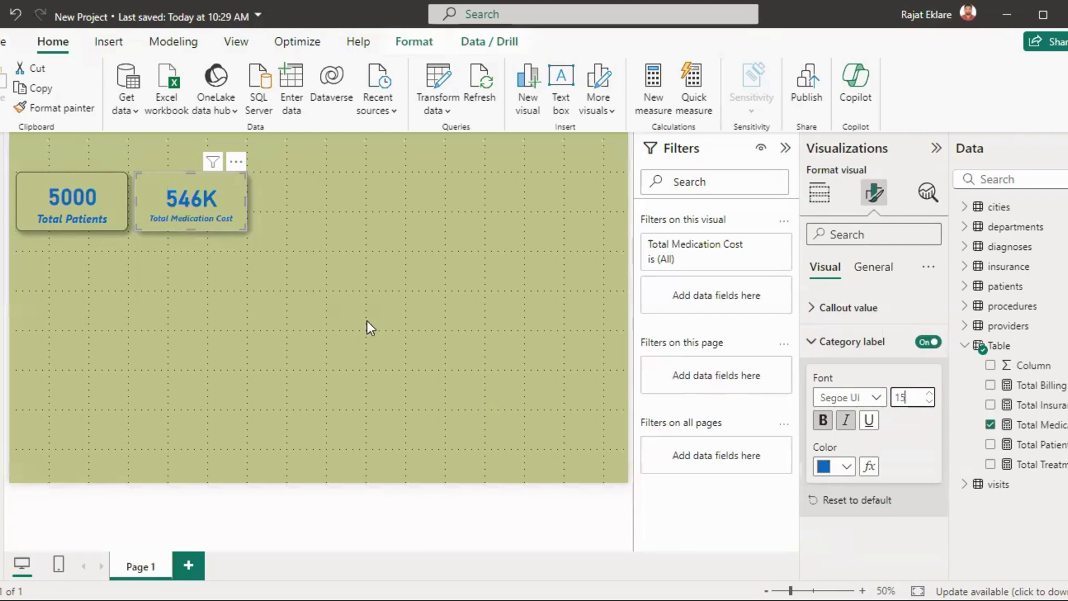
Step: Reduce the Total Patients card's category label font size to match the Total Medication Cost card's label
left_click(94, 202)
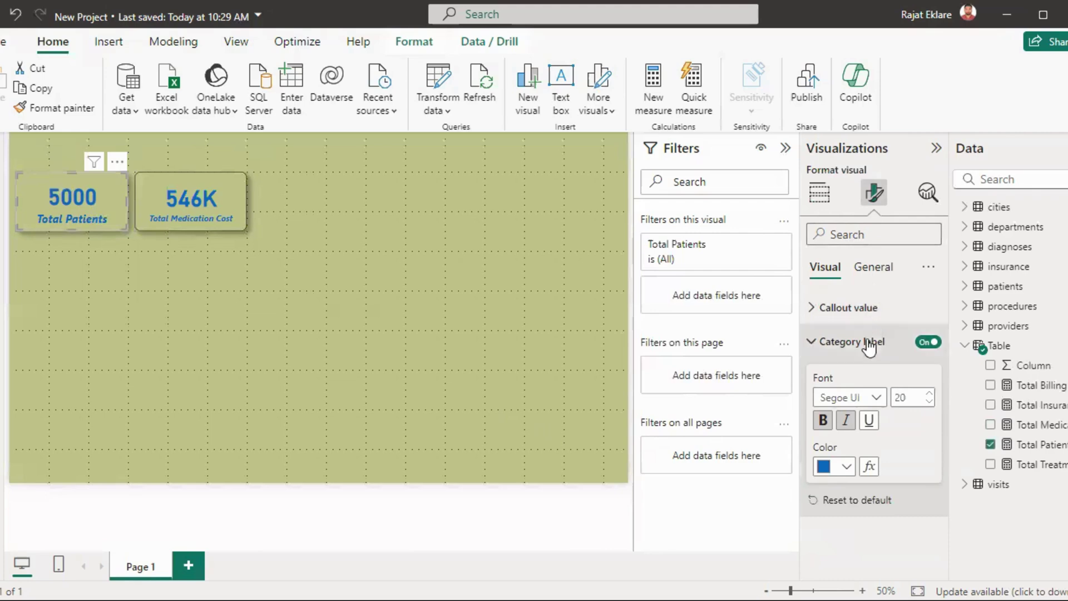
double_click(900, 396)
type("12")
left_click(469, 350)
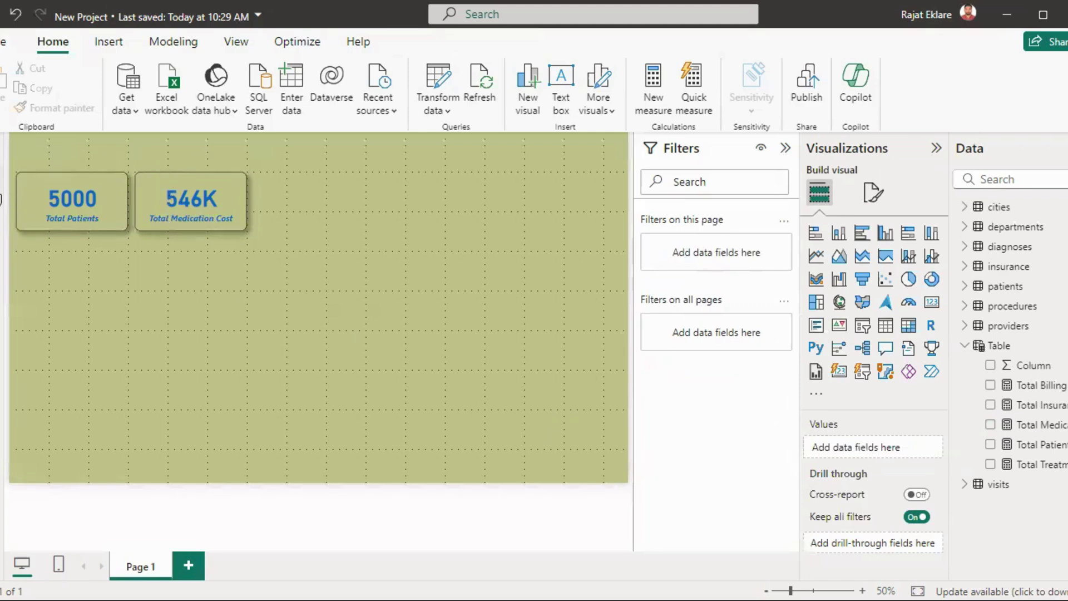
Step: Format the Total Medication Cost measure as currency with the € Euro (€ 123) symbol in Table view, and return to the report
left_click(2, 200)
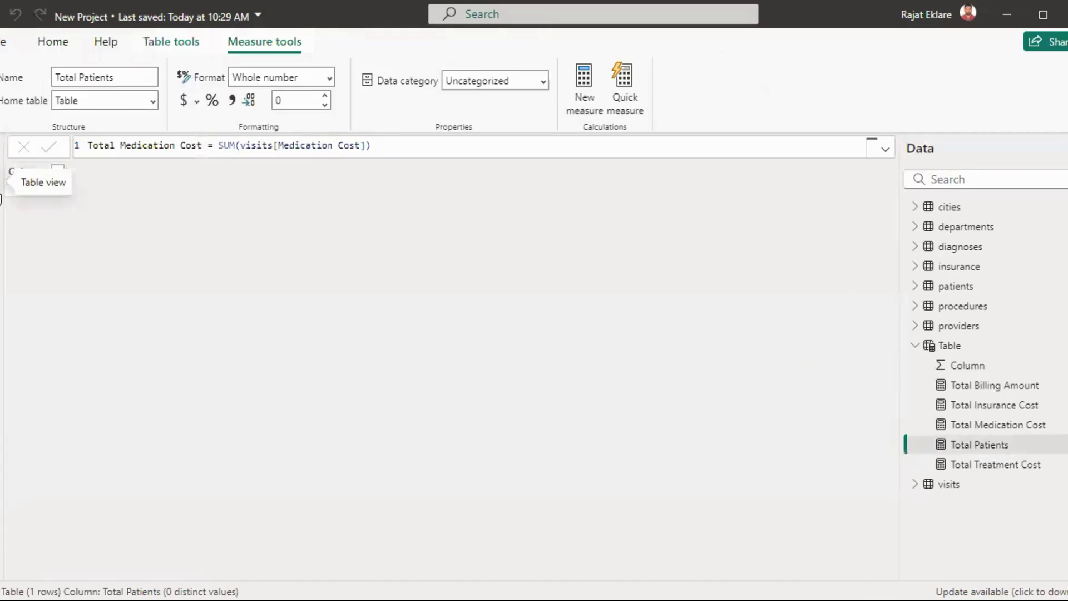
left_click(1000, 426)
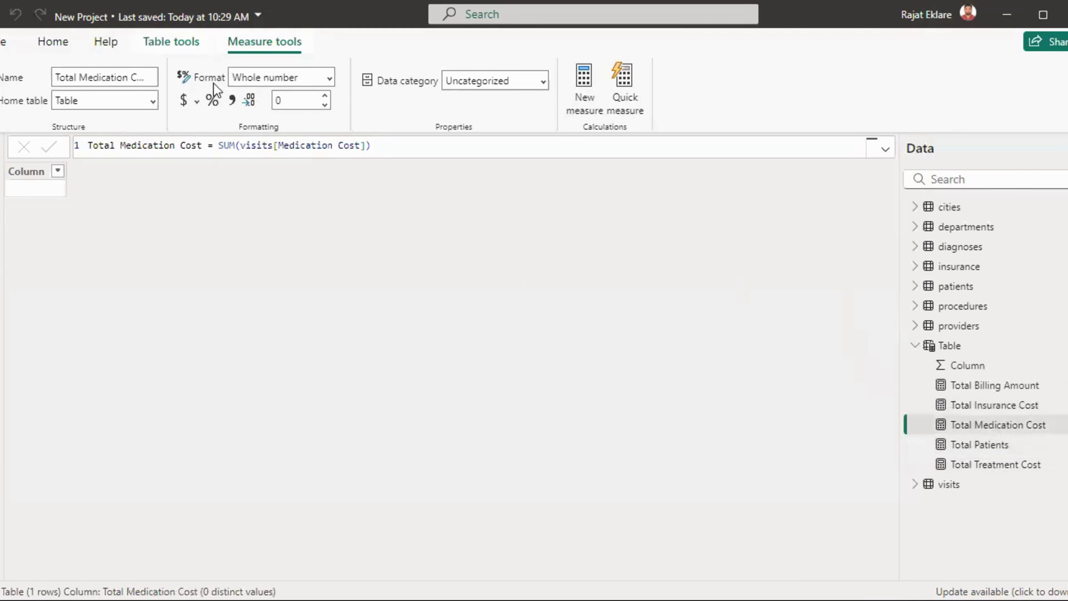
left_click(332, 78)
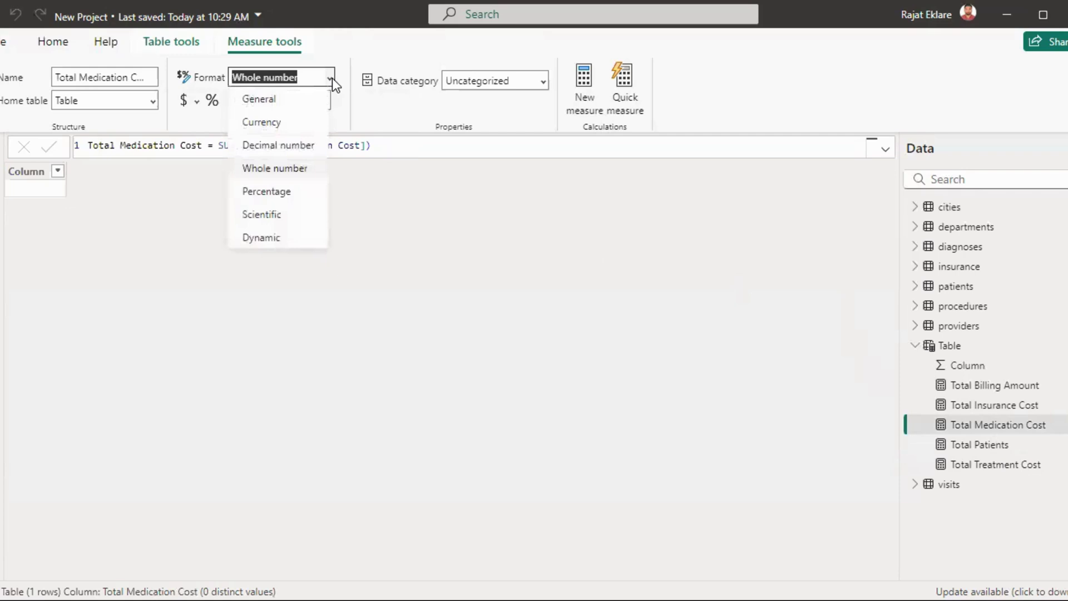
left_click(265, 123)
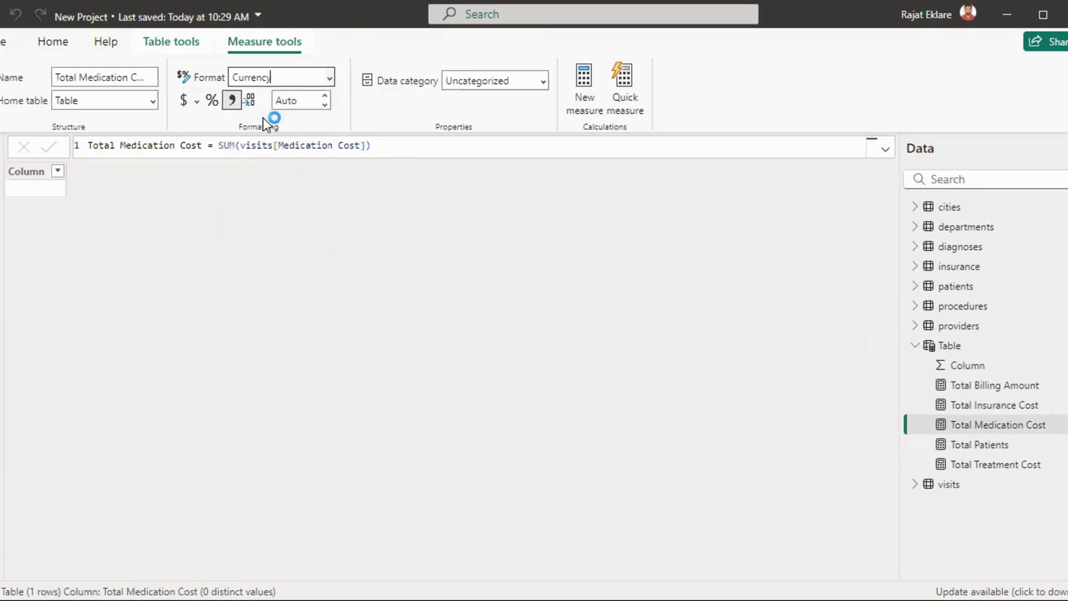
left_click(196, 99)
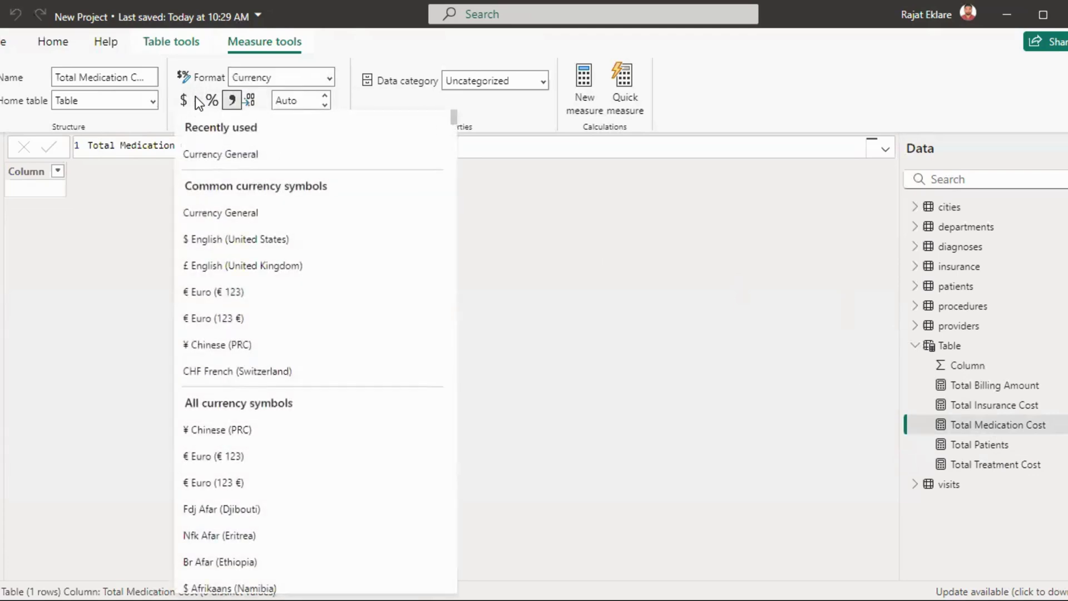
left_click(200, 276)
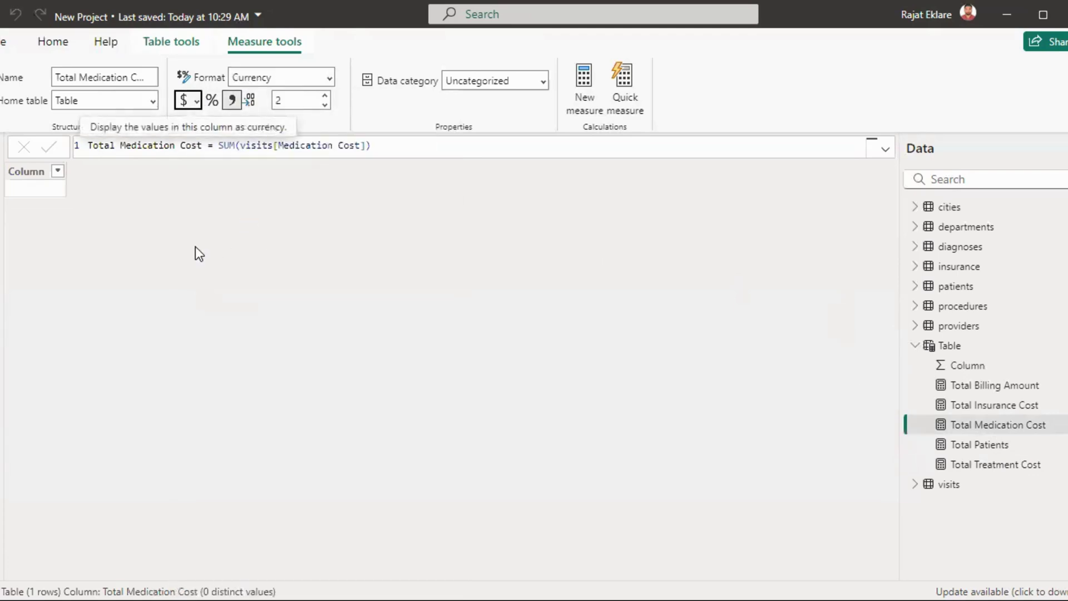
left_click(3, 146)
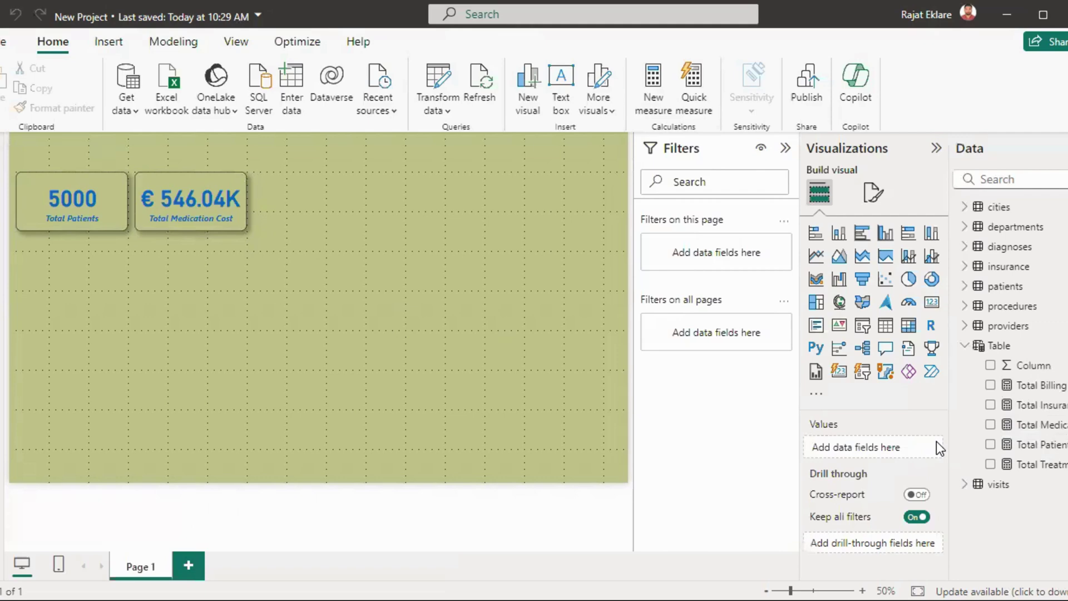
Step: Duplicate the Total Medication Cost card, place the copy beside it, and replace its field with Total Treatment Cost
left_click(197, 217)
key("ctrl+v")
left_click_drag(196, 213, 311, 216)
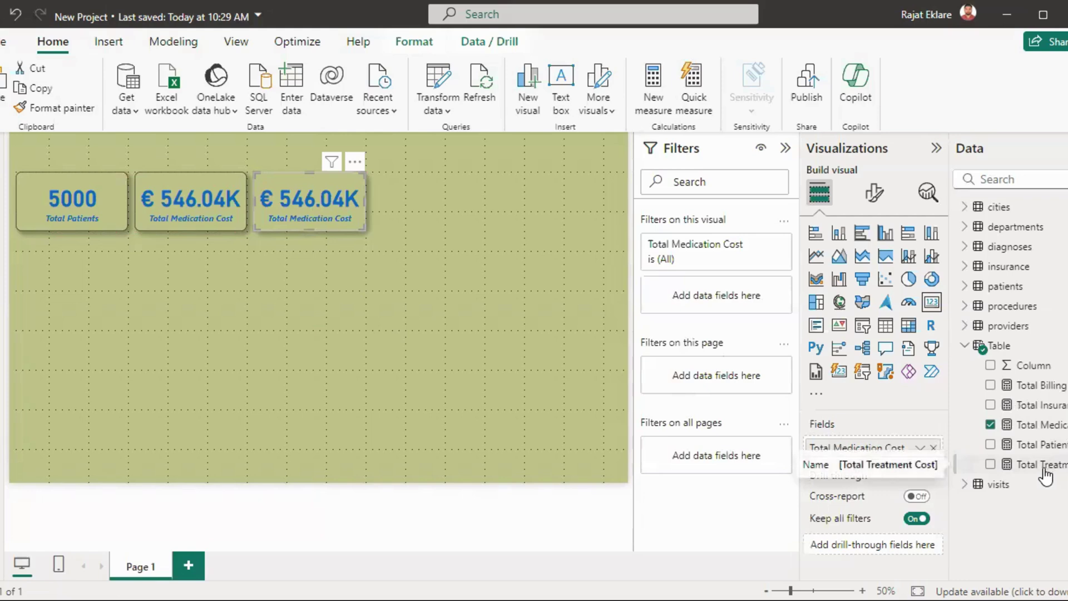
left_click(933, 447)
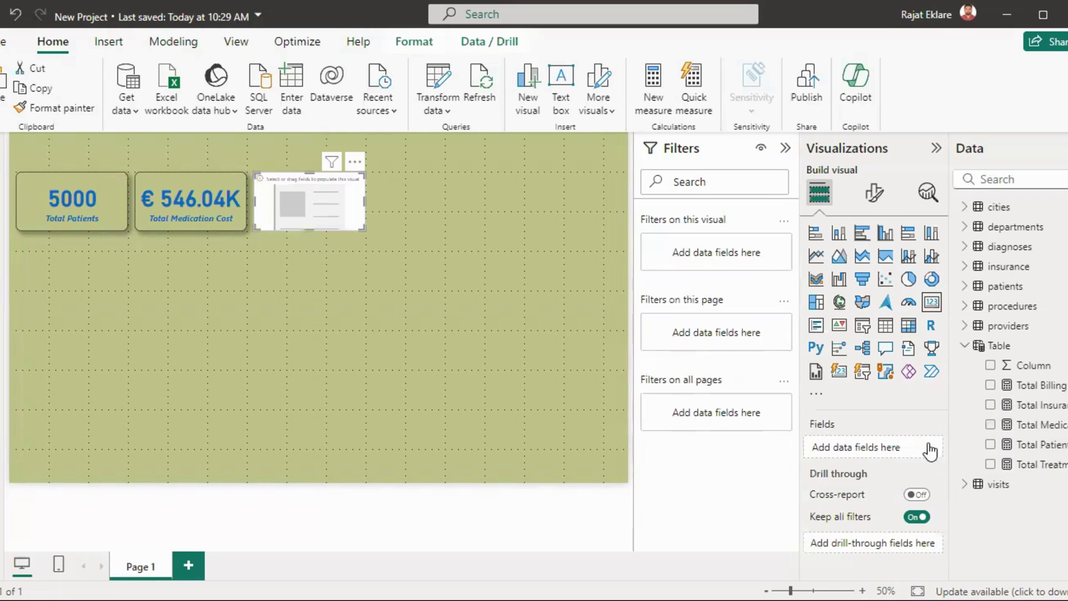
left_click_drag(930, 450, 917, 450)
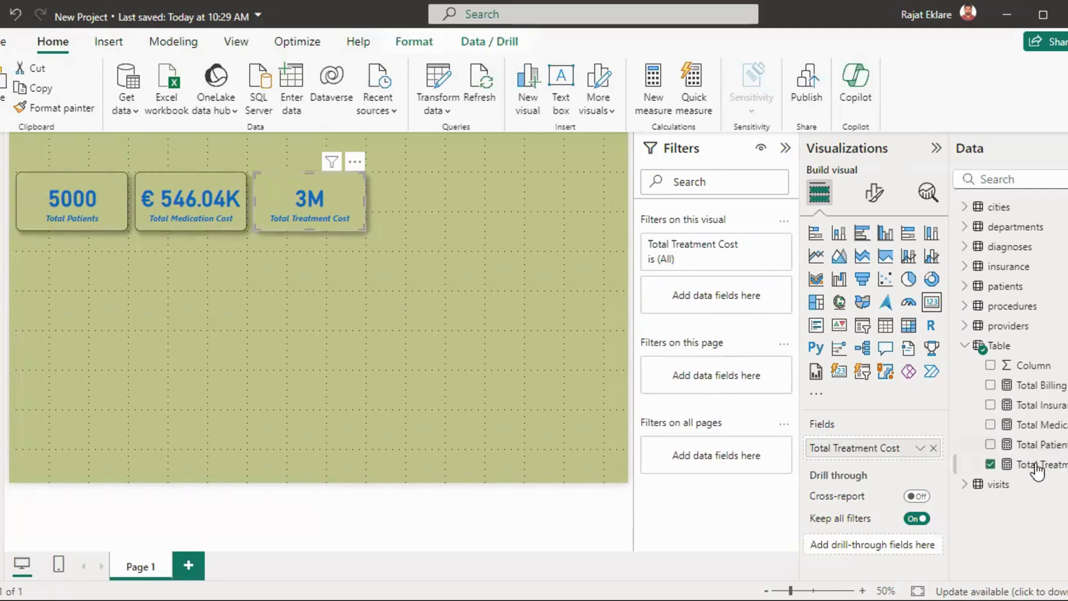
Step: Format the Total Treatment Cost measure as currency with the € Euro (€ 123) symbol
left_click(1018, 463)
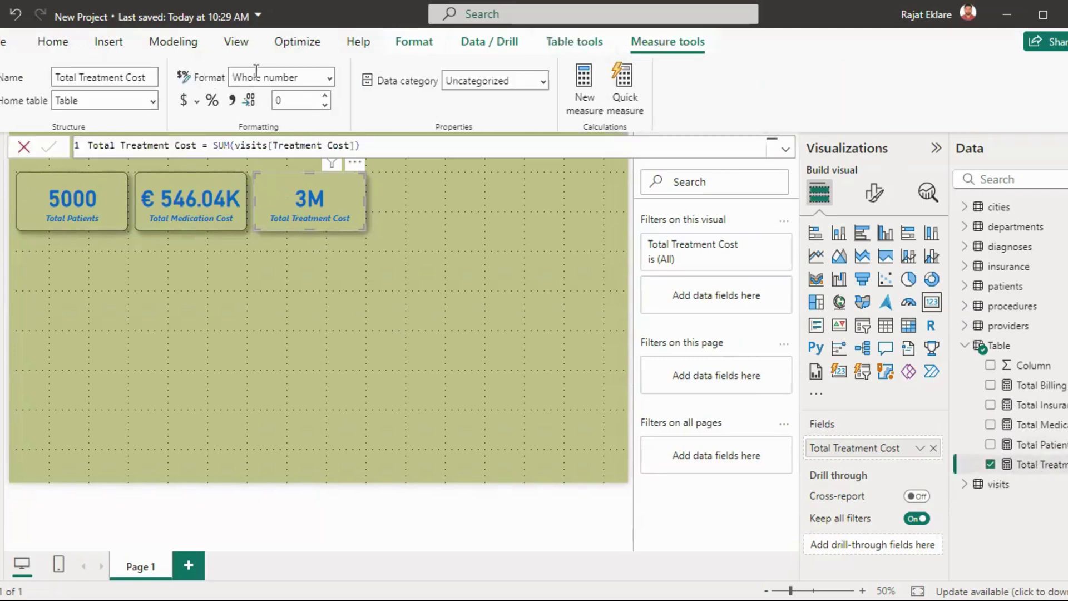
left_click(329, 77)
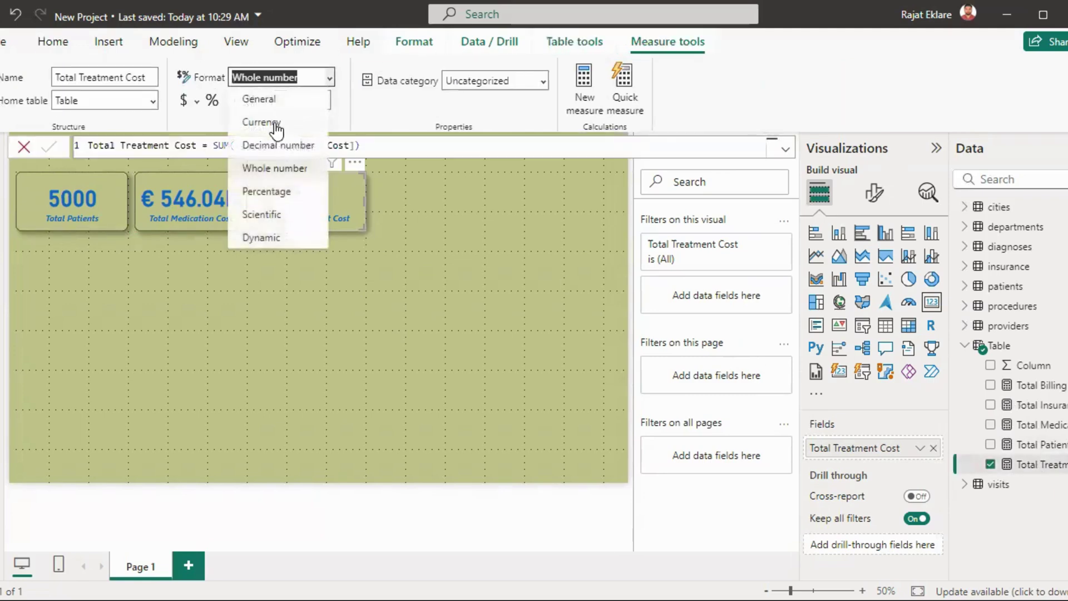
left_click(276, 123)
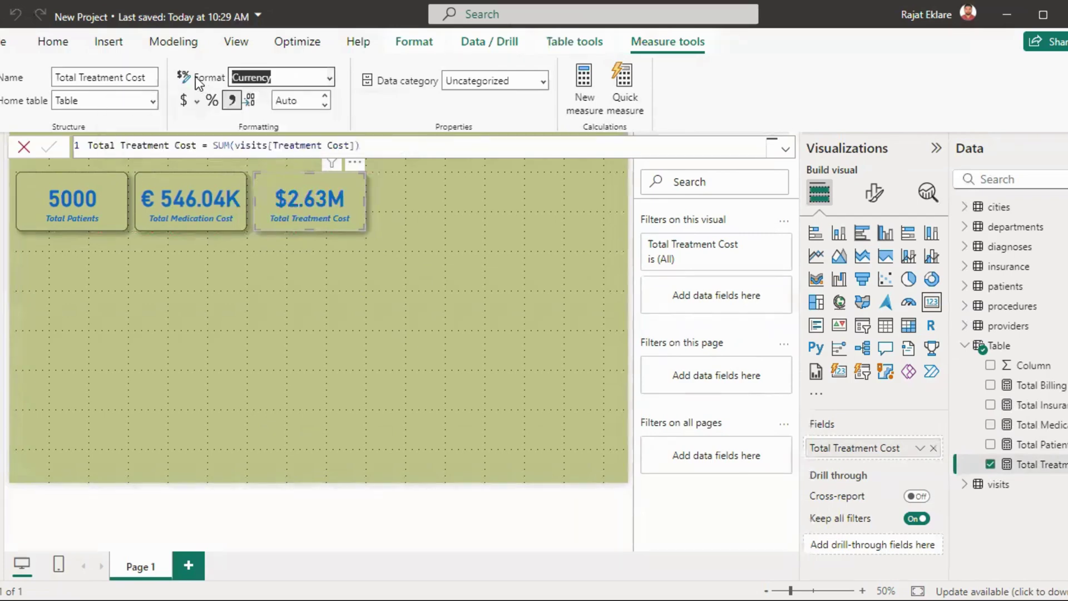
left_click(197, 101)
left_click(218, 288)
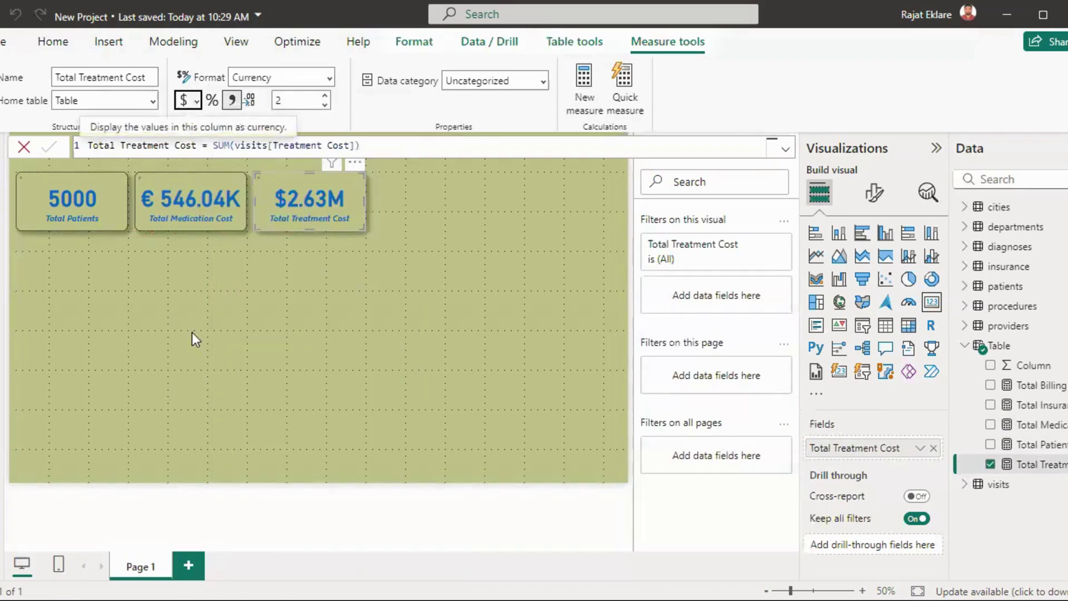
left_click(165, 358)
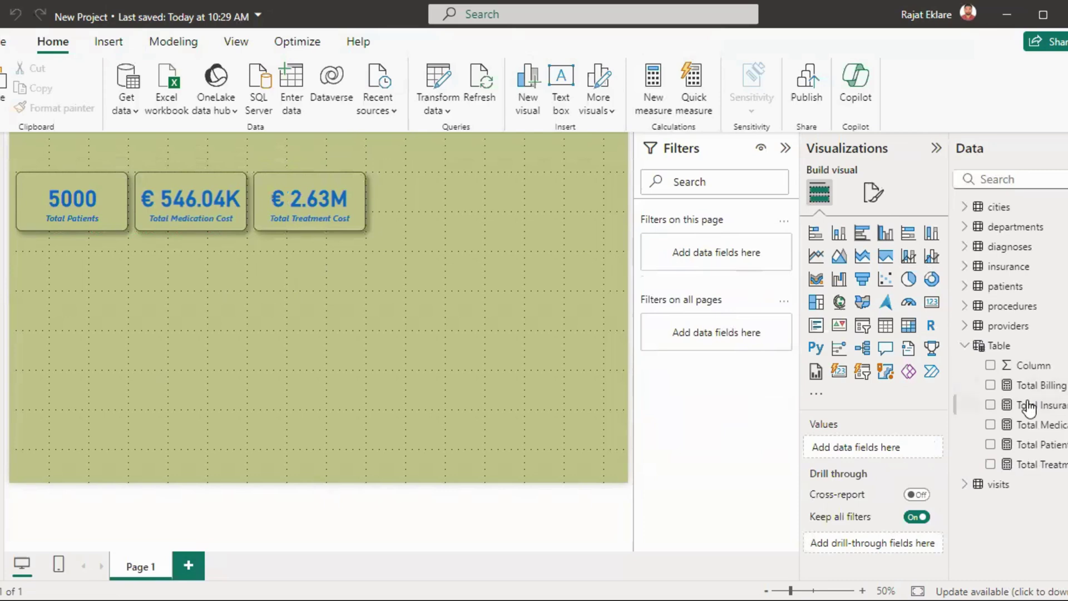
Step: Duplicate the Total Treatment Cost card, place the copy to its right, and replace its field with Total Insurance Cost
left_click(343, 207)
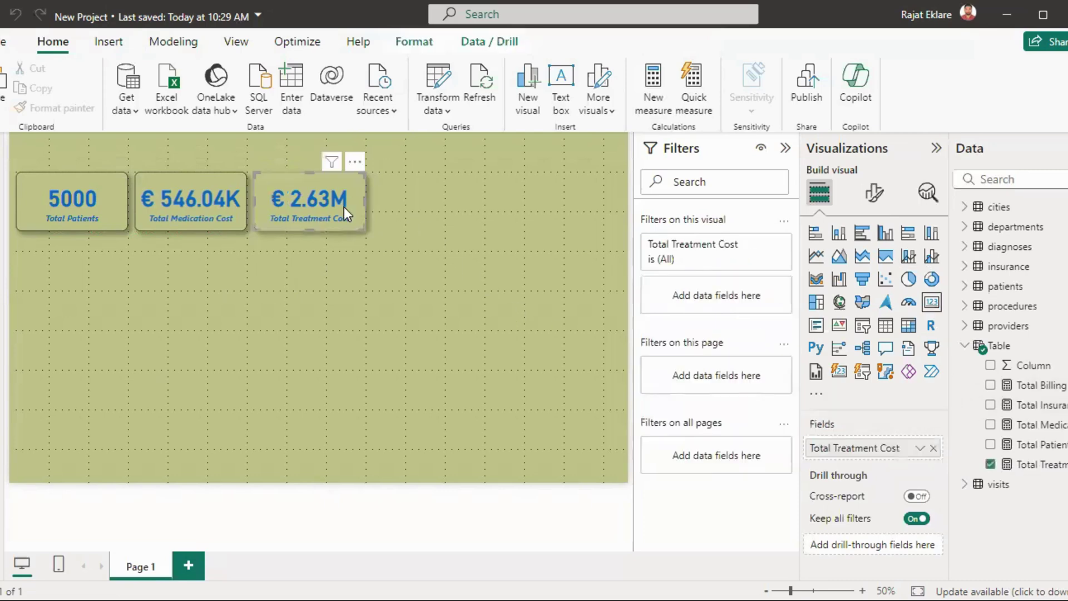
left_click_drag(344, 206, 466, 205)
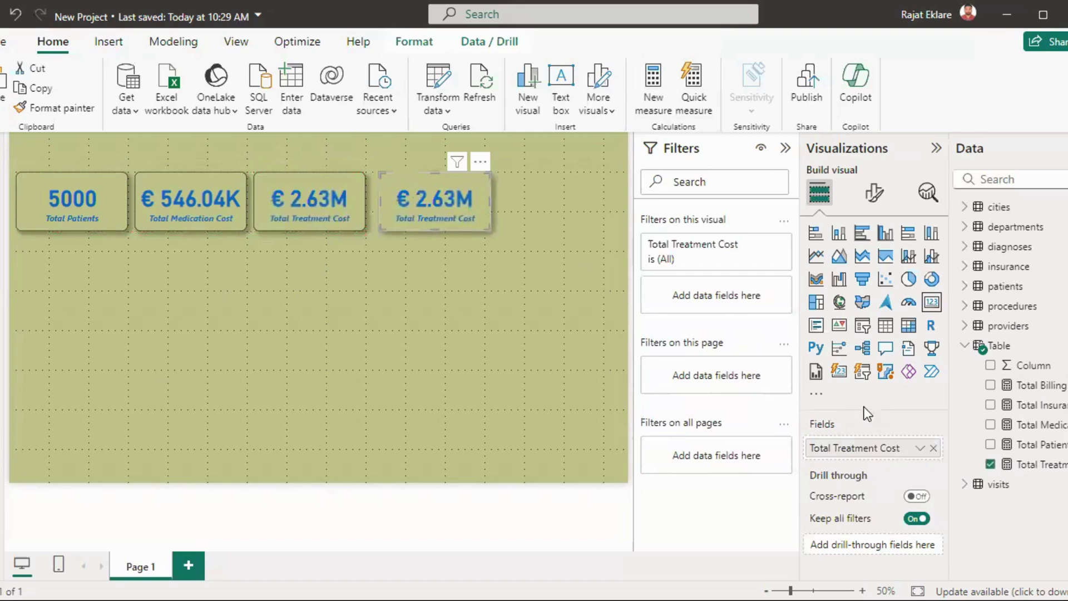
left_click(933, 448)
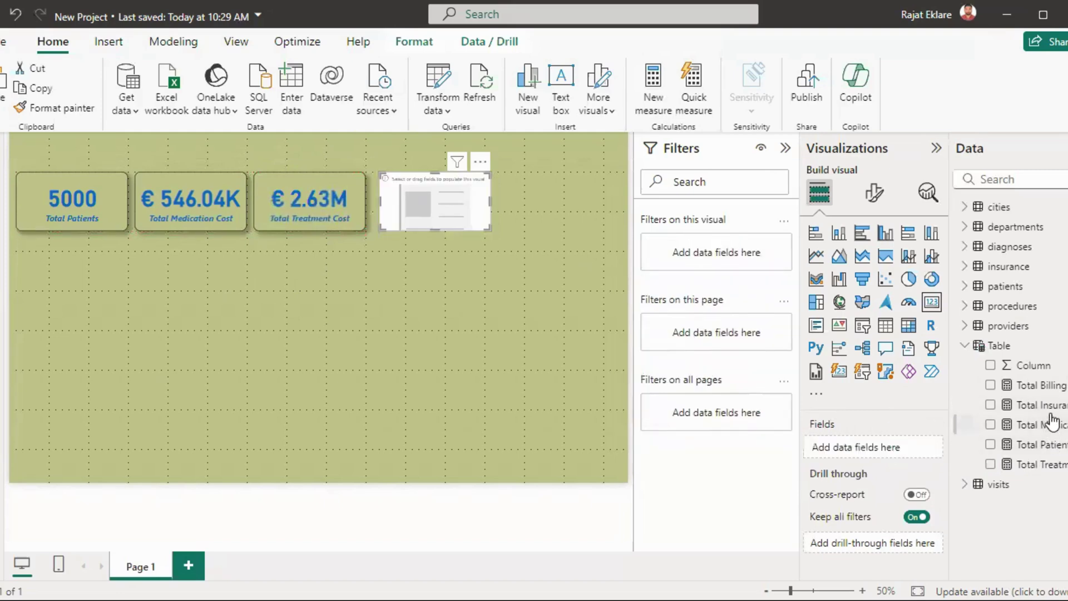
left_click_drag(1040, 409, 922, 446)
left_click(393, 282)
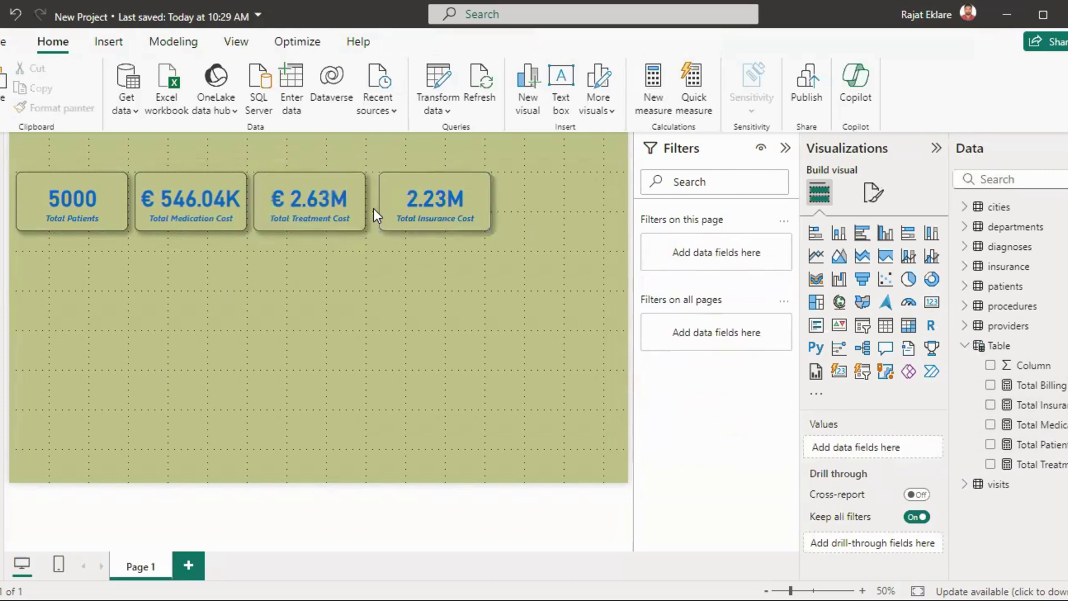
Step: Format the Total Insurance Cost measure as currency with the € Euro (€ 123) symbol
left_click(404, 205)
left_click(1035, 405)
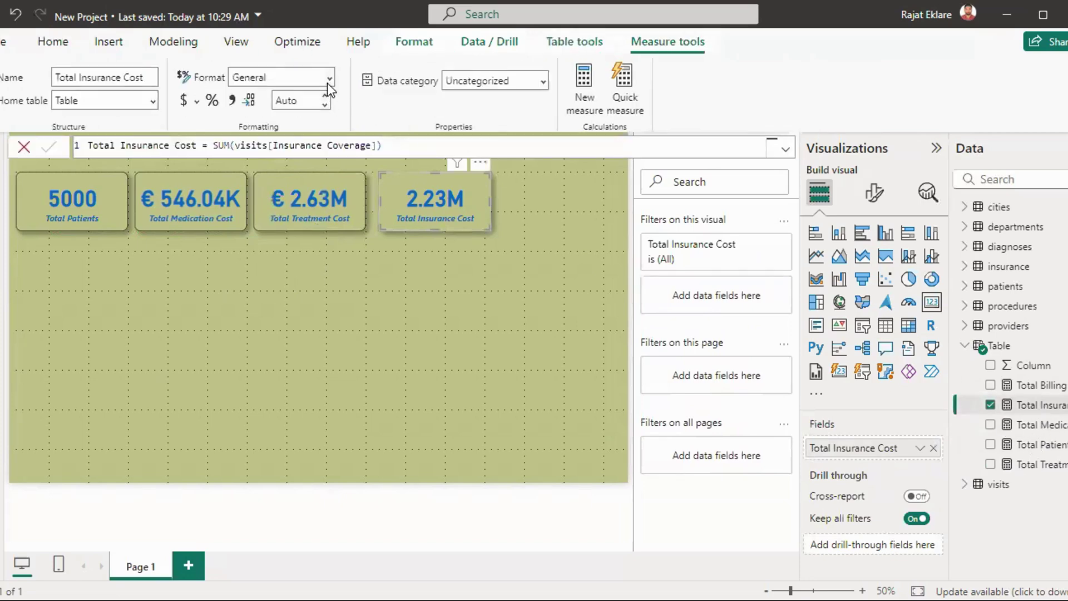
left_click(328, 82)
left_click(267, 124)
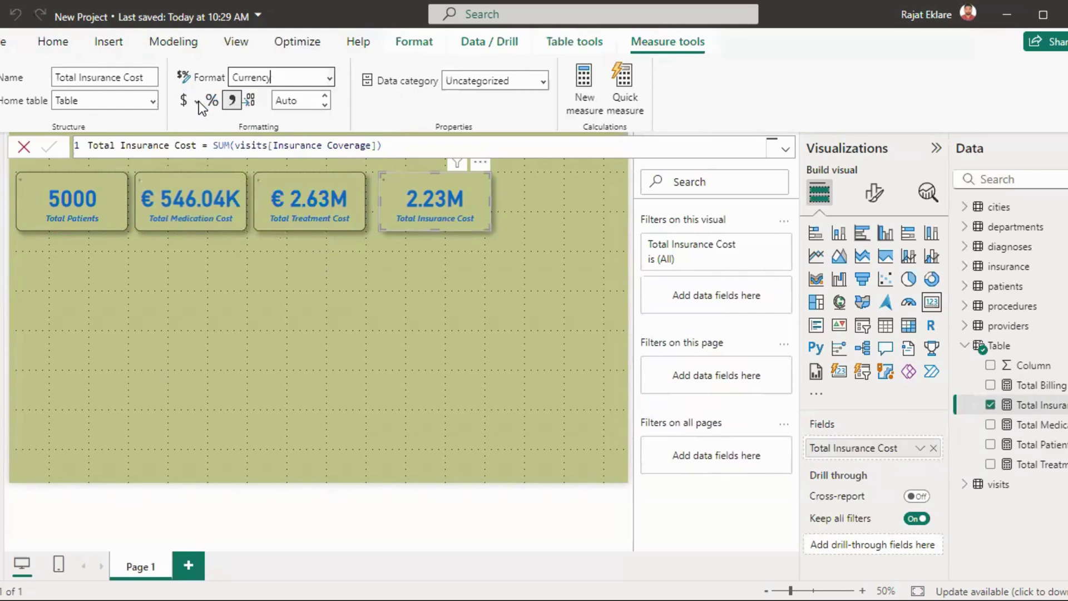
left_click(197, 101)
left_click(229, 293)
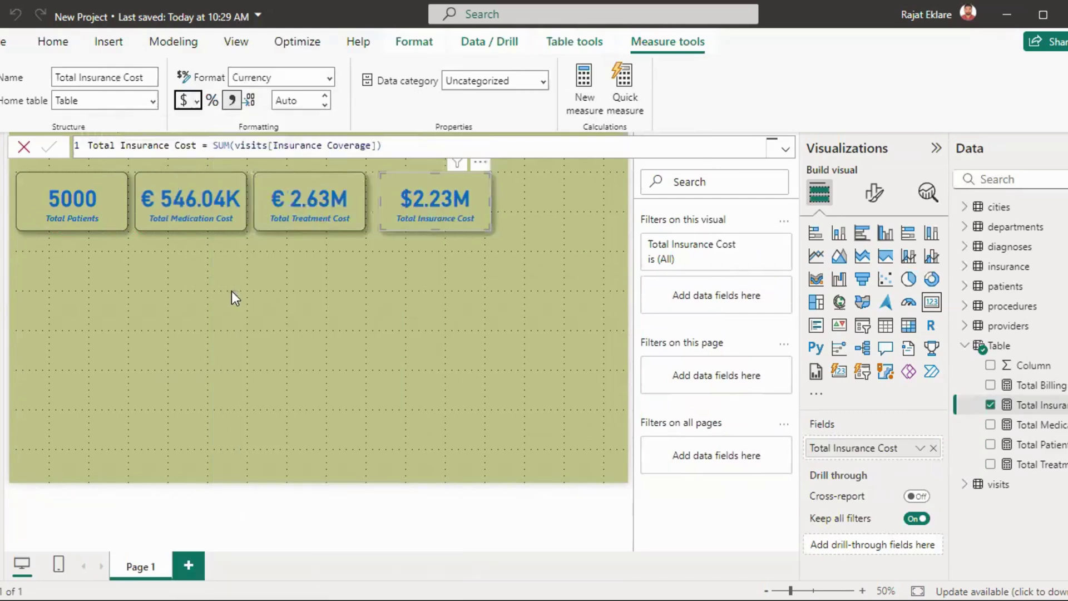
Step: Move the Total Insurance Cost card closer to the Total Treatment Cost card to match the spacing of the other cards
left_click(214, 332)
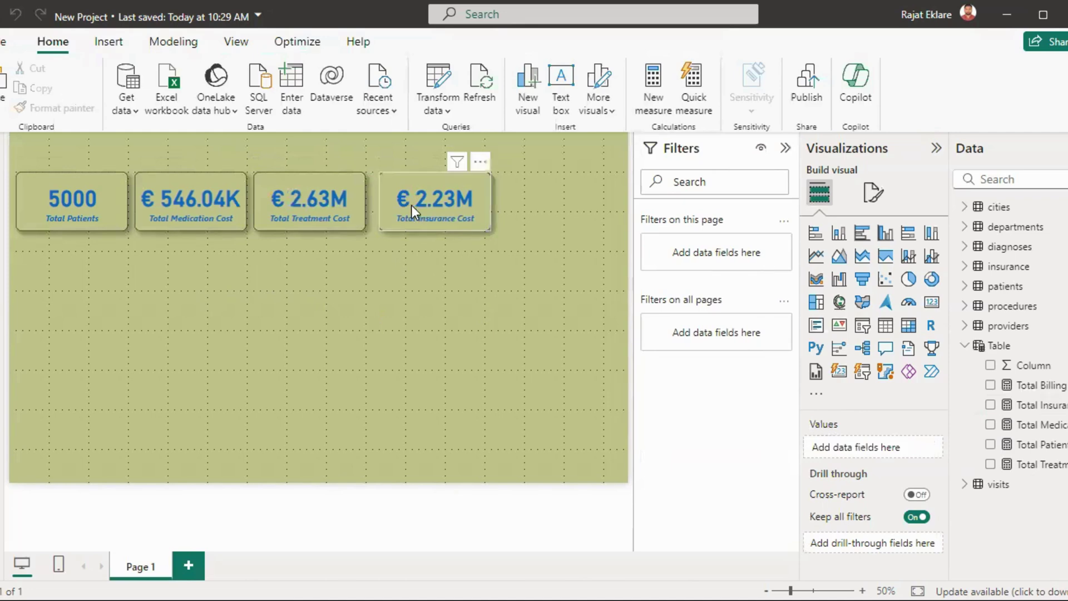
left_click_drag(408, 205, 409, 207)
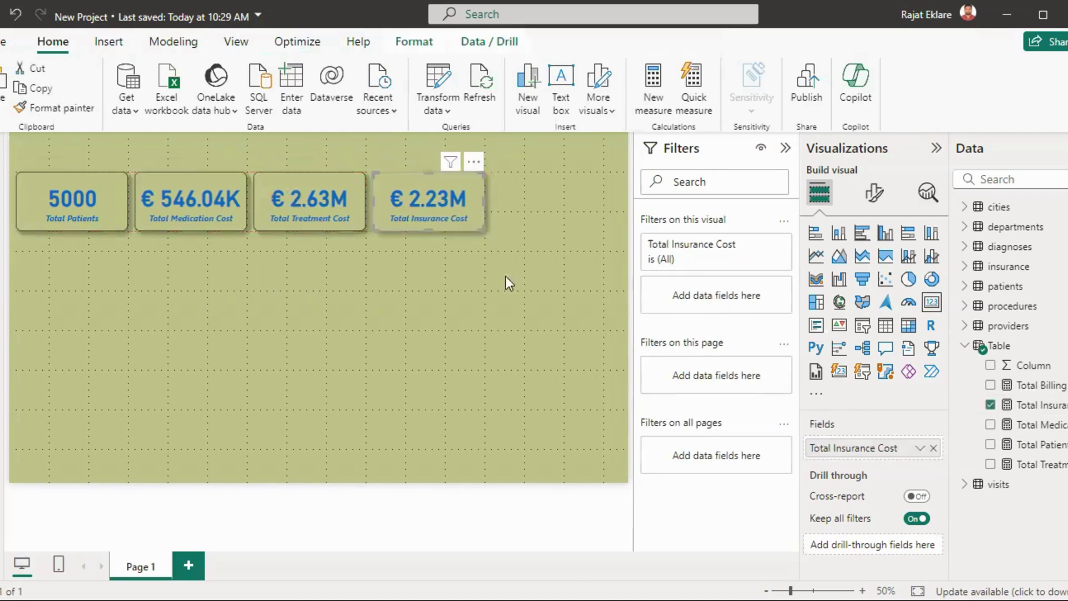
left_click(513, 303)
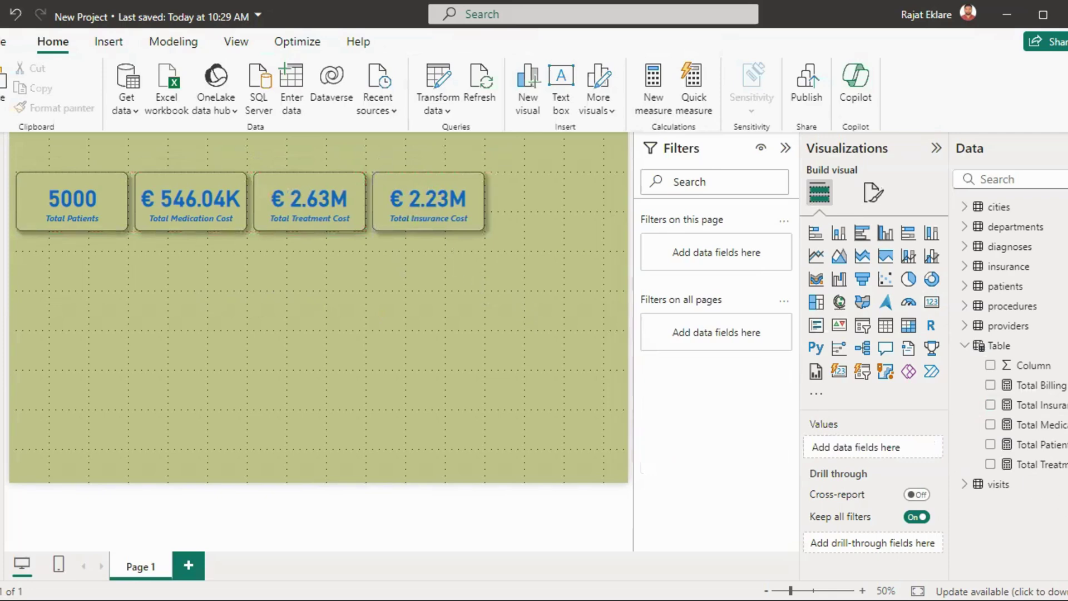
Step: Duplicate the Total Insurance Cost card, place the copy to its right, and replace its field with Total Billing Amount
left_click(459, 203)
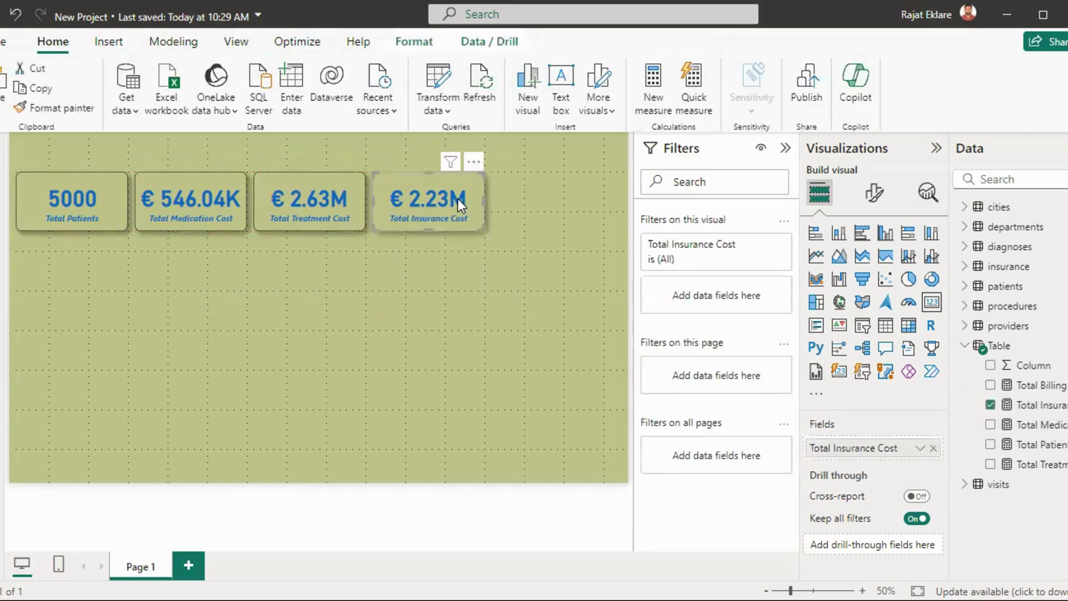
key("ctrl+c")
key("ctrl+v")
left_click_drag(459, 198, 570, 198)
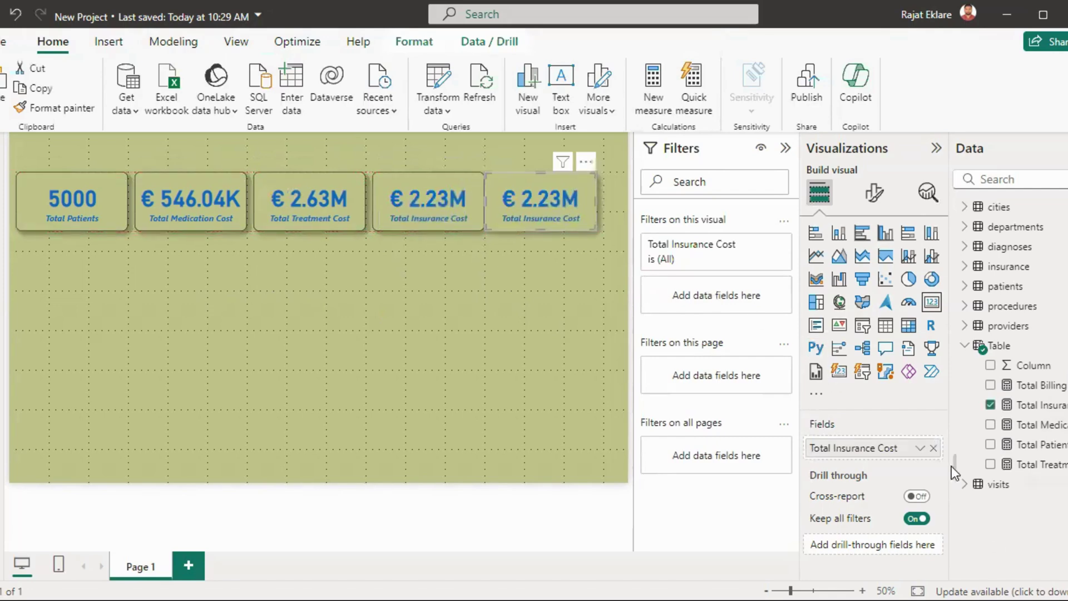
left_click(934, 448)
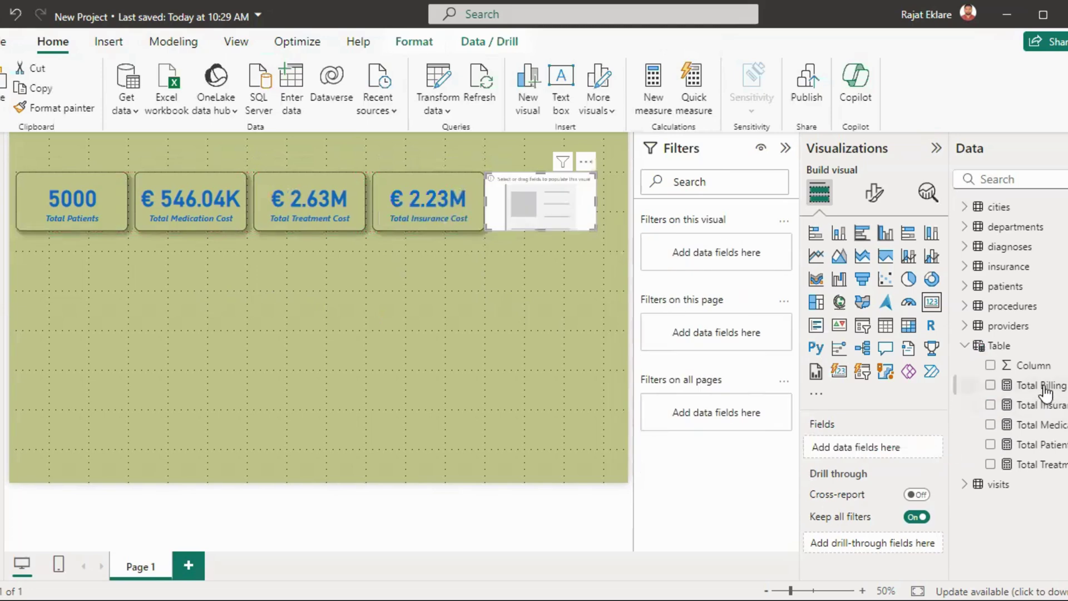
left_click_drag(1046, 392, 886, 449)
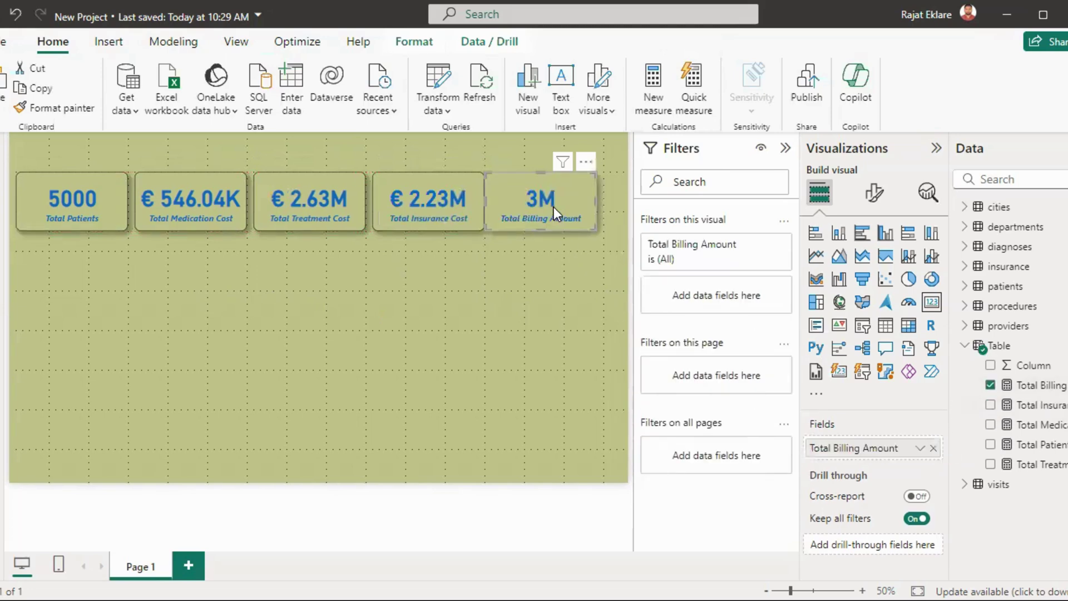
left_click_drag(553, 207, 559, 207)
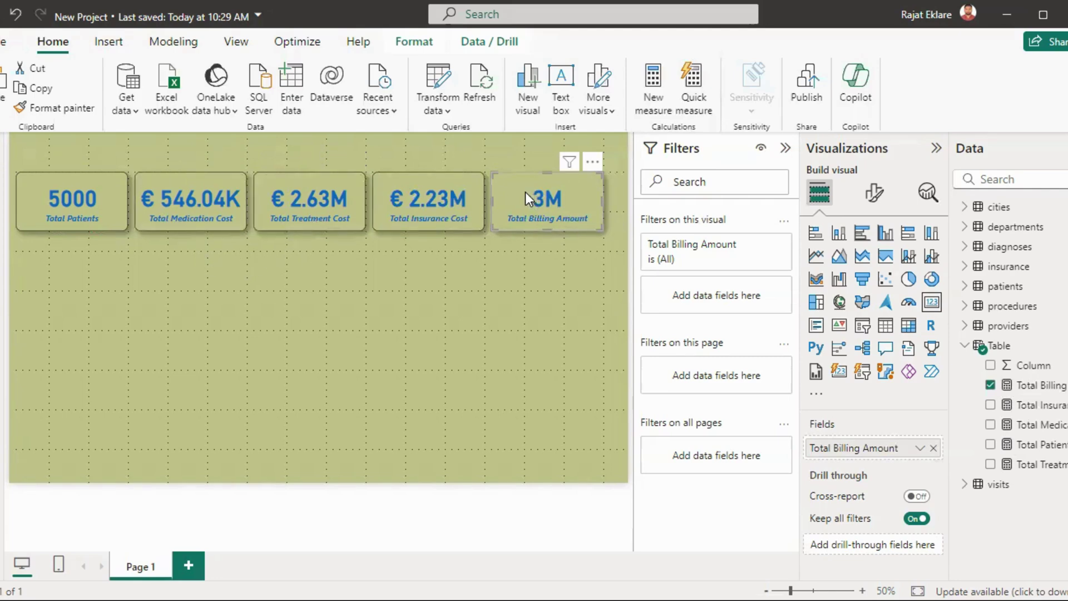
Step: Format the Total Billing Amount measure as currency with the € Euro (€ 123) symbol
left_click(1018, 385)
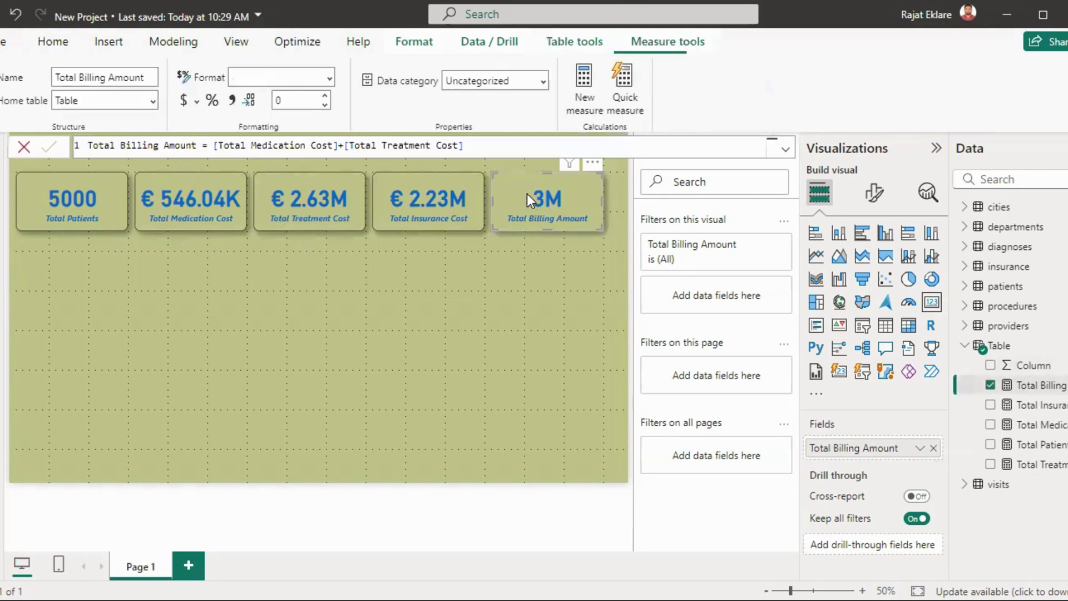
left_click(324, 73)
left_click(329, 78)
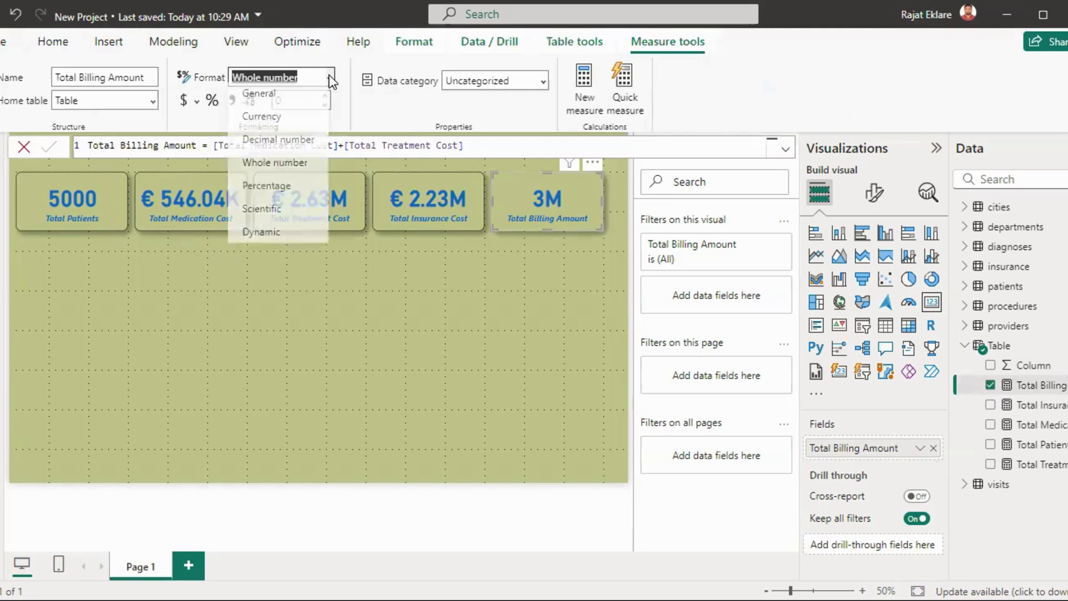
left_click(272, 127)
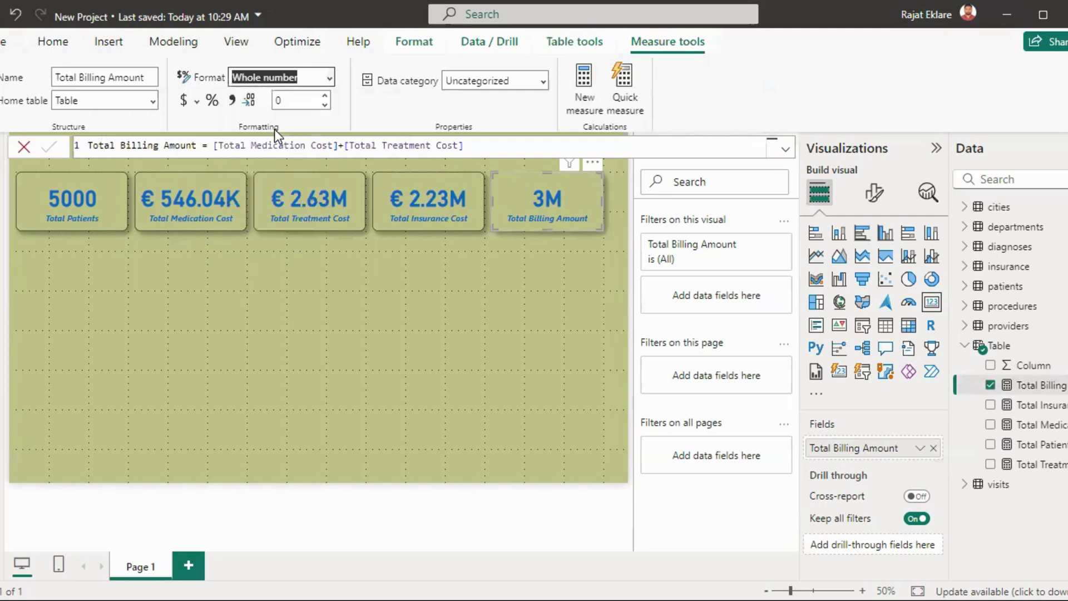
left_click(197, 101)
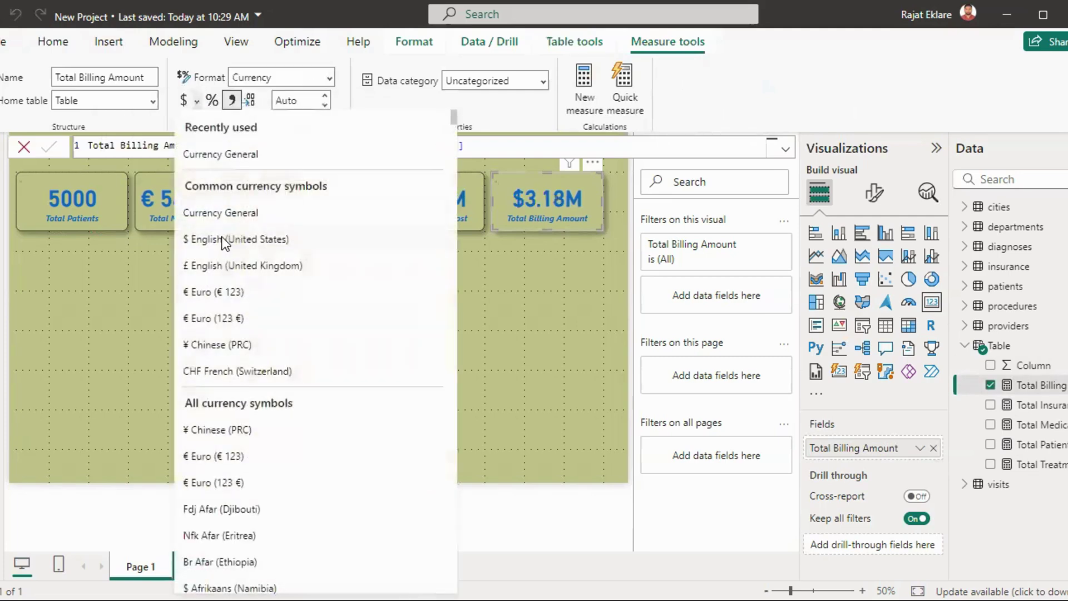
left_click(225, 291)
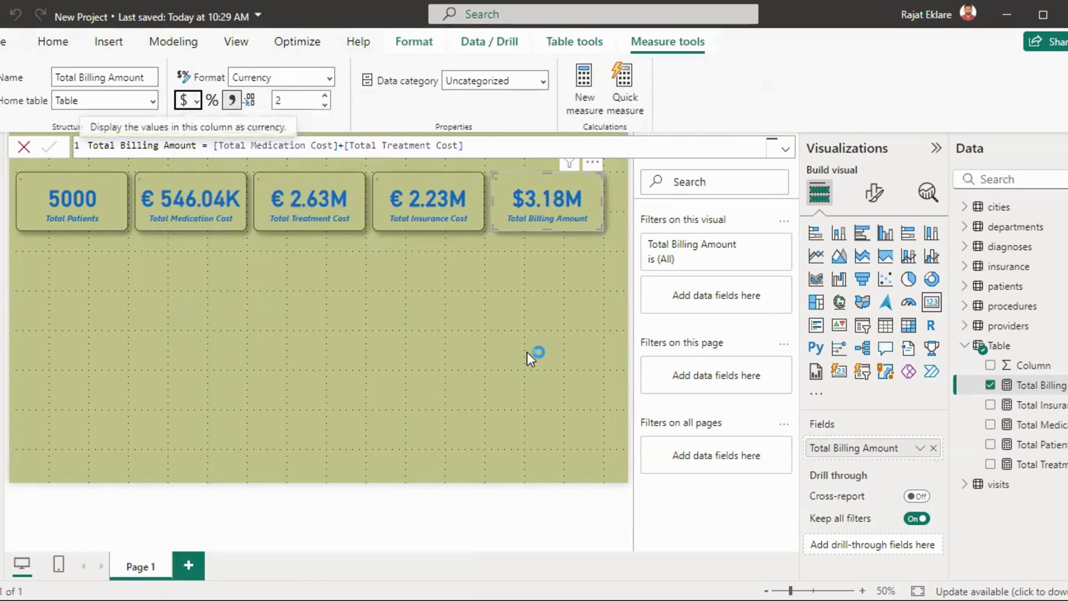
Step: Shift the Total Billing Amount card toward the canvas's right edge and the Total Patients card toward its left edge
left_click_drag(542, 214, 560, 215)
left_click(561, 305)
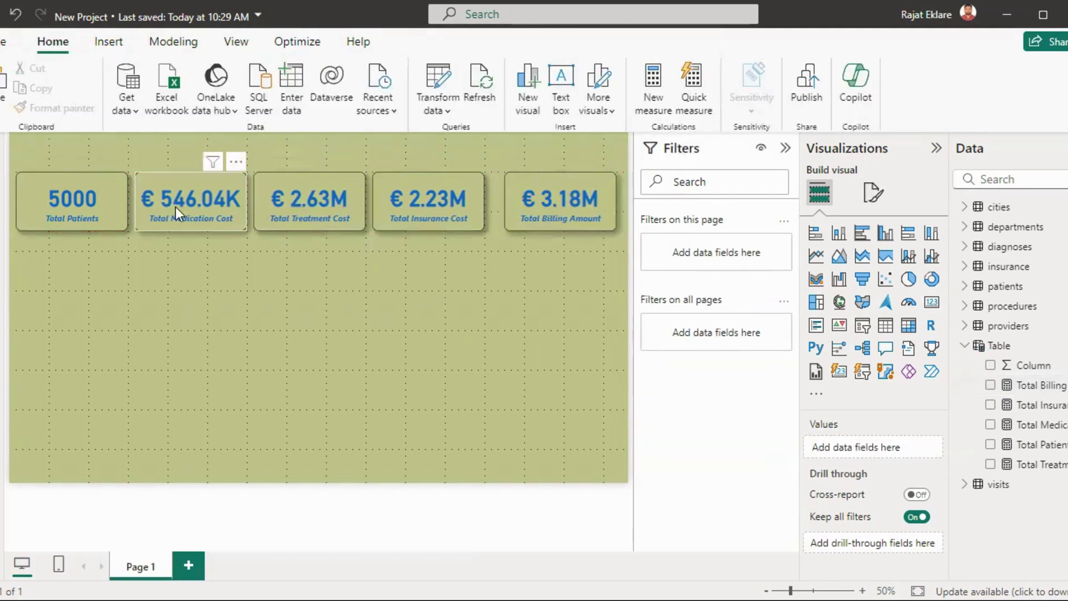
left_click_drag(104, 198, 98, 198)
left_click_drag(597, 199, 599, 202)
key("Left")
key("Left")
key("Left")
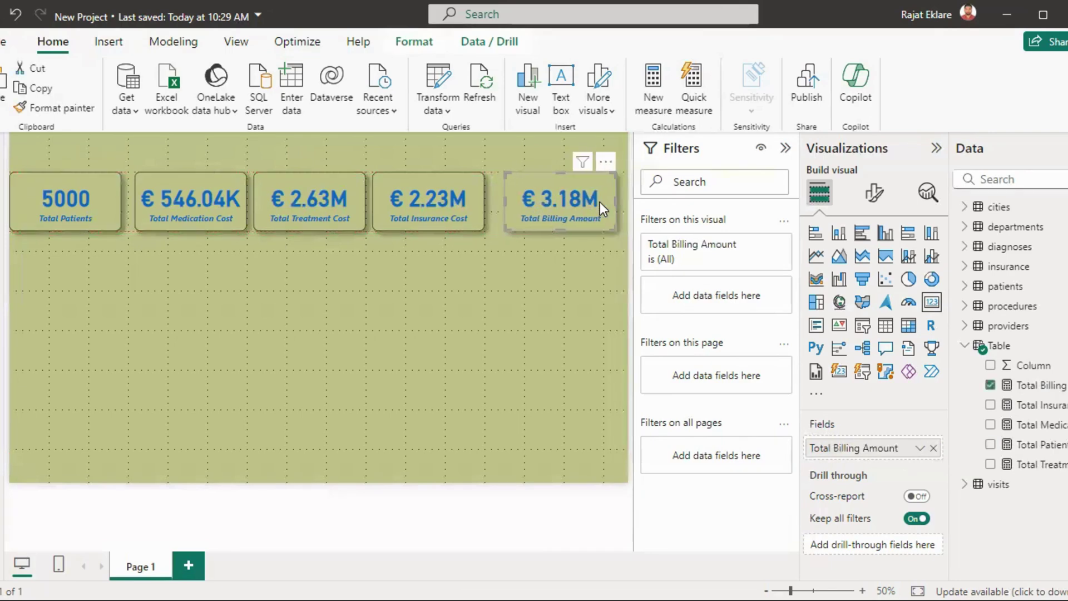
Step: Nudge the Total Patients card slightly in from the canvas's left edge and the Total Billing Amount card closer to the right edge
left_click(53, 192)
key("Right")
key("Right")
key("Right")
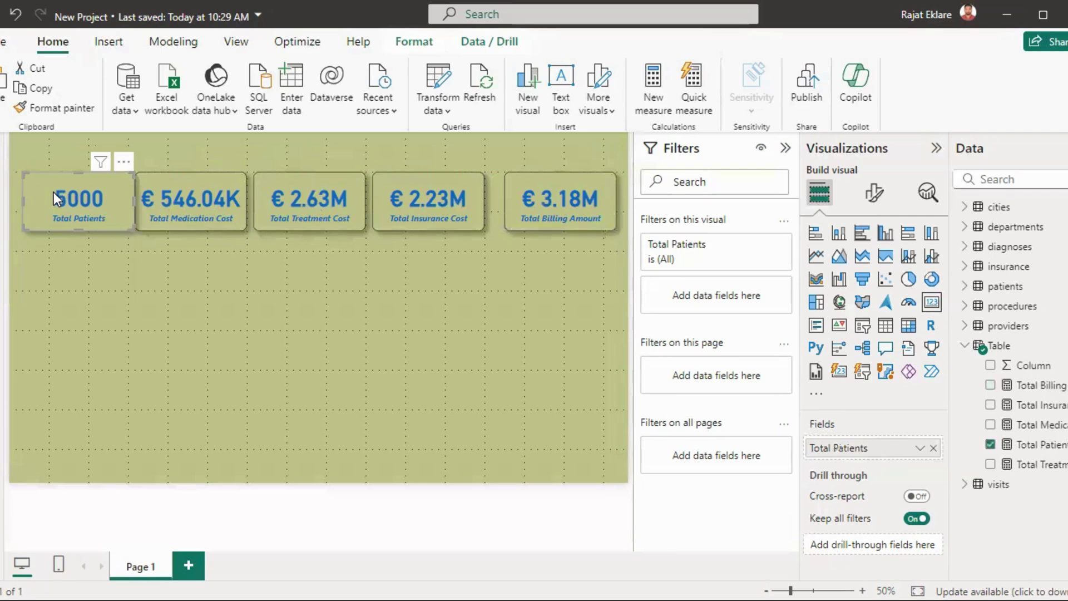
key("Left")
key("Left")
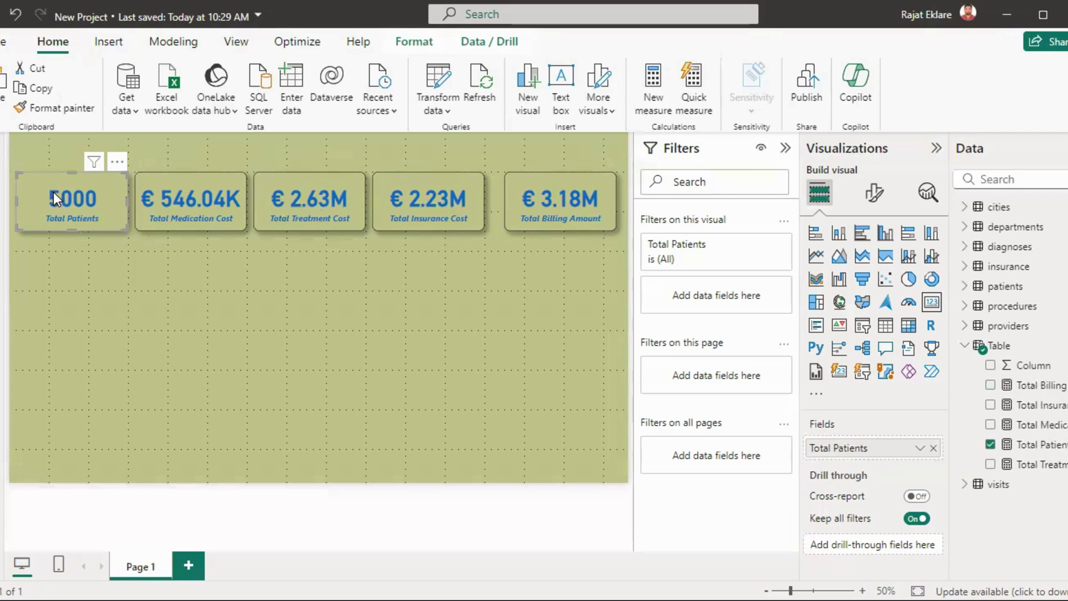
left_click(584, 220)
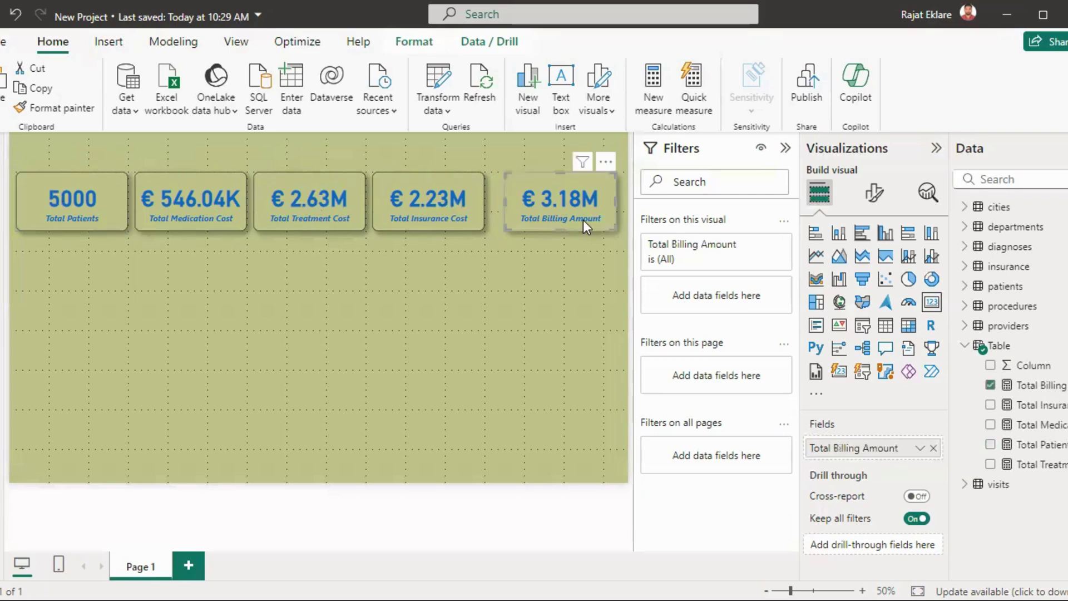
left_click(553, 309)
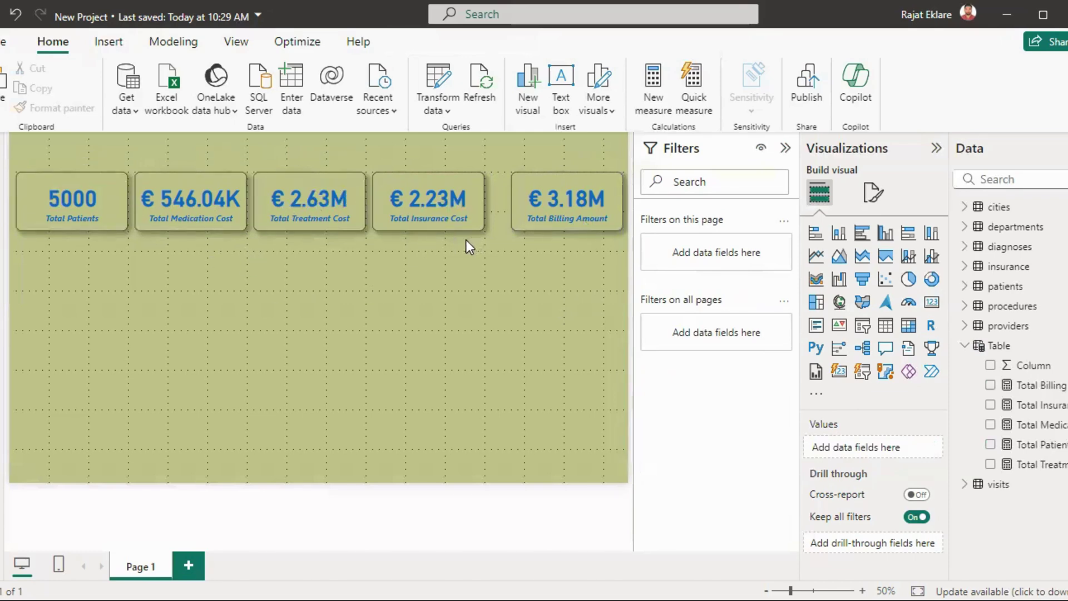
left_click(45, 211)
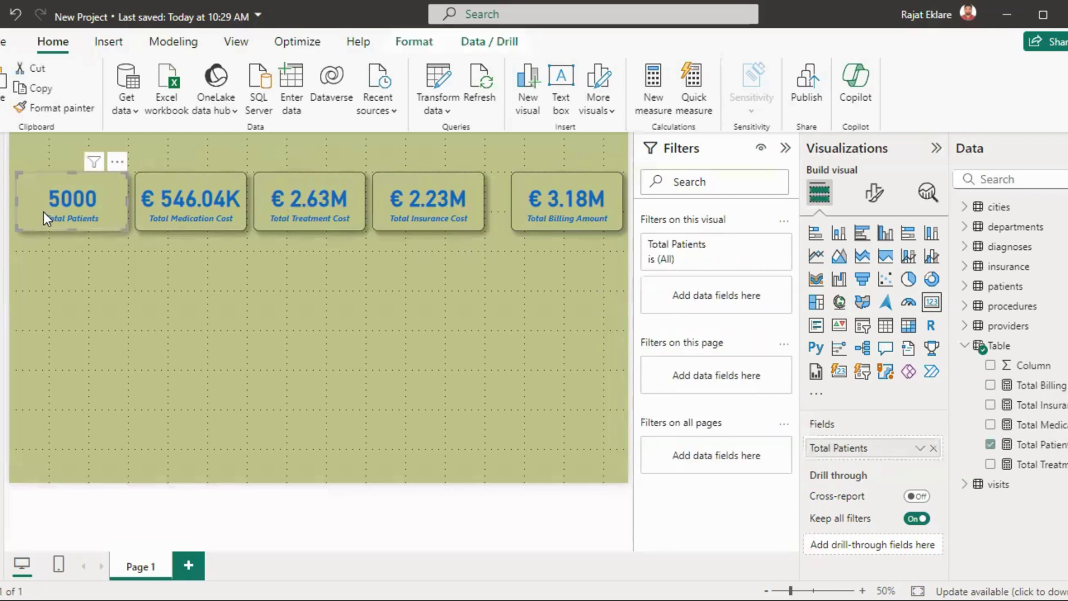
left_click(134, 301)
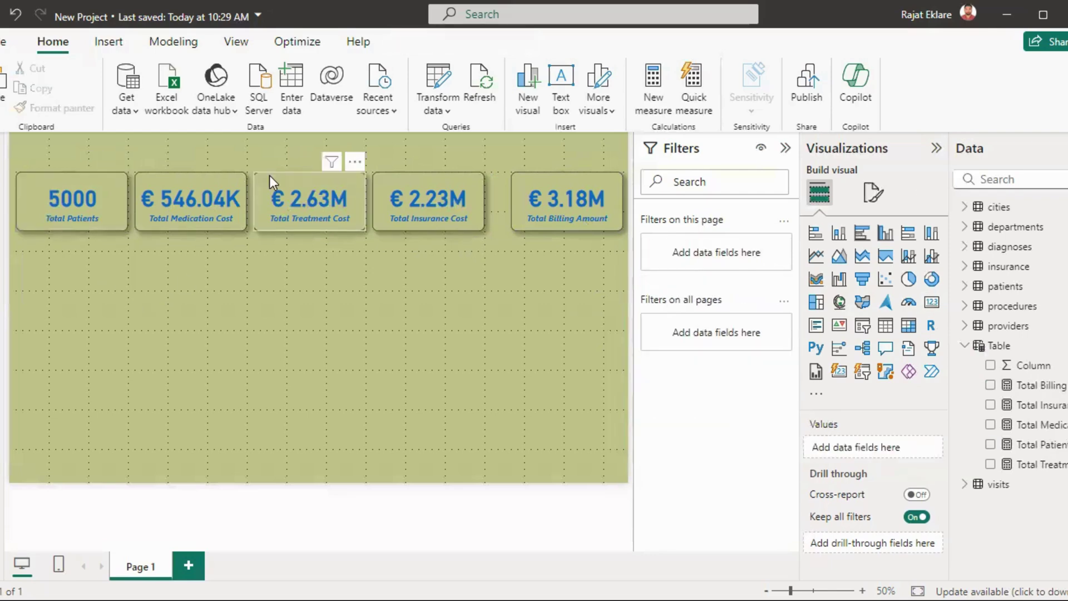
left_click(236, 42)
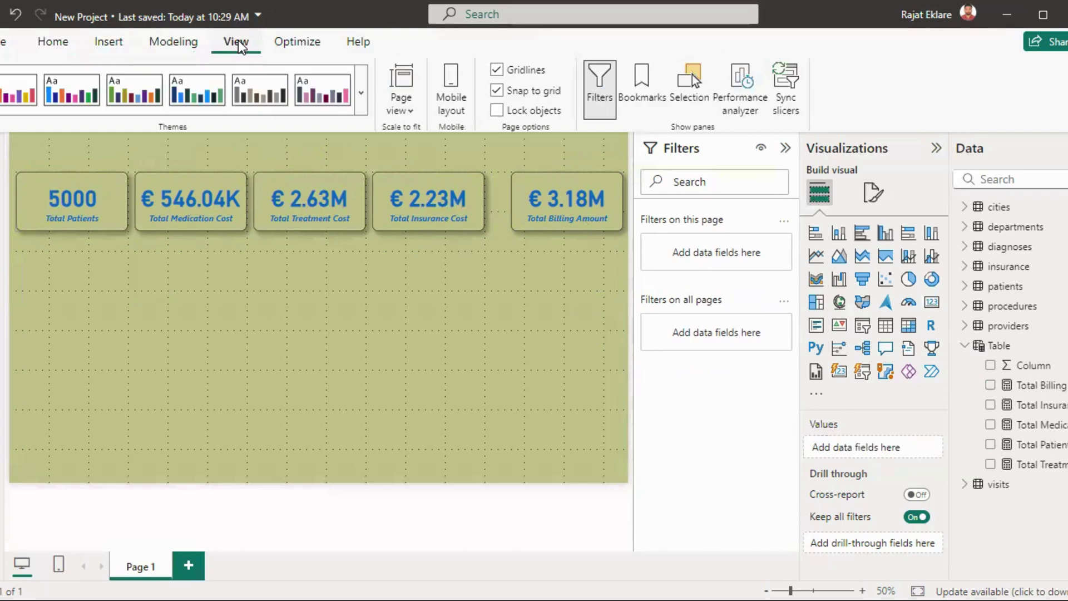
left_click(187, 41)
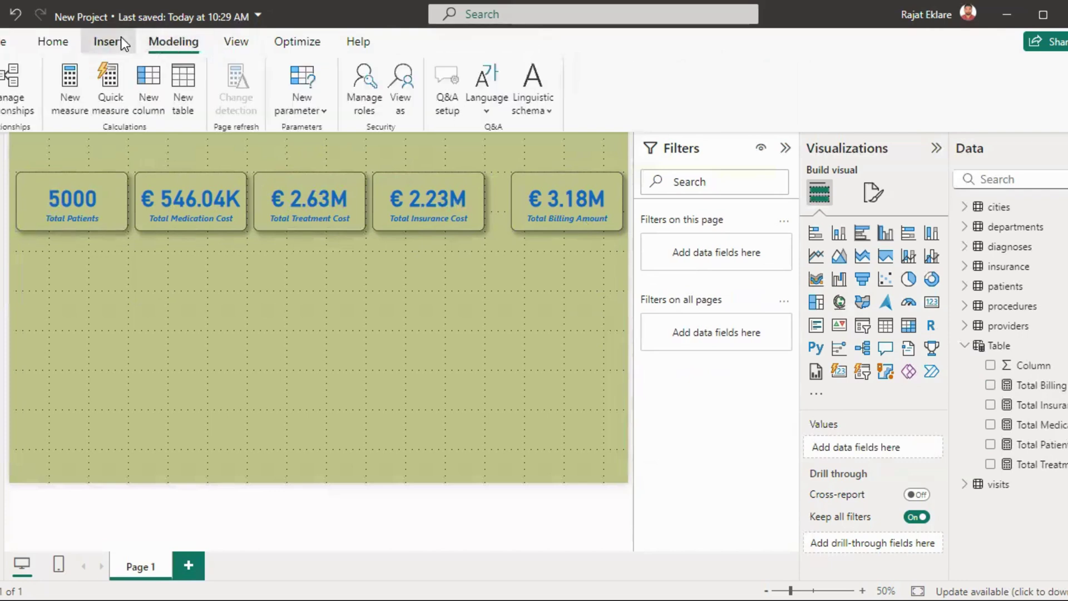
left_click(115, 43)
left_click(66, 42)
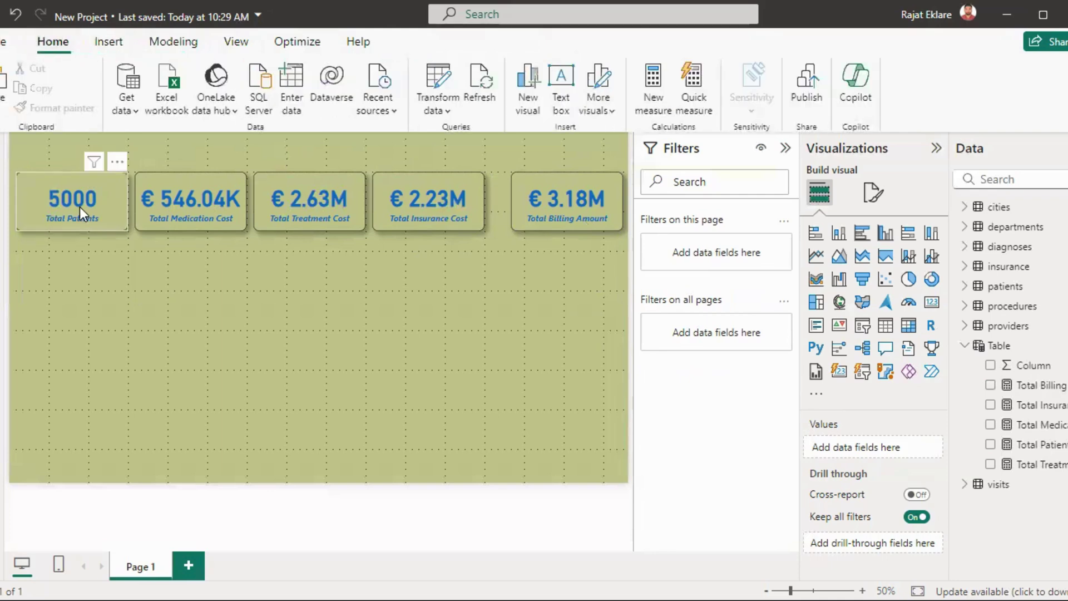
Step: Select all five cards and distribute them horizontally across the canvas
left_click(78, 206)
left_click(148, 205, "ctrl")
left_click(306, 207, "ctrl")
left_click(456, 206, "ctrl")
left_click(525, 191, "ctrl")
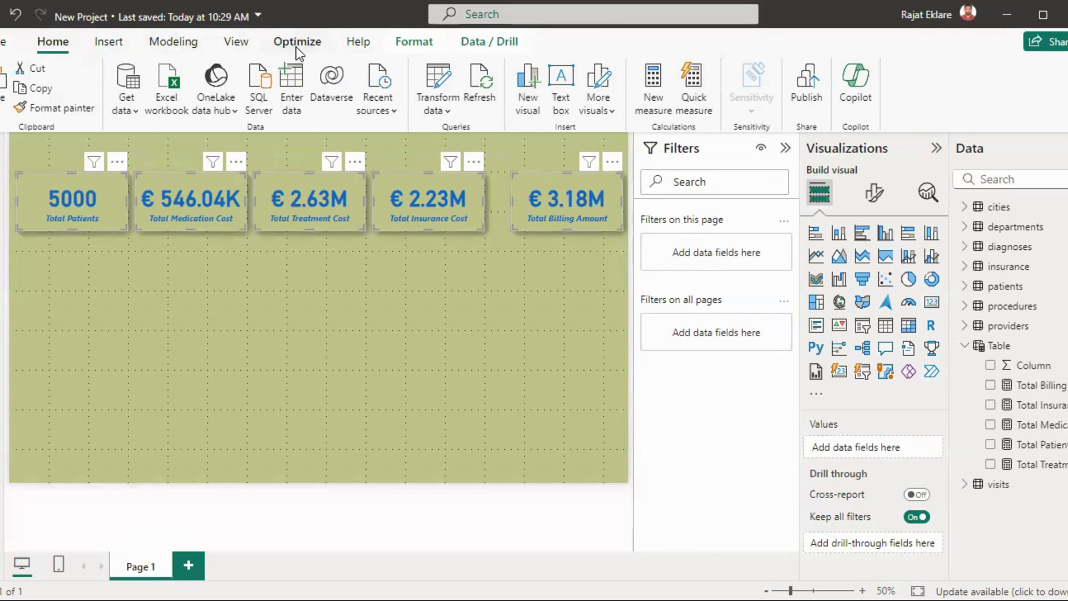
left_click(412, 43)
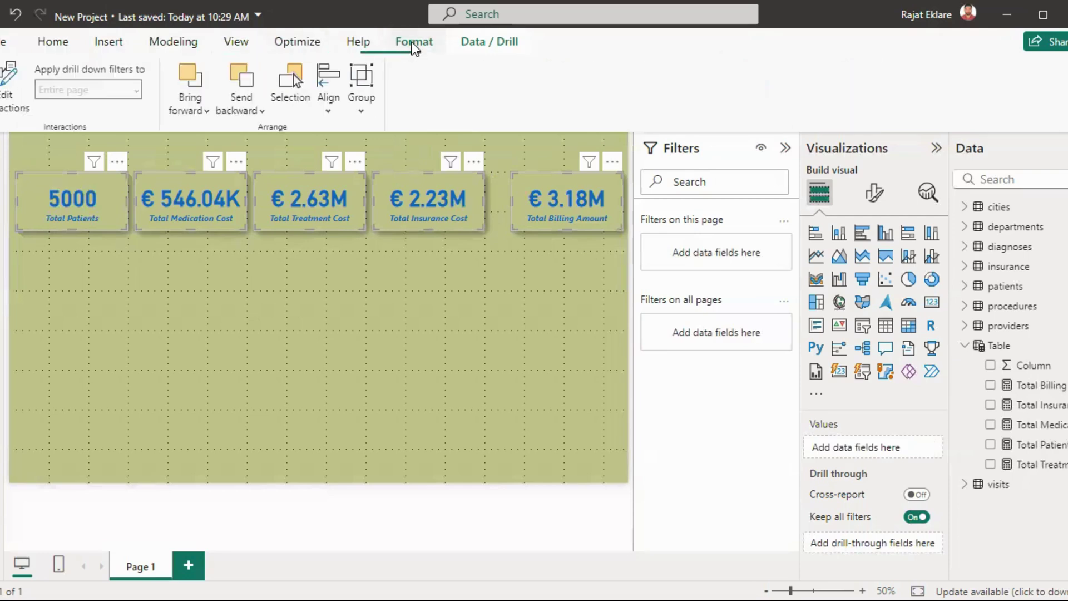
left_click(334, 111)
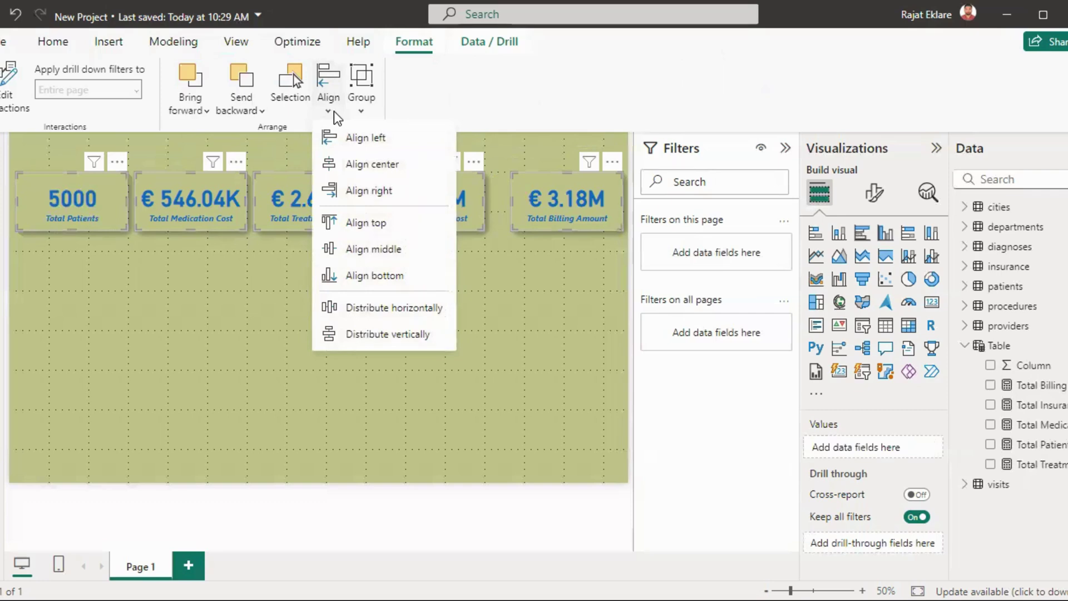
left_click(388, 309)
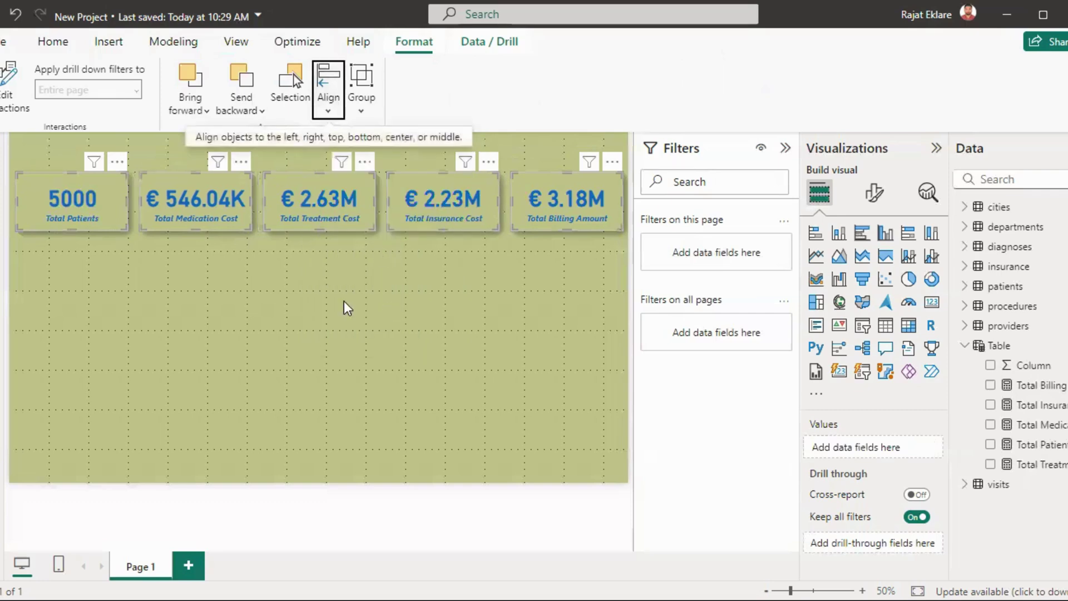
left_click(168, 270)
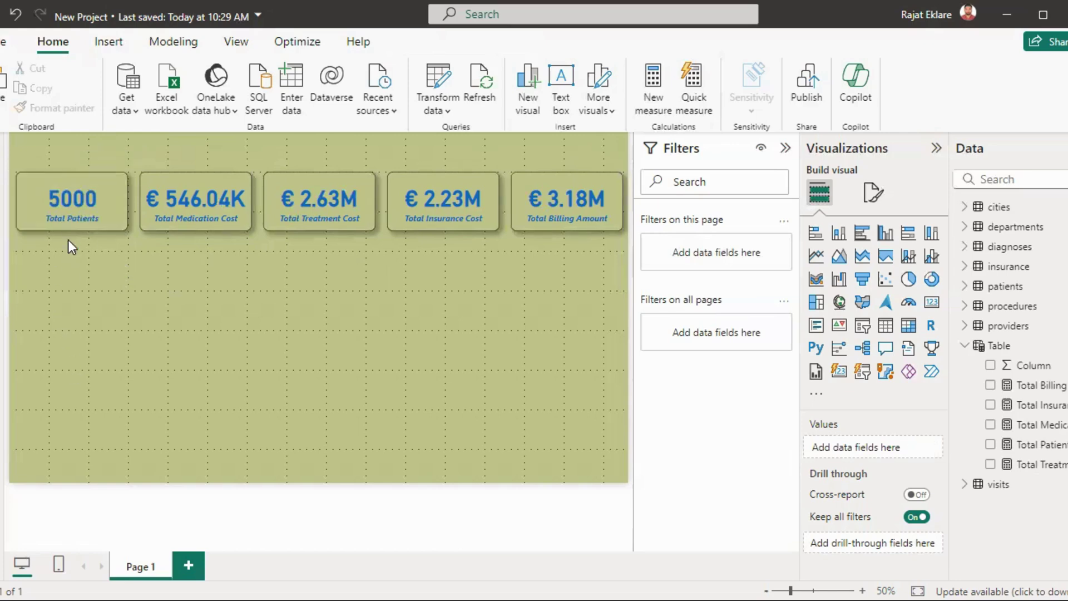
Step: Select all five cards again and combine them into one group
left_click(68, 206)
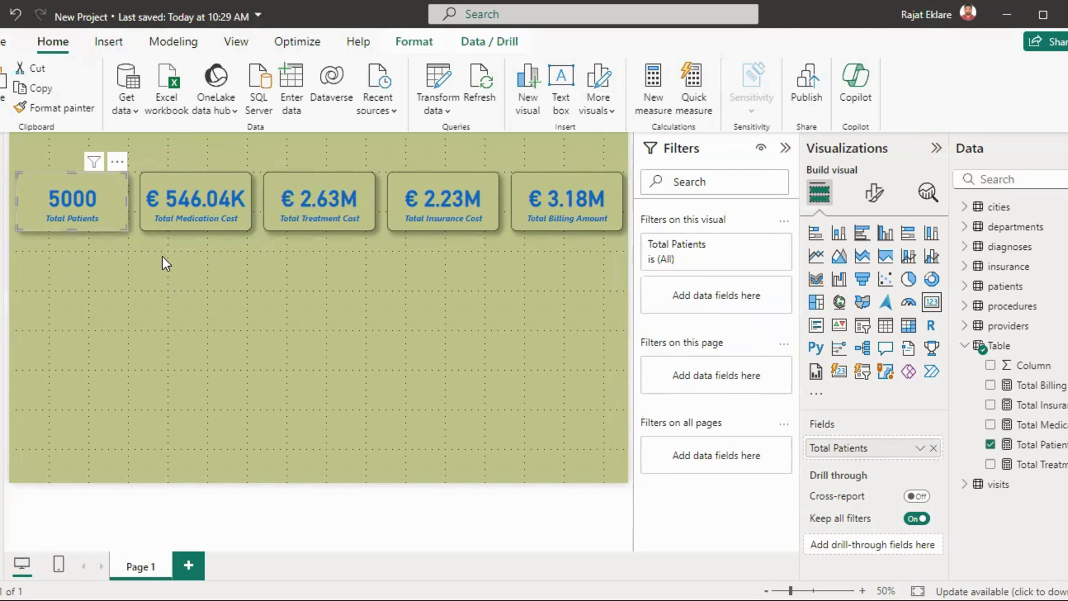
left_click(179, 190, "ctrl")
left_click(322, 194, "ctrl")
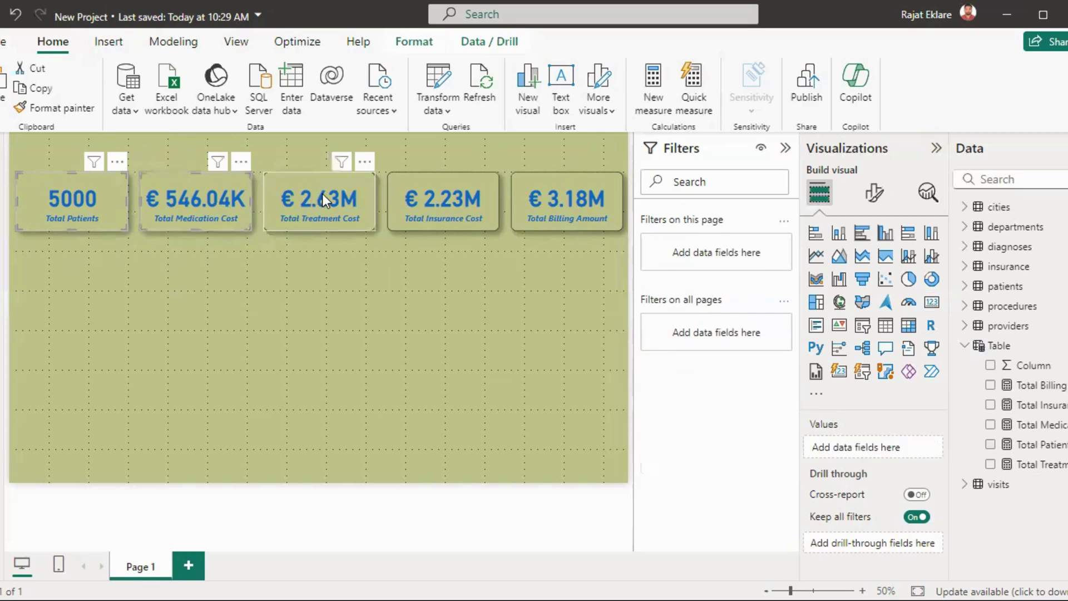
left_click(462, 209, "ctrl")
left_click(555, 207, "ctrl")
right_click(555, 207)
mouse_move(591, 222)
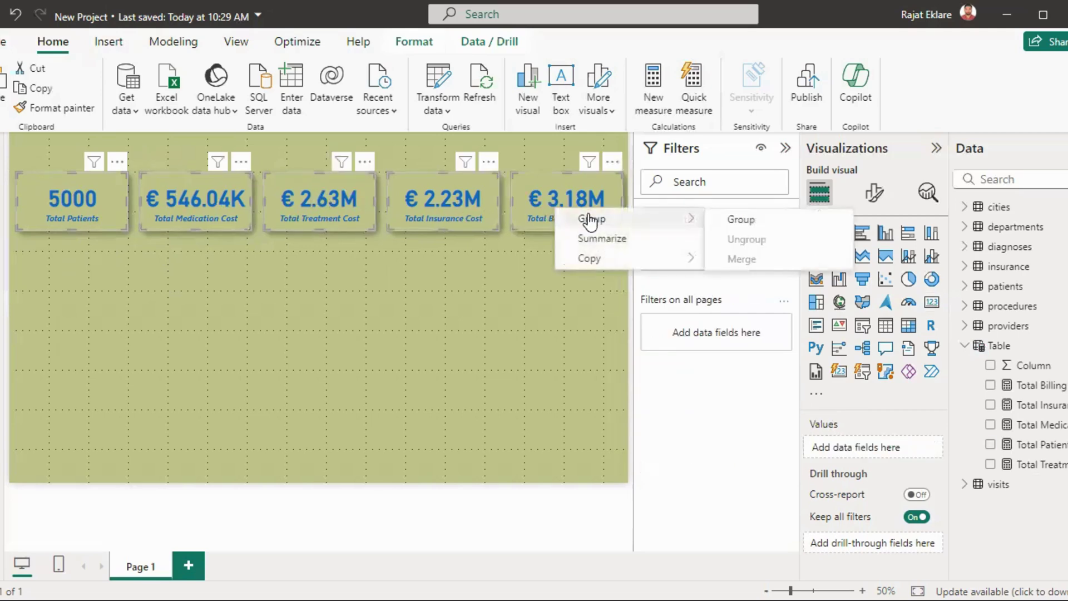
left_click(741, 219)
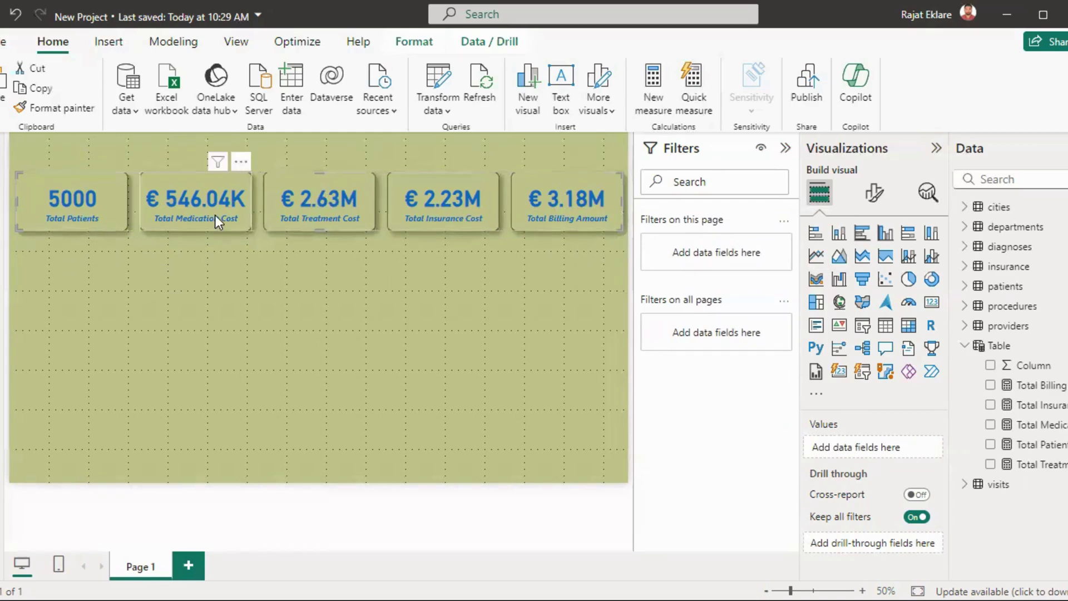
Step: Move the grouped cards down to the middle of the canvas and back up to their original row
left_click_drag(215, 202, 213, 317)
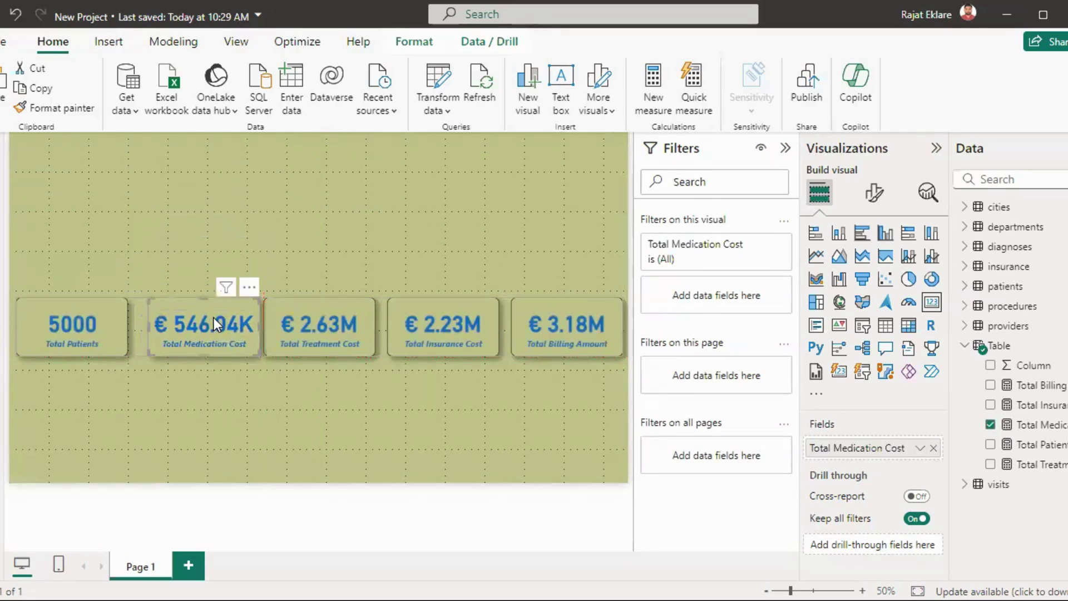
left_click(256, 403)
key("ctrl+a")
left_click_drag(264, 330, 263, 207)
left_click(228, 342)
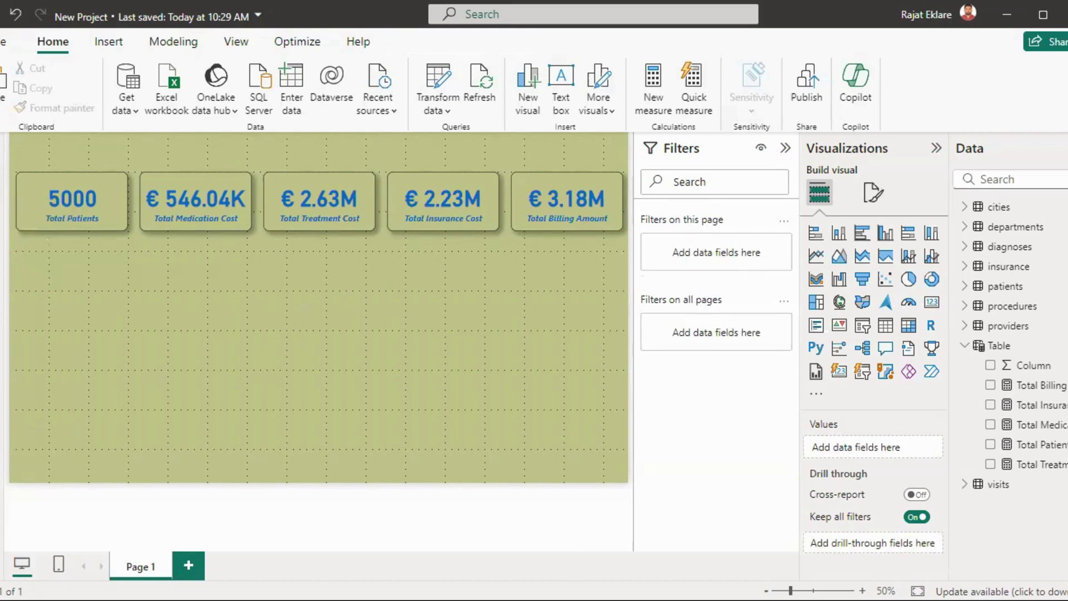
Step: Examine the procedures table's columns in the data table view, then return to the report canvas
left_click(3, 186)
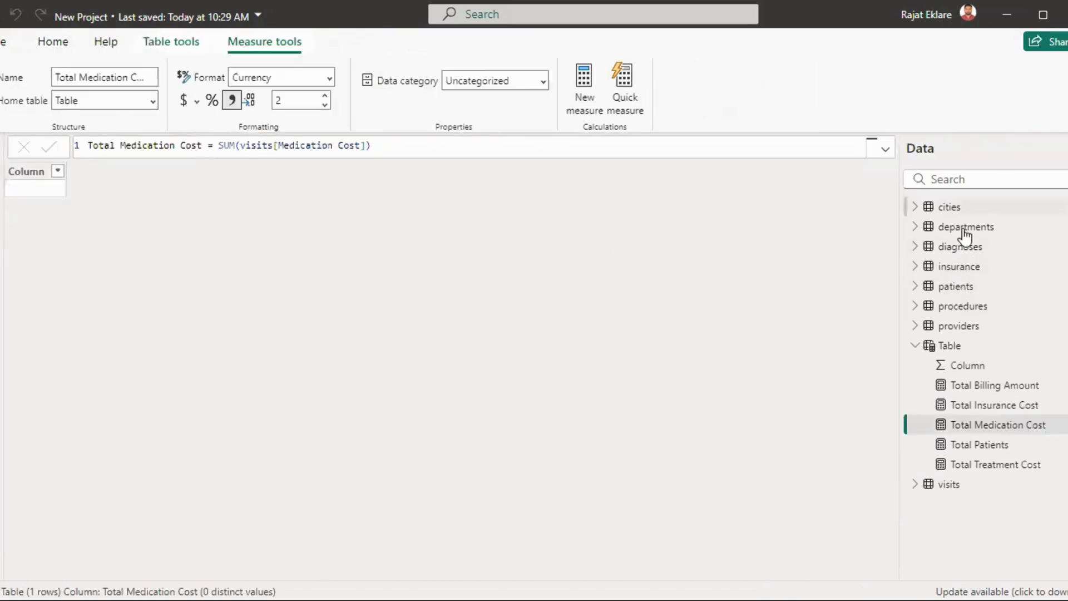
left_click(965, 306)
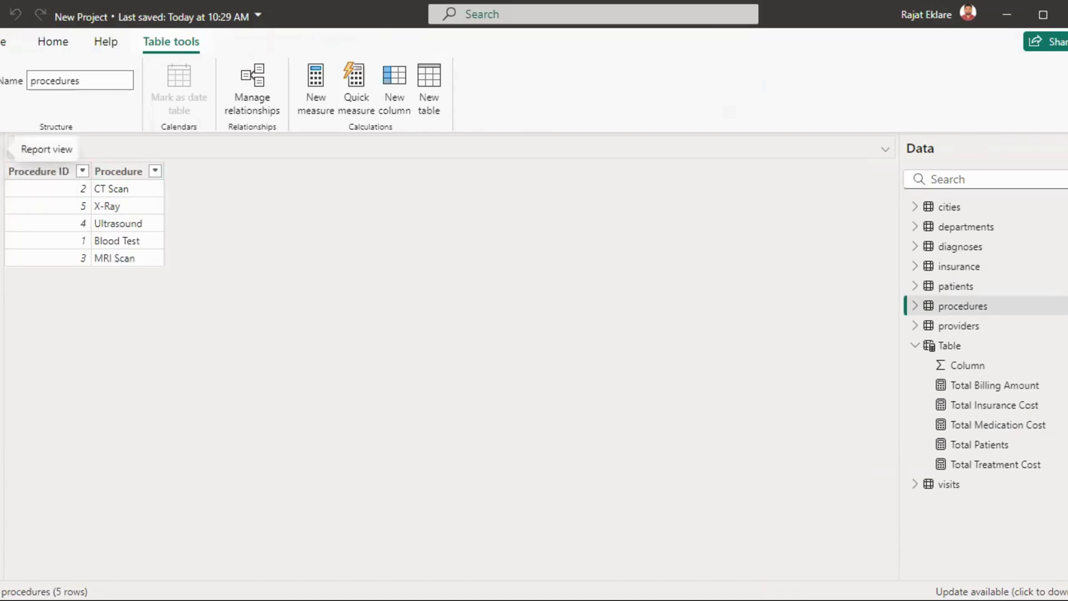
left_click(4, 149)
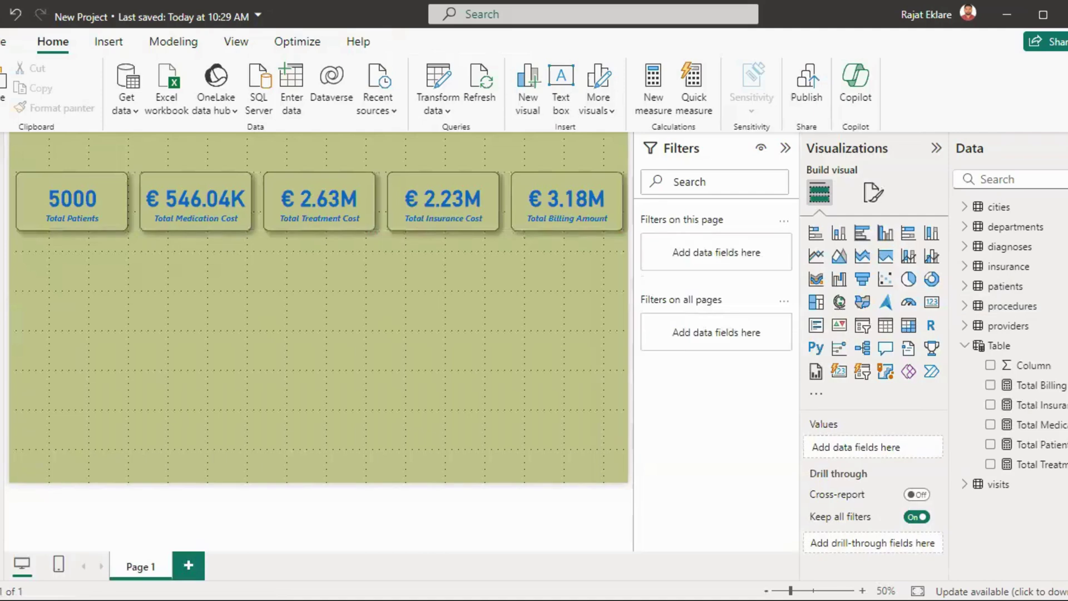
Step: Add a donut chart directly below the Total Patients card and enlarge it to slightly wider than that card
left_click(931, 279)
left_click_drag(52, 259, 57, 276)
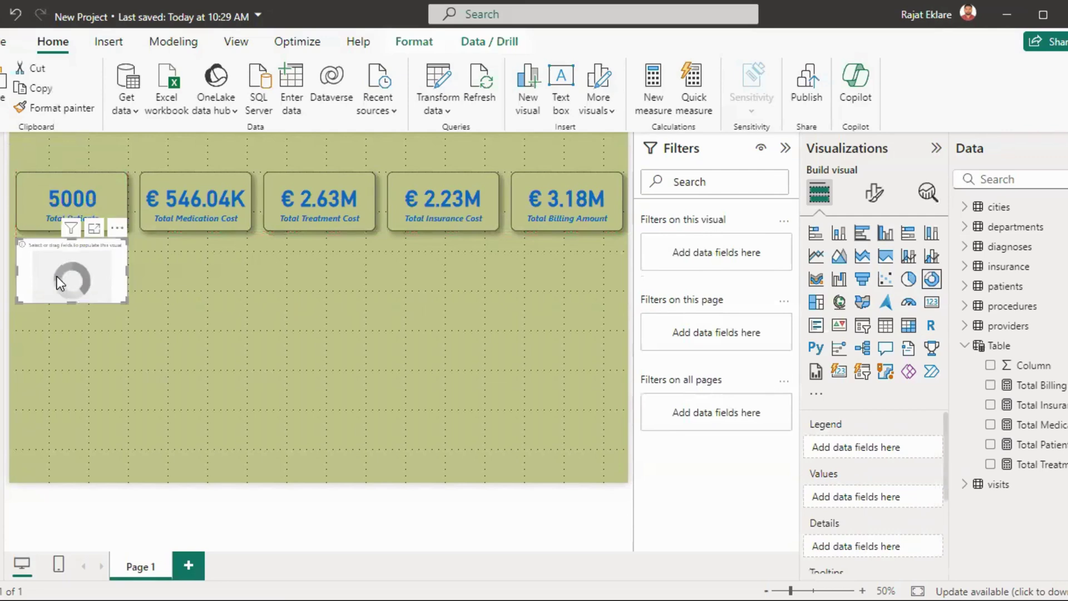
left_click_drag(123, 301, 165, 354)
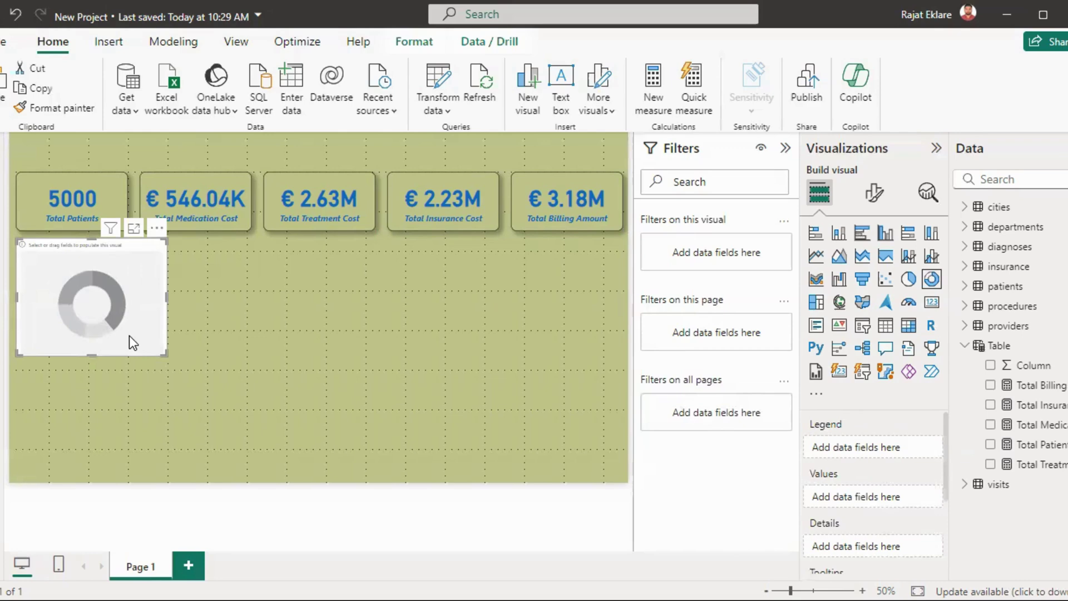
Step: Show Total Billing Amount by Procedure in the donut chart, and make the chart slightly shorter and wider
left_click_drag(1024, 395, 889, 502)
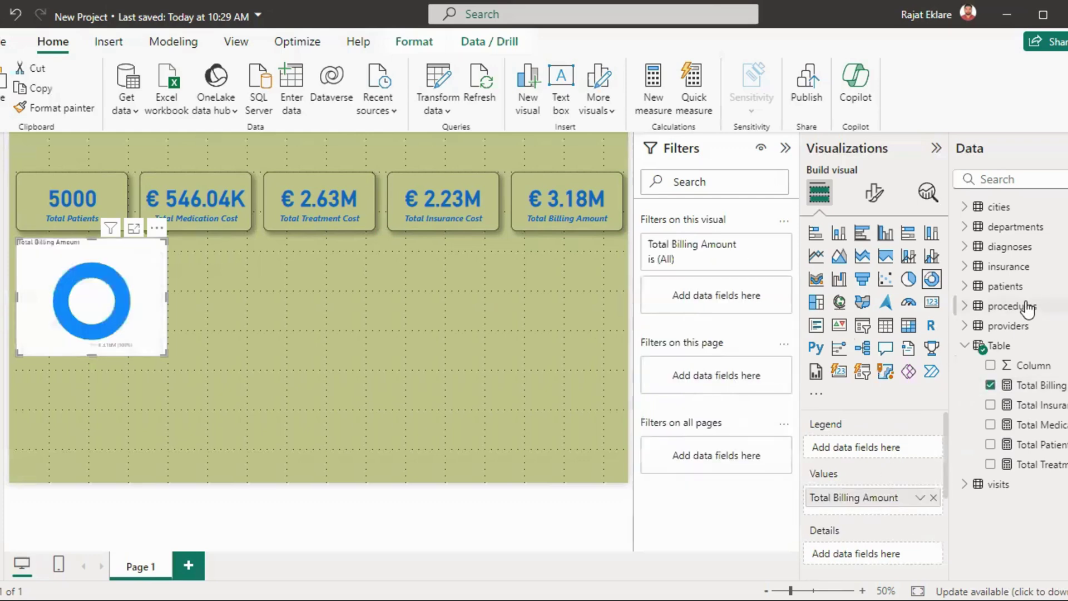
left_click(966, 307)
left_click_drag(1027, 332, 894, 449)
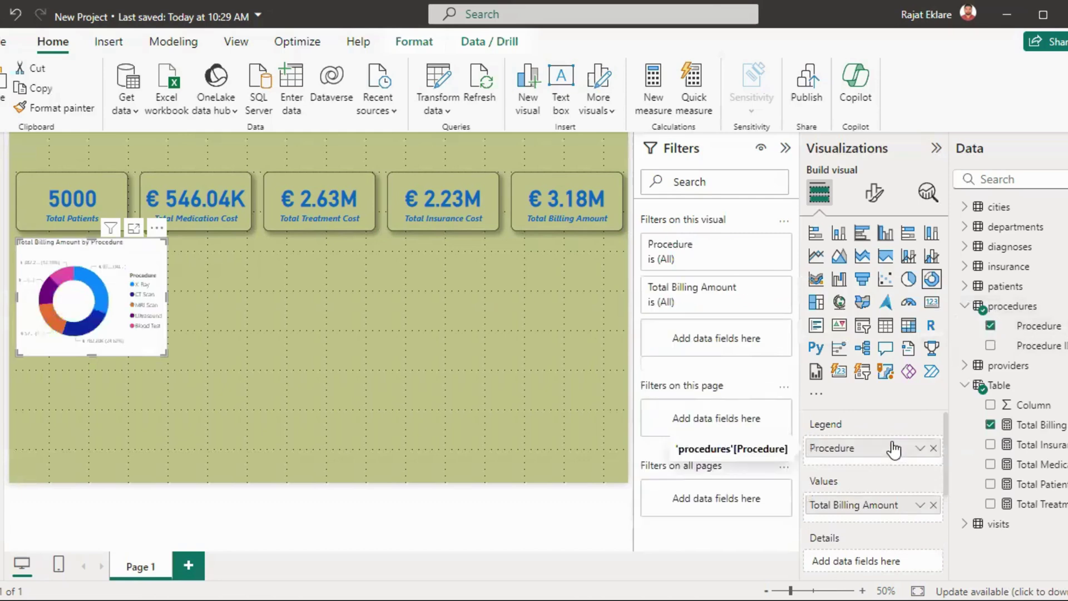
mouse_move(167, 356)
left_mouse_down()
mouse_move(210, 371)
mouse_move(162, 346)
left_mouse_up()
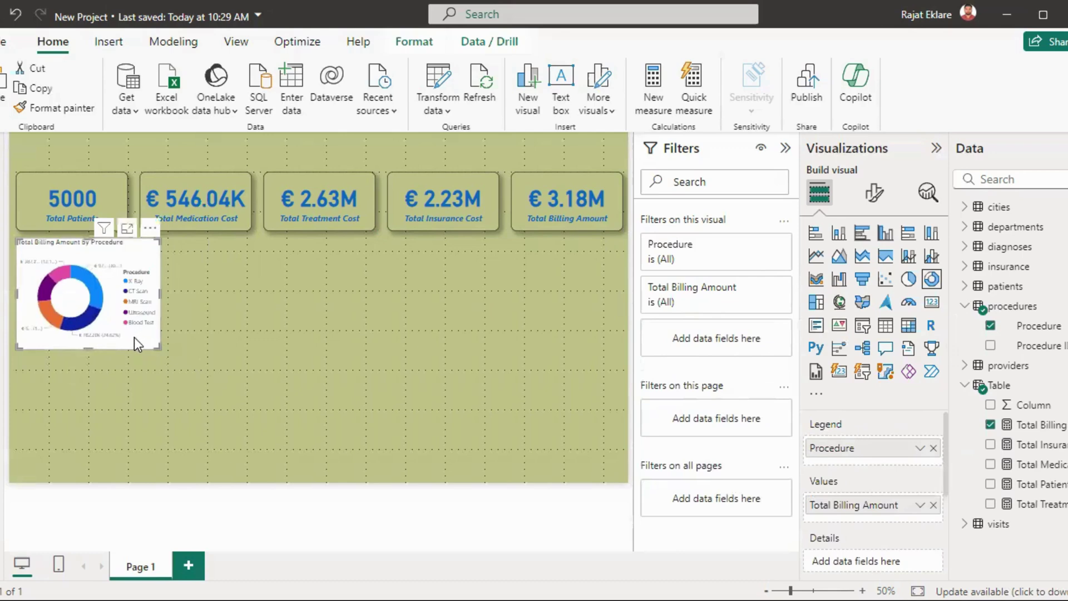
left_click_drag(159, 347, 169, 347)
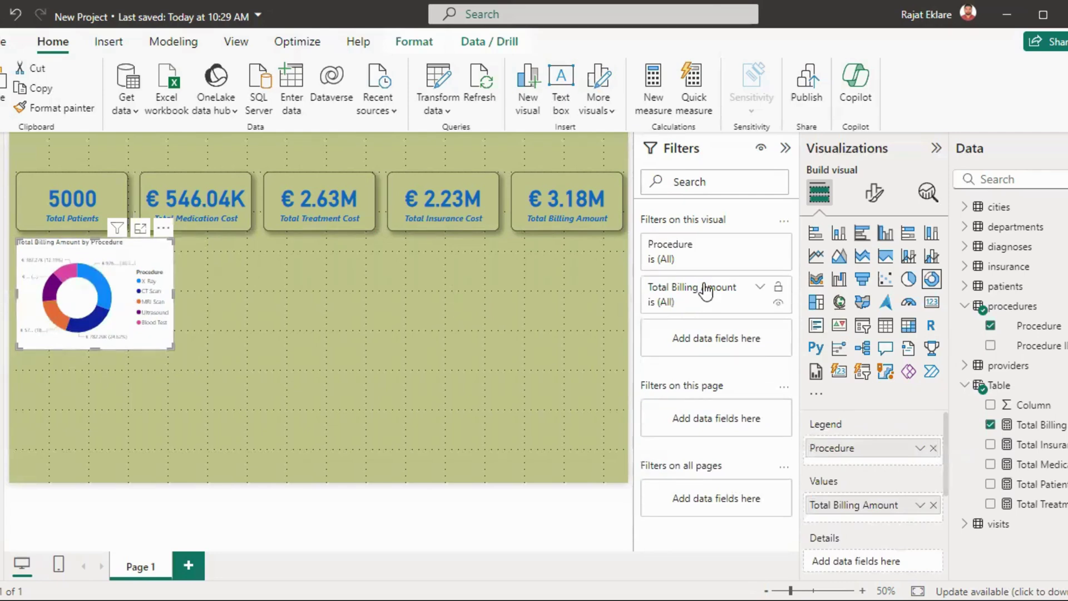
Step: Set the inner radius of the donut chart's slices to 58%
left_click(874, 201)
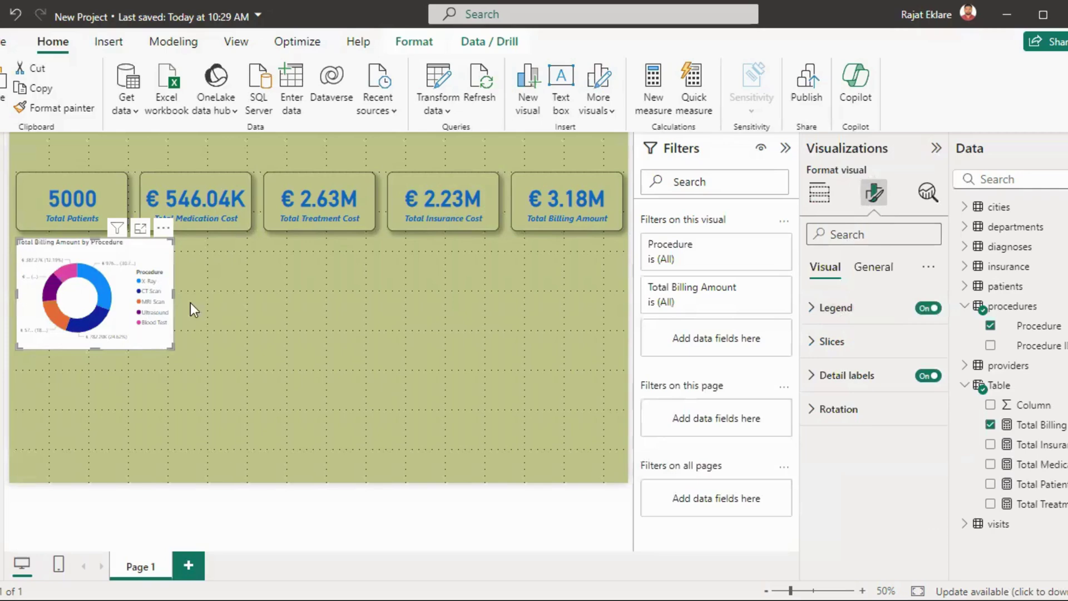
left_click(833, 343)
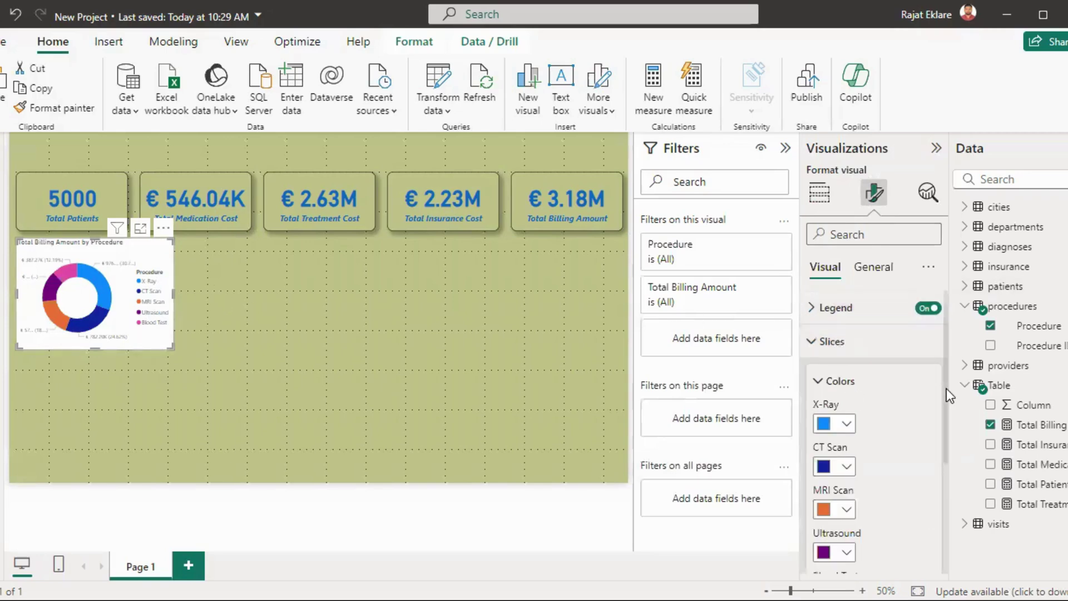
left_click_drag(946, 389, 948, 492)
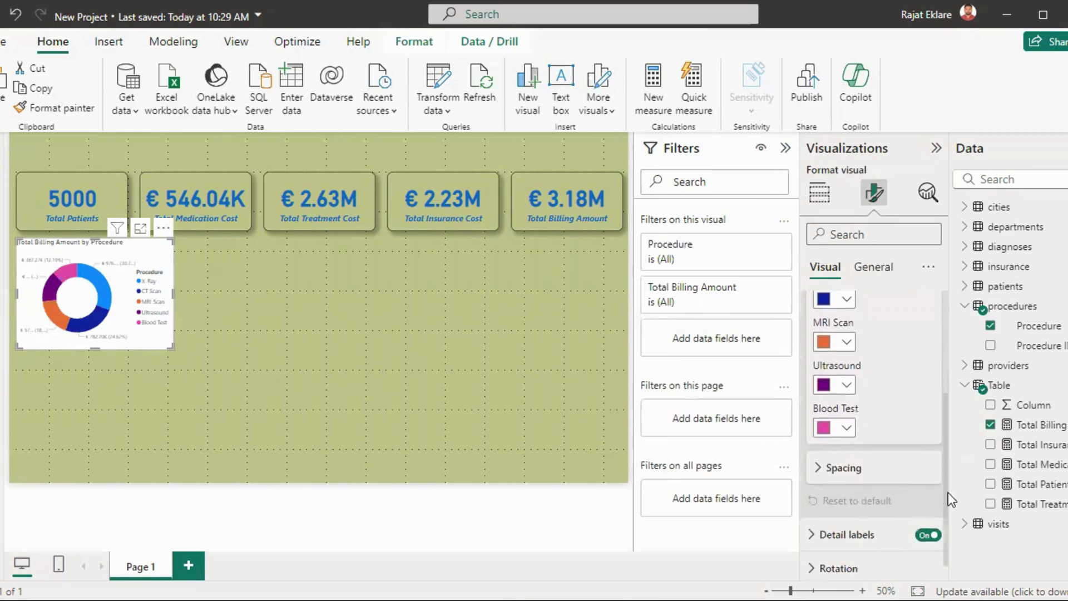
left_click(823, 466)
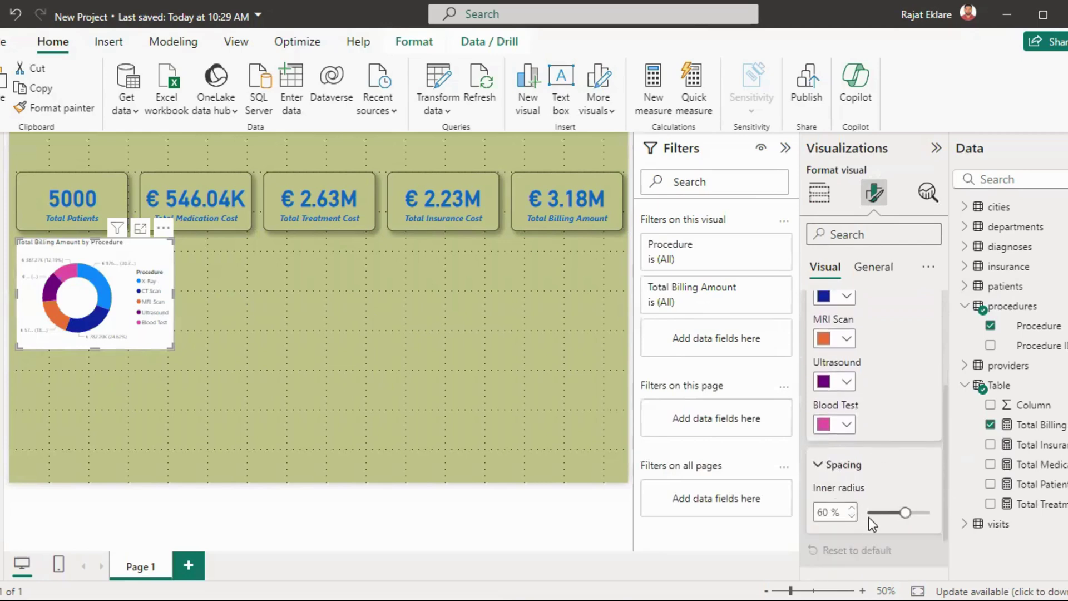
mouse_move(905, 512)
left_mouse_down()
mouse_move(887, 513)
mouse_move(904, 514)
left_mouse_up()
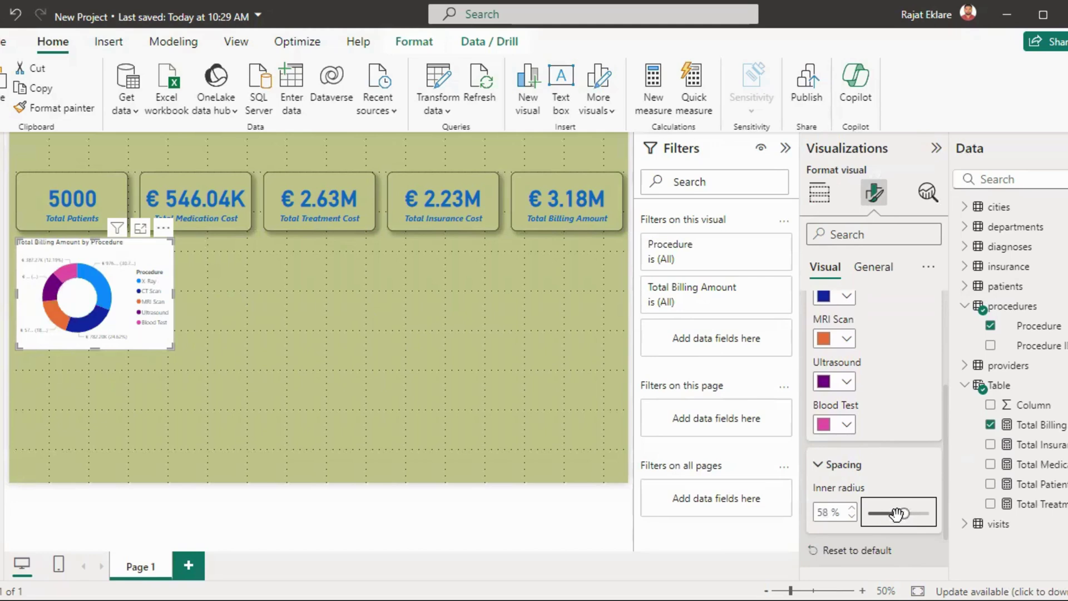
left_click(812, 464)
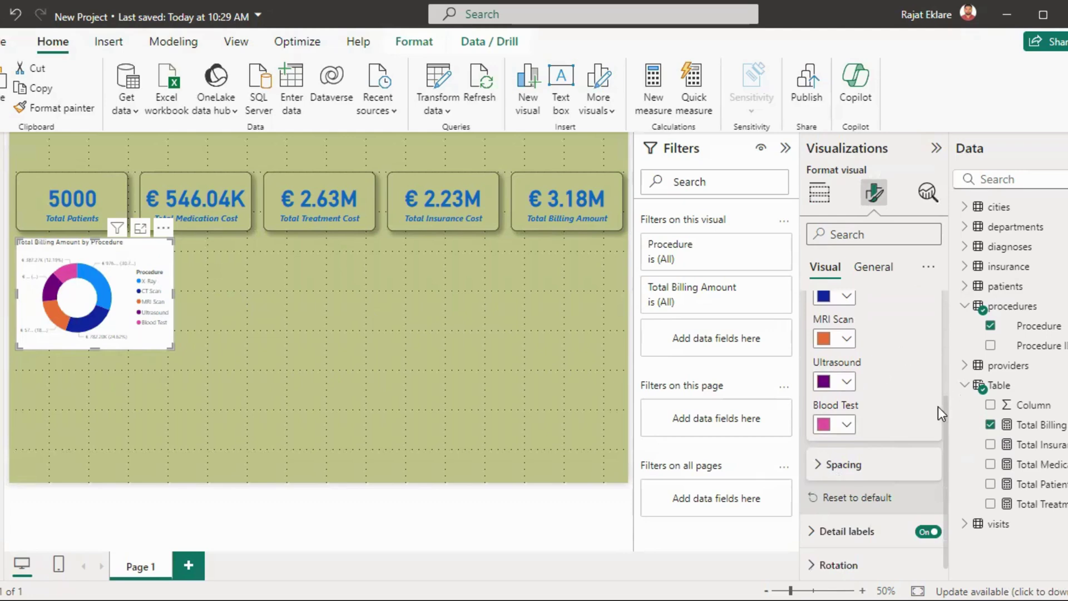
Step: Turn the donut chart's detail labels off and back on
left_click(859, 531)
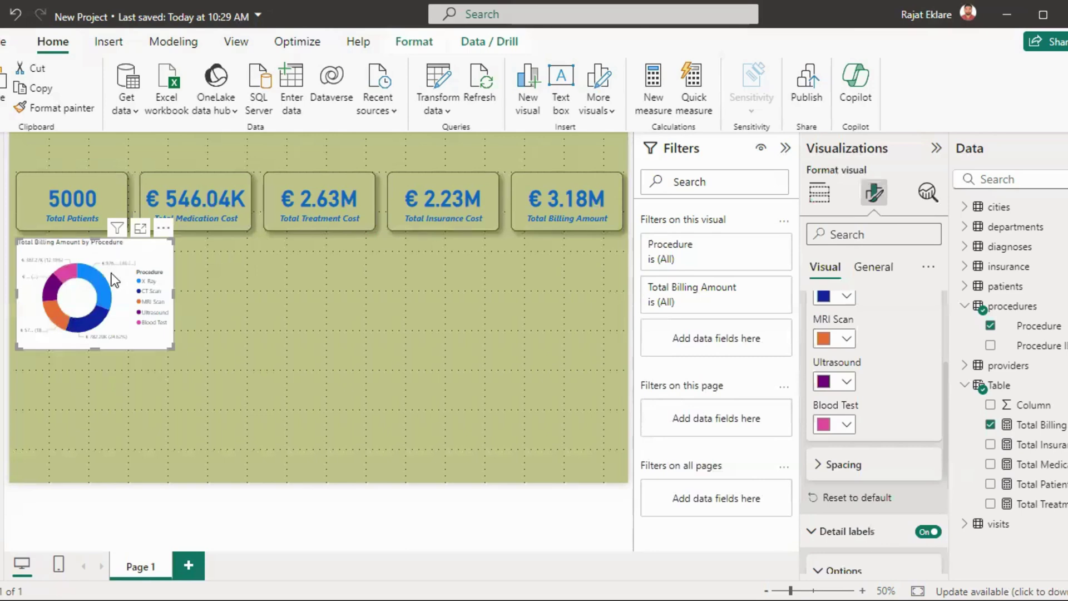
left_click(926, 532)
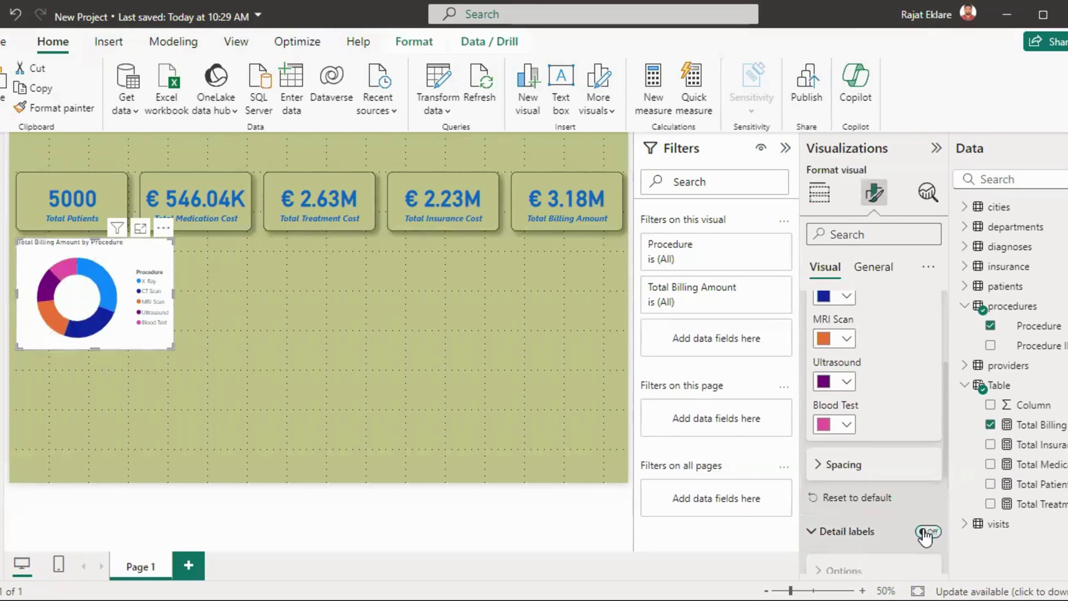
left_click(925, 532)
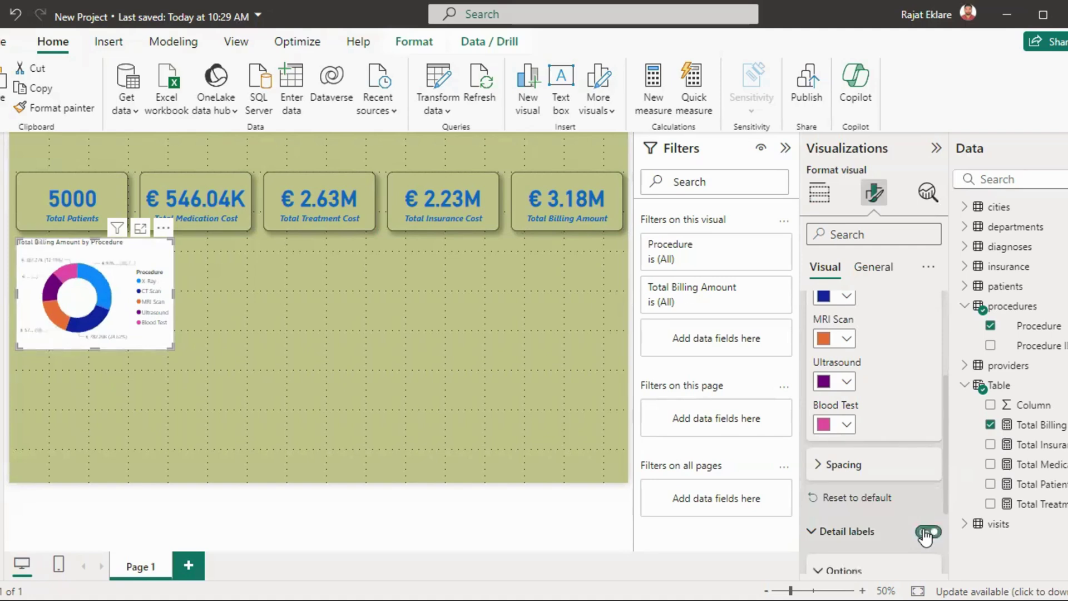
left_click_drag(946, 472, 946, 511)
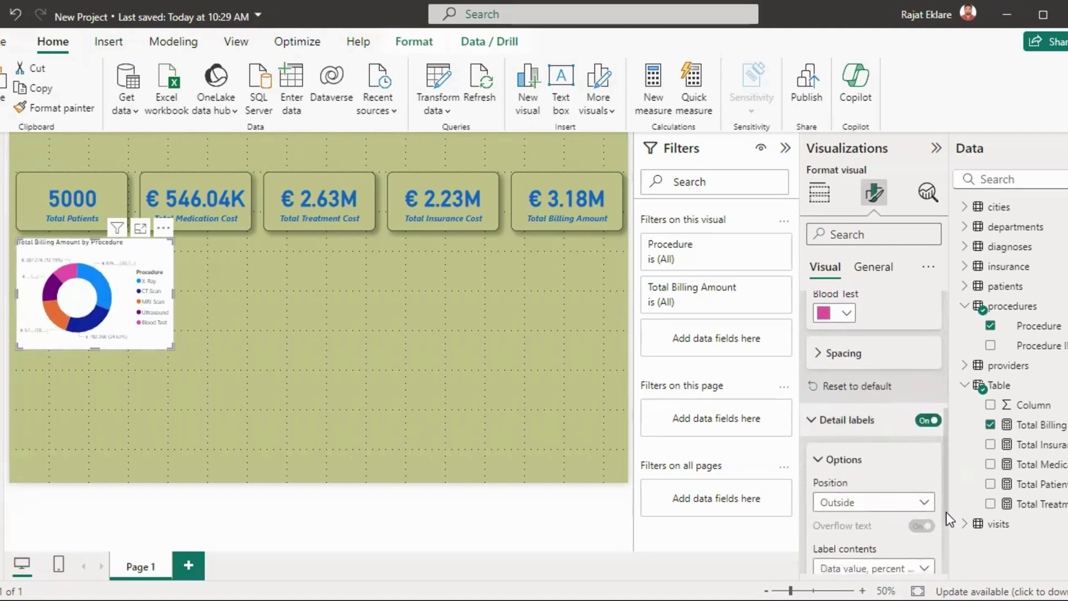
left_click(847, 425)
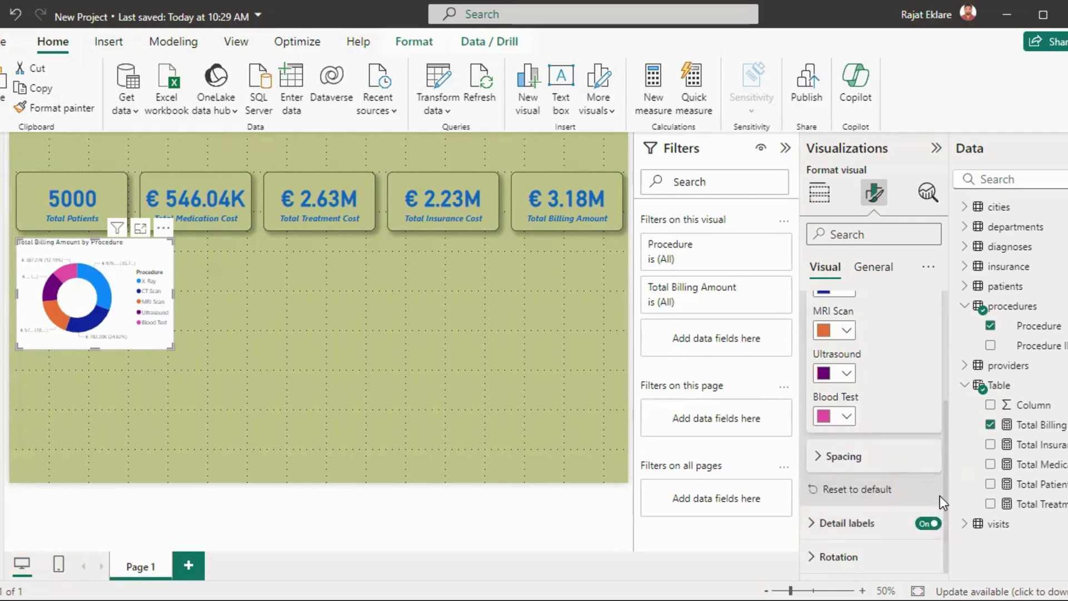
left_click(818, 522)
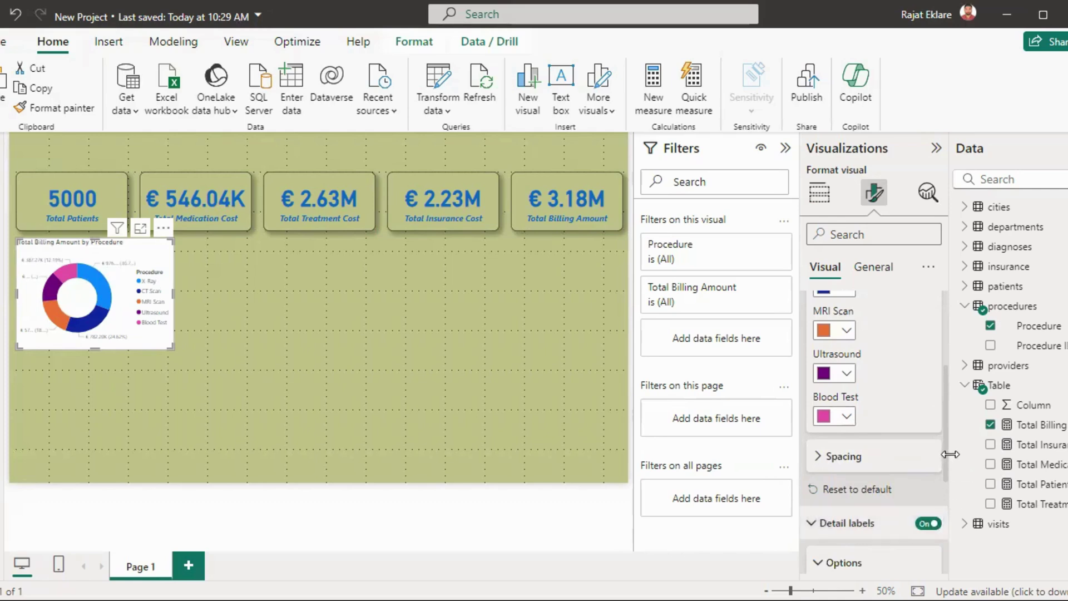
Step: Try the Inside, Prefer outside and Prefer inside positions for the donut's detail labels, then restore Outside
left_click_drag(946, 458, 948, 527)
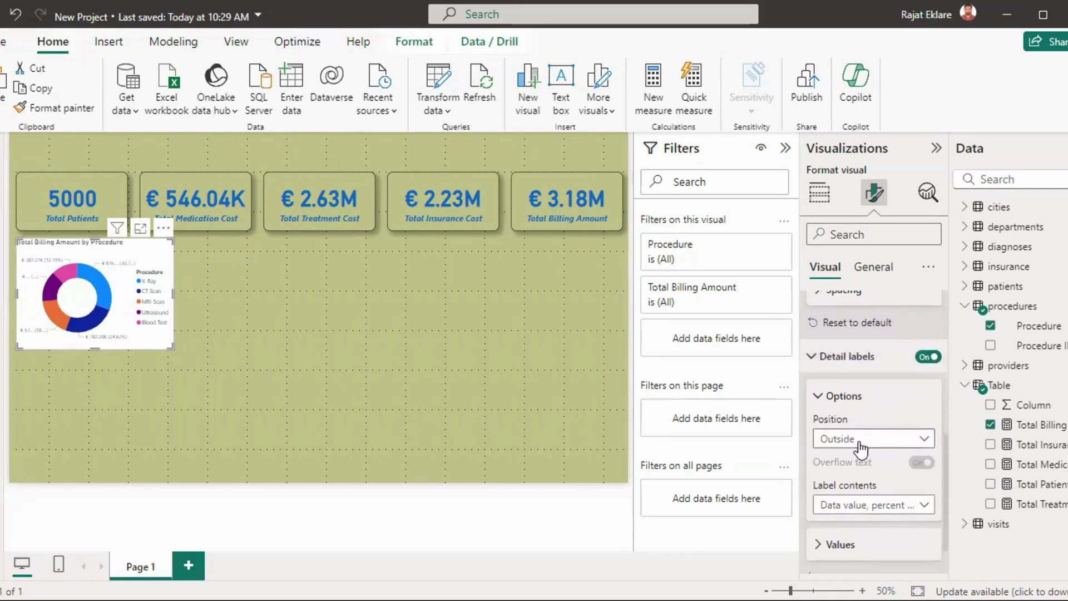
left_click(921, 444)
left_click(850, 479)
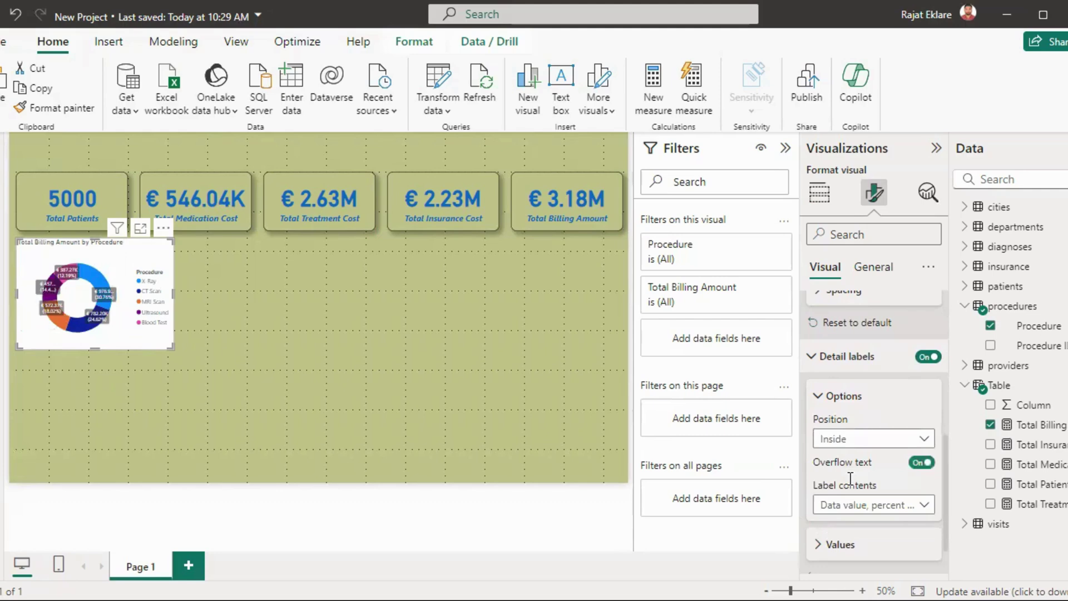
left_click(867, 439)
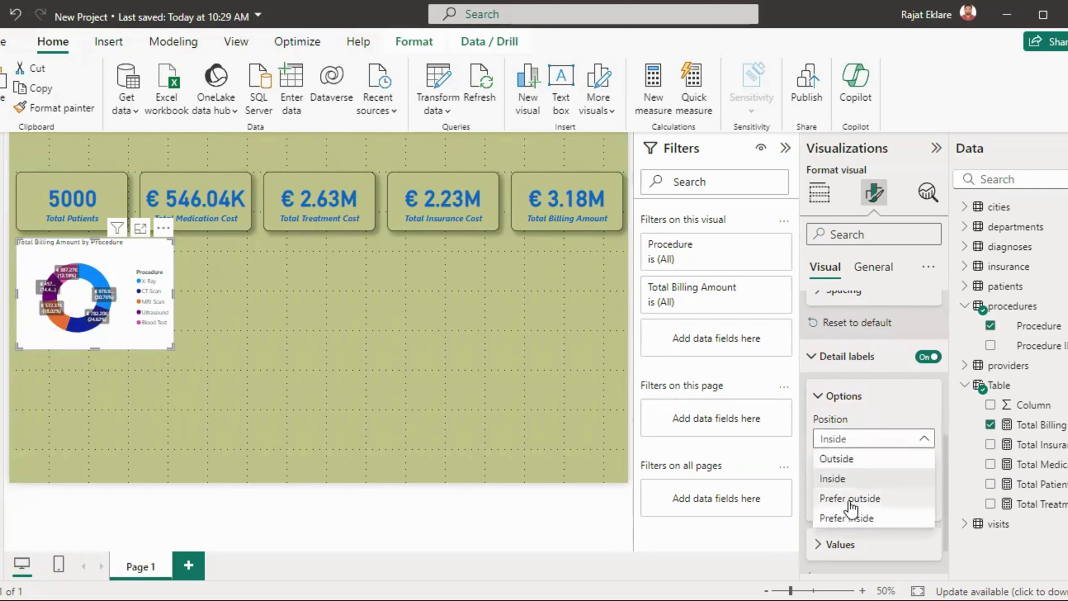
left_click(850, 498)
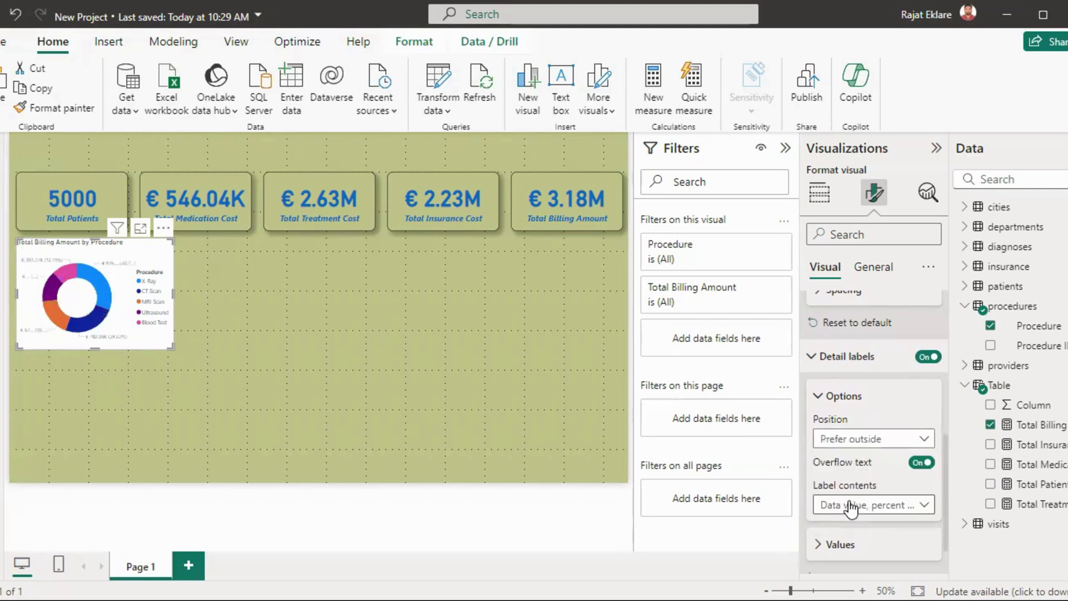
left_click(857, 439)
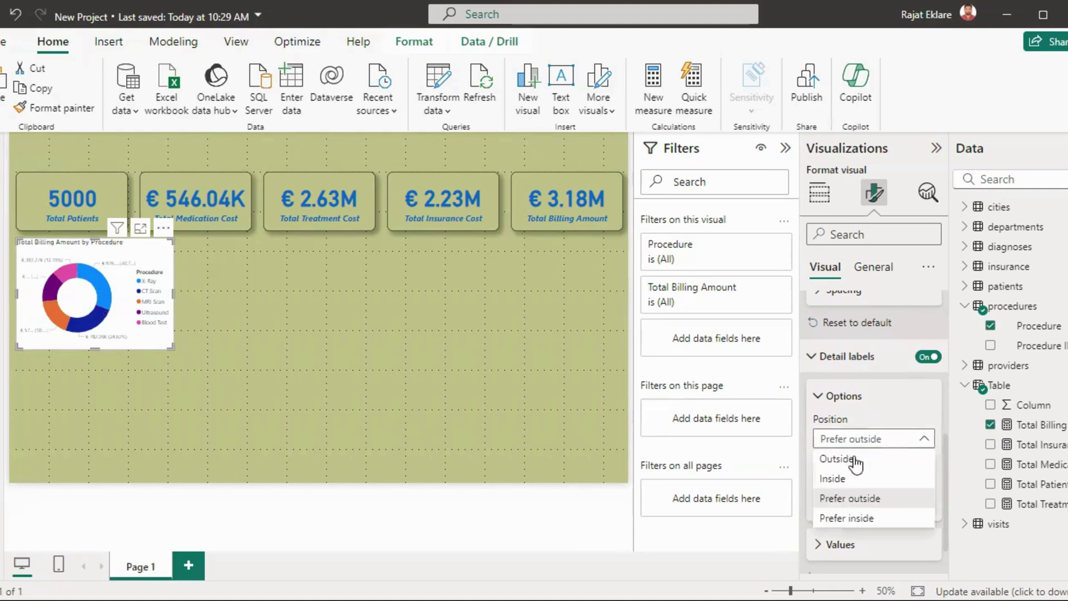
left_click(847, 517)
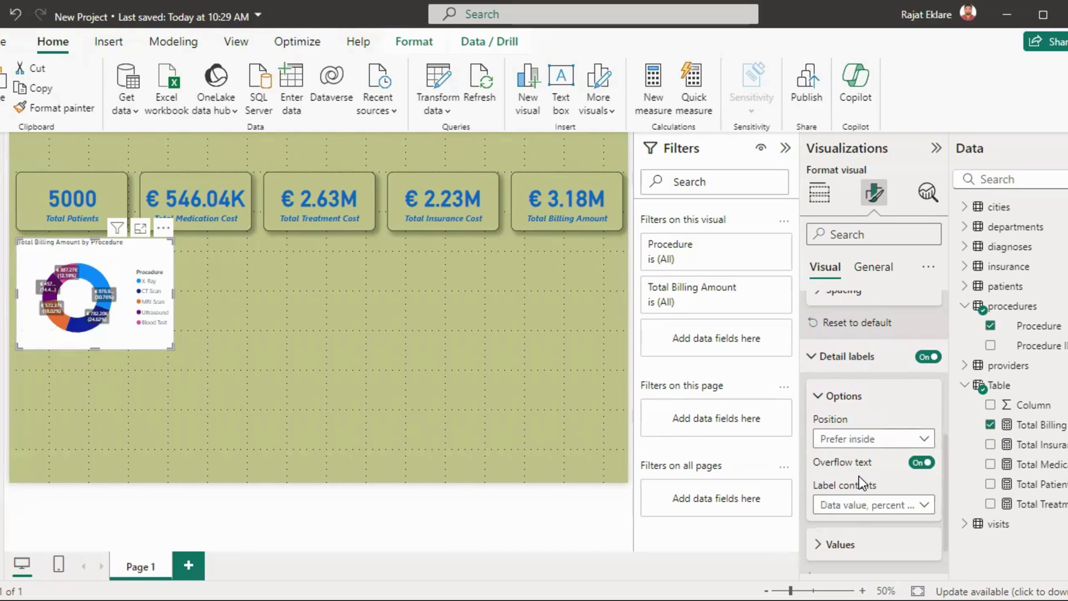
left_click(856, 440)
left_click(856, 455)
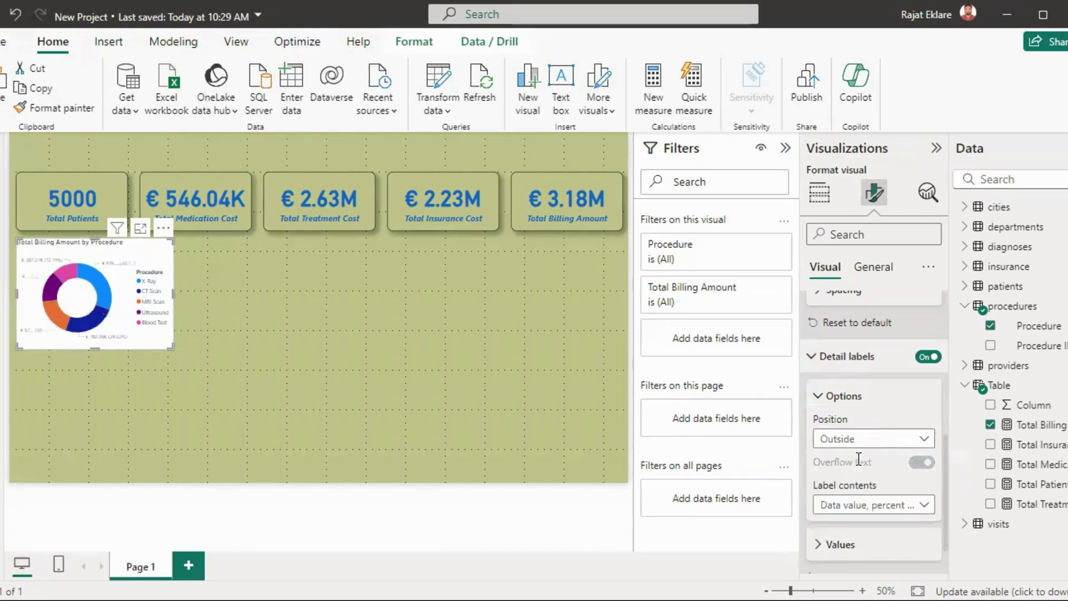
Step: Set the donut's detail labels to show Percent of total, with bold values in the blue used on the cards
left_click(922, 508)
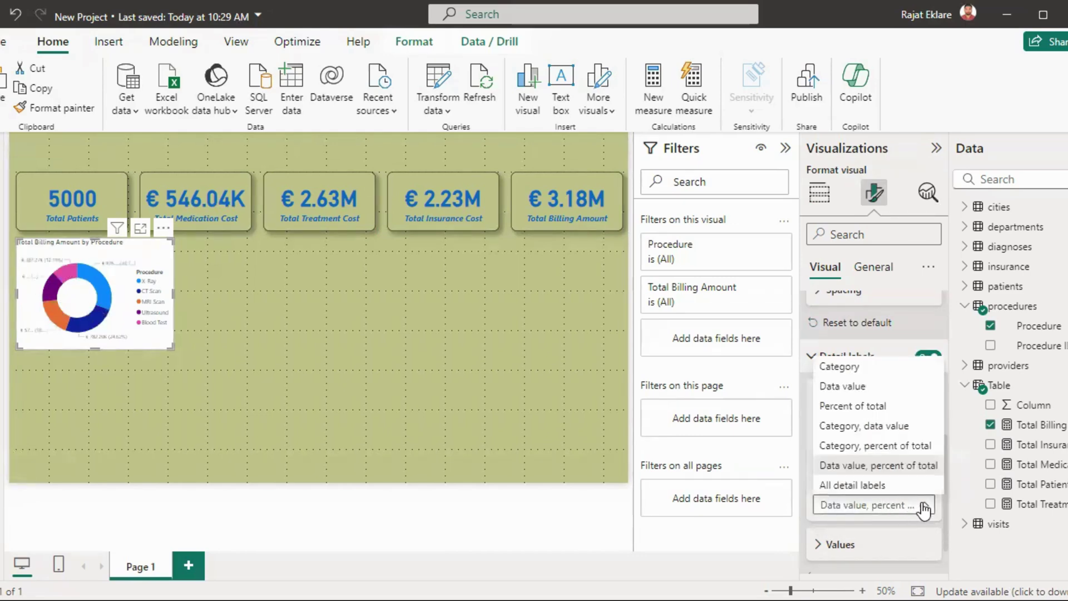
left_click(868, 408)
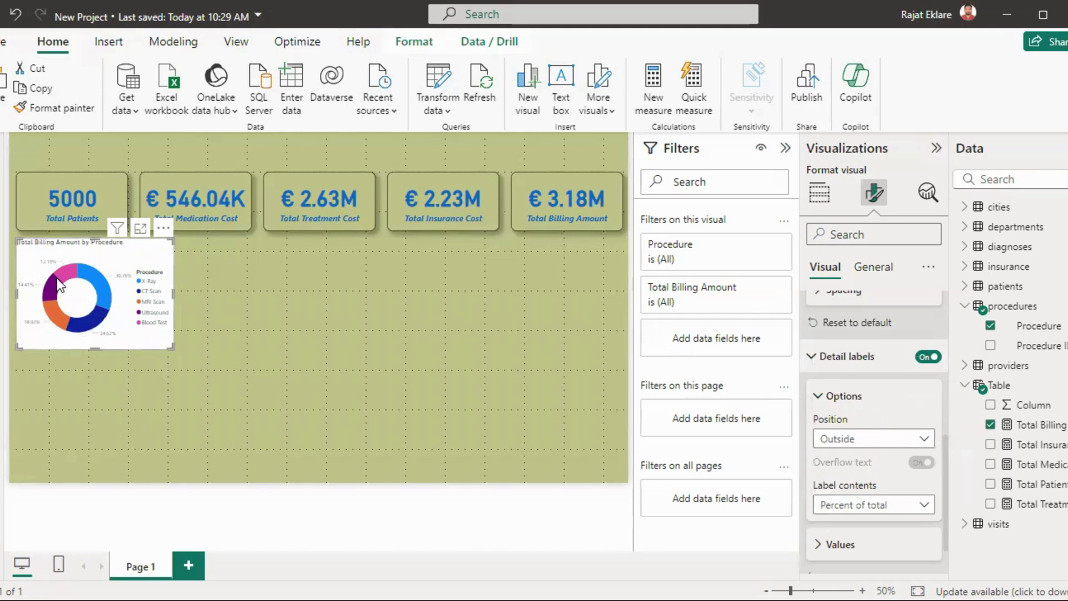
left_click(839, 548)
scroll(943, 453, "down", 3)
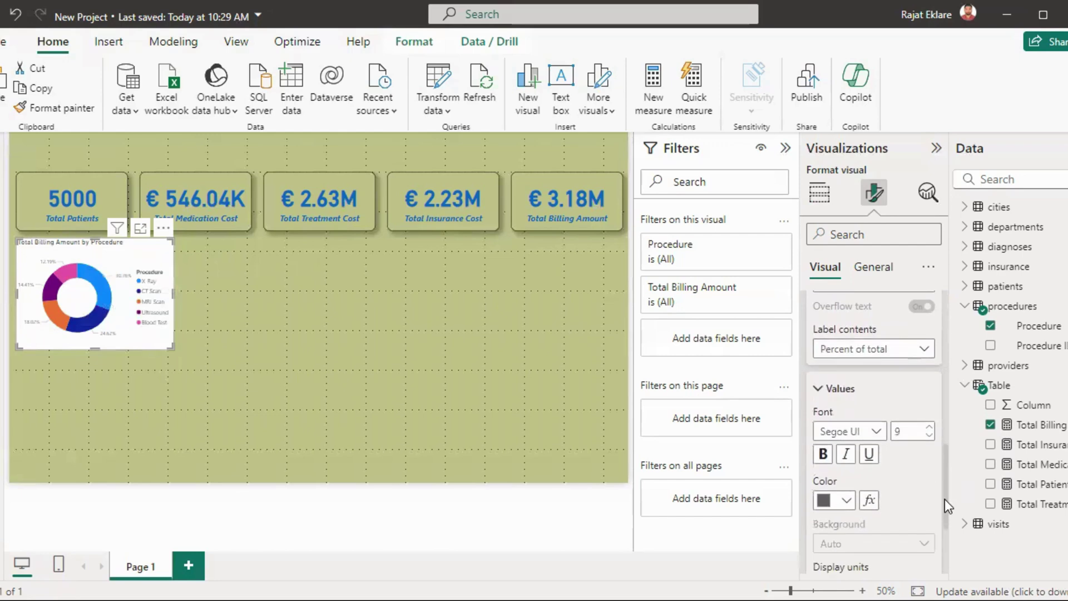
left_click(821, 457)
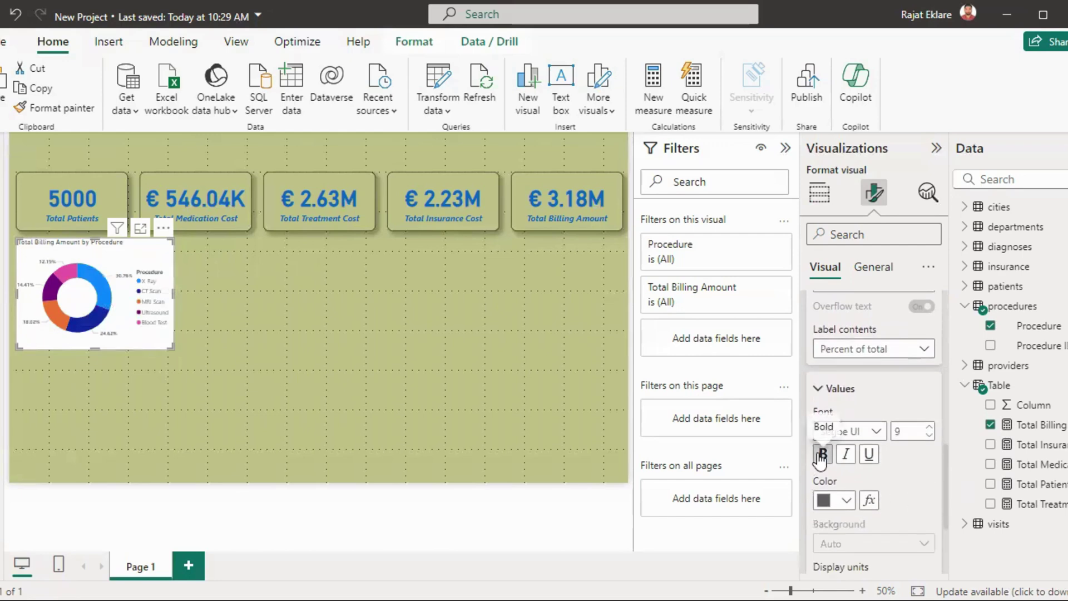
left_click(846, 500)
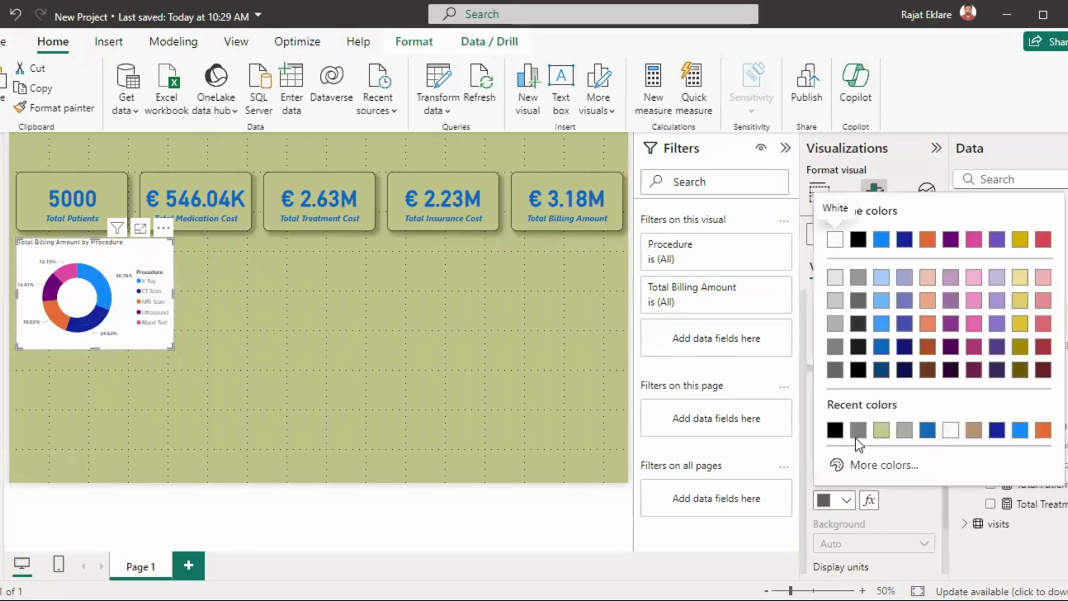
left_click(927, 430)
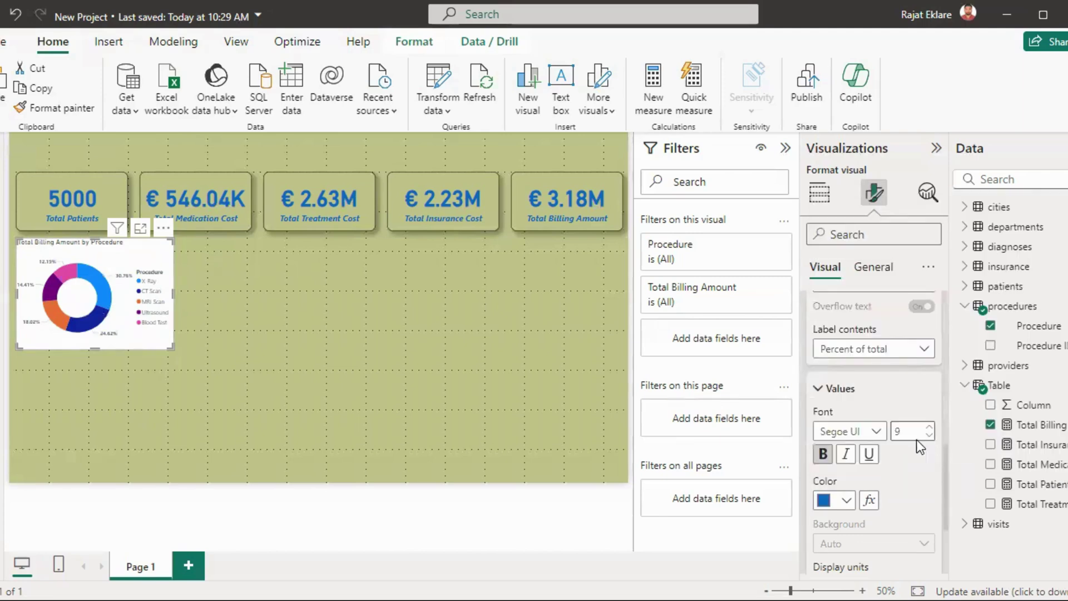
Step: Make the donut chart's legend text bold
left_click_drag(944, 522, 948, 573)
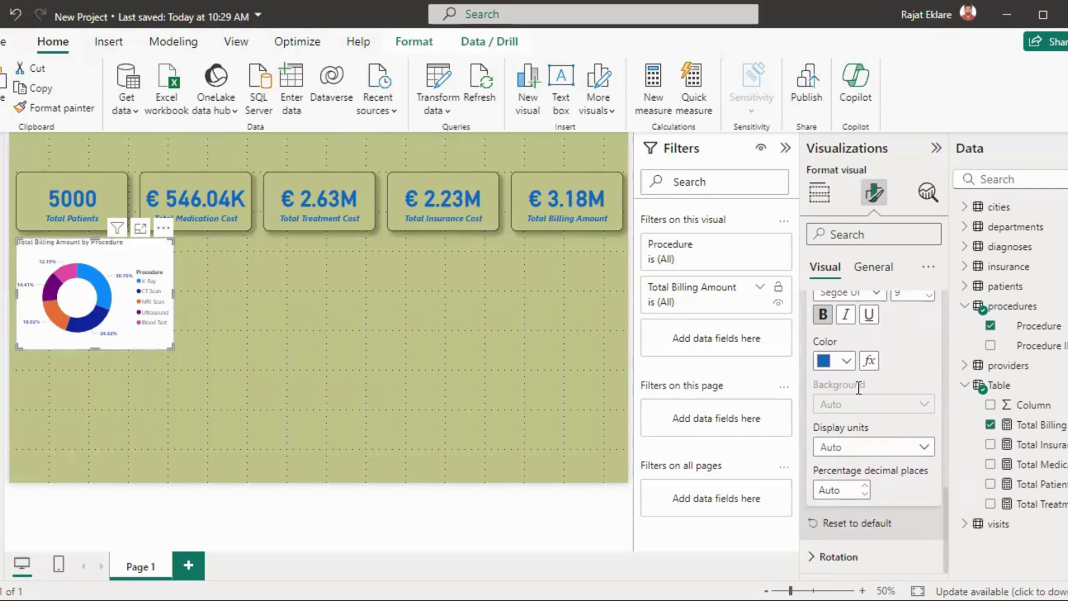
left_click_drag(946, 506, 943, 300)
left_click(828, 307)
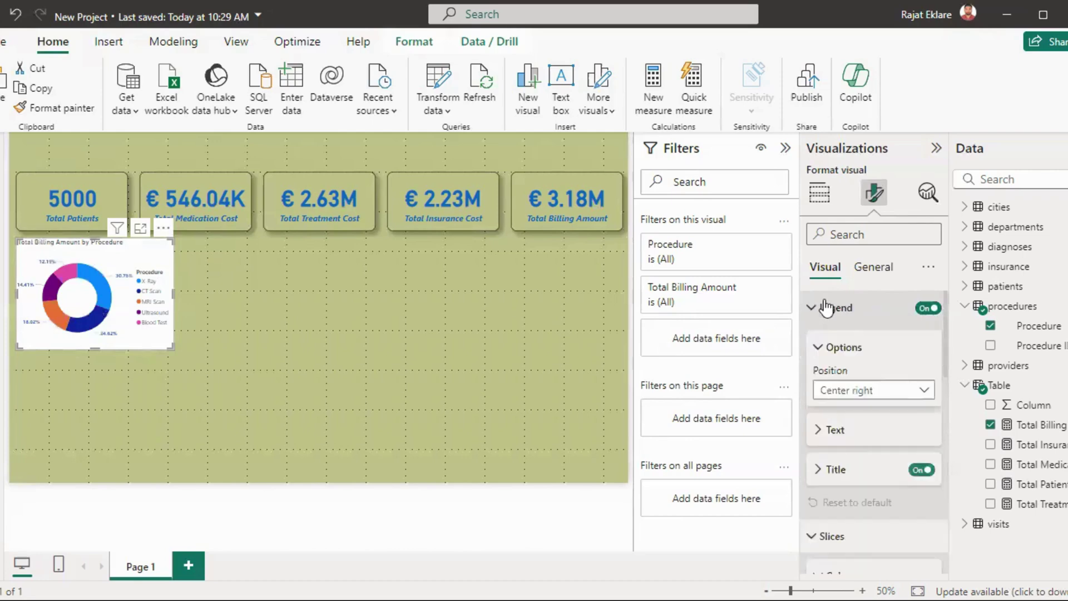
left_click(832, 437)
left_click(823, 495)
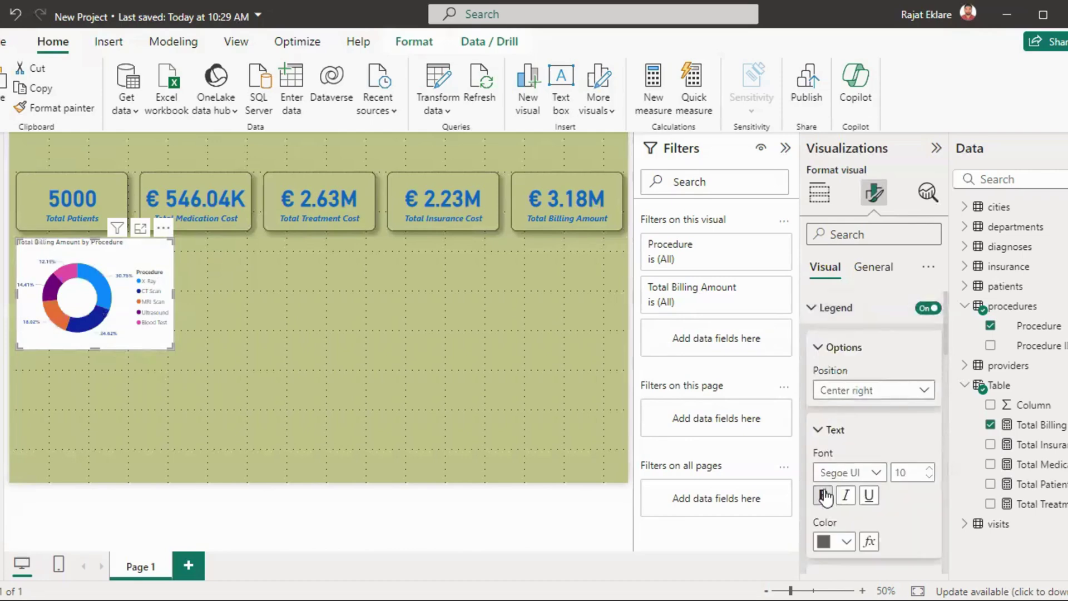
Step: Color the donut chart's legend text blue, and make its title bold in the same blue
left_click(845, 541)
left_click(839, 471)
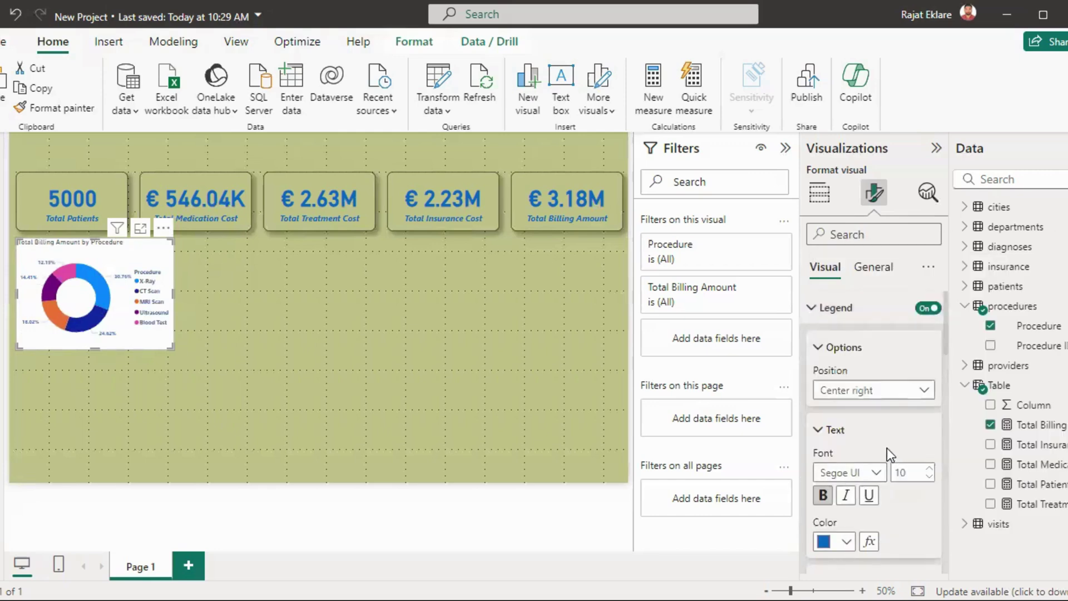
left_click(871, 267)
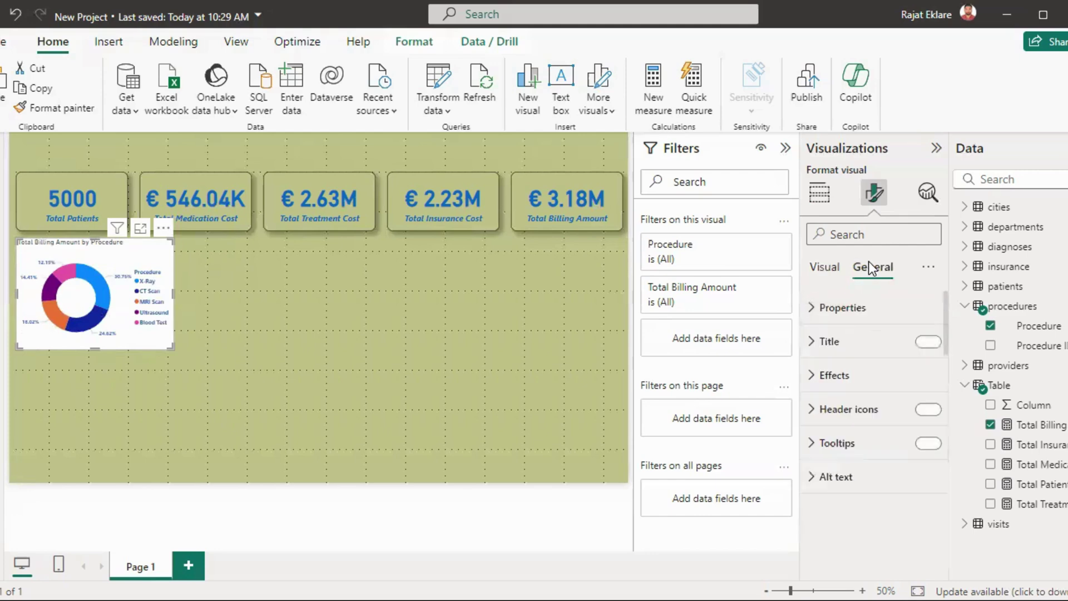
left_click(834, 350)
left_click(823, 532)
left_click_drag(946, 386, 947, 410)
left_click(841, 519)
left_click(835, 450)
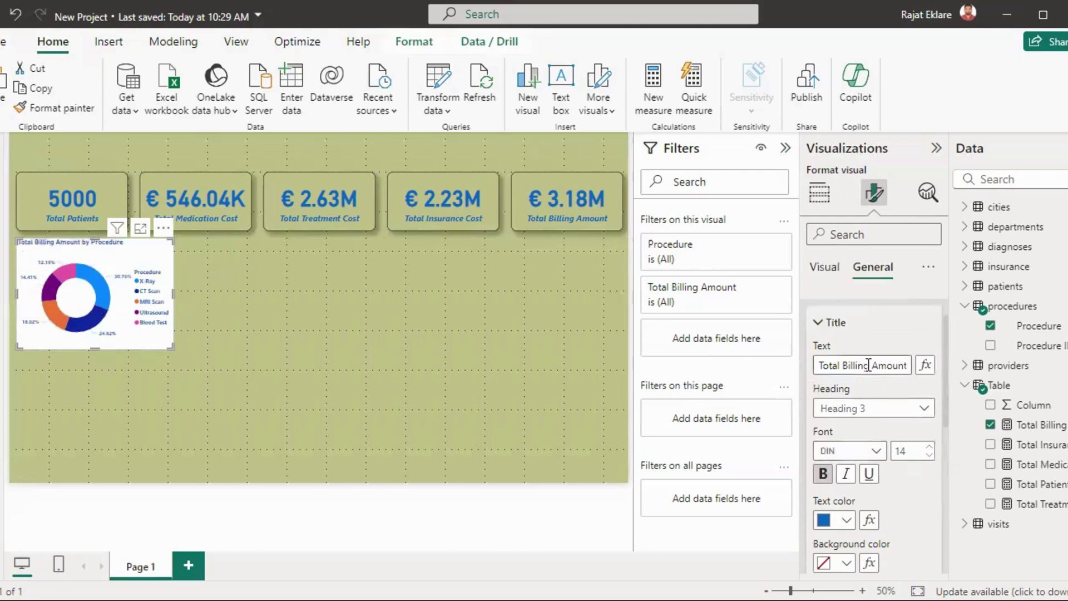
left_click(832, 322)
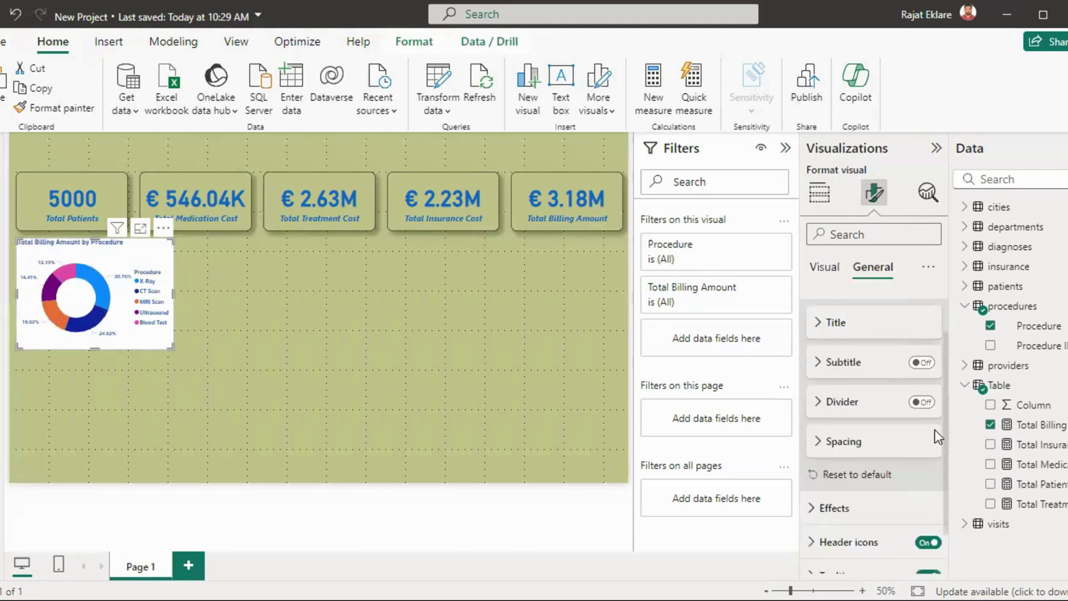
Step: Set the donut chart's background to the olive green used for the report page
left_click_drag(946, 415, 946, 430)
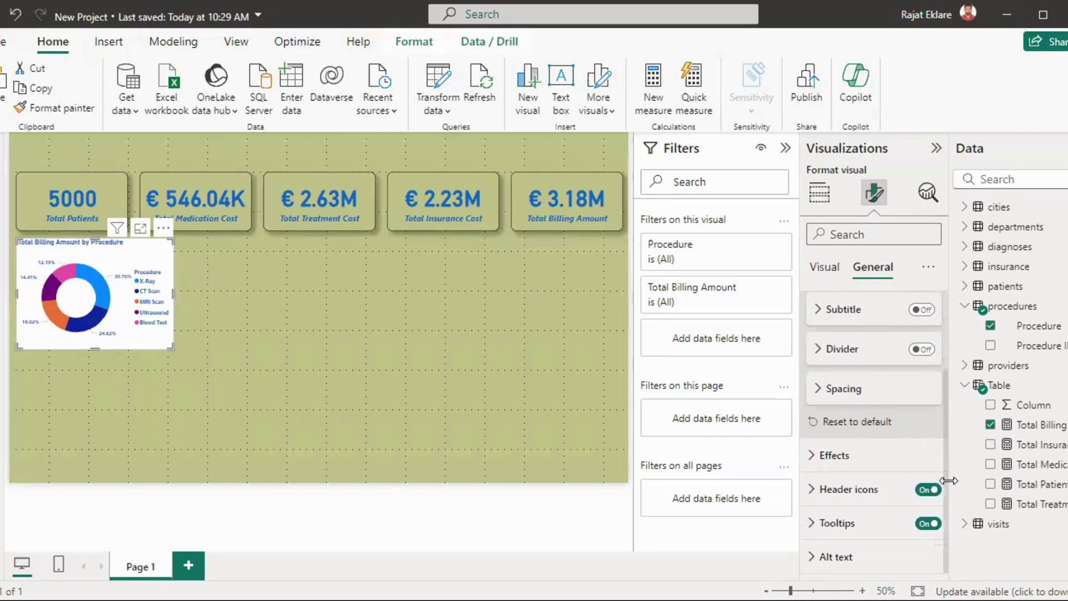
left_click(823, 455)
left_click(847, 537)
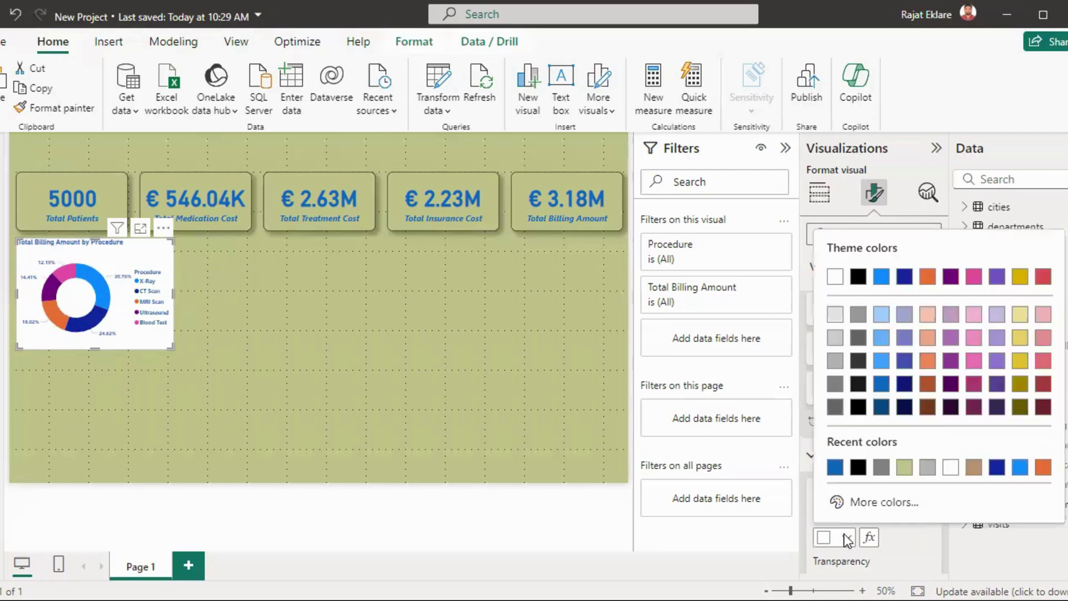
left_click(903, 468)
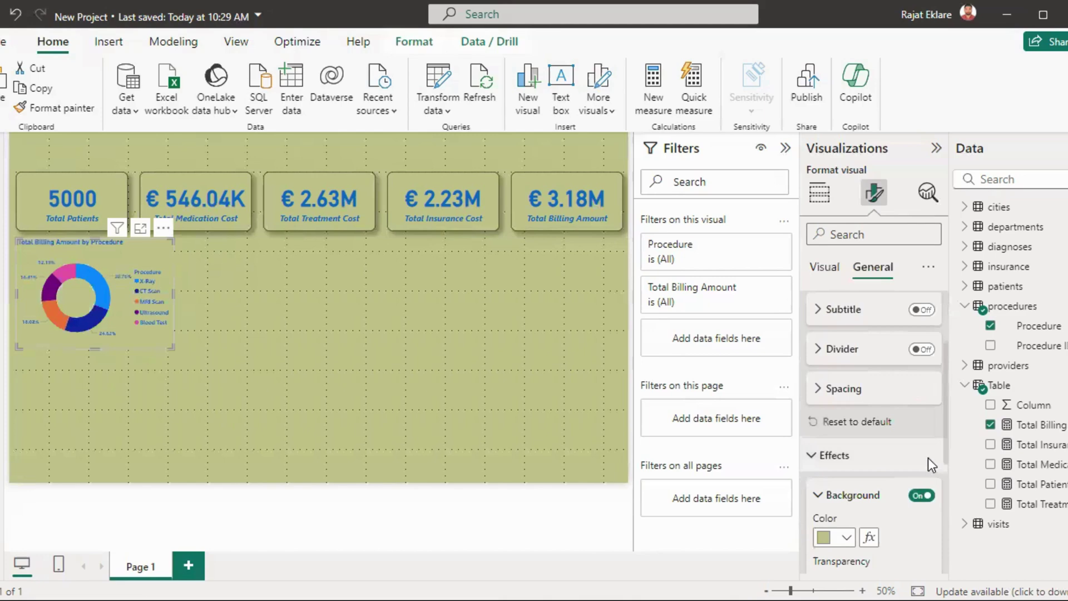
Step: Turn on the donut chart's visual border with 15 px rounded corners
left_click_drag(944, 445, 957, 530)
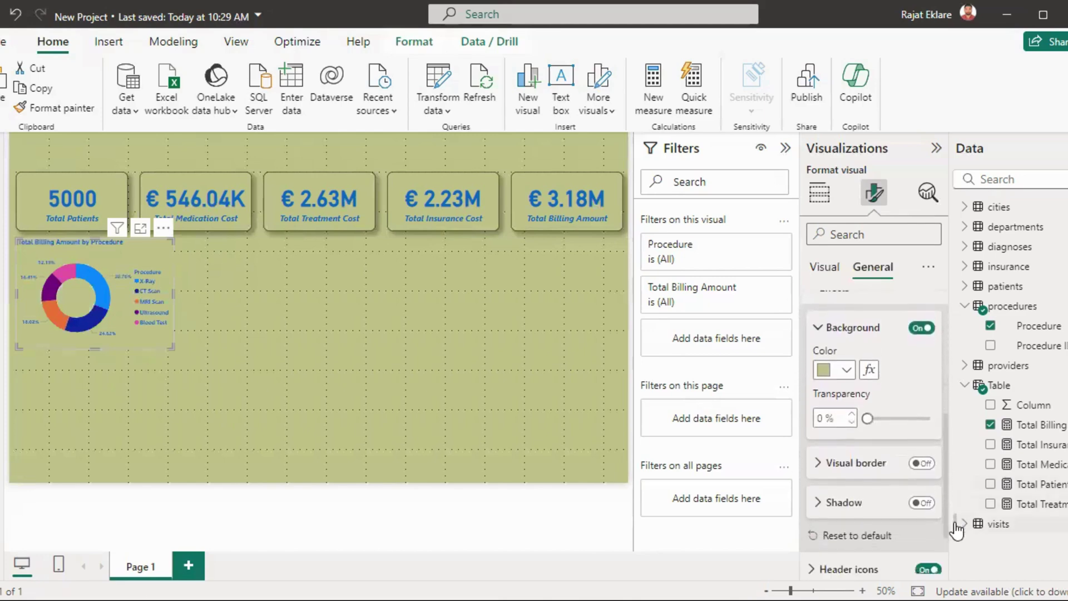
left_click(848, 464)
left_click(922, 455)
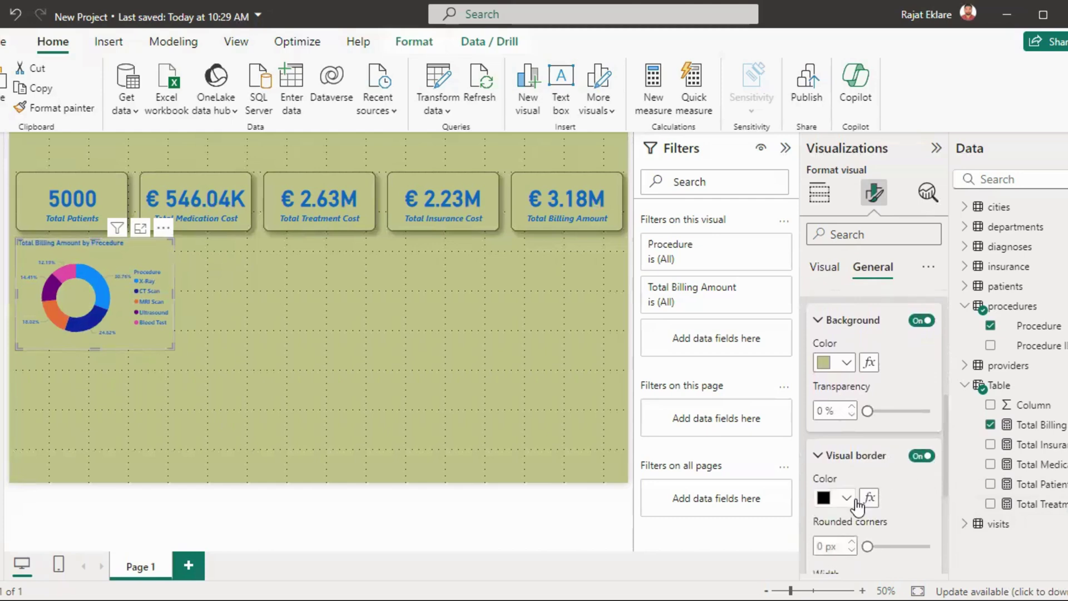
left_click_drag(868, 546, 898, 548)
Step: Turn on the donut chart's shadow and set its color to black
left_click_drag(946, 496, 944, 548)
left_click(906, 462)
left_click(851, 453)
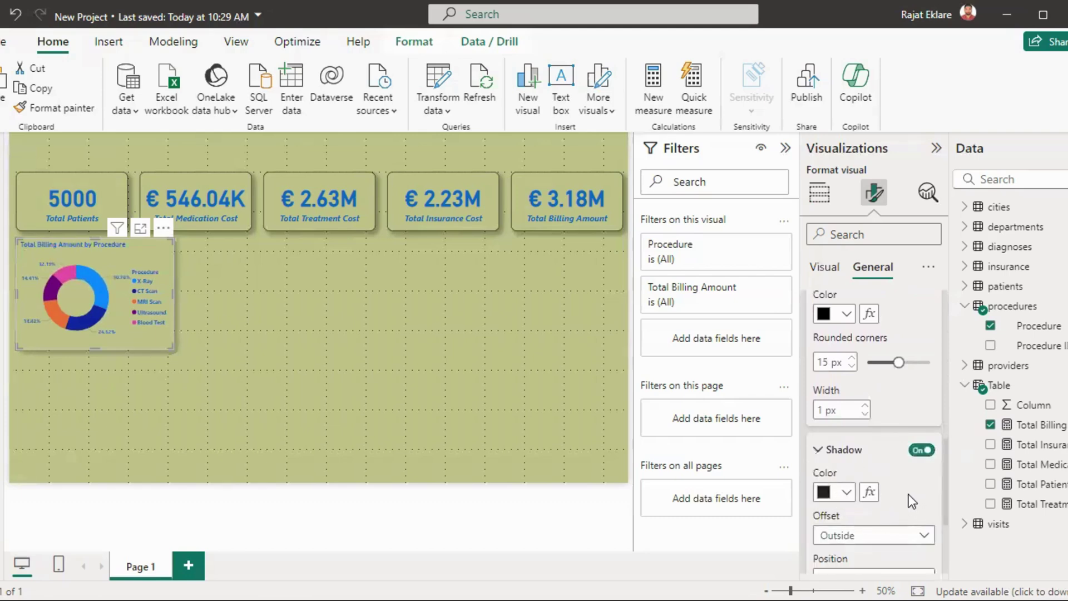
left_click(846, 492)
left_click(858, 363)
left_click(471, 428)
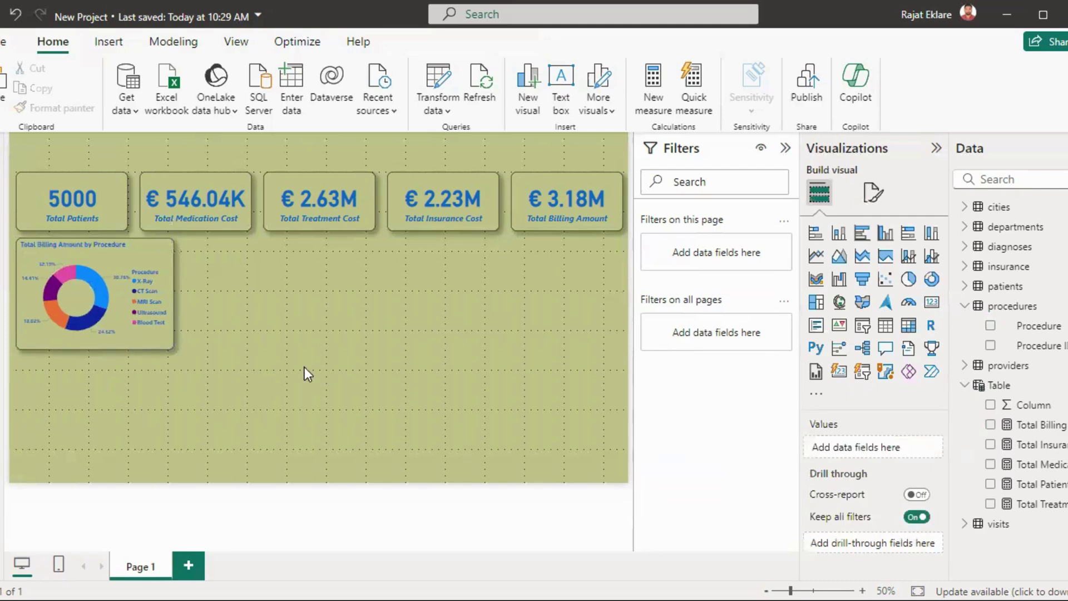
Step: Center the donut chart's title horizontally and set its font size to 18
left_click(132, 258)
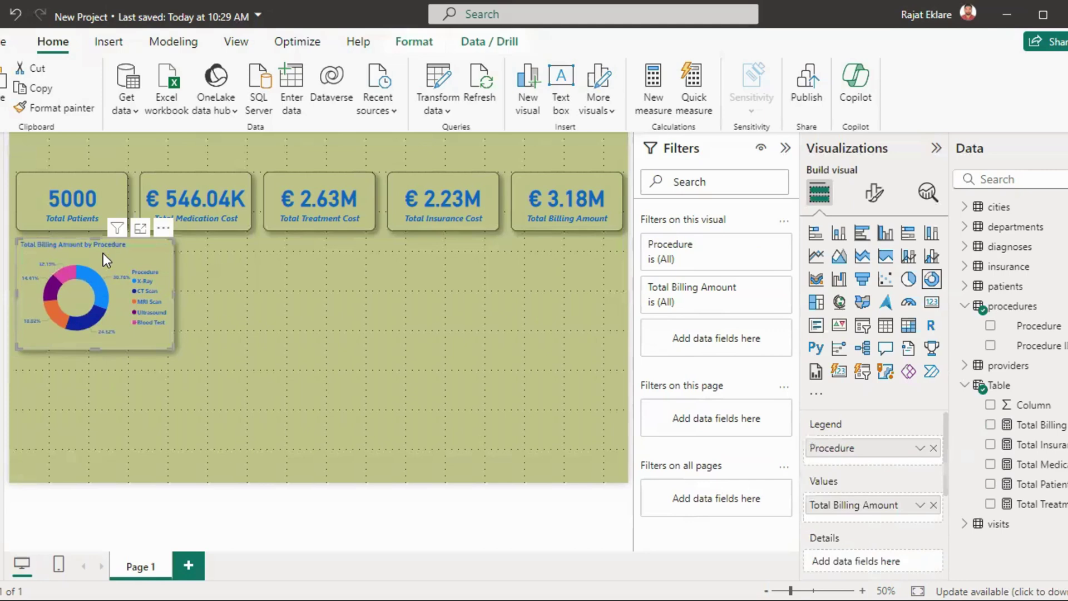
left_click(867, 198)
left_click(873, 272)
left_click(844, 353)
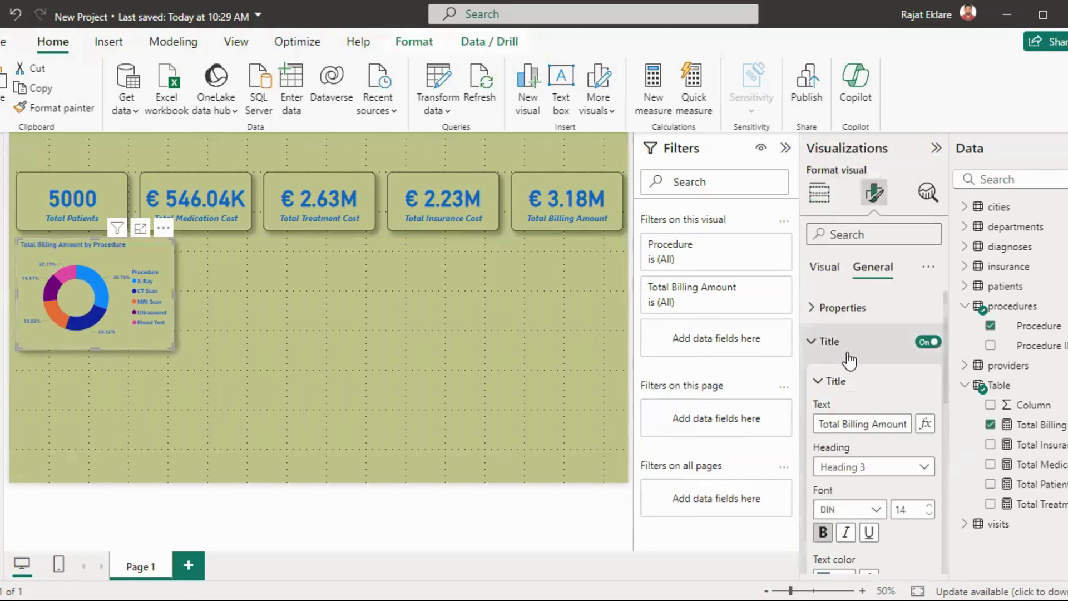
left_click_drag(946, 389, 948, 440)
left_click(853, 538)
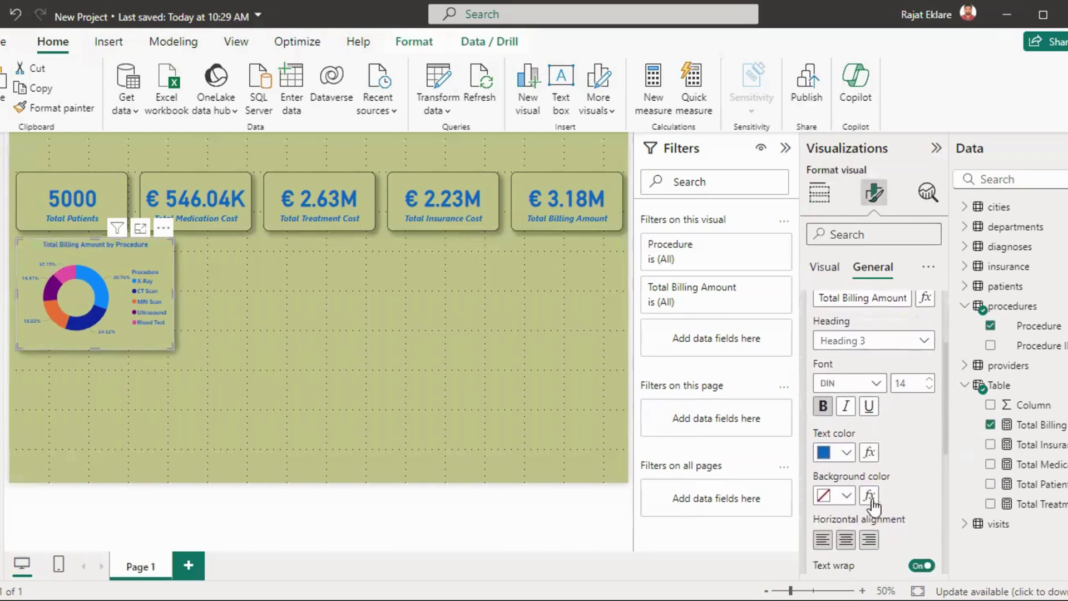
left_click(930, 378)
left_click(930, 378)
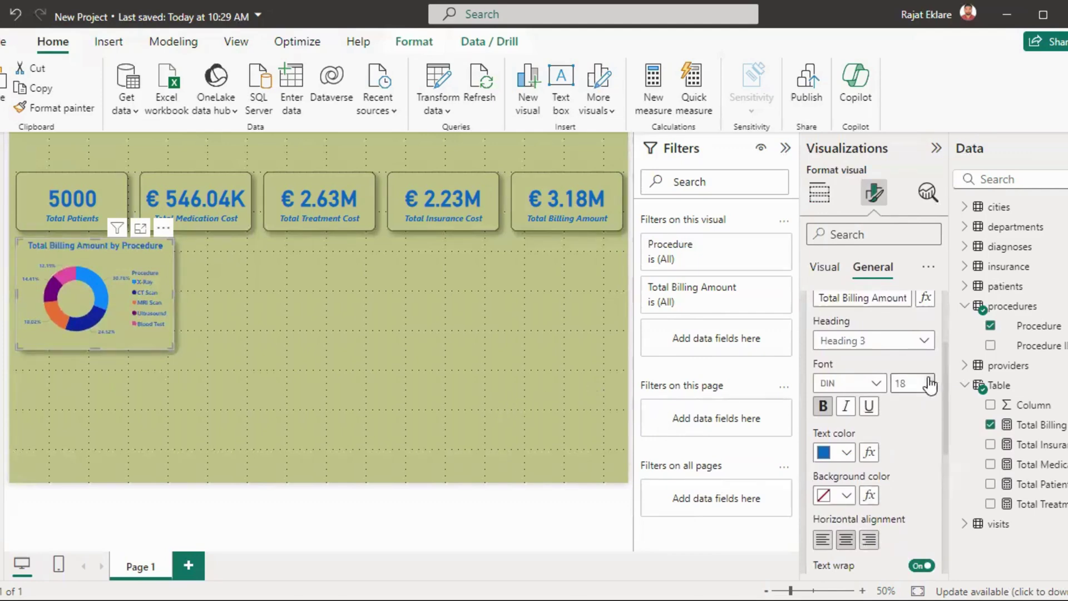
left_click(510, 422)
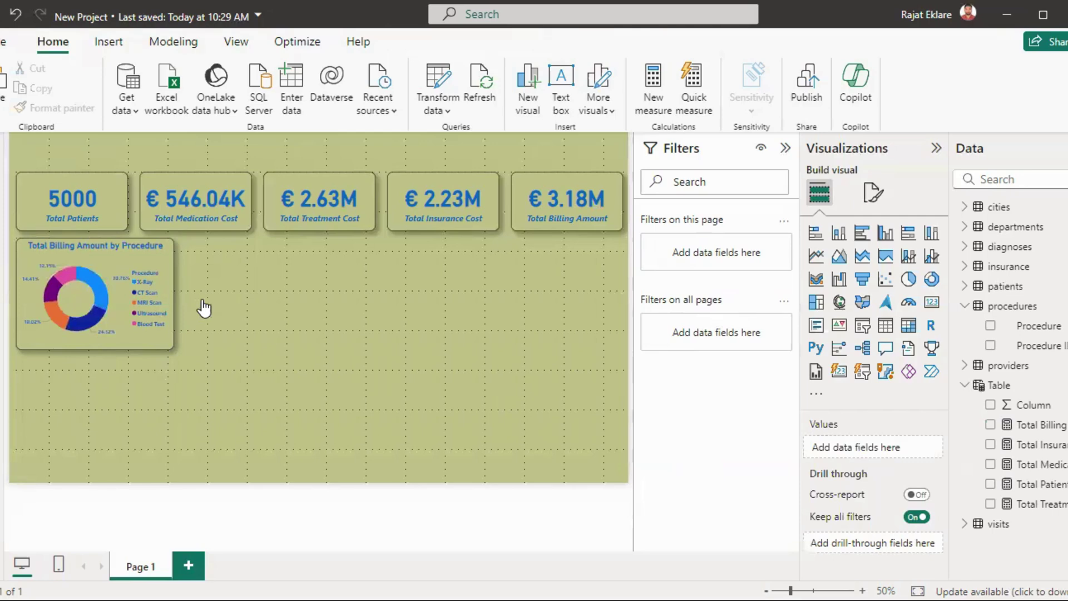
Step: Examine the rows of the departments table in the data view and return to the report
left_click(0, 177)
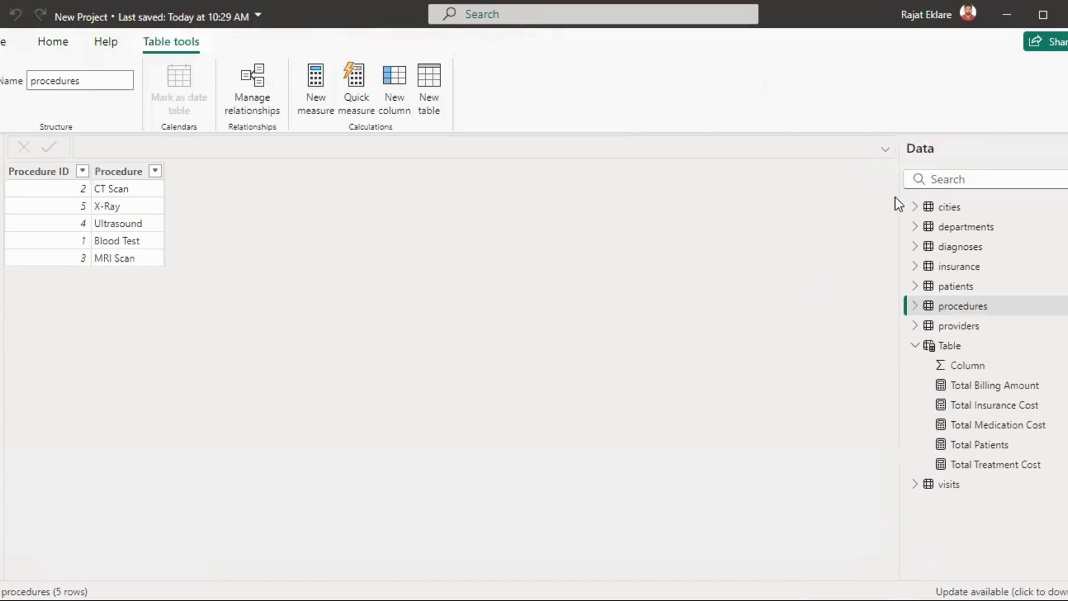
left_click(949, 228)
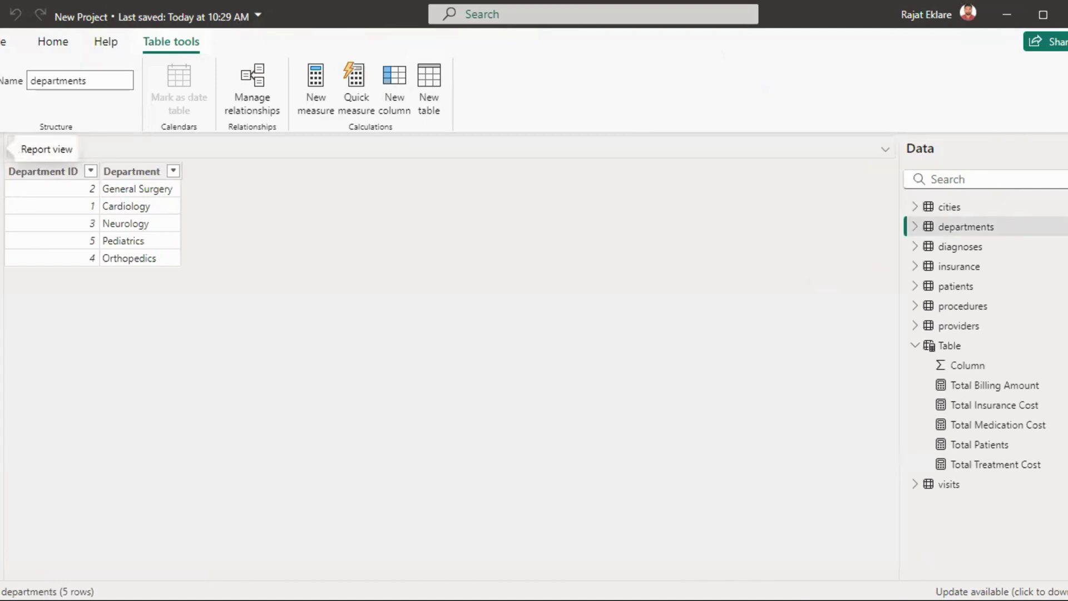
left_click(1, 150)
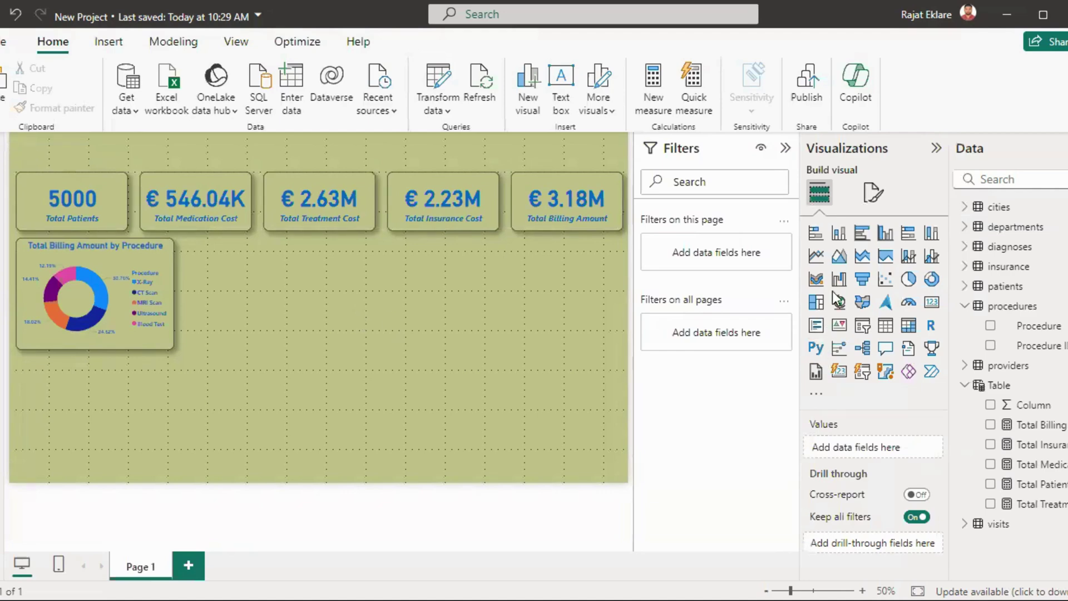
Step: Insert a stacked bar chart beside the donut chart and size it to the donut chart's height
left_click(816, 243)
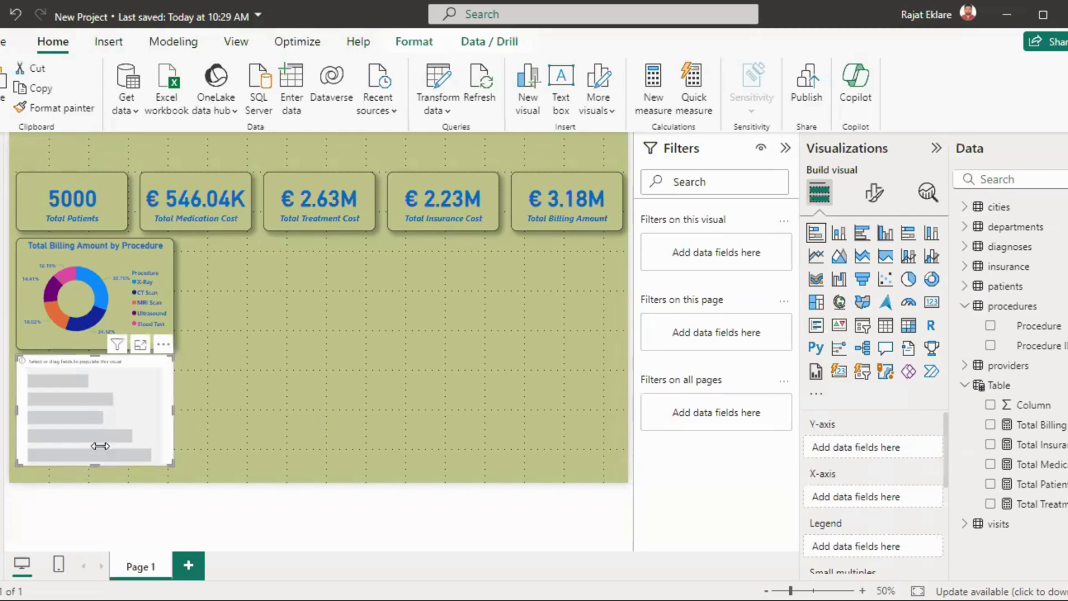
left_click_drag(94, 465, 96, 477)
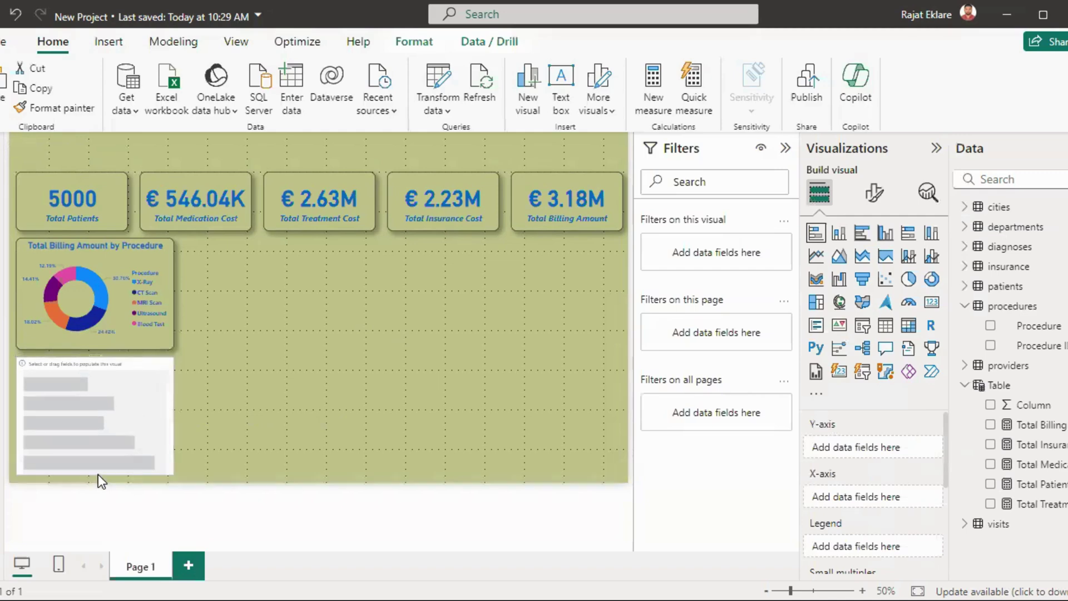
left_click_drag(97, 445, 252, 319)
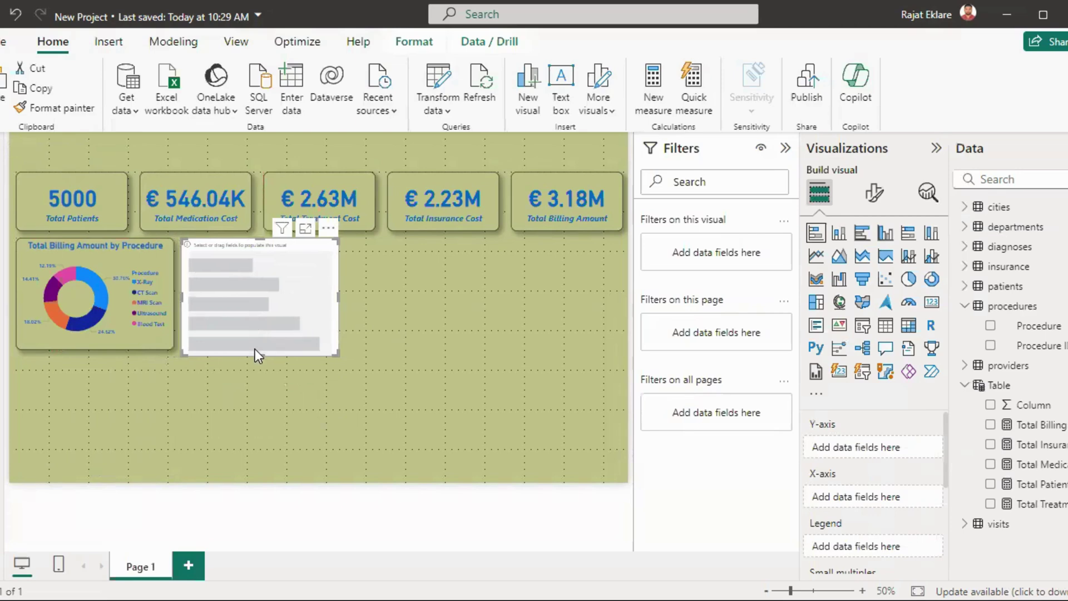
left_click_drag(259, 356, 258, 348)
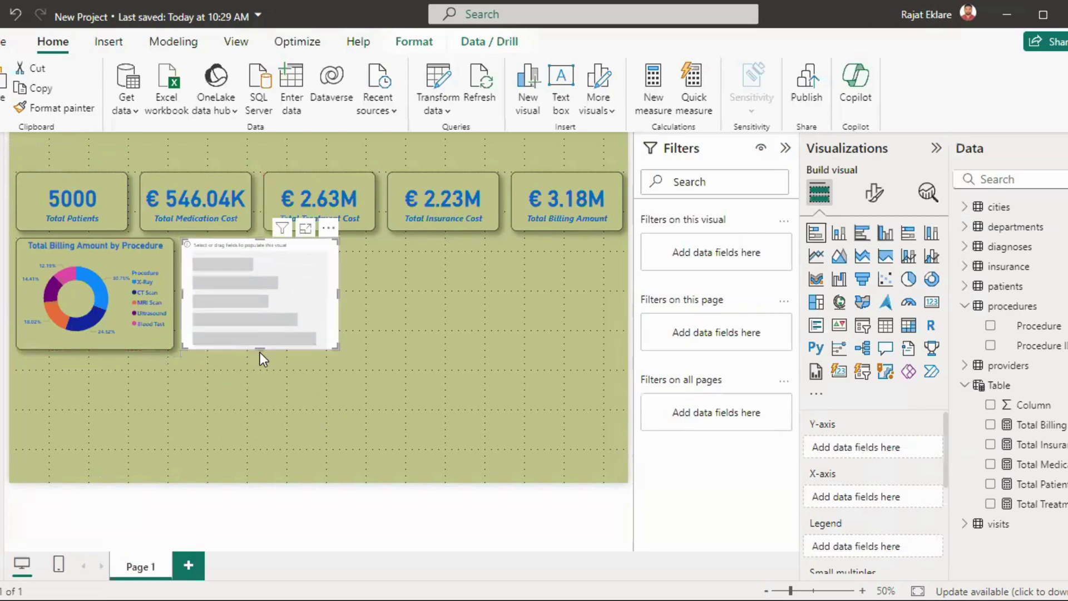
left_click(269, 361)
left_click(266, 309)
Step: Assign Department to the bar chart's Y-axis and Total Billing Amount to its X-axis
left_click(965, 226)
left_click_drag(1019, 257, 884, 550)
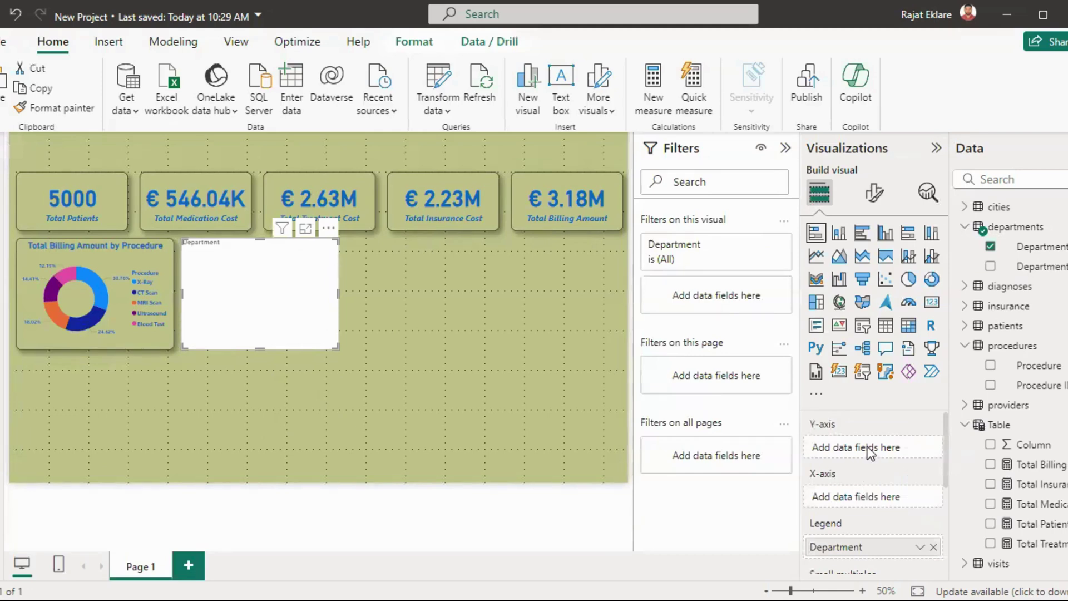
left_click_drag(849, 551, 857, 462)
left_click_drag(851, 548, 860, 449)
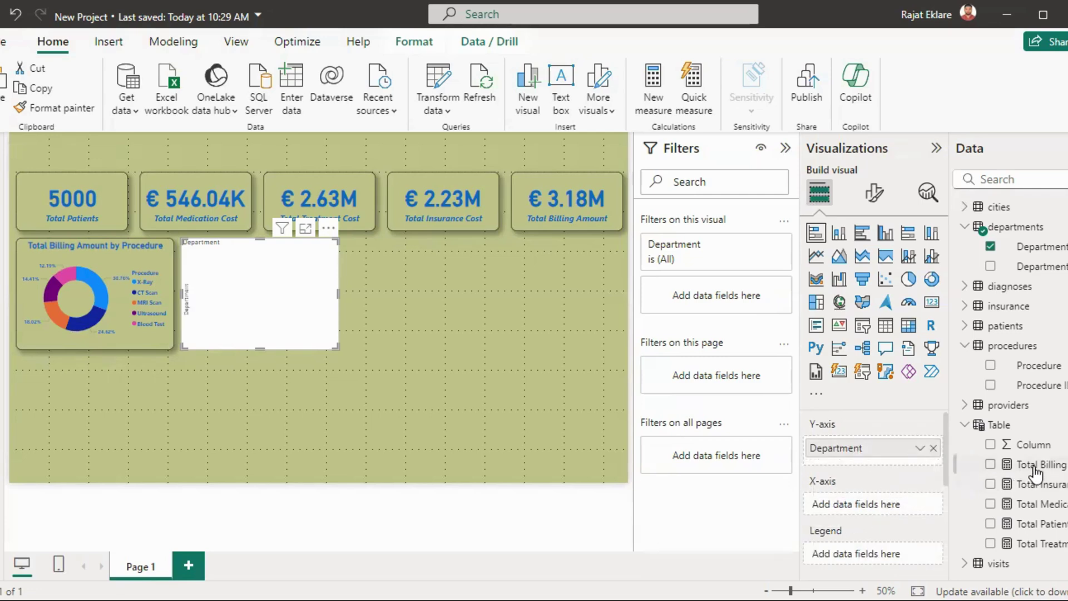
left_click_drag(1033, 469, 884, 505)
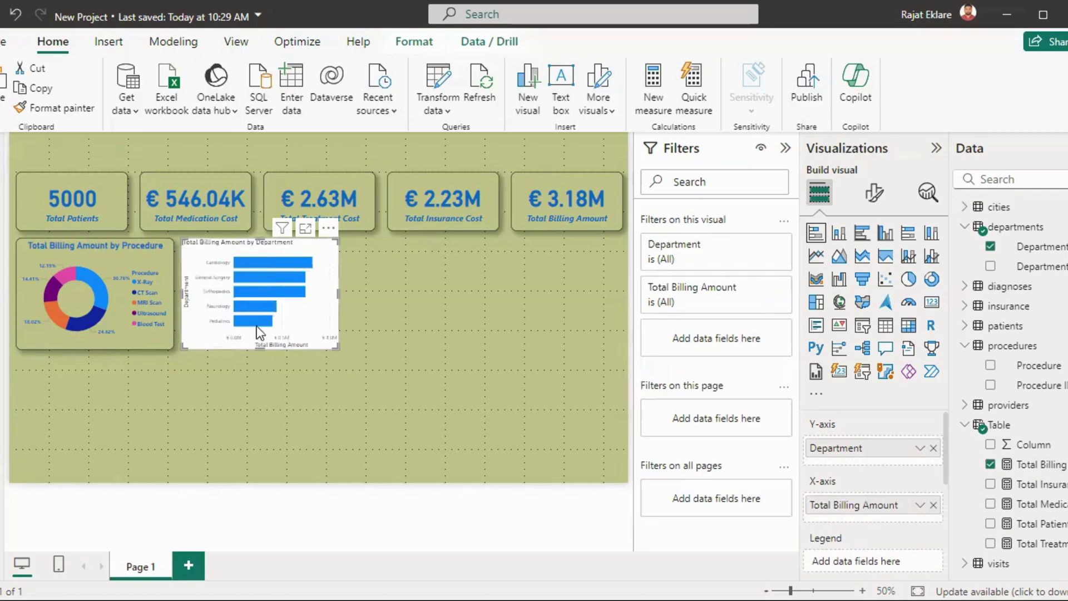
Step: Try to copy the donut chart's formatting onto the bar chart with the Format painter
left_click(136, 338)
left_click(53, 108)
left_click(300, 291)
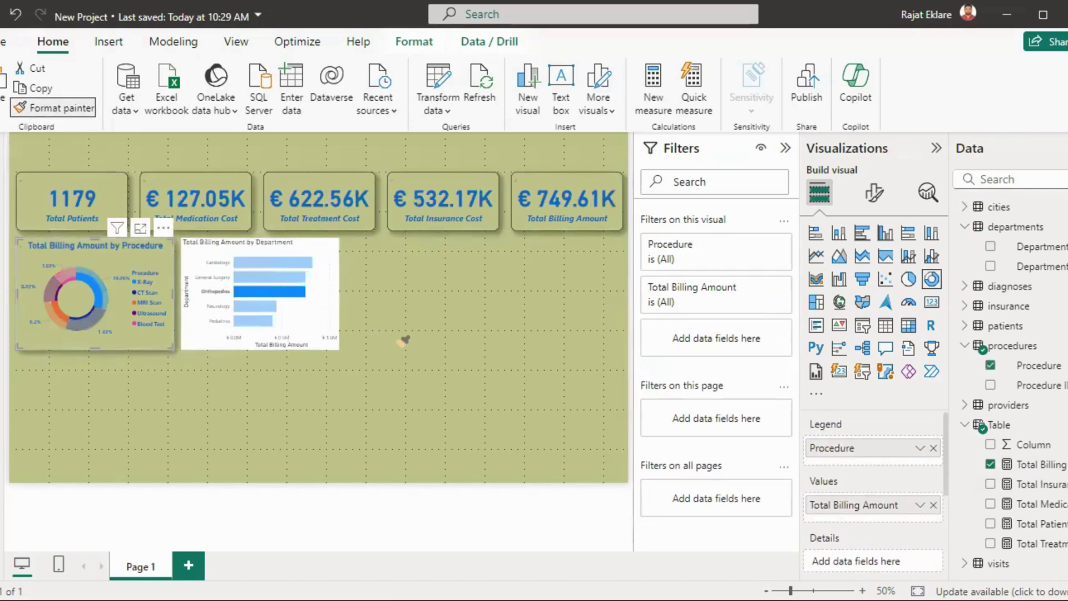
left_click(422, 386)
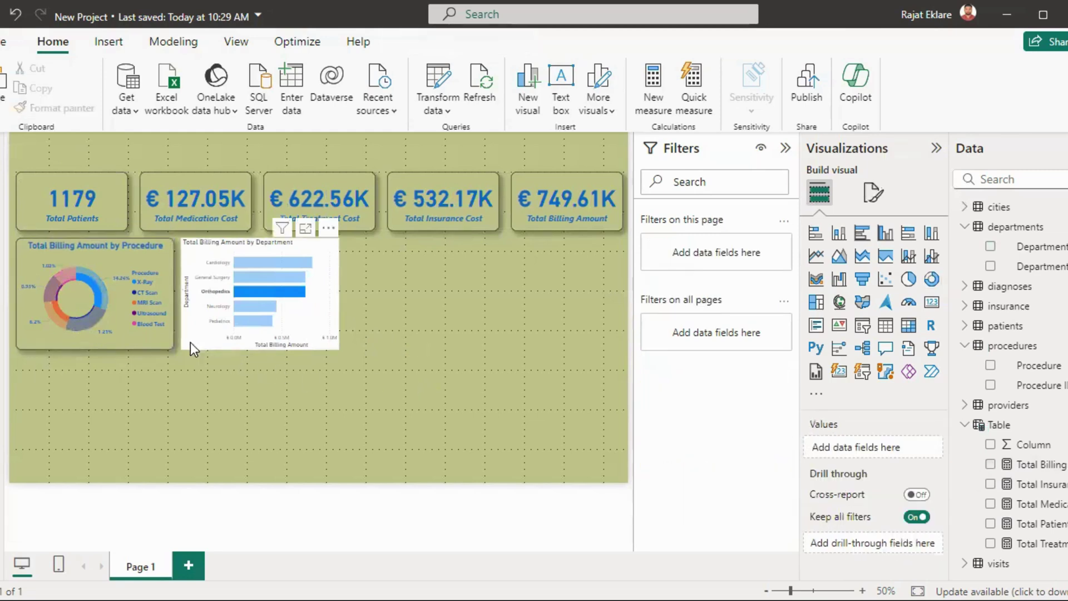
Step: Apply the donut chart's formatting to the Total Billing Amount by Department bar chart with the Format painter
left_click(135, 336)
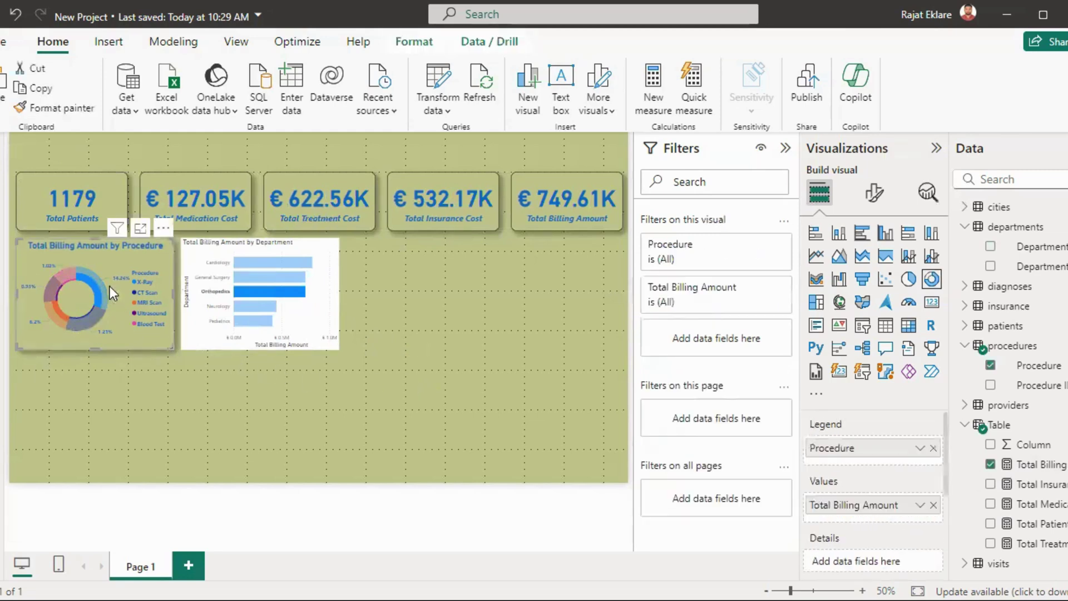
left_click(48, 108)
left_click(188, 328)
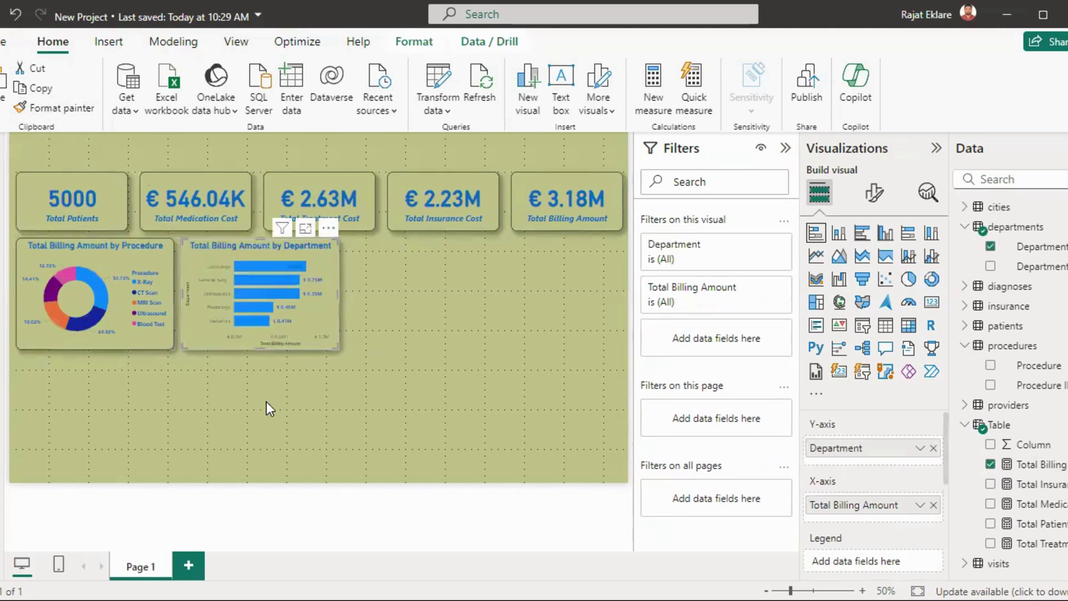
left_click(336, 405)
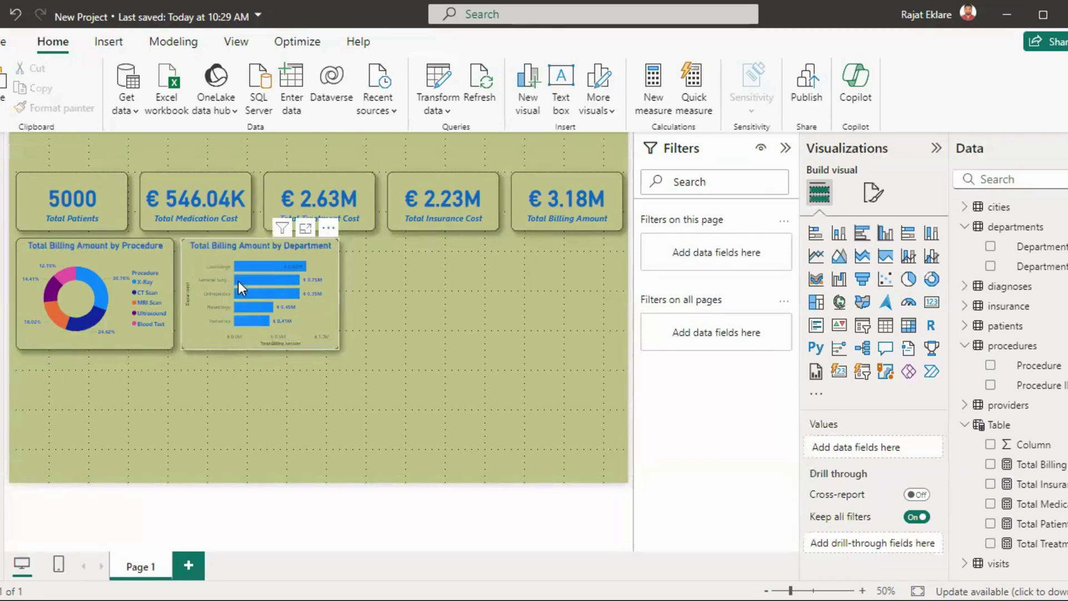
Step: Widen the bar chart until its right edge lines up with the Total Treatment Cost card
left_click(330, 299)
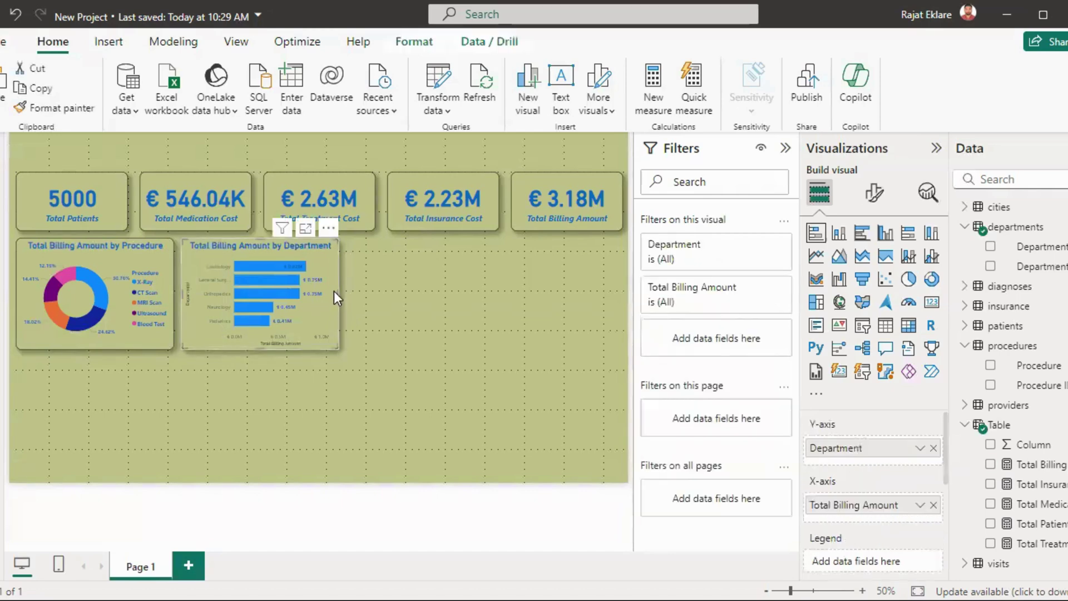
left_click_drag(336, 298, 376, 292)
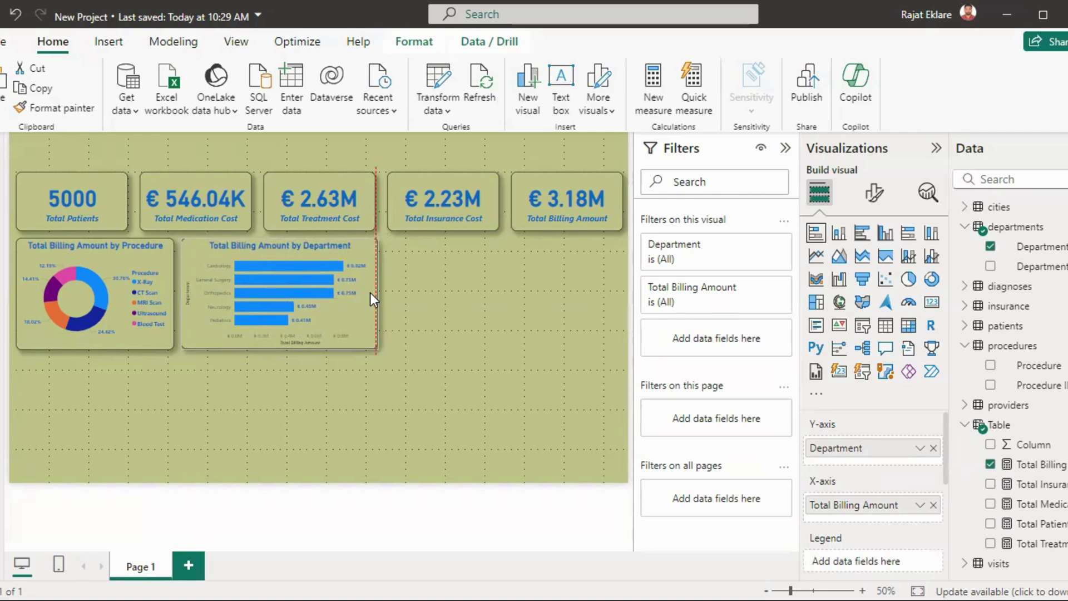
left_click_drag(370, 292, 369, 293)
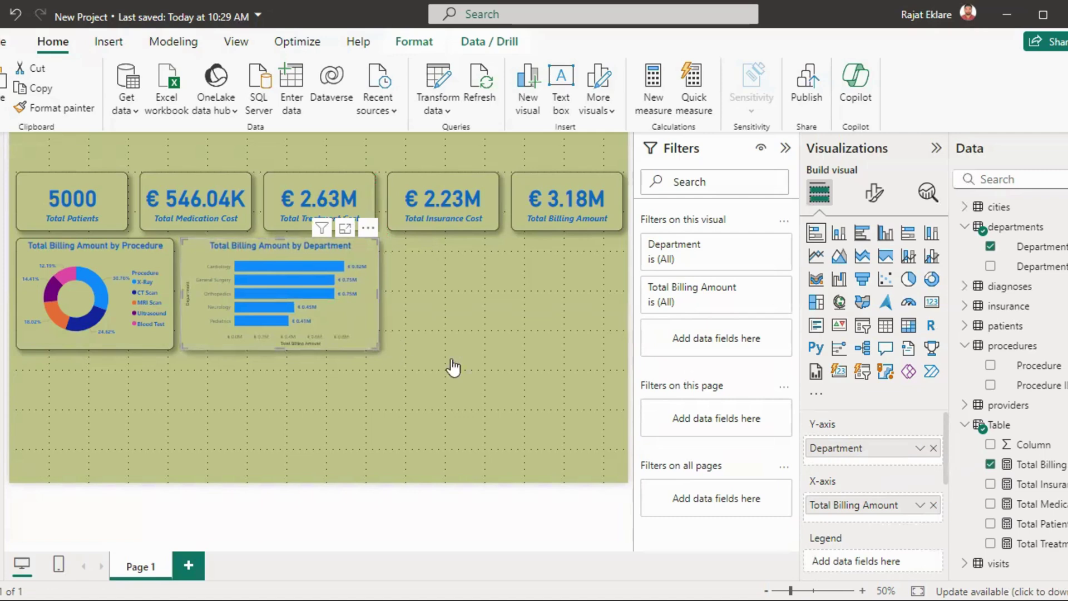
Step: Set the legend text color of the Total Billing Amount by Procedure donut chart to white
left_click(875, 196)
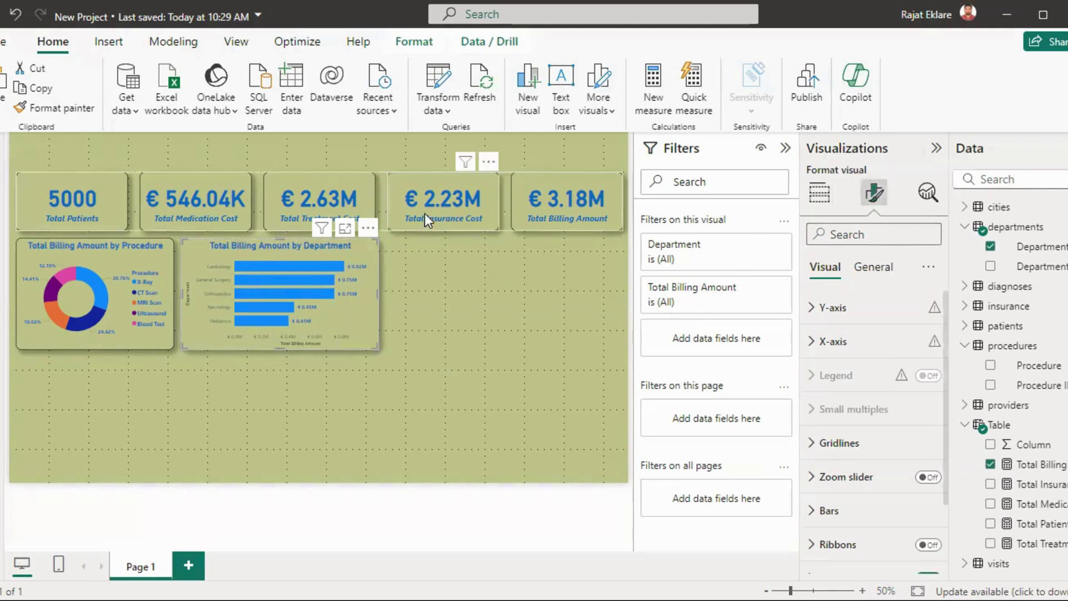
mouse_move(149, 269)
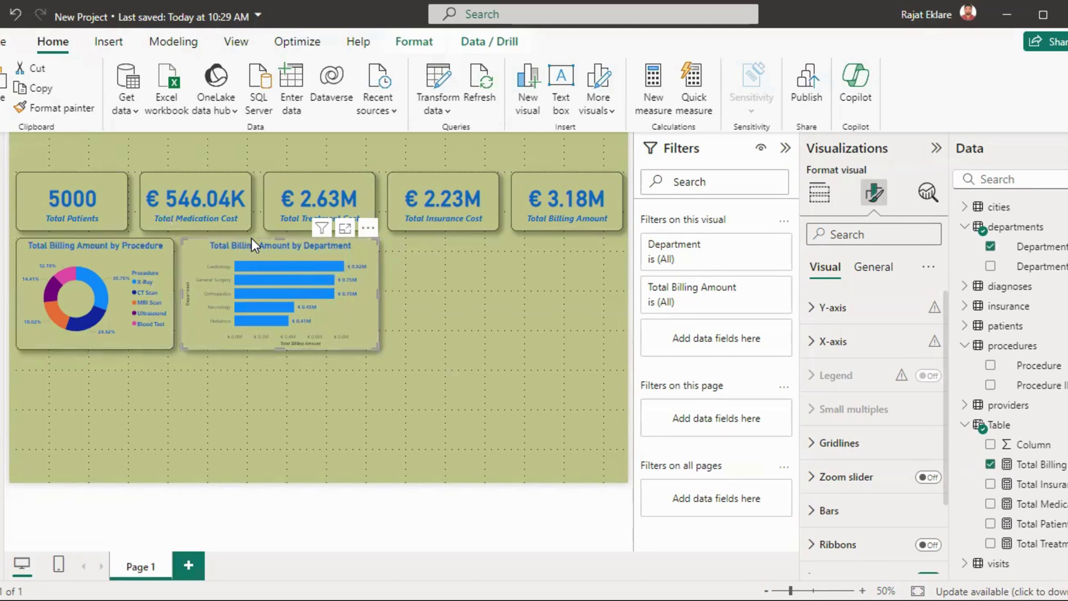
left_click(146, 332)
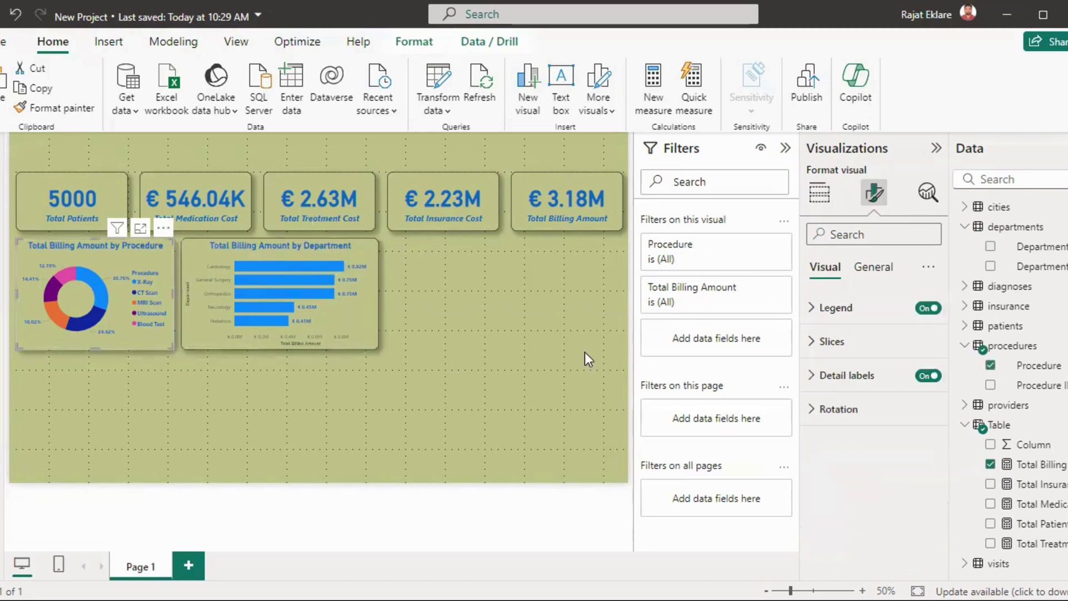
left_click(825, 309)
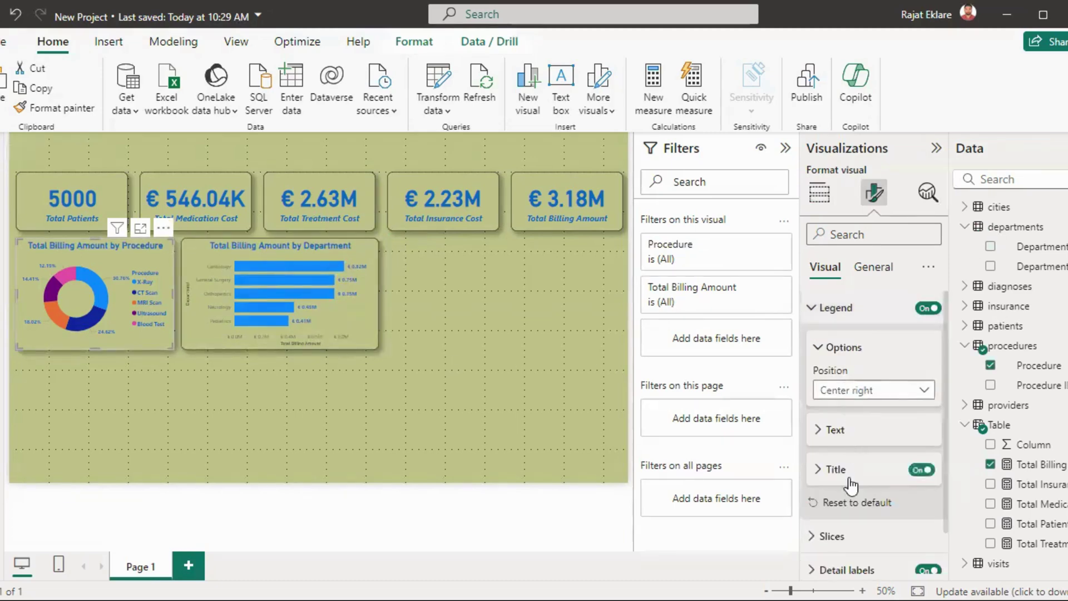
left_click(825, 431)
left_click(835, 541)
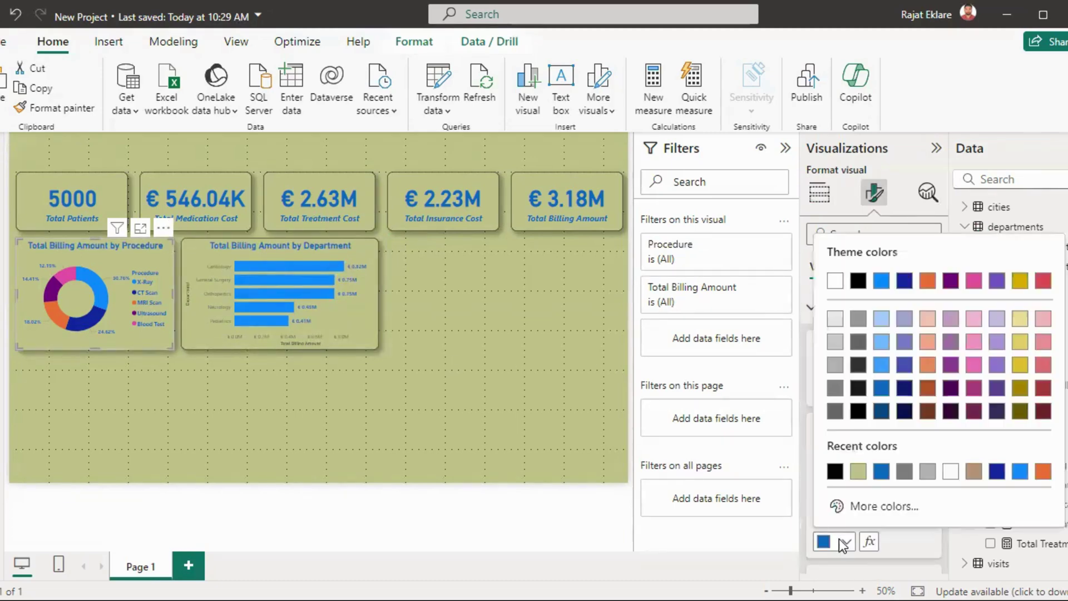
left_click(834, 281)
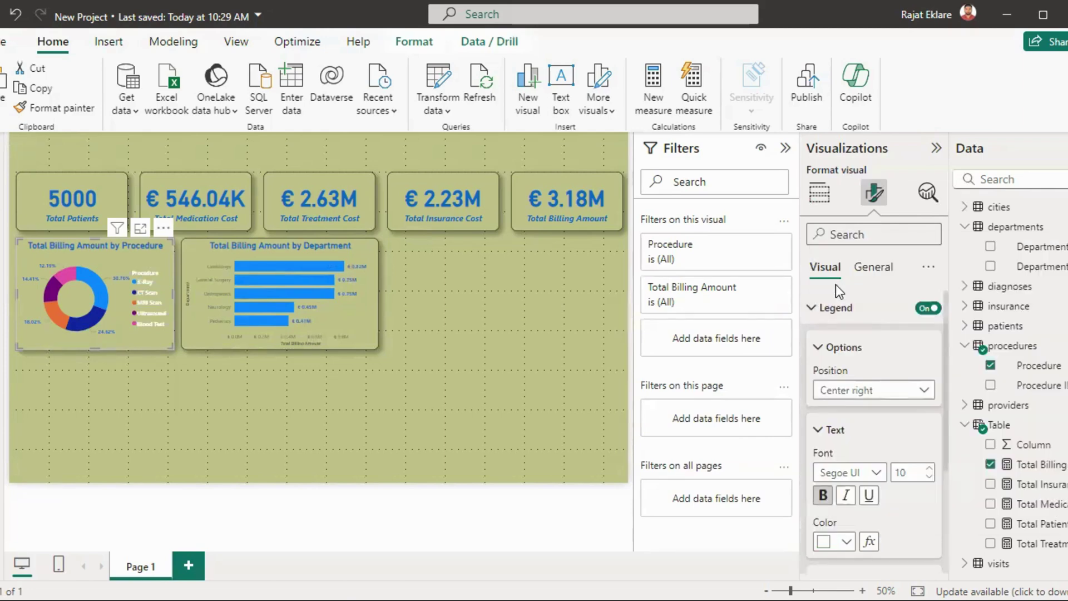
Step: Change the donut chart's detail label values to white
left_click(906, 434)
scroll(942, 375, "down", 1)
left_click(846, 523)
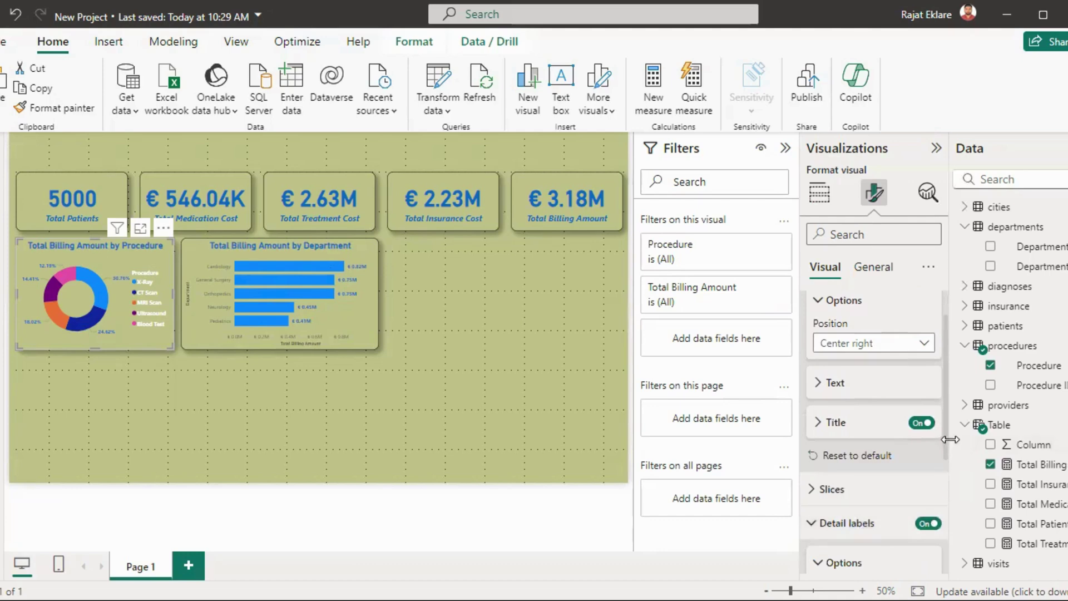
scroll(948, 548, "down", 5)
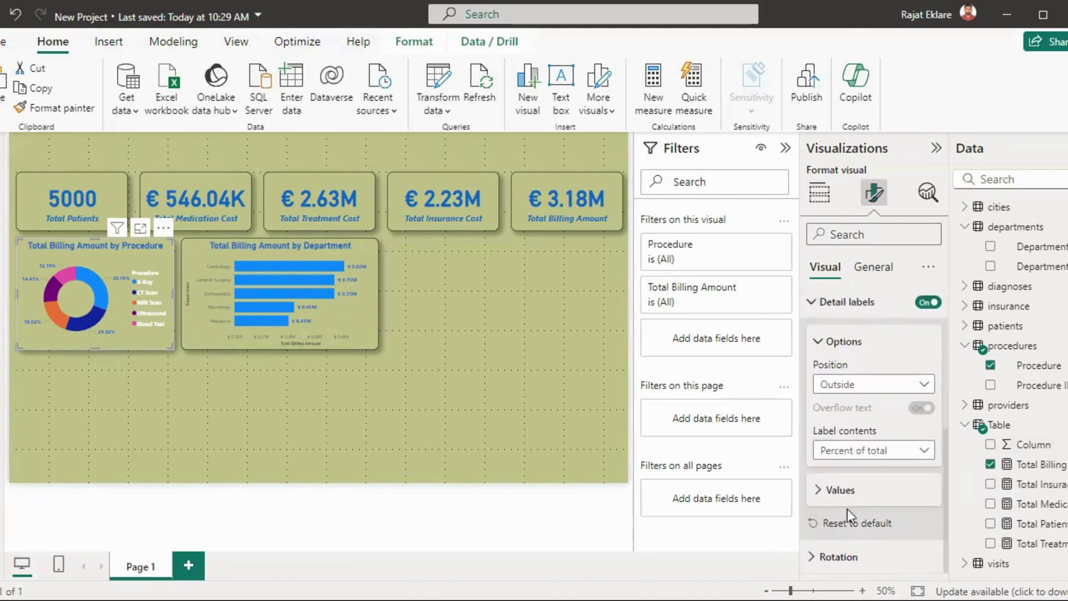
left_click_drag(942, 481, 943, 570)
left_click(846, 361)
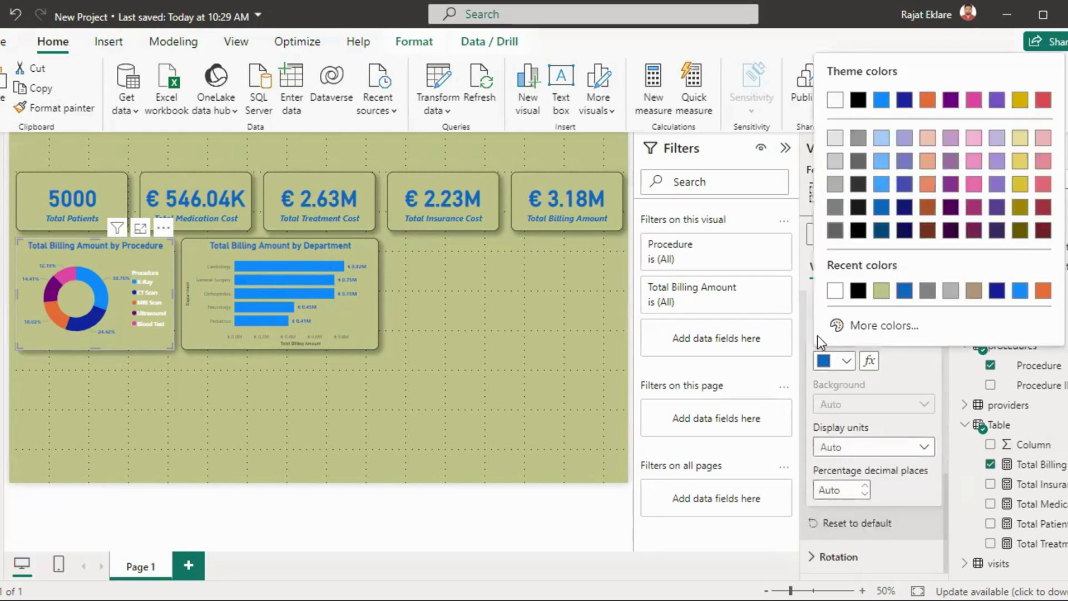
left_click(833, 289)
left_click(552, 421)
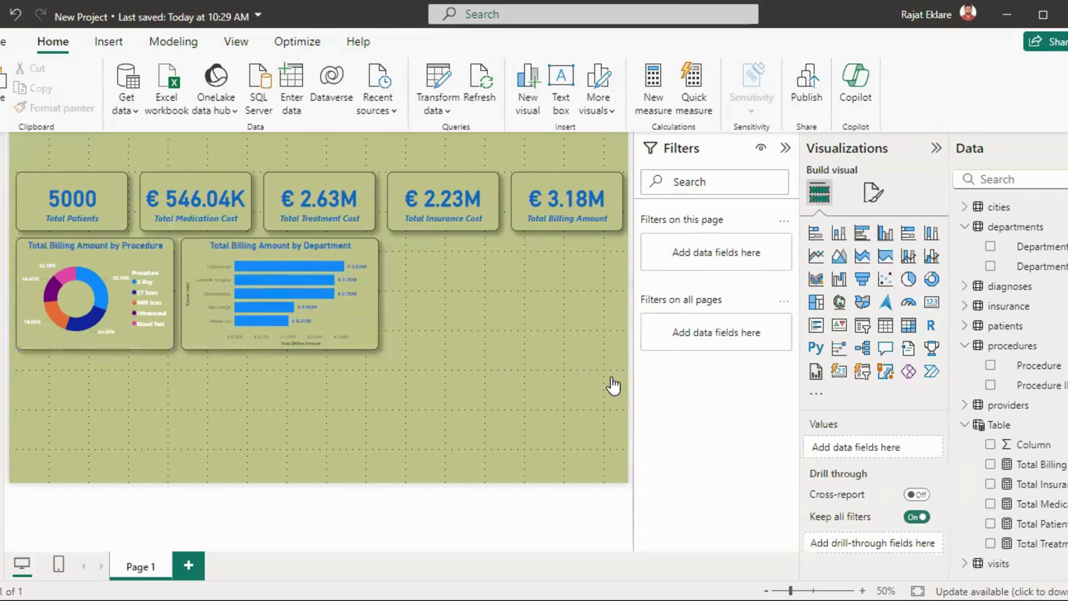
Step: Set the title text color of the Total Billing Amount by Procedure donut chart to white
left_click(143, 270)
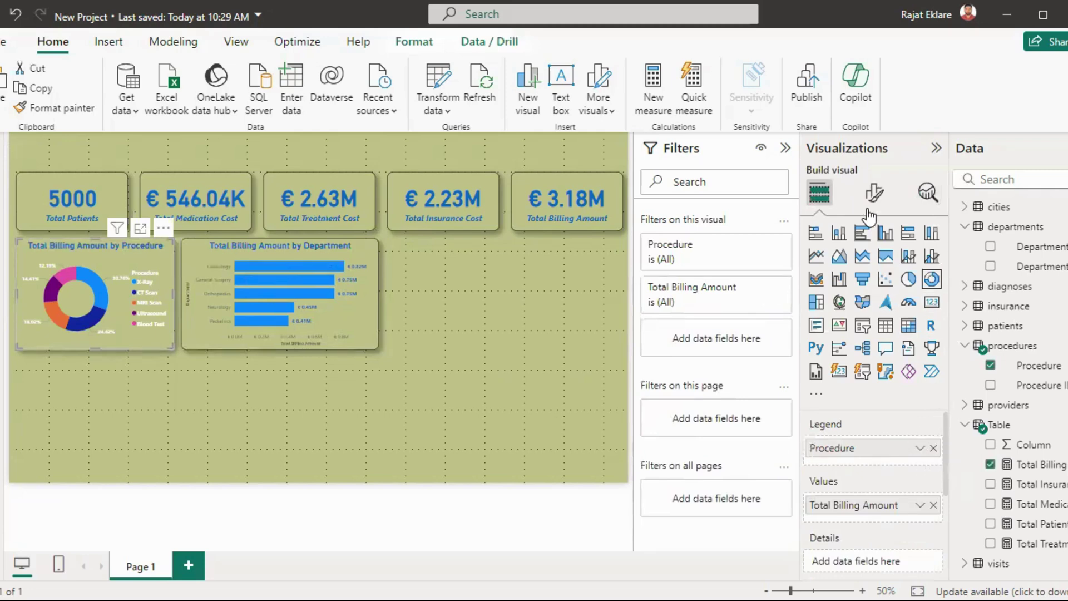
left_click(873, 190)
left_click(873, 266)
left_click(828, 341)
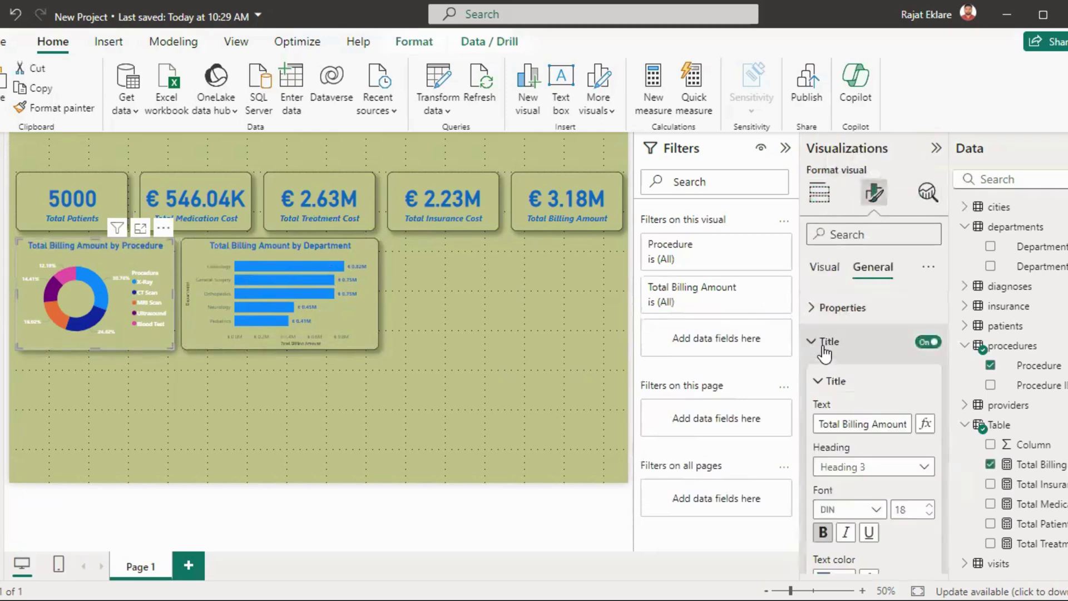
left_click_drag(944, 398, 946, 452)
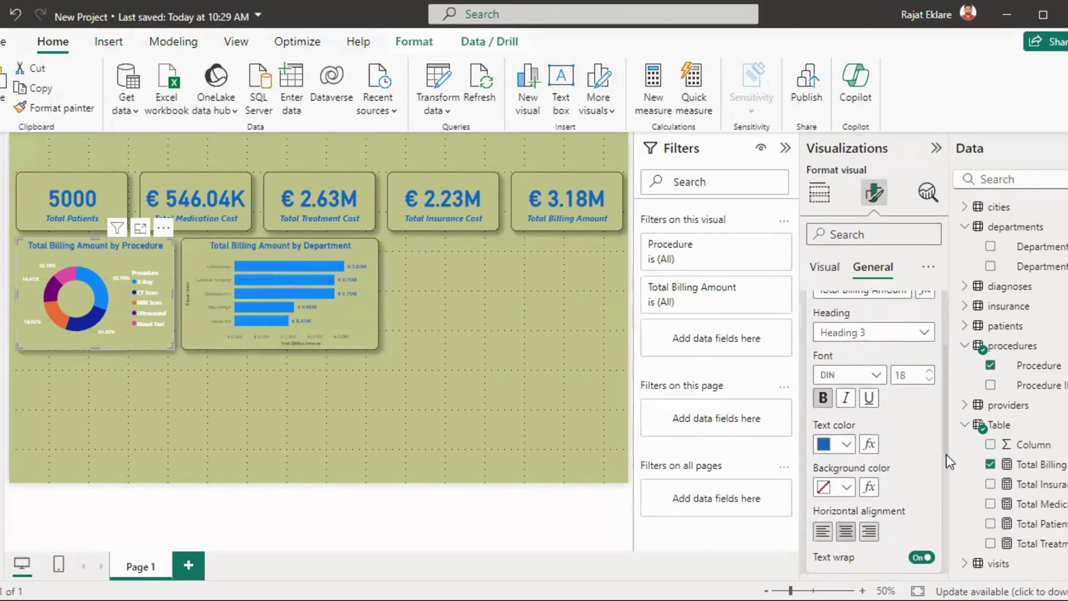
left_click(846, 438)
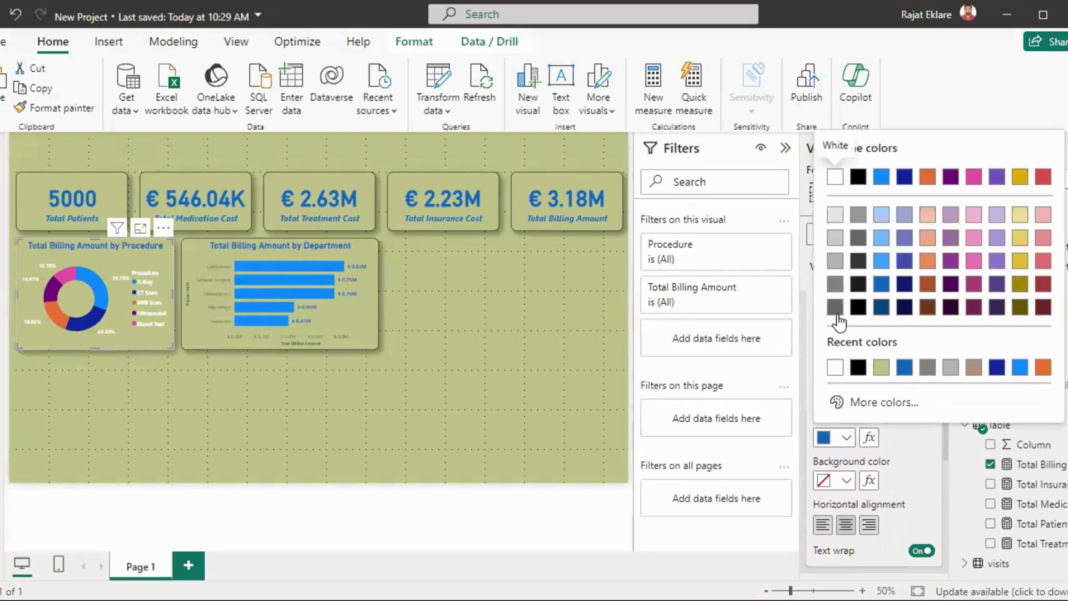
left_click(834, 367)
left_click(608, 423)
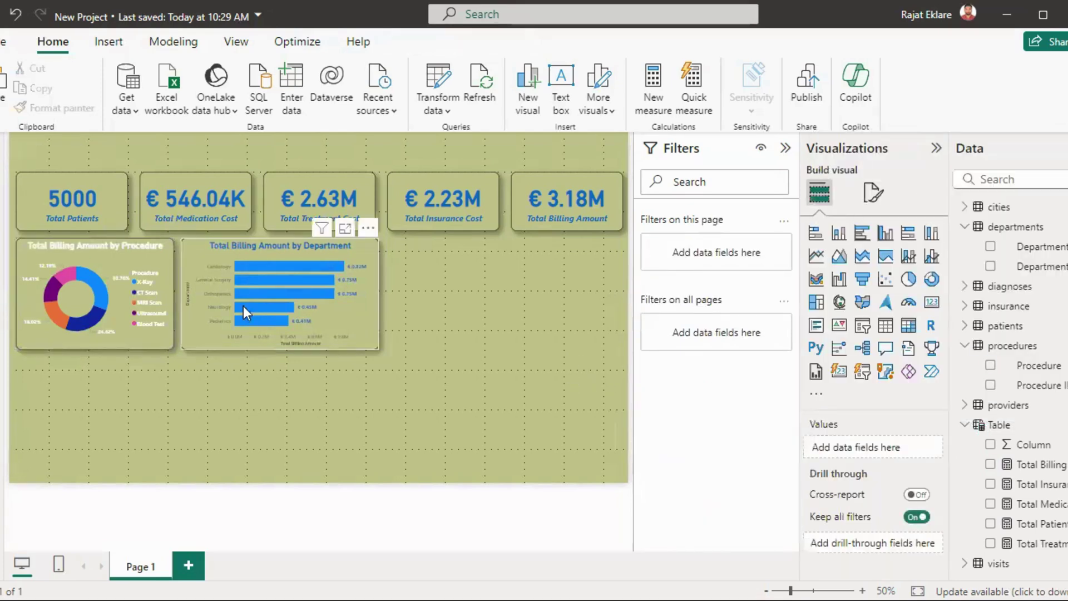
Step: Copy the donut chart's formatting onto the Total Billing Amount by Department bar chart with the Format painter
left_click(133, 259)
left_click(44, 109)
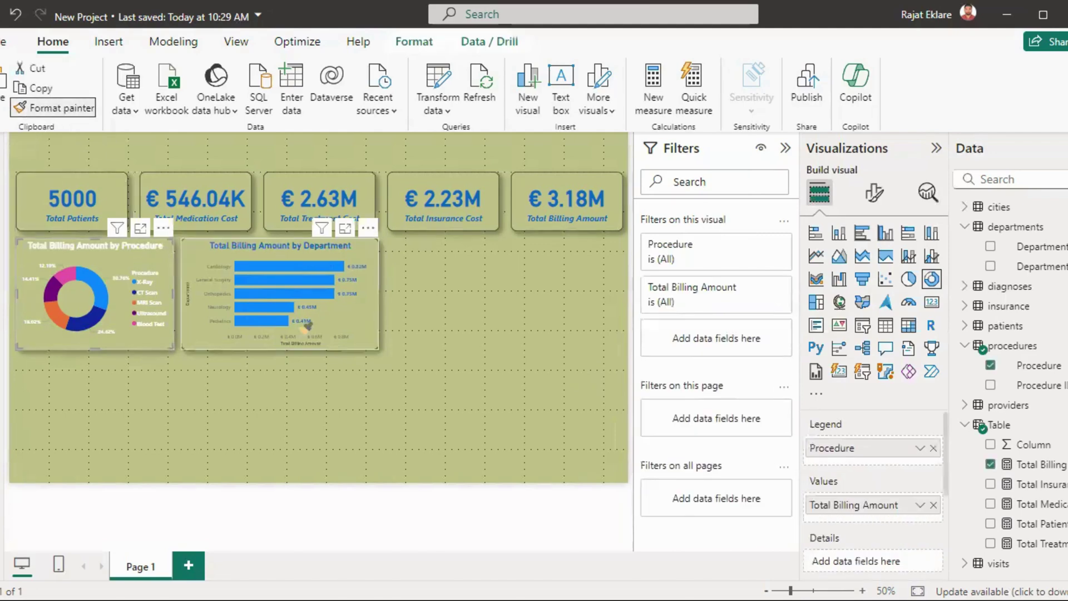
left_click(206, 319)
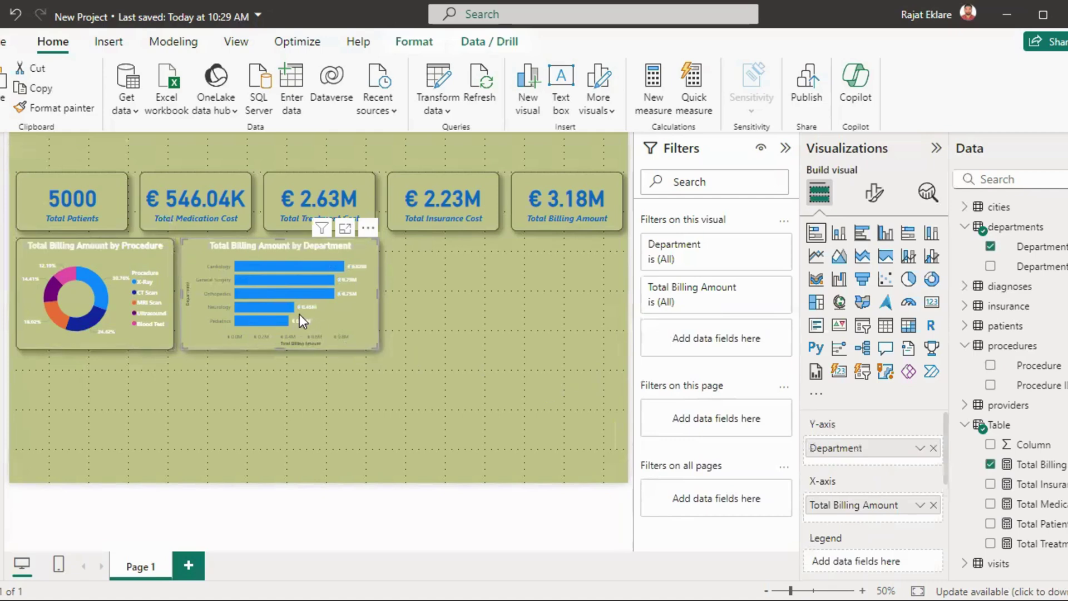
Step: Make the bar chart's Y-axis values bold and white
left_click(874, 193)
left_click(827, 307)
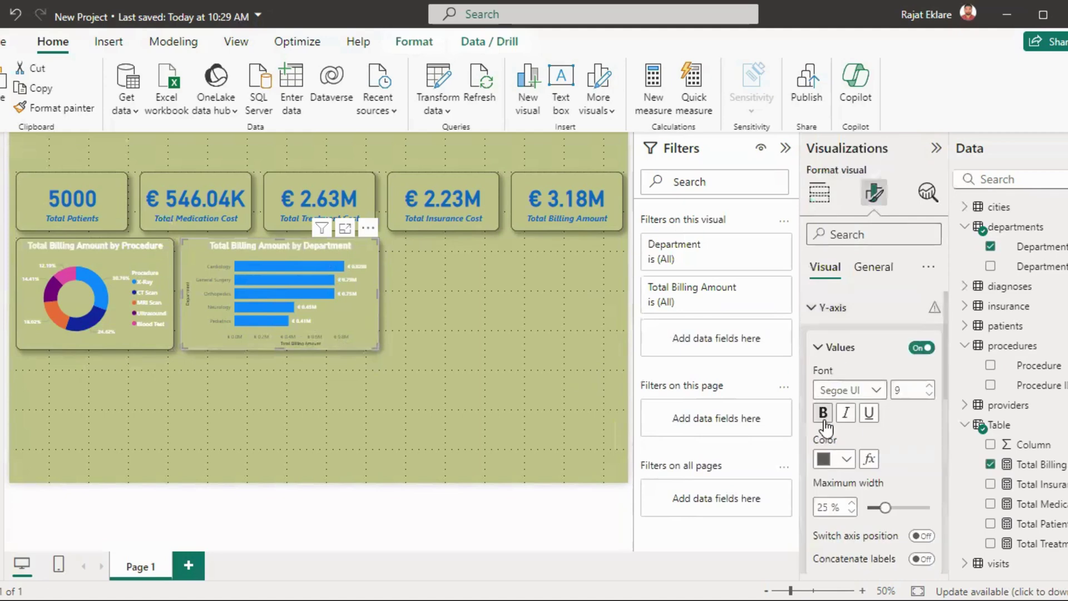
left_click(843, 458)
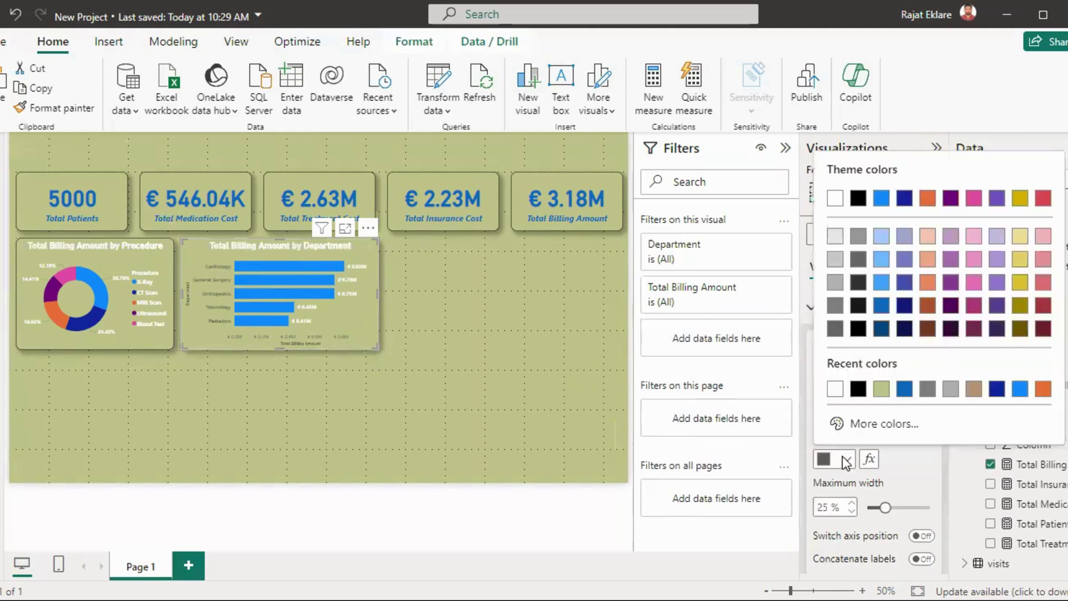
left_click(837, 391)
Step: Increase the font size of the department names on the bar chart's Y-axis
left_click(928, 388)
left_click(928, 388)
left_click(928, 388)
left_click(928, 389)
left_click(928, 388)
left_click(928, 389)
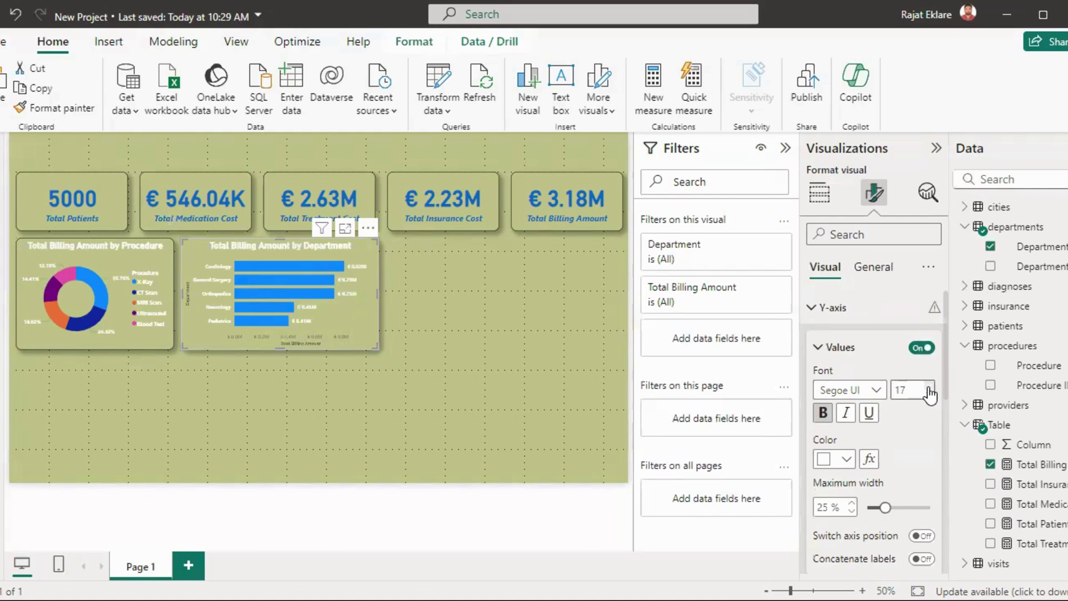
left_click(928, 386)
Step: Set the color of the bar chart's Y-axis title to white
scroll(943, 392, "down", 3)
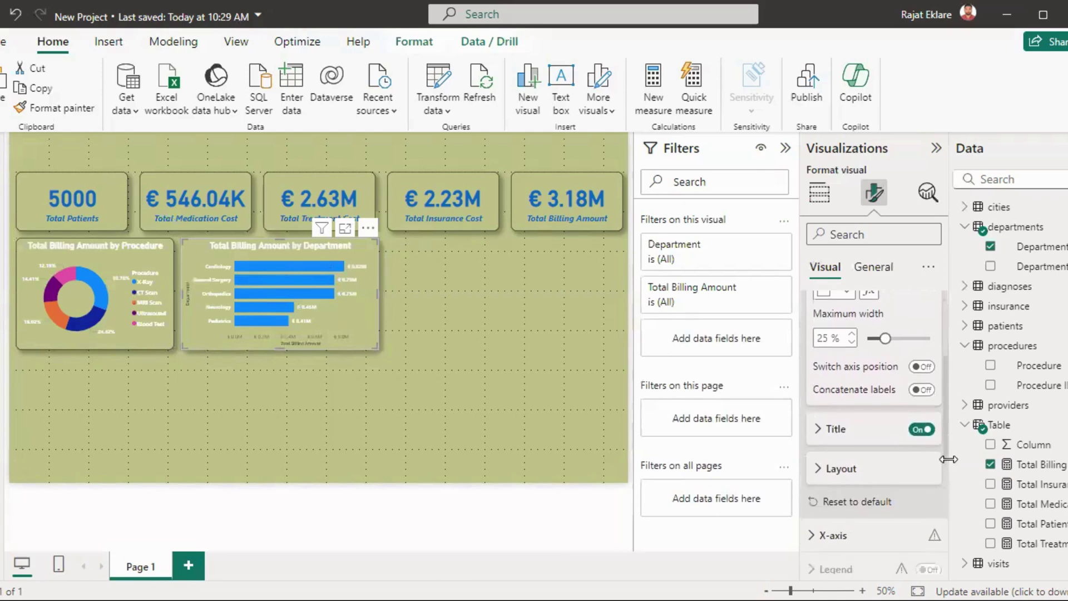
left_click(834, 430)
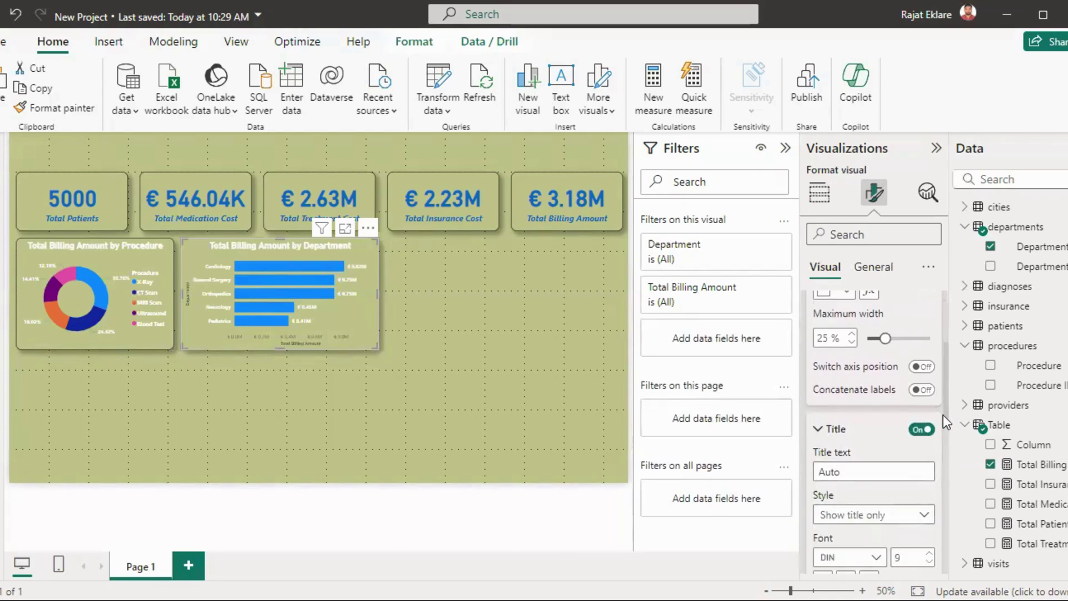
scroll(943, 415, "down", 3)
left_click(847, 469)
left_click(839, 398)
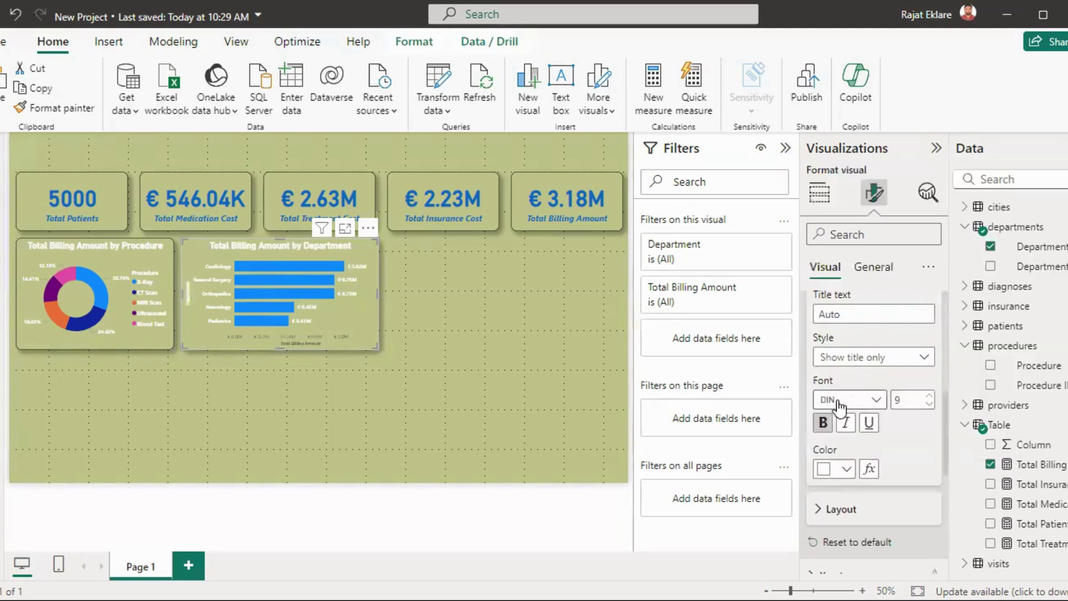
Step: Set the font size of the bar chart's Y-axis title to 20
left_click(930, 397)
left_click(930, 396)
left_click(930, 397)
left_click(930, 396)
left_click(930, 397)
left_click(930, 397)
left_click(930, 397)
left_click(929, 404)
mouse_move(327, 262)
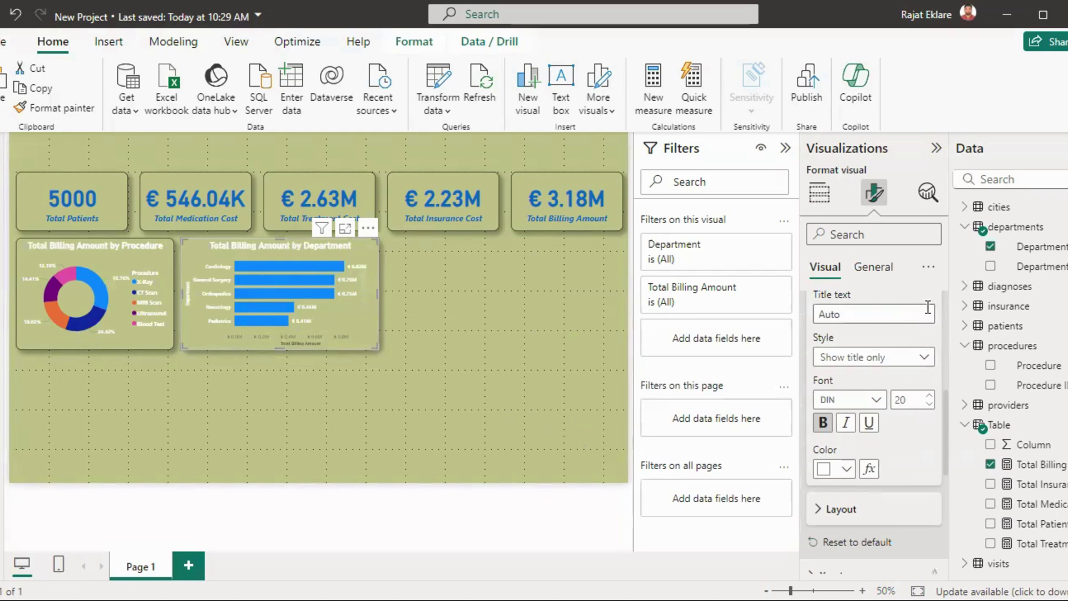
Step: Set the color of the bar chart's X-axis title to white
left_click_drag(946, 473, 941, 519)
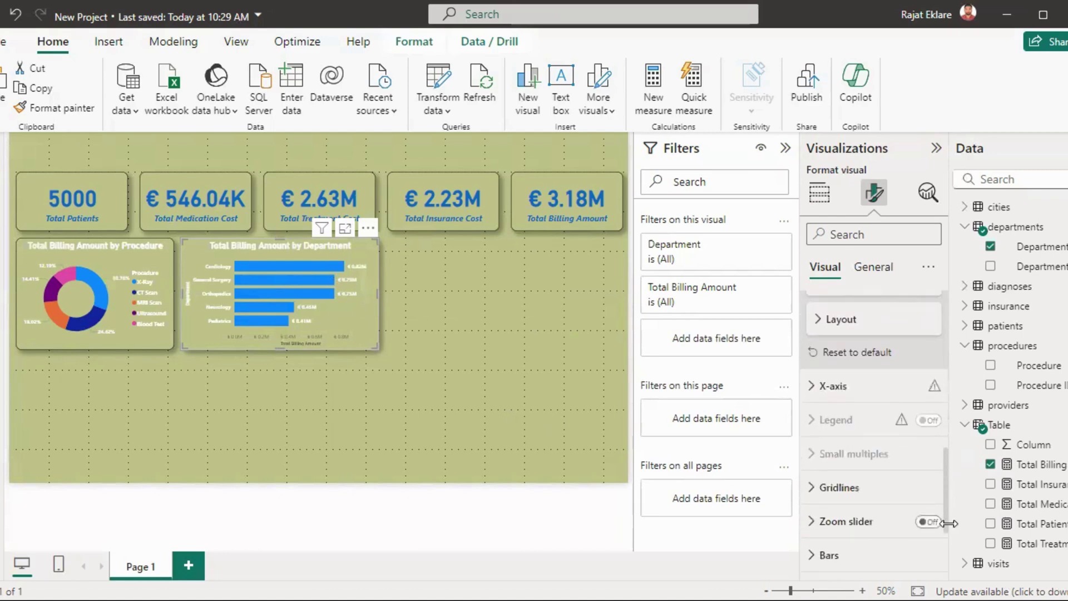
left_click(846, 396)
left_click_drag(945, 446, 946, 505)
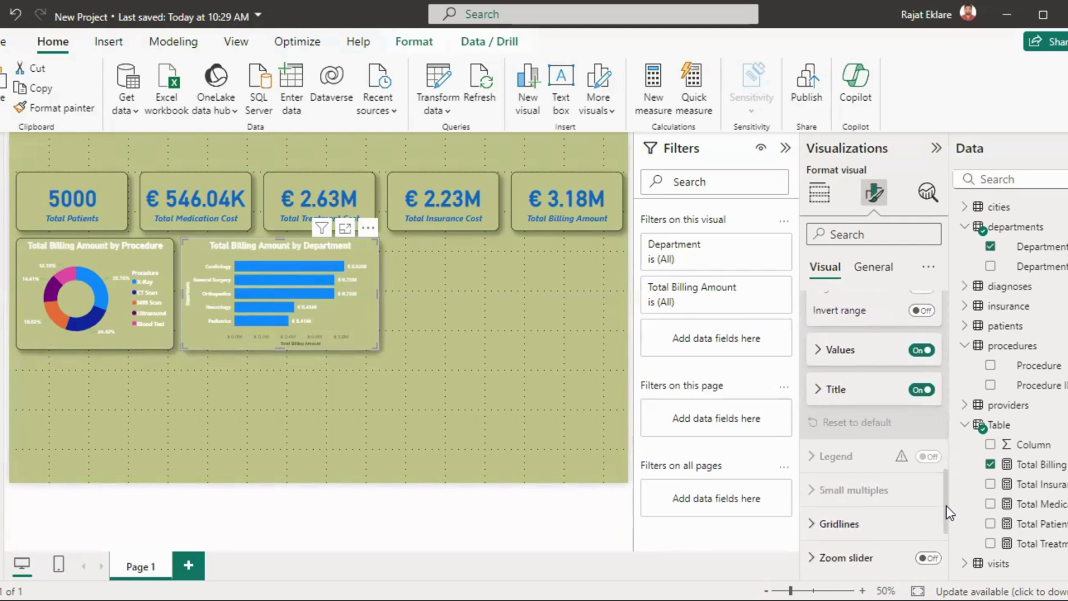
left_click(824, 384)
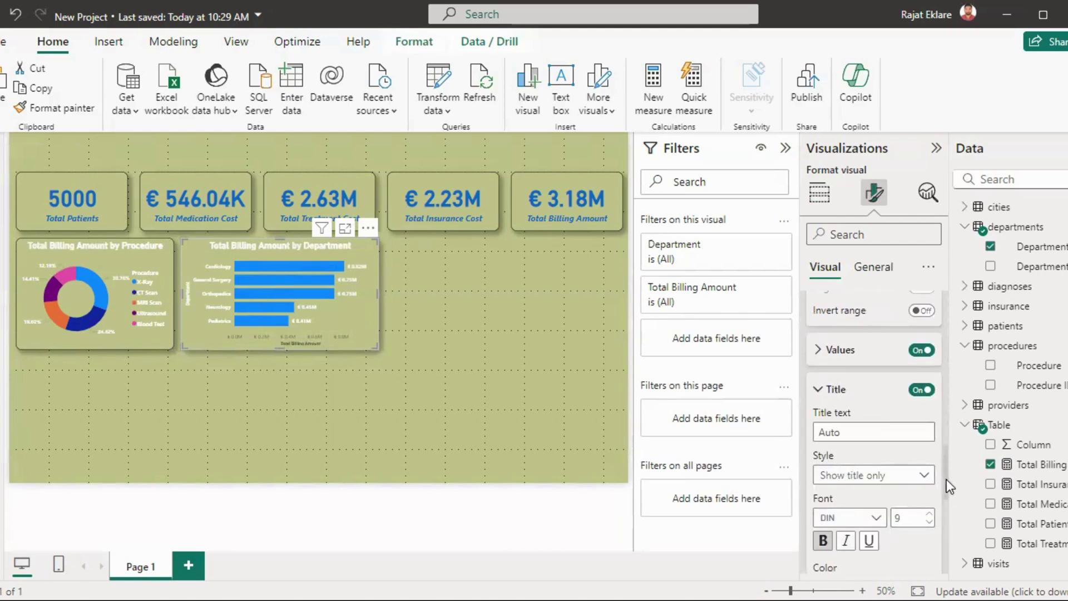
left_click_drag(946, 479, 947, 515)
left_click(829, 402)
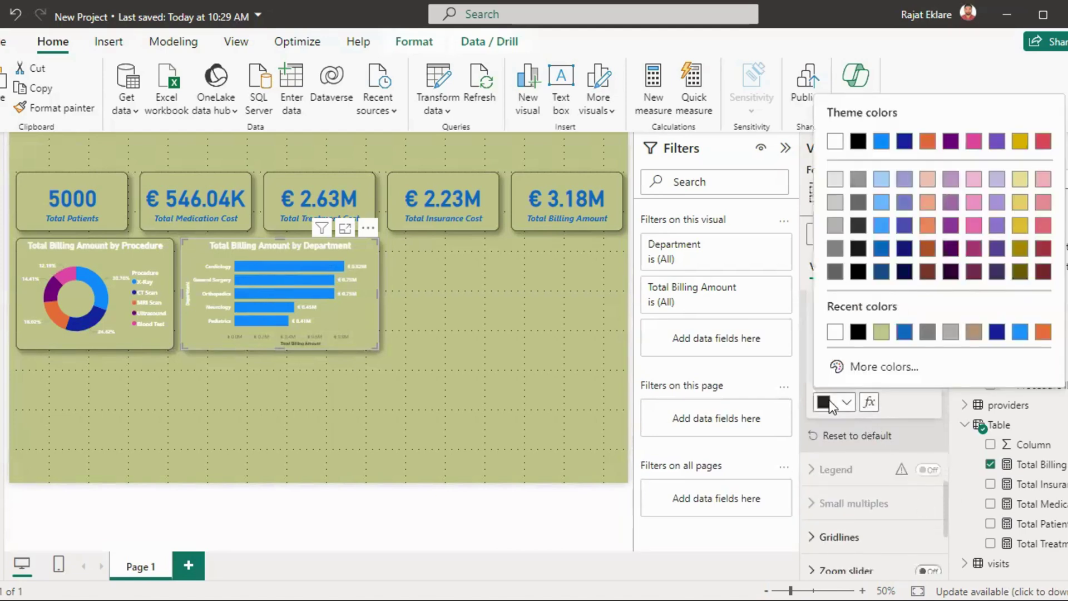
left_click(834, 332)
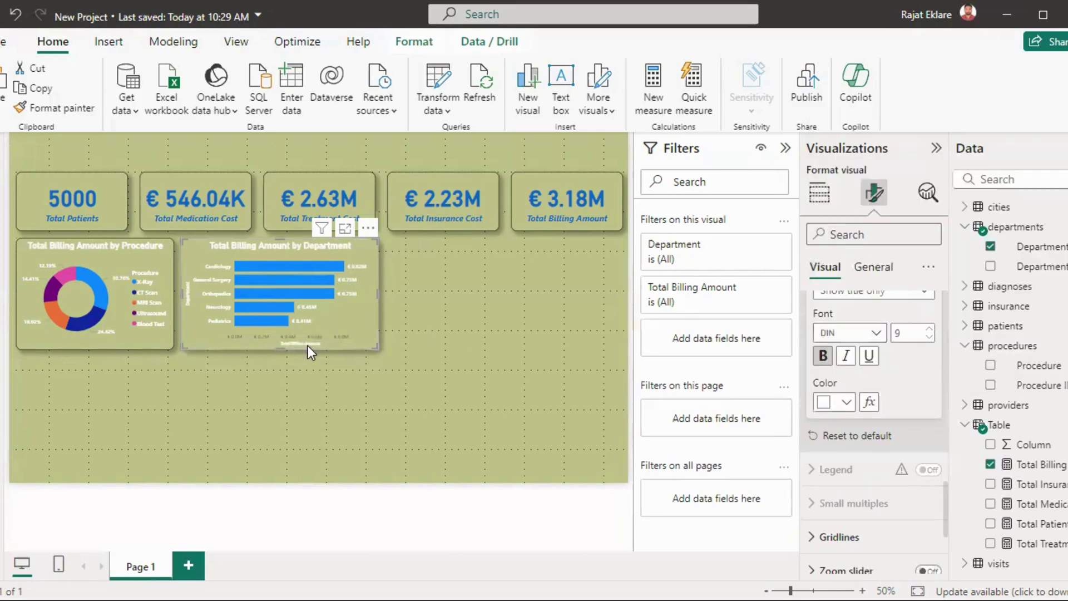
Step: Set the font size of the bar chart's X-axis title to 20
left_click(928, 328)
left_click(929, 329)
left_click(929, 329)
left_click(929, 329)
left_click(929, 328)
left_click(929, 328)
left_click(929, 329)
left_click(929, 330)
left_click(929, 329)
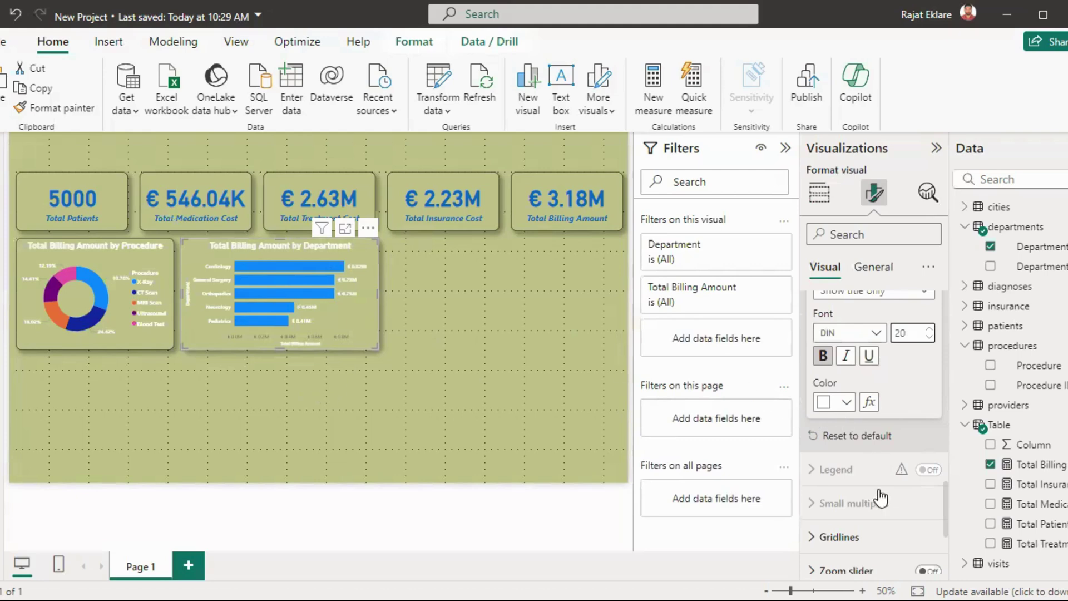
Step: Set the department bar chart's data label values to bold with a font size of 11
left_click_drag(944, 507, 946, 532)
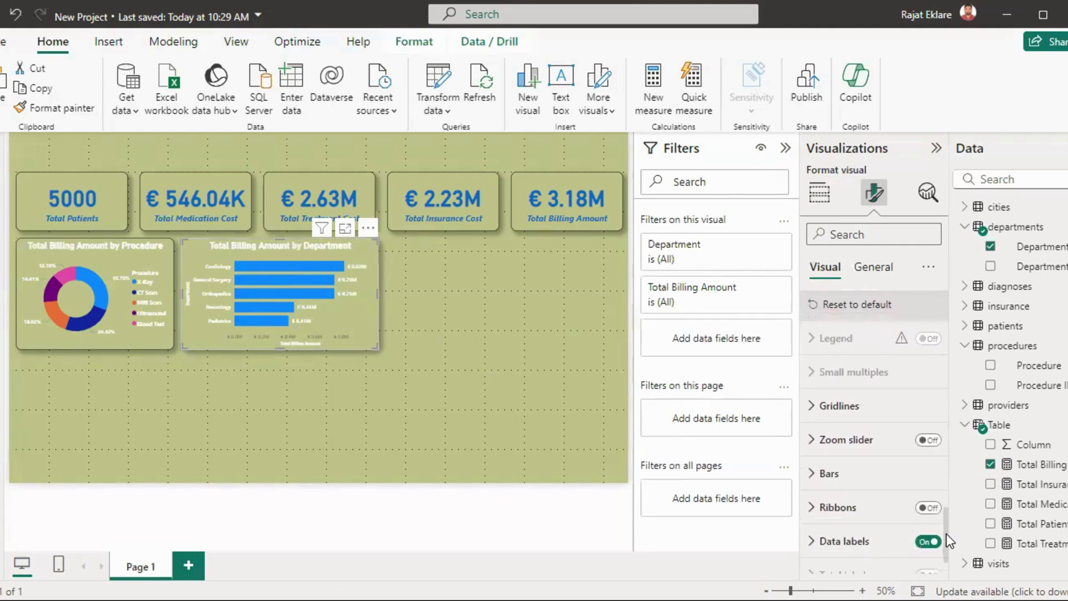
left_click(829, 540)
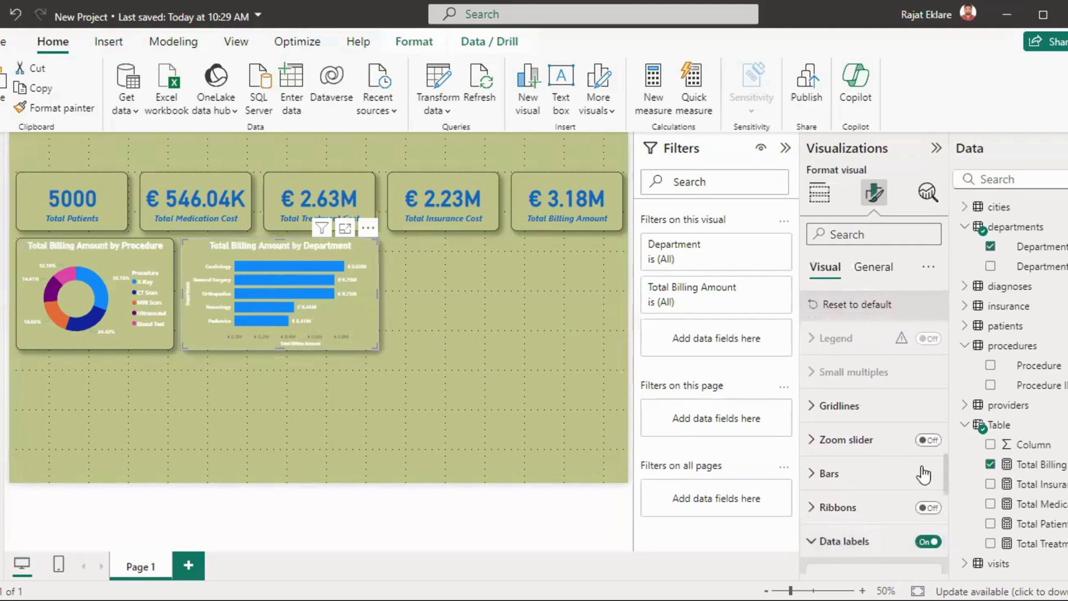
left_click_drag(945, 469, 946, 533)
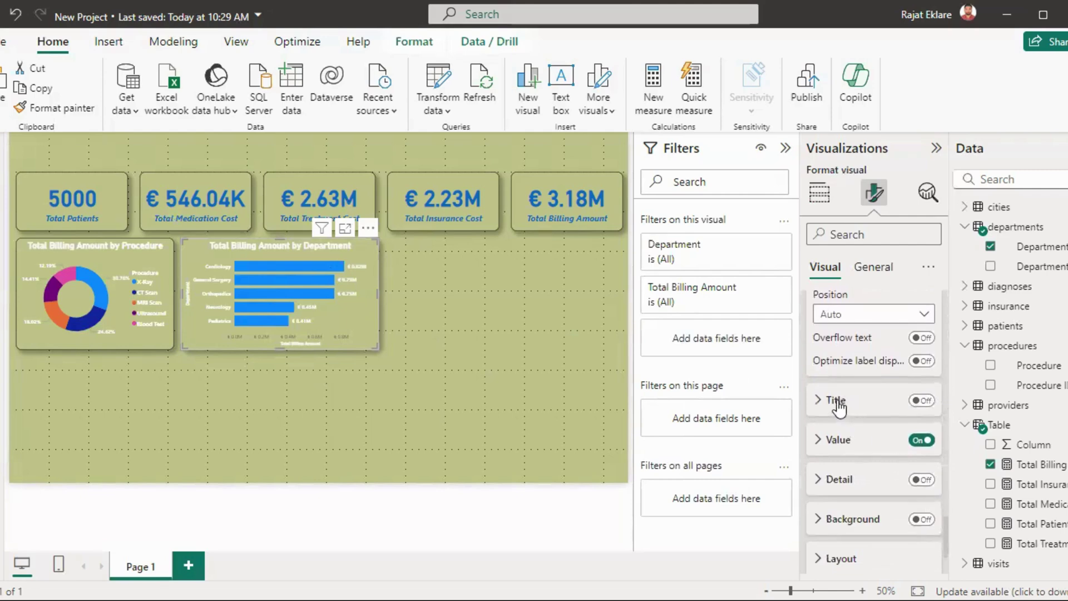
left_click(830, 440)
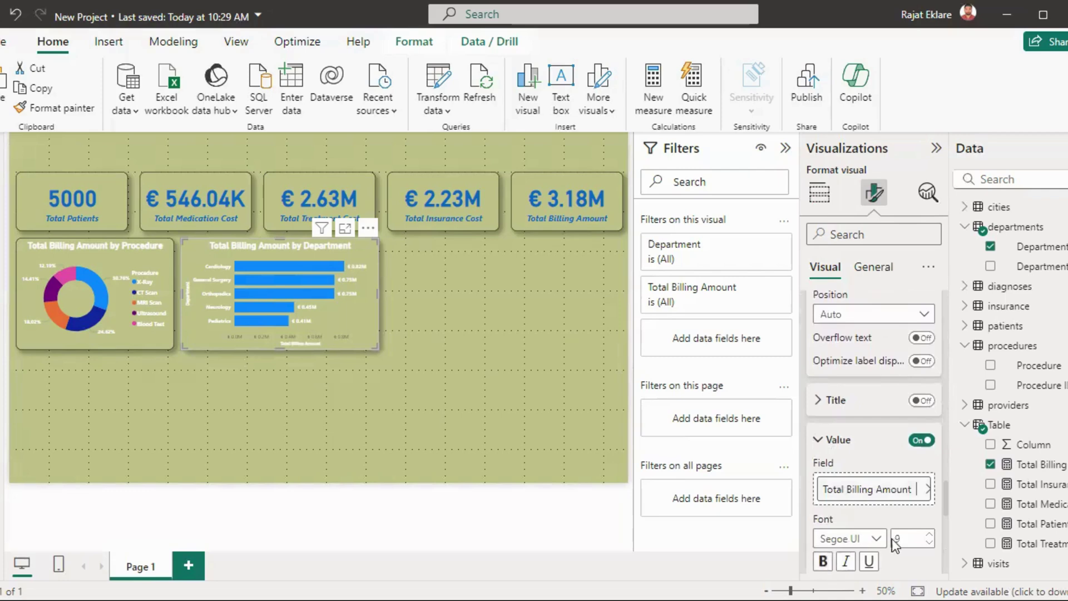
scroll(946, 513, "down", 3)
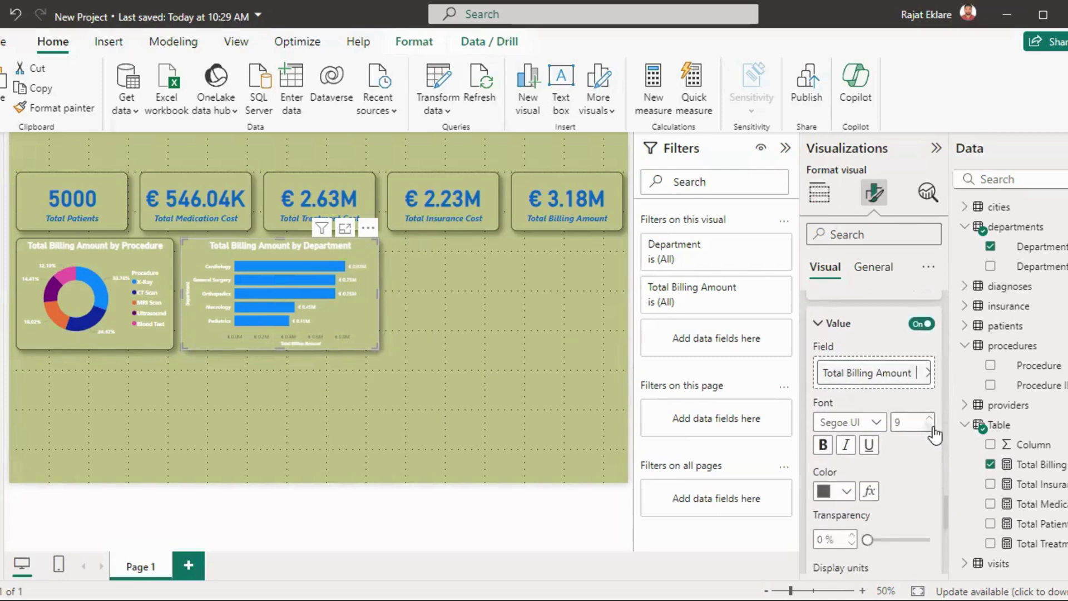
left_click(932, 420)
left_click(932, 420)
left_click(820, 449)
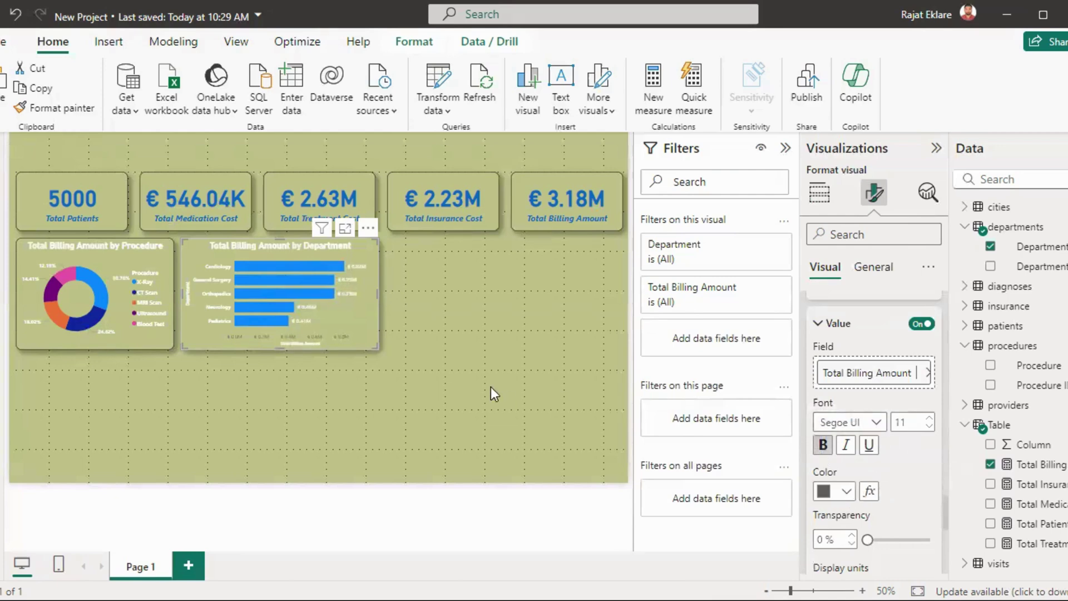
Step: Enlarge the department bar chart by extending its lower edge downward and its outer side edge slightly outward
left_click_drag(279, 352, 295, 381)
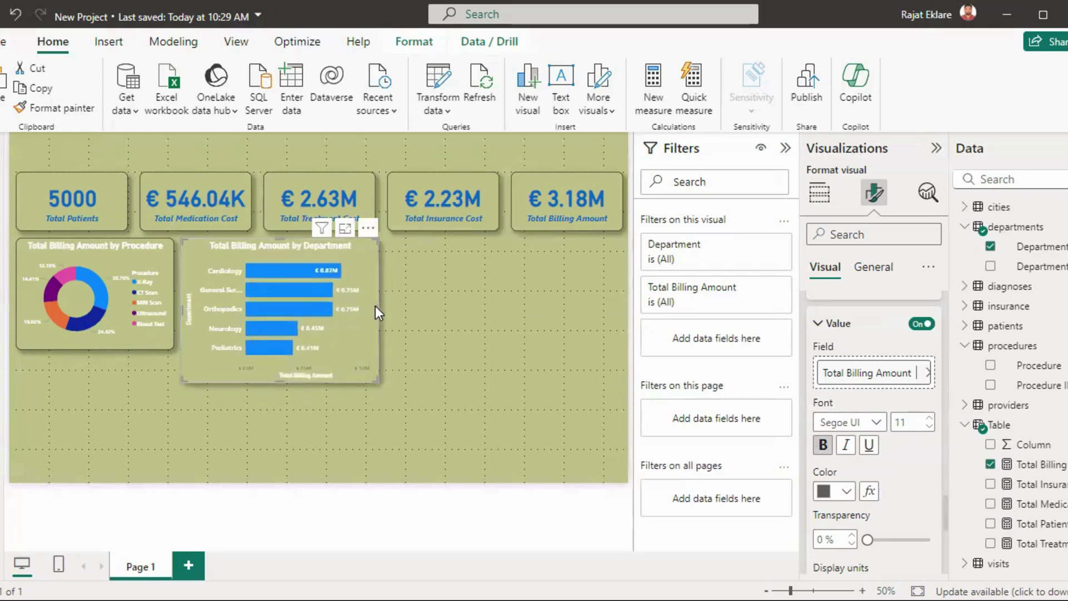
mouse_move(379, 305)
left_mouse_down()
mouse_move(373, 312)
mouse_move(390, 312)
left_mouse_up()
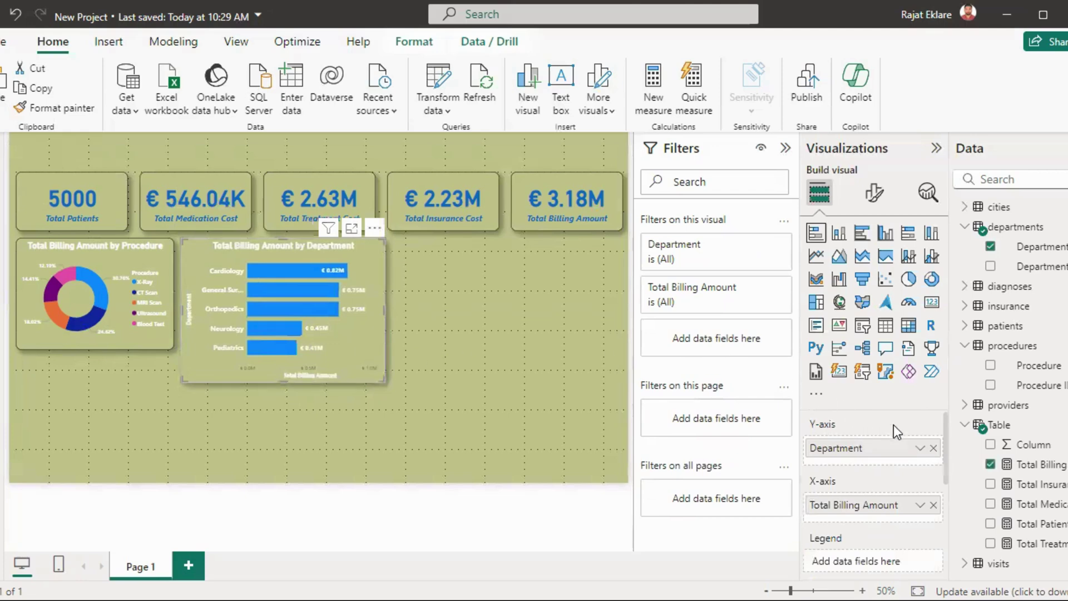
Step: Make the department bar chart's X-axis value labels bold and white
left_click_drag(946, 457, 952, 426)
left_click(876, 192)
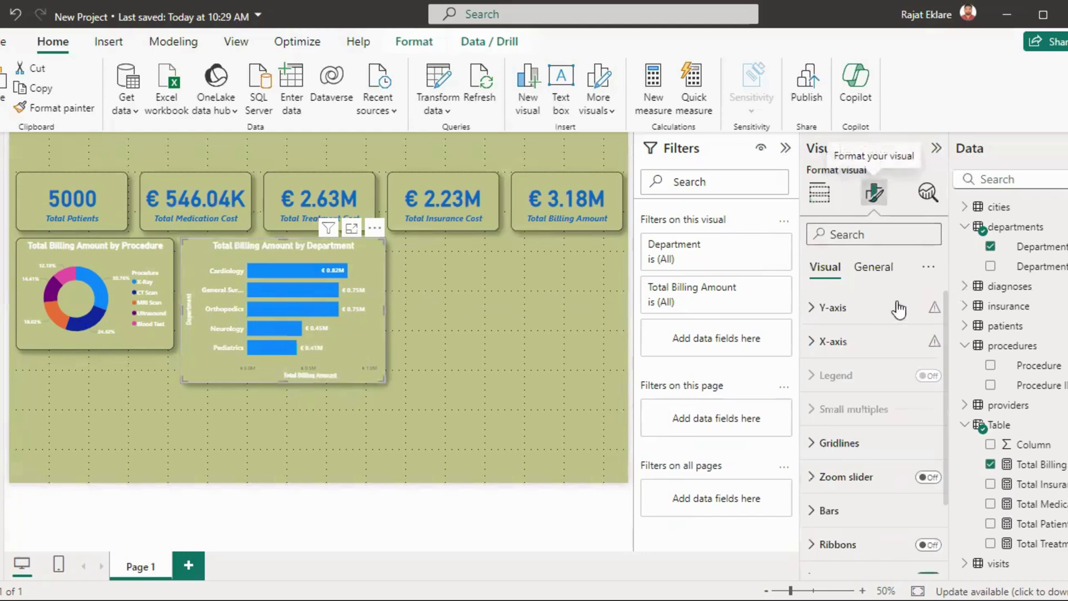
left_click(865, 343)
left_click_drag(944, 398, 947, 458)
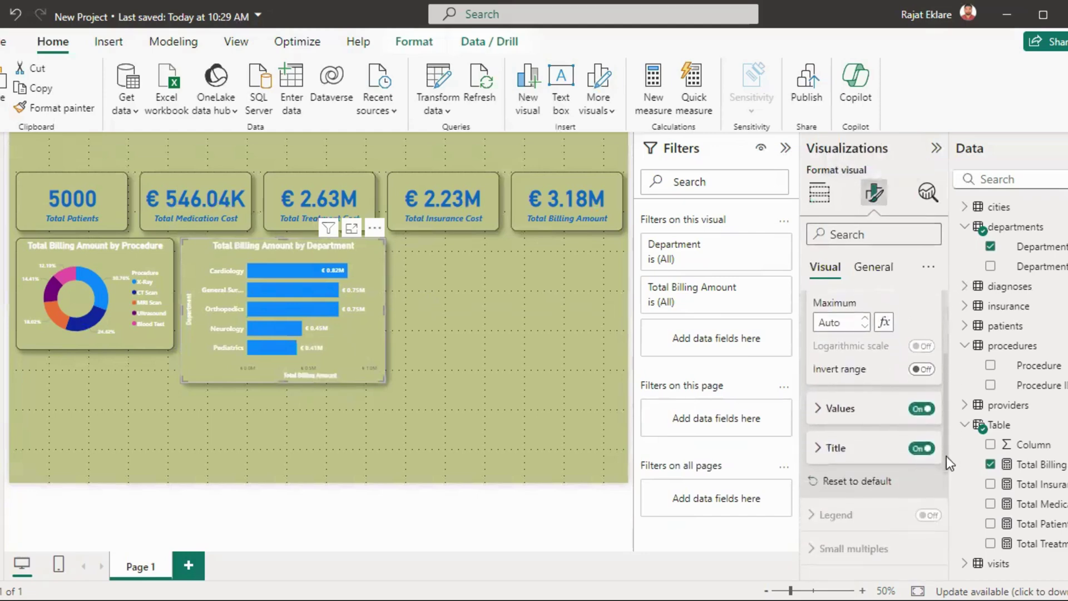
left_click(841, 409)
left_click(839, 520)
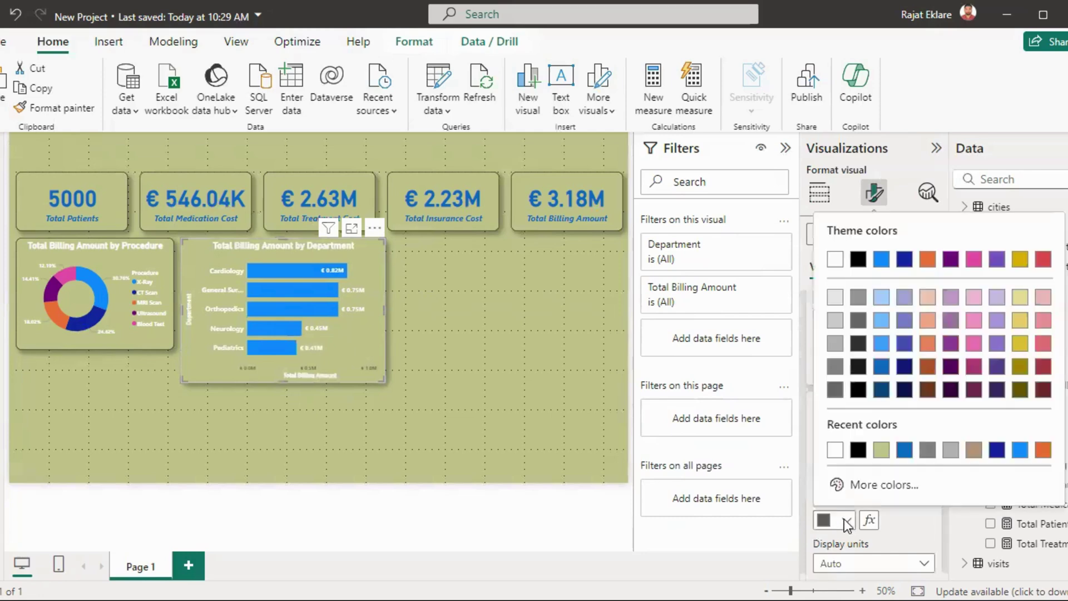
left_click(830, 446)
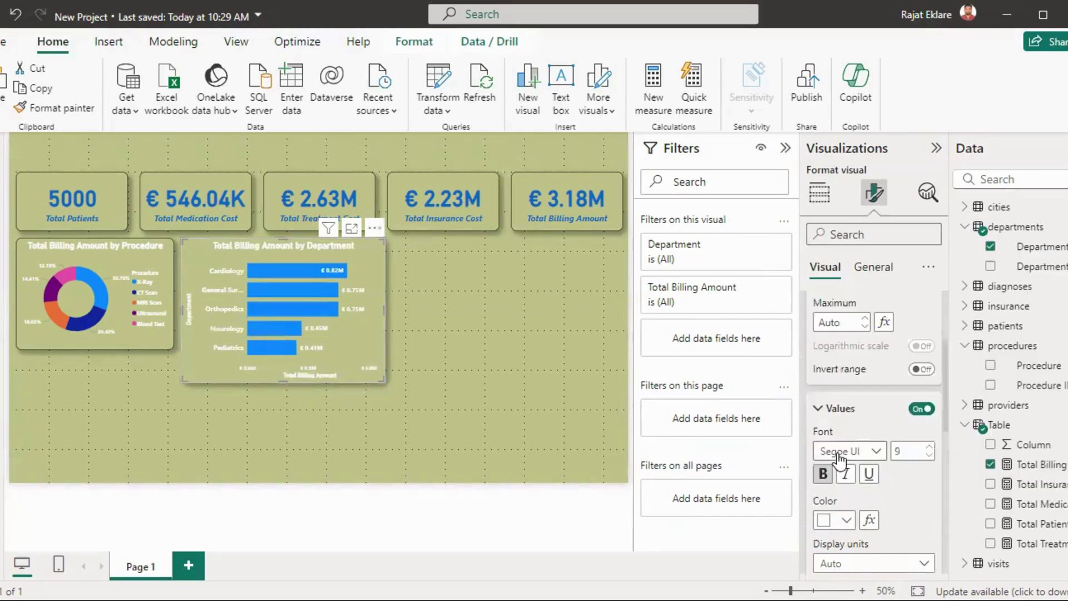
left_click(839, 410)
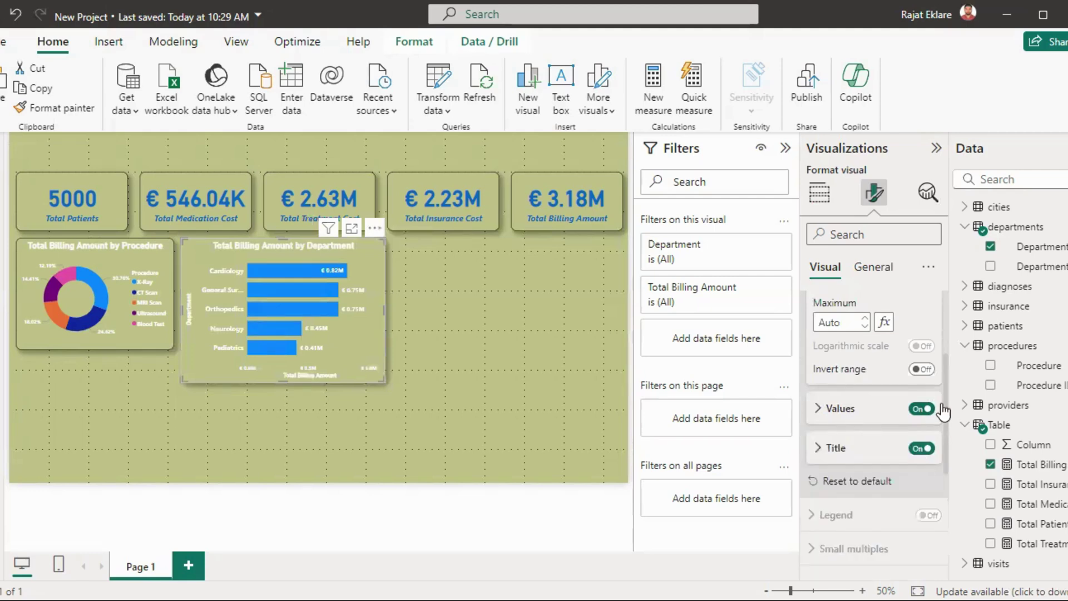
Step: Set the department bar chart's vertical gridlines to white with a solid line style
scroll(948, 418, "down", 3)
left_click(927, 460)
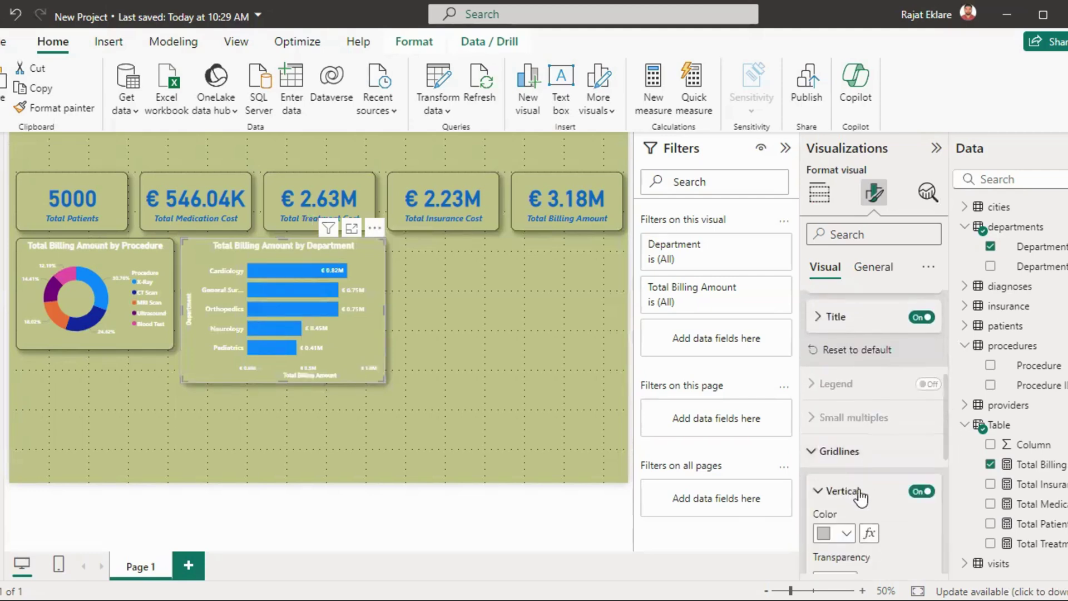
left_click(846, 535)
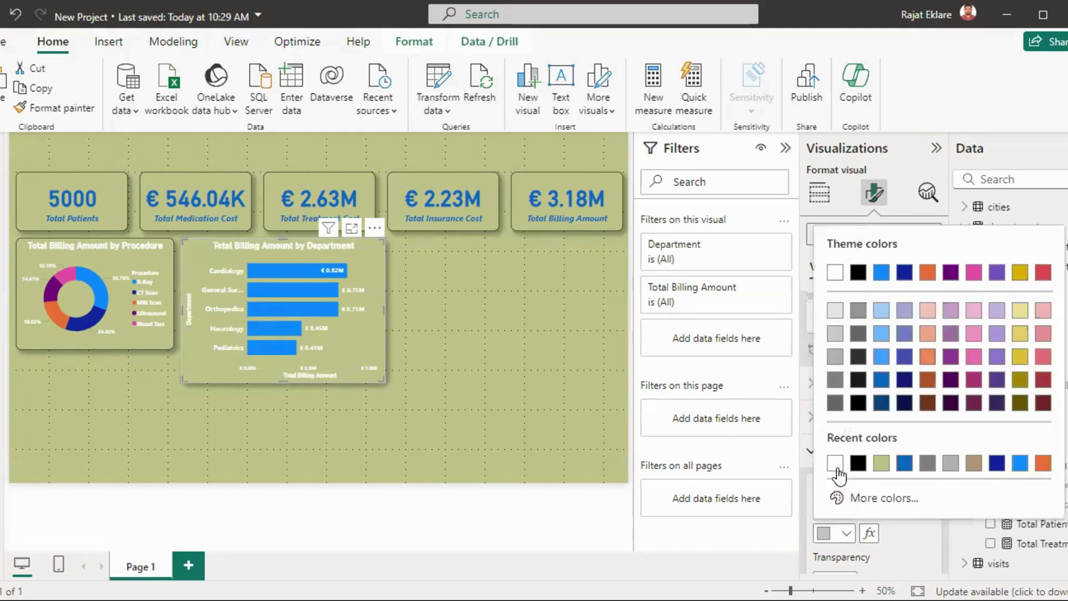
left_click(834, 307)
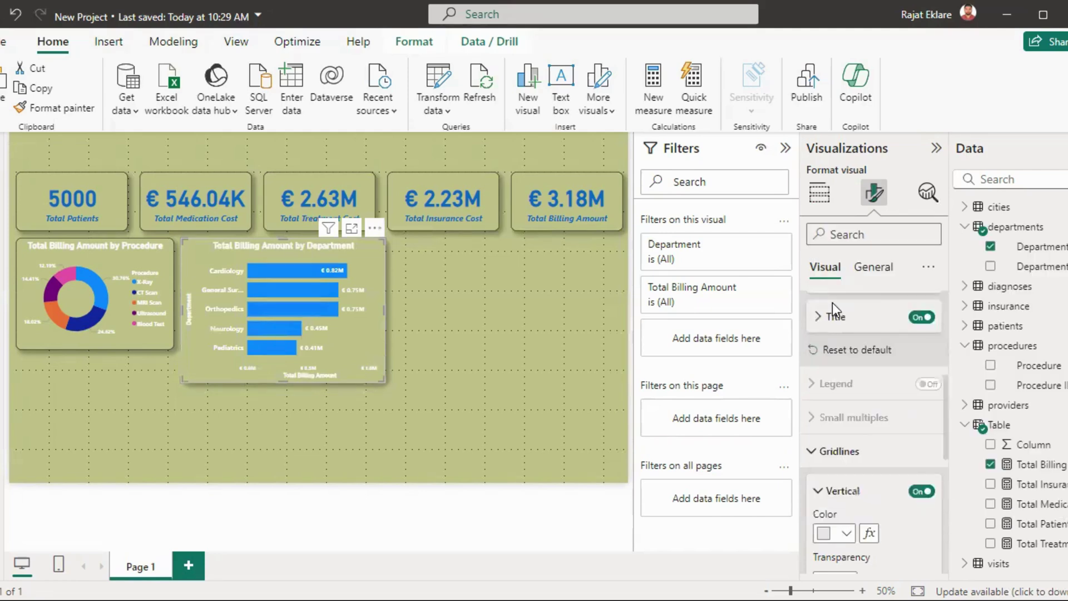
left_click(846, 533)
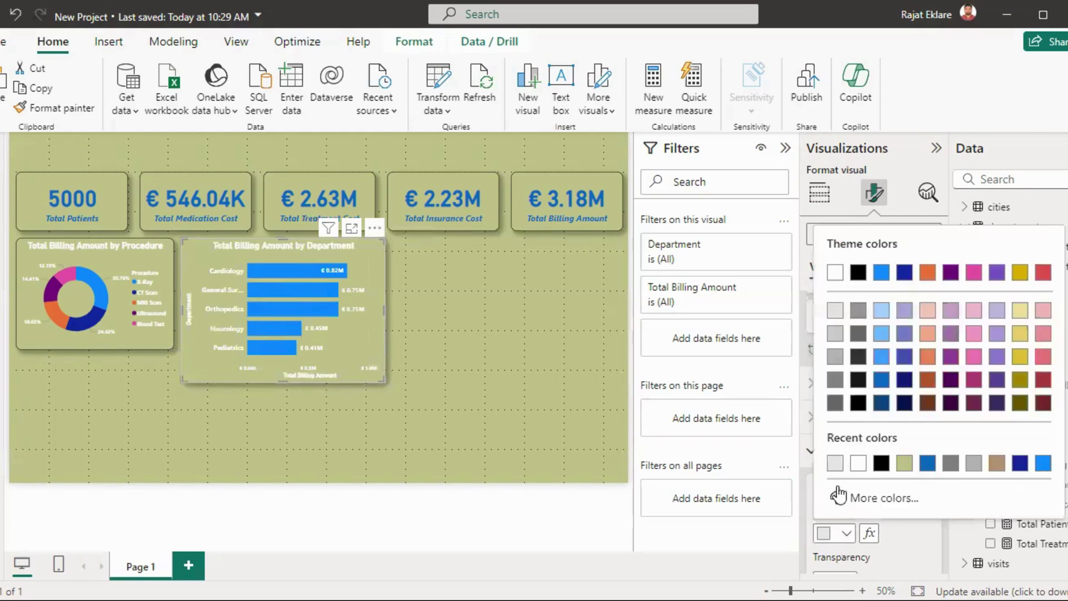
left_click(856, 463)
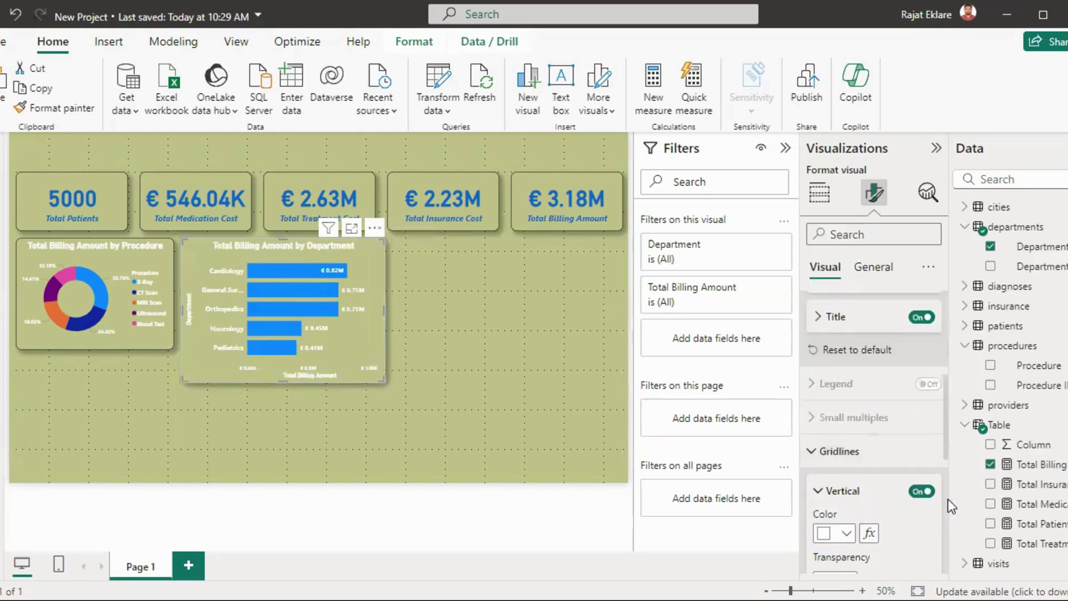
left_click_drag(948, 456, 946, 510)
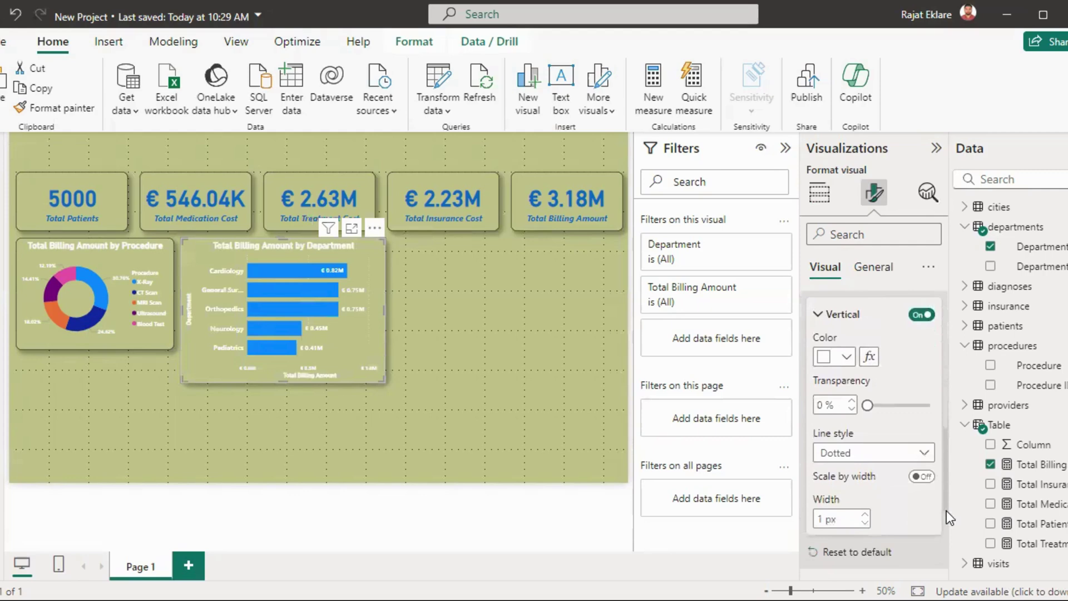
left_click(875, 454)
left_click(847, 472)
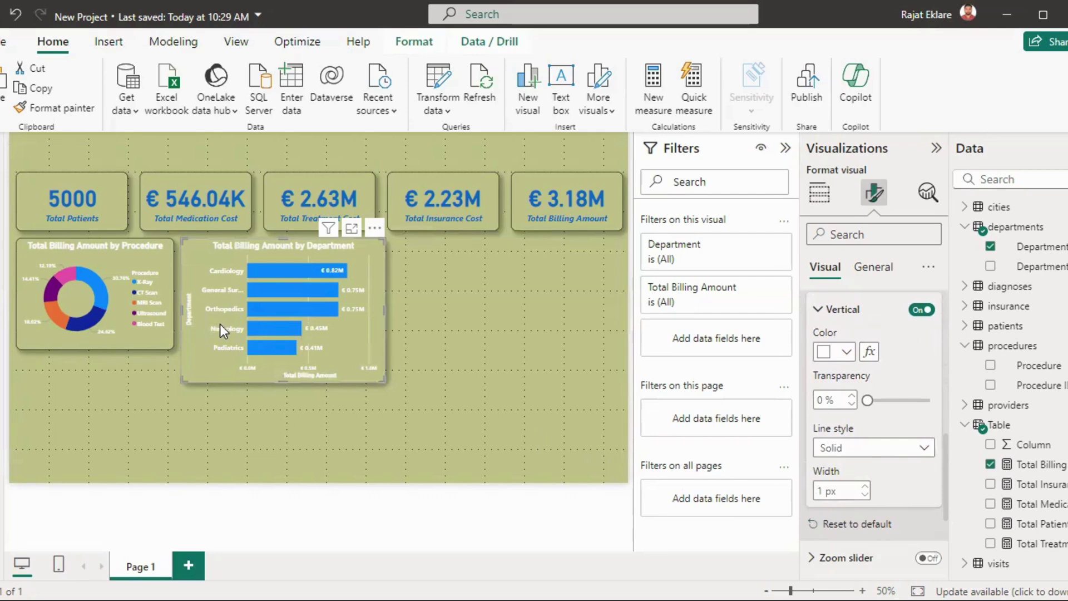
Step: Make the department bar chart shorter and wider, and extend the procedure donut chart to the same lower edge
left_click_drag(284, 382, 285, 369)
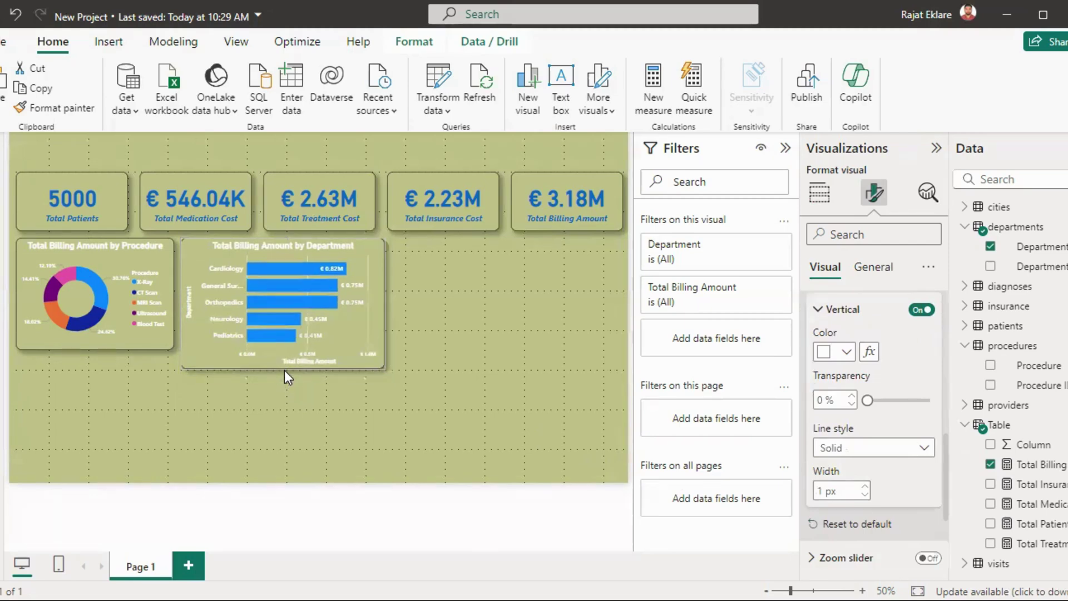
left_click_drag(384, 306, 405, 309)
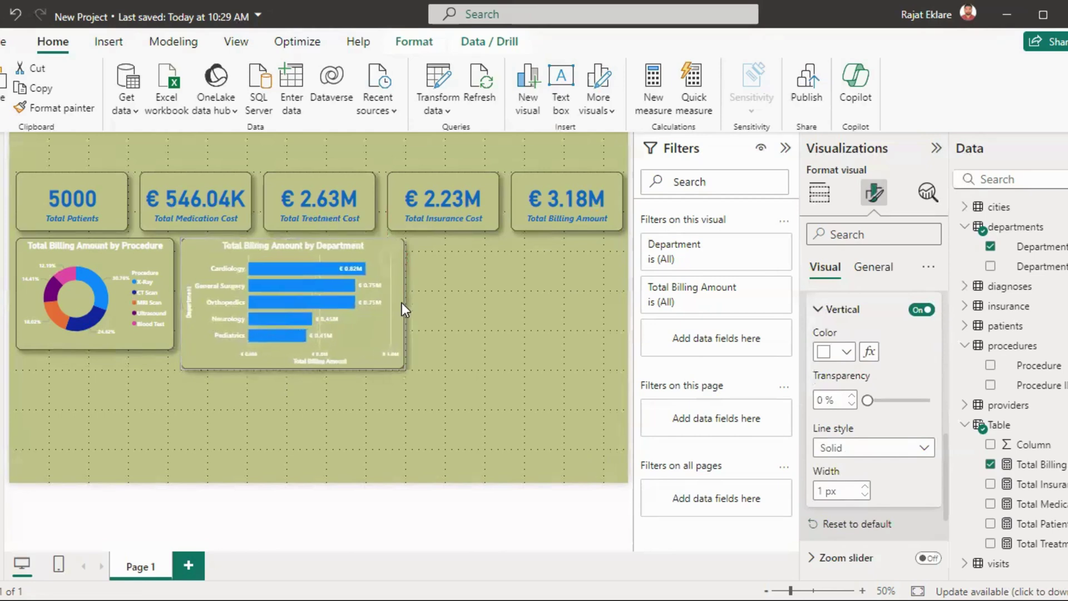
left_click(115, 346)
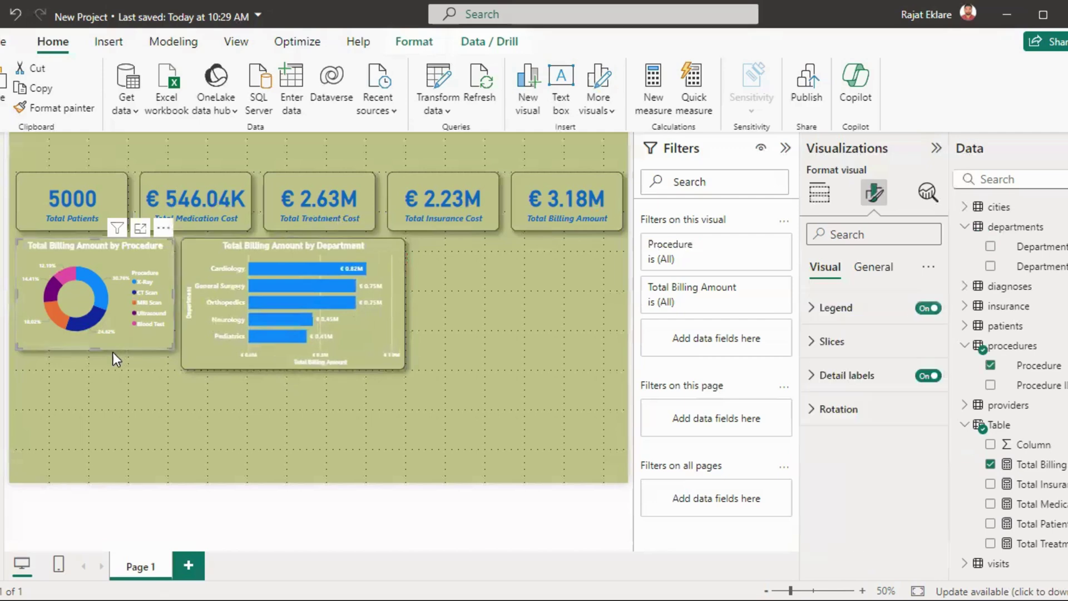
left_click_drag(96, 348, 95, 369)
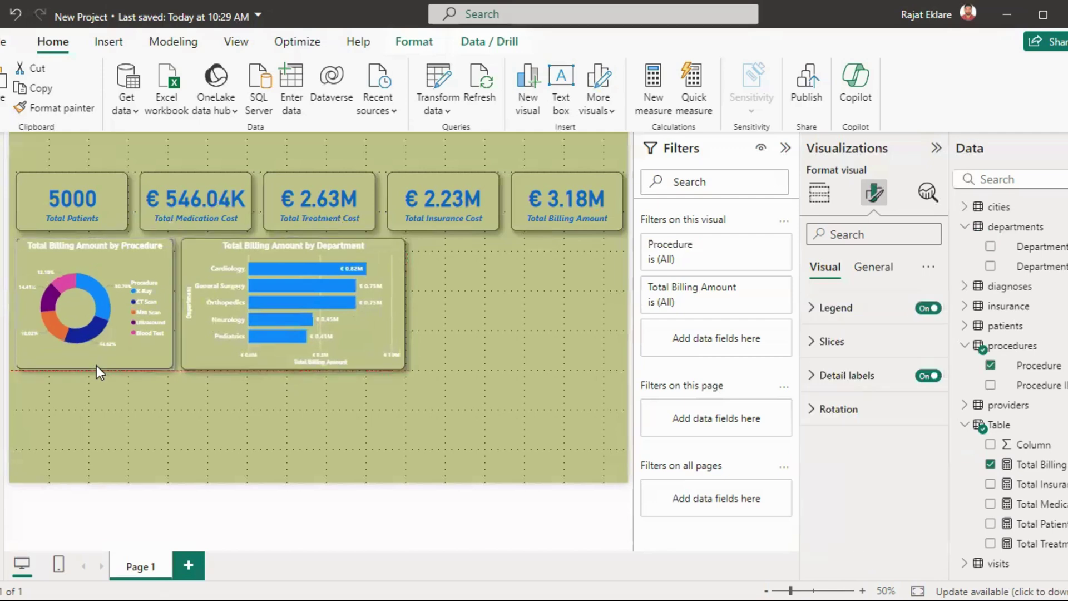
Step: Insert a 100% stacked column chart and place it beside the department bar chart with a small gap
left_click(118, 425)
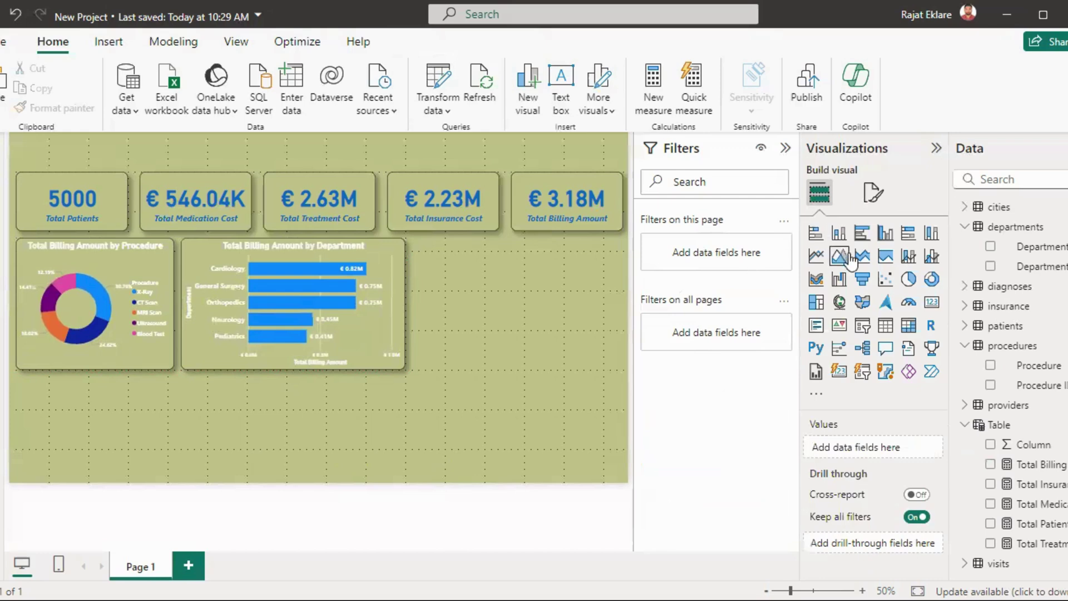
left_click(930, 237)
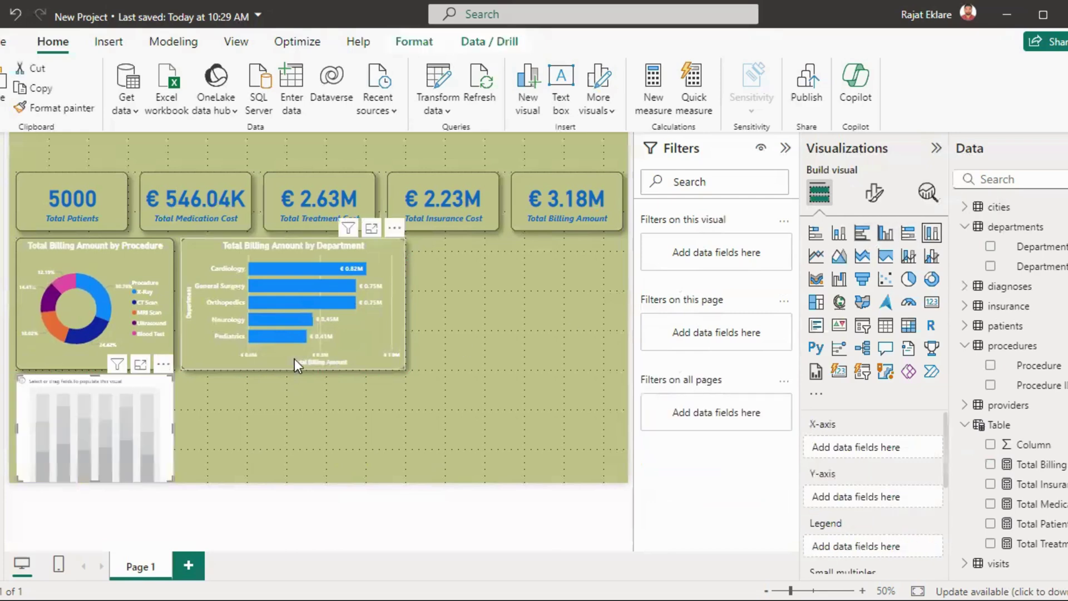
left_click_drag(134, 420, 526, 281)
left_click_drag(474, 308, 470, 309)
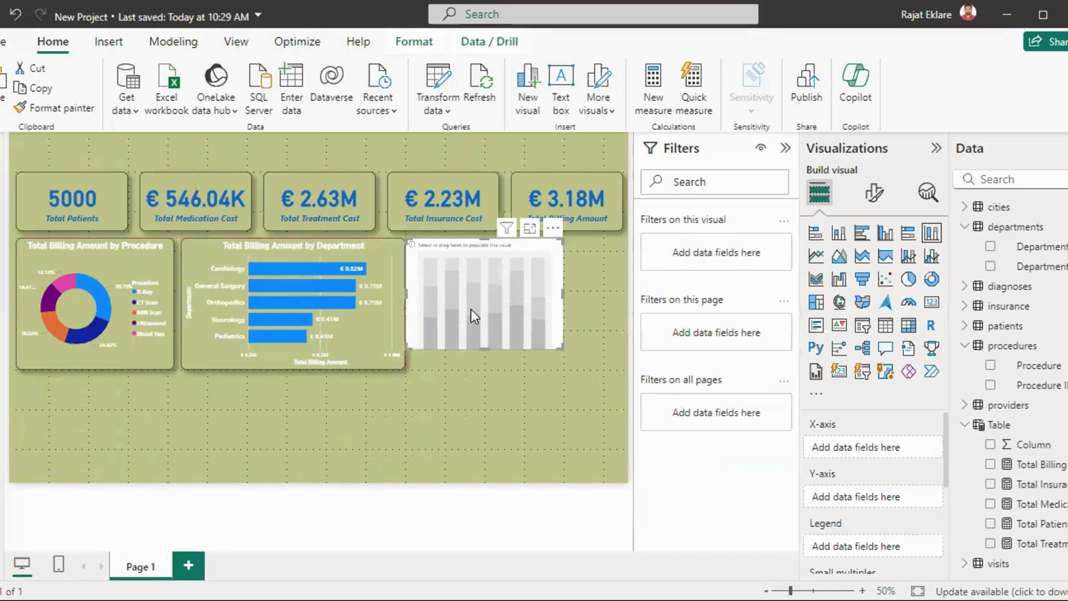
key("Right")
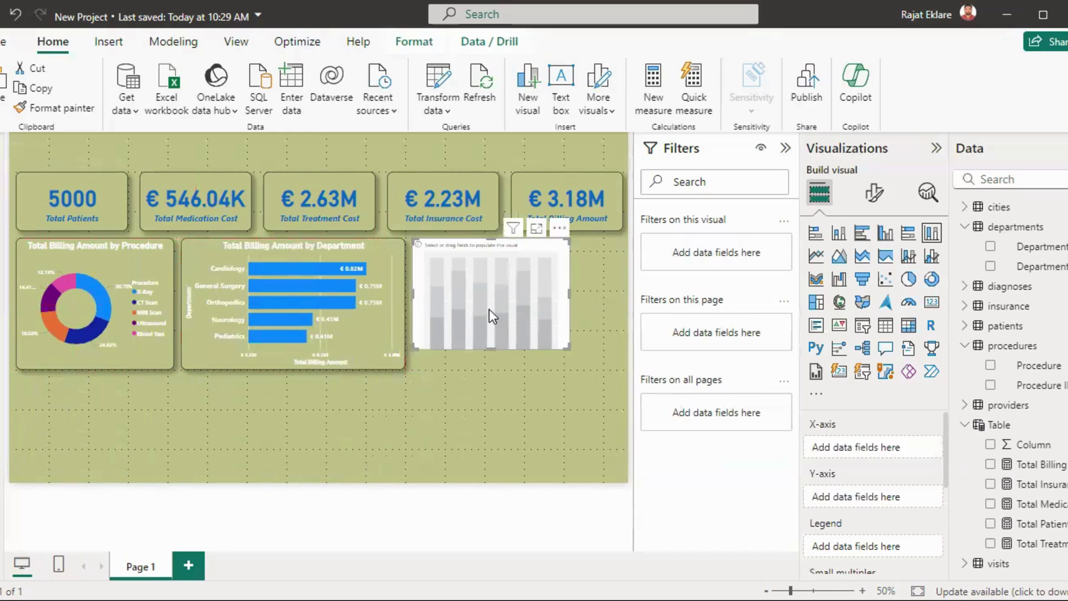
Step: Enlarge the empty column chart to fill the rest of the row and match the neighbouring charts' height
left_click_drag(568, 293, 619, 289)
left_click_drag(518, 350, 519, 365)
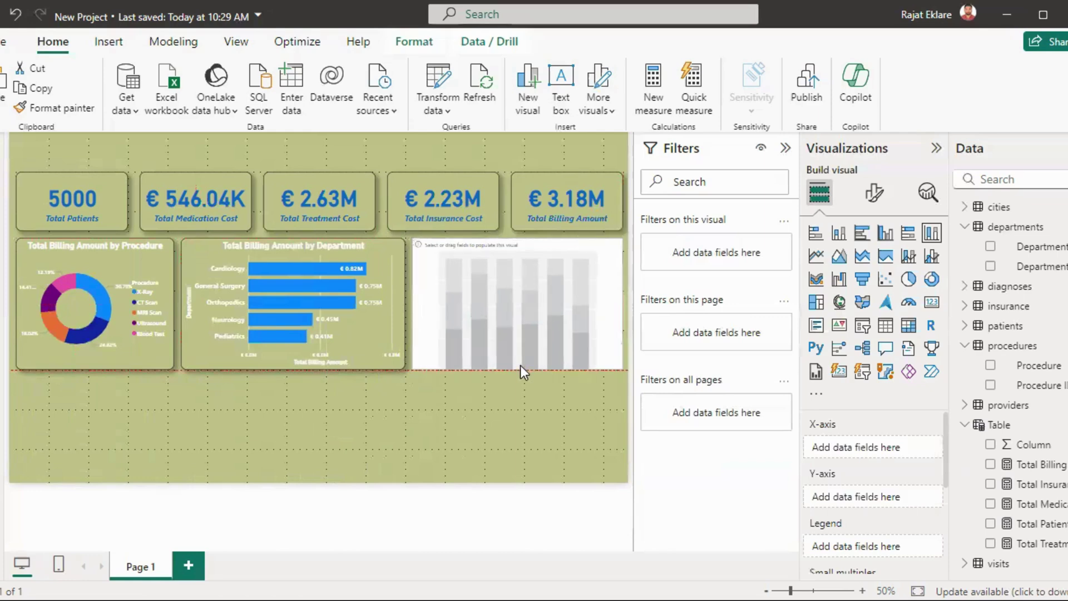
left_click(449, 439)
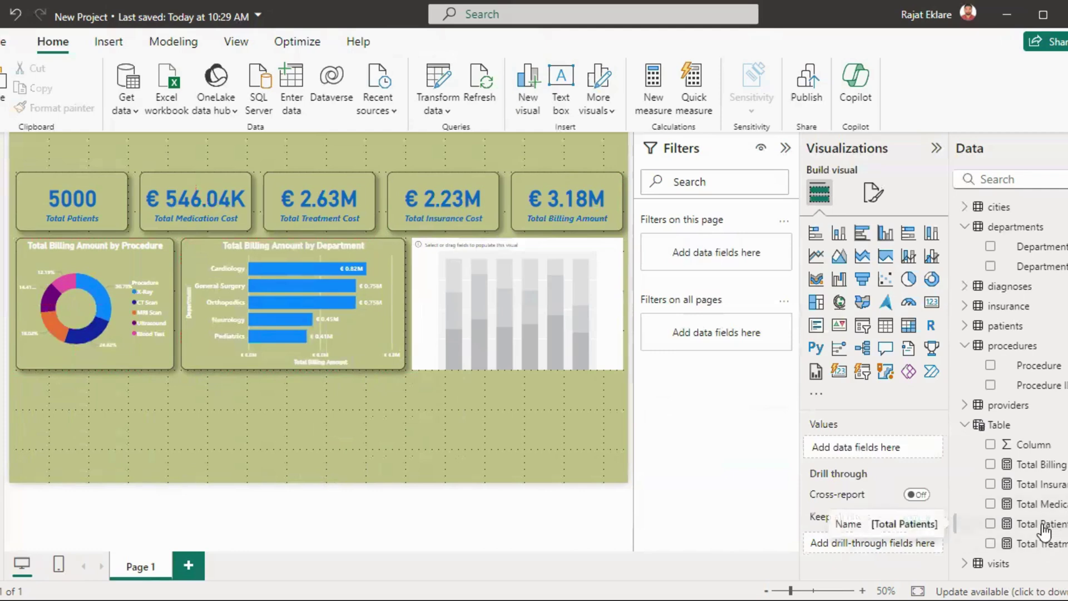
Step: Assign the Total Billing Amount measure to the new column chart's Y-axis
mouse_move(1043, 470)
left_mouse_down()
mouse_move(901, 462)
mouse_move(999, 451)
mouse_move(1043, 463)
left_mouse_up()
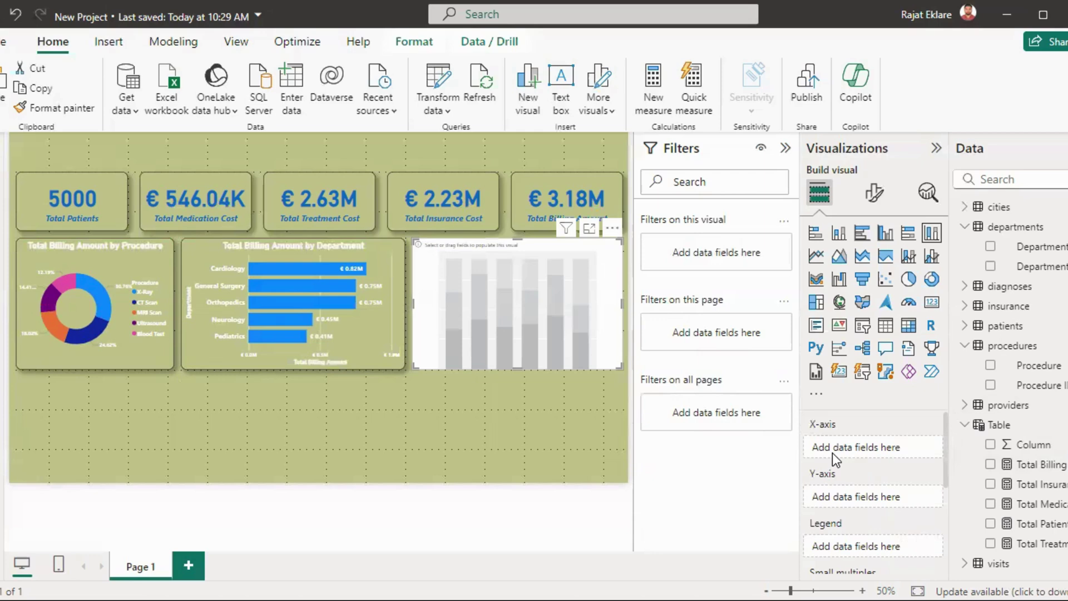
left_click_drag(1018, 465, 888, 450)
left_click_drag(892, 502, 894, 499)
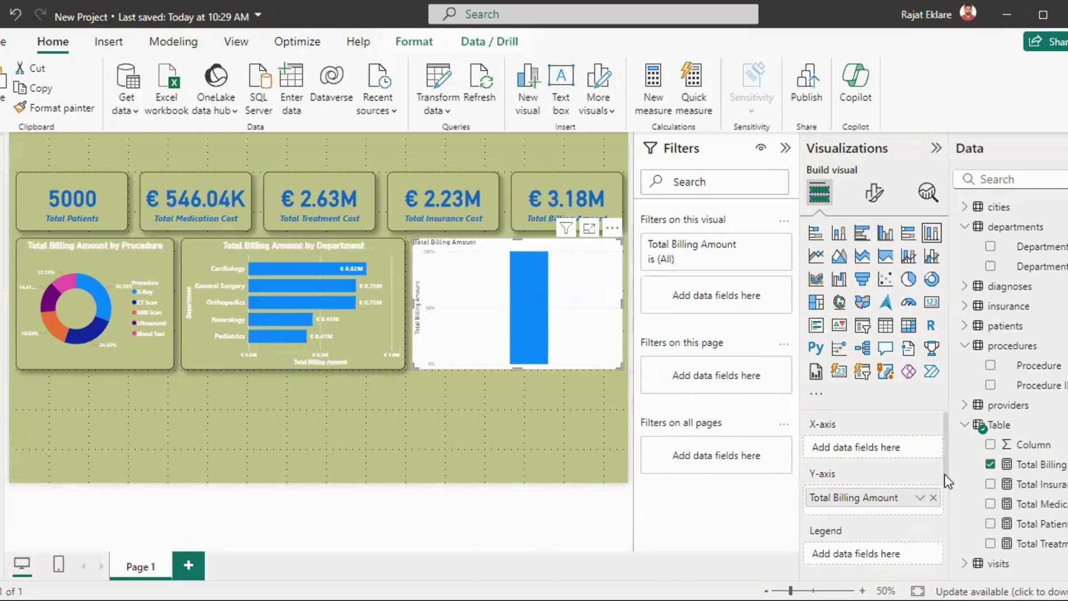
Step: Add the Diagnosis field from the diagnoses table to the column chart and use it as the X-axis
left_click(965, 285)
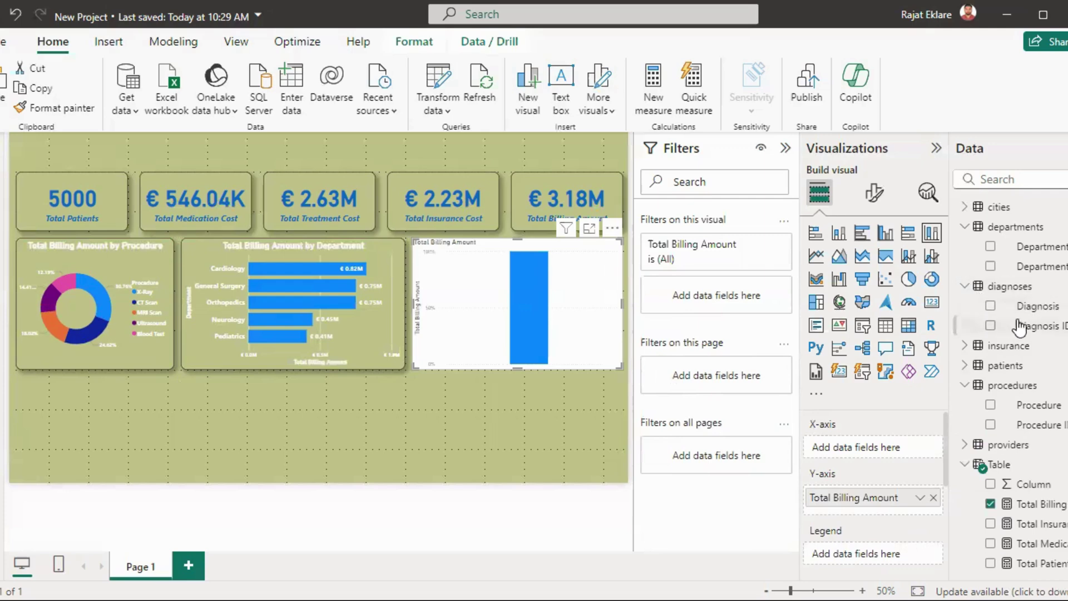
left_click_drag(1010, 311, 885, 549)
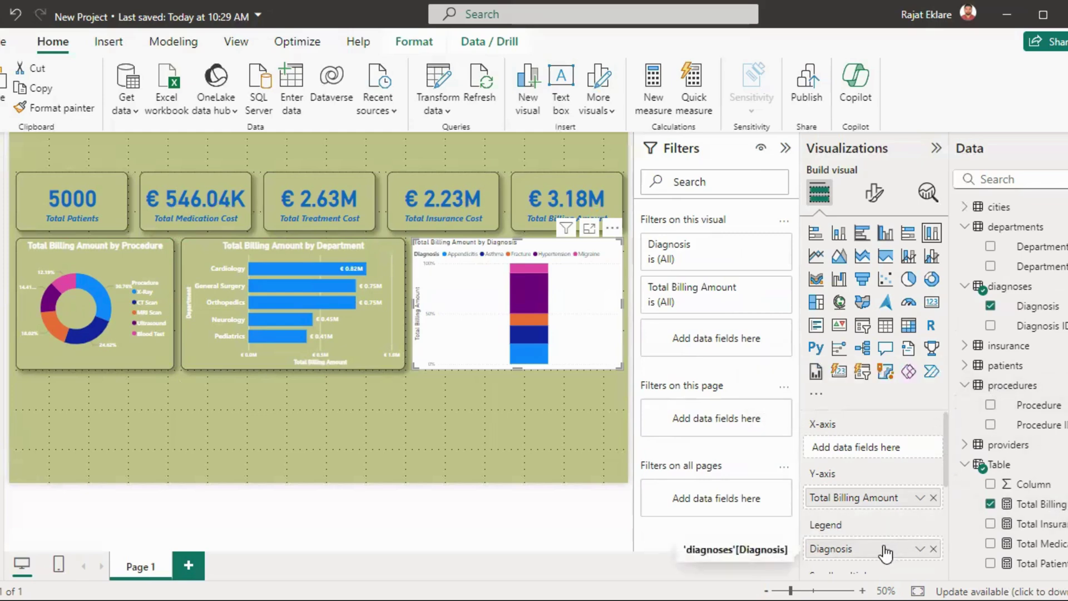
left_click_drag(886, 553, 877, 448)
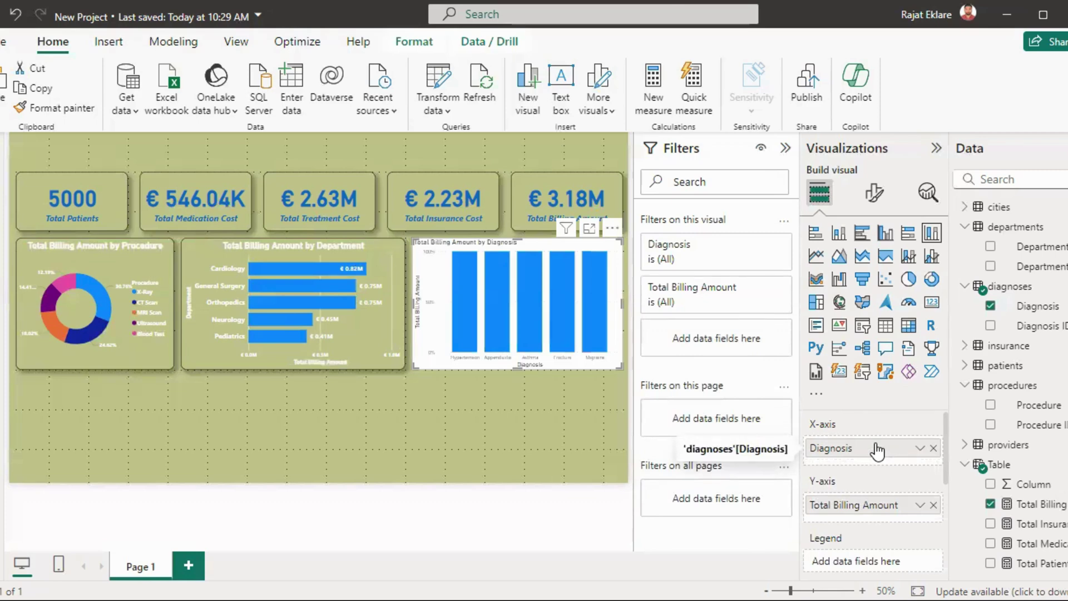
left_click(920, 505)
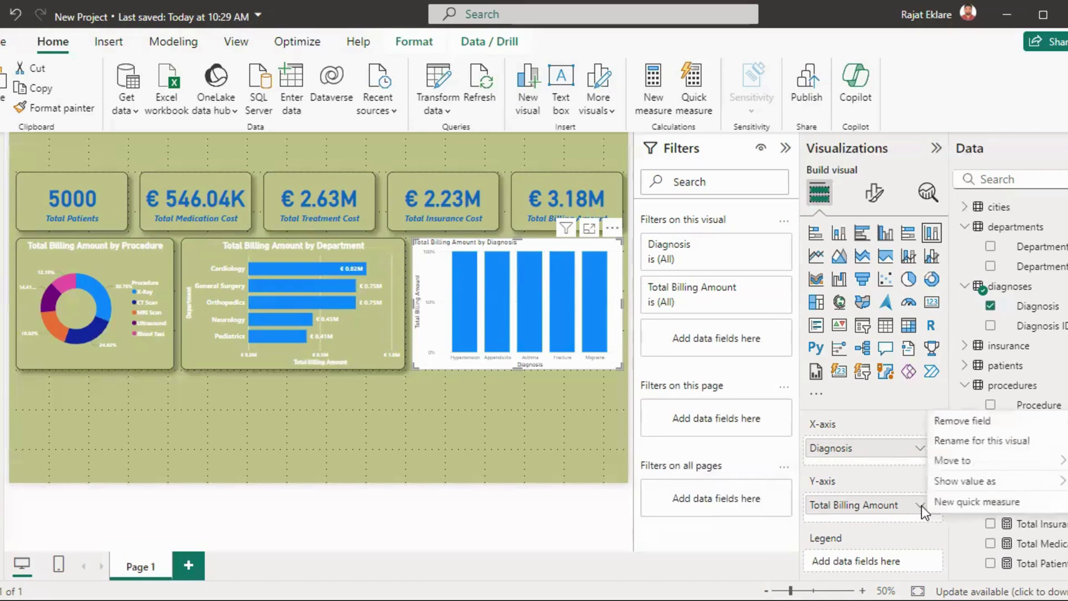
mouse_move(949, 488)
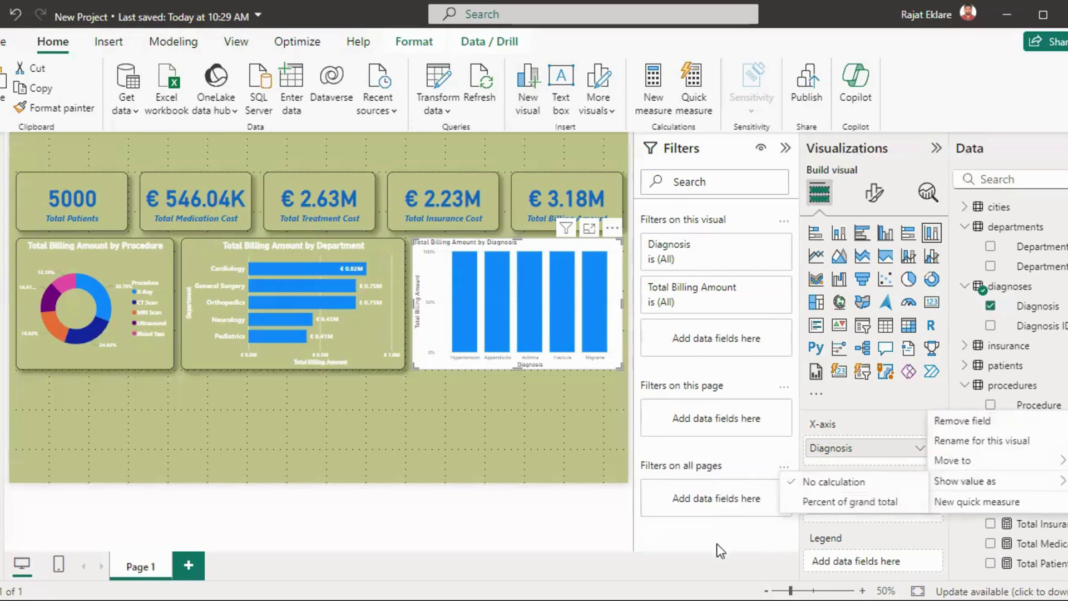
left_click(623, 535)
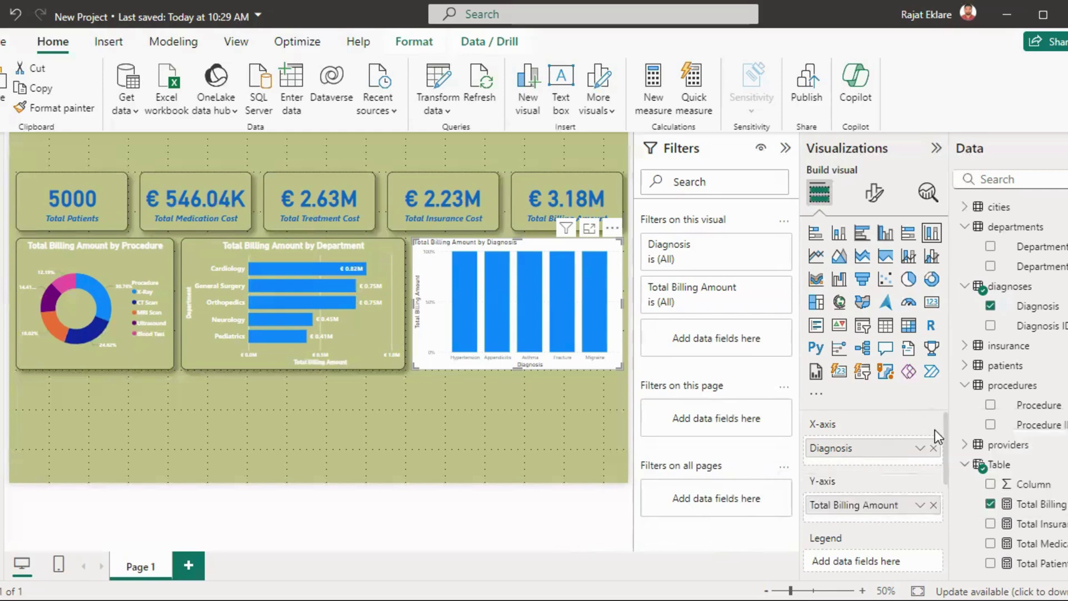
Step: Clear both fields from the column chart and reassign Diagnosis to the X-axis and Total Billing Amount to the Y-axis
left_click(933, 504)
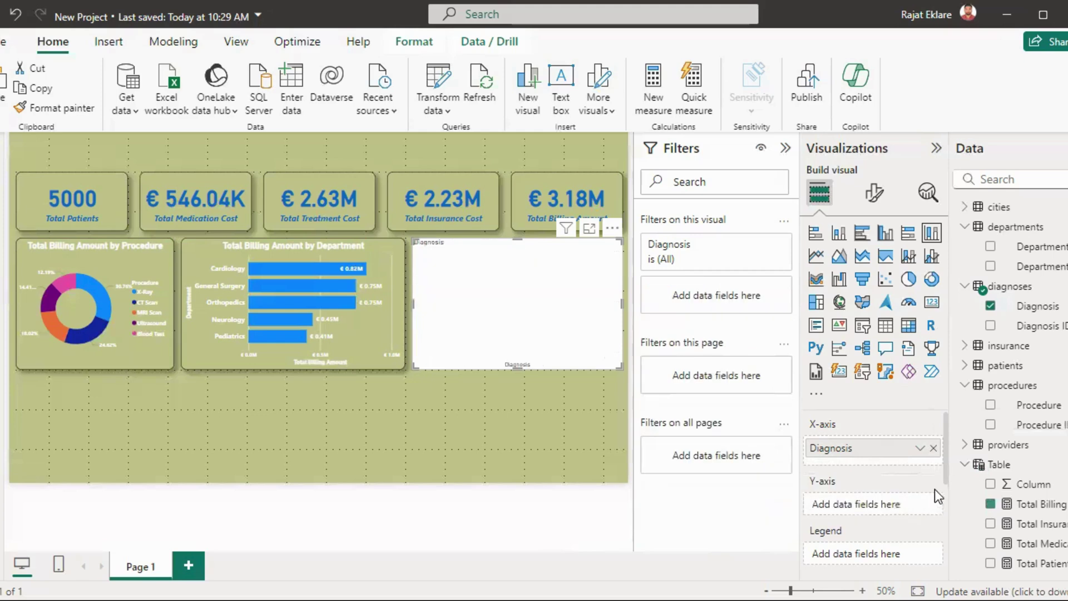
left_click(933, 448)
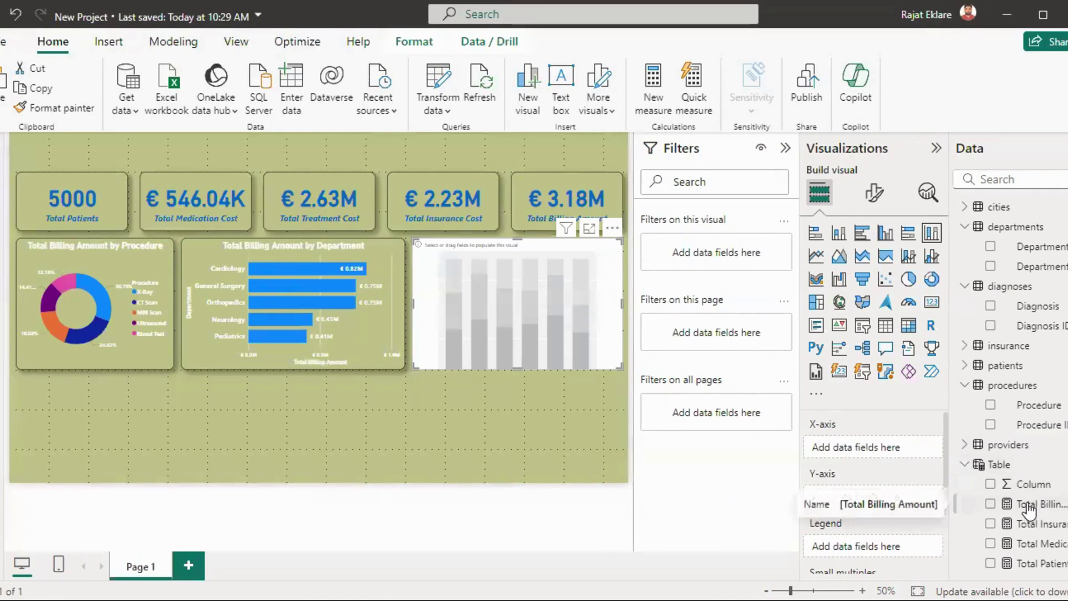
left_click_drag(1028, 307, 911, 453)
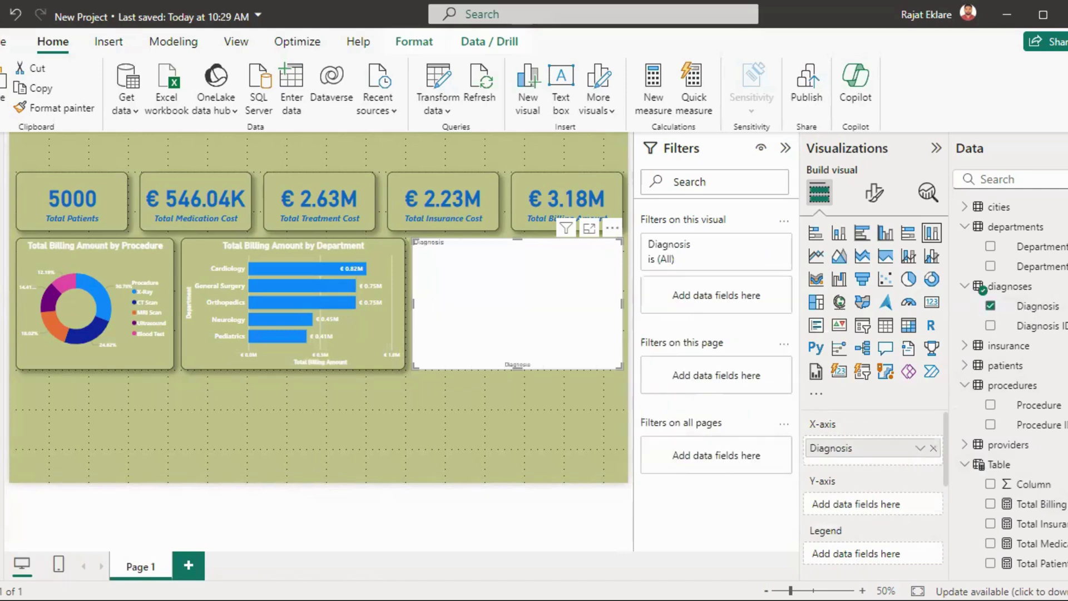
left_click_drag(1040, 509, 908, 516)
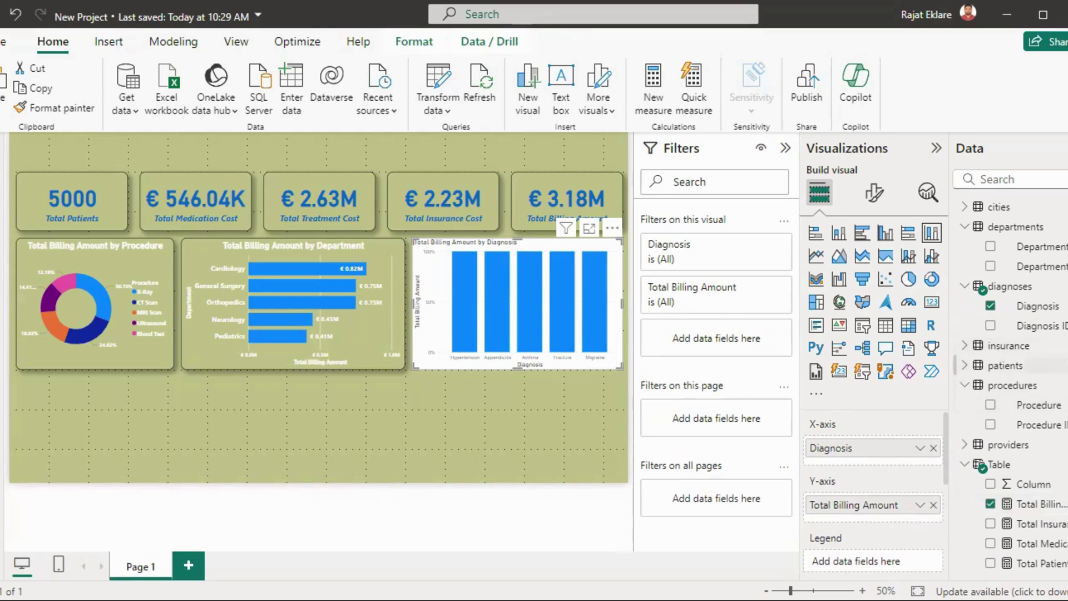
Step: Add the Service Type field from the visits table as the legend of the diagnosis column chart
left_click(968, 366)
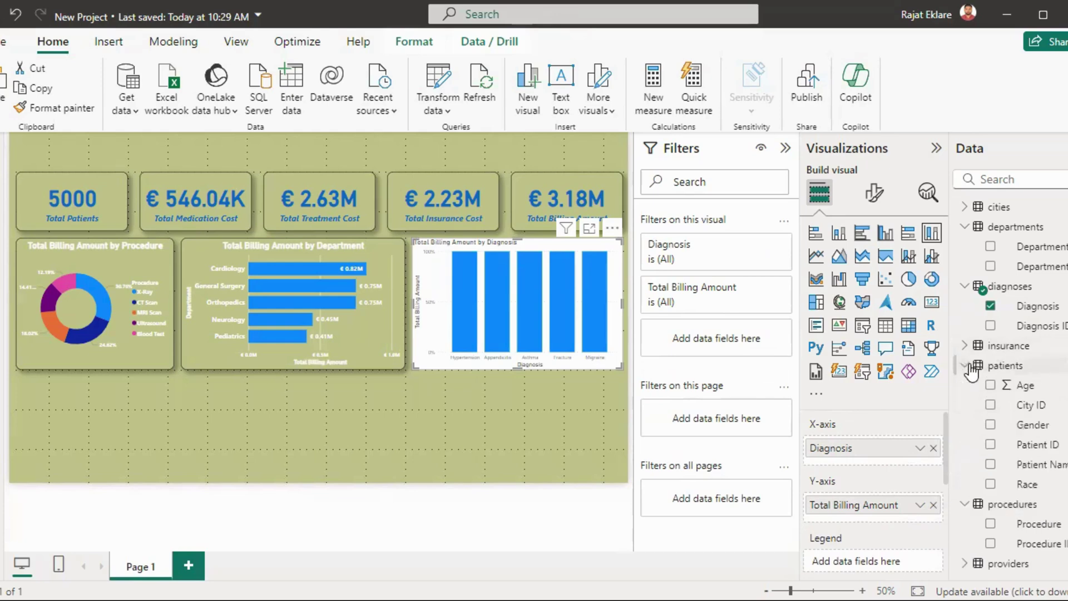
left_click(967, 366)
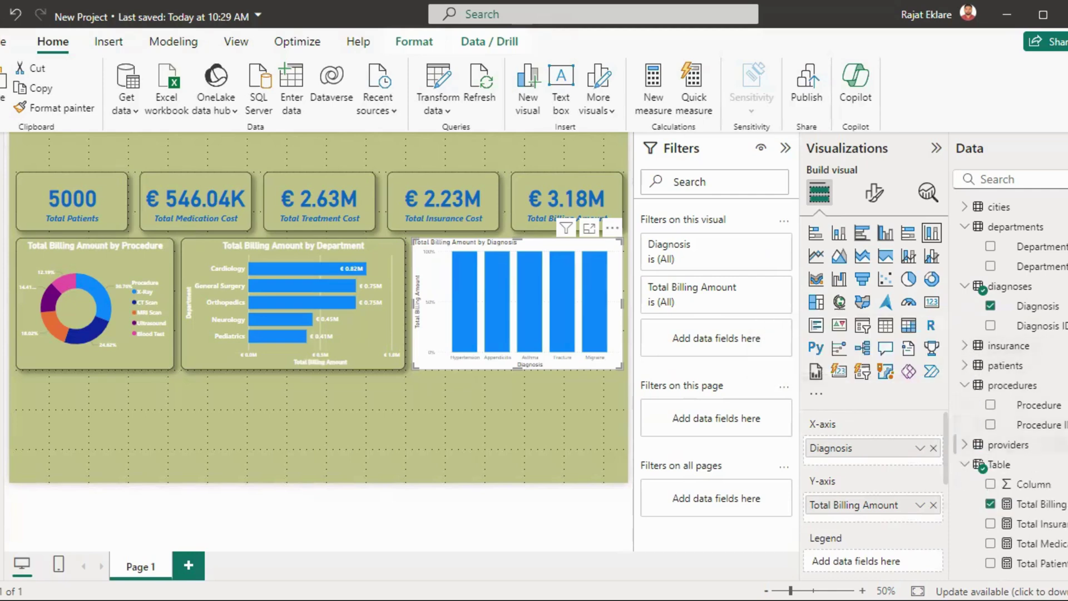
scroll(974, 453, "down", 1)
scroll(1007, 389, "down", 1)
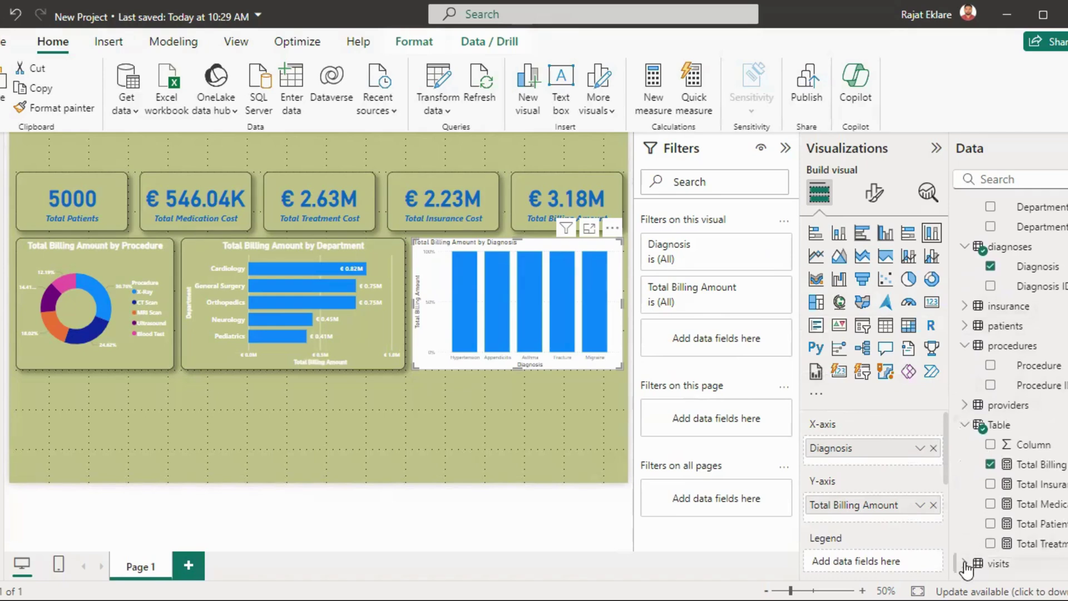
left_click(964, 405)
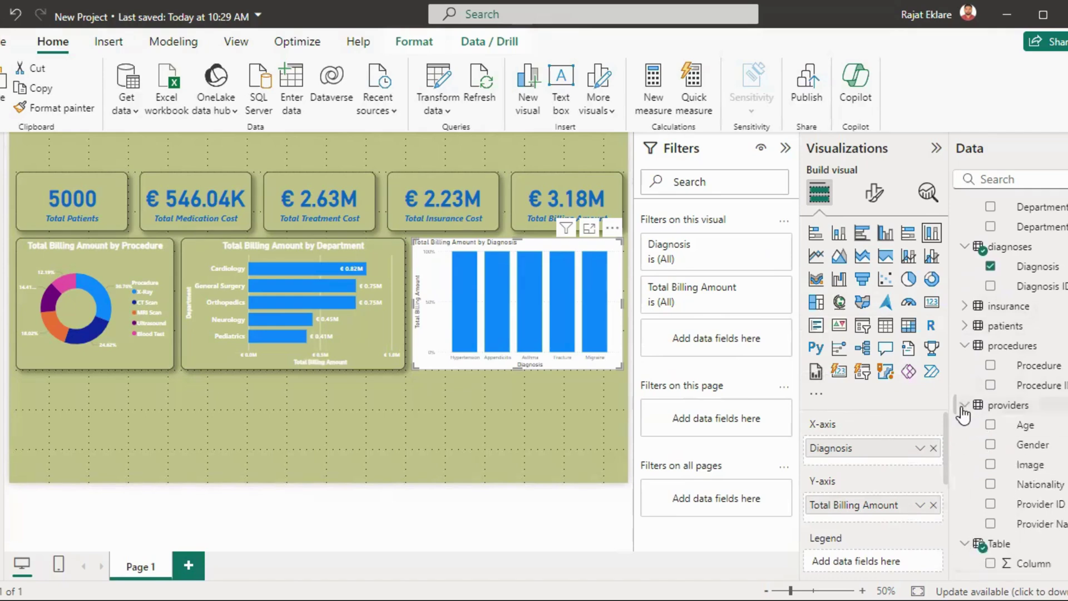
left_click(963, 405)
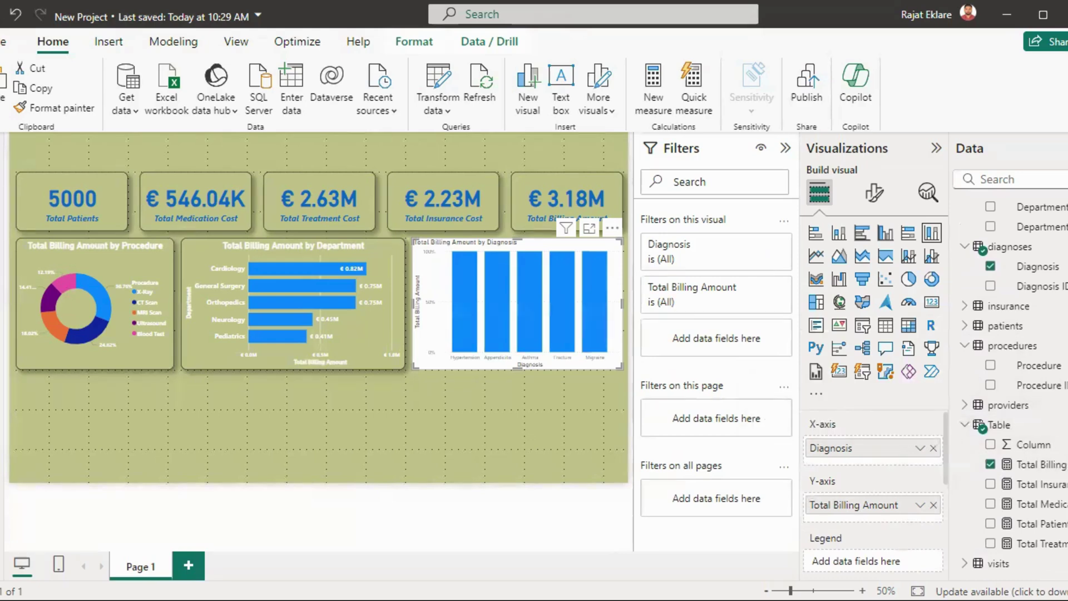
left_click(965, 564)
scroll(1007, 384, "down", 5)
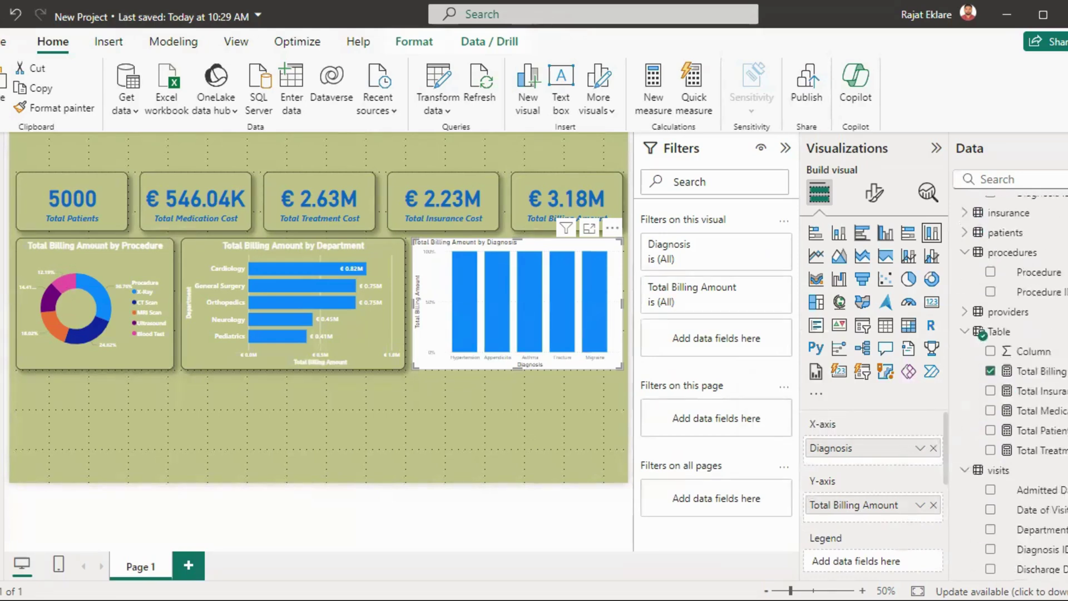
scroll(1007, 383, "down", 1)
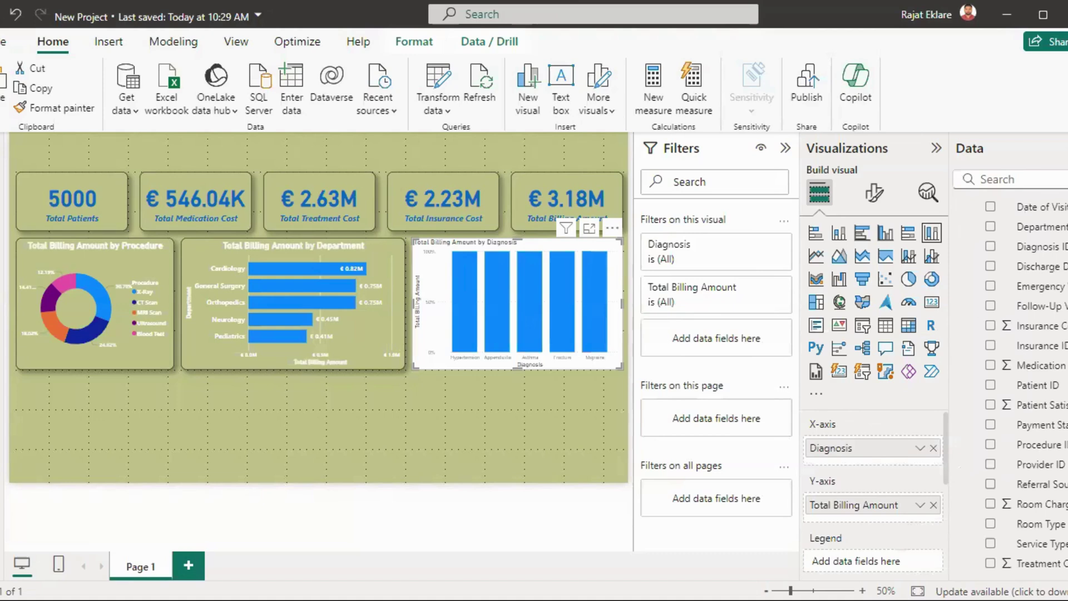
left_click_drag(1029, 547, 891, 563)
scroll(890, 563, "down", 1)
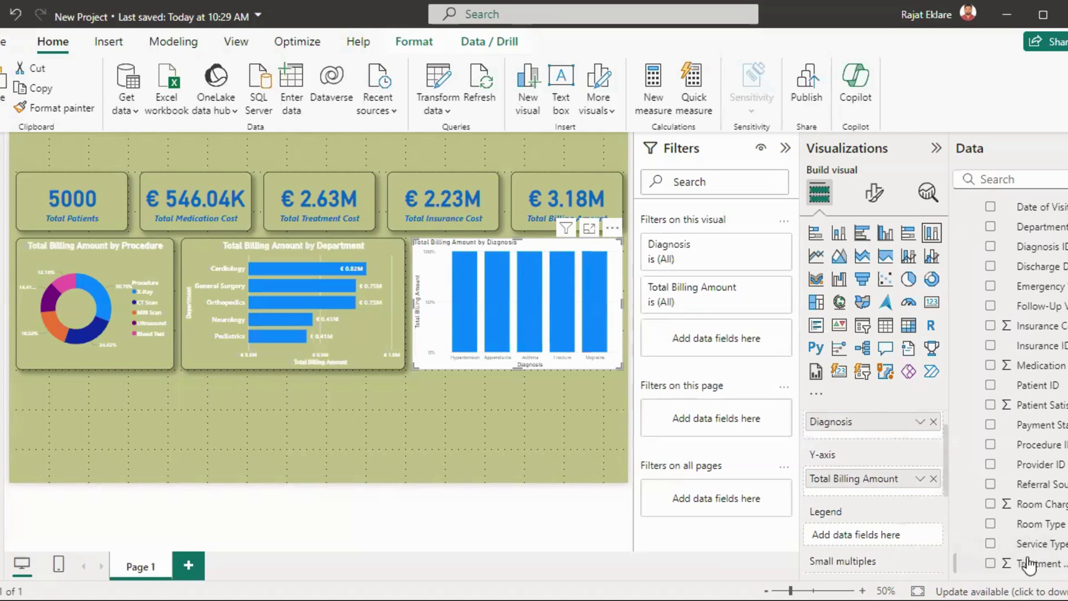
left_click_drag(1028, 547, 890, 538)
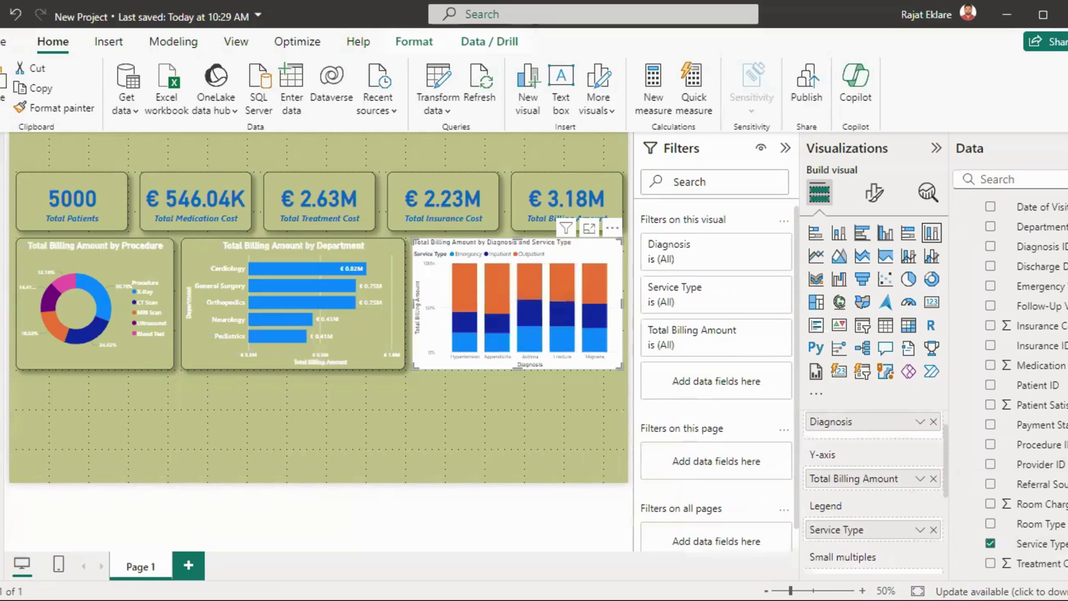
Step: Examine the columns of the visits table in the table view, including the service type values
left_click(4, 186)
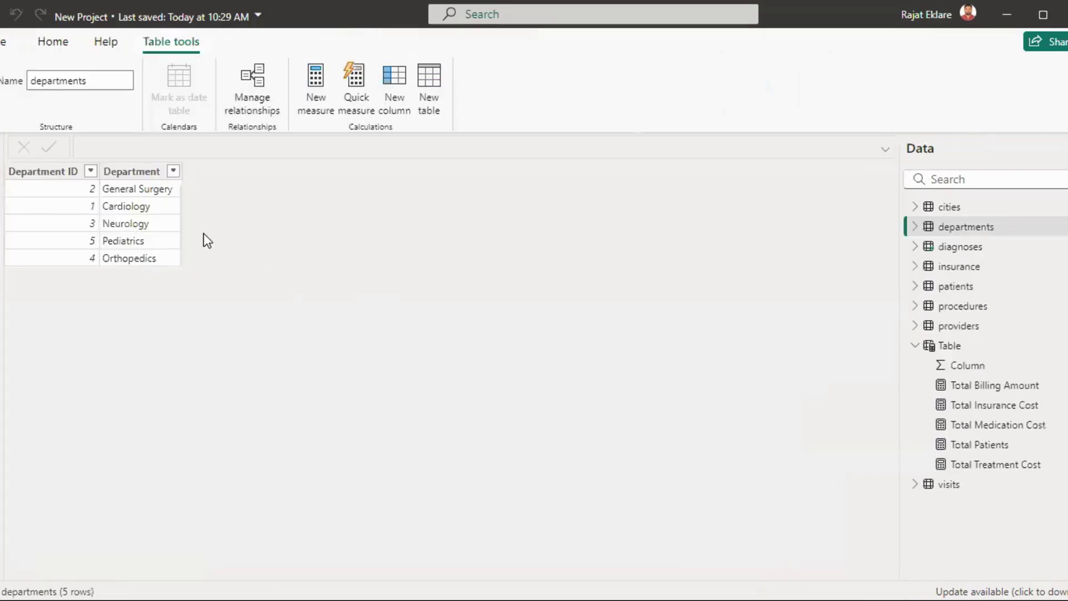
left_click(946, 485)
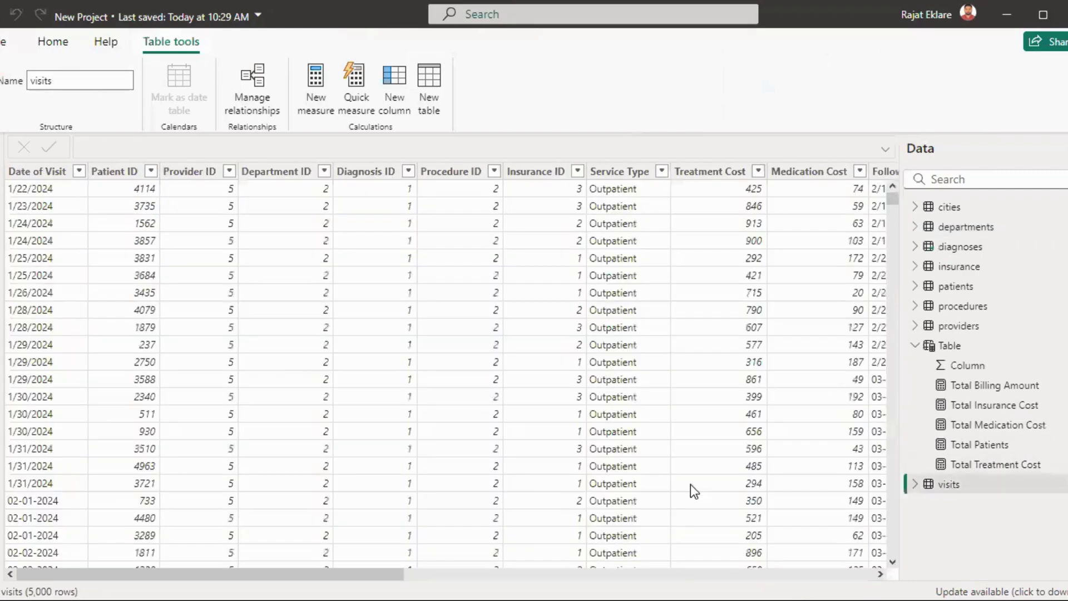
left_click_drag(356, 574, 1012, 568)
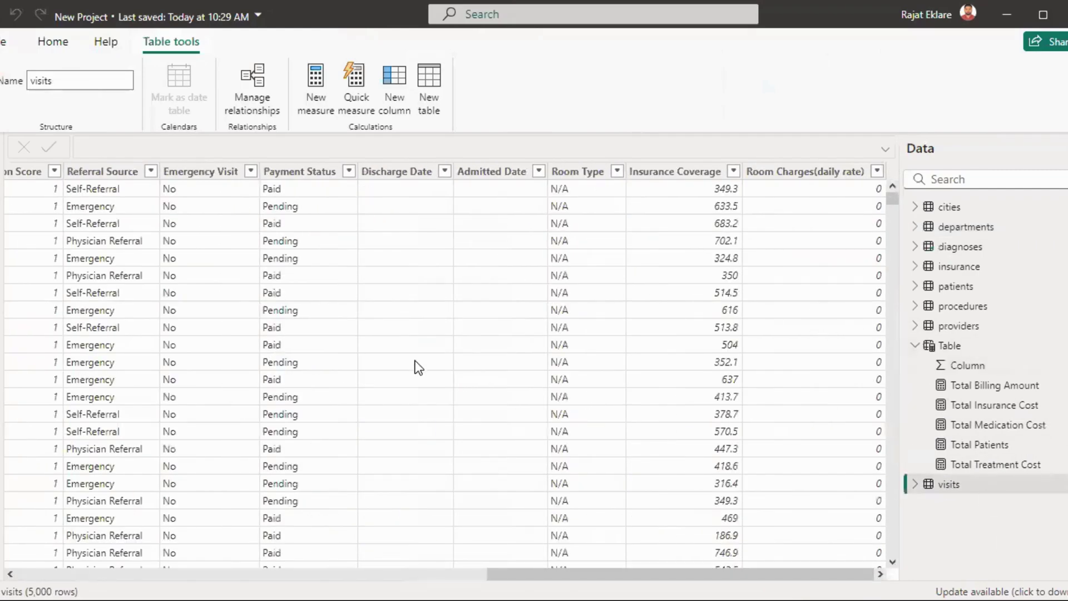
left_click_drag(618, 573, 341, 573)
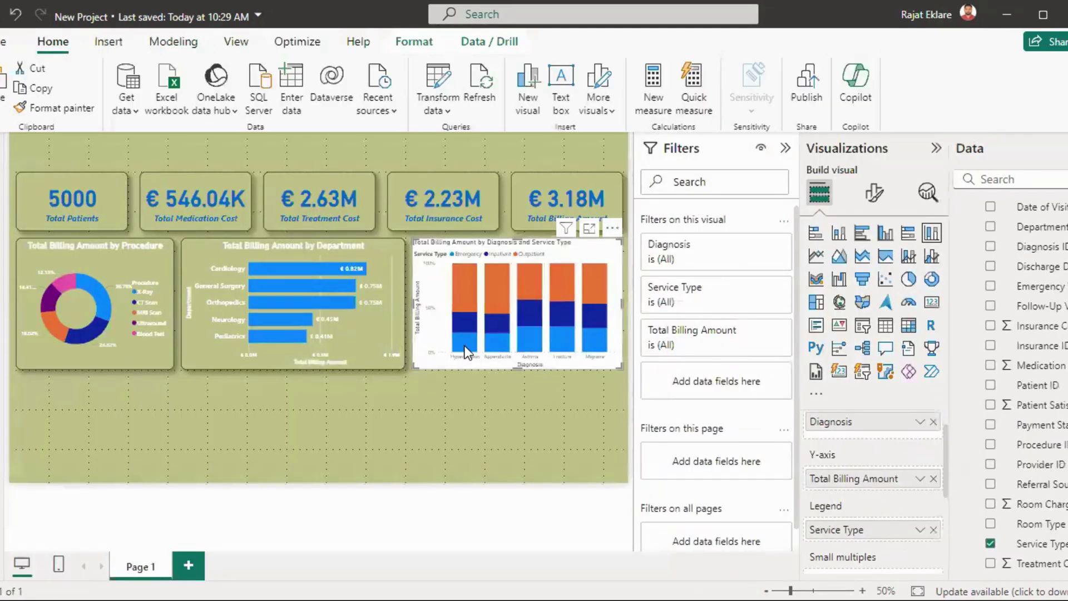
Step: Inspect the billing amount and share of each service type in the Hypertension column
mouse_move(467, 352)
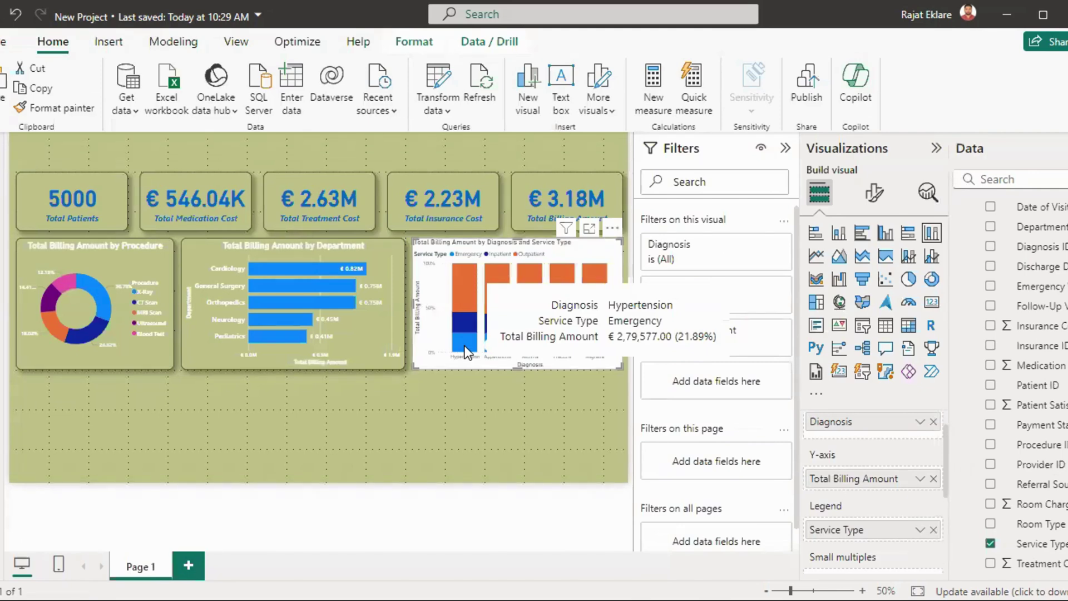
mouse_move(466, 327)
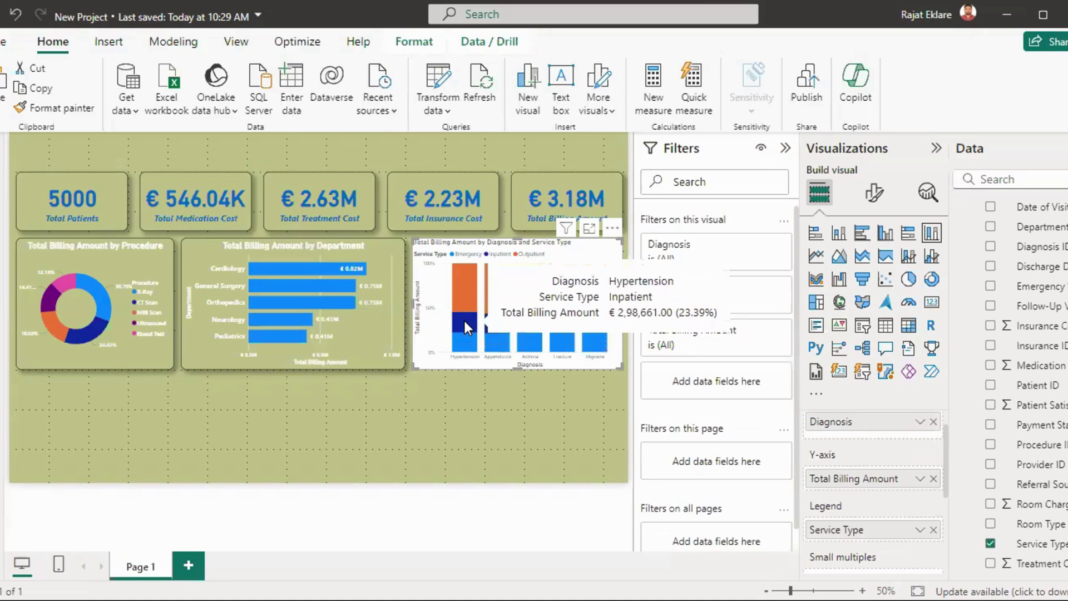
mouse_move(466, 285)
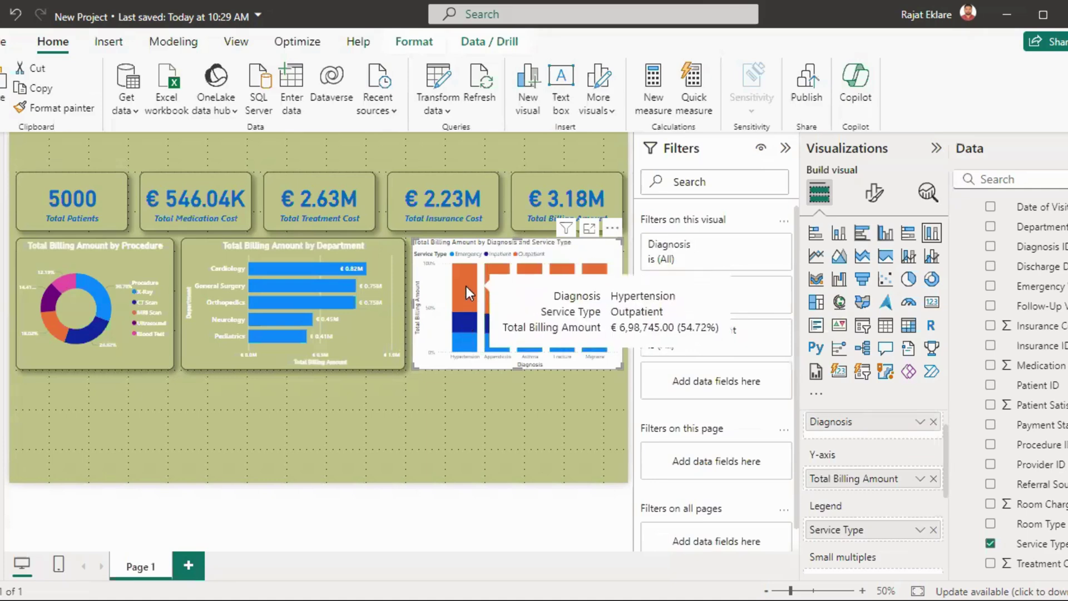
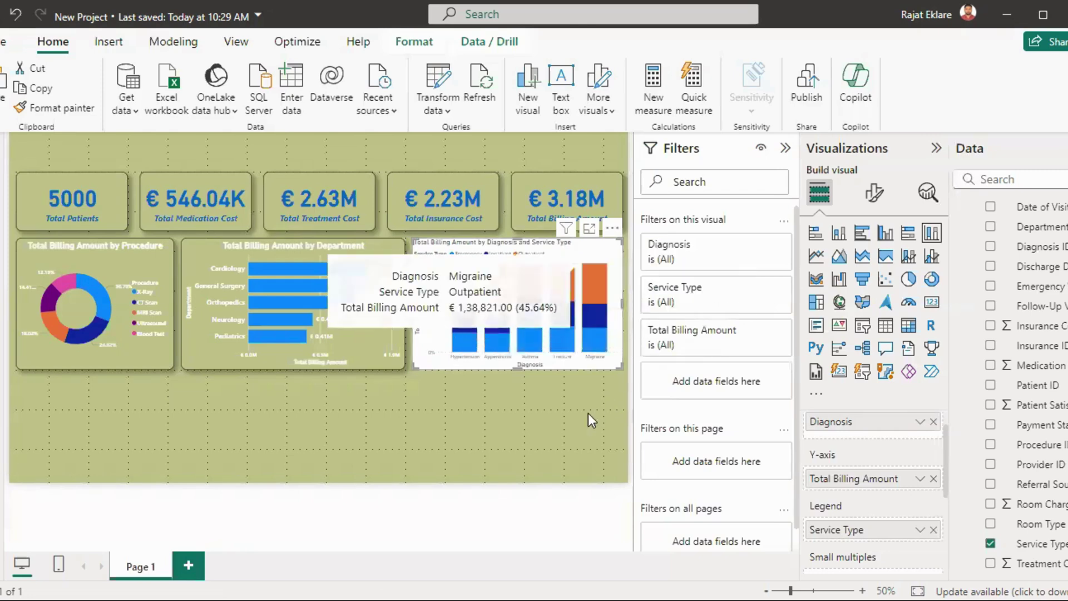
Step: Copy the department bar chart's formatting onto the diagnosis and service type column chart
left_click(368, 340)
left_click(55, 107)
left_click(435, 276)
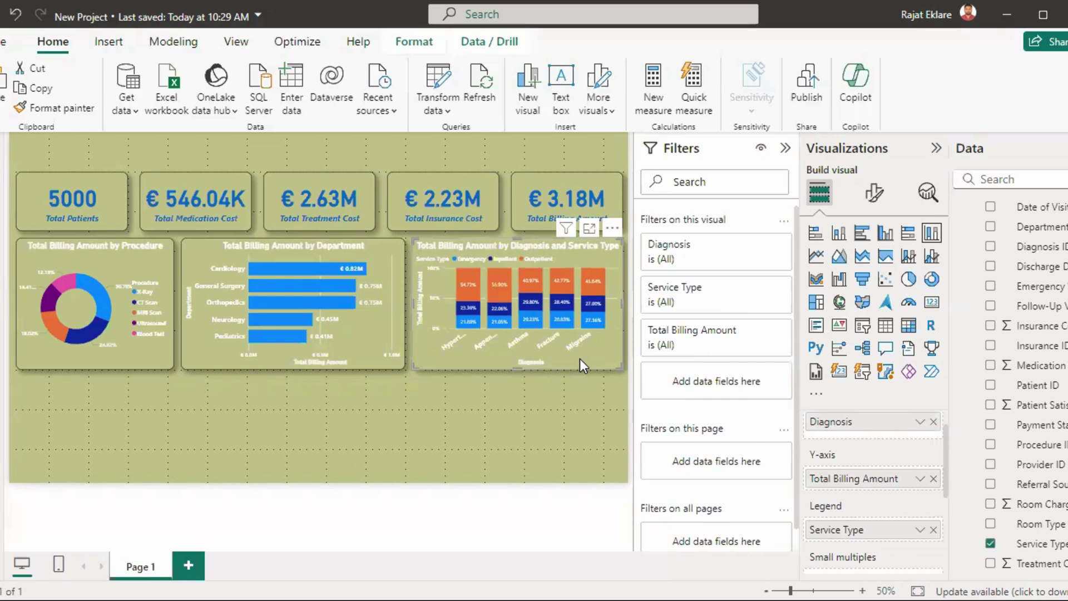
left_click(579, 439)
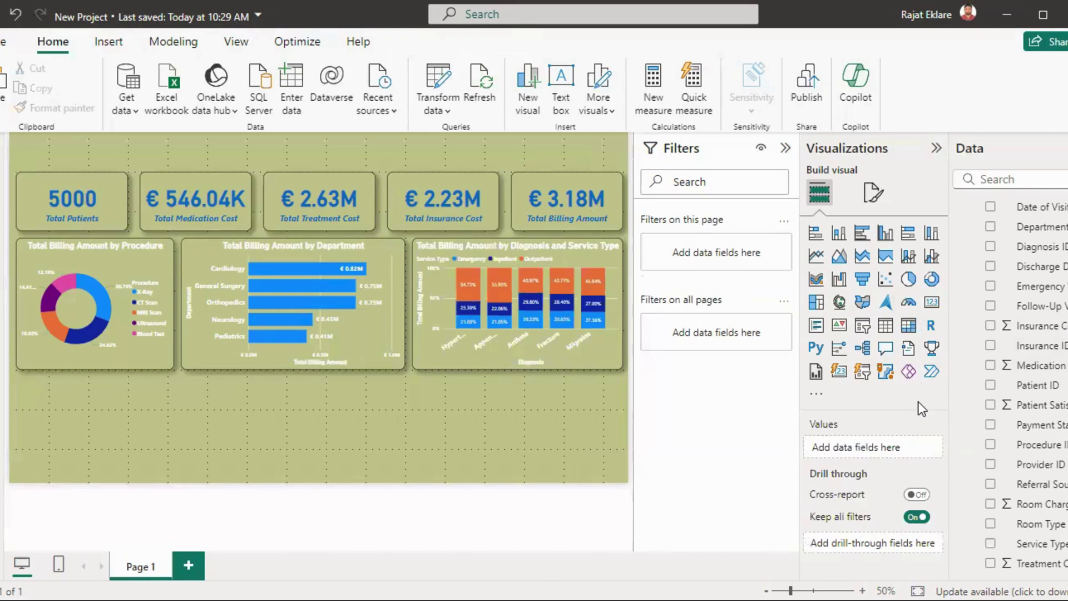
scroll(1012, 378, "up", 3)
left_click(965, 334)
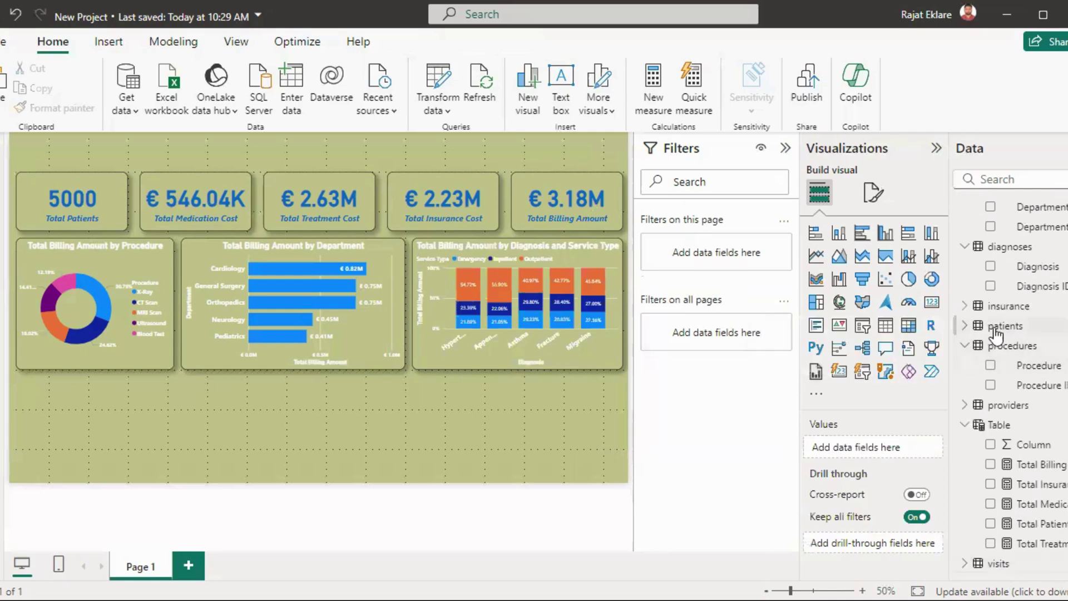
left_click(966, 329)
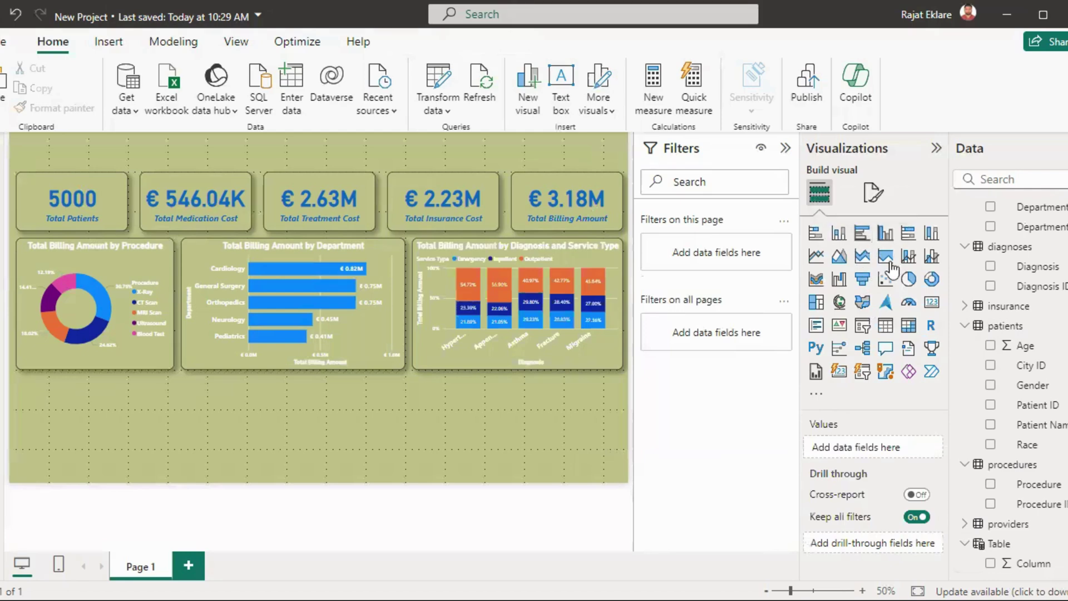
left_click(909, 279)
left_click_drag(233, 391, 509, 413)
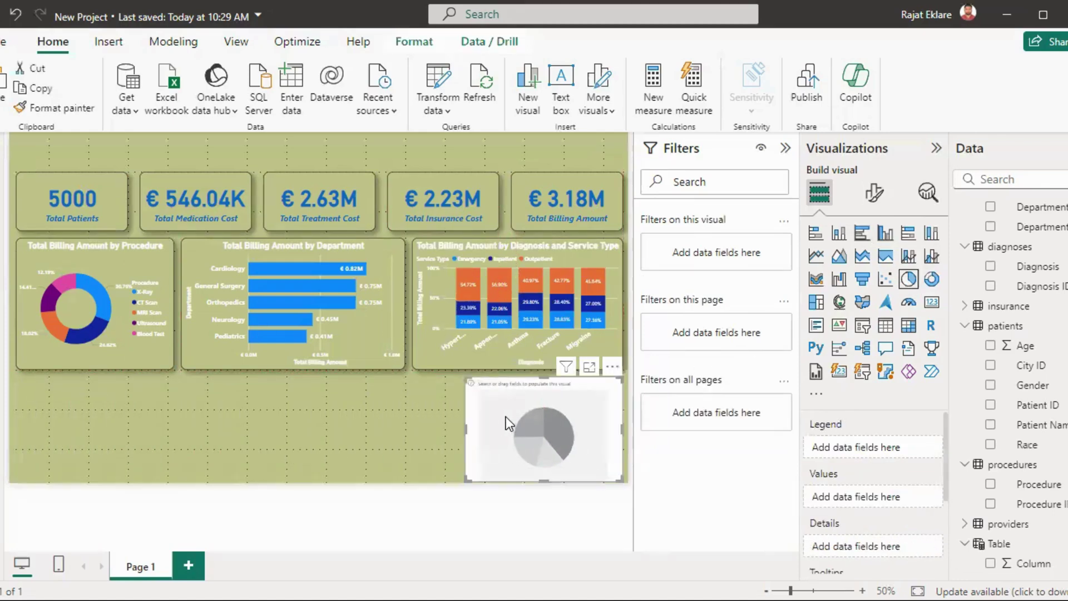
key("Delete")
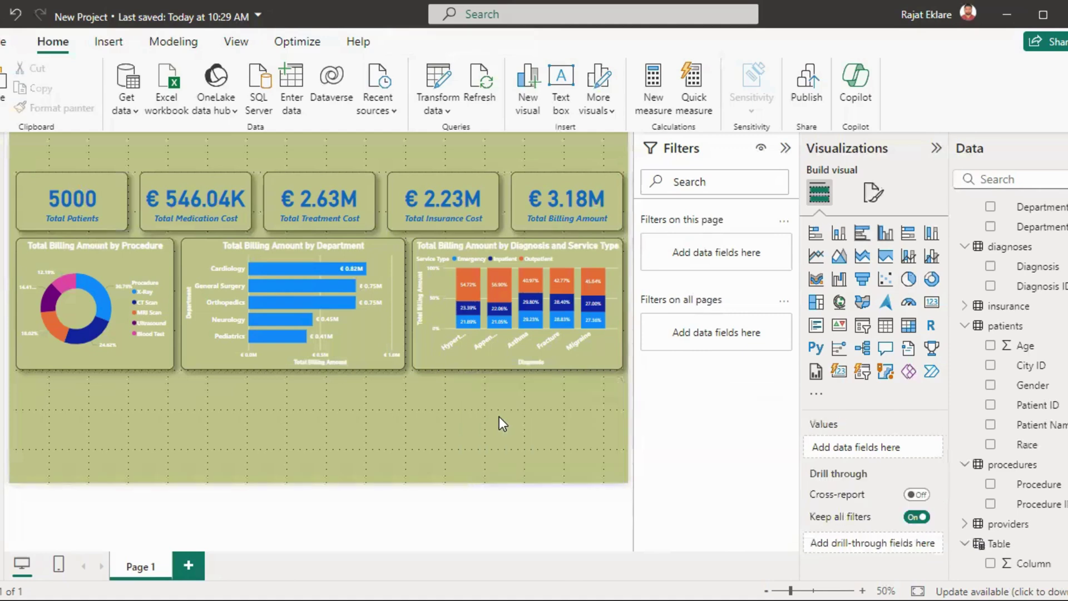
Step: Set the report page's custom canvas height to 950 px
left_click(873, 192)
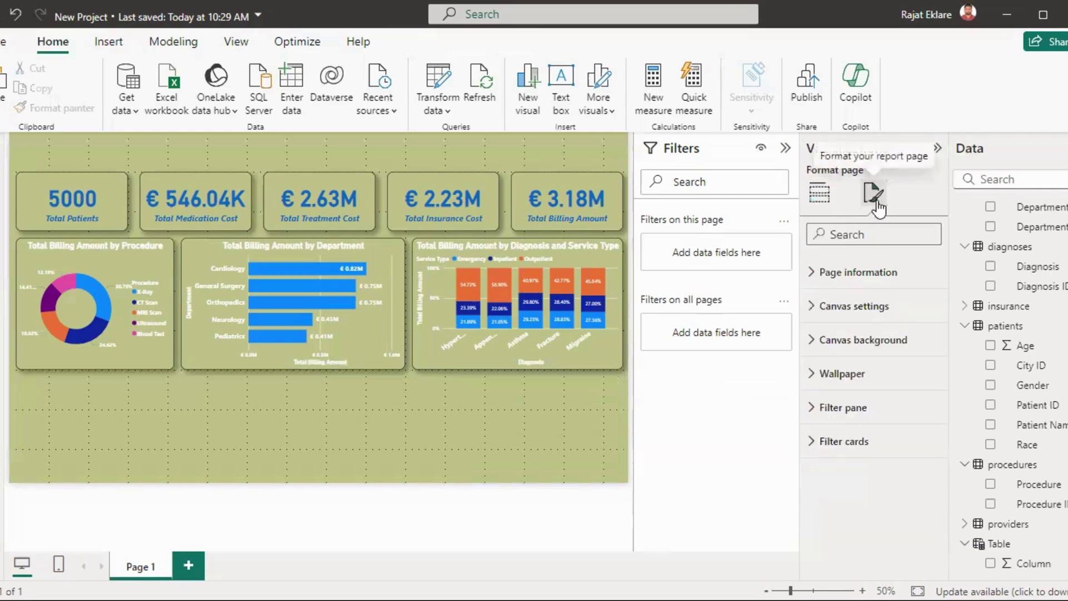
left_click(853, 307)
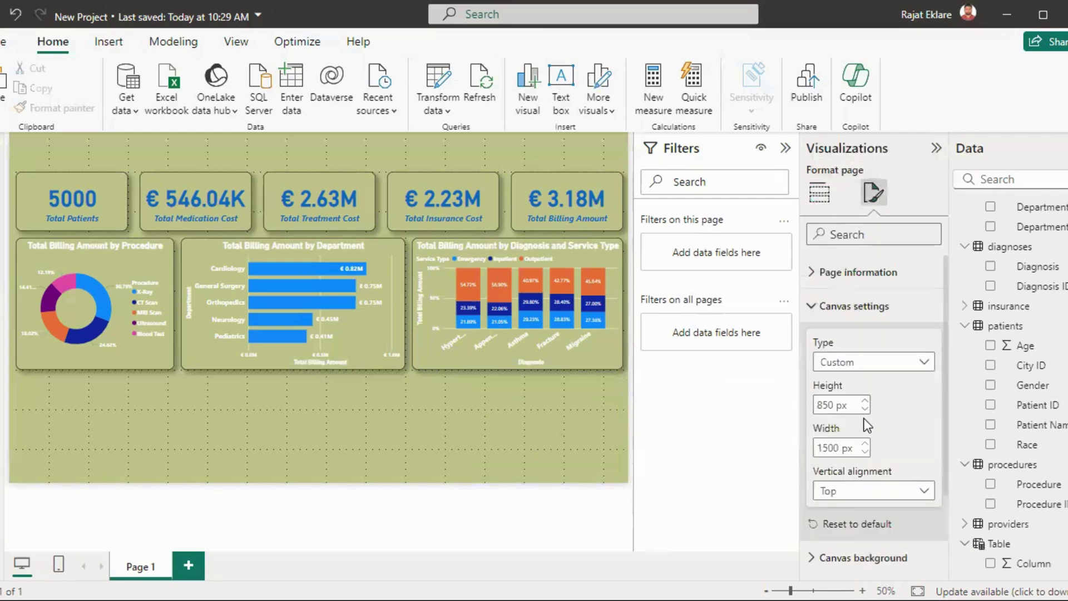
double_click(824, 406)
type("900")
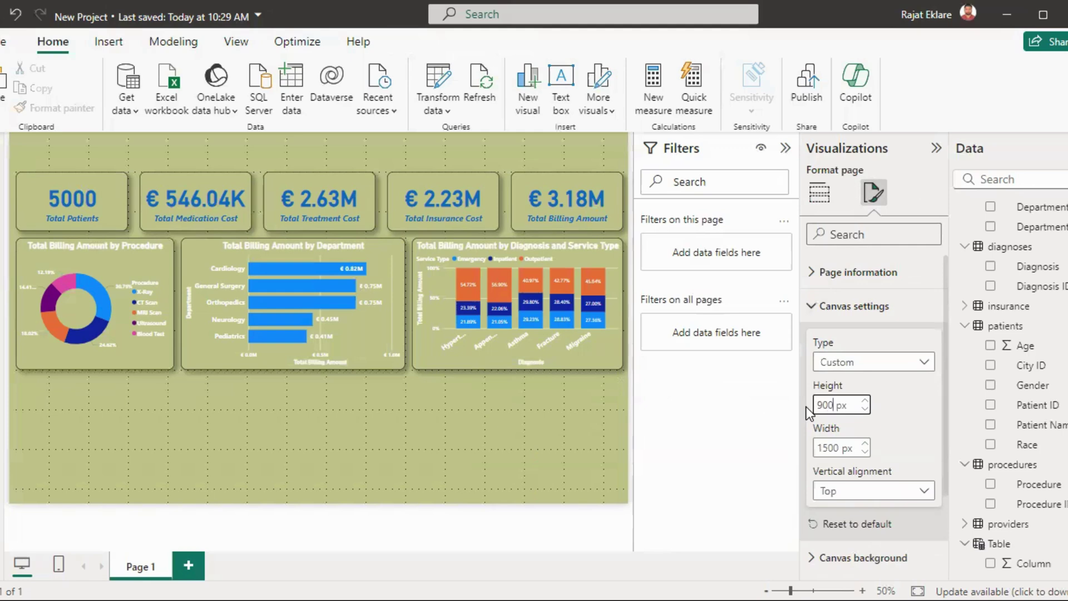
left_click(902, 413)
left_click_drag(817, 405, 828, 405)
type("950")
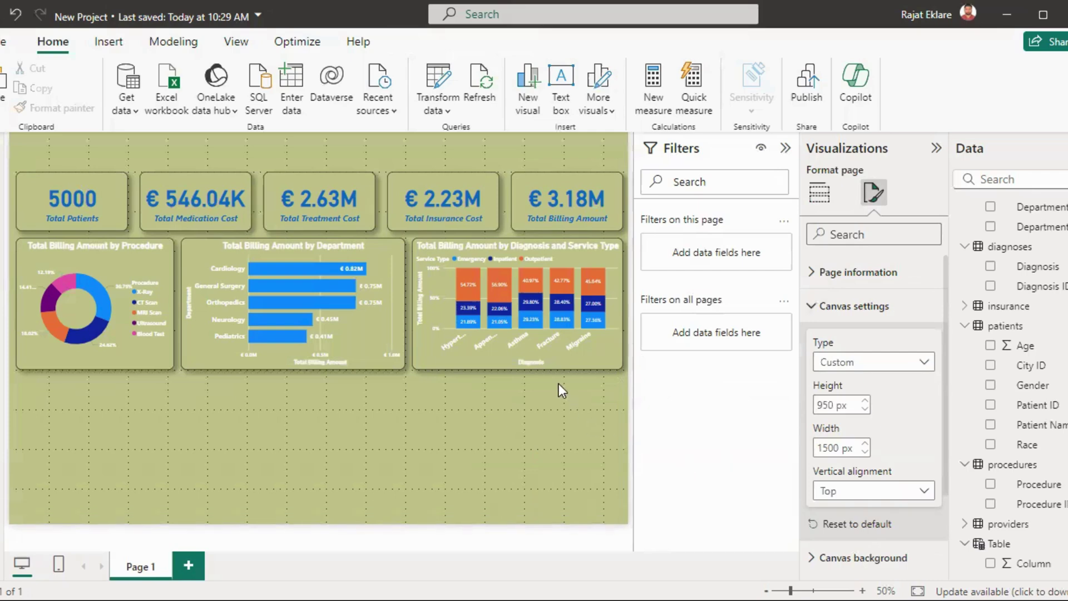
Step: Align the lower edge of the diagnosis and service type chart with the neighbouring charts
left_click(551, 360)
mouse_move(527, 368)
left_mouse_down()
mouse_move(516, 406)
mouse_move(522, 347)
mouse_move(523, 379)
mouse_move(523, 369)
left_mouse_up()
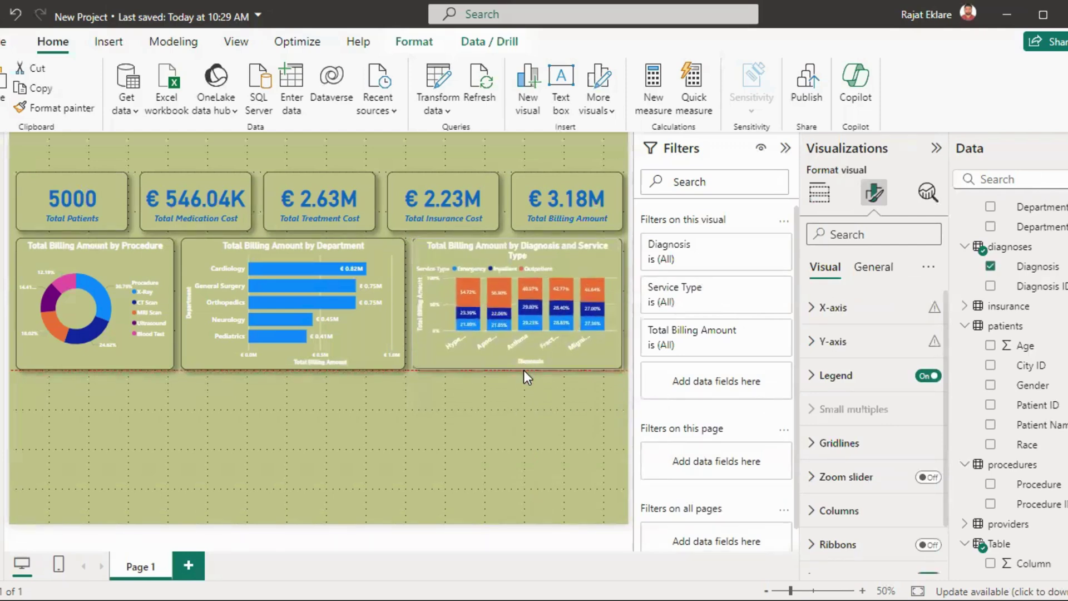
left_click(525, 426)
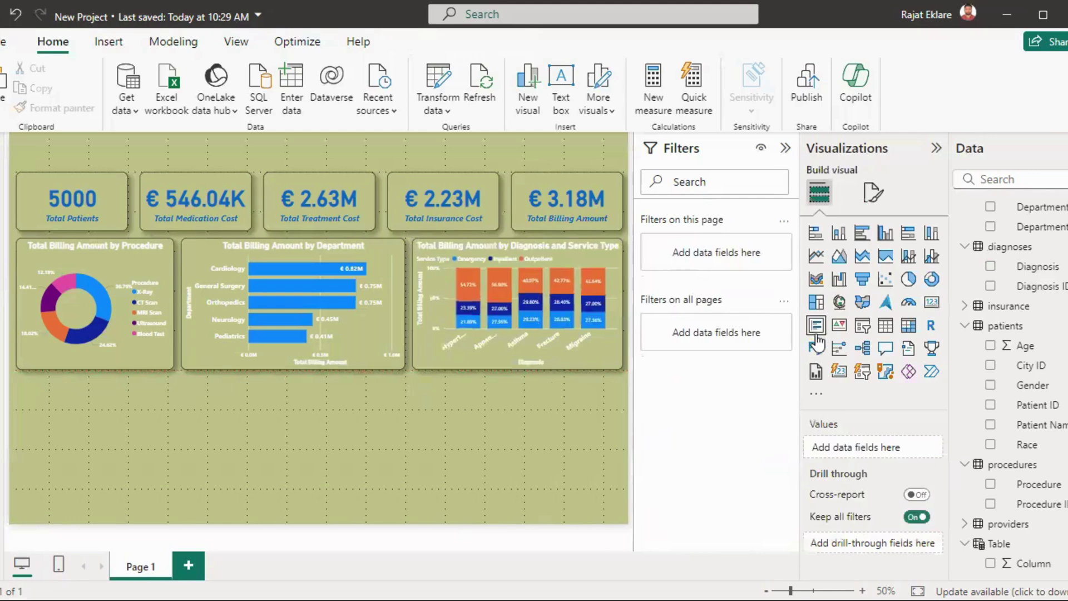
Step: Add a pie chart beneath the diagnosis and service type chart, matching its width and extending down to near the canvas's lower edge
left_click(908, 279)
left_click_drag(139, 434, 582, 435)
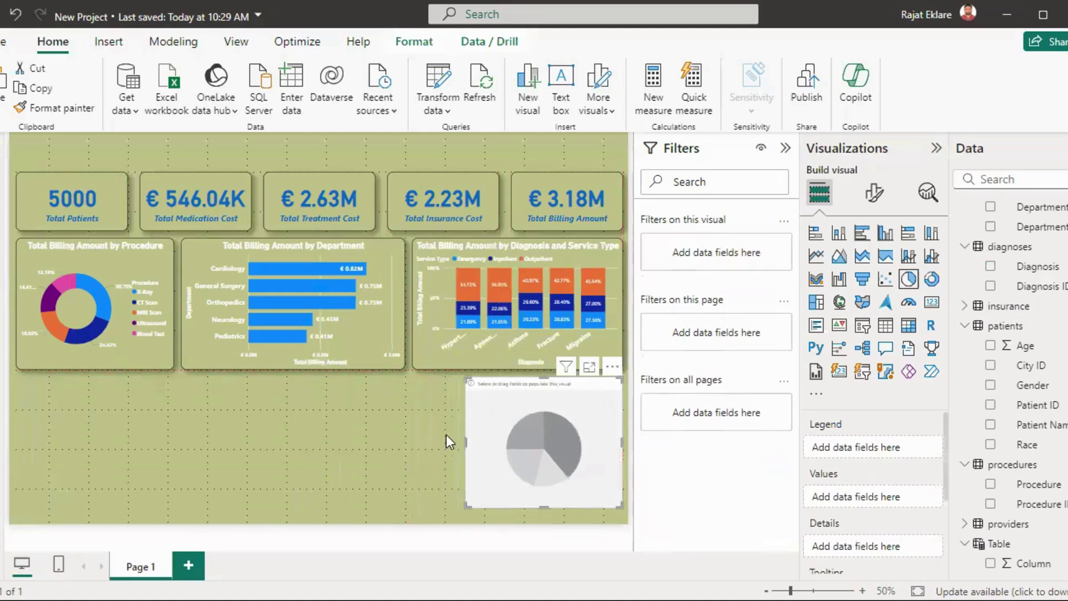
left_click_drag(466, 439, 419, 445)
left_click(519, 510)
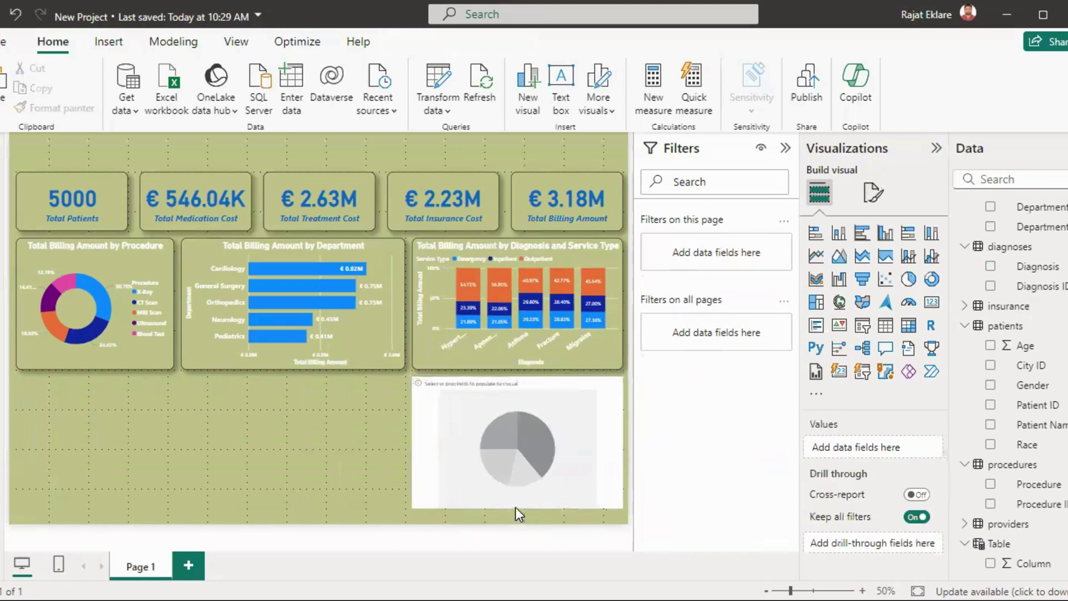
left_click_drag(517, 503, 518, 518)
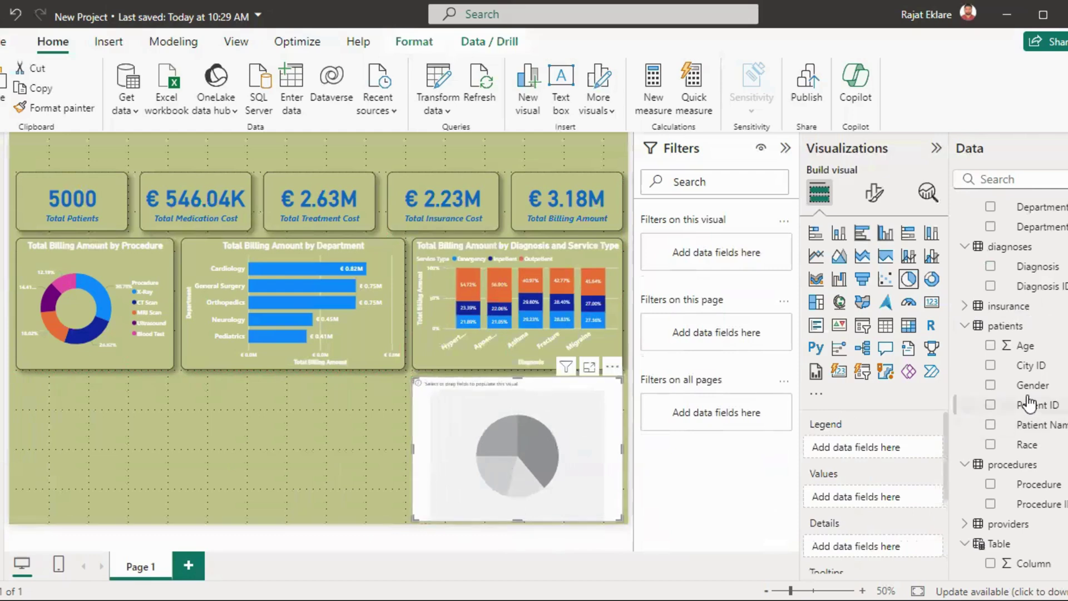
left_click_drag(1028, 393, 884, 454)
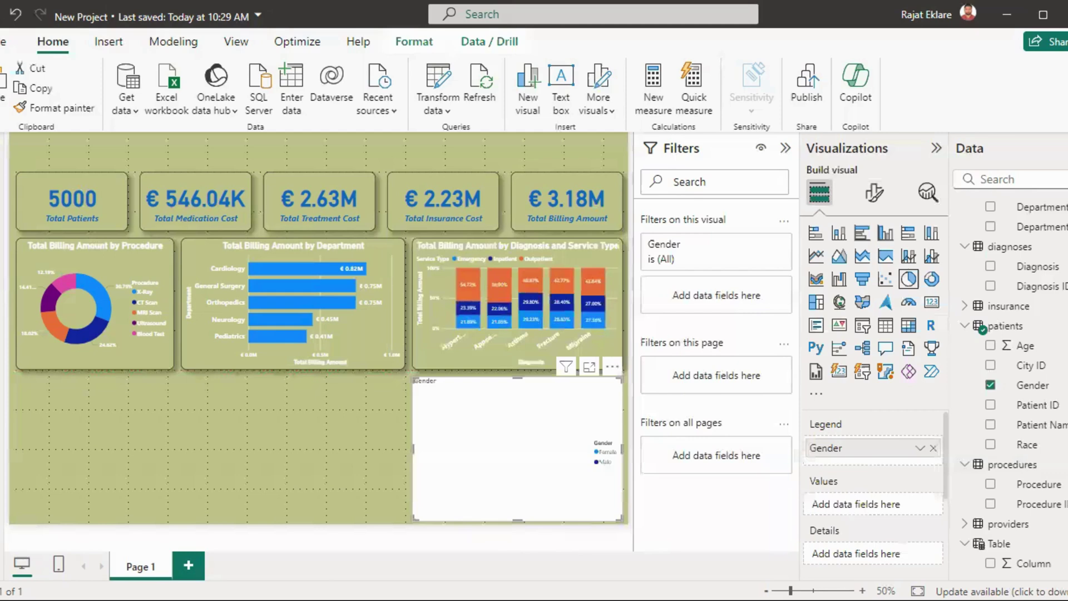
scroll(1006, 389, "down", 3)
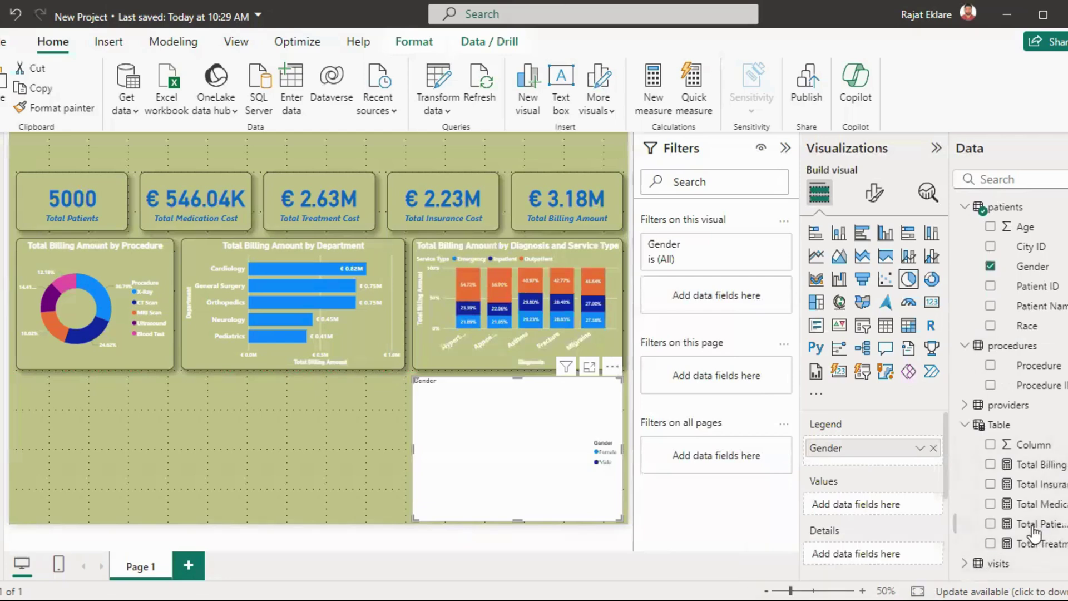
left_click_drag(869, 513, 868, 507)
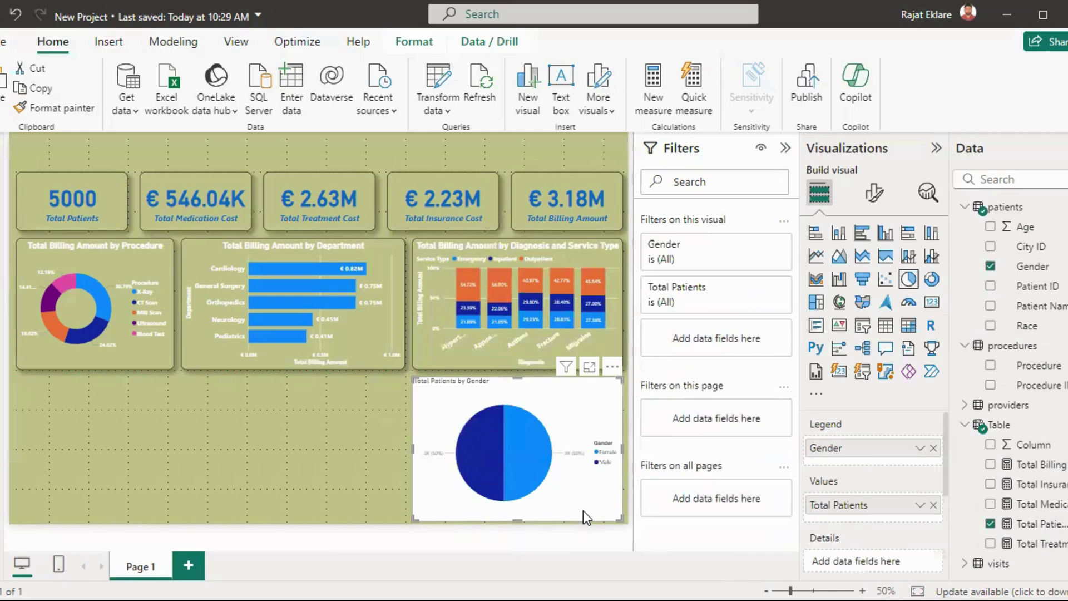
left_click(991, 523)
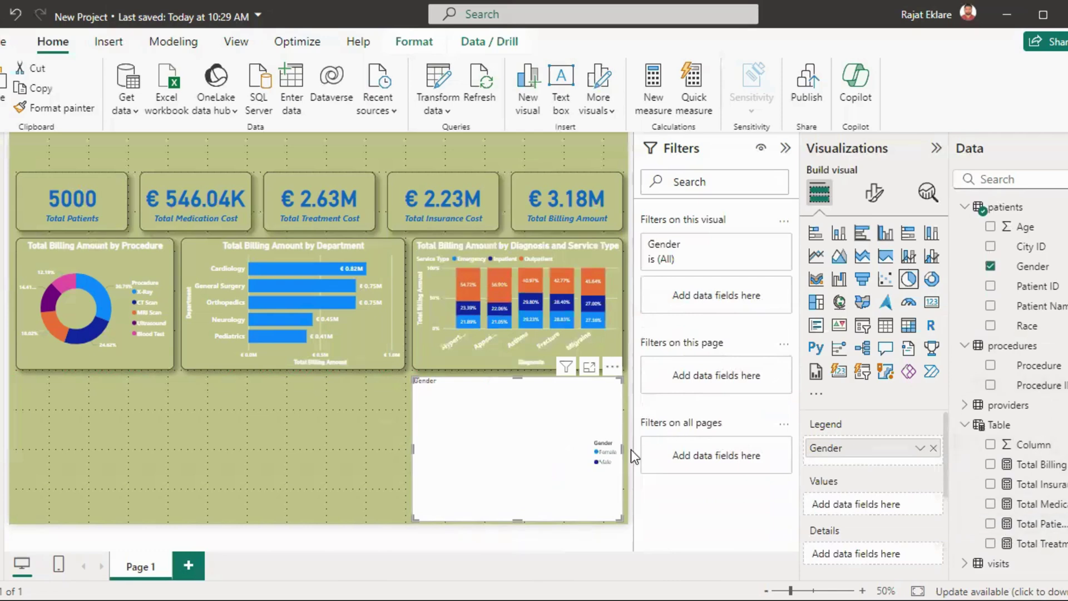
left_click(933, 448)
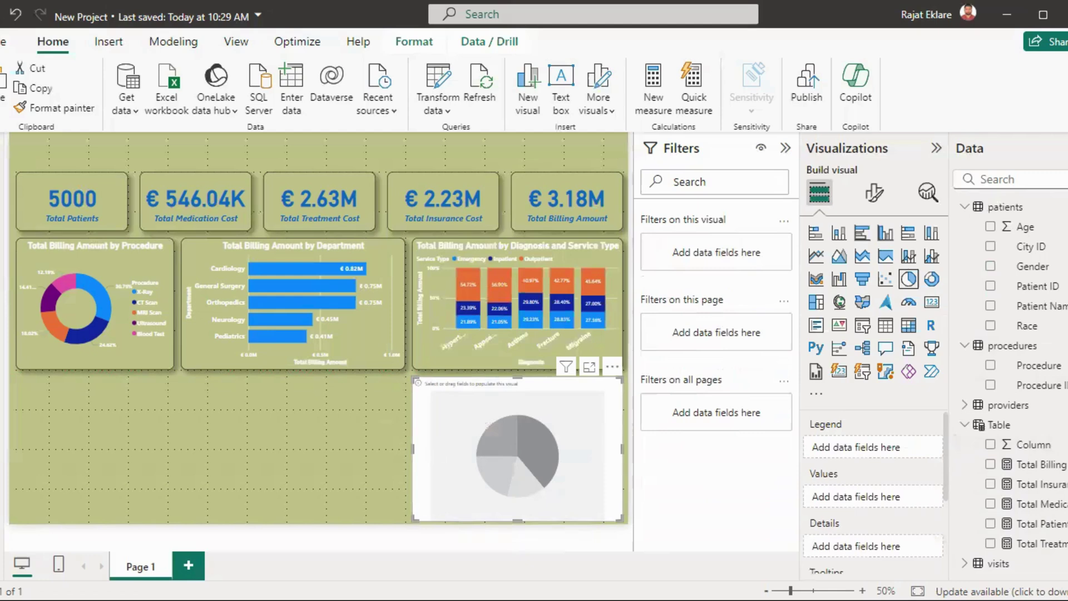
Step: Convert the empty pie chart into a stacked bar chart and expand the cities table's fields
scroll(1010, 384, "up", 3)
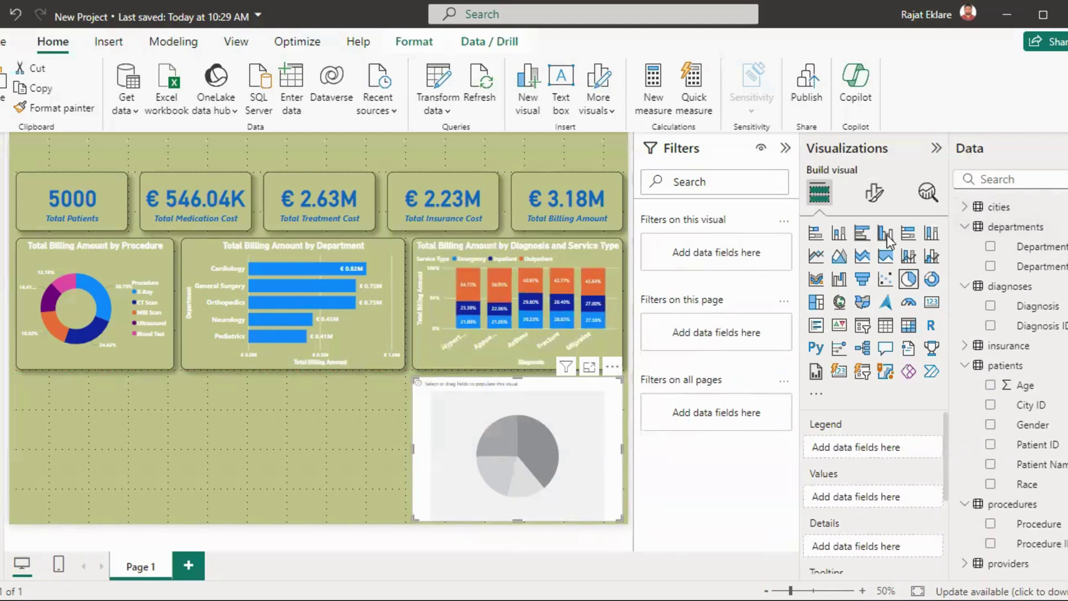
left_click(815, 235)
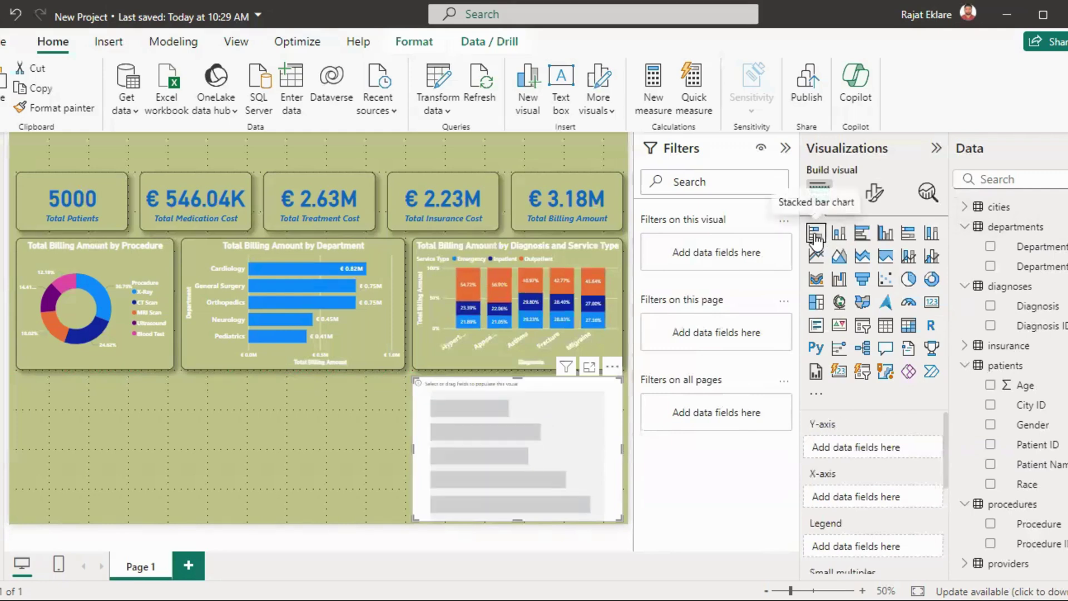
left_click(966, 207)
left_click_drag(1003, 228, 893, 447)
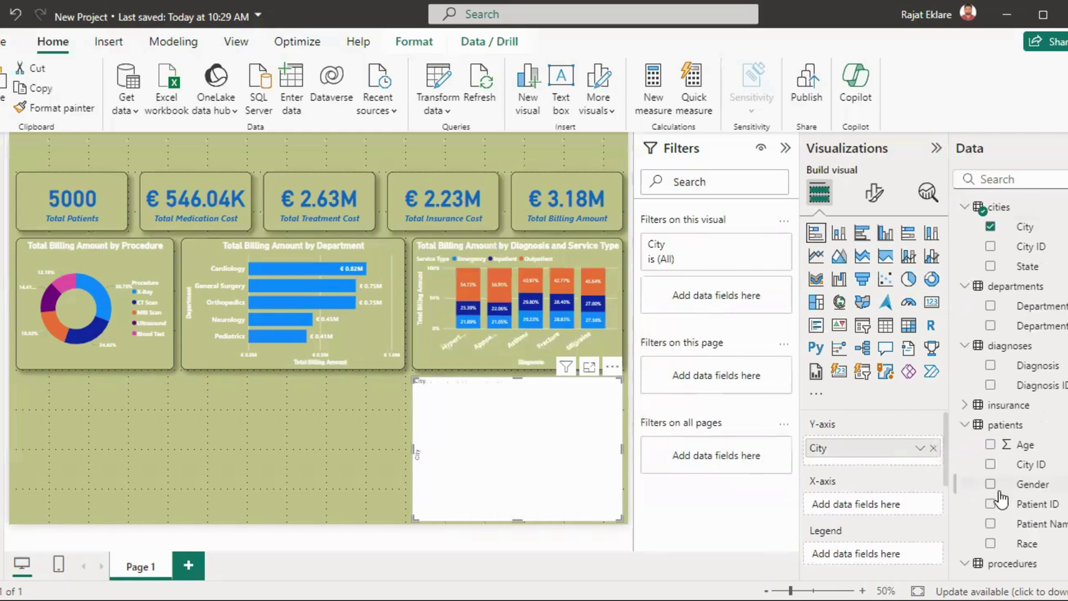
left_click_drag(853, 449, 846, 508)
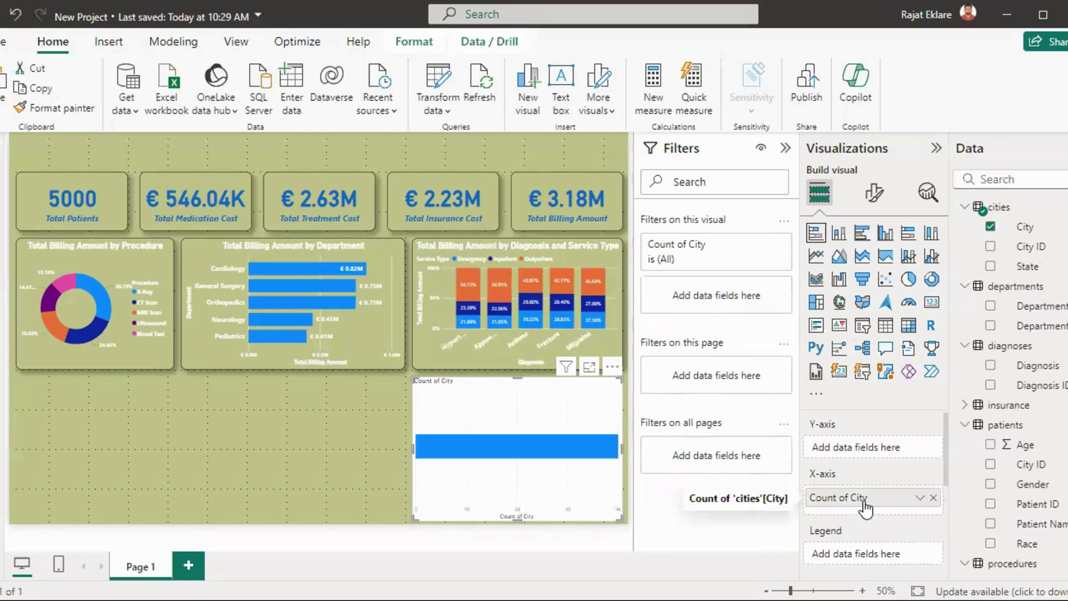
left_click(933, 497)
left_click_drag(1024, 227, 874, 497)
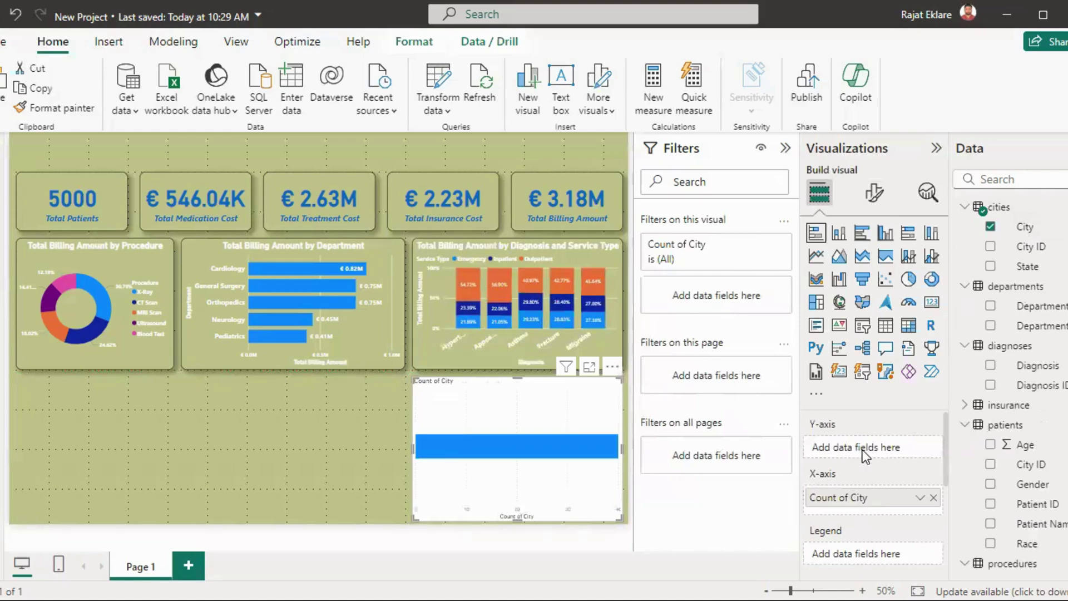
scroll(1009, 384, "down", 4)
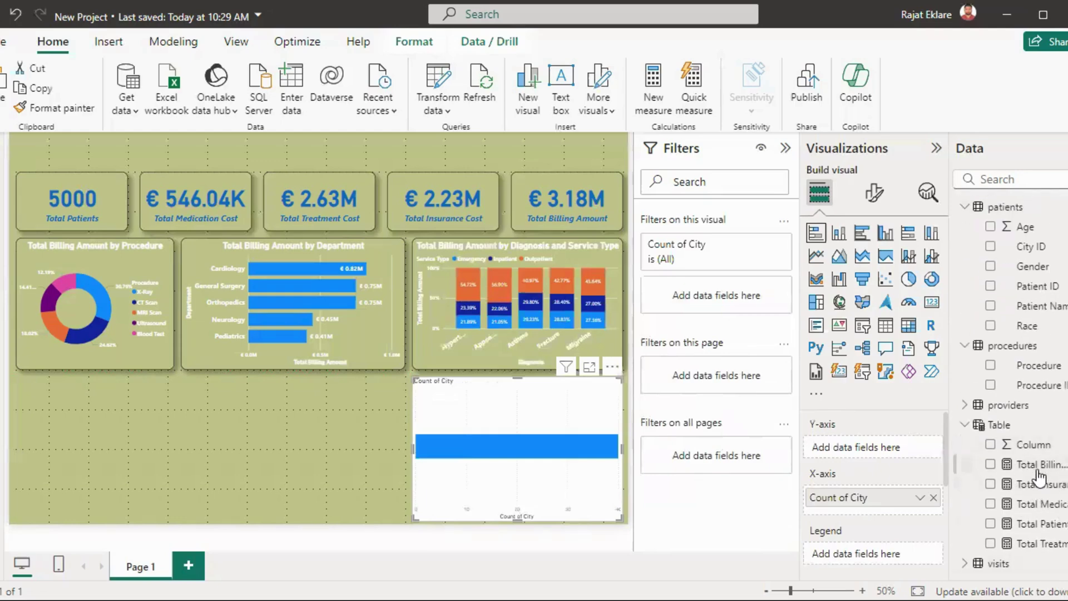
mouse_move(1029, 526)
left_mouse_down()
mouse_move(891, 449)
mouse_move(1001, 537)
mouse_move(1011, 533)
left_mouse_up()
left_click(932, 497)
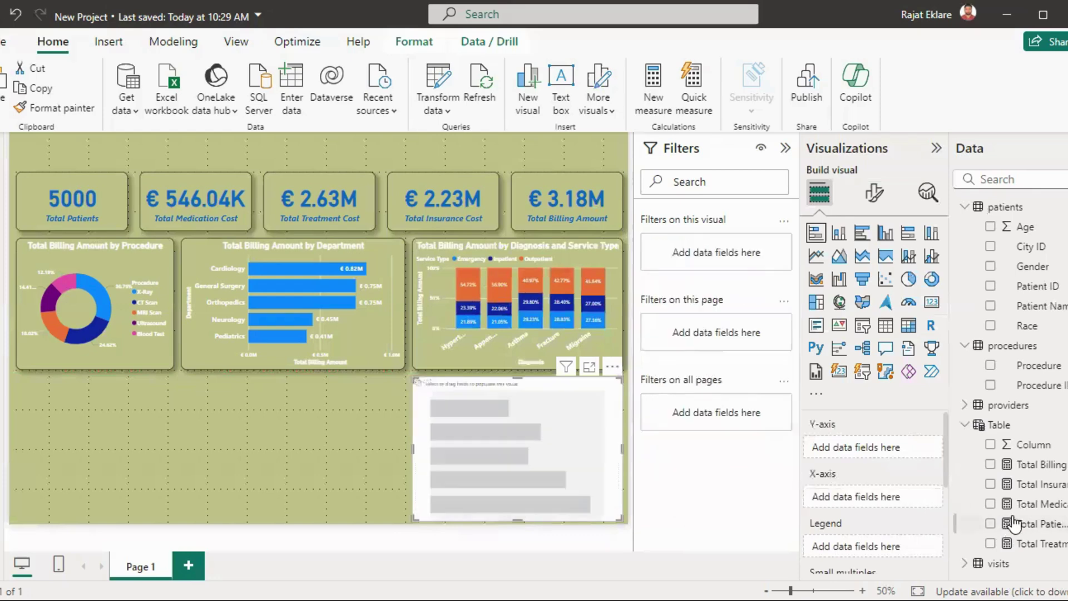
Step: Plot Total Patients on the X-axis and City on the Y-axis of the new bar chart
left_click_drag(1013, 532, 880, 496)
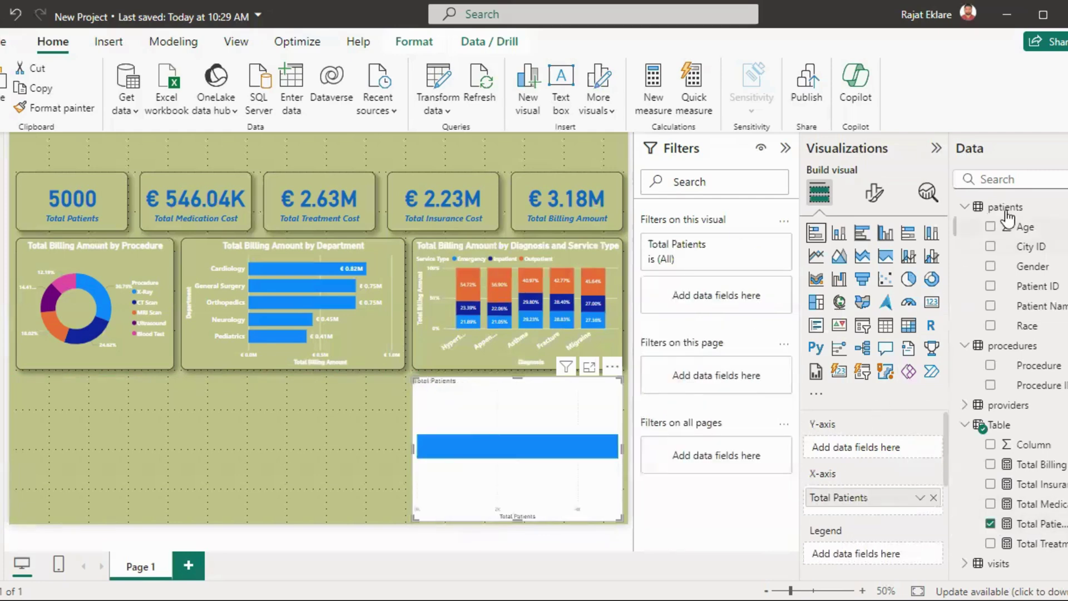
scroll(1018, 203, "up", 4)
left_click_drag(1013, 238, 869, 459)
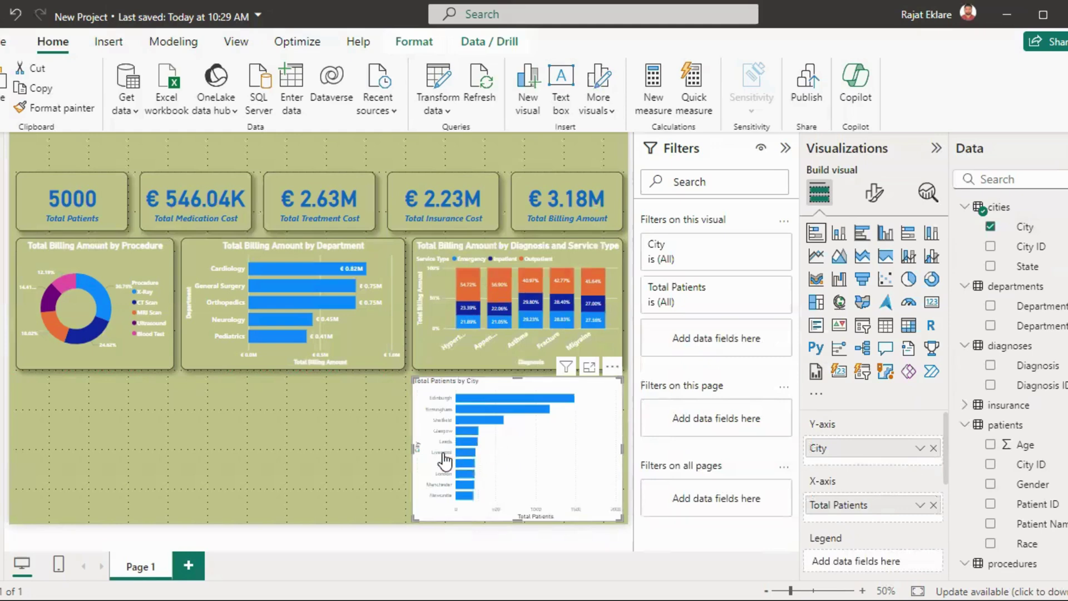
mouse_move(414, 448)
left_mouse_down()
mouse_move(15, 443)
mouse_move(416, 463)
left_mouse_up()
Step: Copy the department bar chart's formatting onto the patients by city chart
left_click(380, 351)
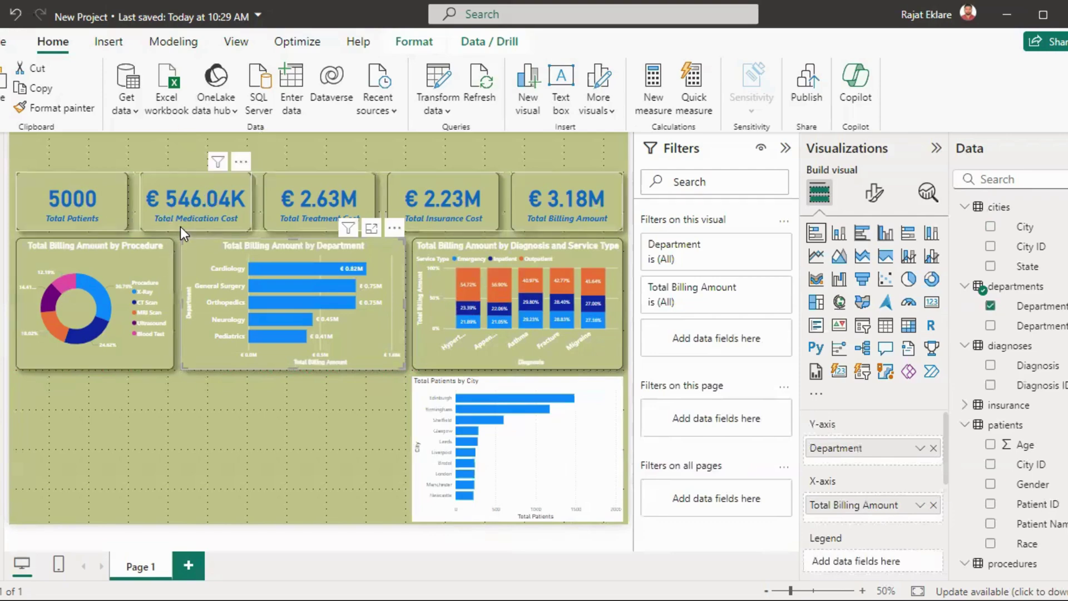
left_click(59, 108)
left_click(552, 466)
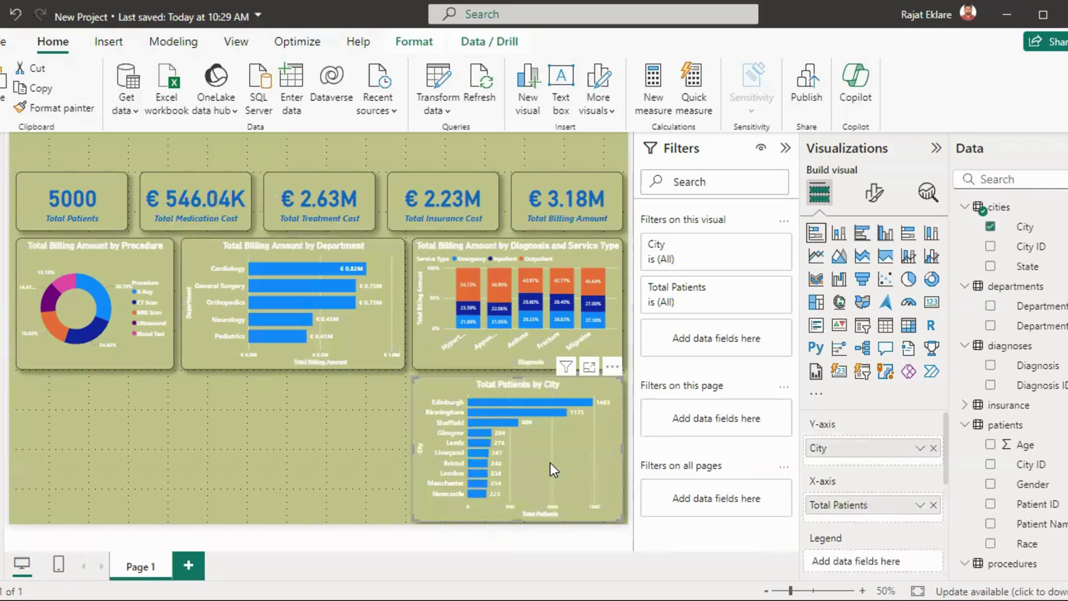
left_click(198, 455)
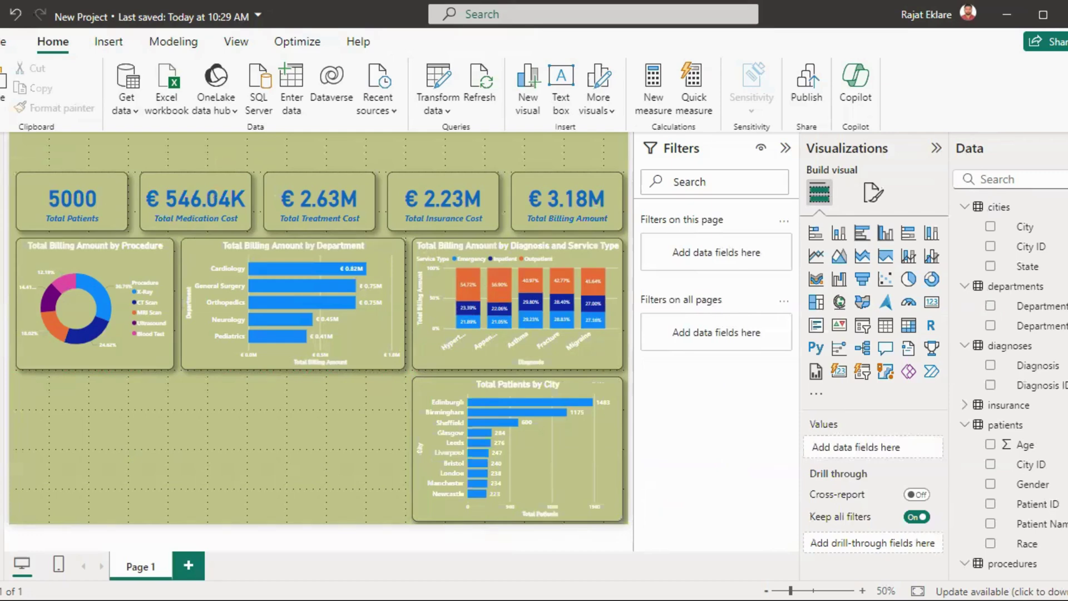
Step: Examine the insurance table's columns and providers in the table view, and return to the report
scroll(1012, 383, "down", 1)
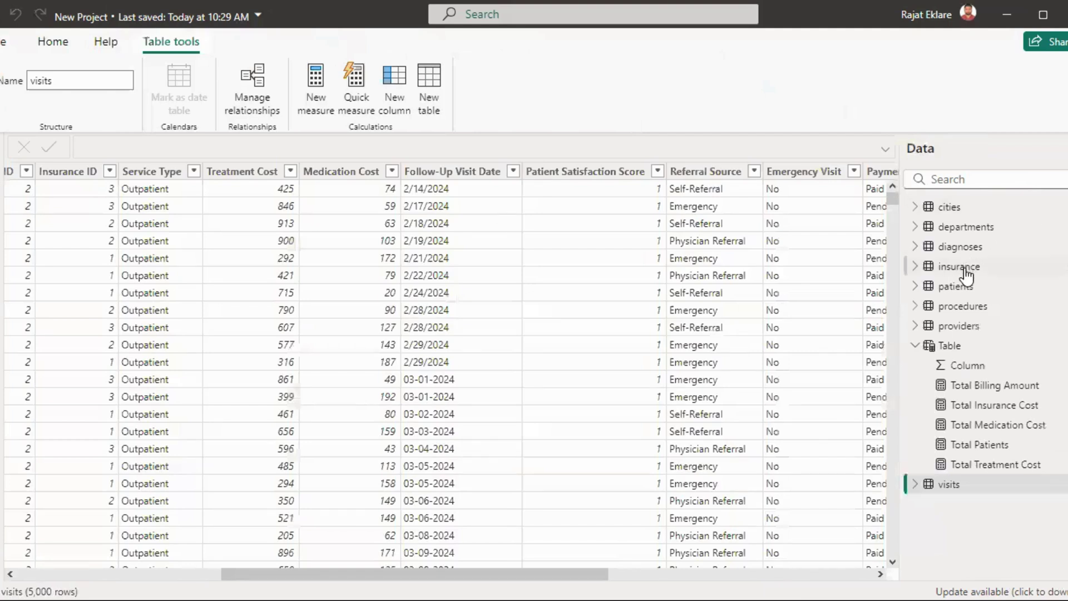
left_click(962, 268)
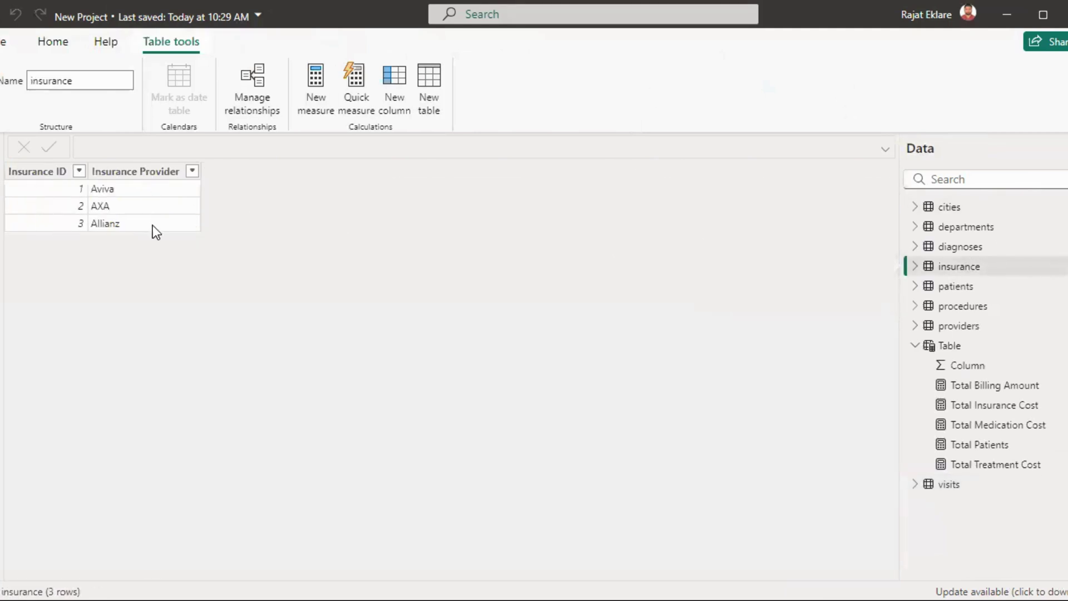
left_click(3, 153)
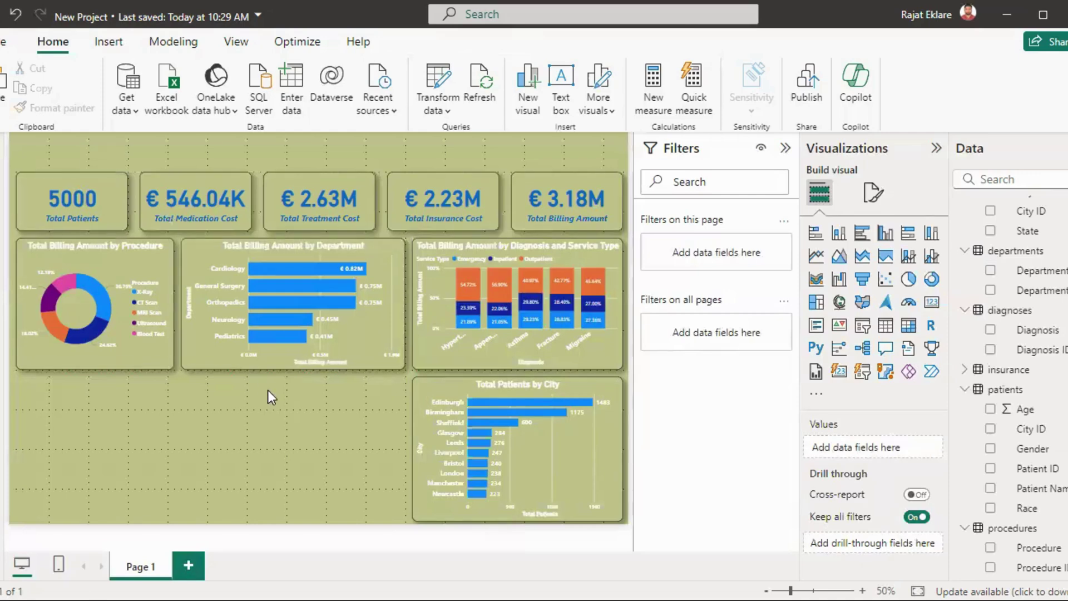
Step: Duplicate the procedure donut chart and place the copy beneath the department chart, beside the patients by city chart
left_click(126, 345)
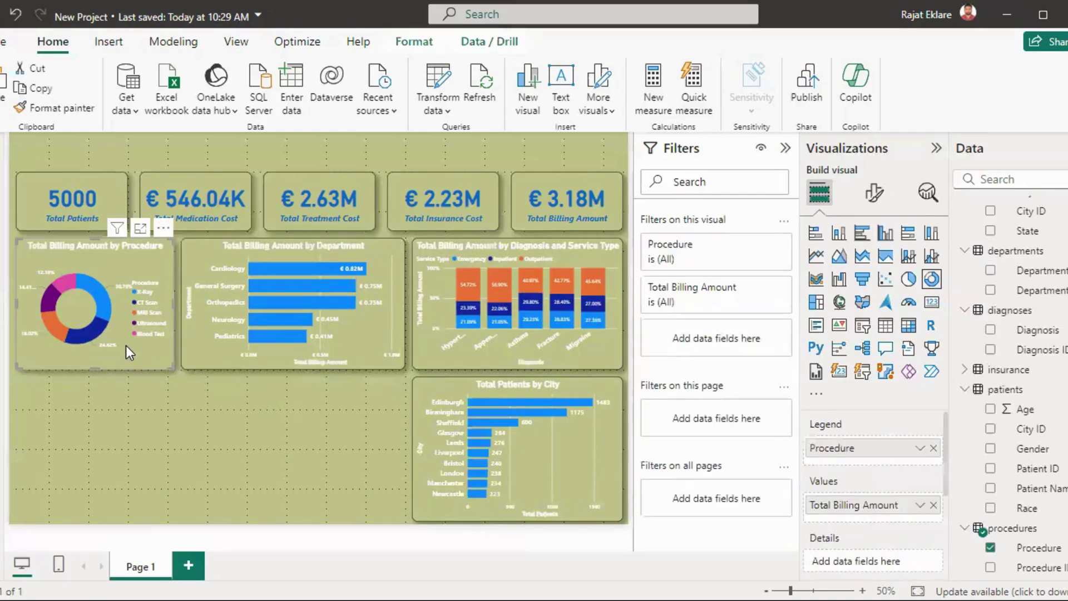
key("ctrl+v")
left_click_drag(125, 345, 327, 516)
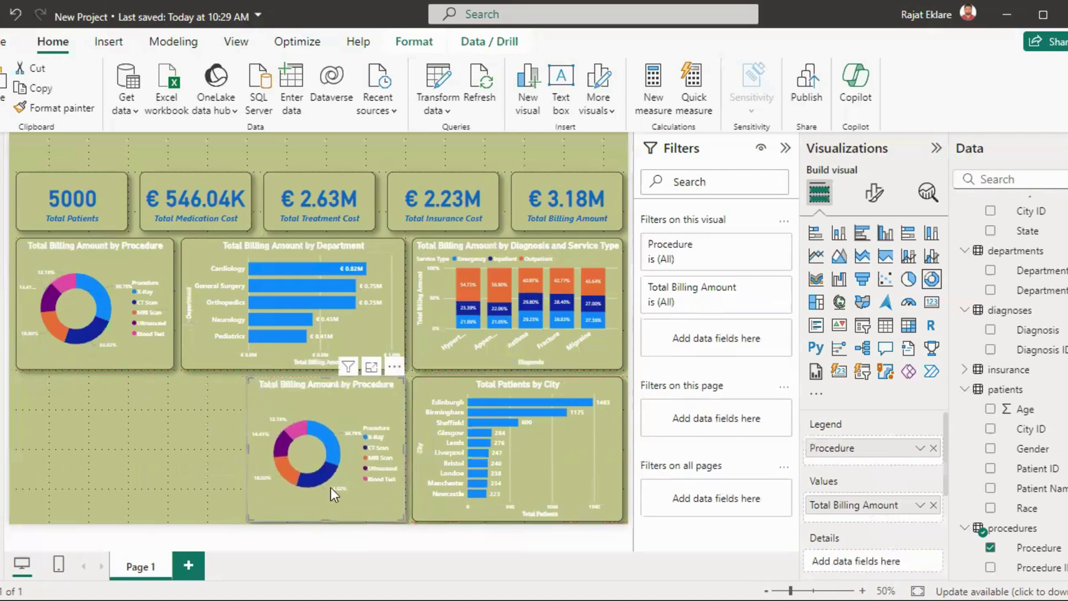
Step: Set the copied donut chart's legend to Insurance Provider and its values to Total Patients
left_click(932, 448)
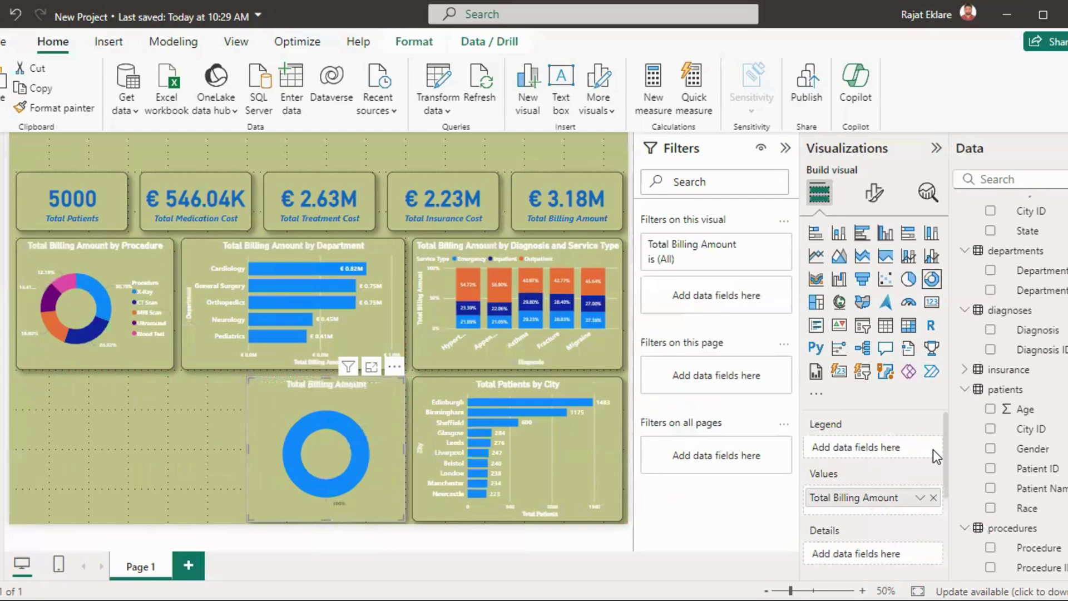
left_click(979, 372)
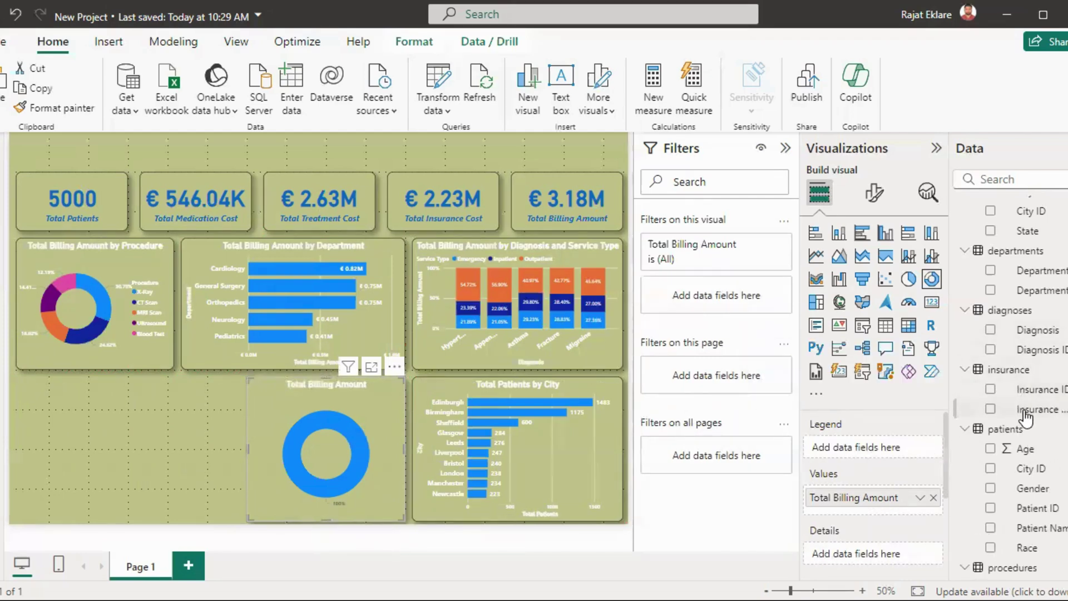
left_click_drag(1026, 416, 882, 445)
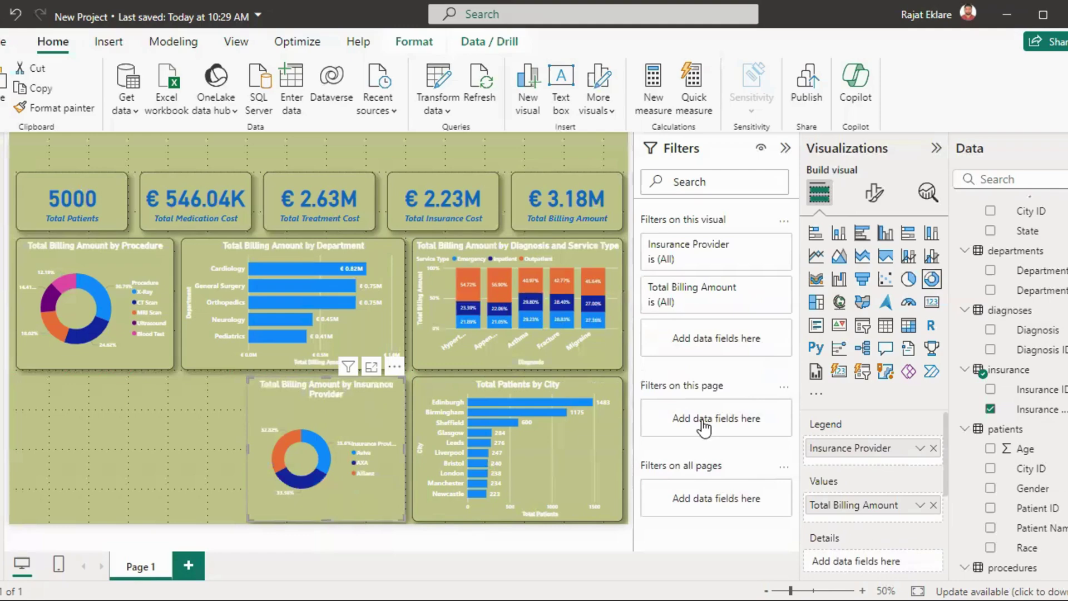
left_click(933, 504)
scroll(1012, 417, "down", 1)
scroll(1012, 389, "down", 3)
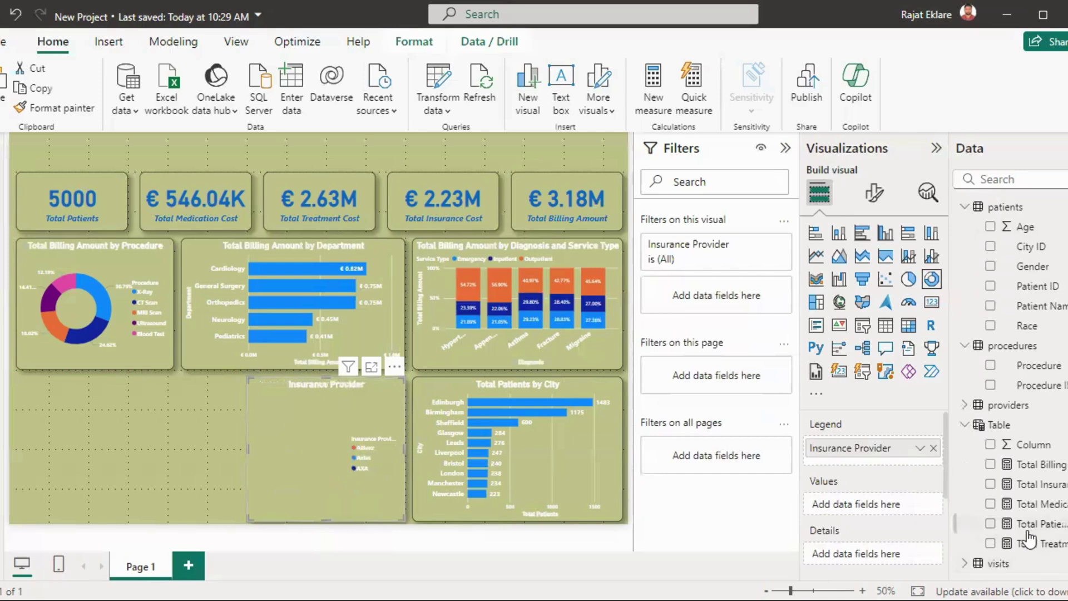
left_click_drag(1028, 539, 340, 401)
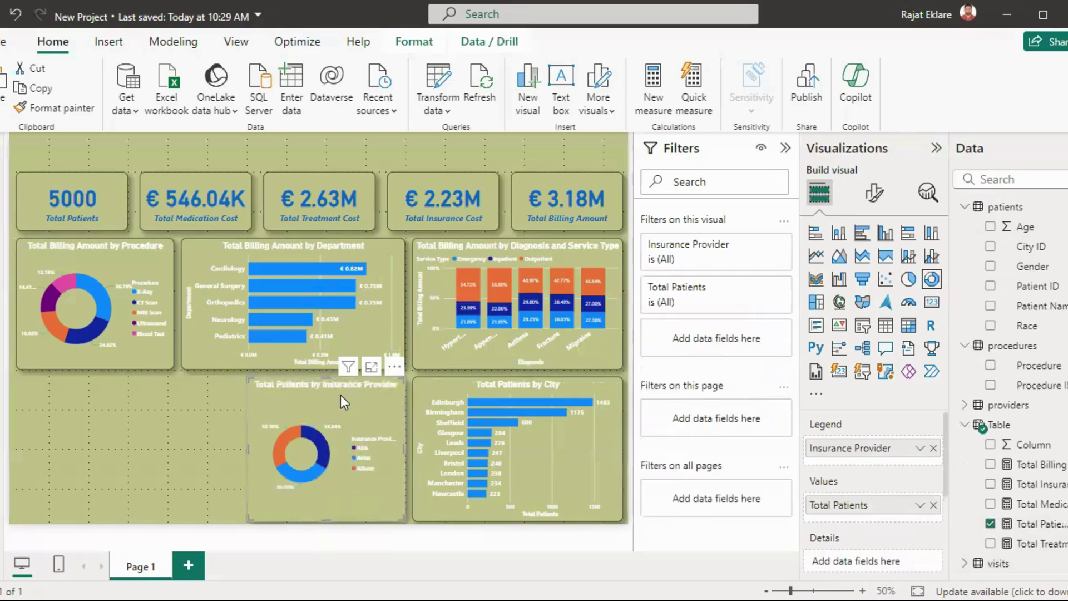
left_click(129, 464)
Step: Switch the insurance provider chart's visual type to pie chart
left_click(315, 445)
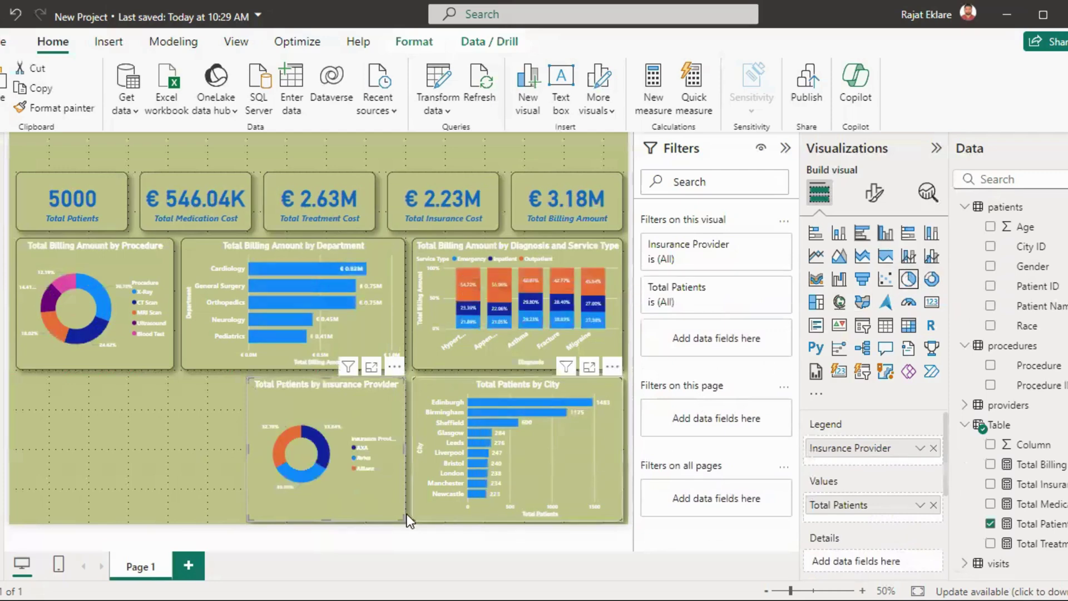
left_click(146, 477)
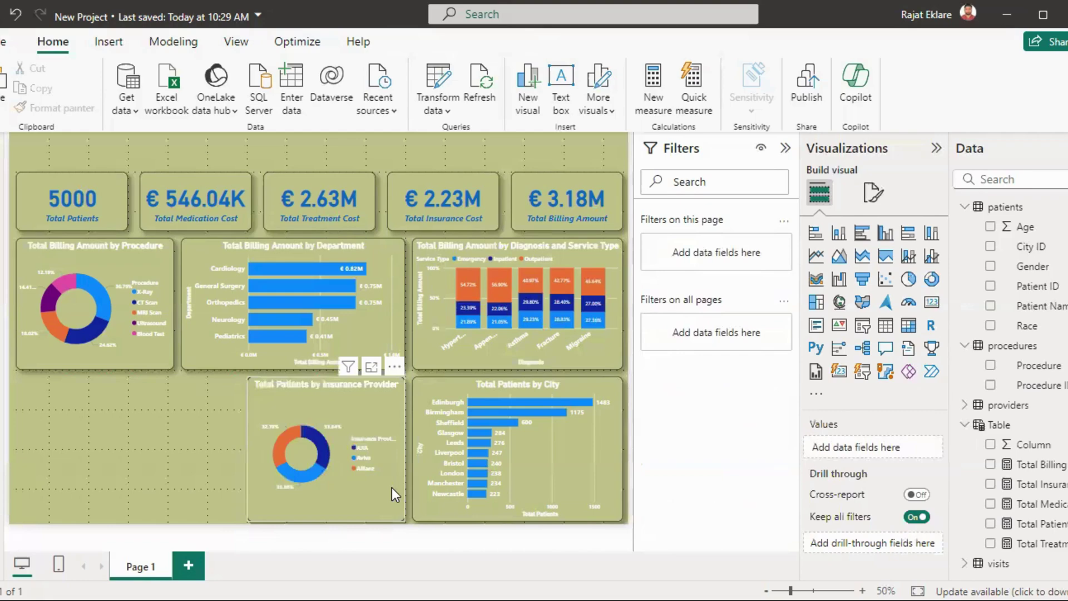
left_click(373, 493)
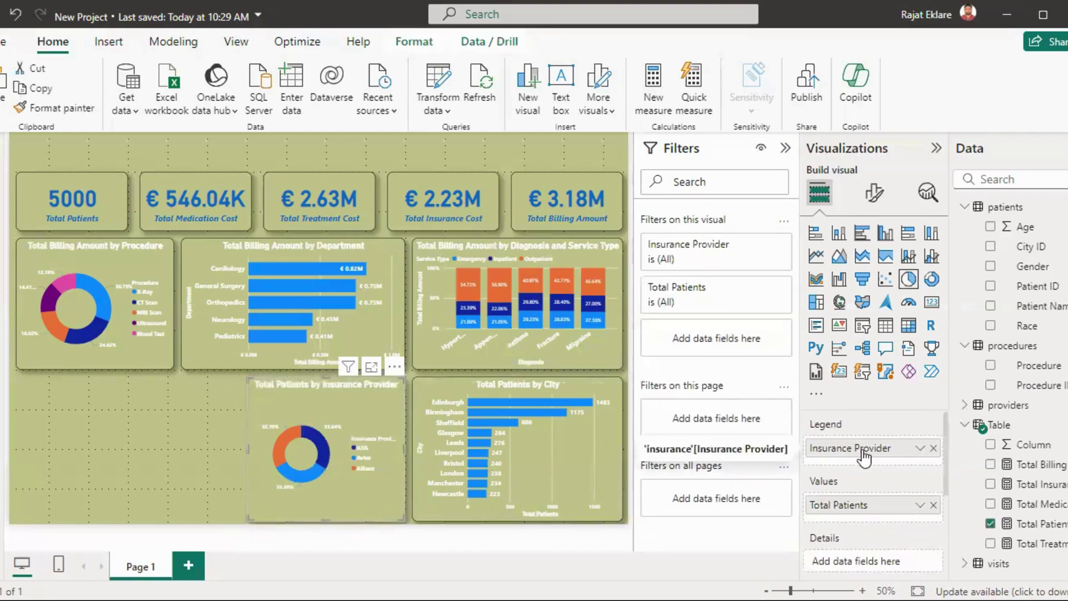
Step: Examine the slice colors, rotation and detail label settings of the insurance provider chart
left_click(876, 196)
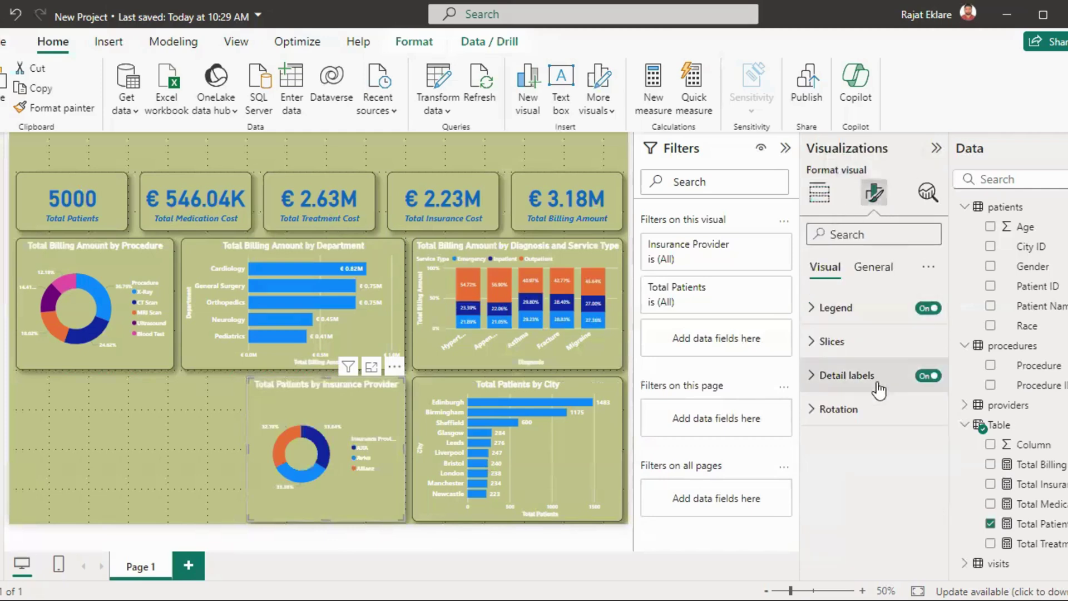
left_click(834, 342)
scroll(944, 369, "down", 2)
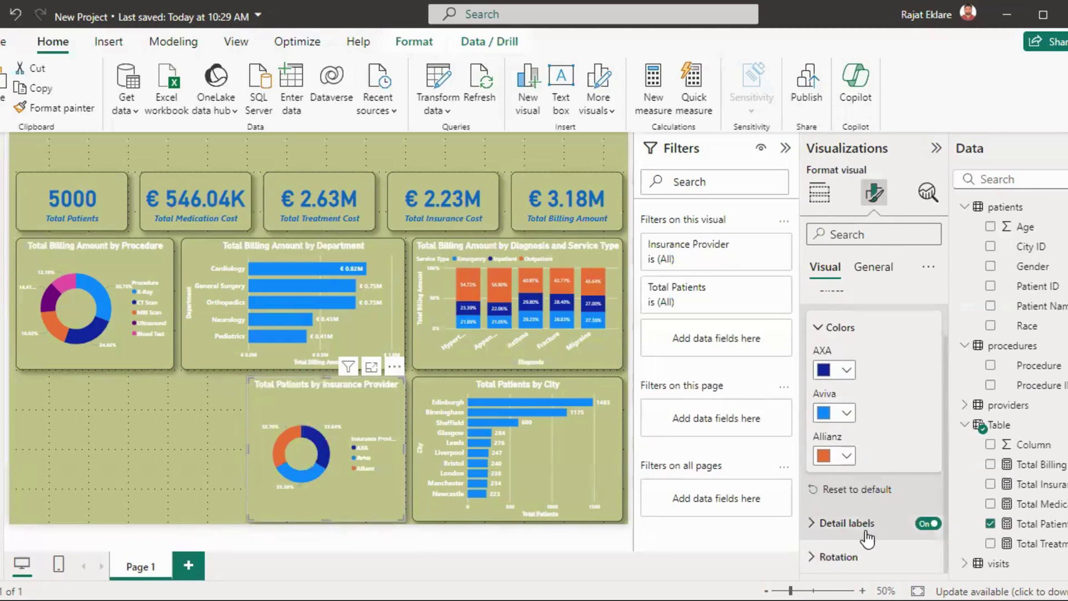
left_click(850, 556)
scroll(946, 515, "down", 1)
scroll(949, 516, "down", 3)
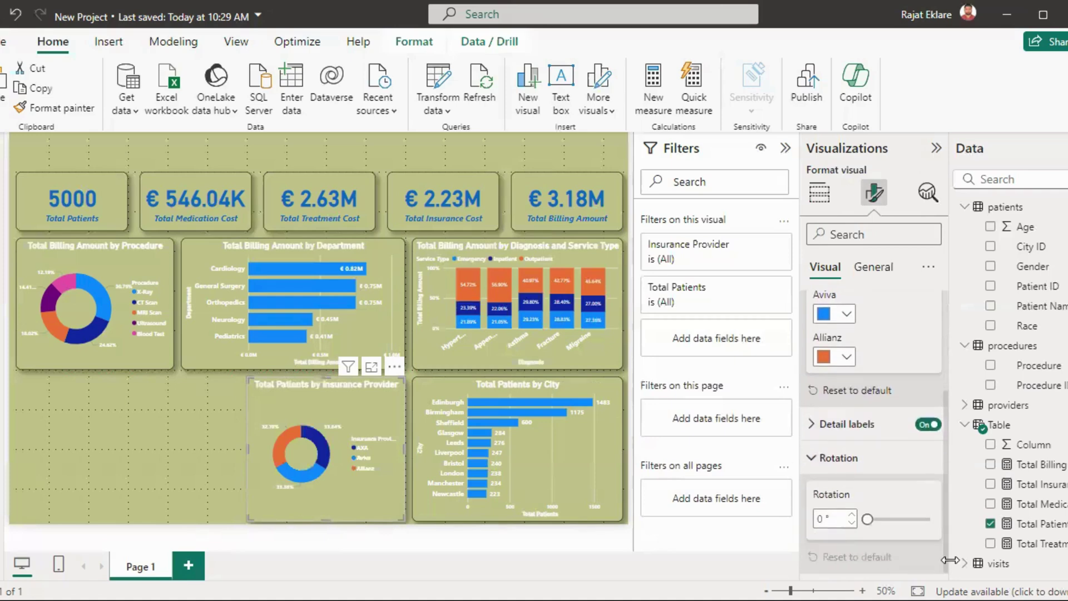
left_click(844, 425)
scroll(946, 500, "down", 8)
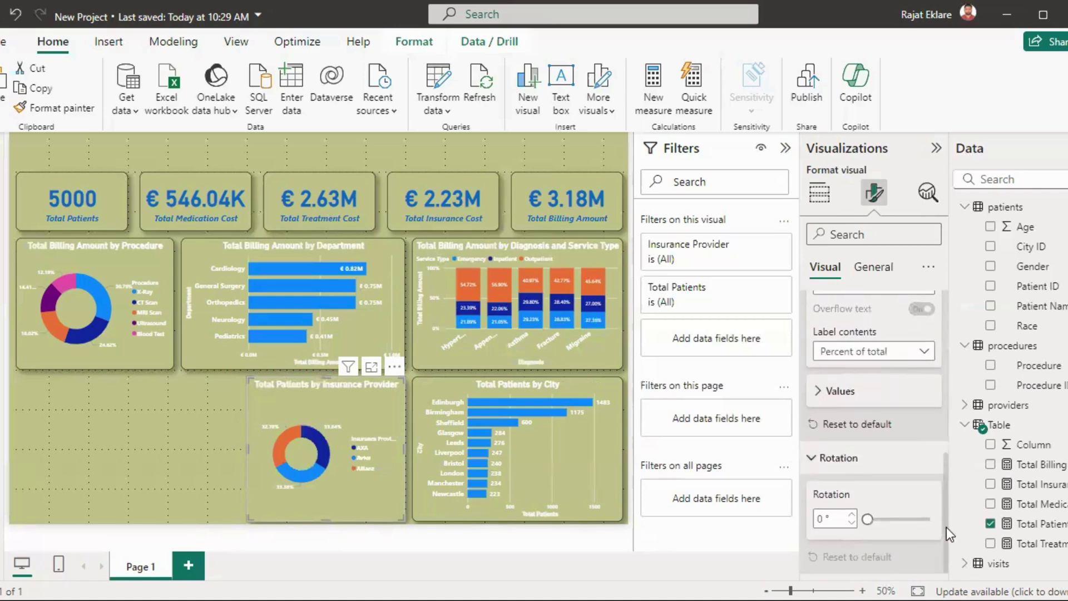
left_click(117, 426)
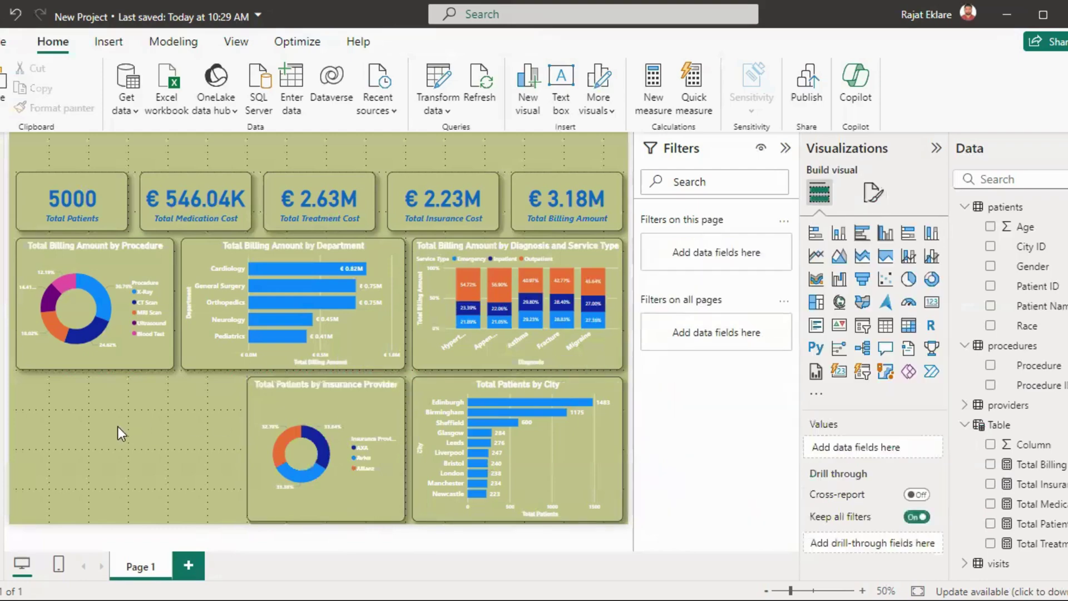
left_click(317, 501)
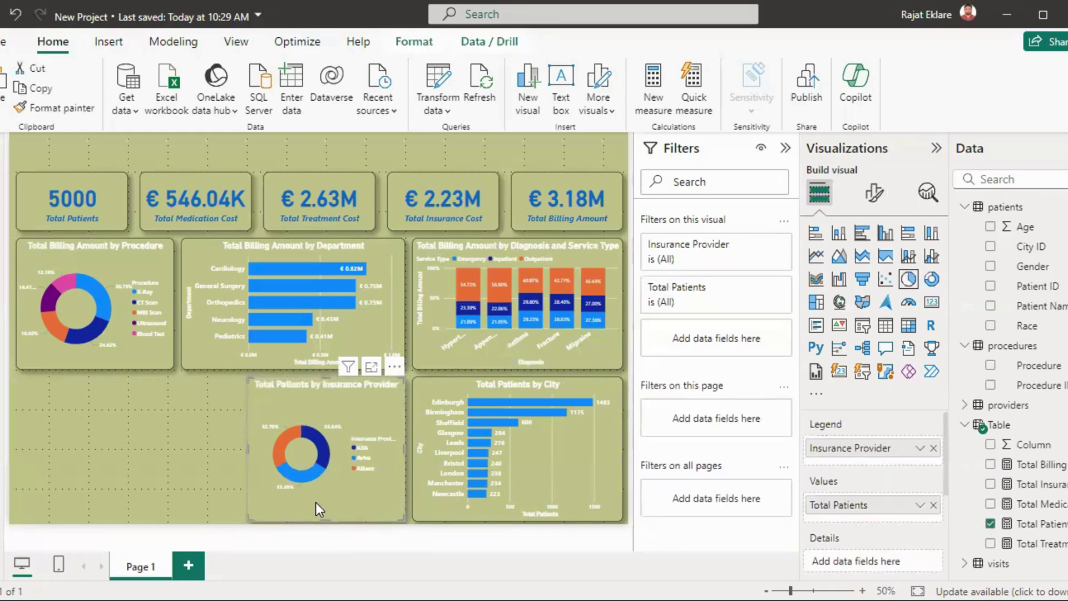
left_click(139, 472)
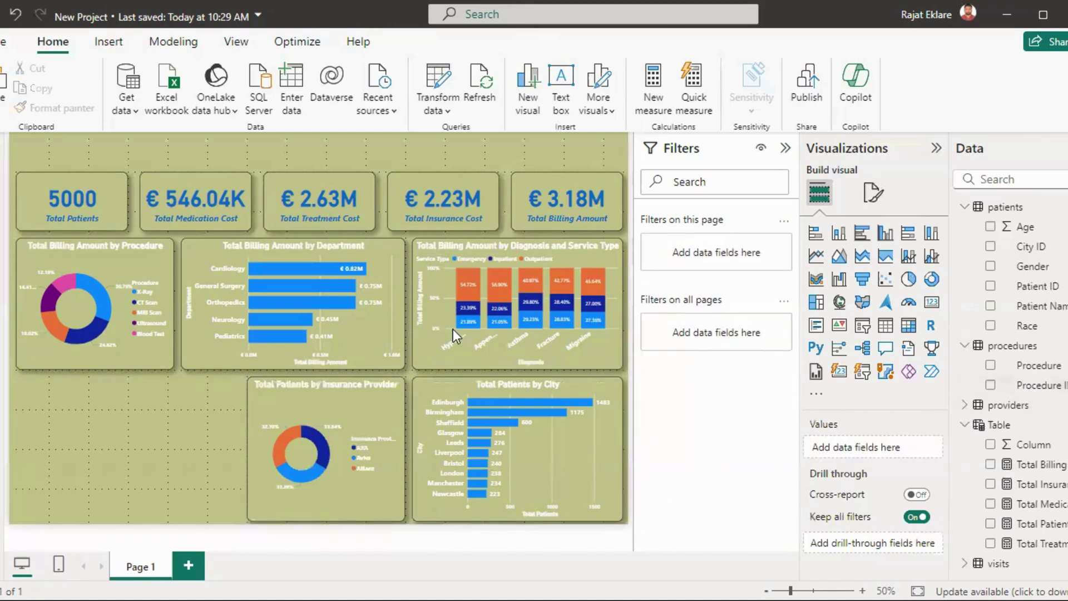
Step: Examine the procedures table's fields in the table view, and return to the report
left_click(11, 189)
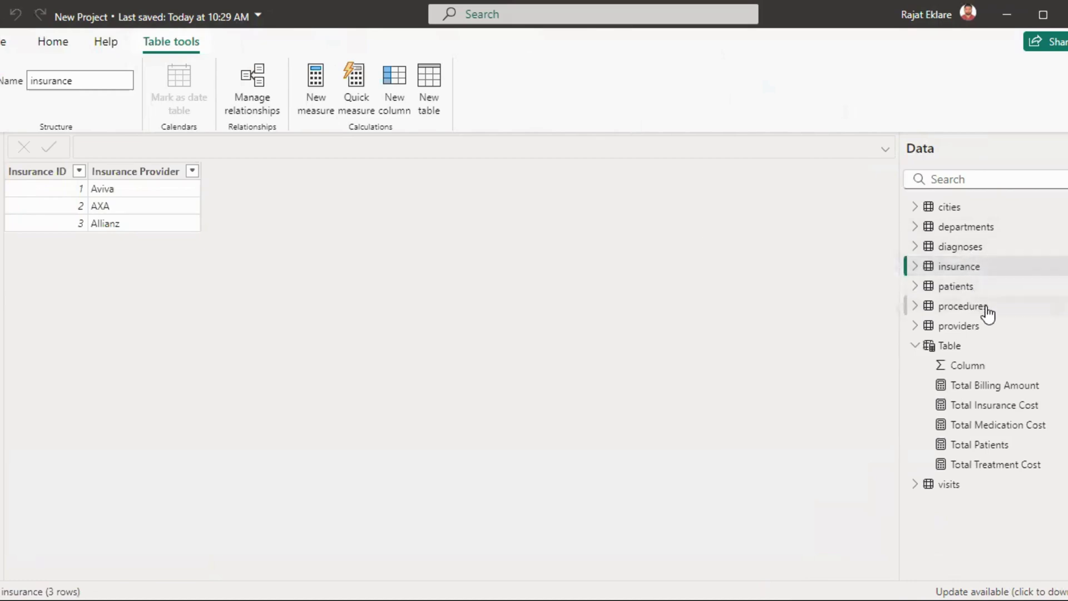
left_click(913, 311)
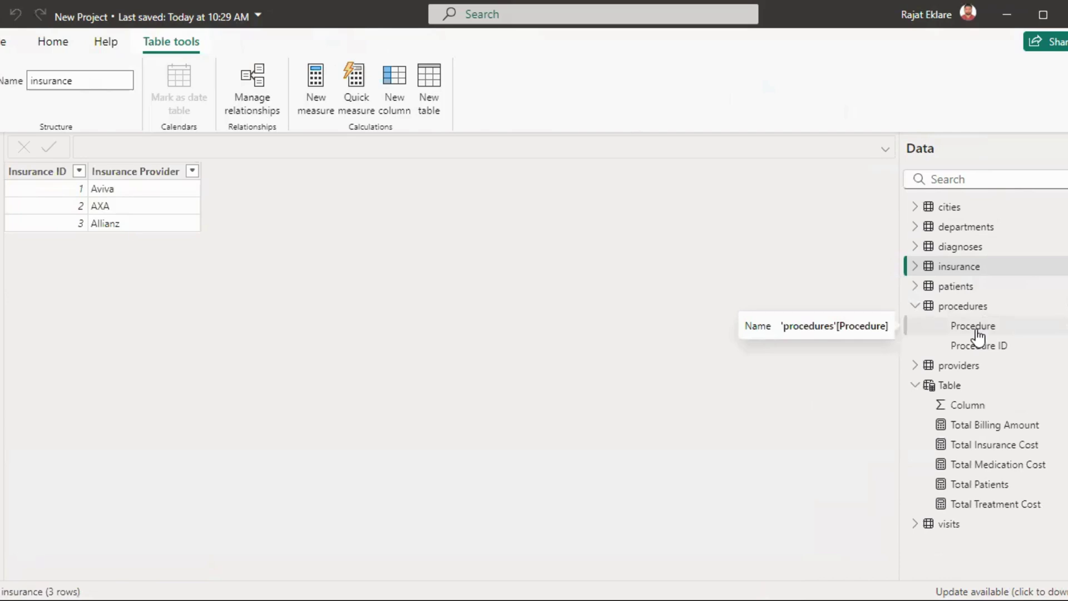
left_click(977, 330)
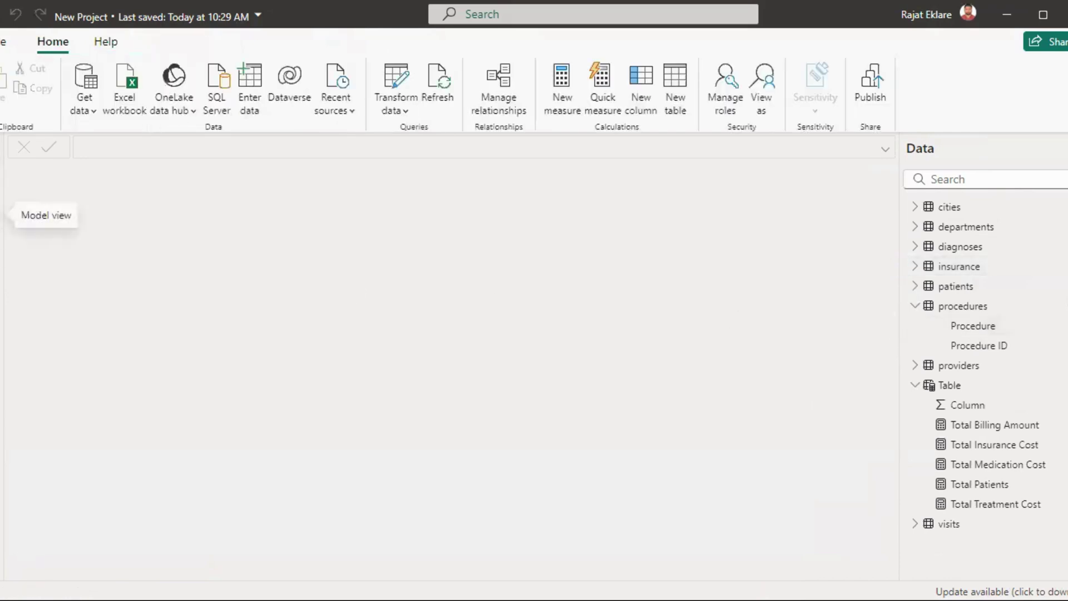
left_click(1, 149)
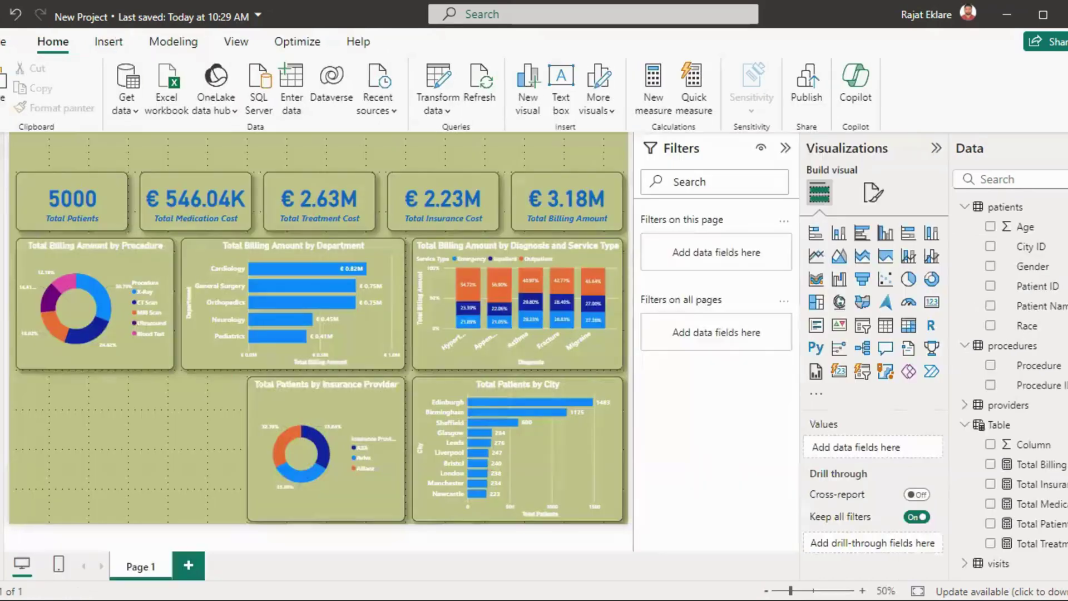
Step: Add a line and stacked column chart beneath the procedure donut, with Procedure on the X-axis, Total Treatment Cost as columns and Total Billing Amount as line
left_click(910, 257)
left_click_drag(173, 451, 238, 455)
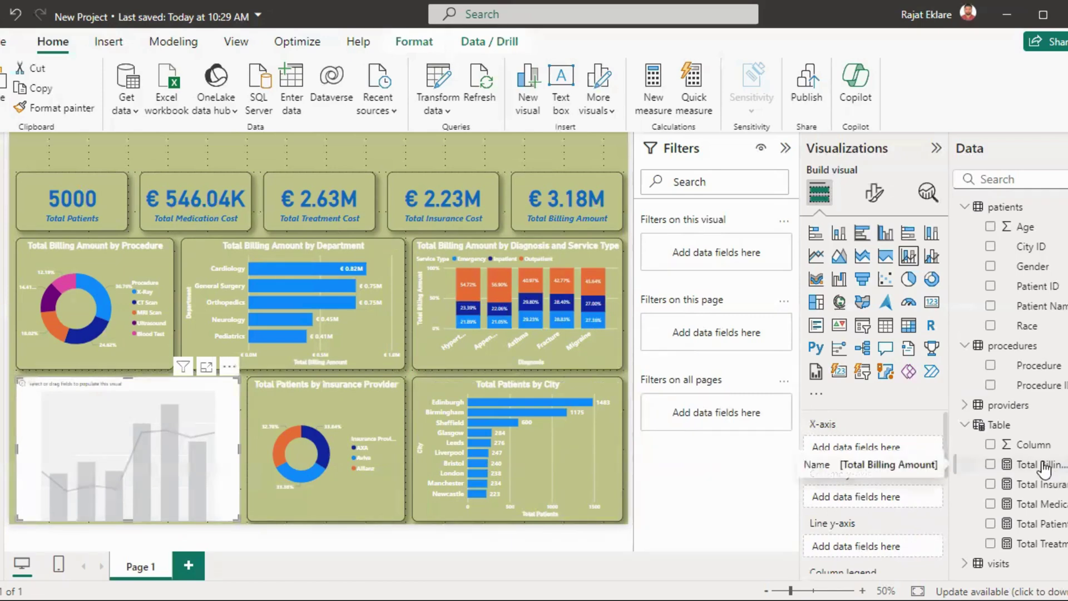
left_click_drag(1044, 469, 899, 544)
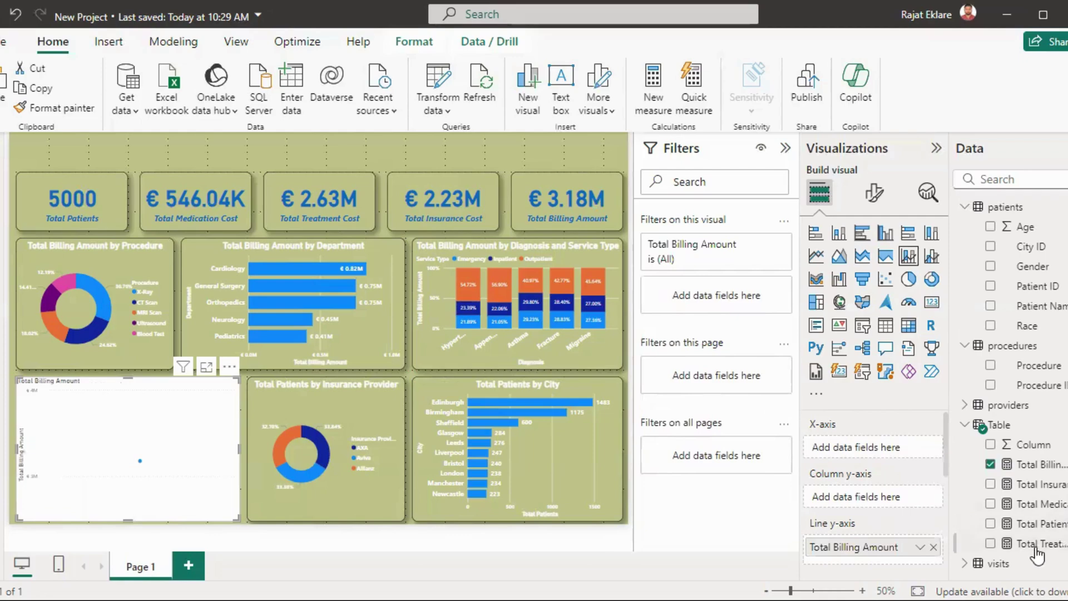
left_click_drag(1024, 551, 890, 504)
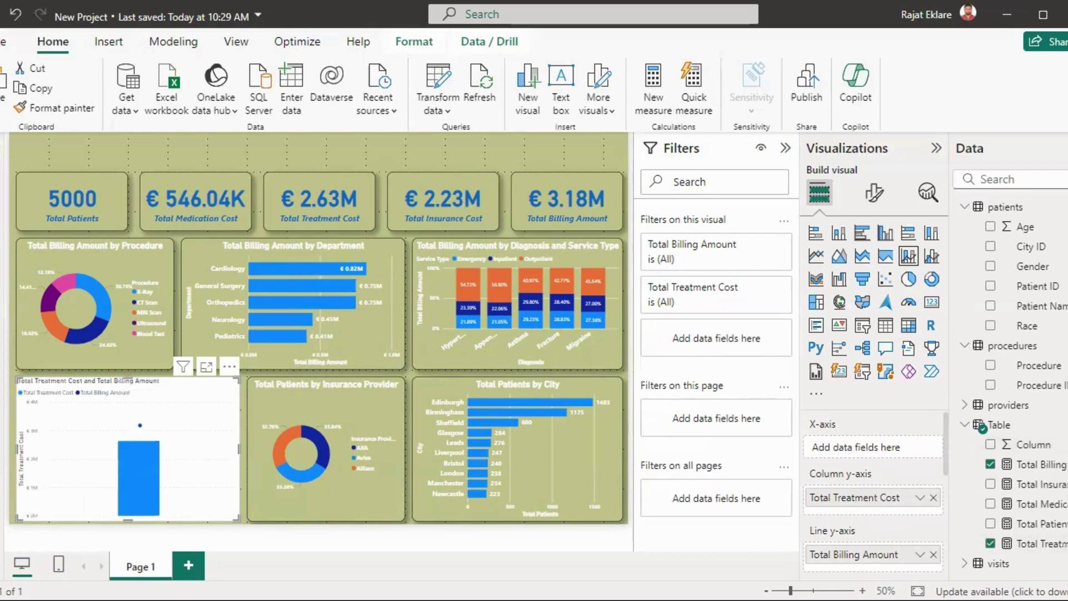
scroll(1018, 362, "up", 1)
left_click_drag(1026, 395, 879, 438)
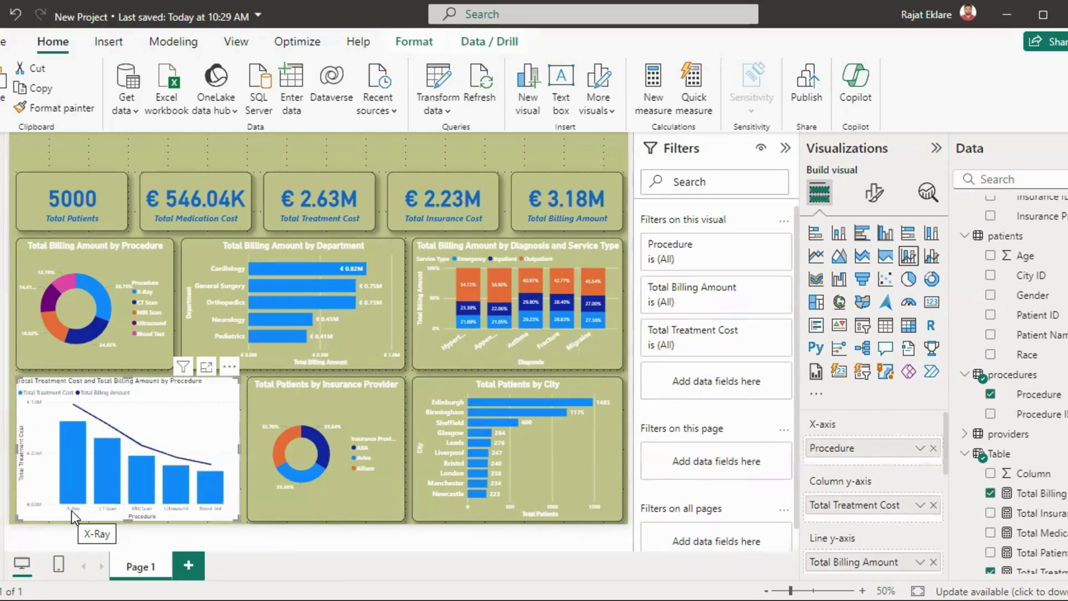
left_click_drag(240, 446, 238, 449)
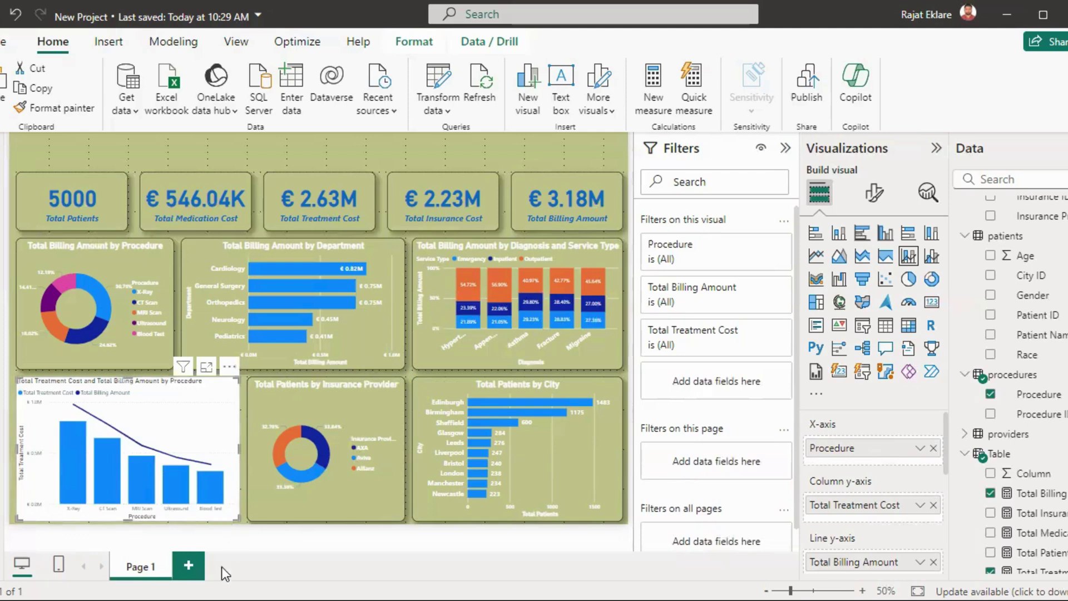
Step: Copy the department bar chart's formatting onto the new treatment cost and billing amount chart with Format painter
left_click(198, 325)
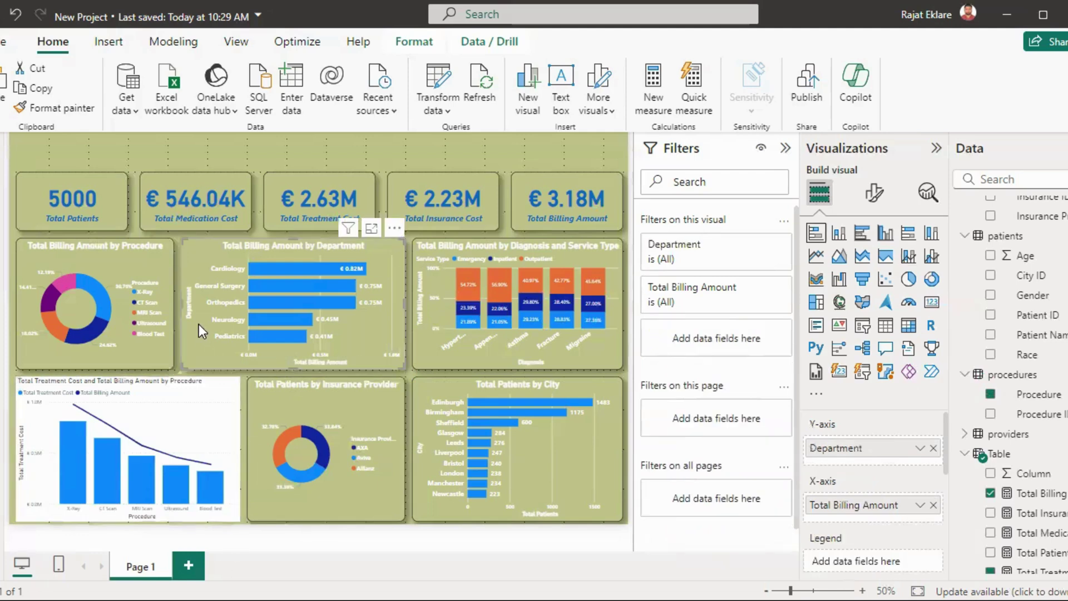
left_click(54, 108)
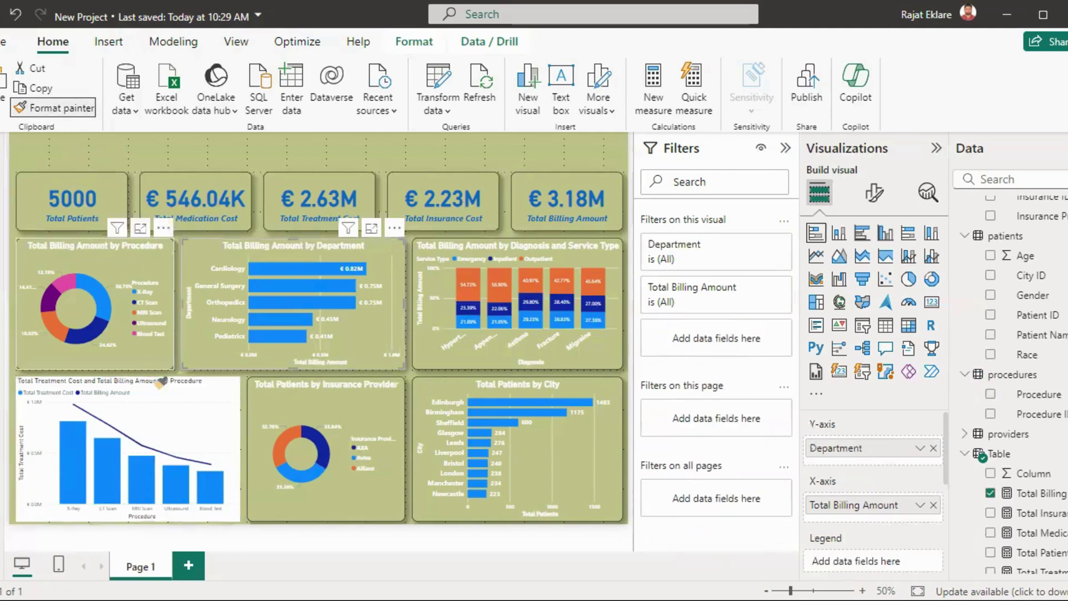
left_click(176, 424)
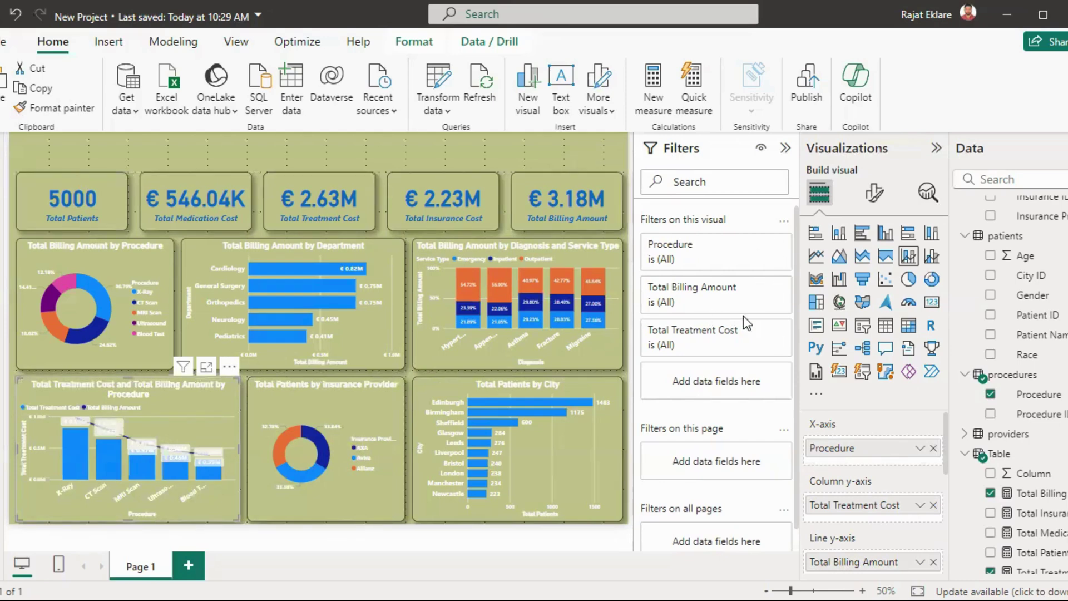
Step: Try converting the treatment cost and billing amount chart into a slicer, and undo the conversion
left_click(869, 334)
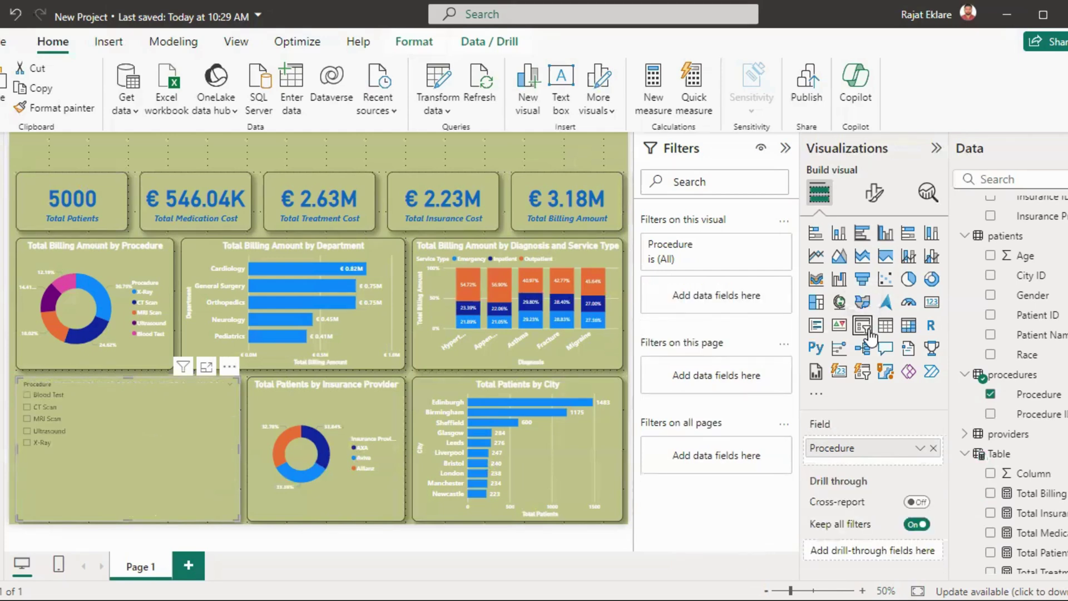
key("ctrl+z")
left_click(249, 163)
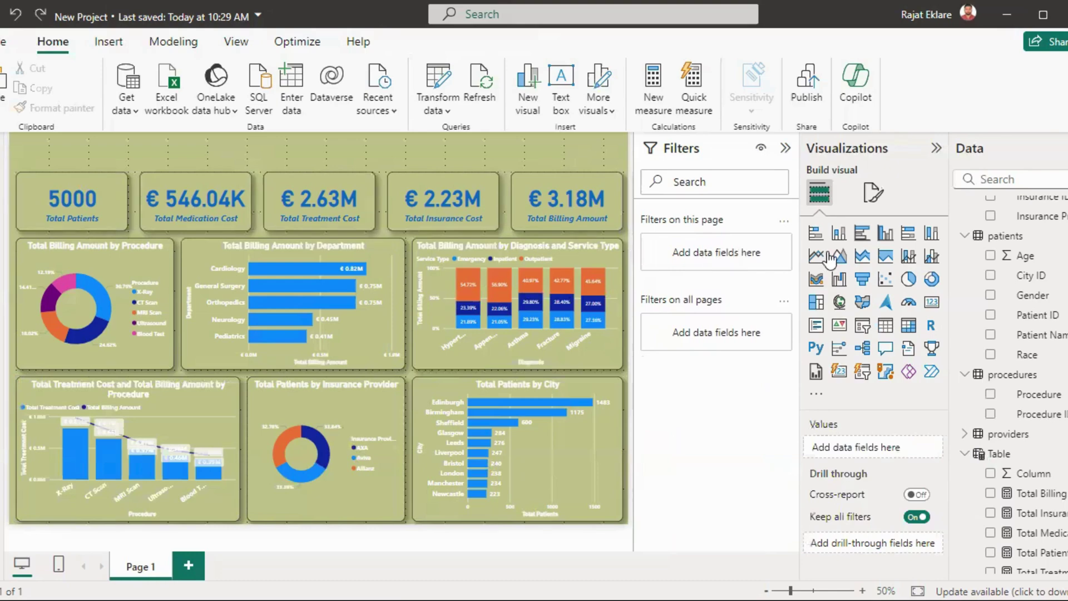
Step: Try a slightly shorter treatment cost and billing amount chart, and restore its height to match the neighbouring charts
left_click(873, 192)
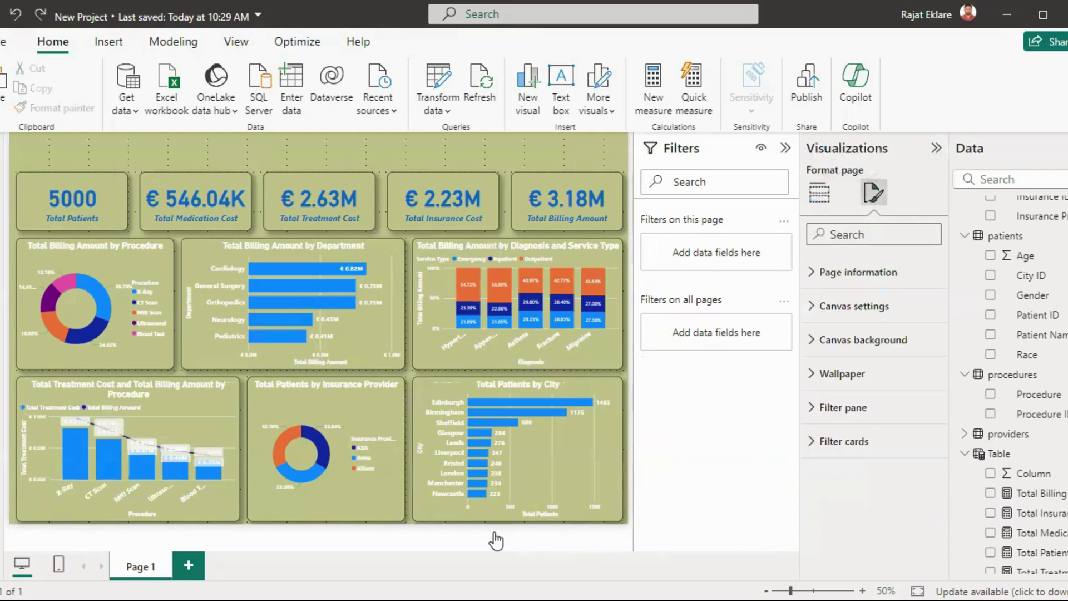
left_click(183, 511)
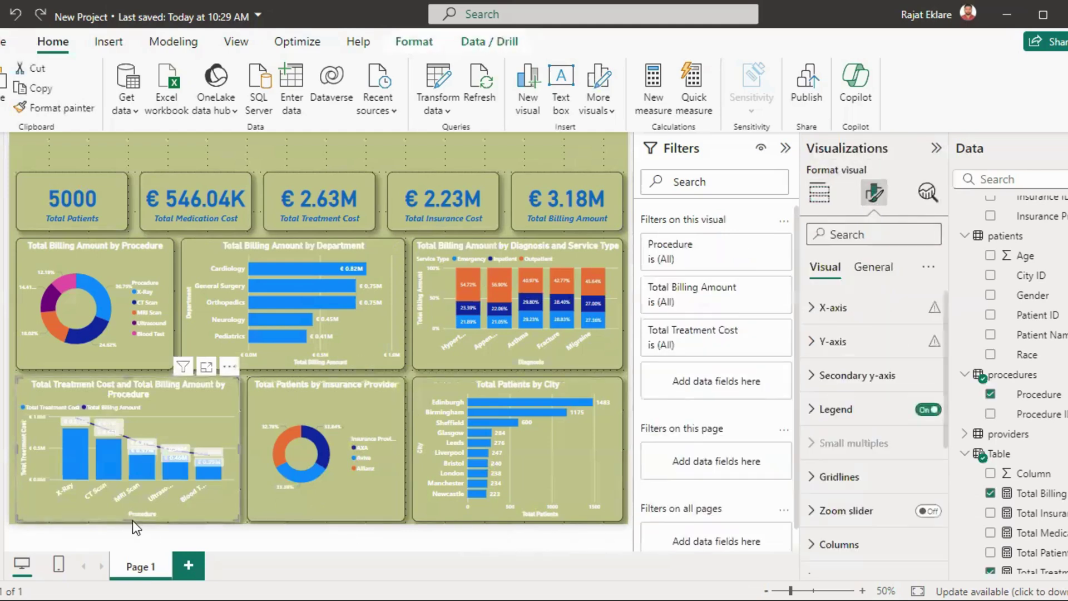
left_click_drag(127, 518, 130, 506)
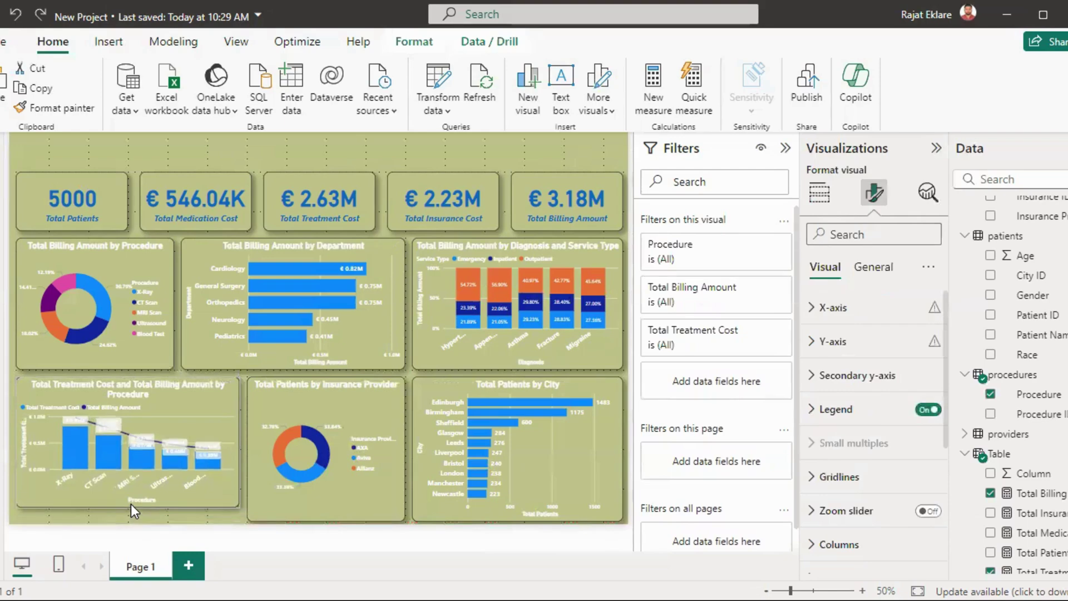
left_click_drag(132, 504, 132, 521)
left_click(873, 267)
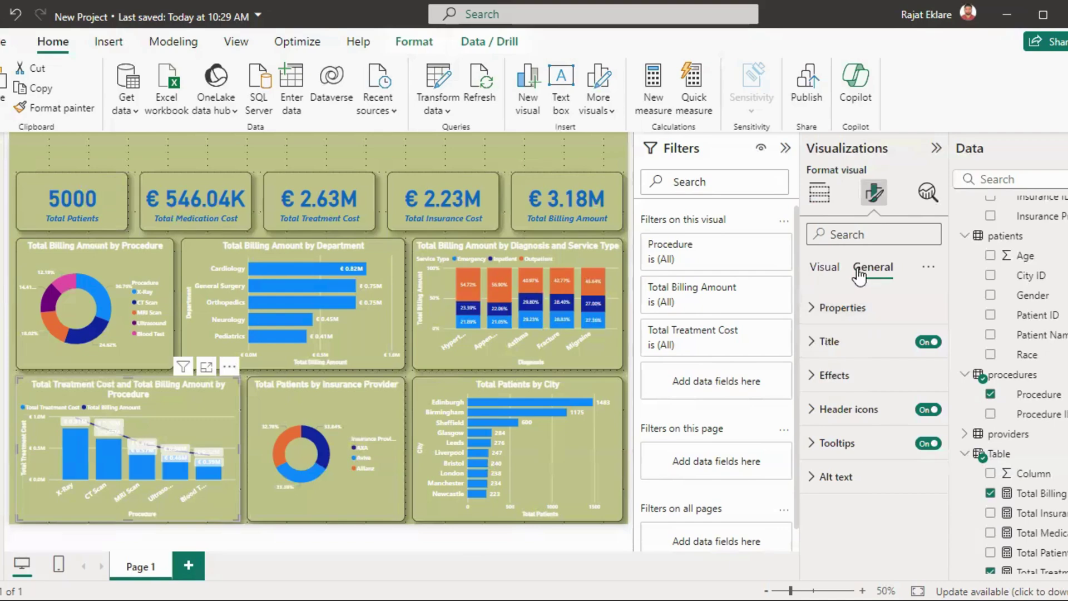
left_click(506, 146)
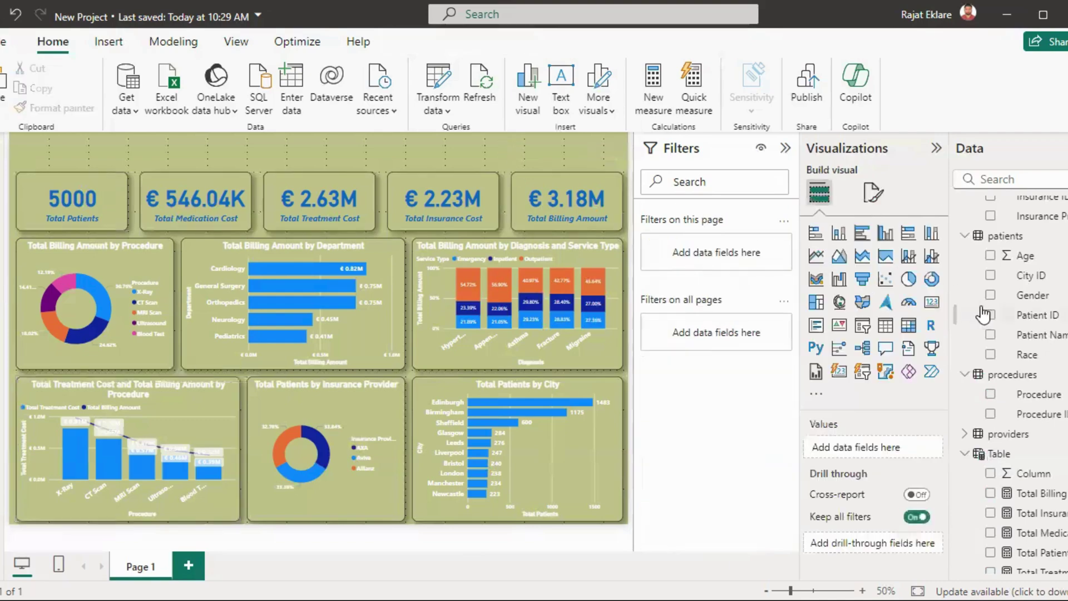
Step: Increase the page's canvas height to 1000 px, and extend it further to 1050 px
left_click(874, 192)
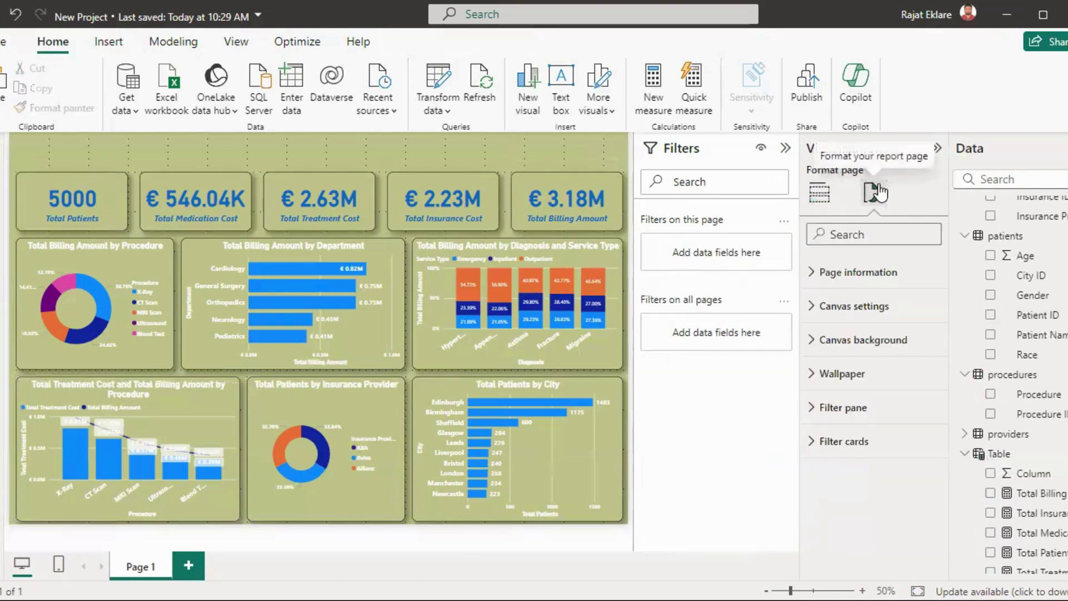
left_click(846, 340)
left_click(860, 306)
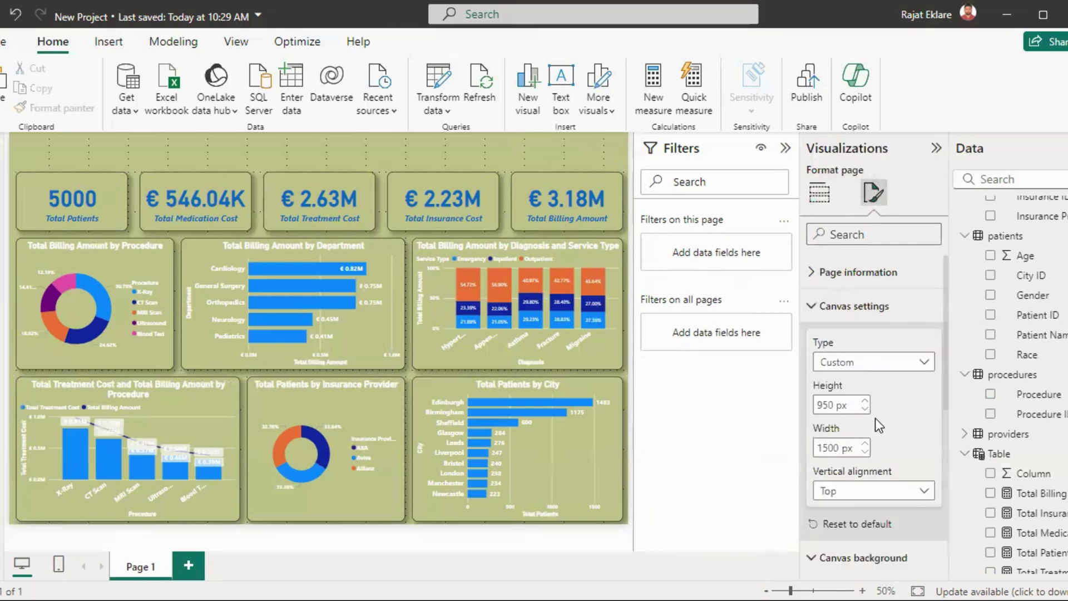
double_click(820, 406)
type("1000")
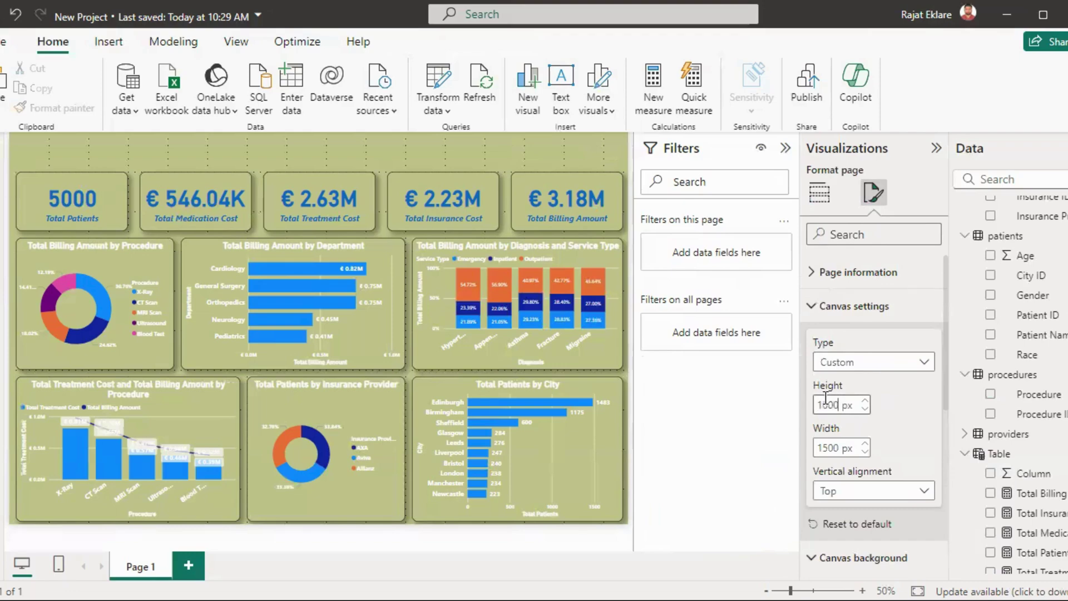
key("Return")
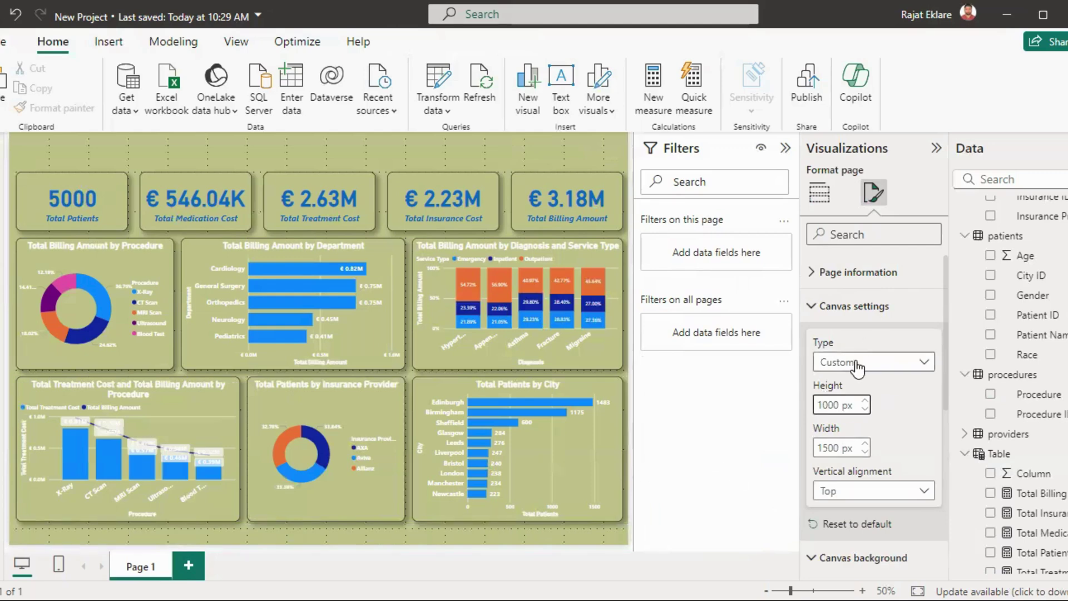
key("BackSpace")
key("BackSpace")
key("BackSpace")
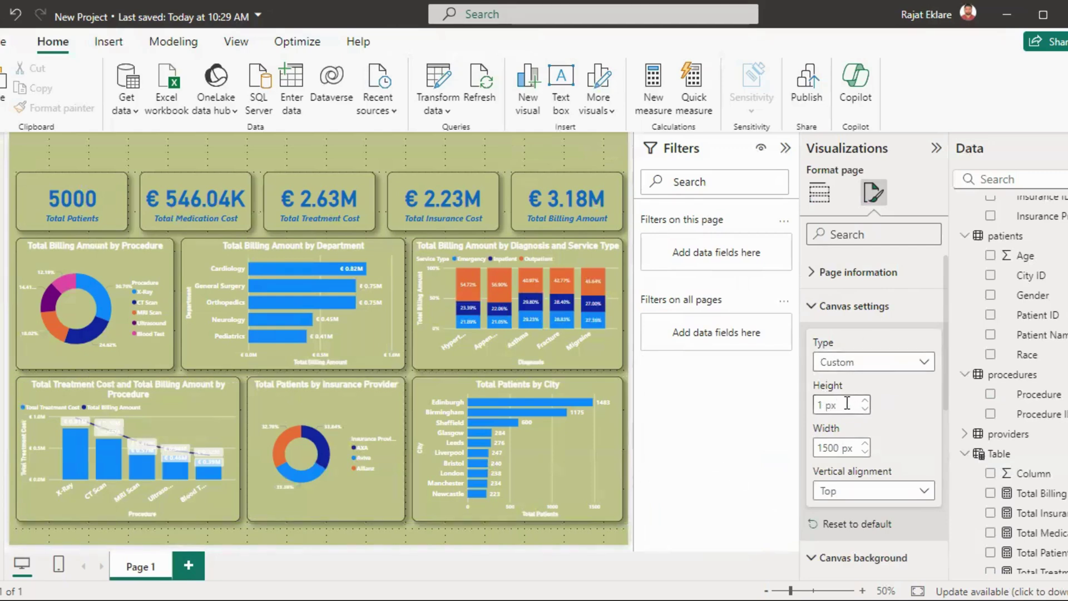
type("0")
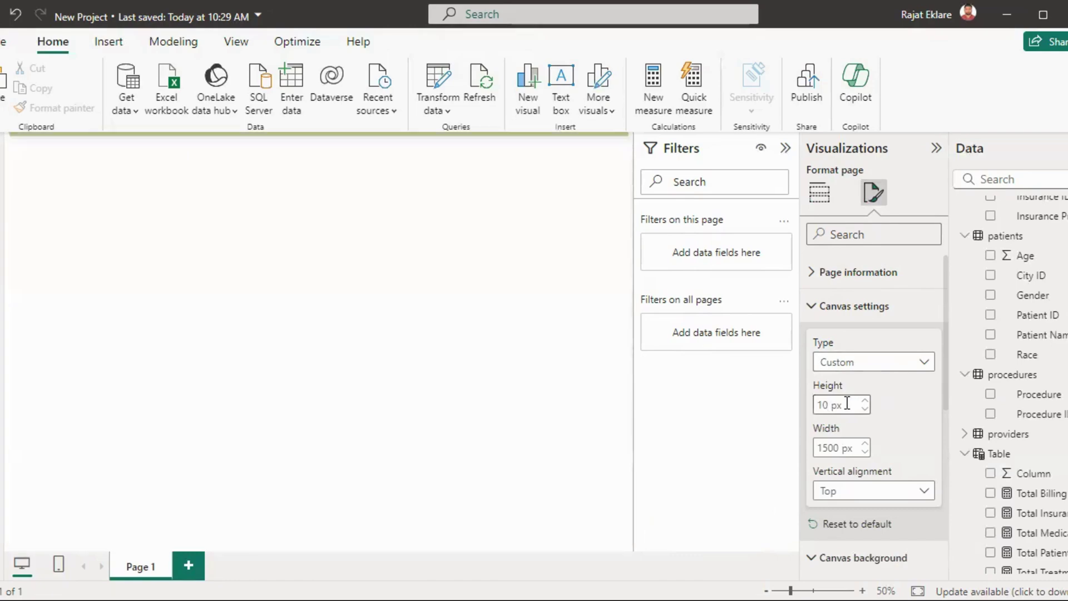
type("50")
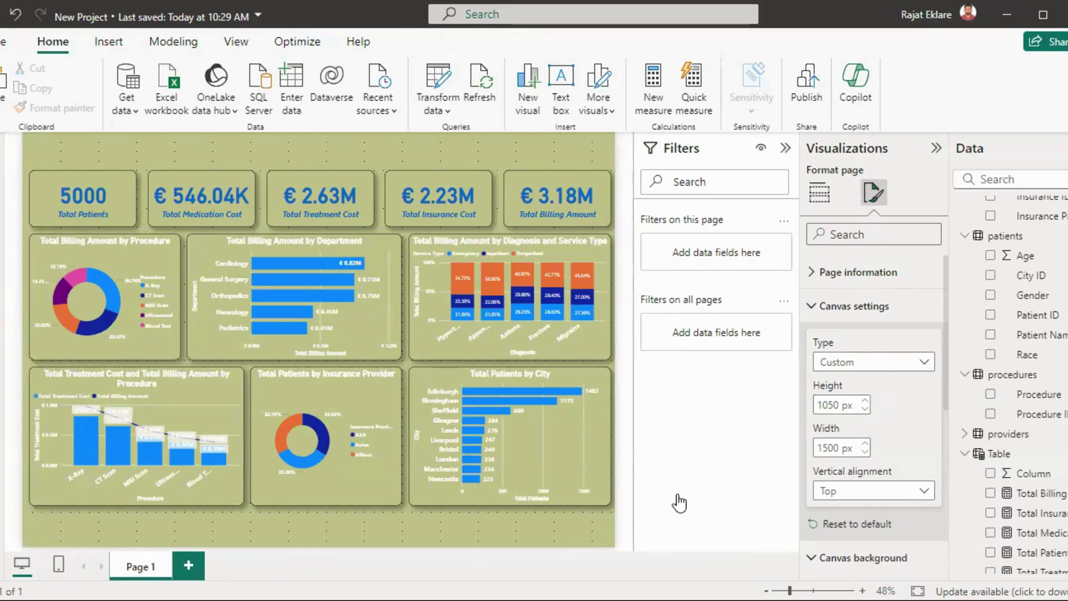
Step: Insert a blank slicer, place it beneath the treatment cost and billing amount chart, and shorten it to fit the empty strip
left_click(819, 193)
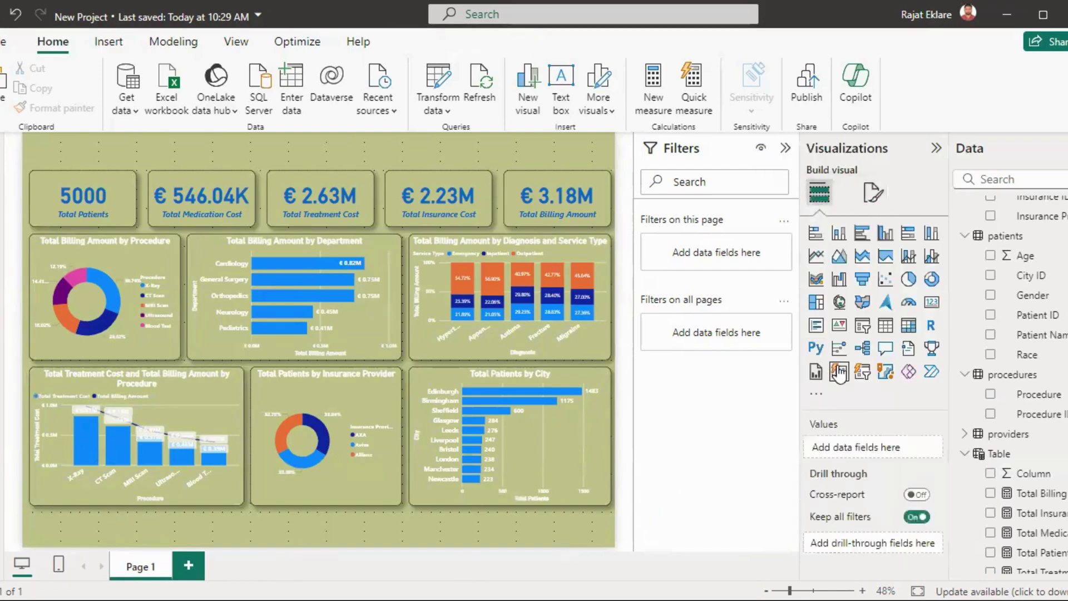
left_click(863, 325)
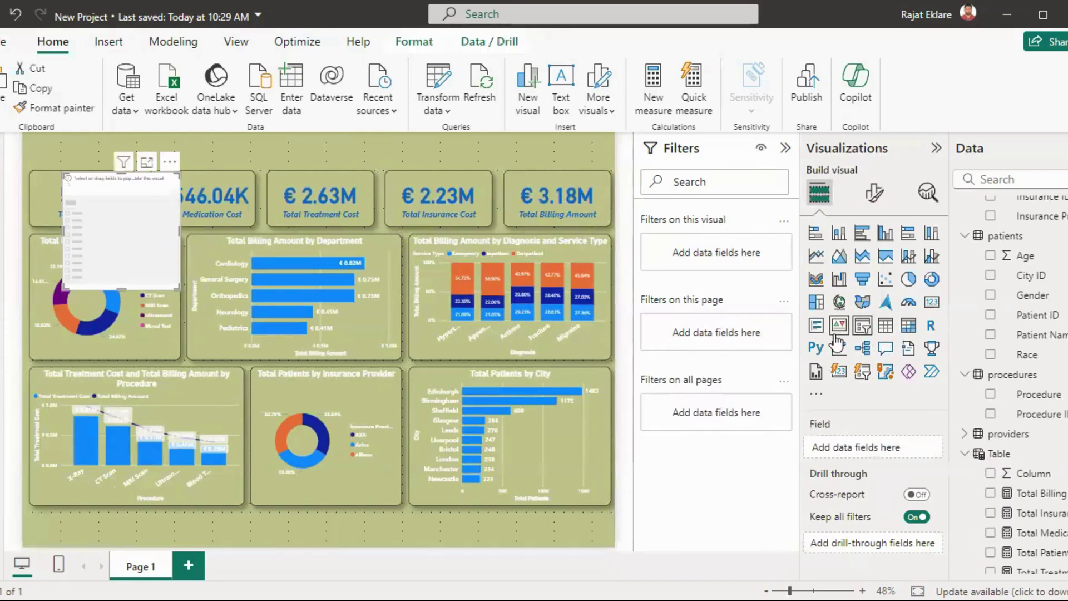
left_click_drag(125, 212, 92, 510)
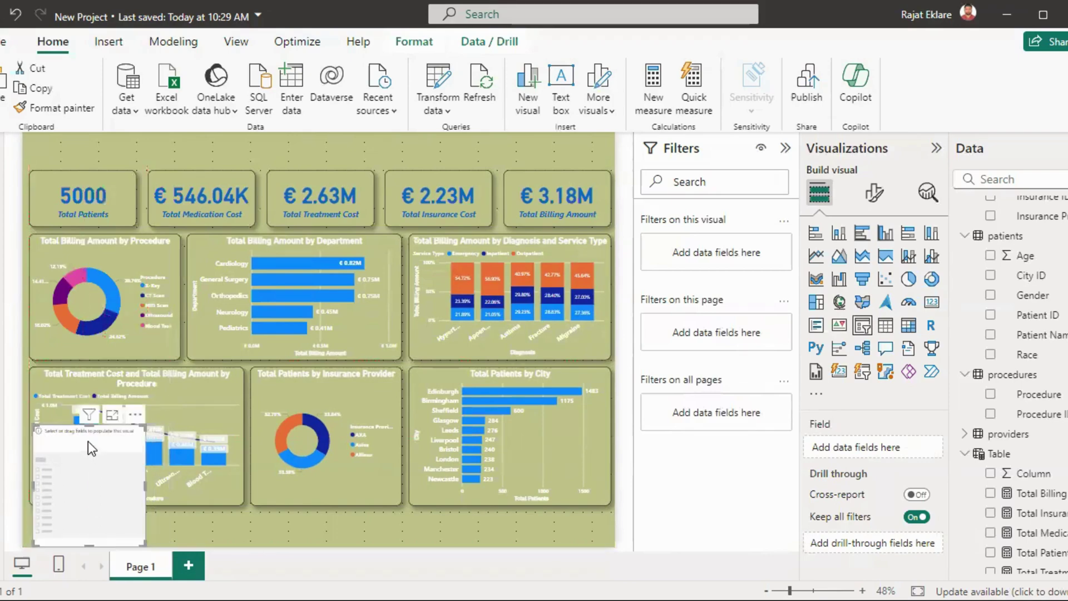
left_click_drag(86, 430, 78, 518)
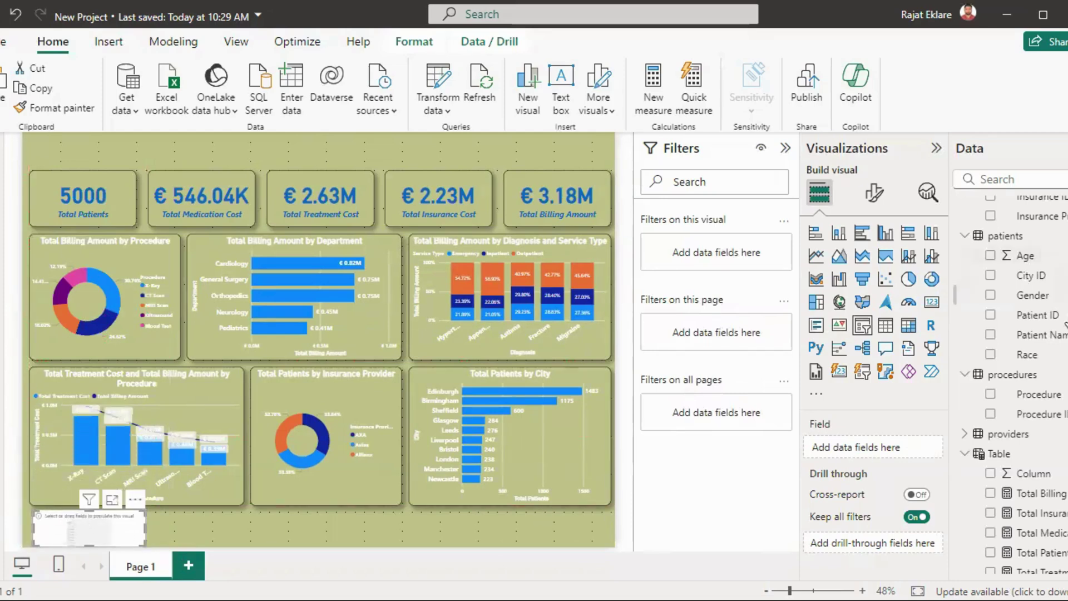
Step: Add the City field from the cities table to the new slicer
scroll(1035, 378, "up", 3)
scroll(1020, 231, "up", 1)
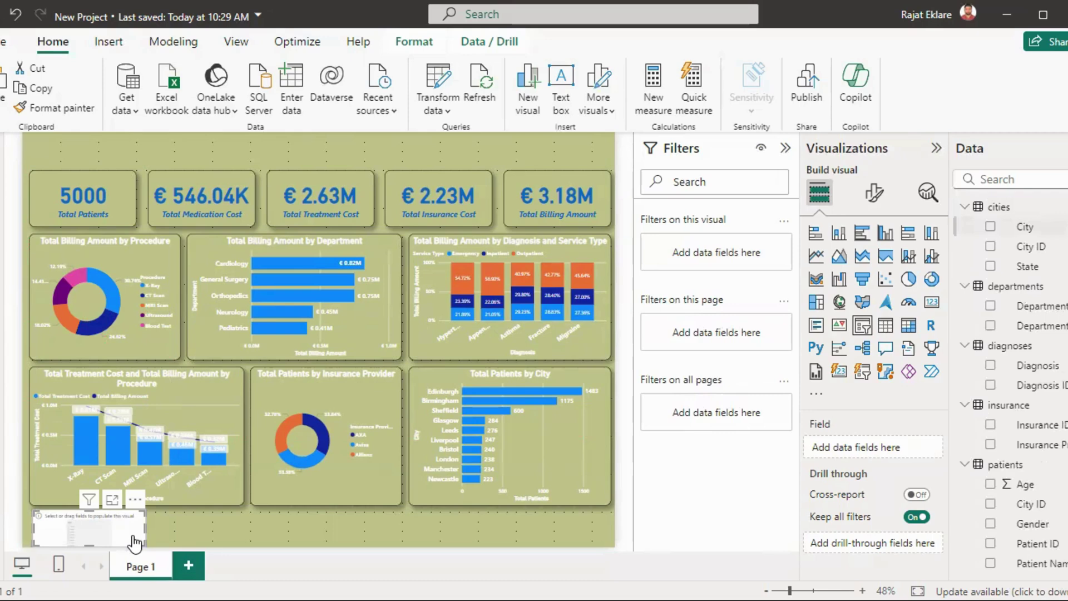
left_click_drag(134, 542, 133, 540)
Step: Set the City slicer's style to Dropdown, and check its list of cities
left_click(874, 193)
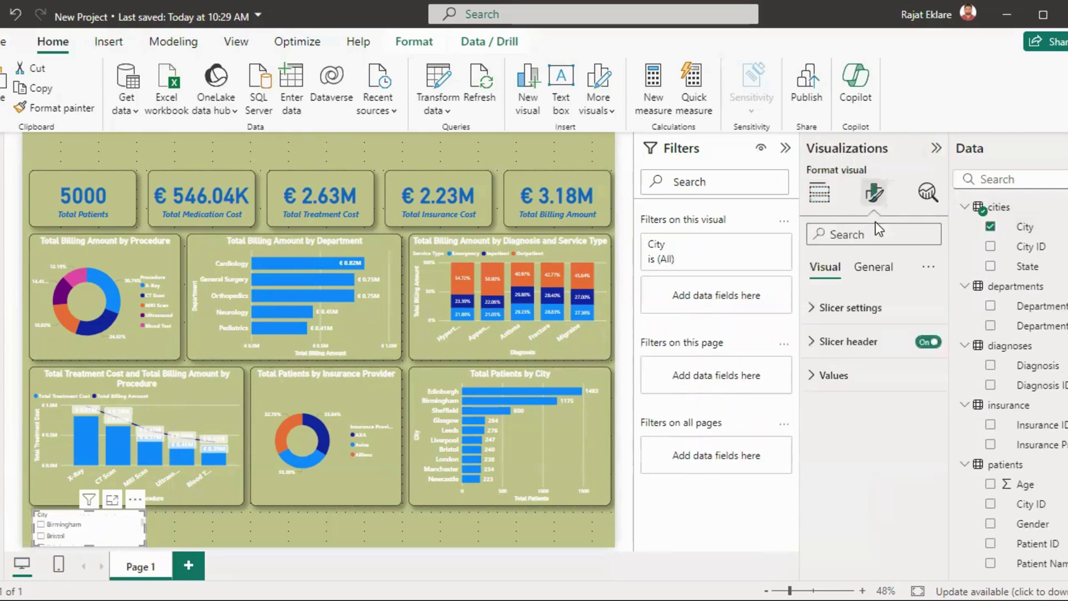
left_click(846, 320)
left_click(865, 389)
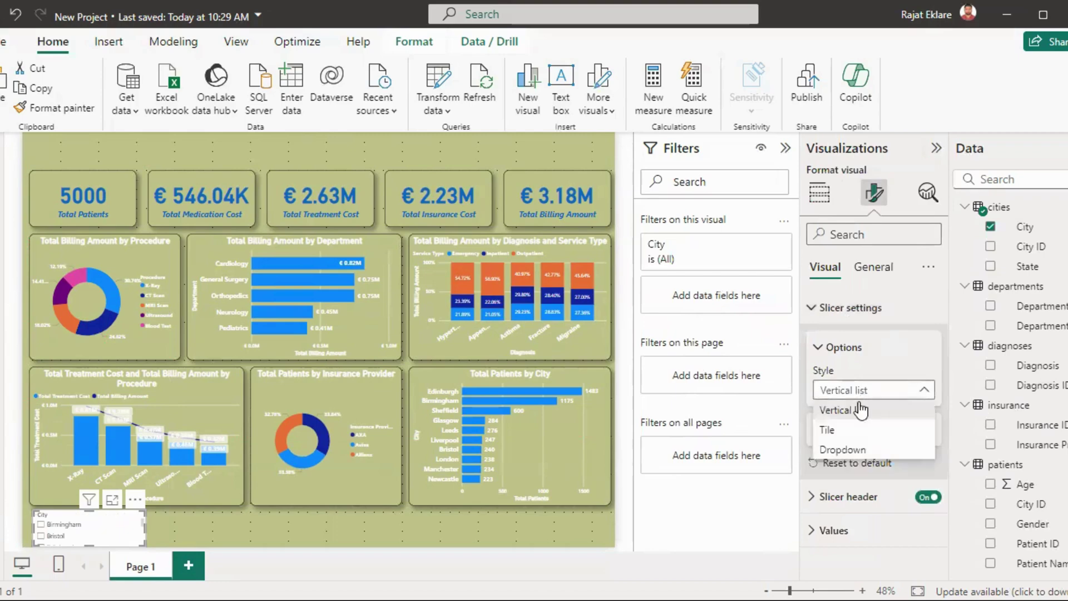
left_click(846, 449)
left_click(62, 534)
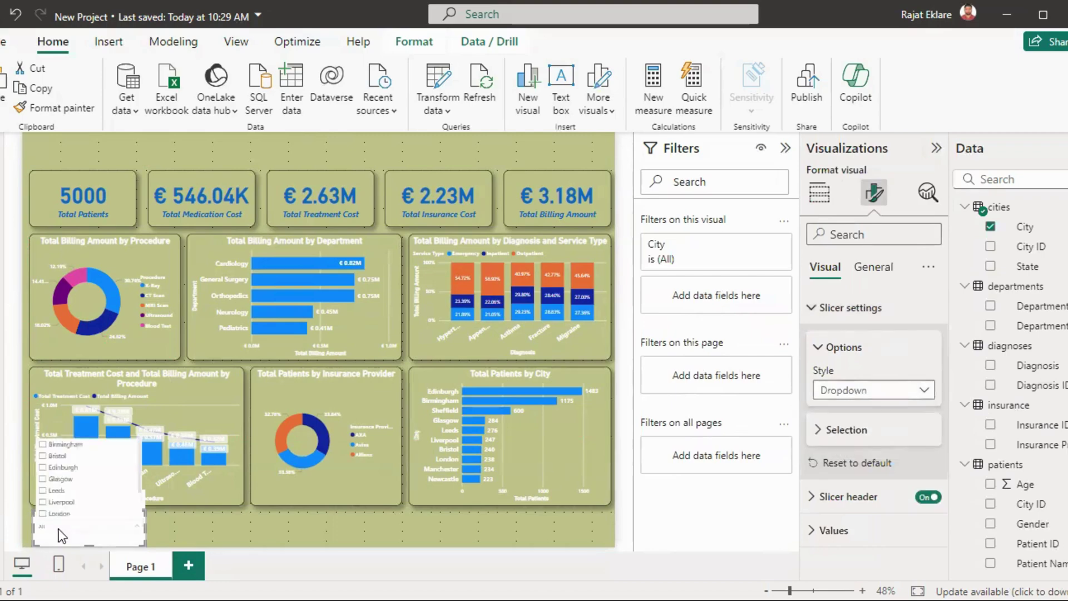
left_click(193, 529)
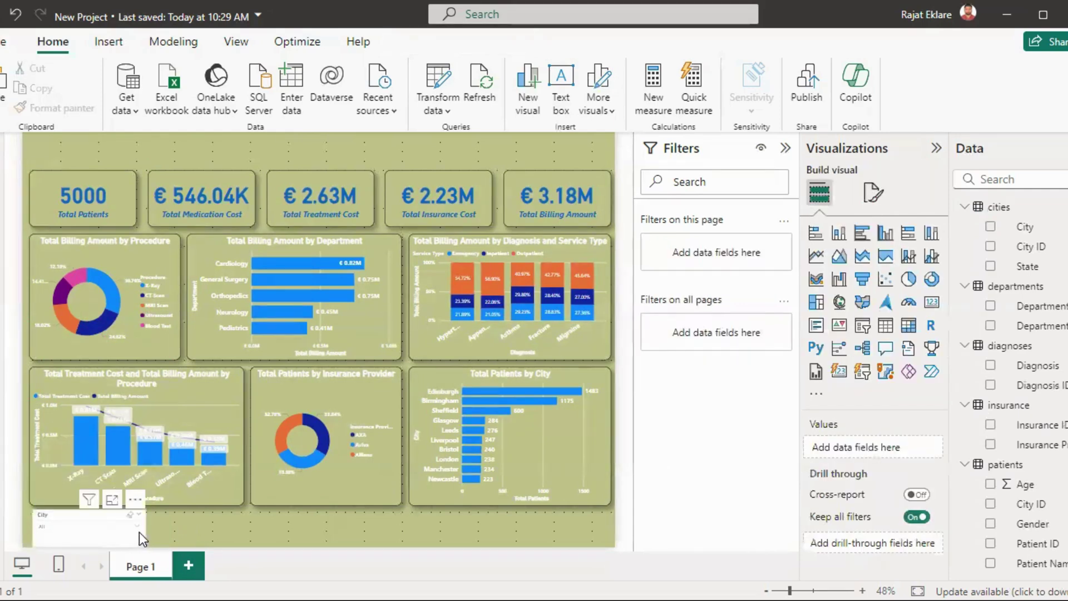
Step: Move the City slicer above the Total Patients card, narrowing and shortening it so it clears the card
left_click(130, 537)
left_click_drag(142, 530, 91, 156)
left_click(205, 154)
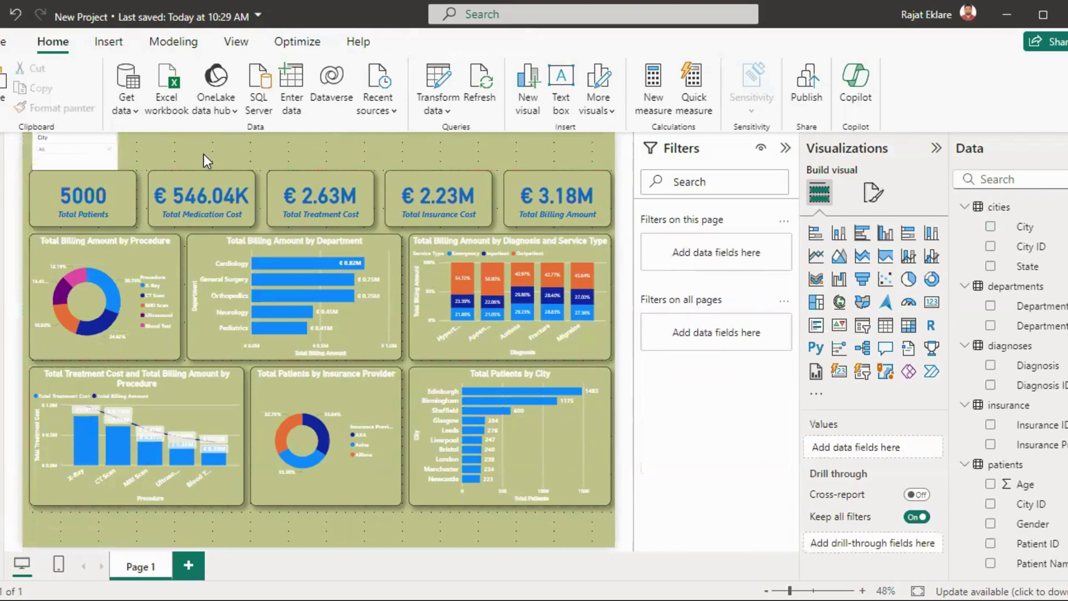
left_click(68, 160)
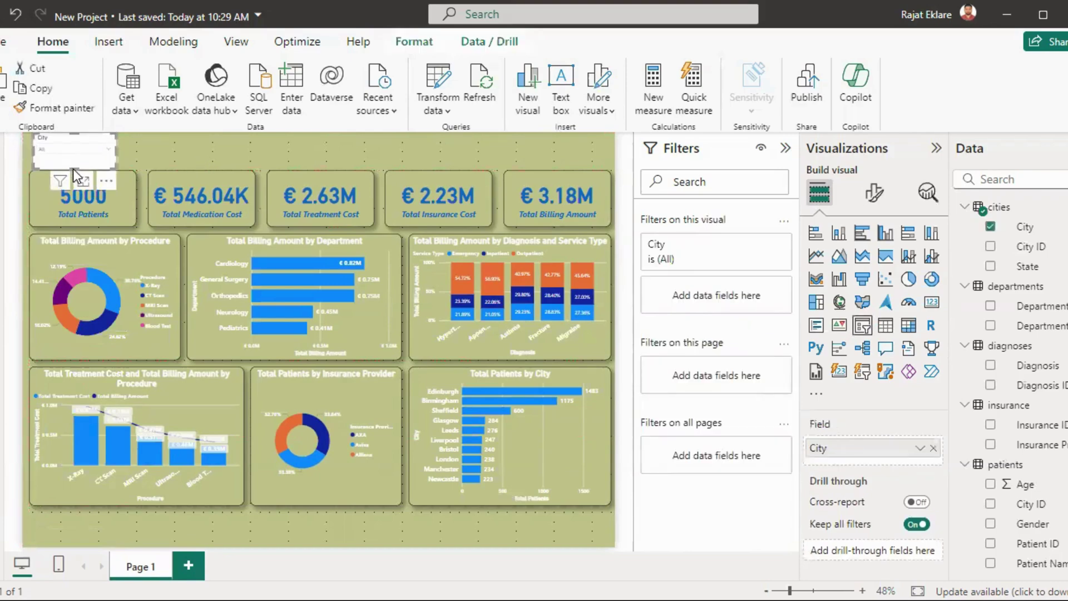
left_click_drag(76, 165, 76, 157)
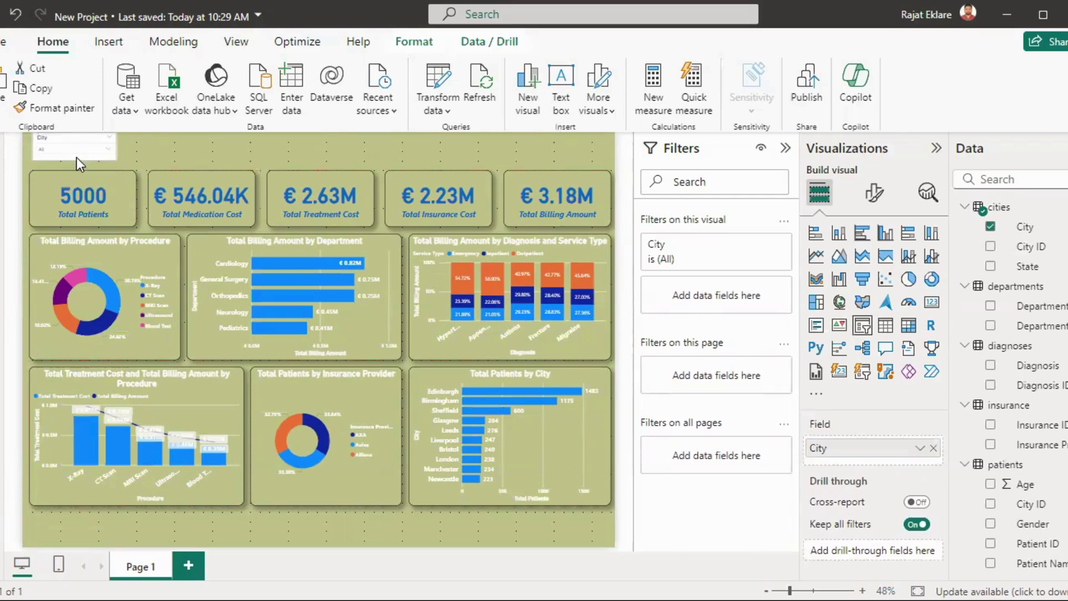
left_click(170, 154)
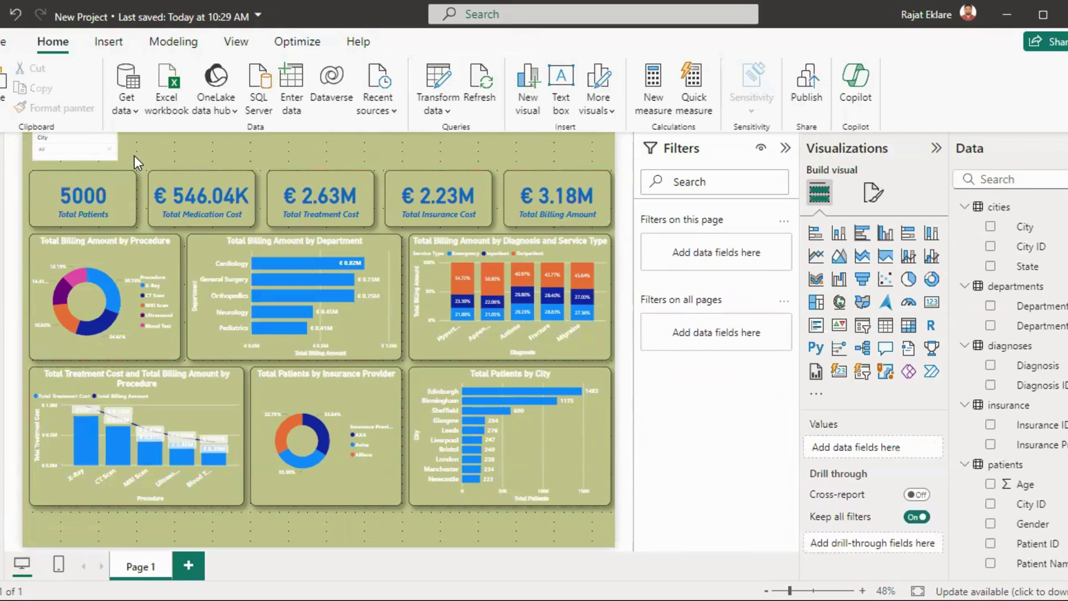
Step: Turn on the visual border for the City slicer
mouse_move(103, 151)
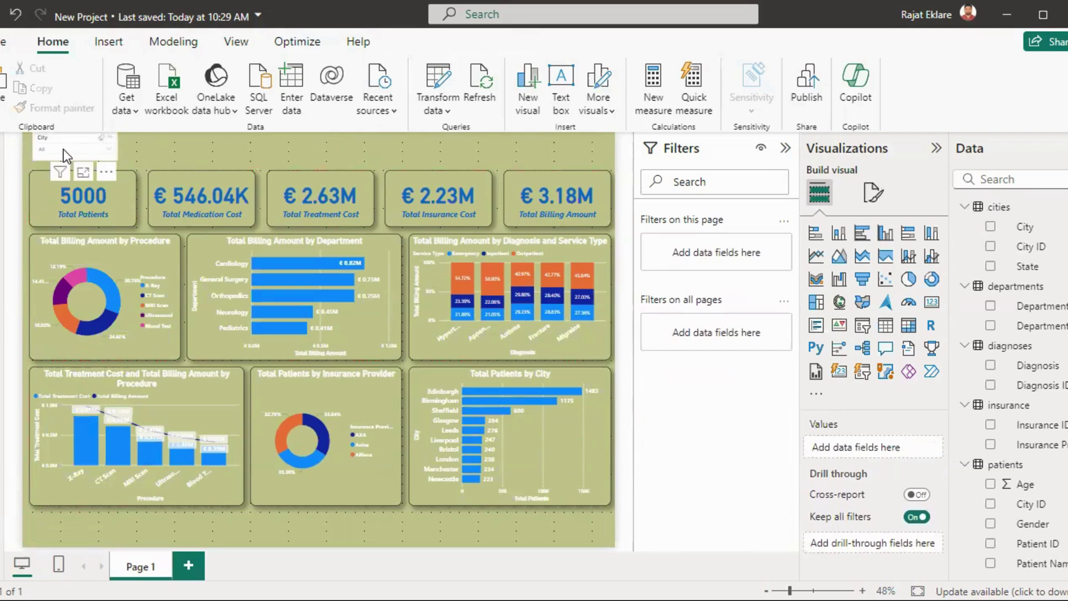
left_click(82, 140)
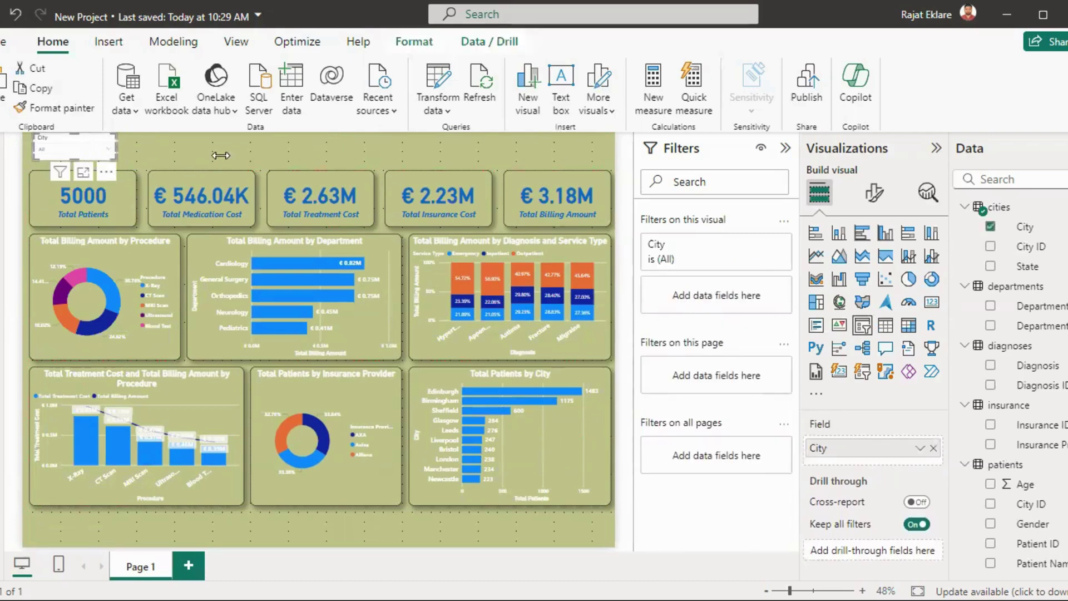
left_click(874, 193)
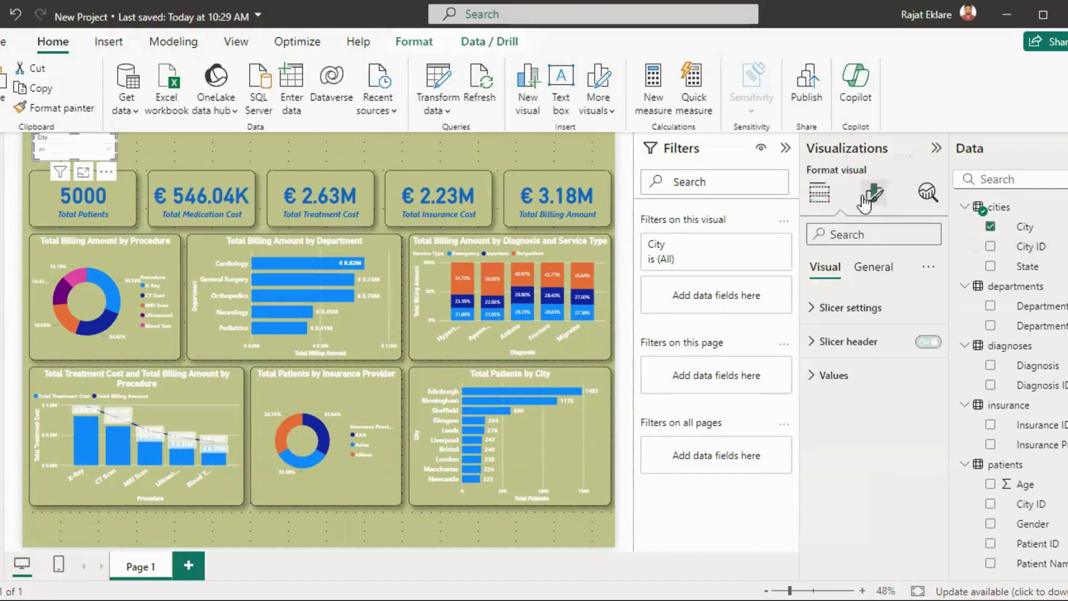
left_click(872, 268)
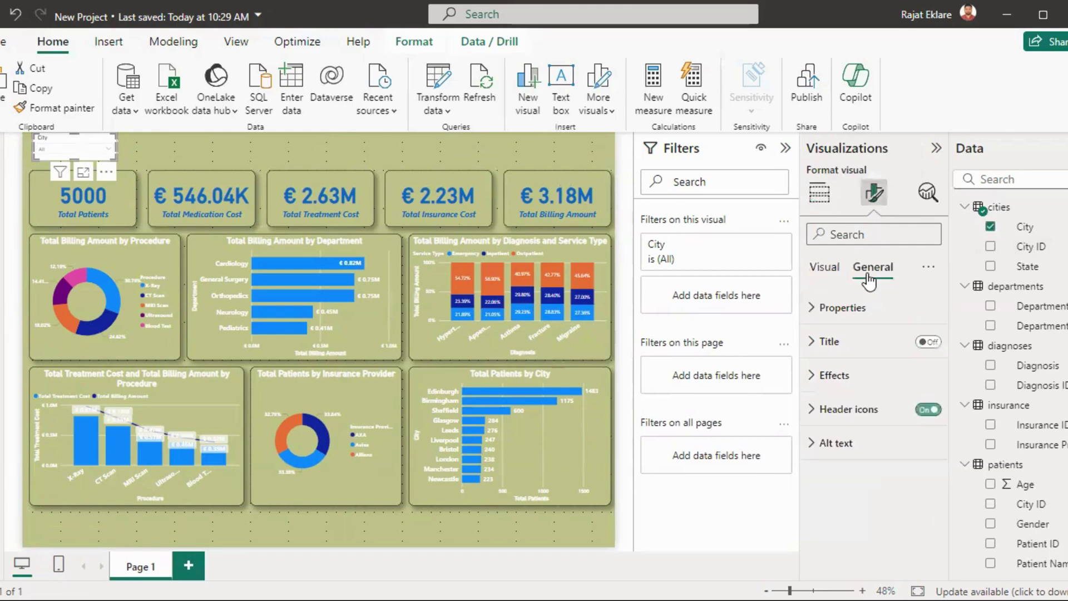
left_click(862, 380)
scroll(944, 434, "down", 3)
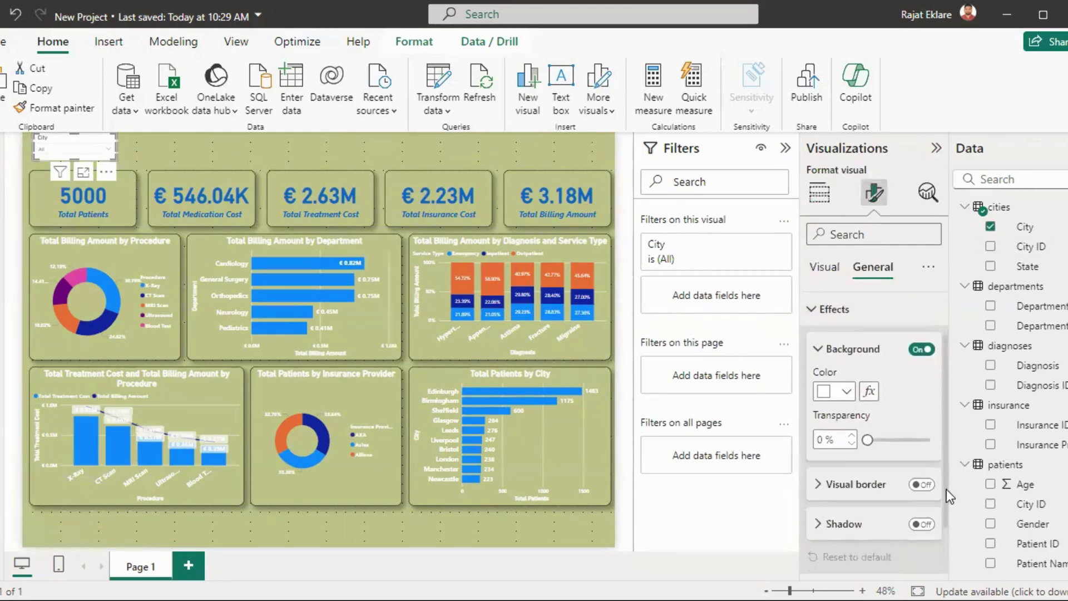
left_click(923, 417)
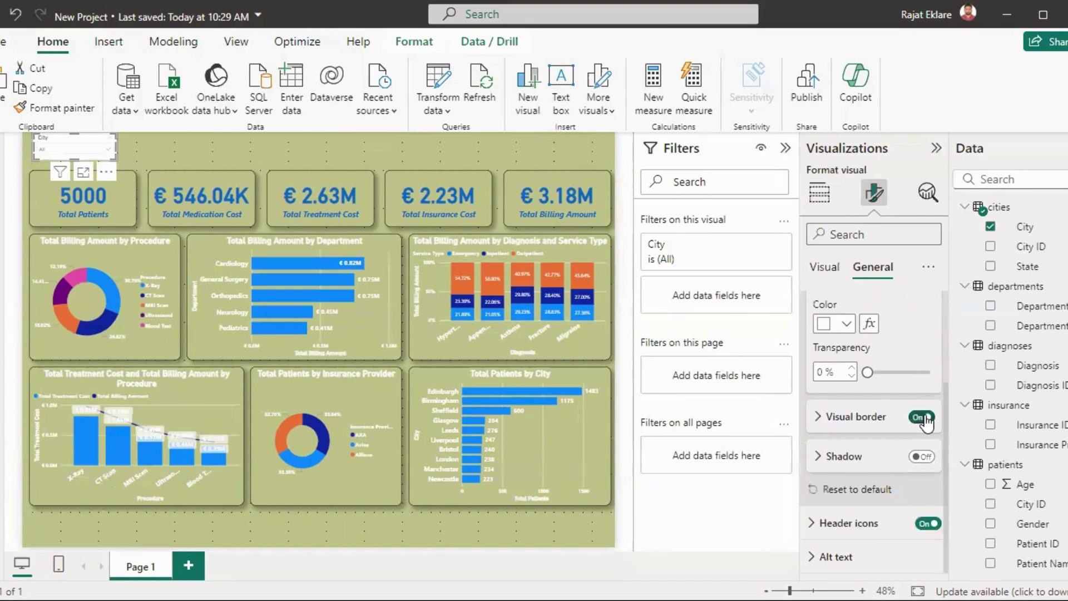
Step: Copy the Total Patients card's formatting onto the City slicer with Format painter
left_click(298, 155)
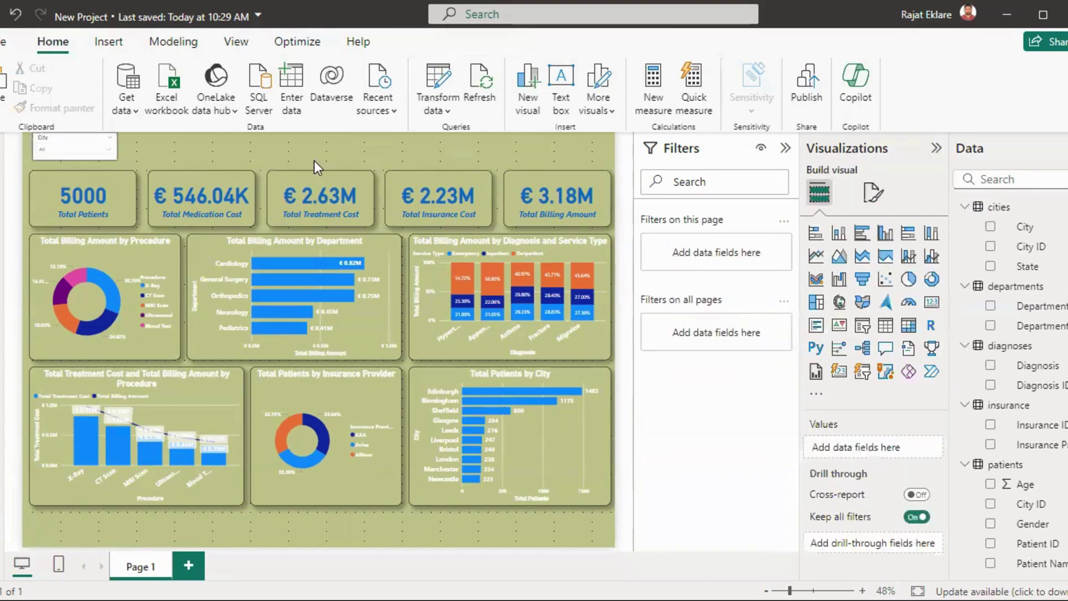
left_click(89, 180)
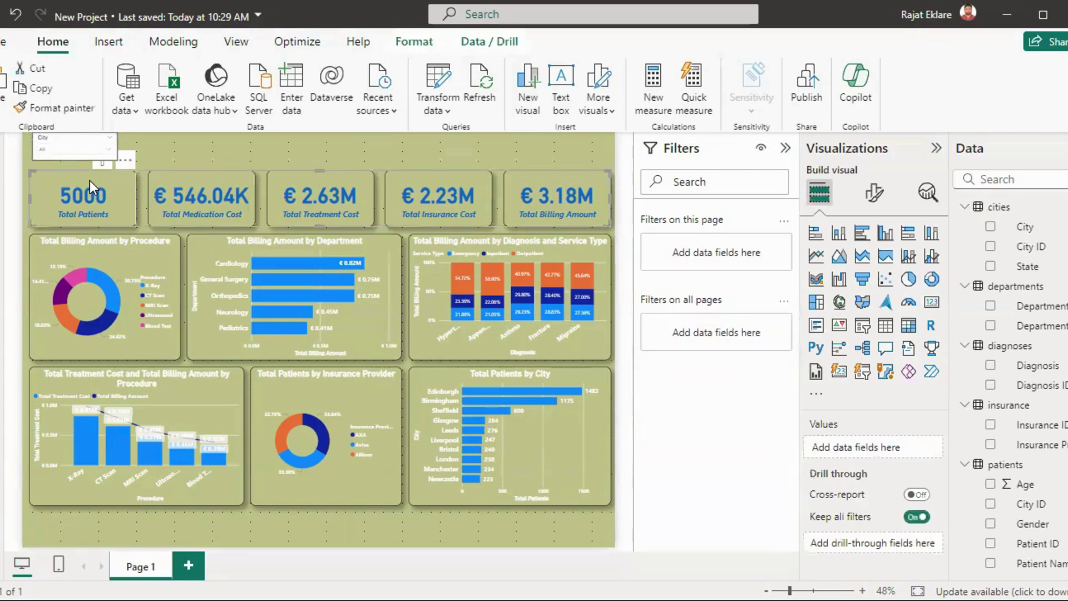
left_click(51, 108)
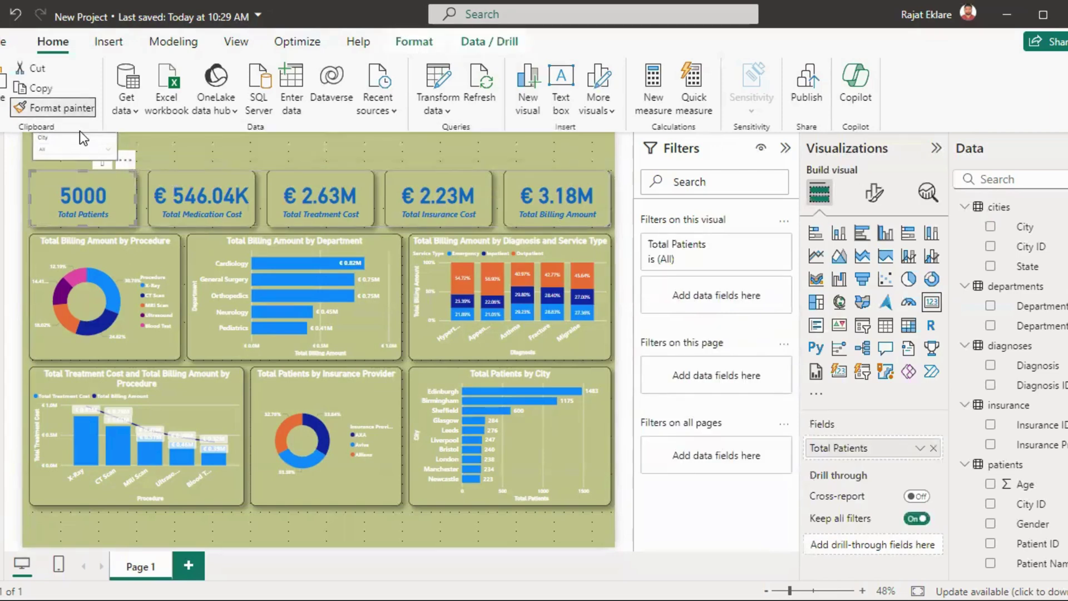
left_click(87, 143)
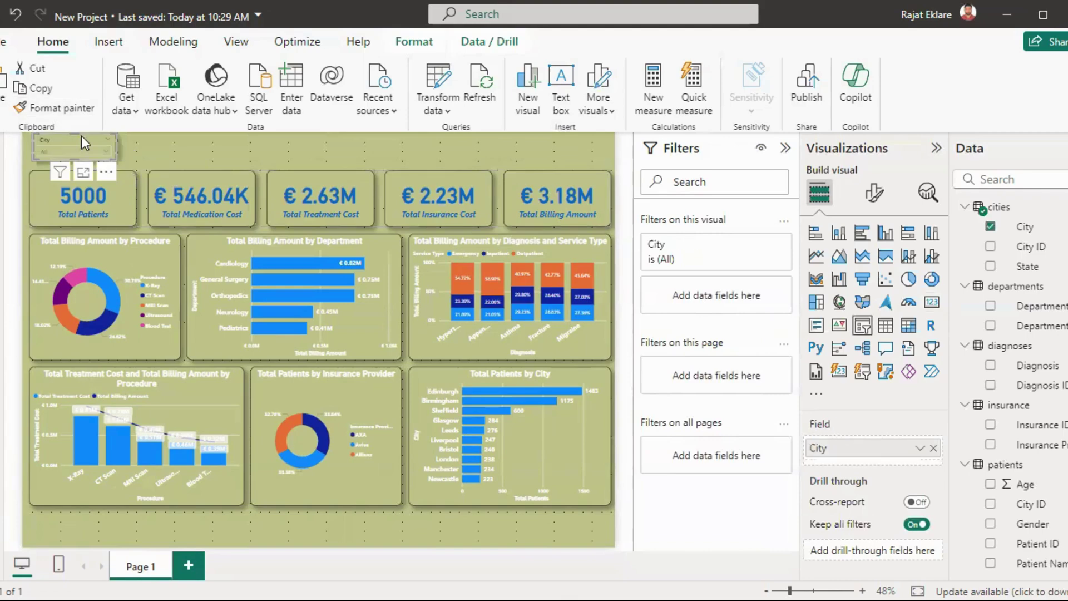
left_click(174, 152)
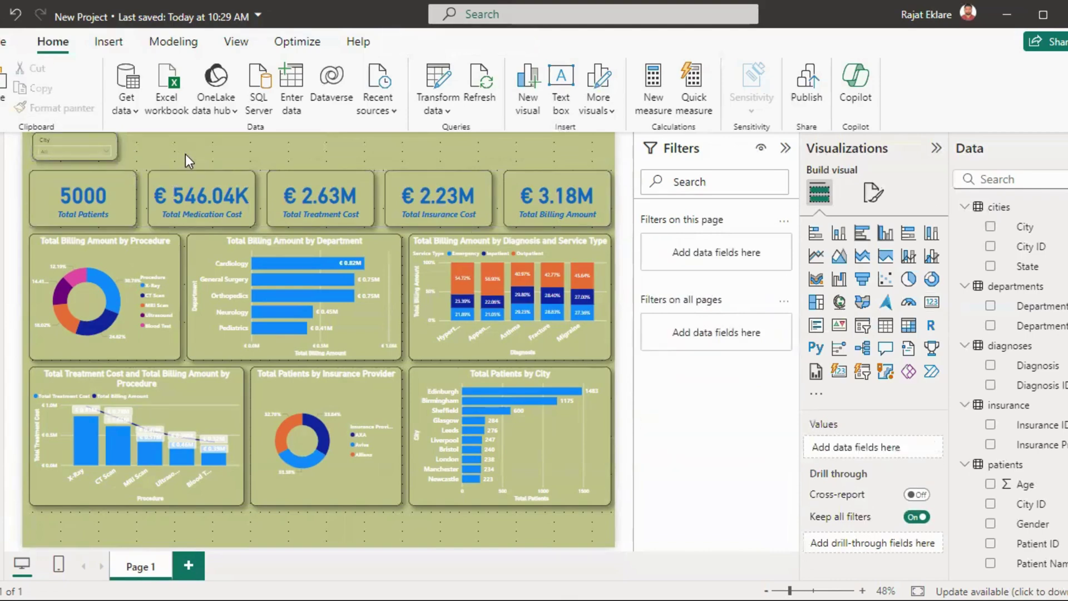
Step: Group all six charts together with the row of summary cards, leaving the City slicer out
left_click_drag(35, 525, 596, 176)
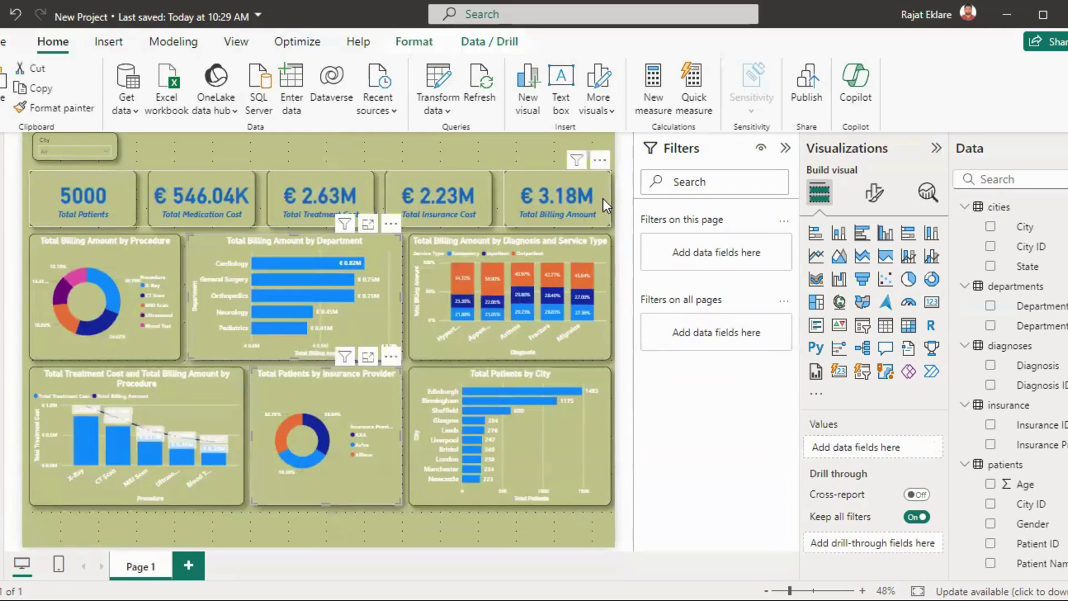
left_click(123, 468)
left_click(318, 460, "ctrl")
left_click(445, 383, "ctrl")
left_click(364, 316, "ctrl")
left_click(432, 311, "ctrl")
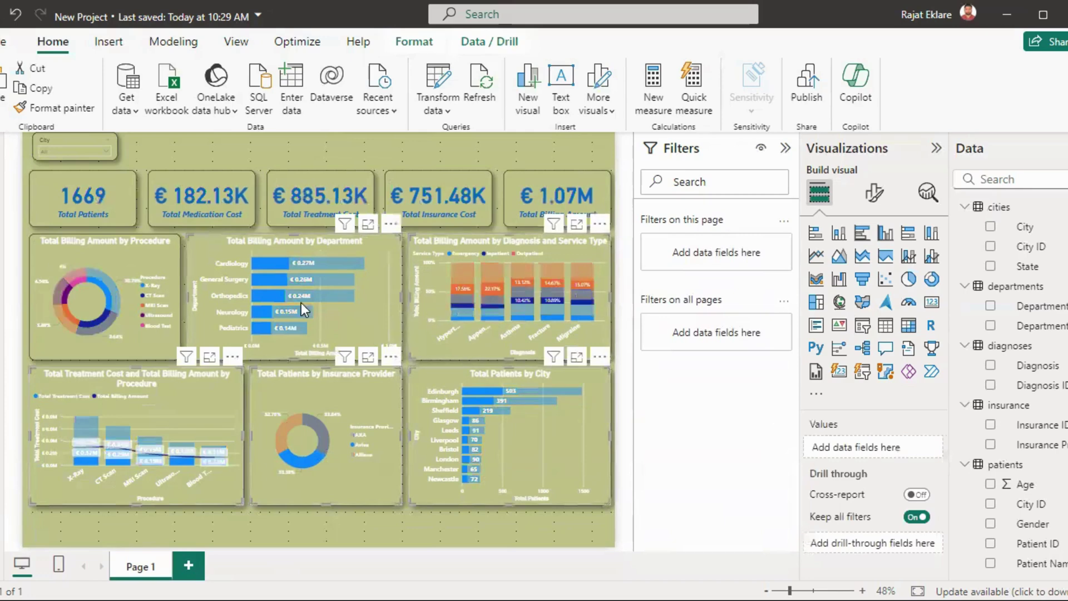
left_click(159, 307, "ctrl")
left_click(199, 219, "ctrl")
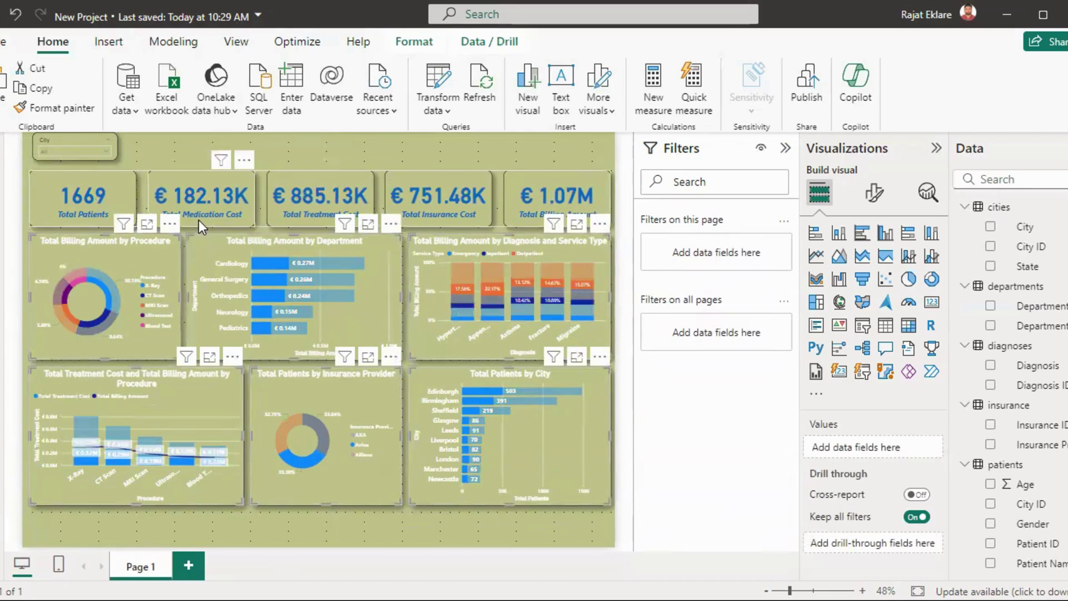
right_click(199, 219)
mouse_move(231, 229)
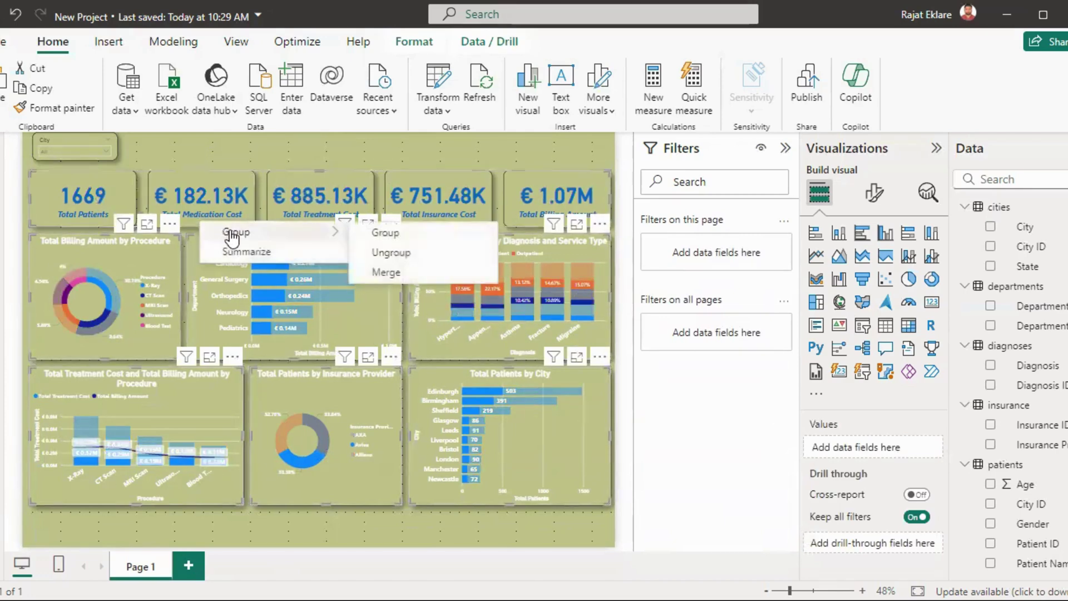
left_click(375, 233)
Step: Move the grouped visuals down to the page's lower edge and slightly left, and undo the stray shift of the department chart
left_click_drag(368, 494, 362, 517)
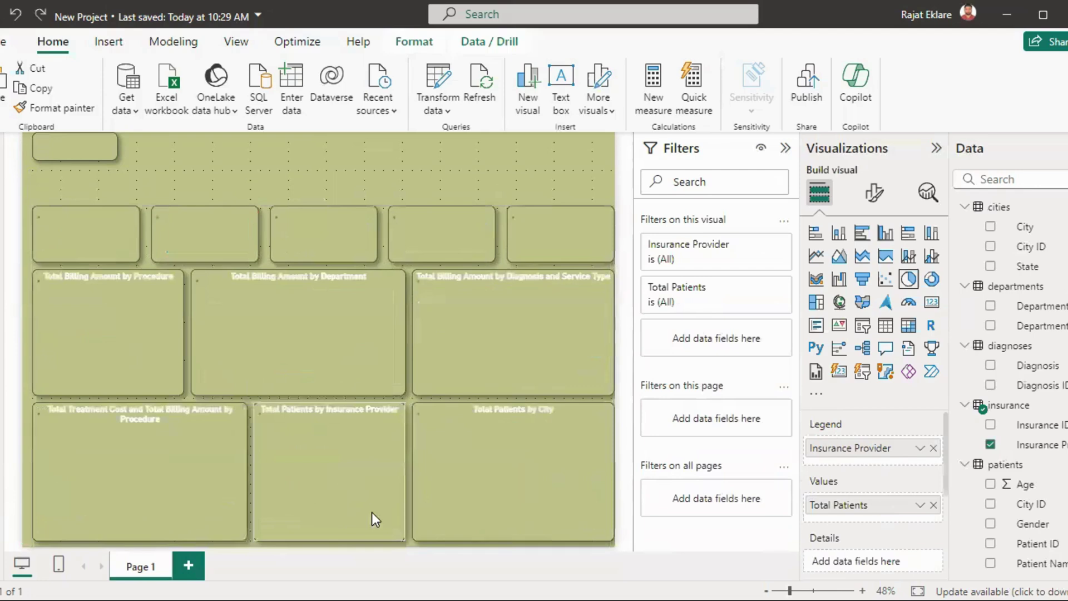
left_click(385, 180)
left_click_drag(382, 296, 368, 305)
left_click(369, 305)
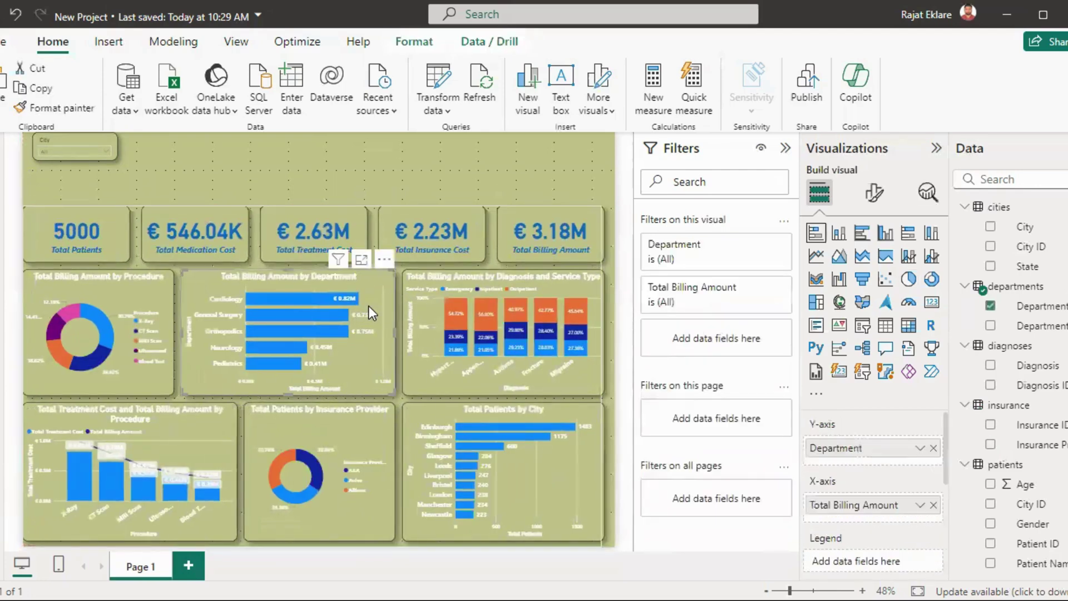
mouse_move(368, 306)
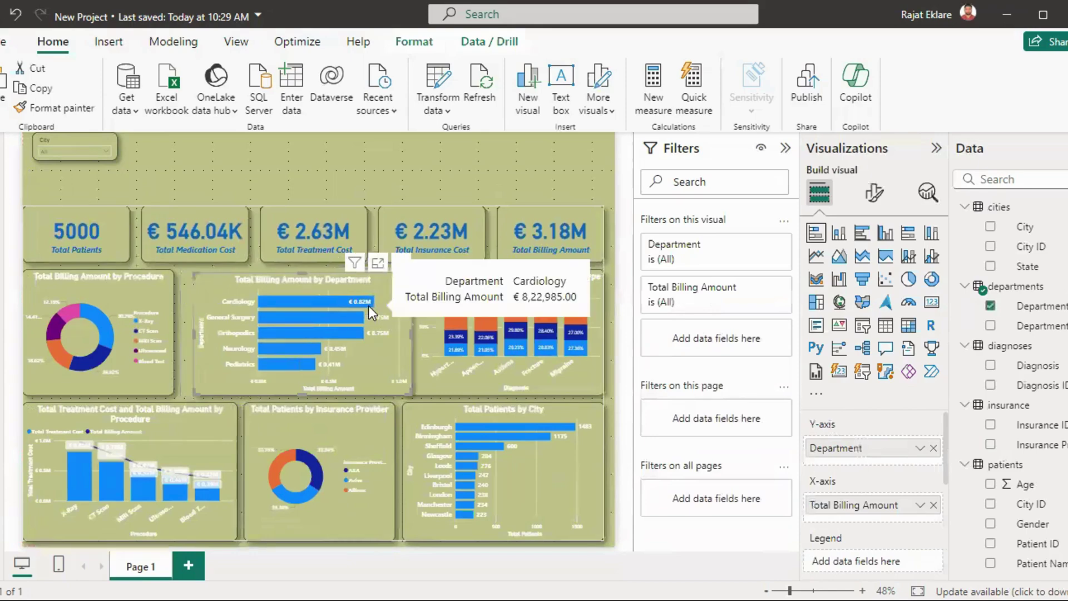
key("ctrl+z")
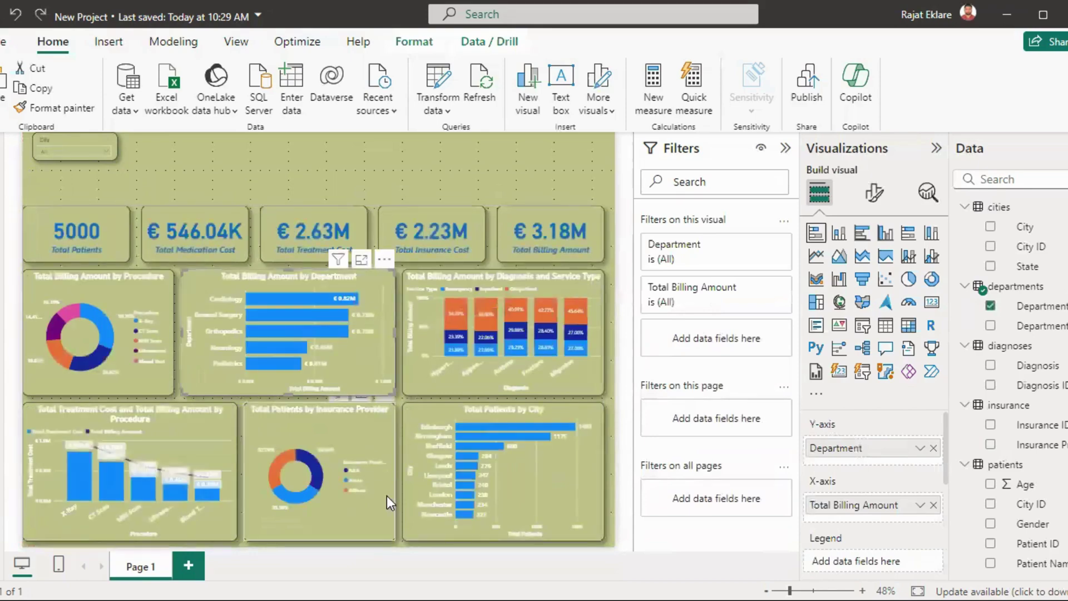
Step: Shift the grouped visuals slightly right to centre them on the page, and move the City slicer down while narrowing it slightly
left_click(400, 540)
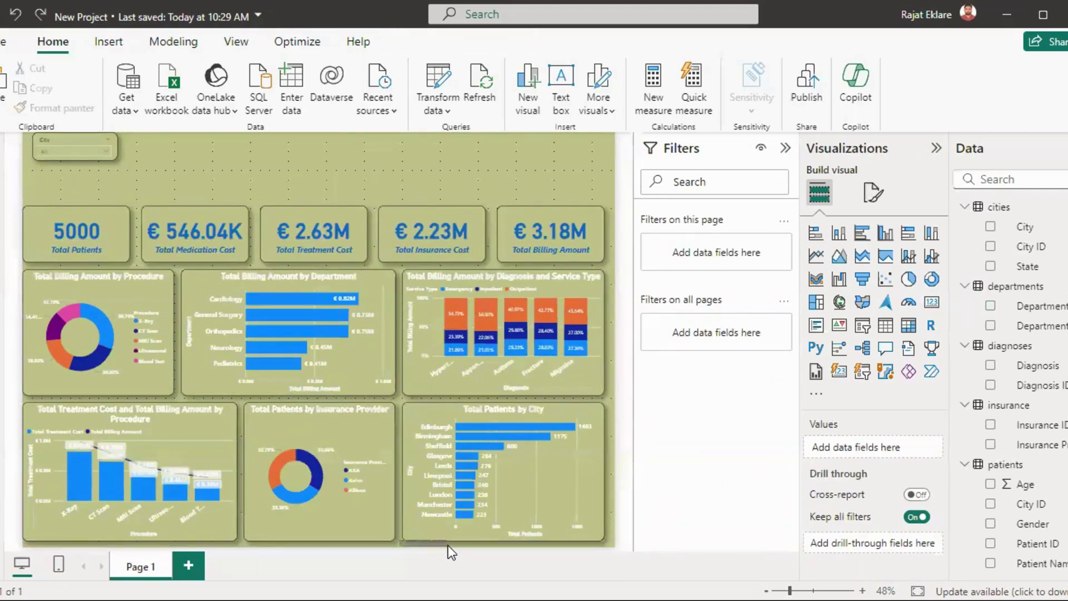
key("ctrl+a")
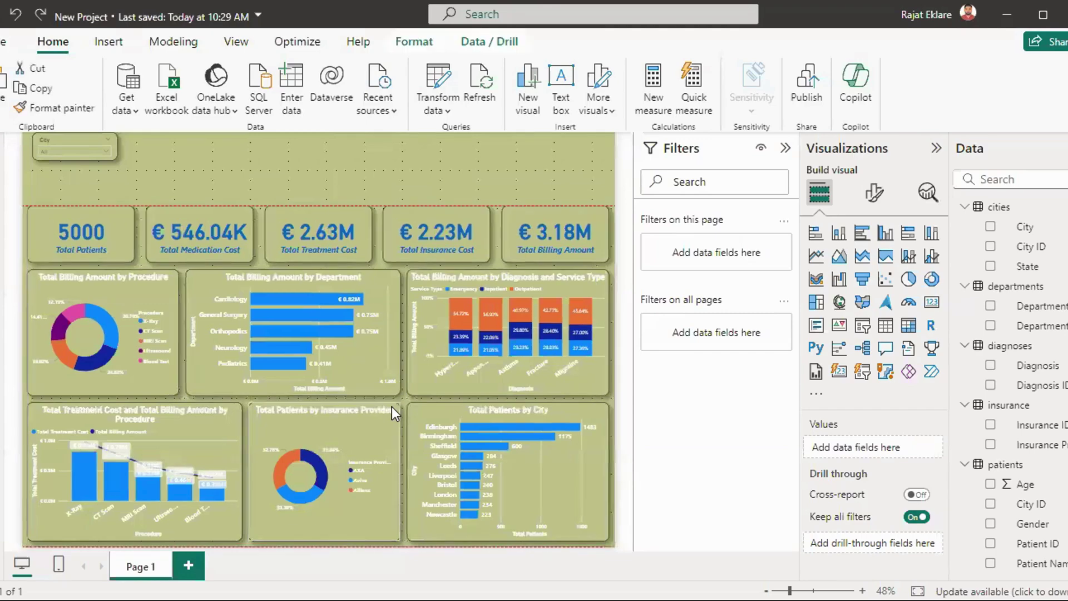
left_click(312, 180)
left_click_drag(75, 139, 69, 171)
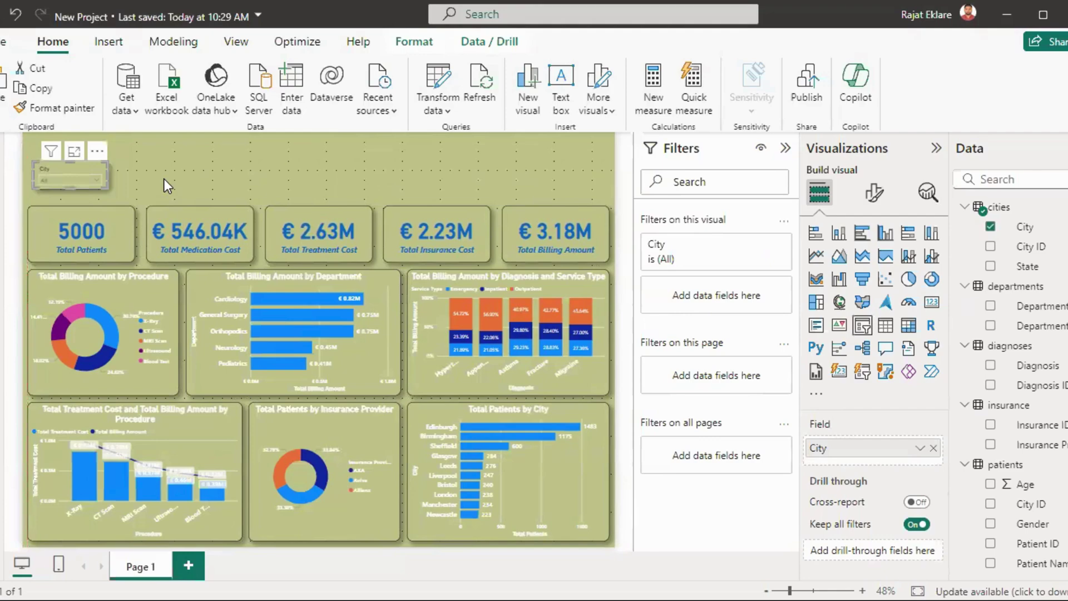
Step: Nudge the City slicer down and place a copy of it beside it that uses the Department field
key("Down")
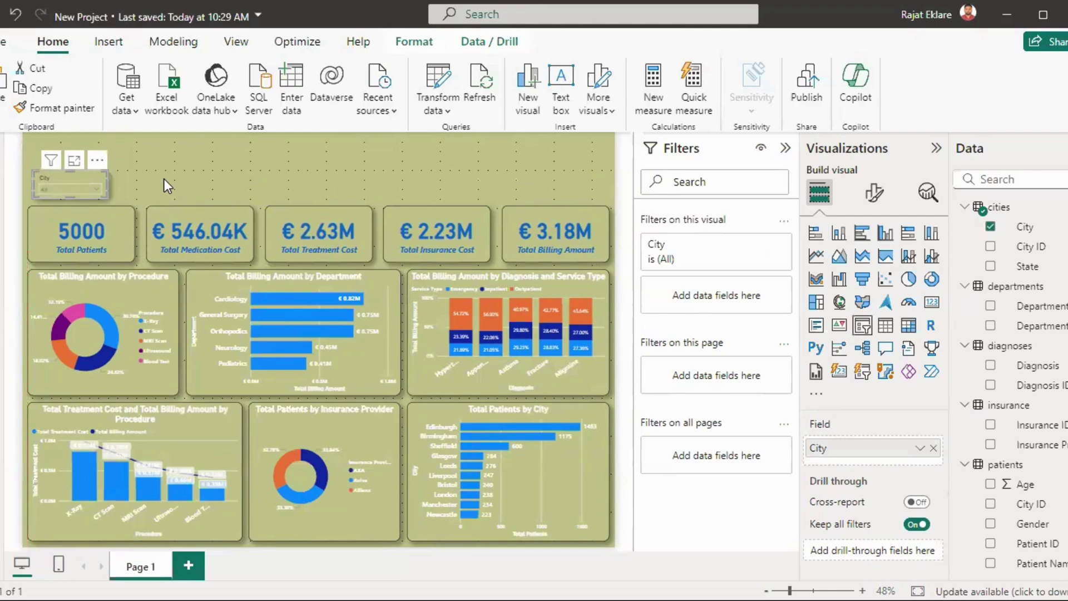
left_click(164, 179)
left_click(59, 170)
key("ctrl+v")
left_click_drag(59, 171, 142, 179)
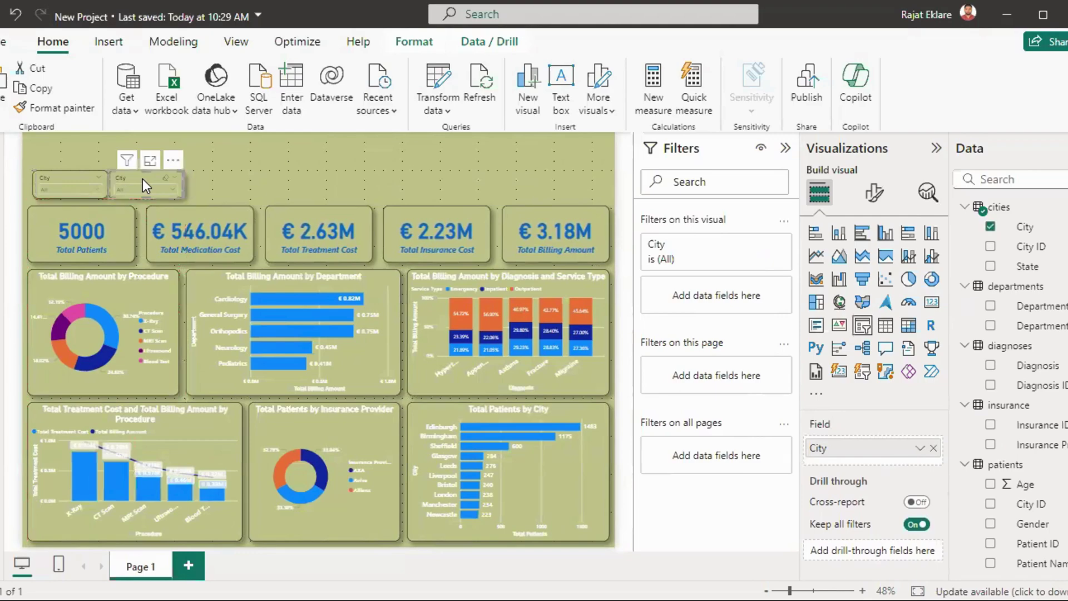
key("Right")
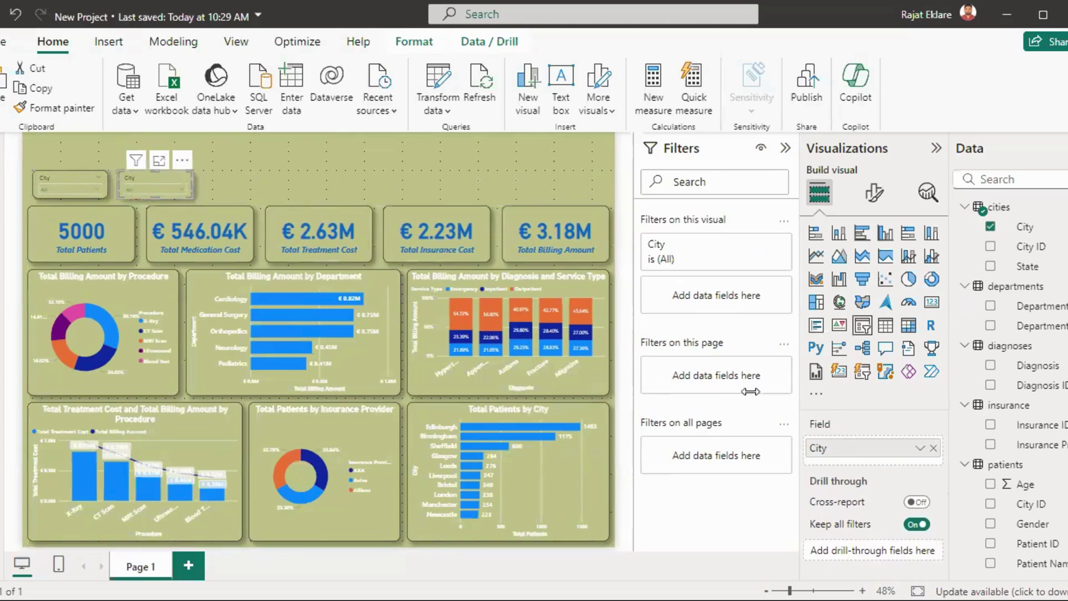
left_click(933, 448)
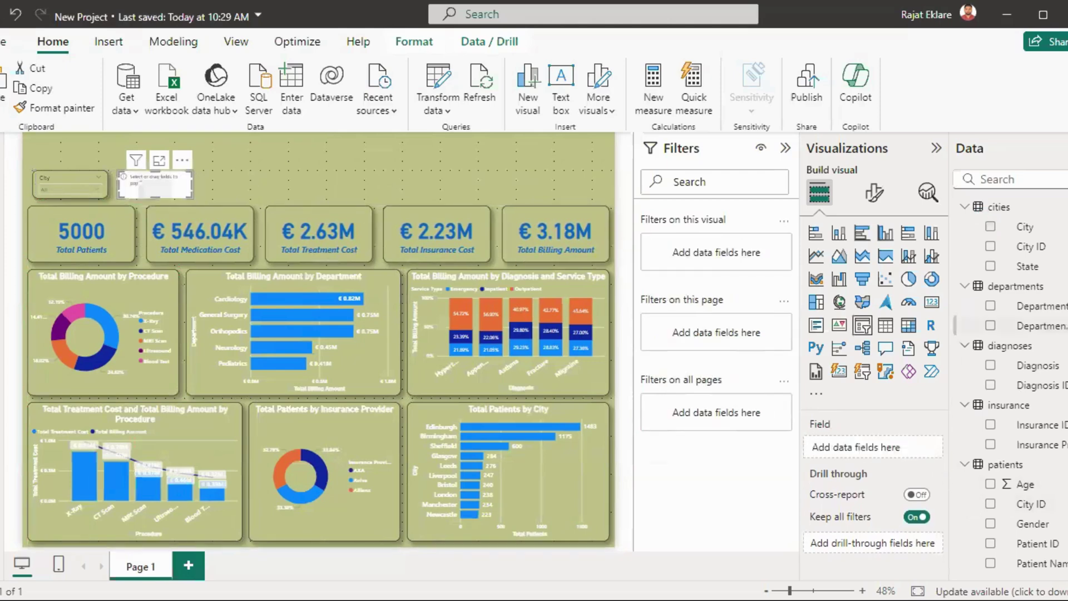
left_click_drag(1056, 317, 914, 449)
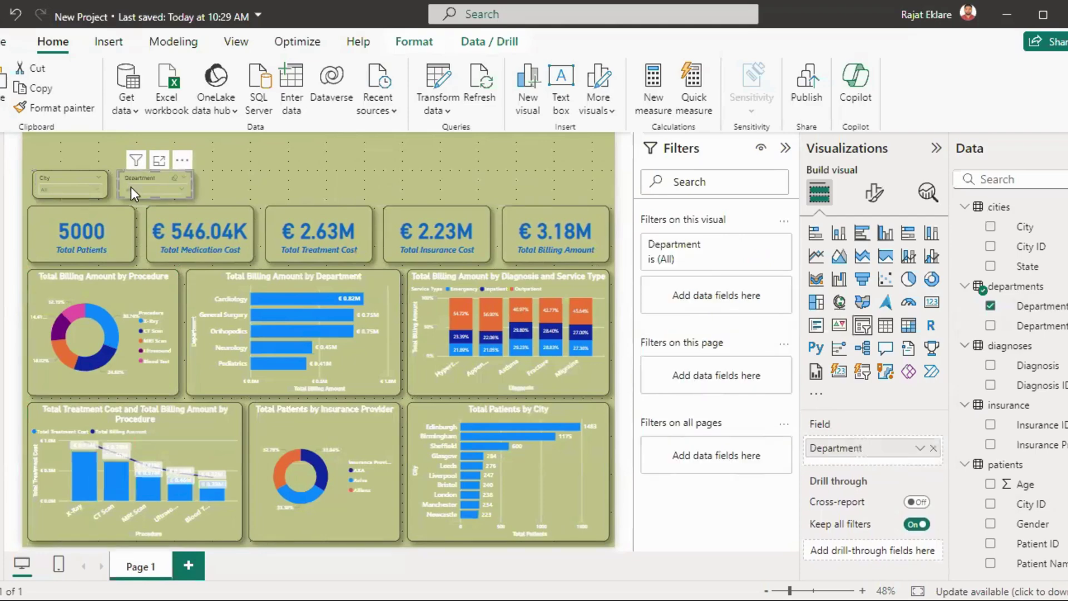
Step: Test the Department slicer by filtering the page to General Surgery, and clear the selection again
left_click(131, 187)
left_click(140, 211)
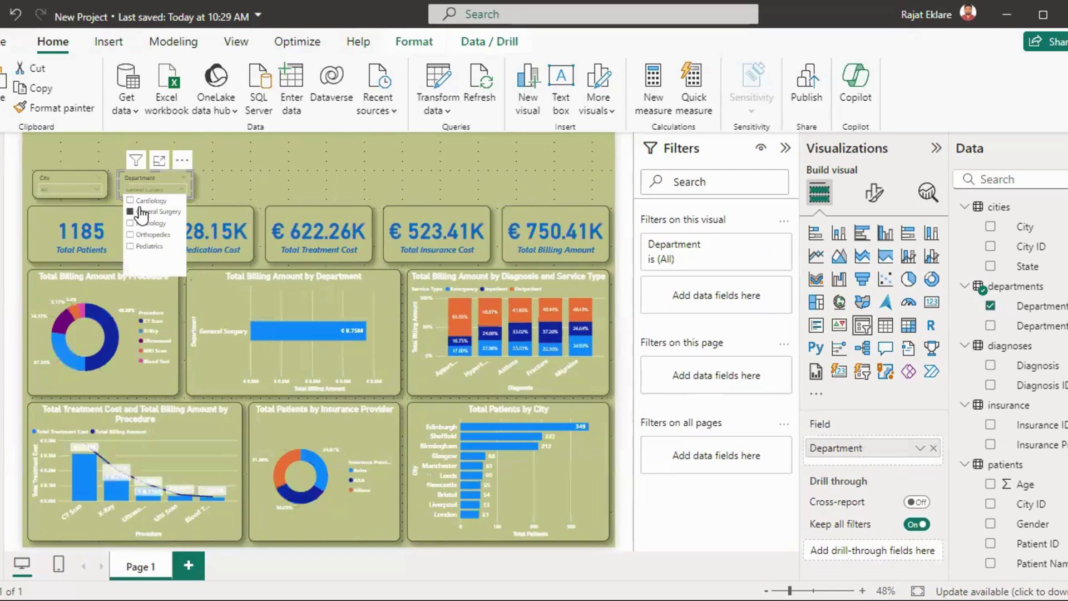
left_click(141, 211)
left_click(170, 169)
Step: Duplicate the Department slicer, place the copy to its right in line, and change its field to Diagnosis
left_click(161, 183)
key("ctrl+c")
key("ctrl+v")
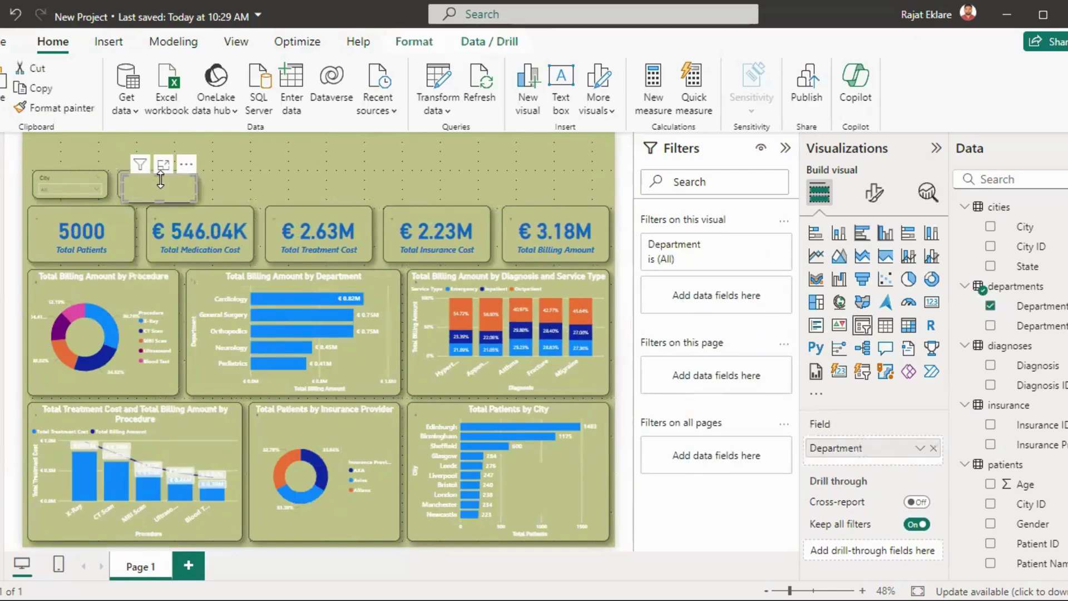
left_click_drag(165, 177, 235, 168)
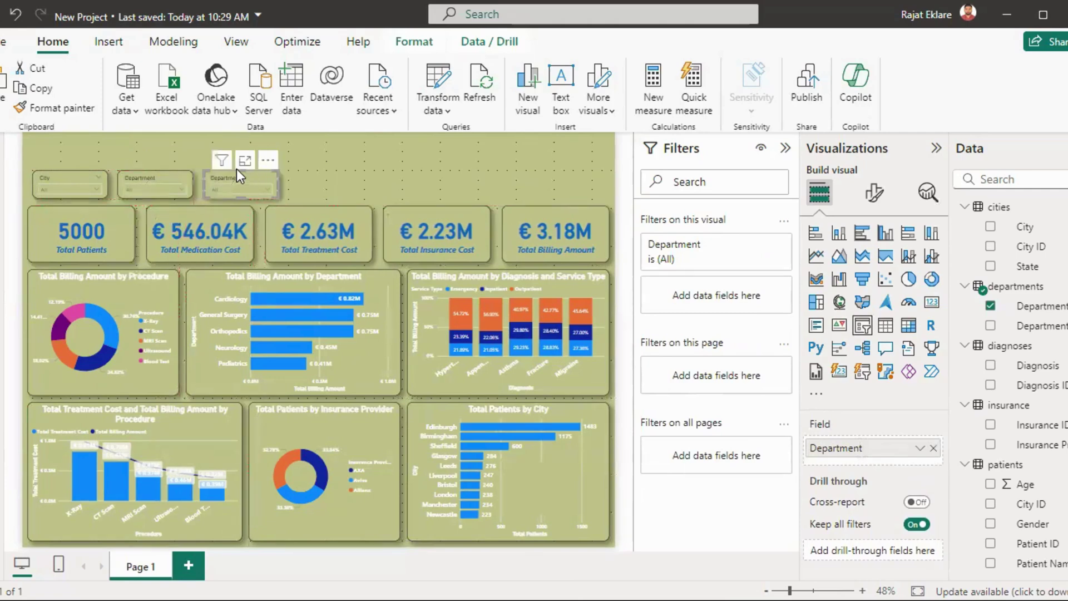
left_click(933, 448)
left_click_drag(1028, 367, 885, 452)
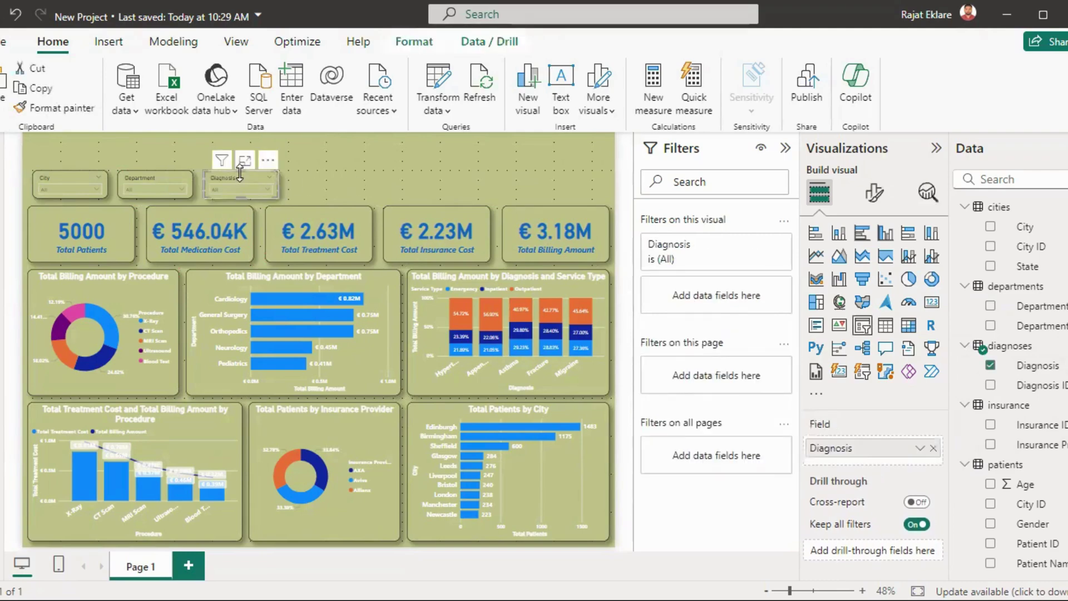
Step: Add a copy of the Diagnosis slicer to its right with a small gap and change its field to Insurance Provider
left_click_drag(240, 173, 325, 174)
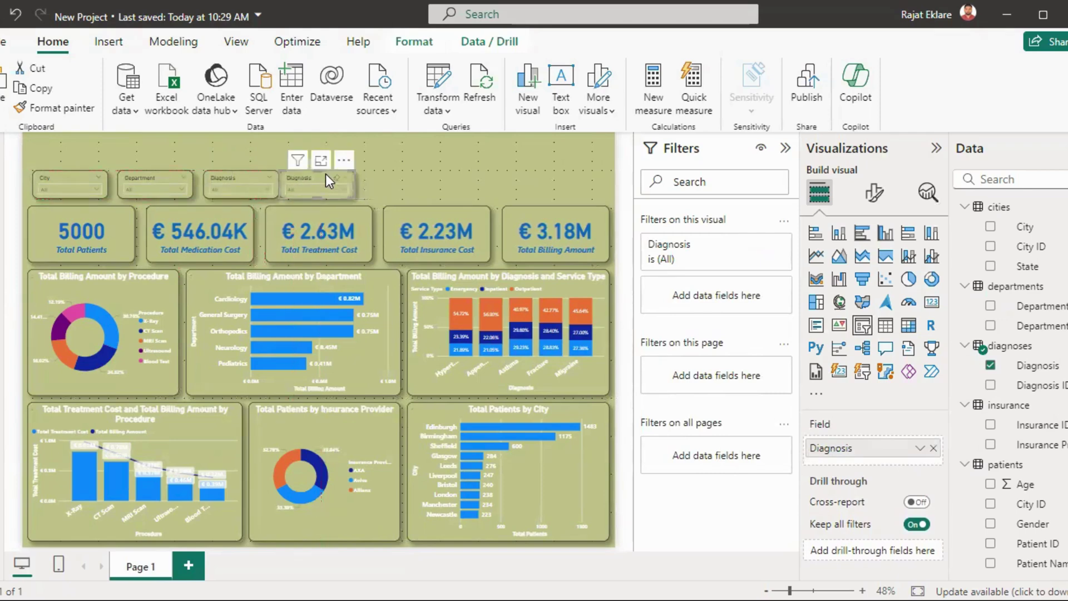
key("Right")
key("Right")
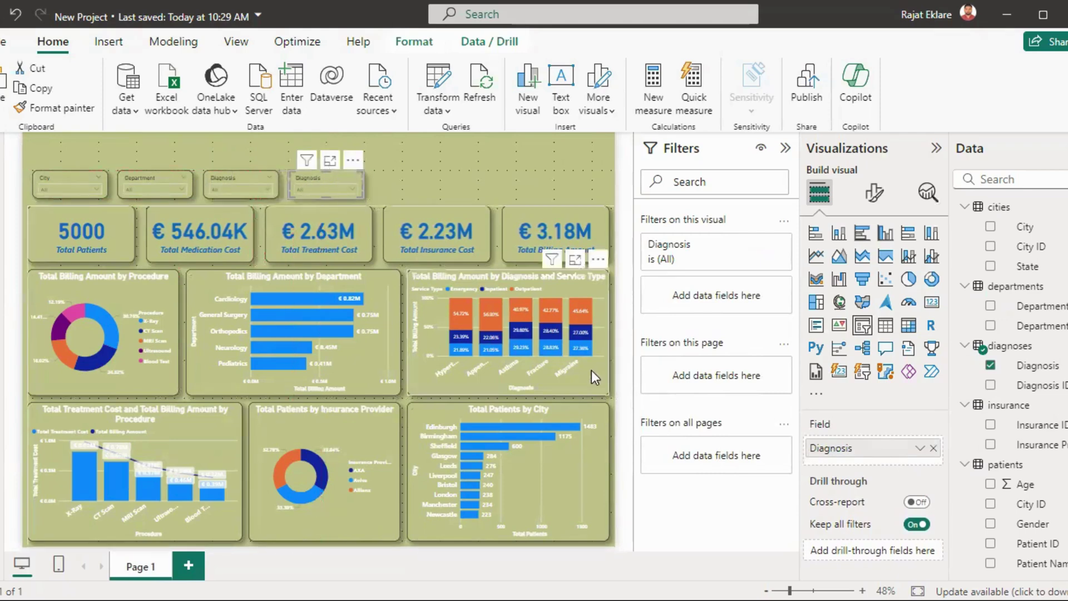
left_click(932, 449)
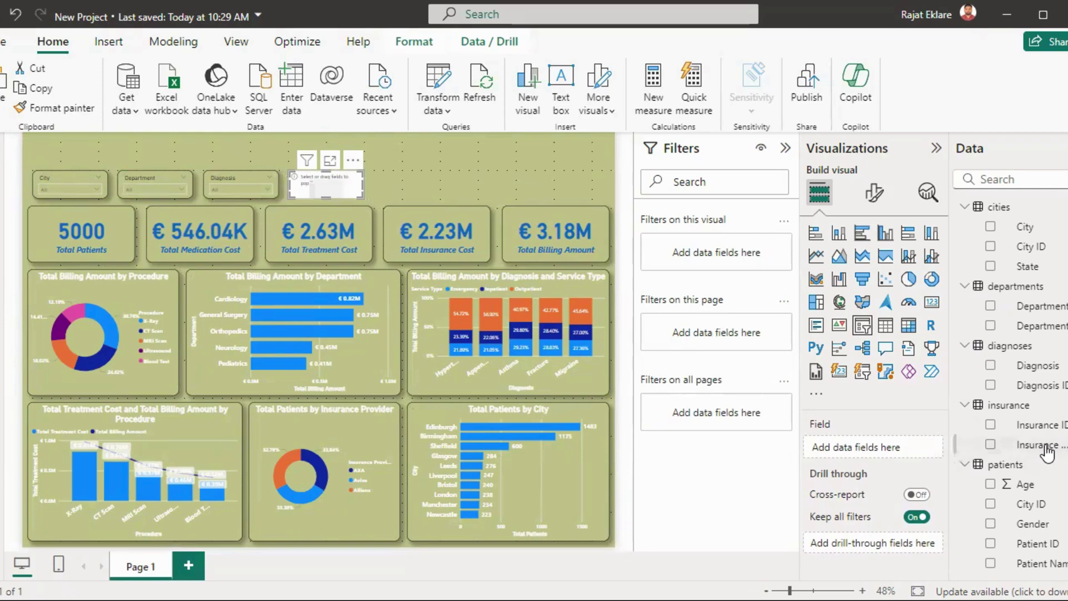
left_click(1045, 446)
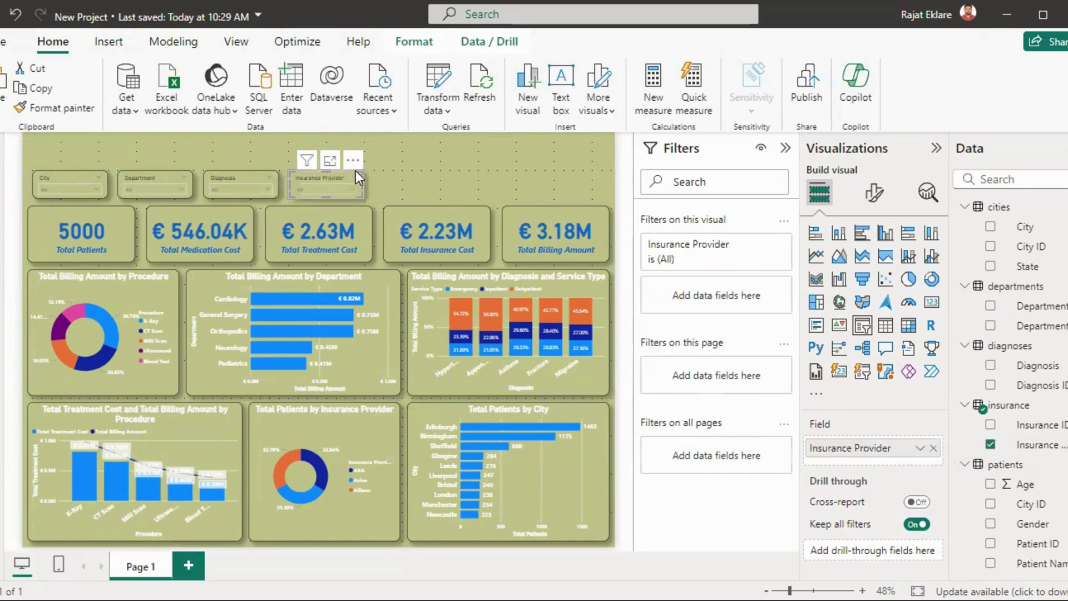
Step: Test the Insurance Provider slicer by filtering the page to AXA and Aviva, and clear the selection again
left_click(337, 189)
left_click(320, 225)
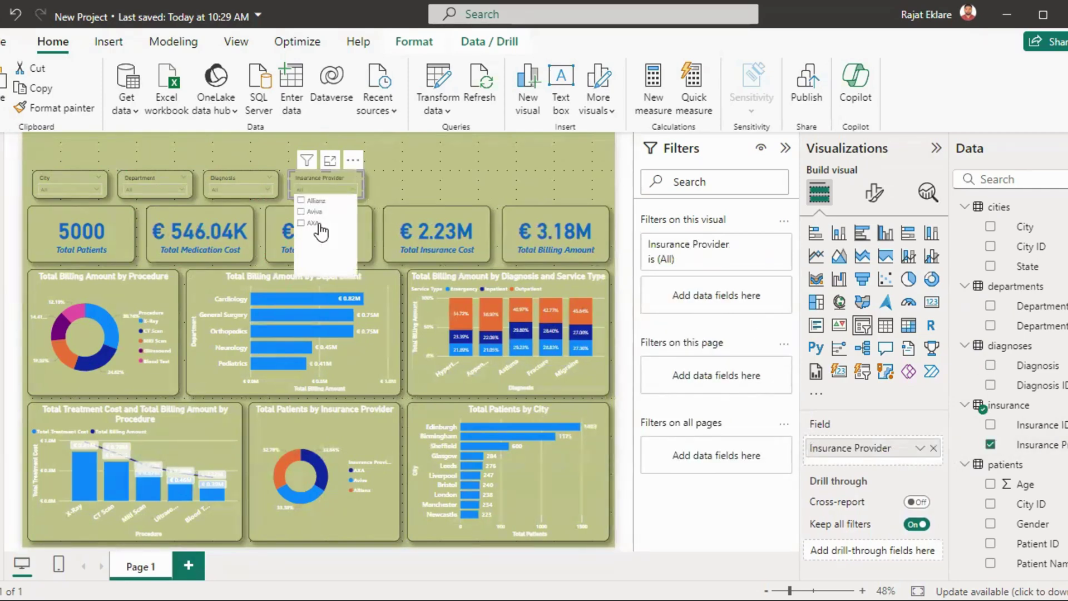
left_click(313, 211)
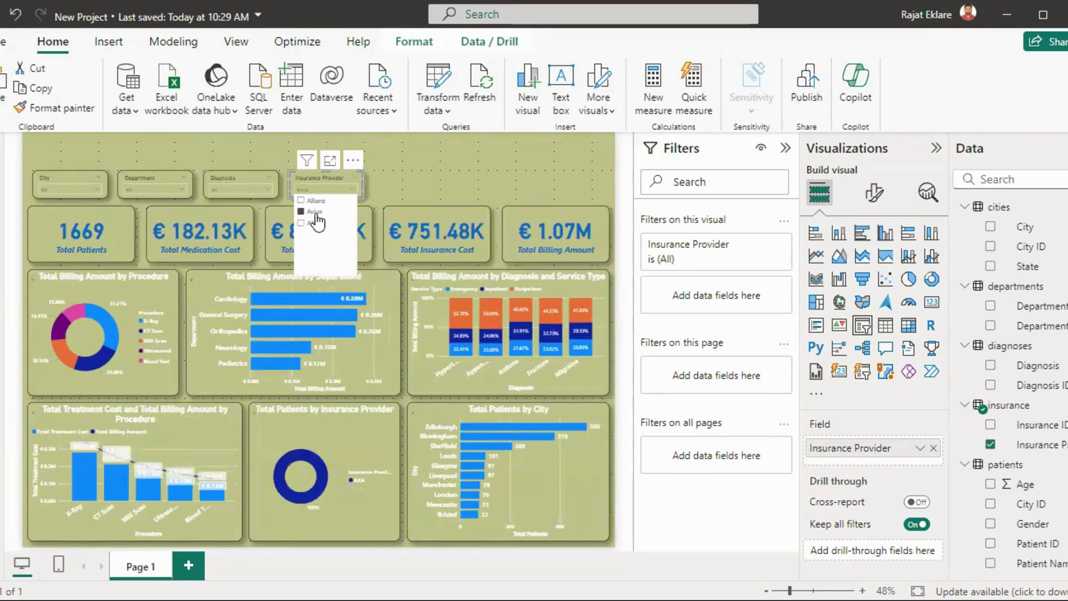
left_click(431, 189)
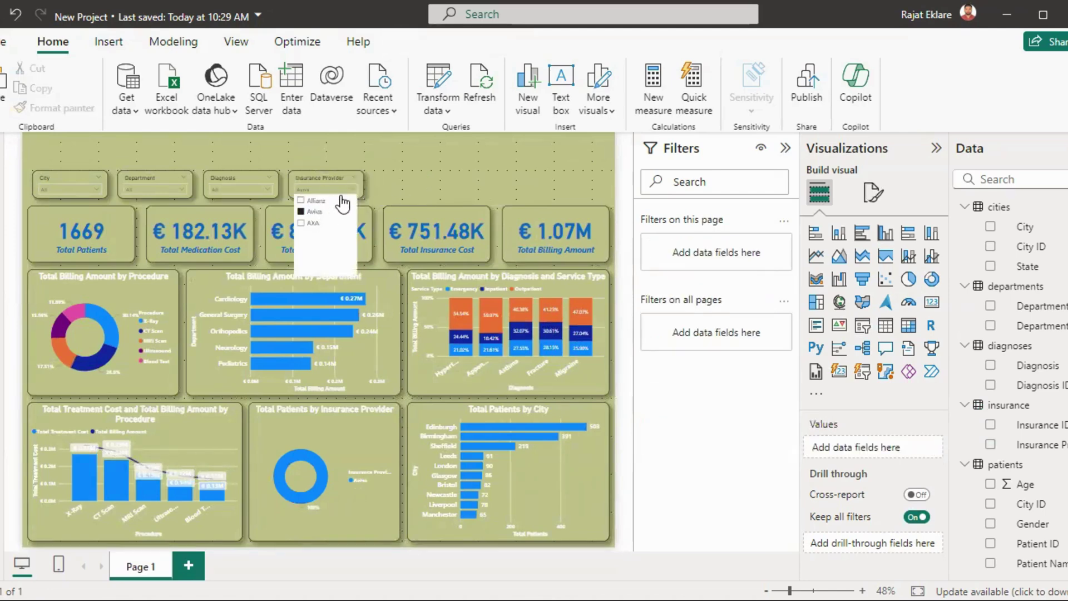
left_click(346, 178)
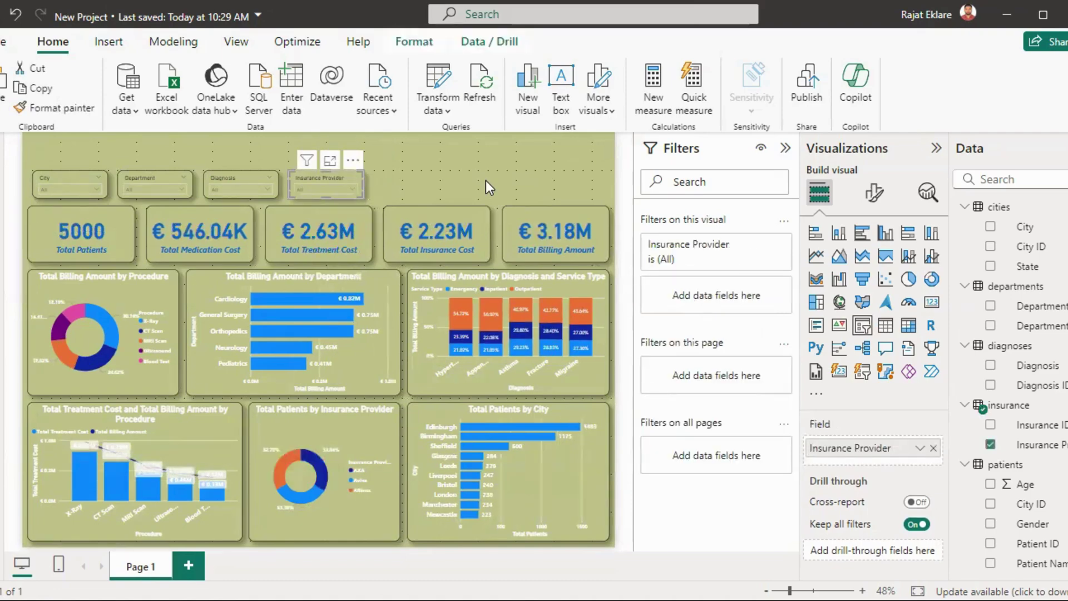
left_click(486, 180)
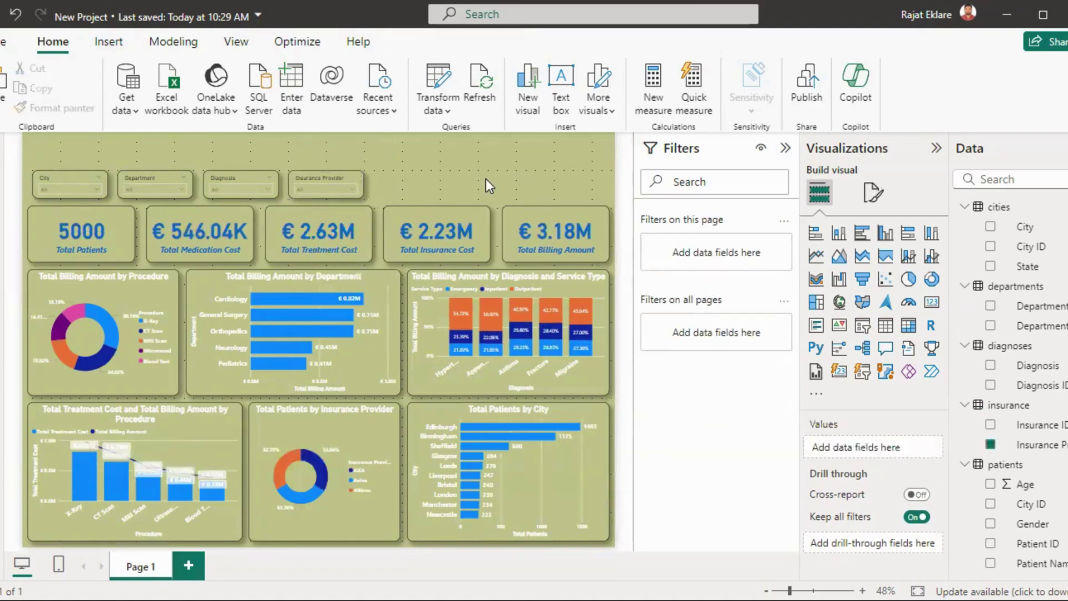
Step: Place a copy of the Insurance Provider slicer to its right and change the copy's field to Race
left_click(327, 177)
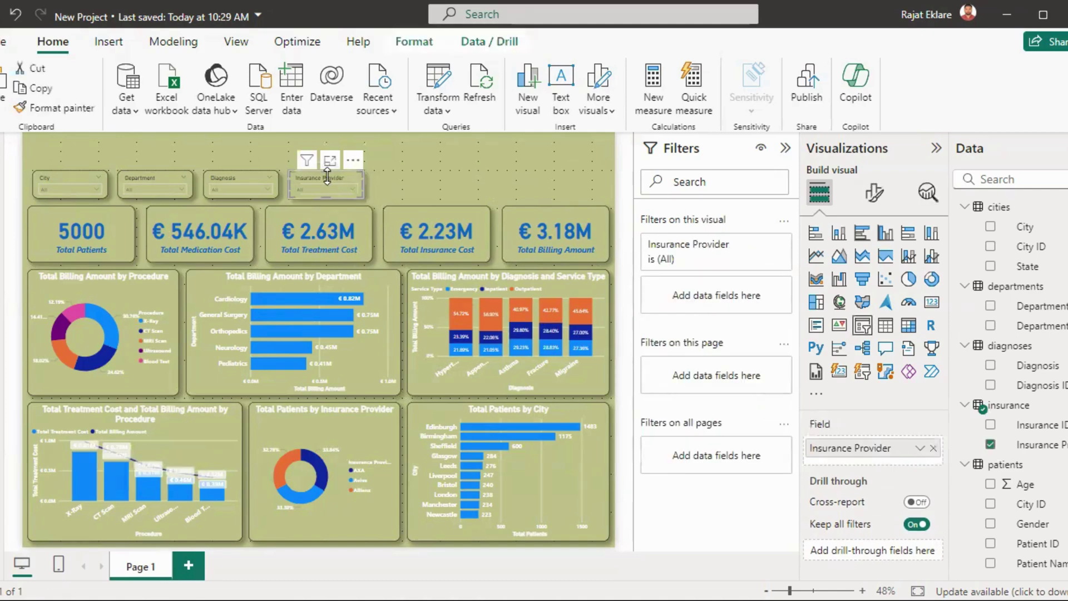
left_click_drag(327, 176, 403, 176)
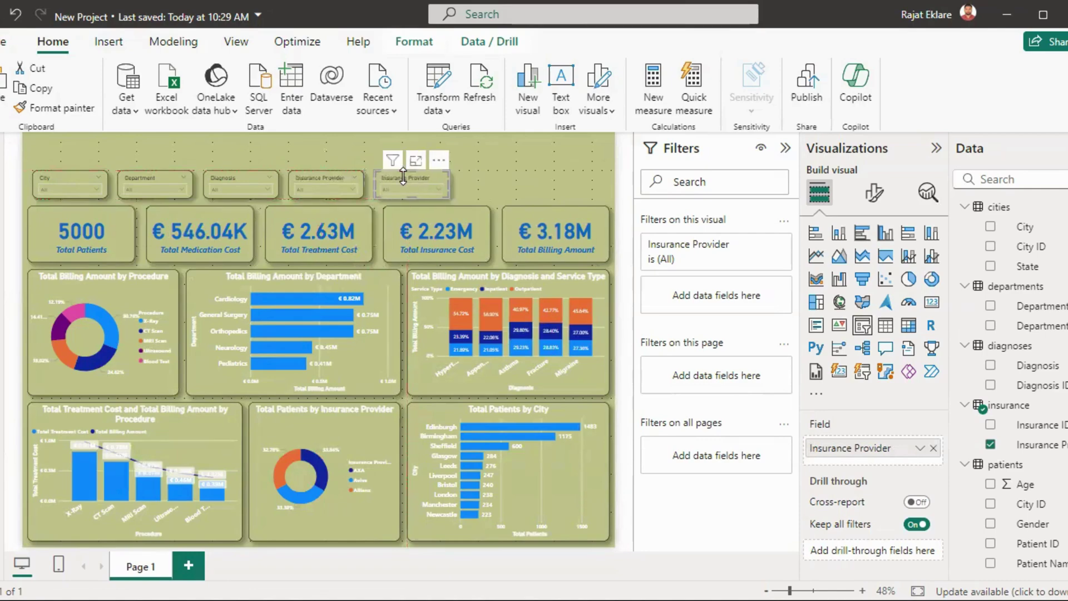
left_click(933, 448)
scroll(1013, 384, "down", 5)
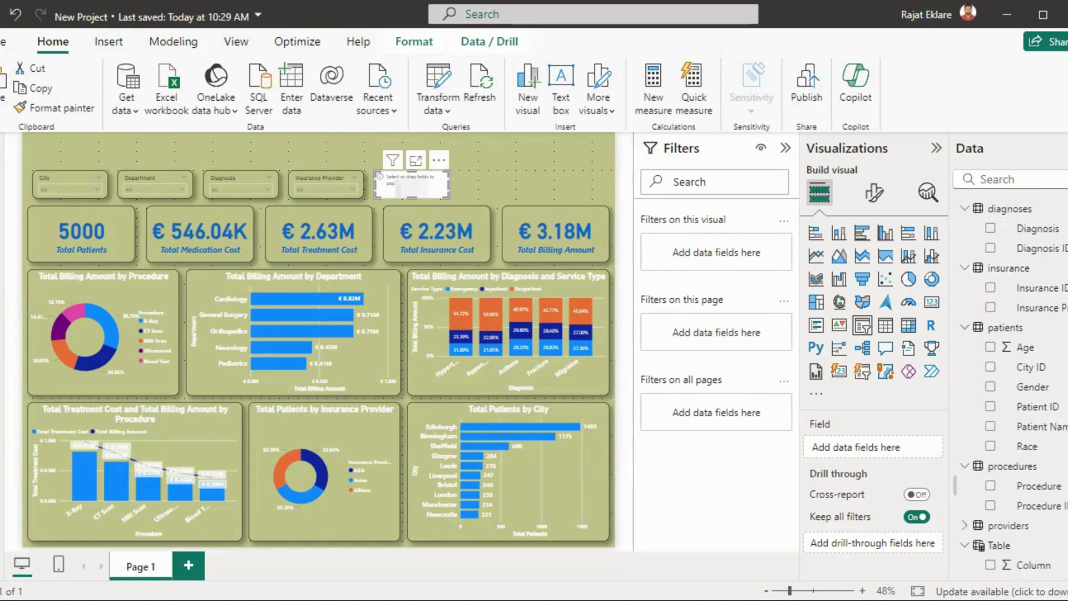
left_click_drag(1014, 449, 890, 452)
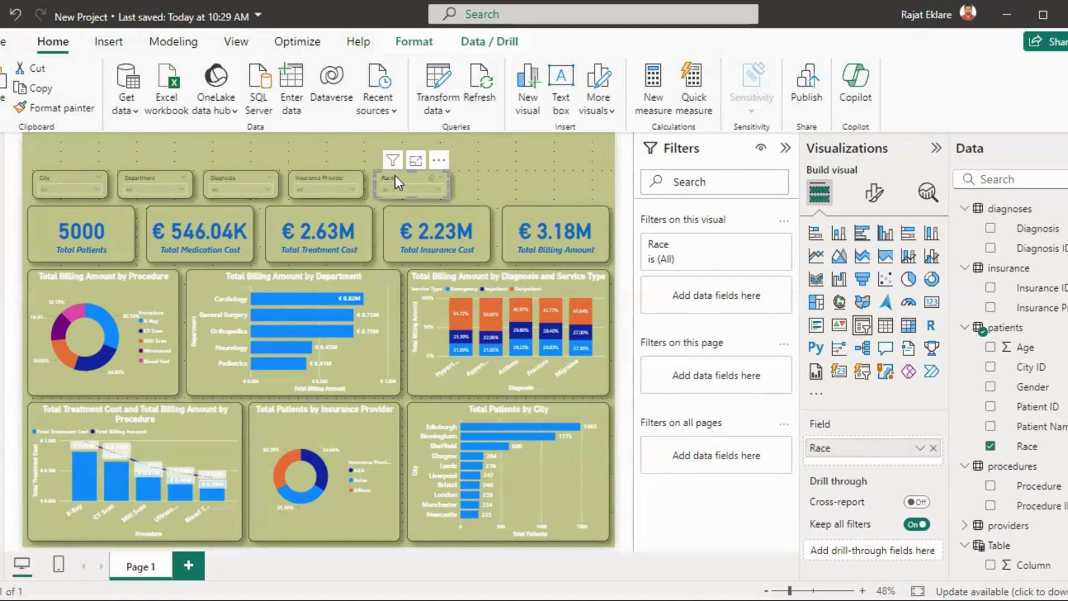
Step: Duplicate the Race slicer, space the copy to its right in the row, and change its field to Procedure
key("ctrl+c")
key("ctrl+v")
left_click_drag(400, 175, 479, 172)
key("Right")
key("Right")
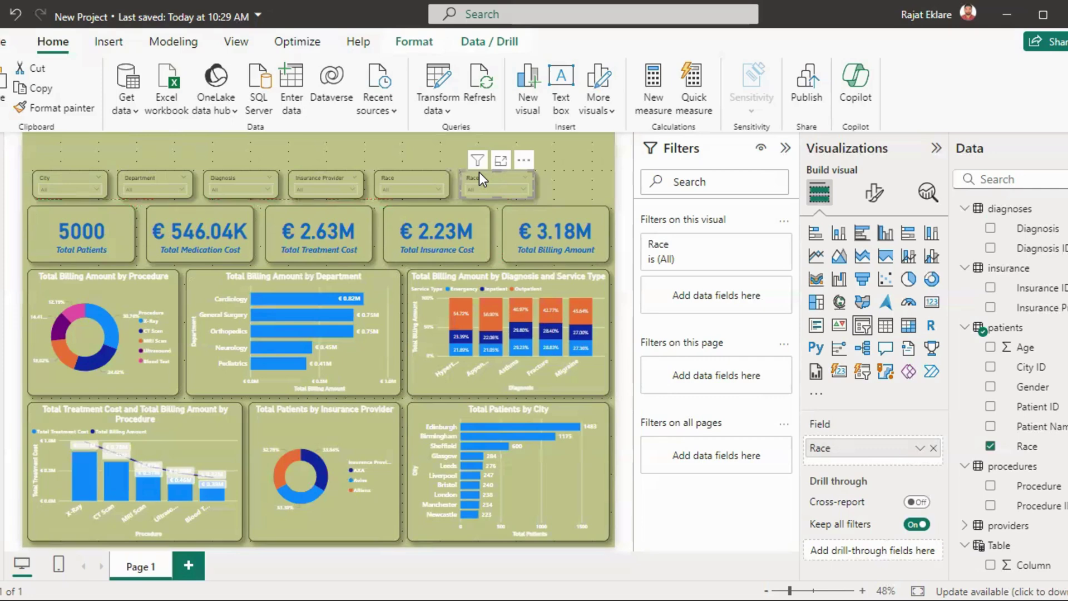
left_click(933, 447)
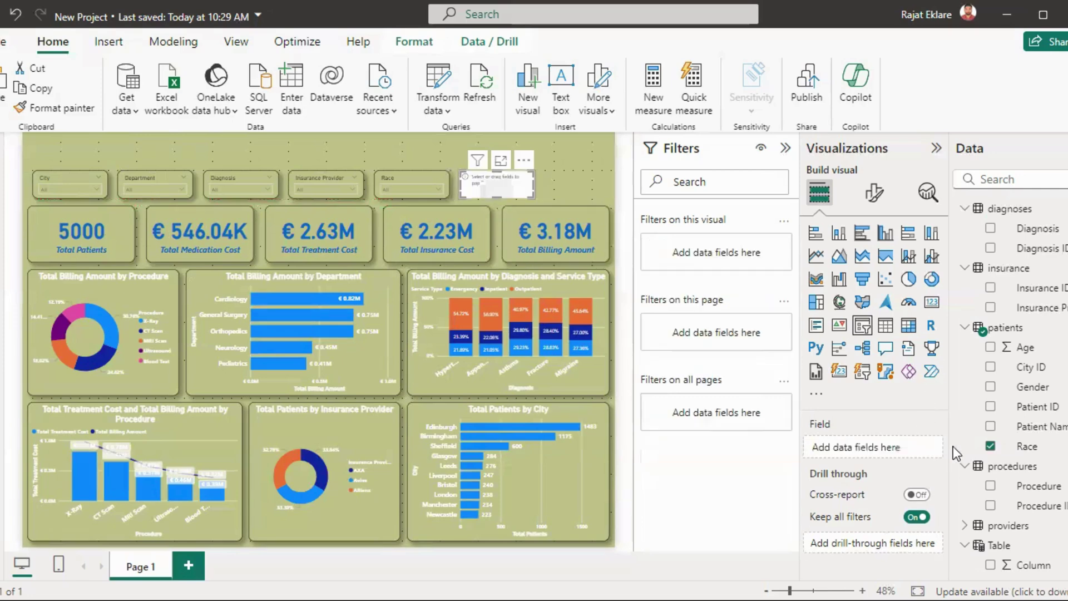
left_click(1031, 486)
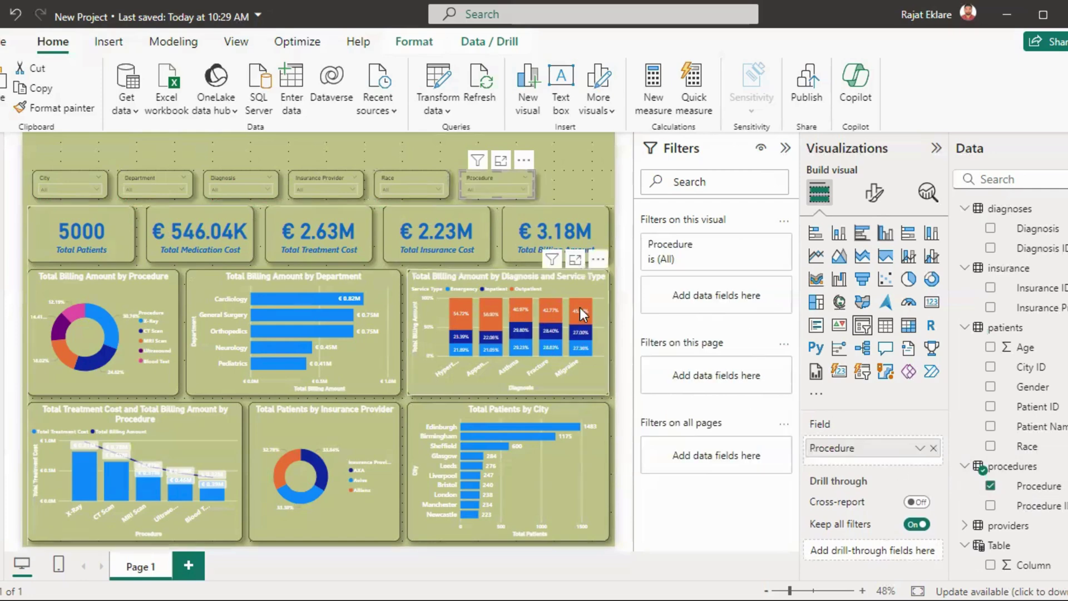
Step: Add a copy of the Procedure slicer at the right end of the row and change its field to Gender
left_click_drag(492, 184, 567, 179)
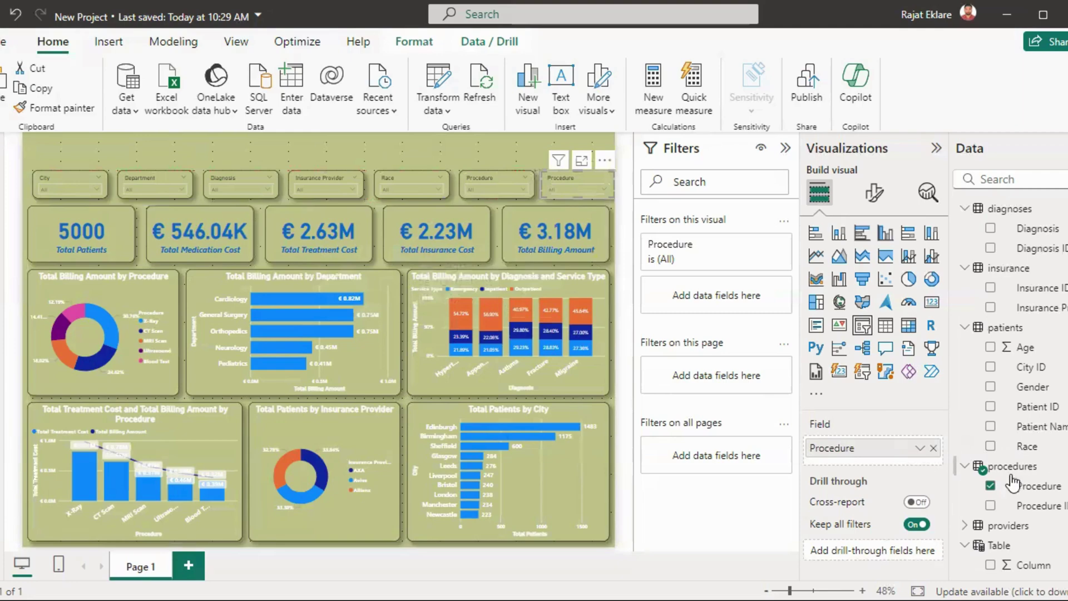
left_click(932, 448)
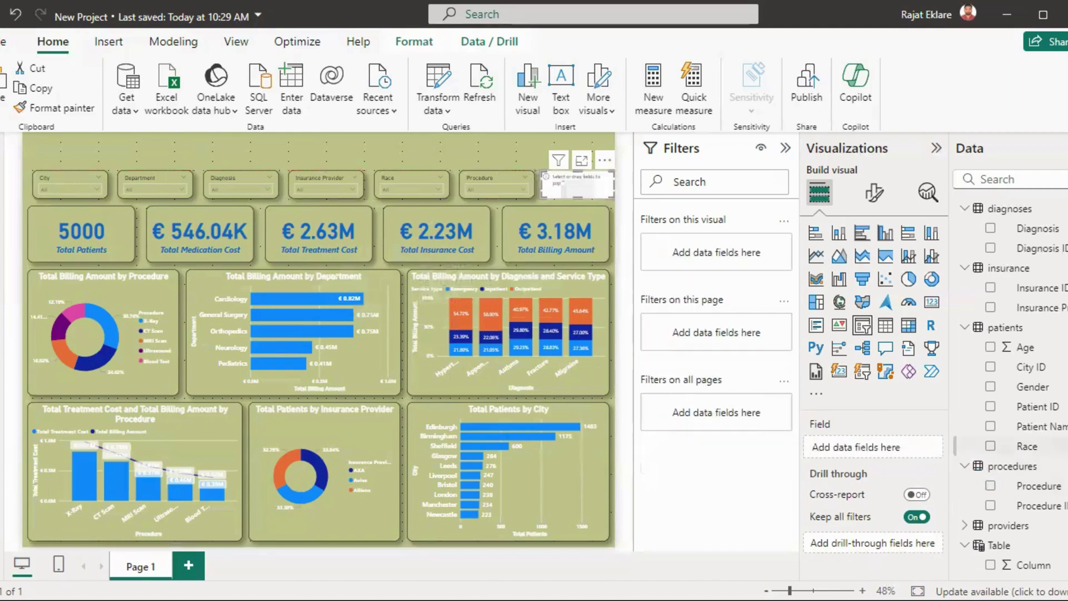
scroll(1024, 455, "down", 2)
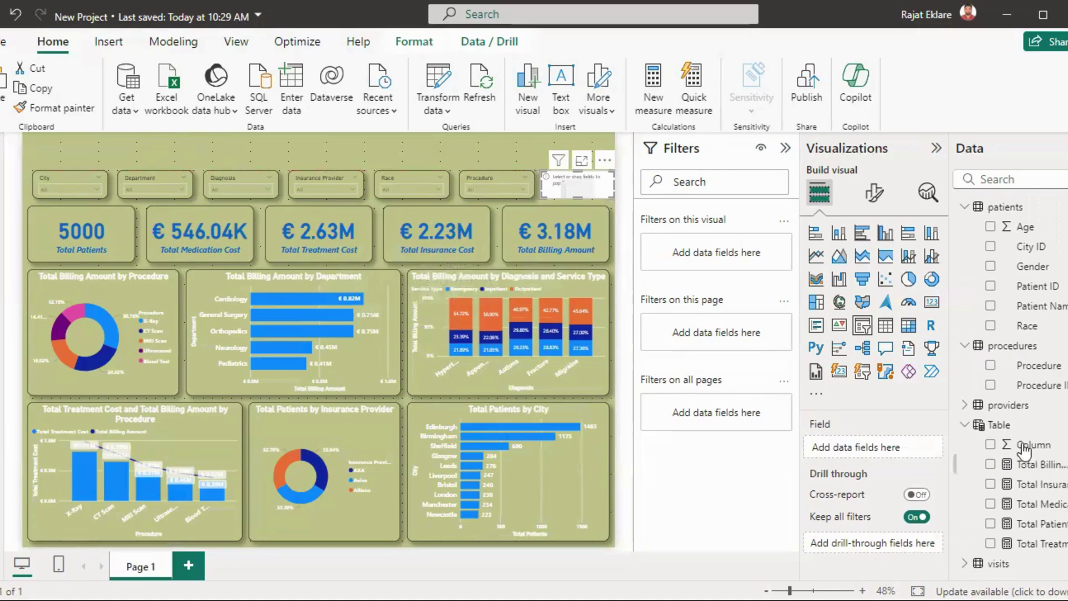
left_click_drag(1026, 275, 881, 447)
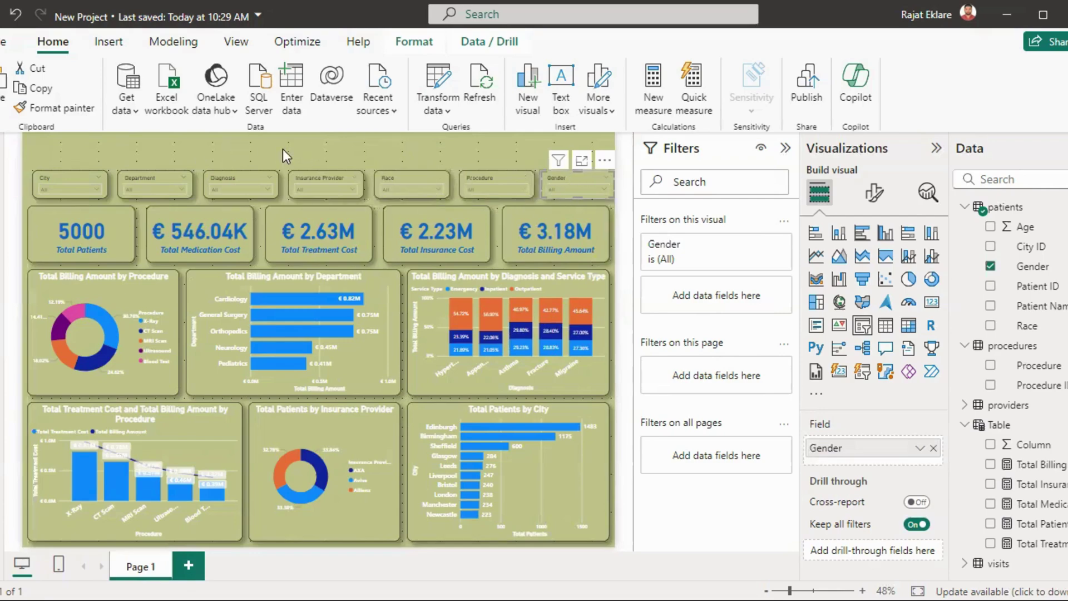
Step: Distribute all seven slicers, from City to Gender, evenly in the horizontal direction
left_click(72, 178)
left_click(138, 177, "ctrl")
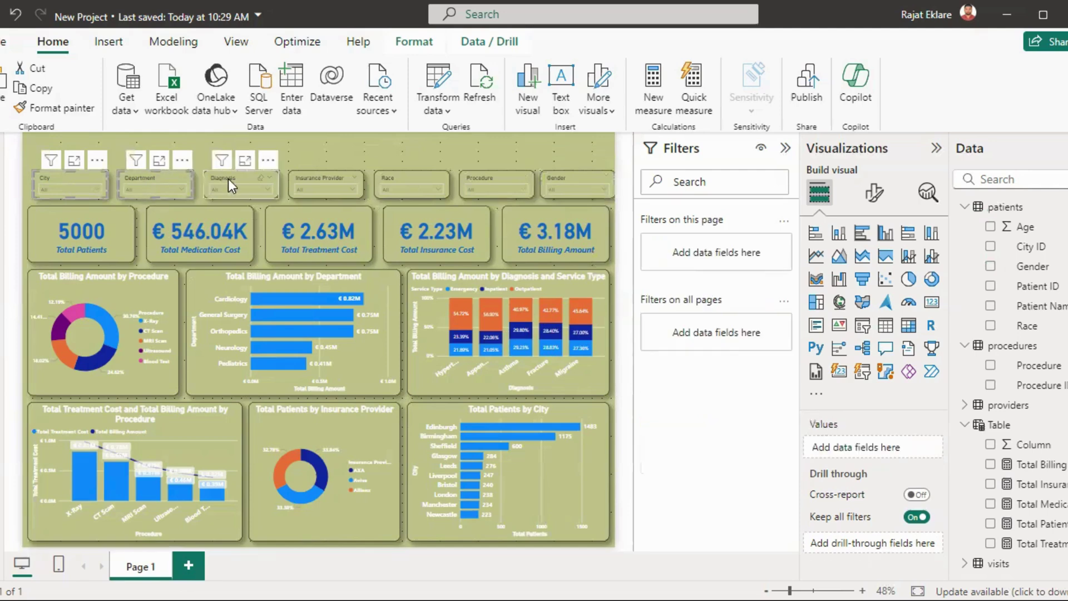
left_click(238, 177, "ctrl")
left_click(313, 175, "ctrl")
left_click(389, 175, "ctrl")
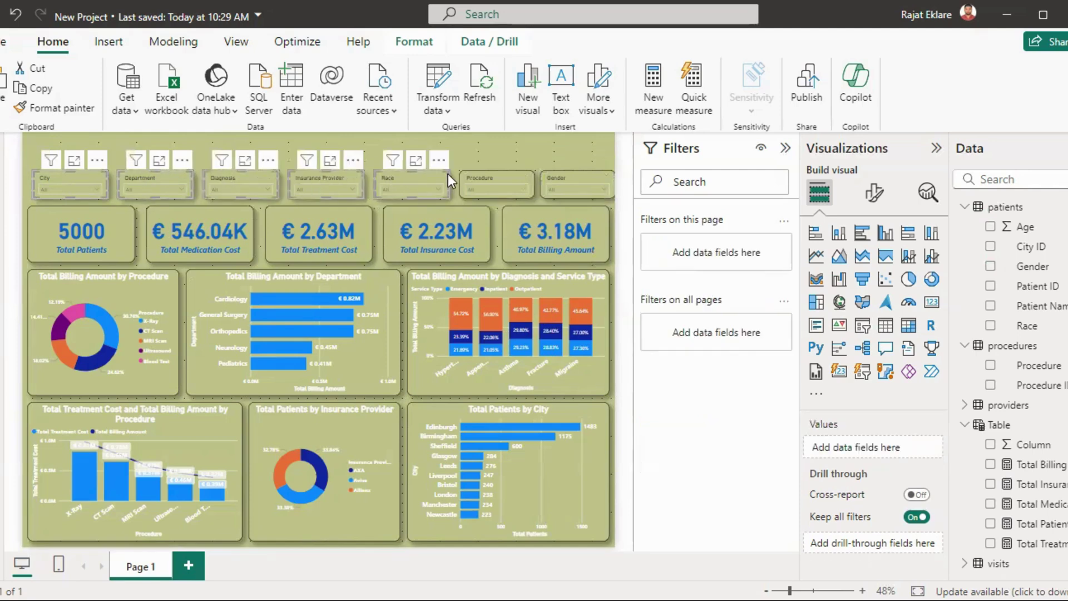
left_click(471, 172, "ctrl")
left_click(562, 178, "ctrl")
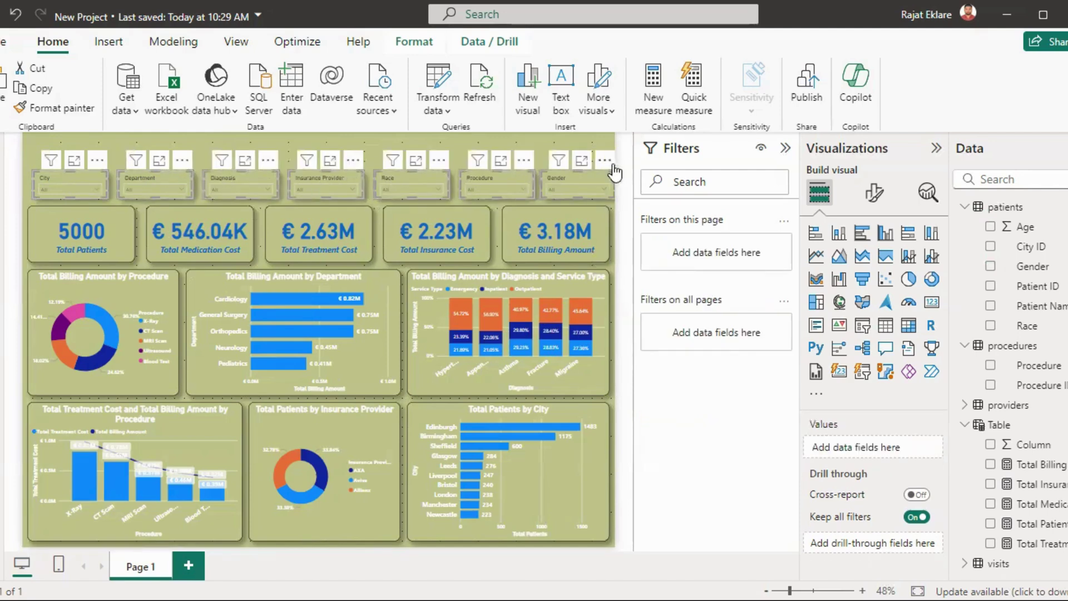
left_click(398, 43)
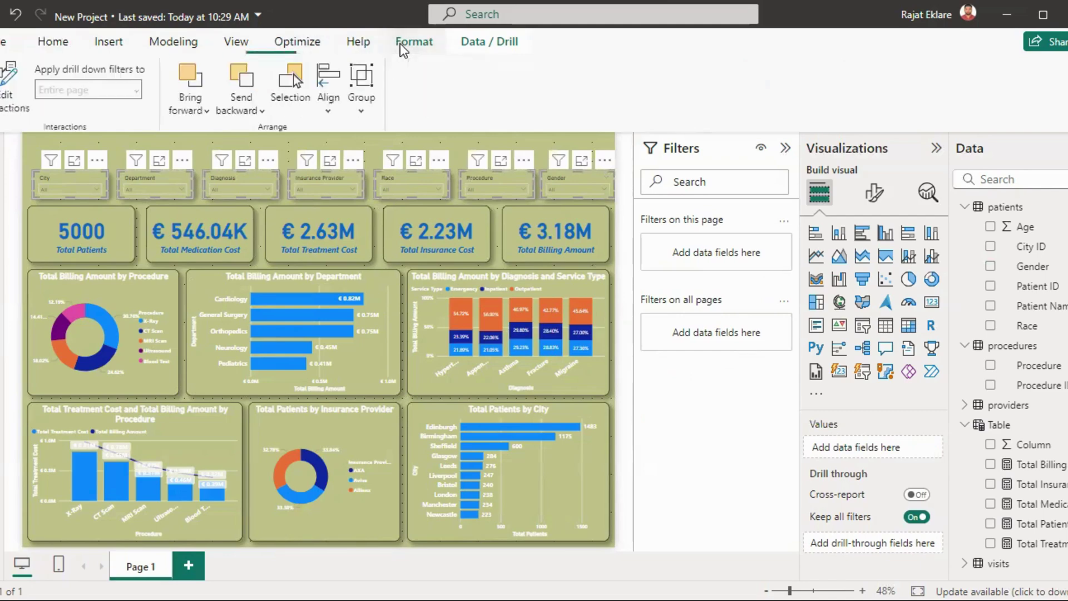
left_click(339, 104)
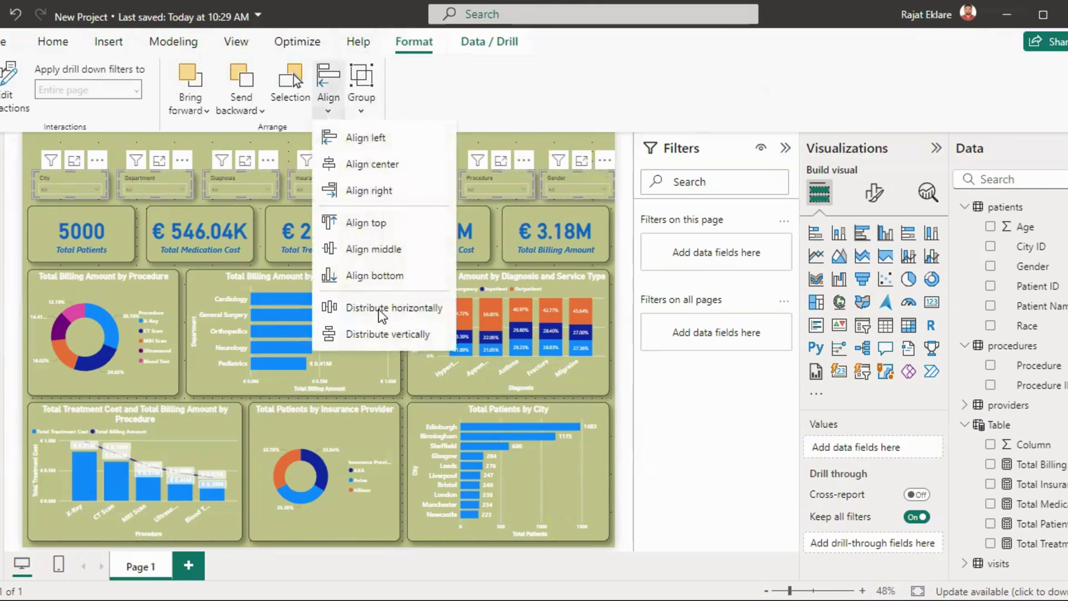
left_click(382, 309)
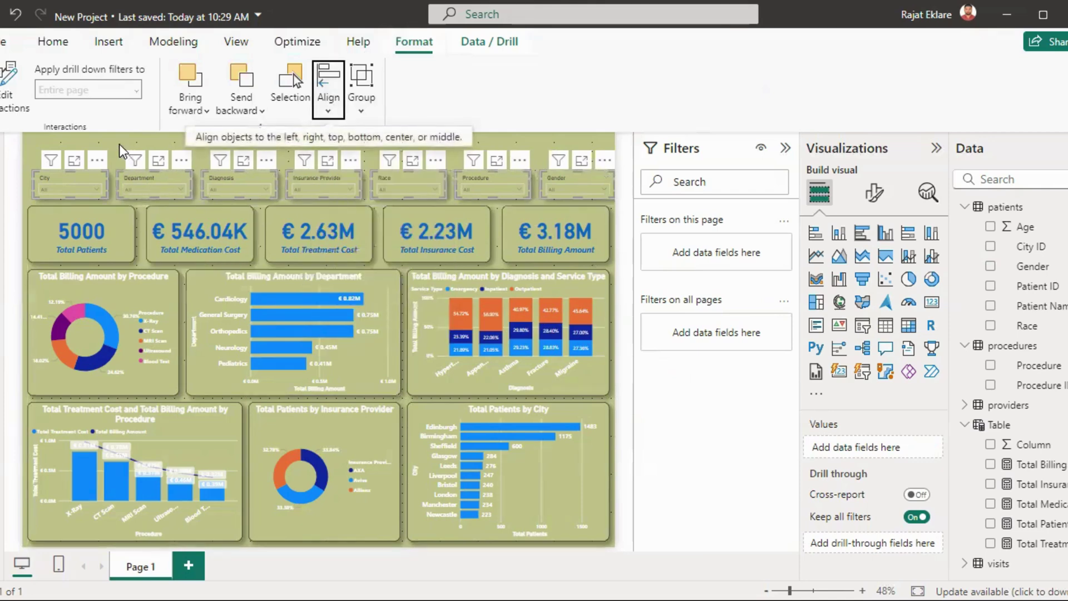
Step: Move the City slicer slightly left so that it starts at the page's left edge
right_click(144, 190)
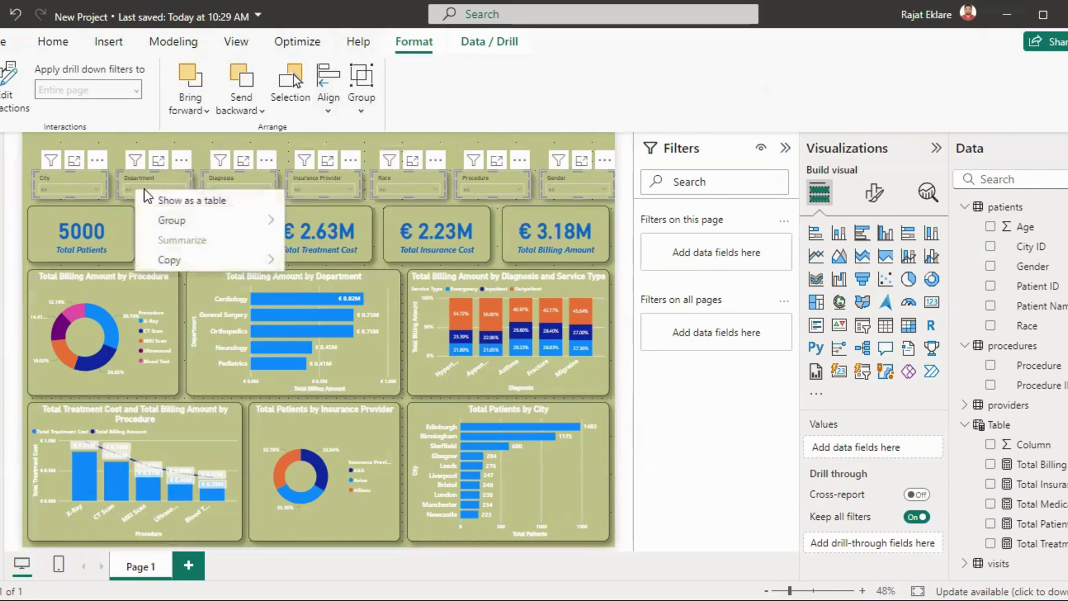
left_click(312, 159)
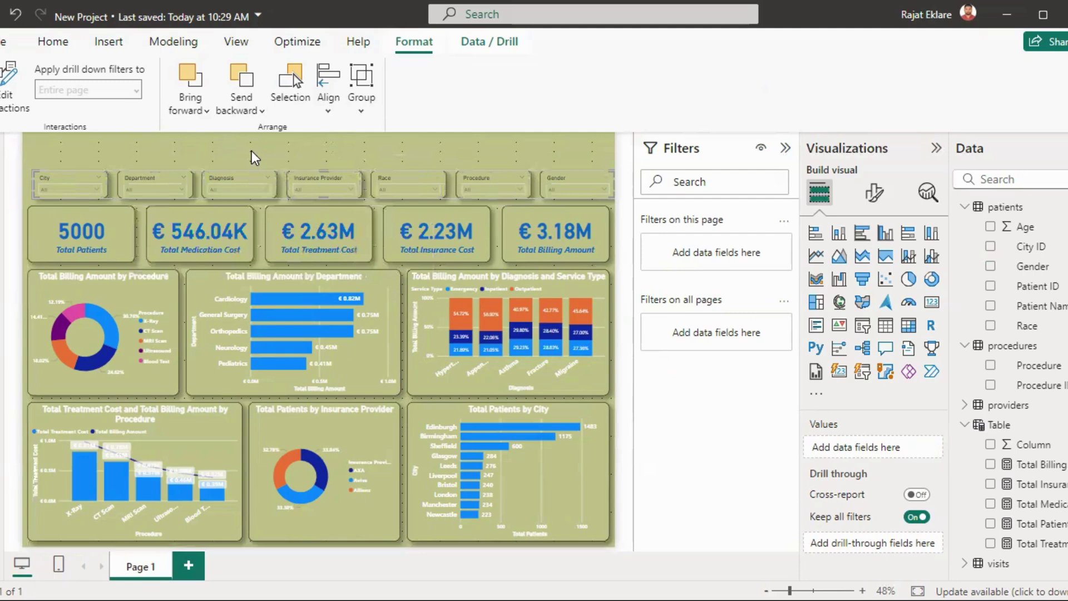
left_click_drag(106, 178, 103, 178)
left_click(101, 179)
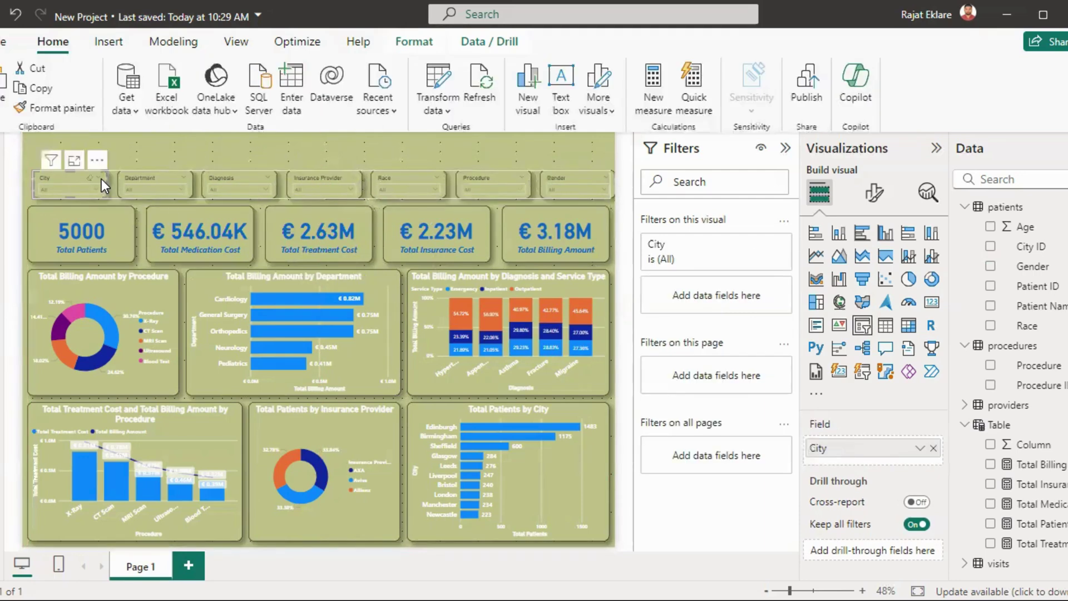
key("Left")
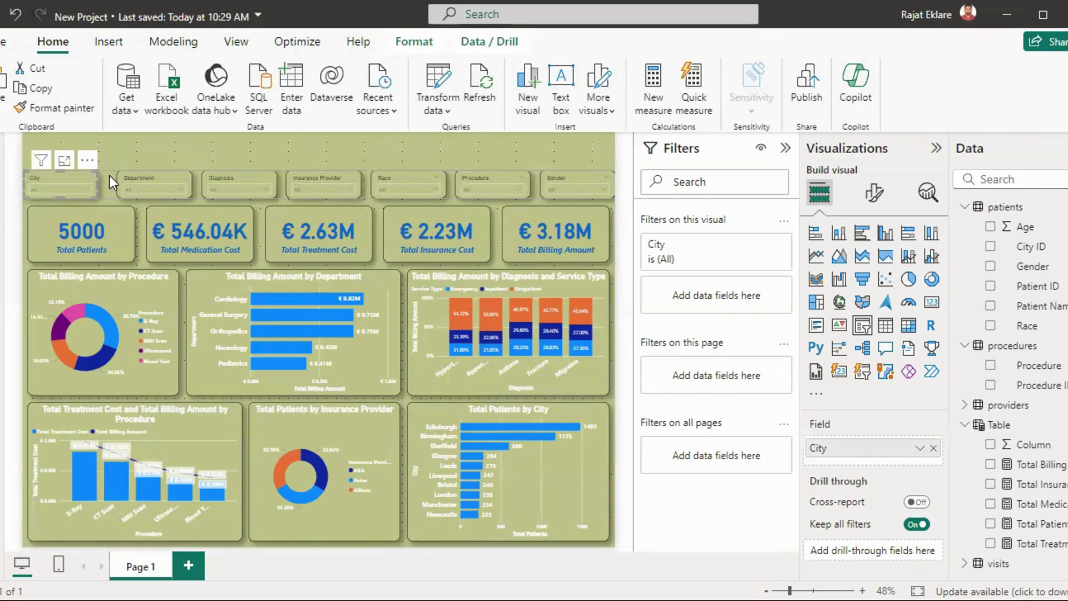
left_click(114, 148)
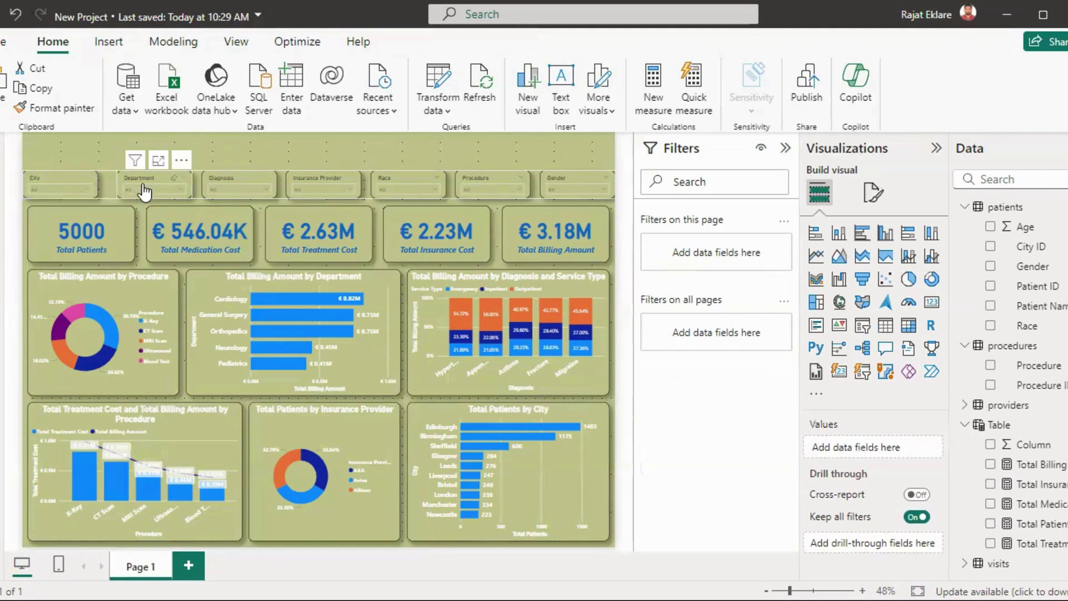
right_click(143, 186)
mouse_move(184, 195)
left_click(320, 213)
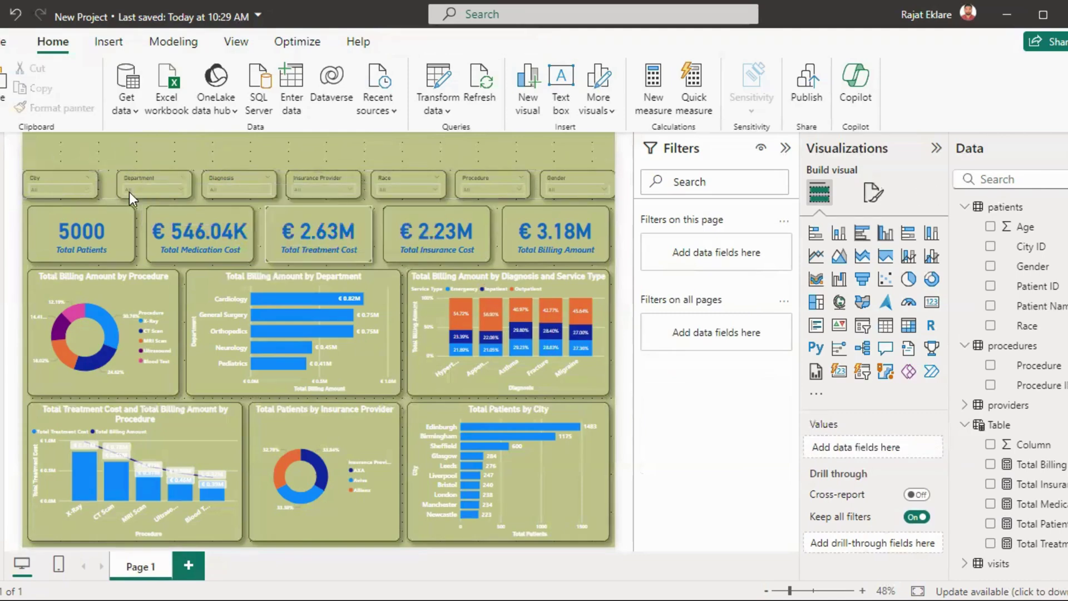
Step: Redistribute all seven slicers, from City to Gender, evenly in the horizontal direction
left_click(66, 175)
left_click(138, 178, "ctrl")
left_click(216, 179, "ctrl")
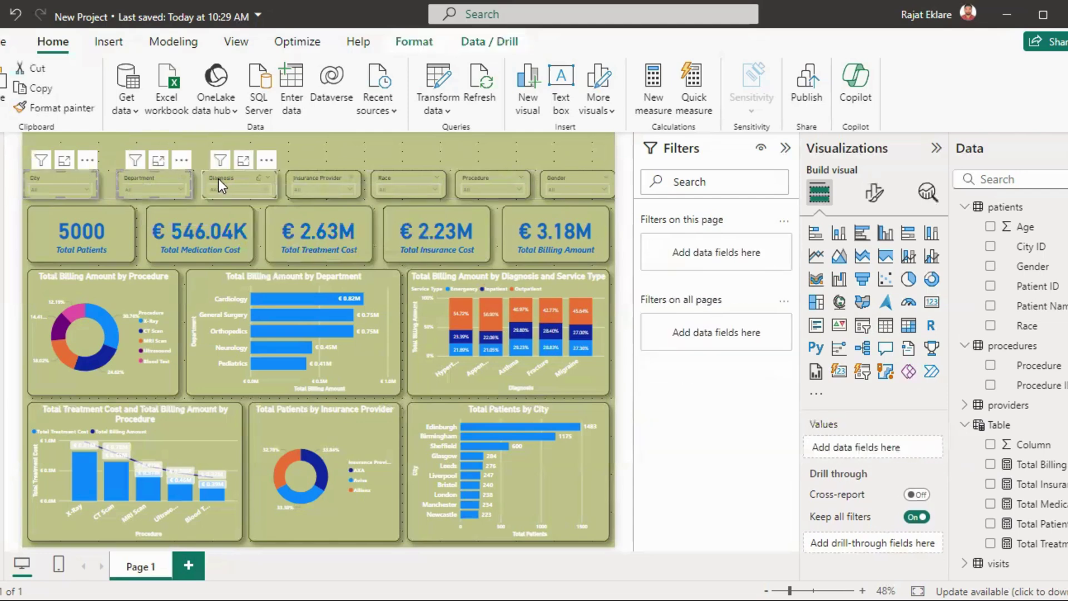
left_click(298, 178, "ctrl")
left_click(385, 177, "ctrl")
left_click(466, 176, "ctrl")
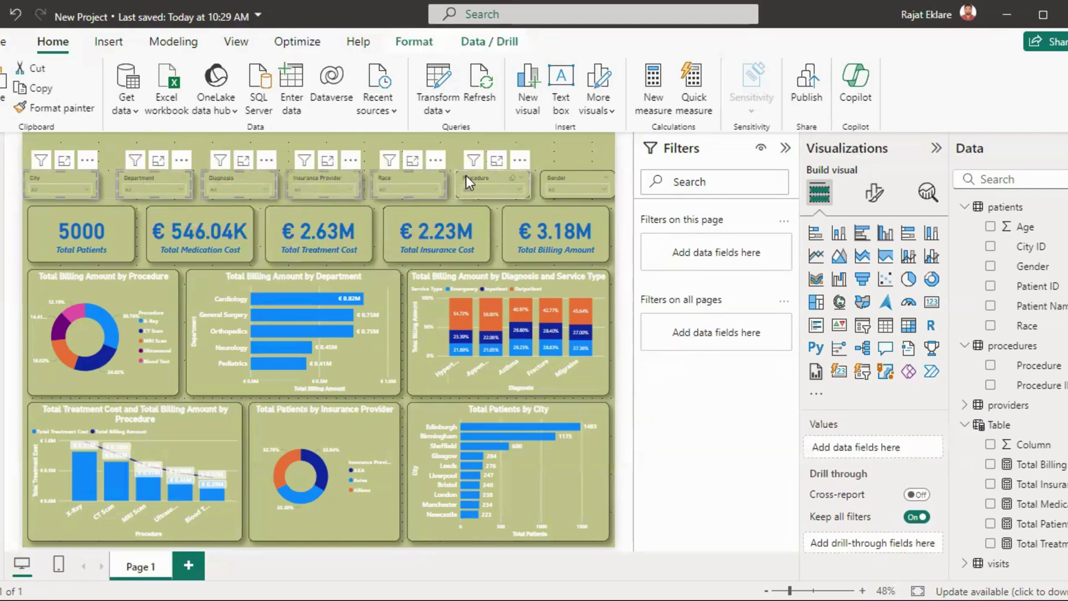
left_click(550, 178, "ctrl")
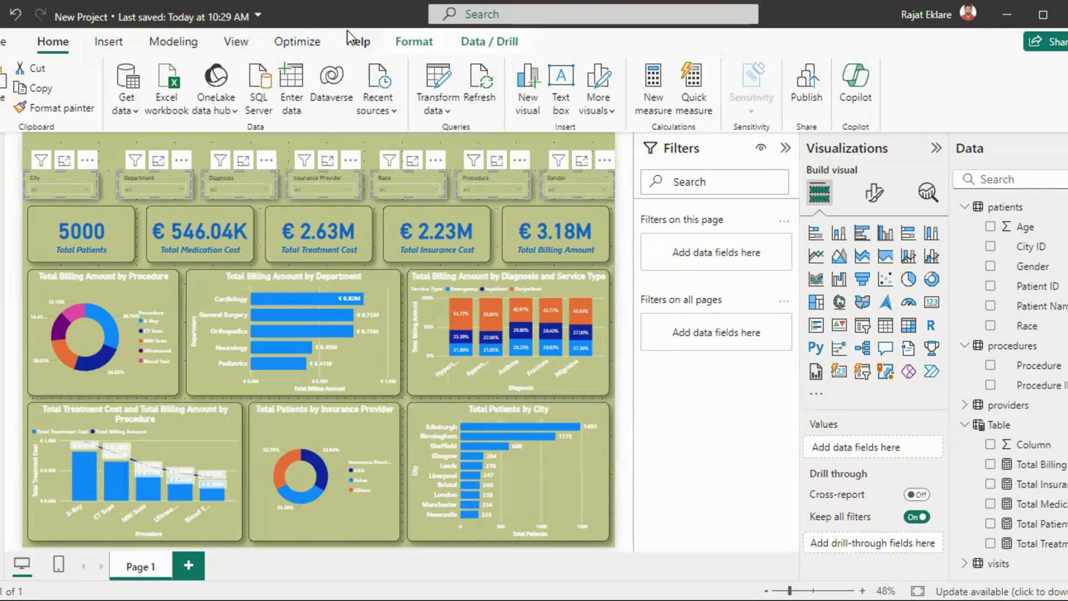
left_click(415, 41)
left_click(329, 89)
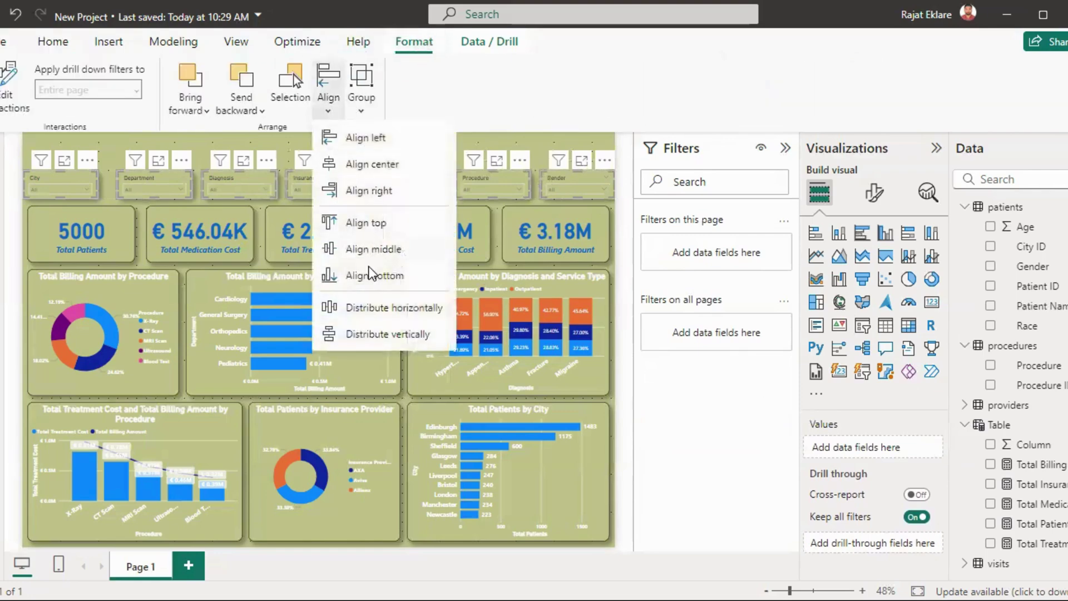
left_click(370, 307)
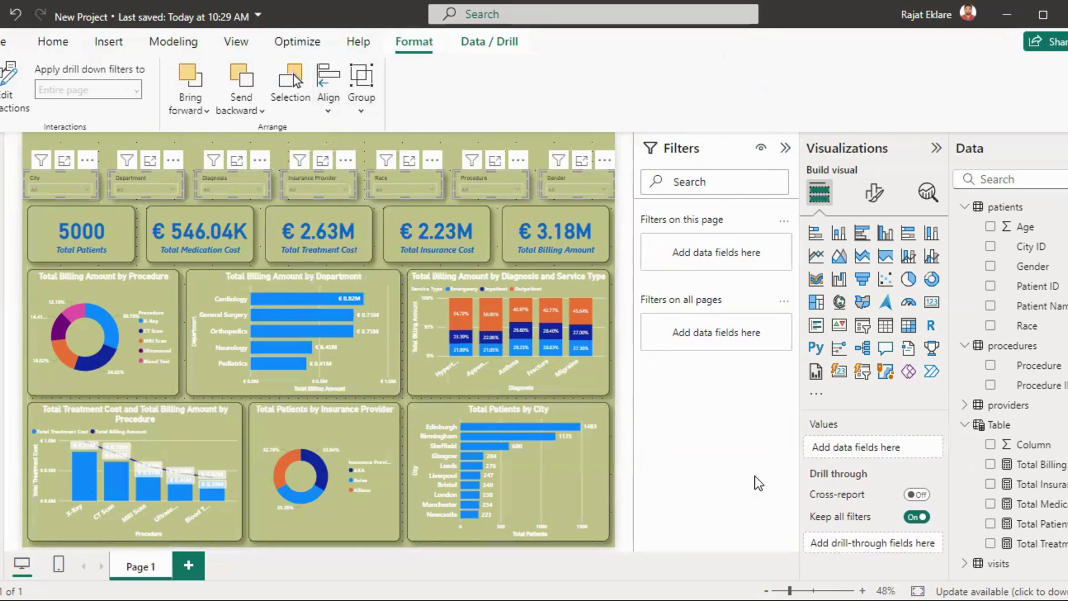
Step: Insert a text box with the heading "HEALTH CARE ANALYSIS || LIVE DASHBOARD"
left_click(278, 144)
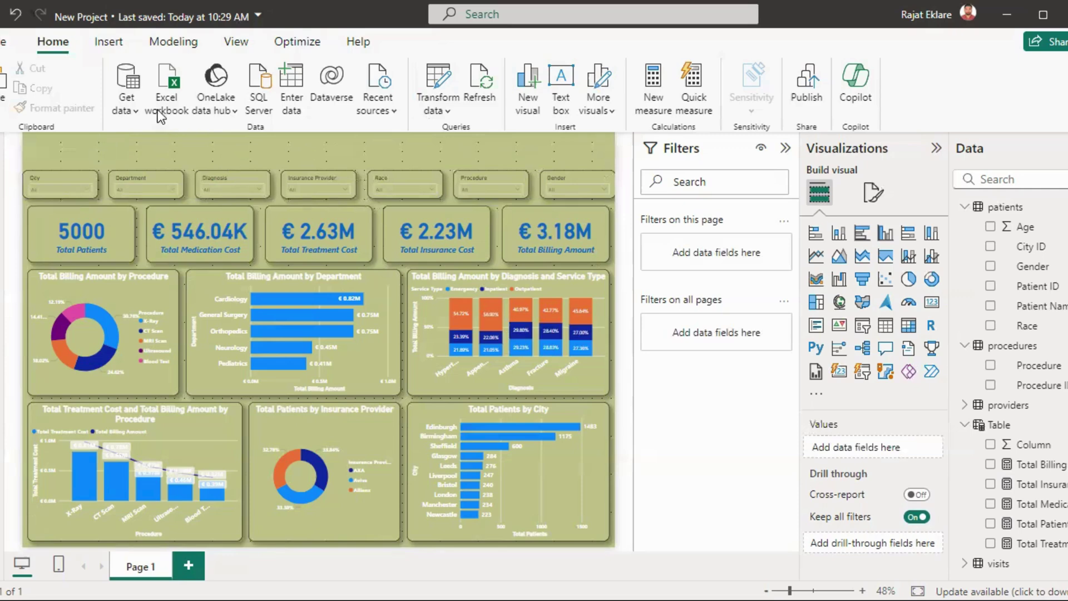
left_click(560, 109)
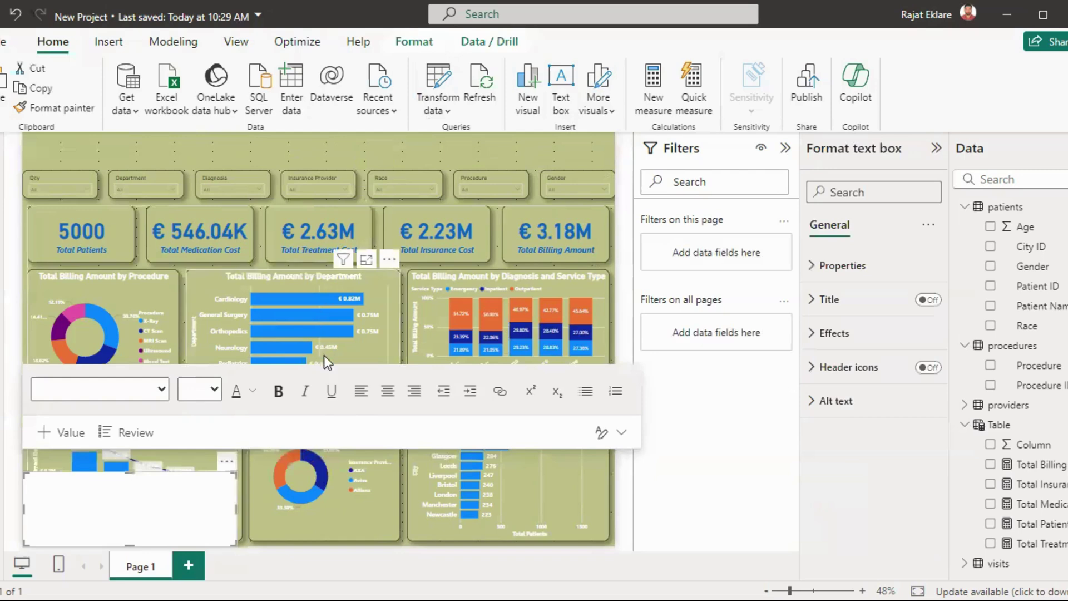
left_click(180, 488)
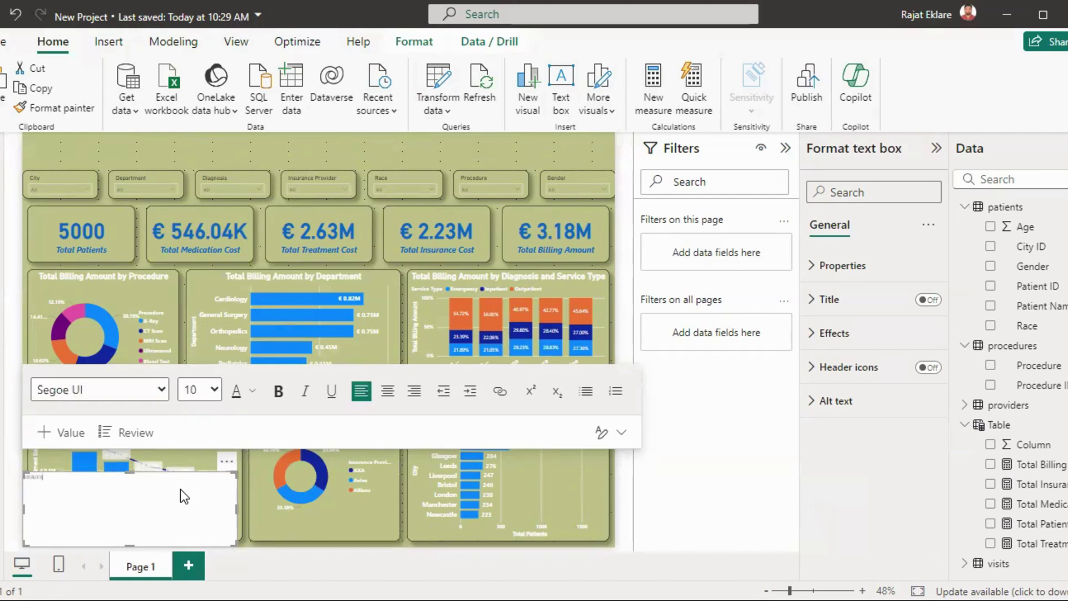
type("HEALTH CARE ANALYTICS || LIVE DASHBOARD")
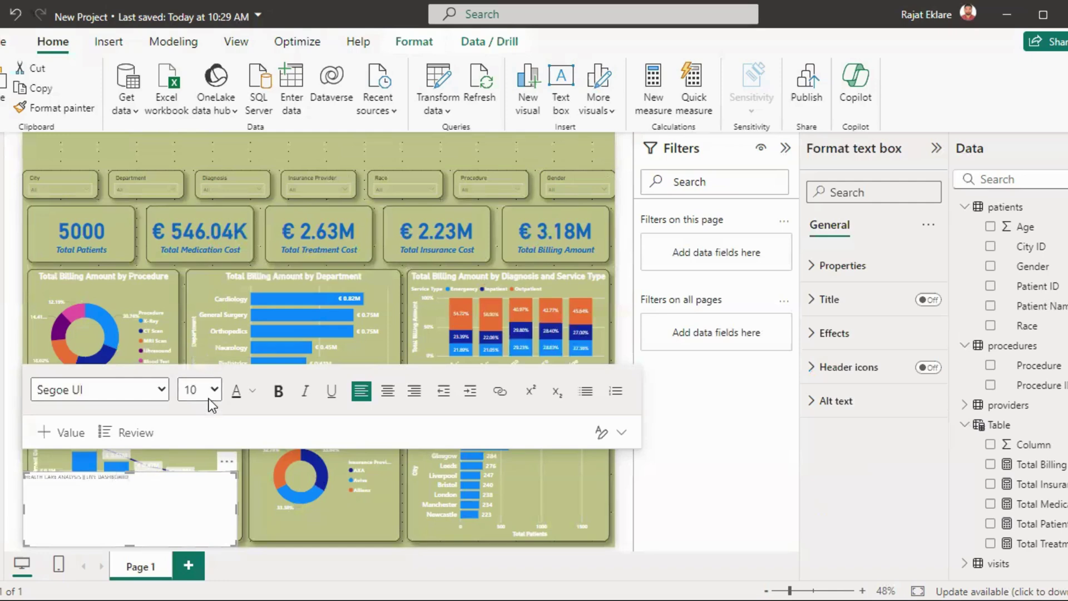
Step: Format the whole heading text as bold and white with font size 40
key("ctrl+a")
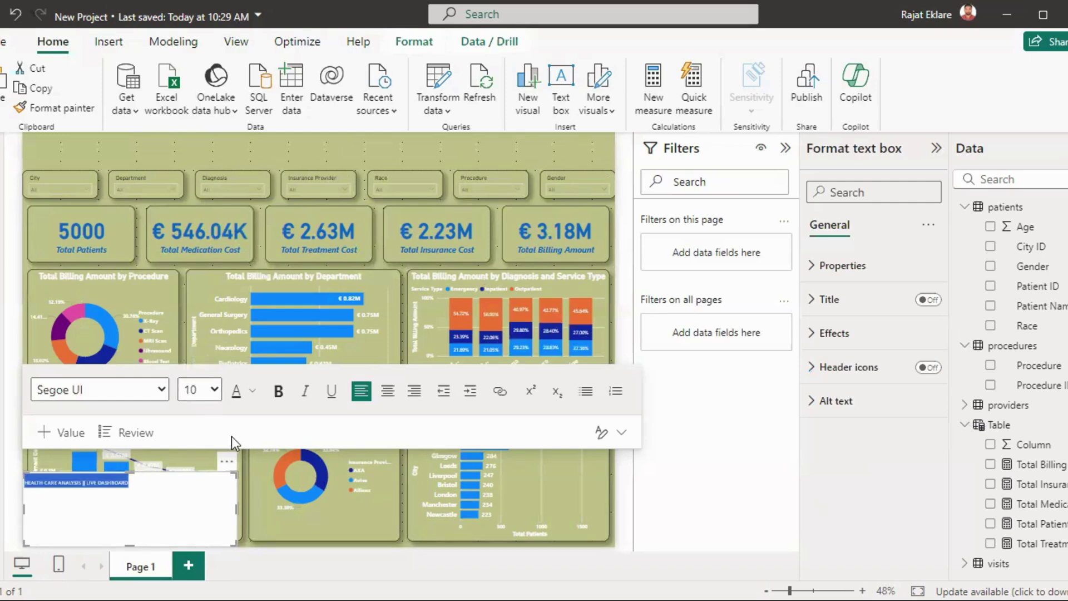
left_click(278, 391)
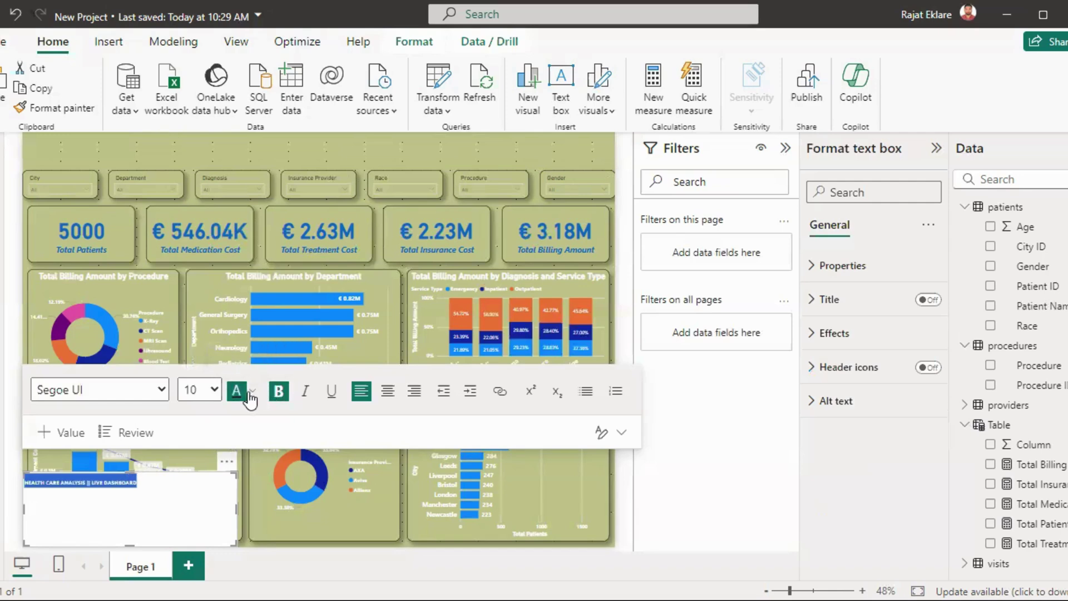
left_click(253, 392)
left_click(270, 321)
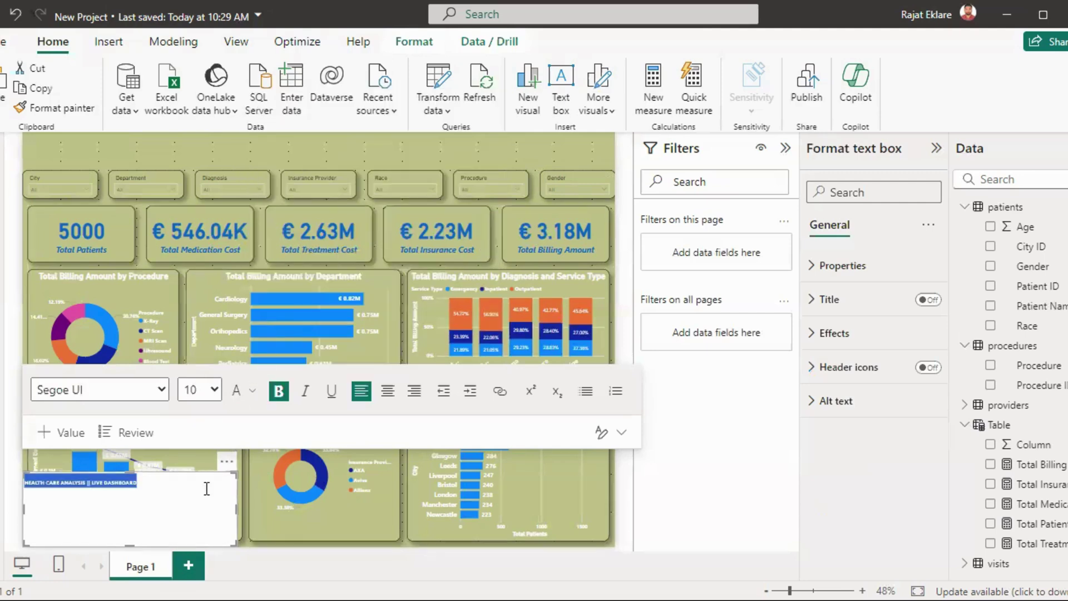
left_click(215, 390)
left_click(200, 319)
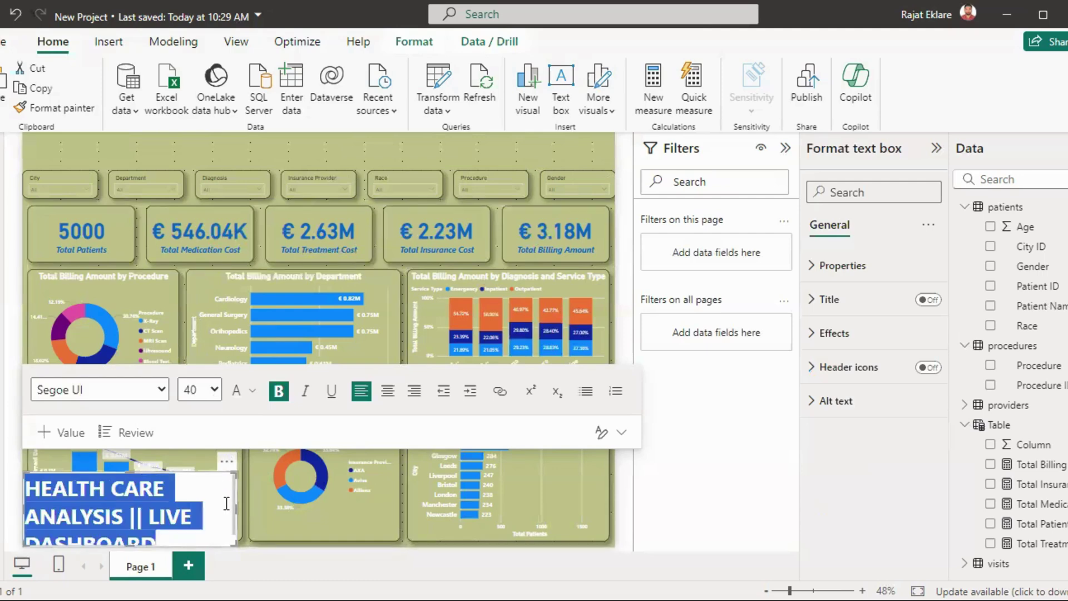
Step: Resize the heading text box to the full page width and one line high, with its text centred
left_click_drag(235, 509, 612, 508)
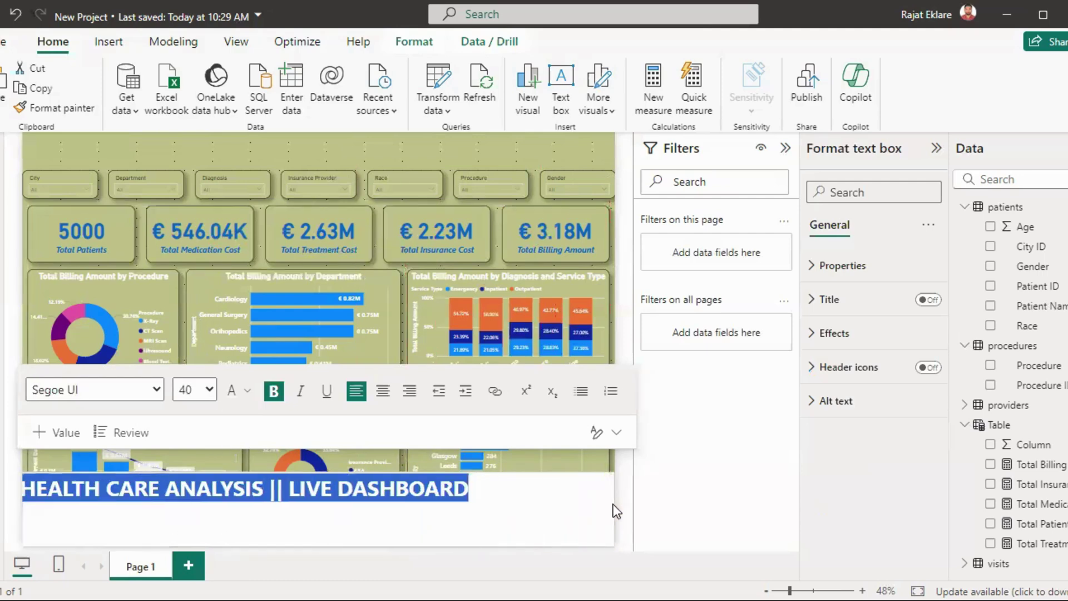
left_click(382, 391)
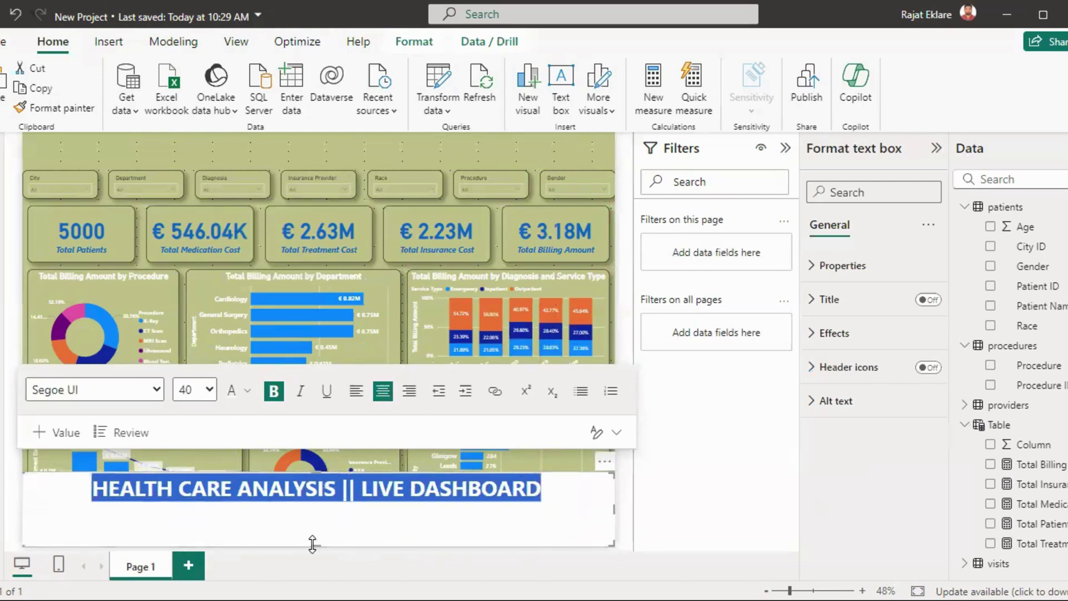
left_click_drag(314, 545, 320, 505)
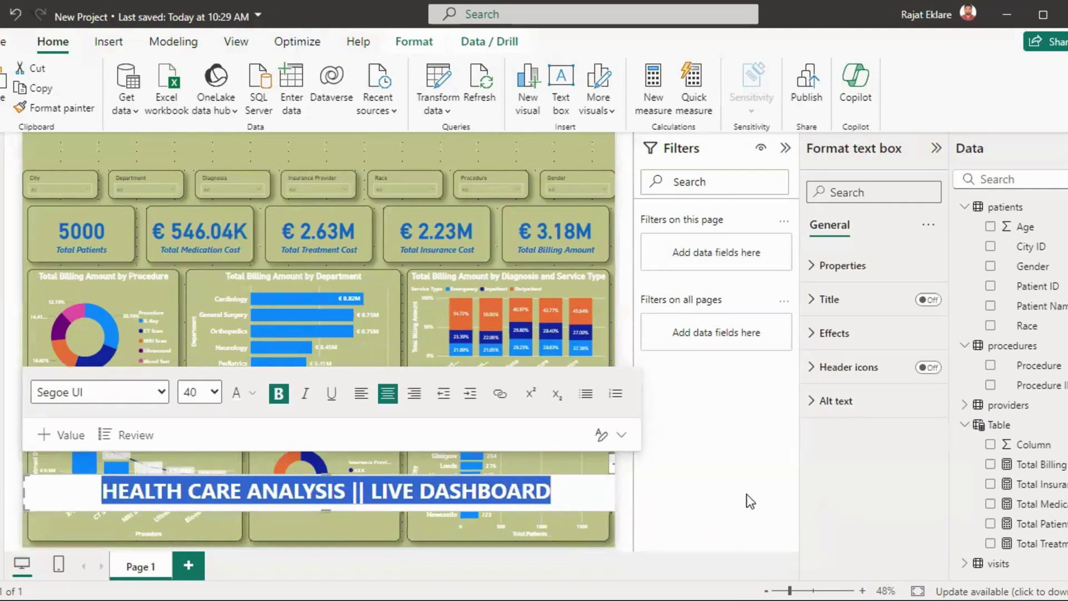
Step: Change the heading's text colour to near-black so it contrasts with the white text box
key("Delete")
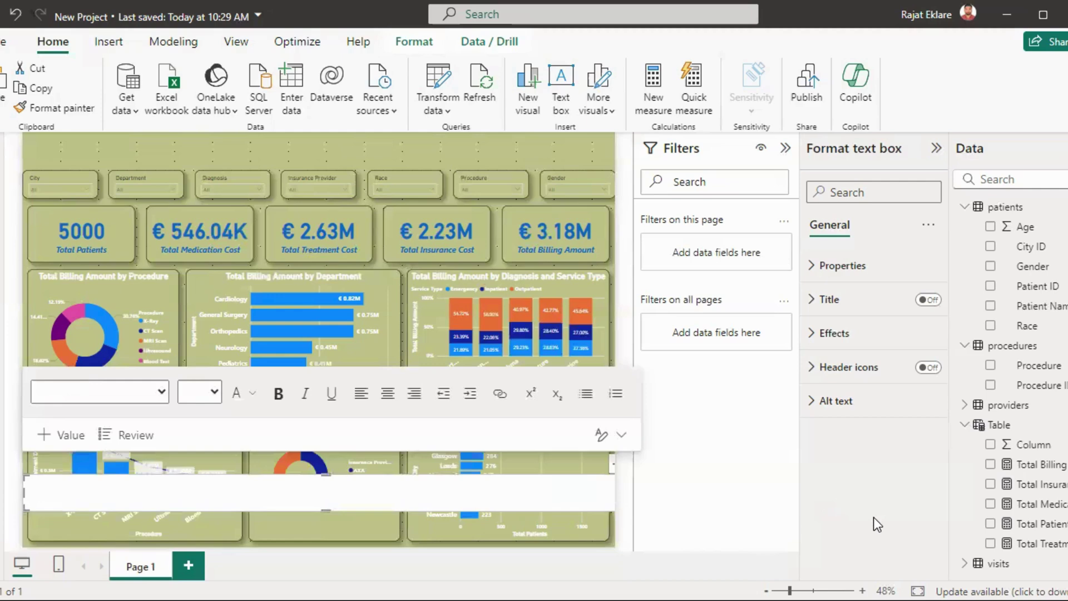
left_click(515, 490)
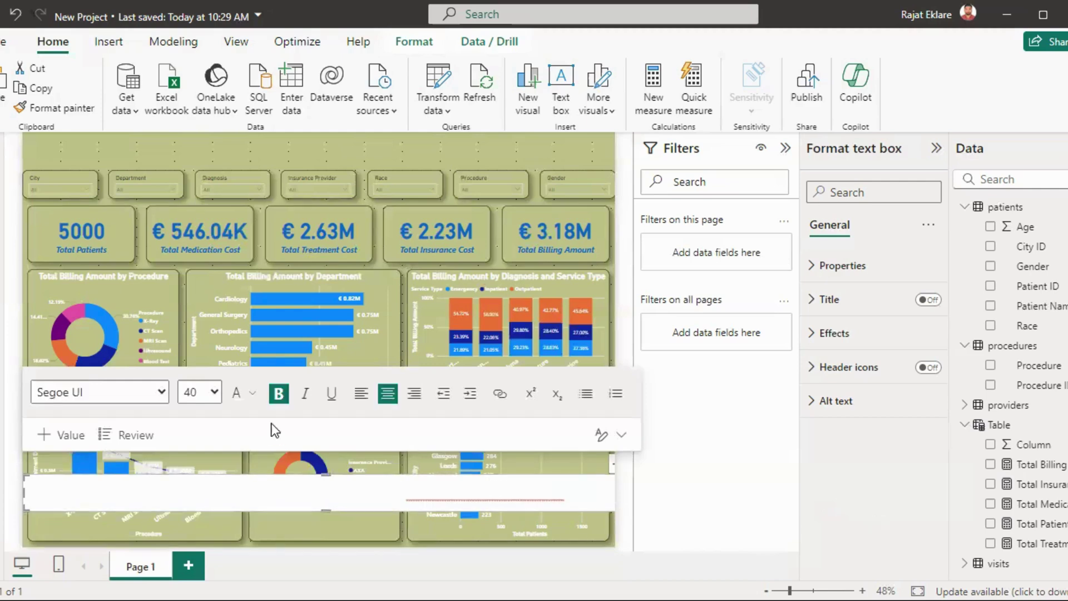
left_click(252, 393)
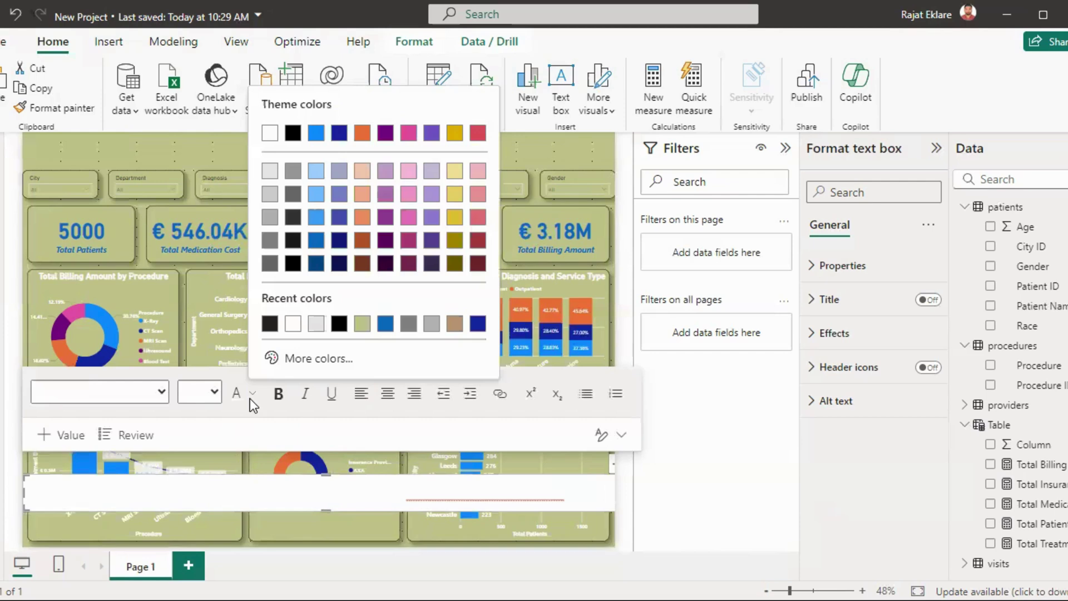
left_click(270, 323)
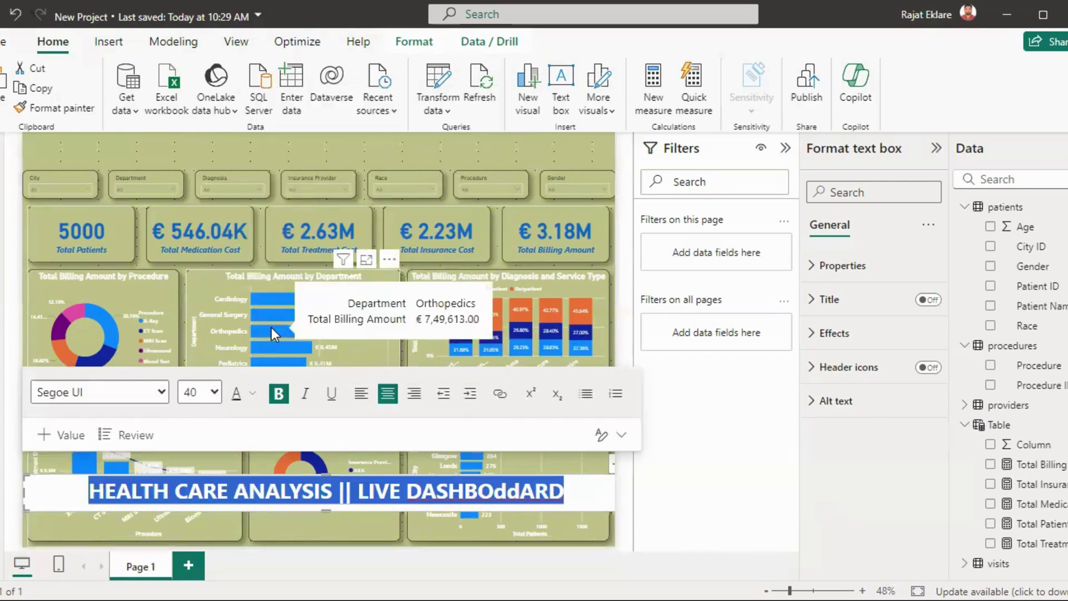
key("BackSpace")
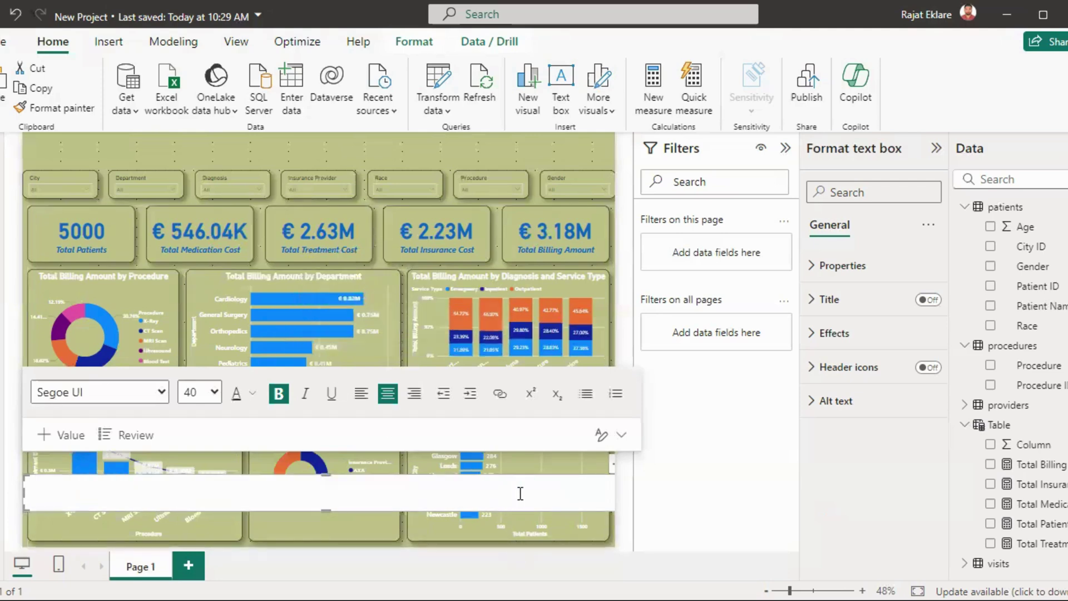
key("ctrl+z")
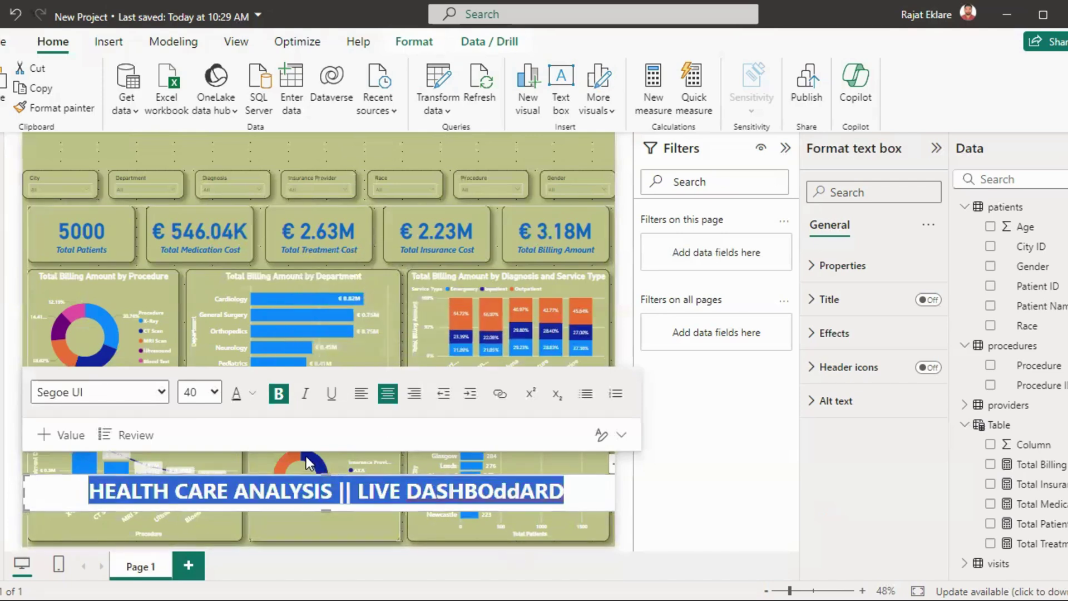
left_click(254, 399)
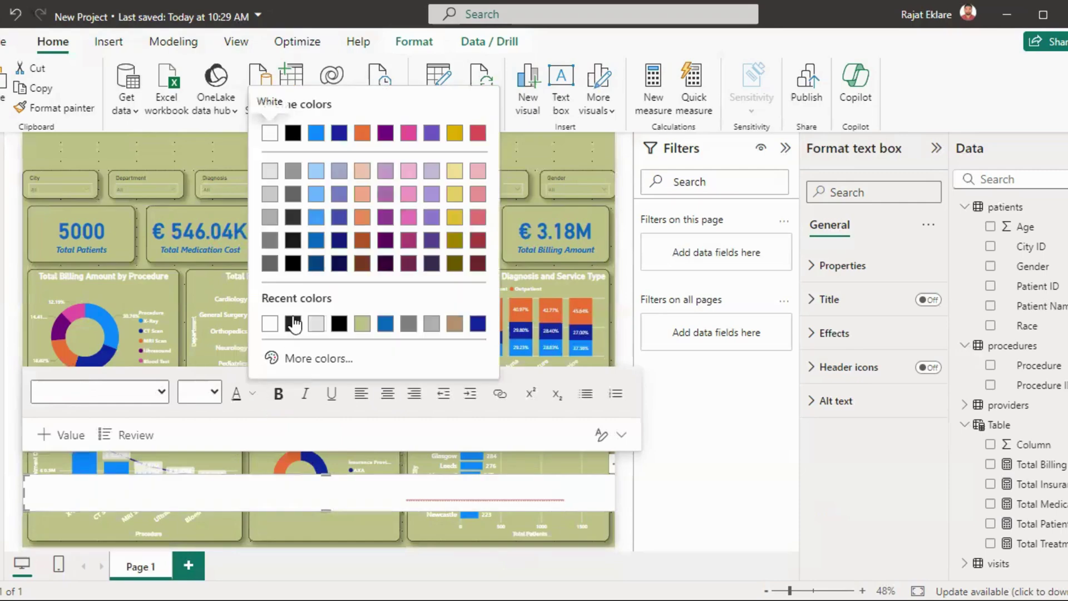
left_click(269, 132)
Step: Remove the stray "dd" from the word DASHBOARD in the heading
left_click(520, 495)
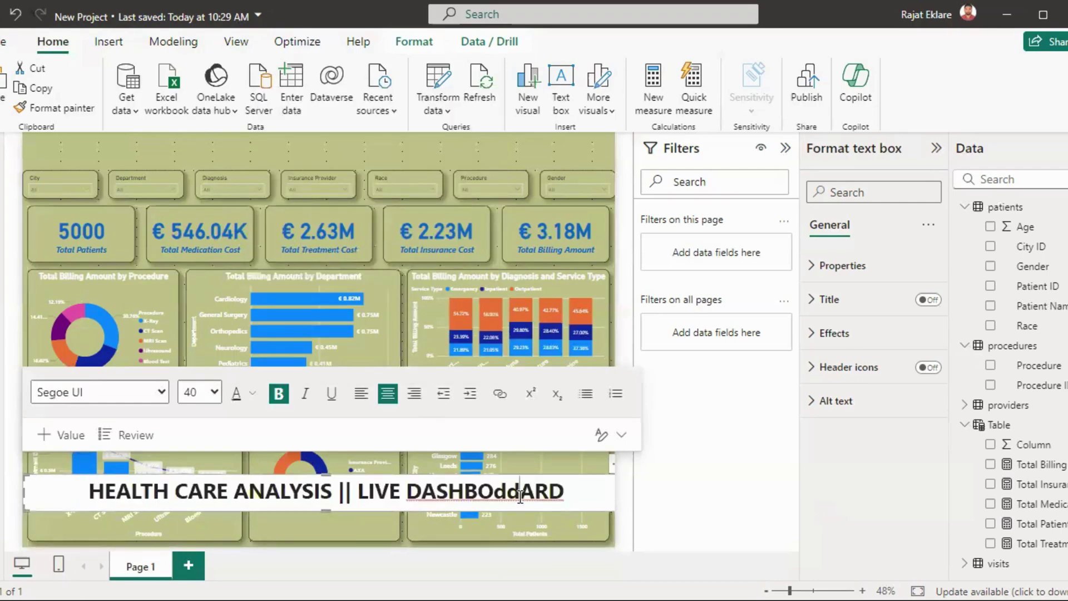
key("BackSpace")
key("BackSpace")
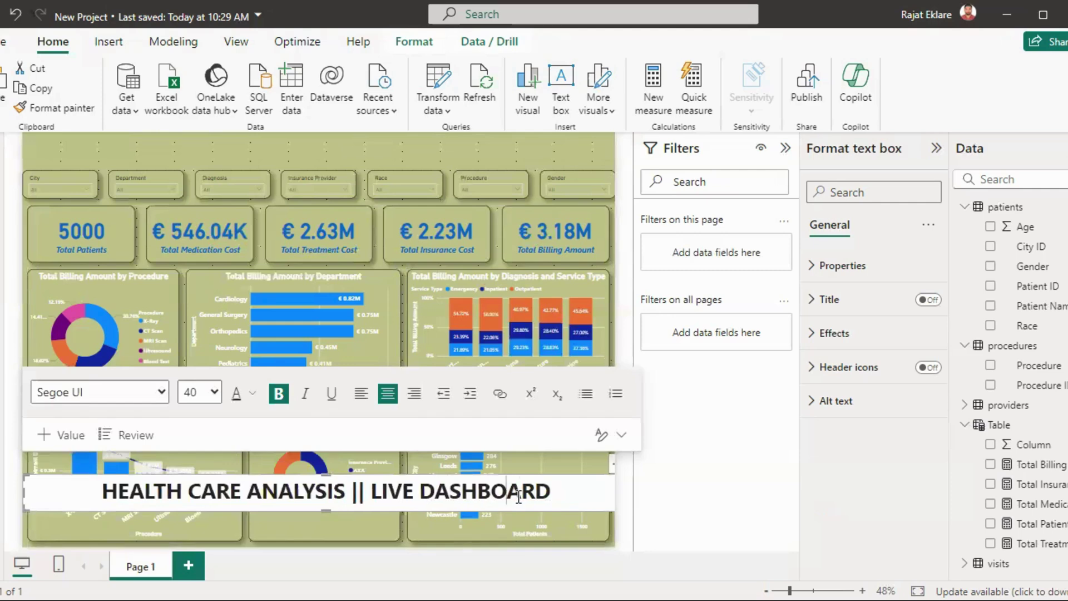
left_click(777, 505)
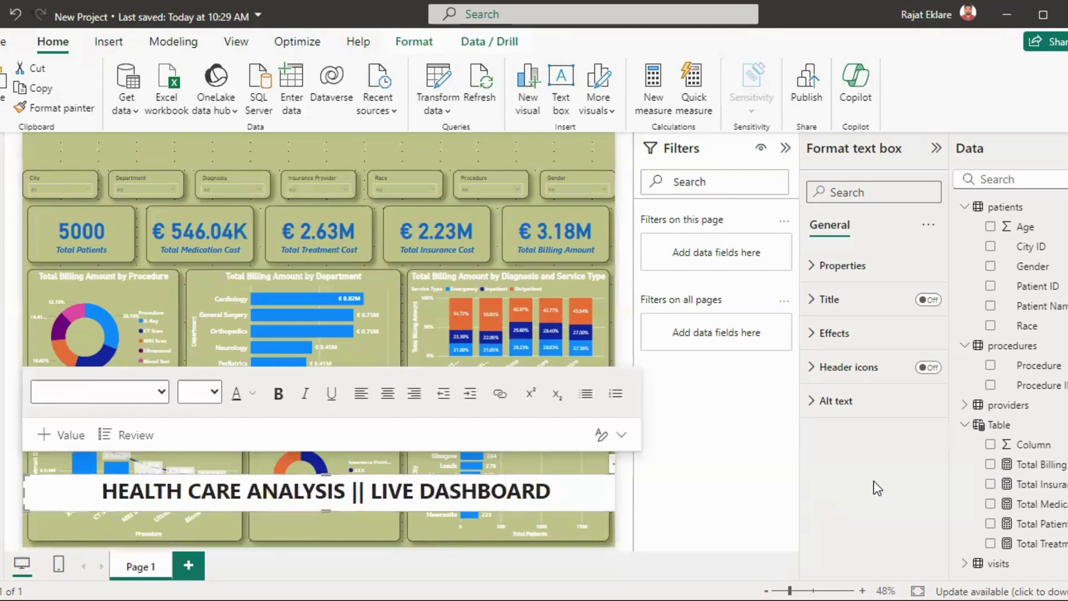
Step: Shift the heading text box slightly left so that its right edge lines up with the page's right edge
left_click(487, 509)
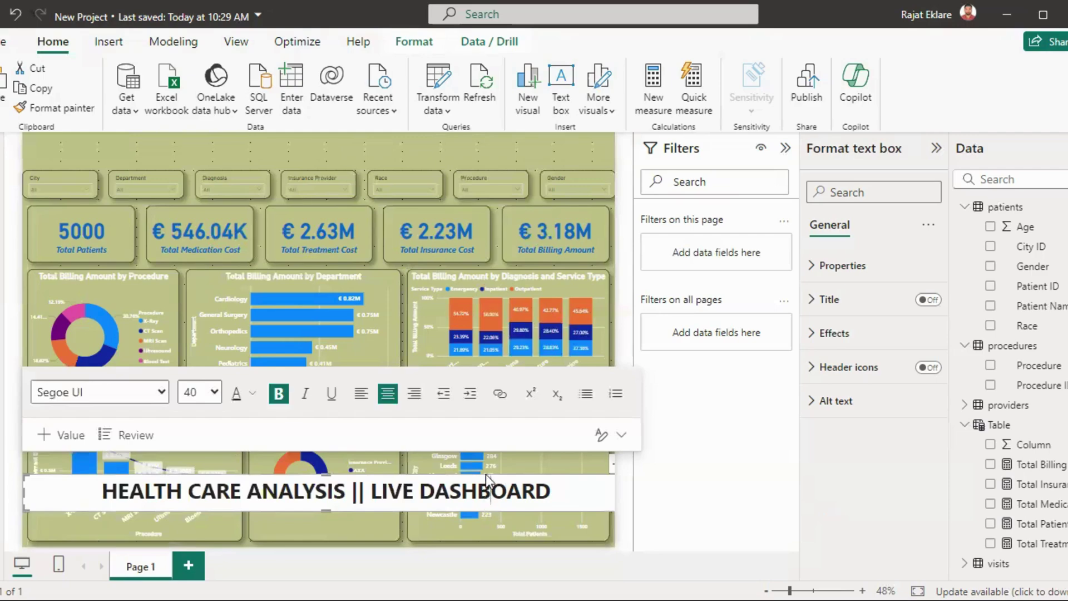
key("shift+Home")
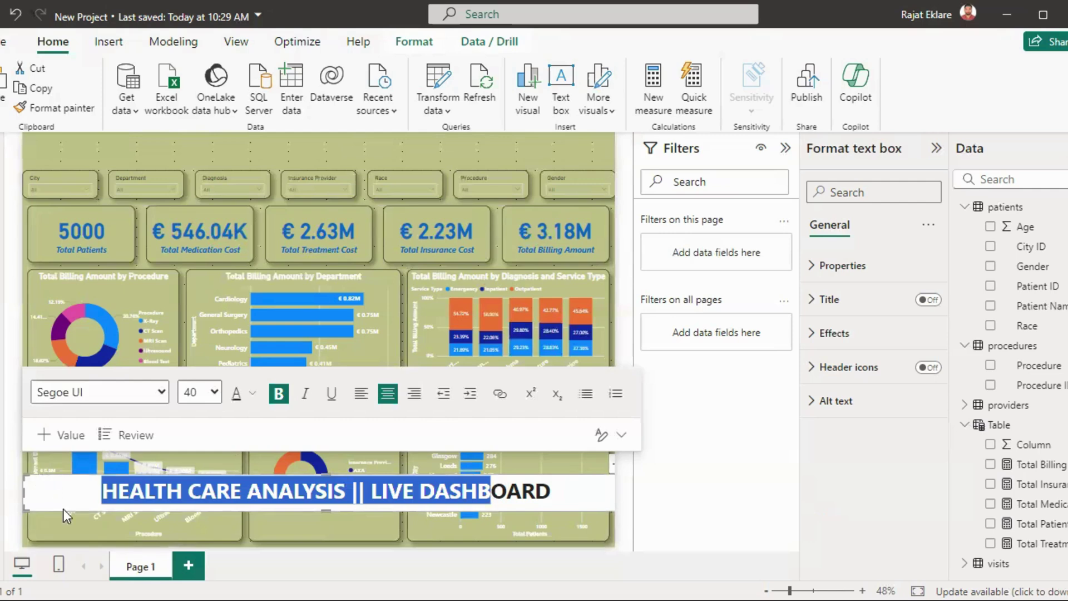
left_click_drag(22, 495, 8, 495)
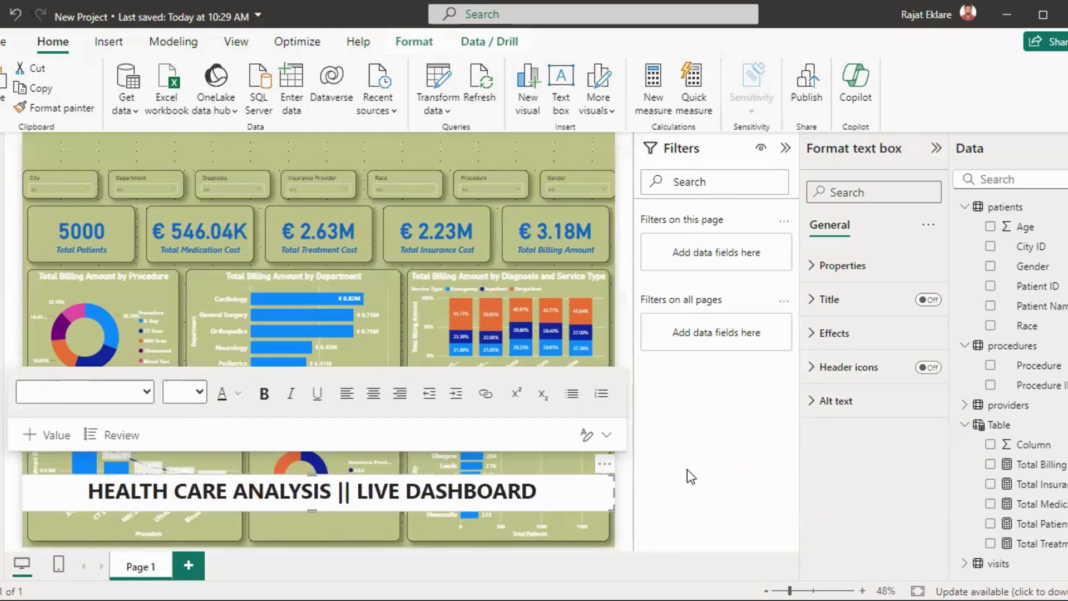
left_click(528, 155)
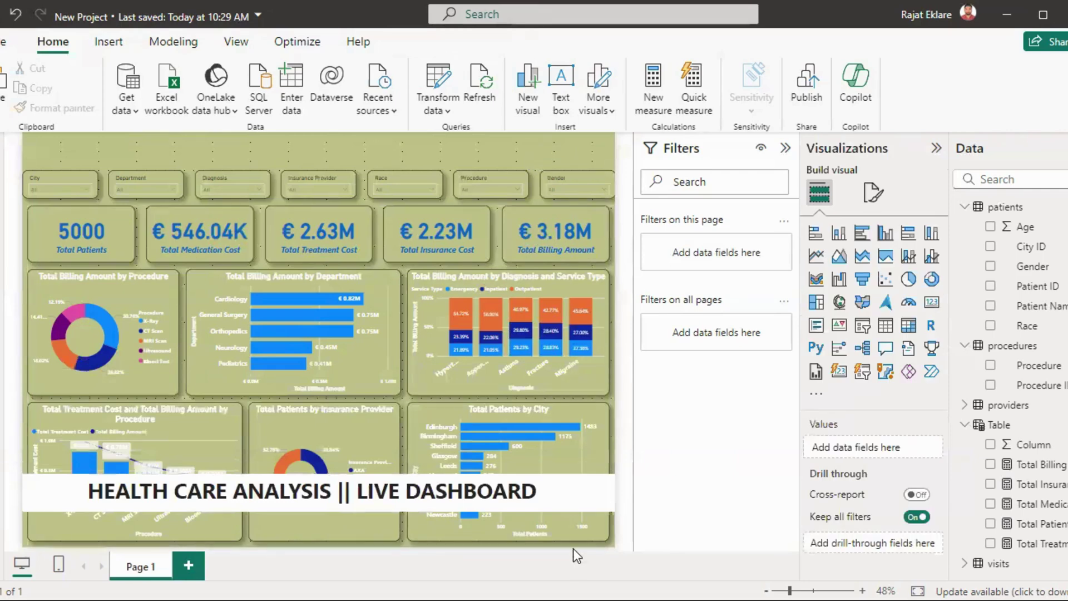
left_click_drag(173, 491, 595, 494)
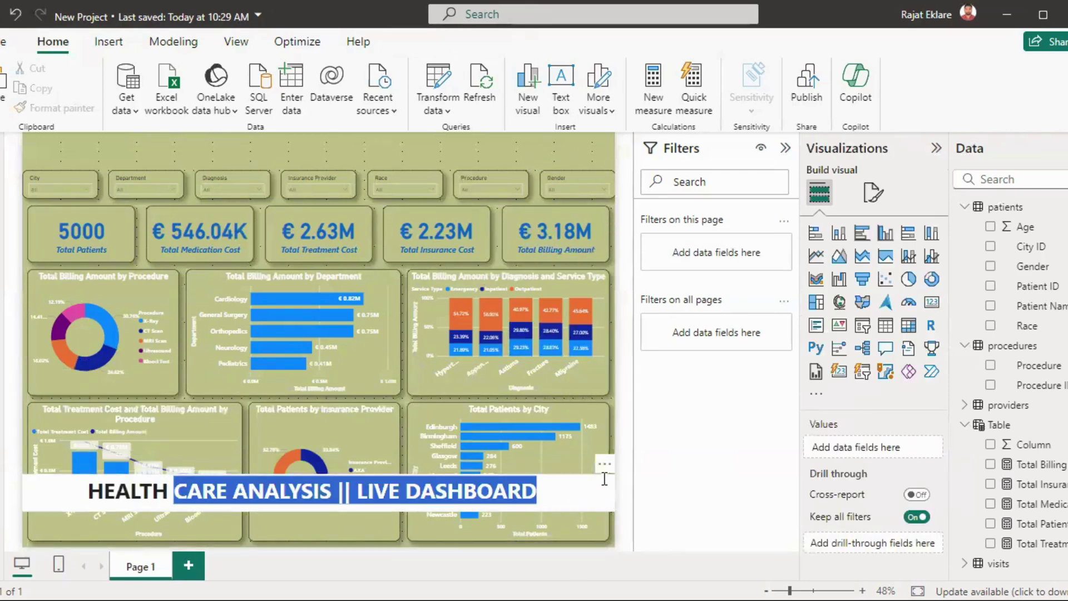
left_click(622, 491)
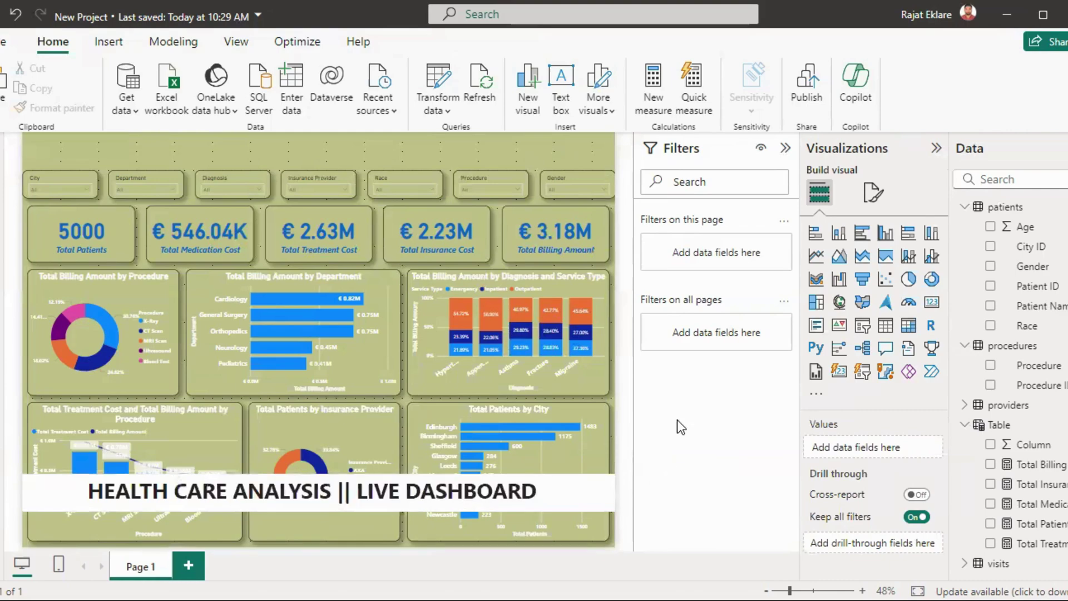
Step: Move the heading text box up into the empty strip above the slicers, aligned with the page's full width
left_click(28, 486)
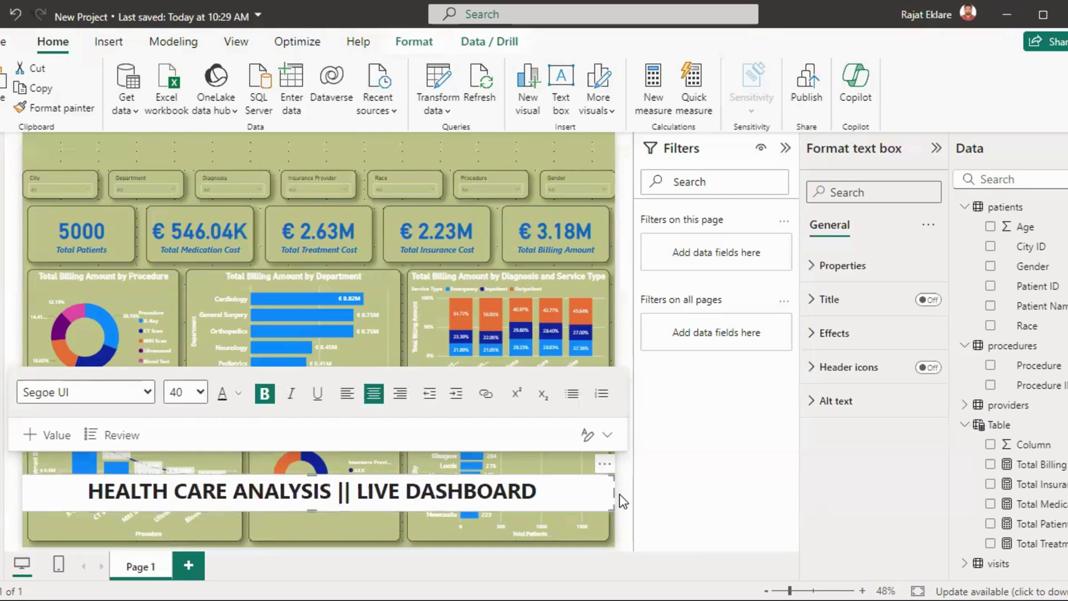
left_click_drag(620, 500, 648, 487)
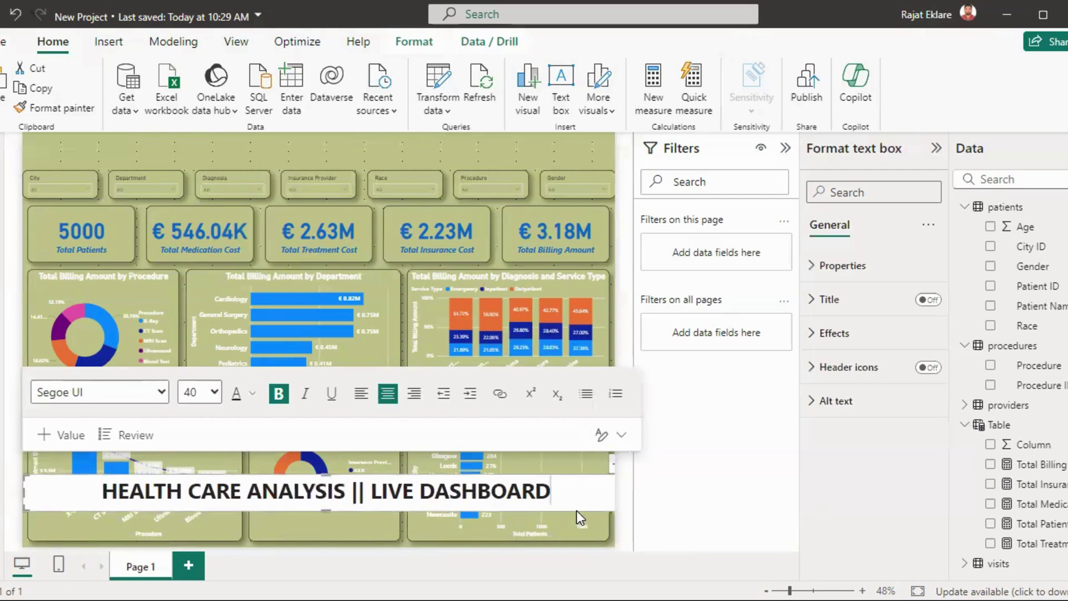
left_click_drag(576, 510, 622, 169)
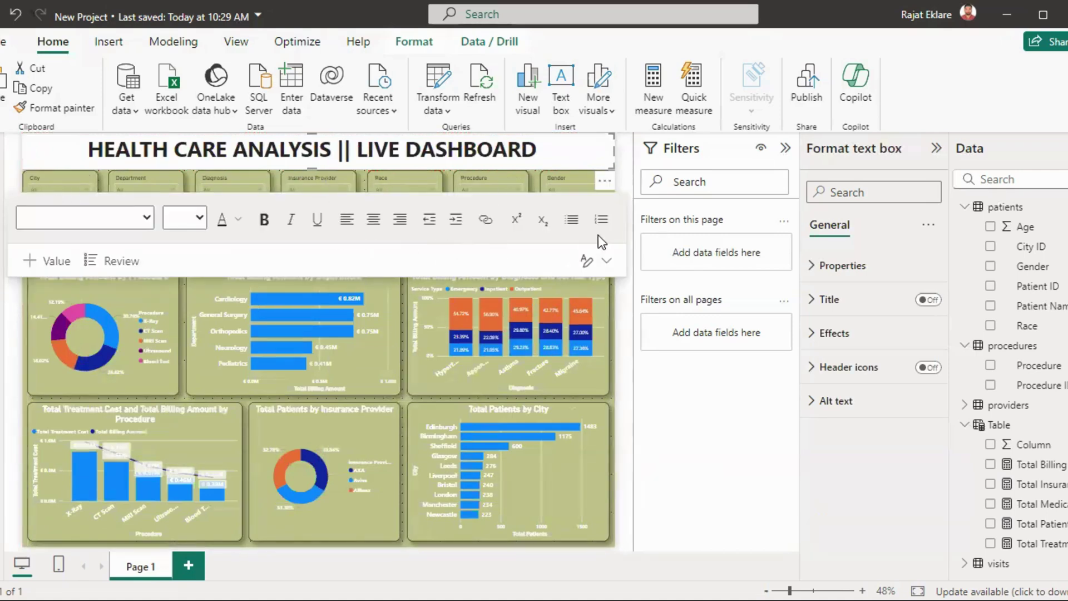
Step: Set the heading text box's background to the recent olive-green colour so it matches the page background
left_click(835, 333)
left_click(847, 416)
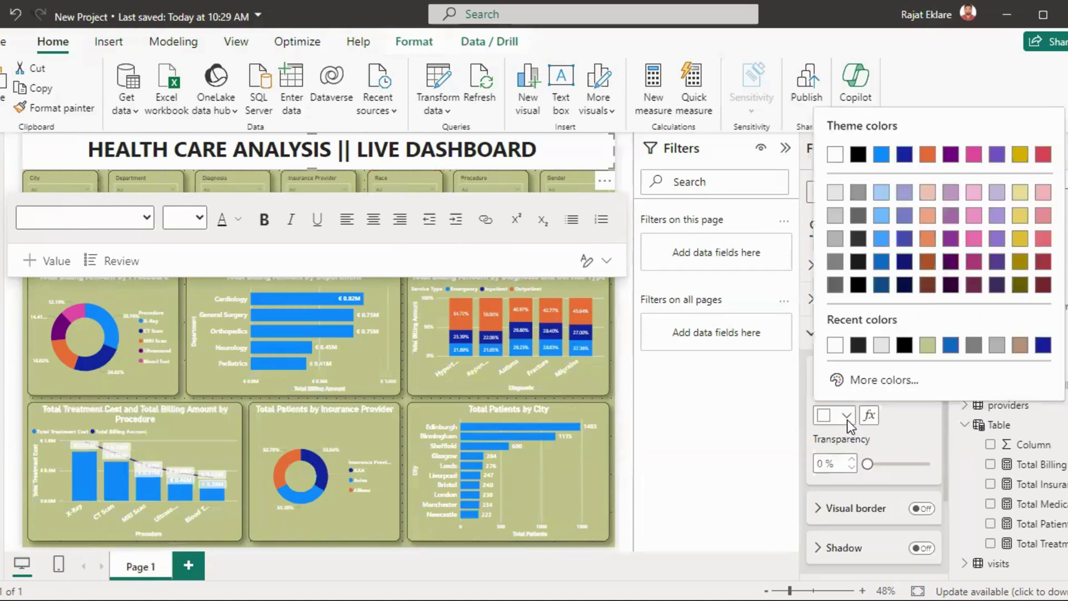
left_click(925, 346)
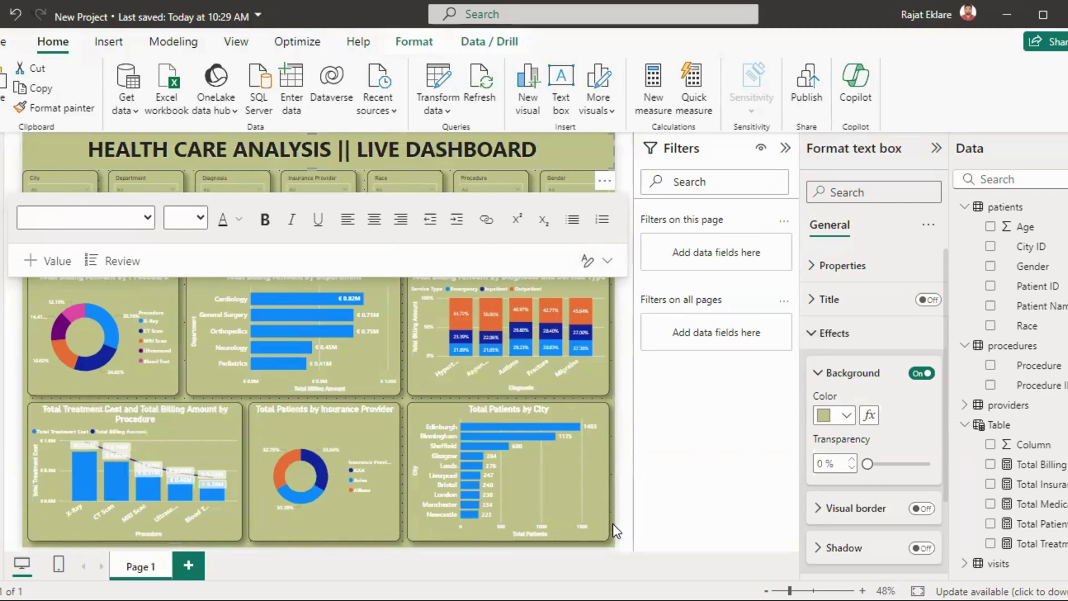
left_click(611, 542)
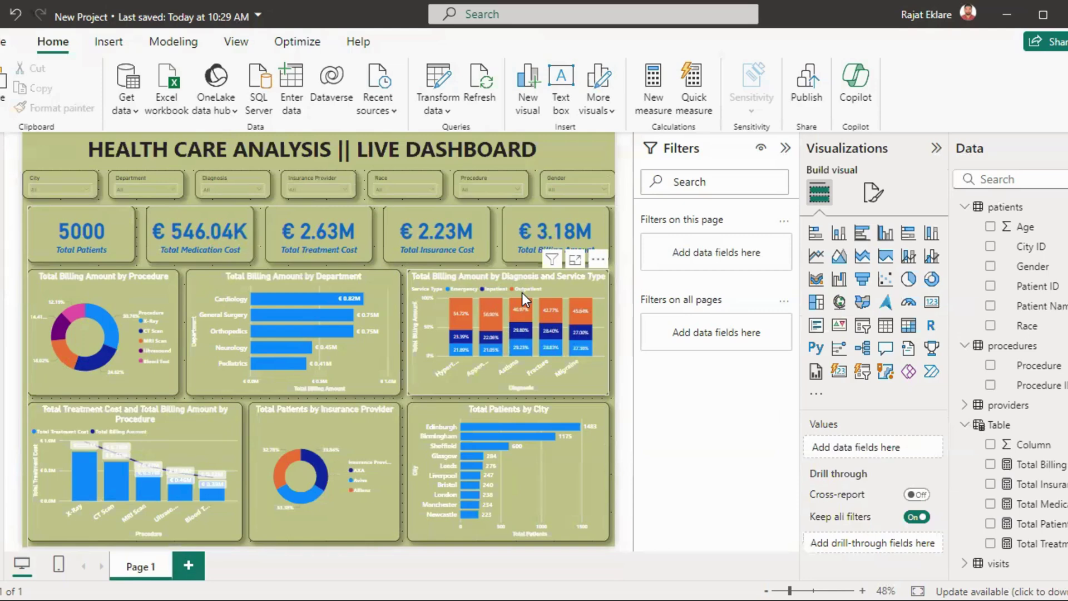
Step: Filter the dashboard to the cities Edinburgh and Glasgow with the City slicer
left_click(85, 189)
left_click(53, 223)
left_click(55, 234)
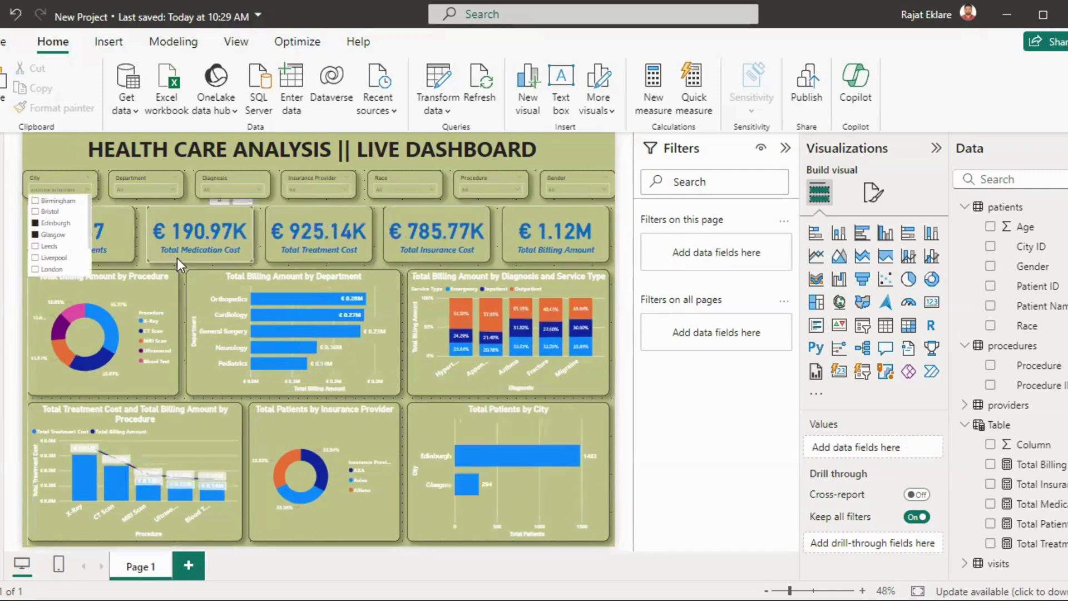
Step: Filter the dashboard to the Cardiology, General Surgery, Neurology and Orthopedics departments
left_click(142, 192)
left_click(136, 201)
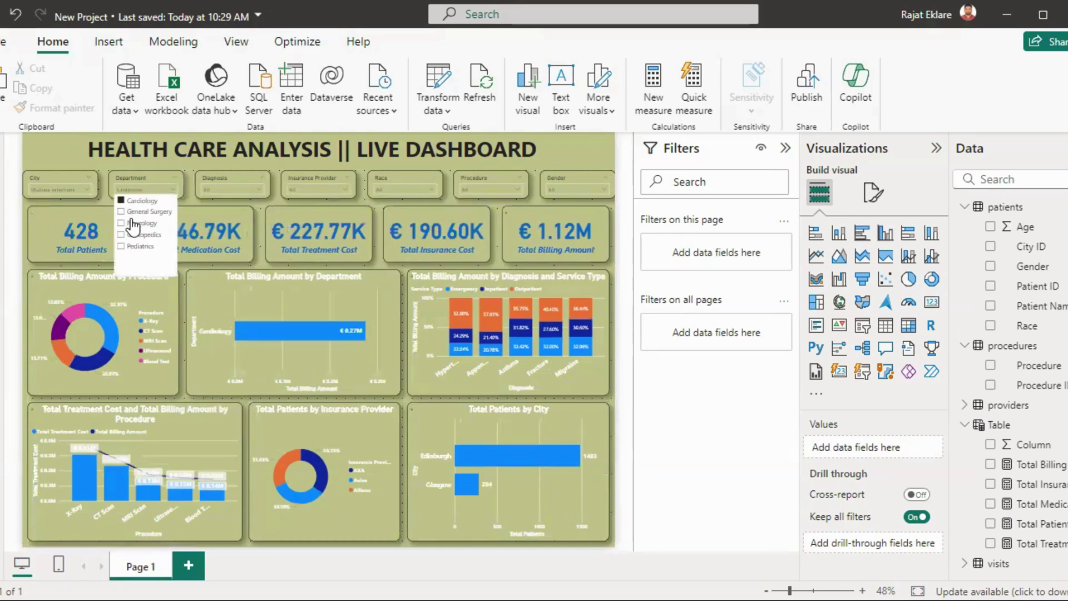
left_click(136, 212)
left_click(137, 223)
left_click(133, 234)
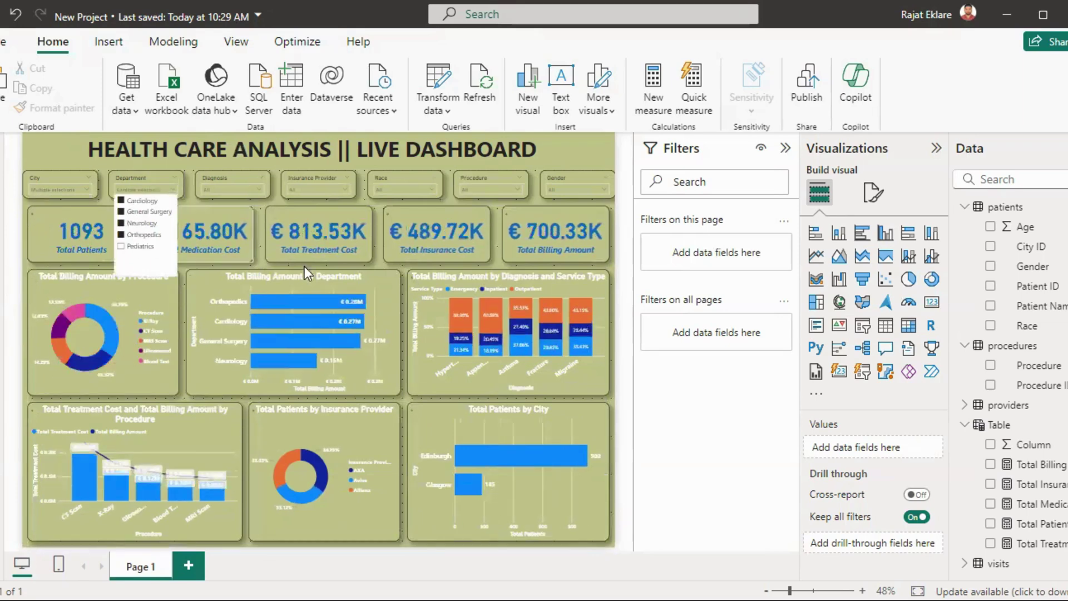
Step: Filter the dashboard to the diagnoses Asthma, Hypertension and Fracture
left_click(235, 187)
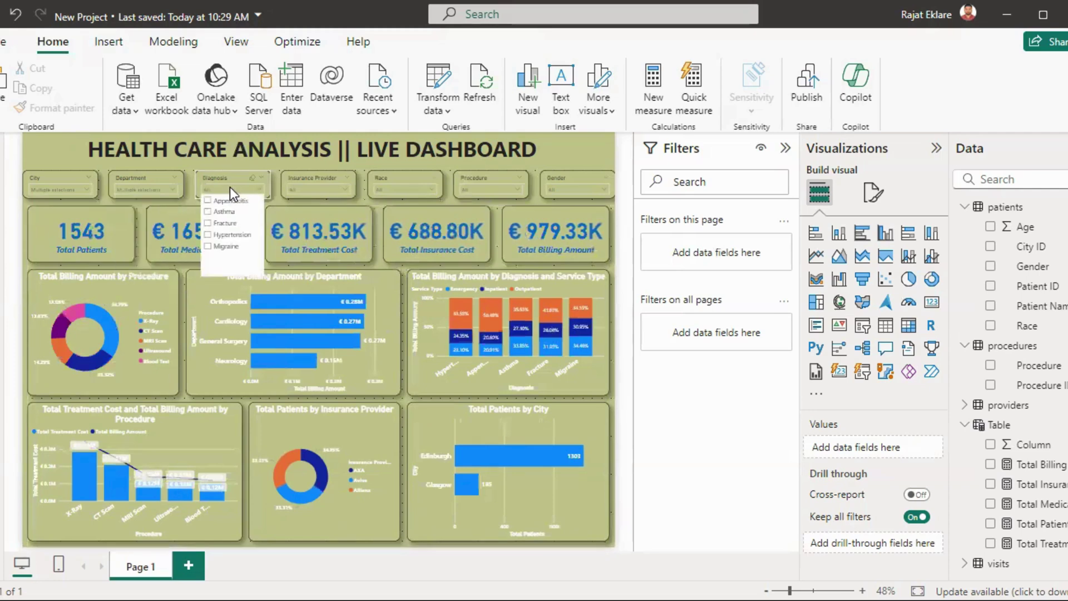
left_click(223, 212)
left_click(223, 234)
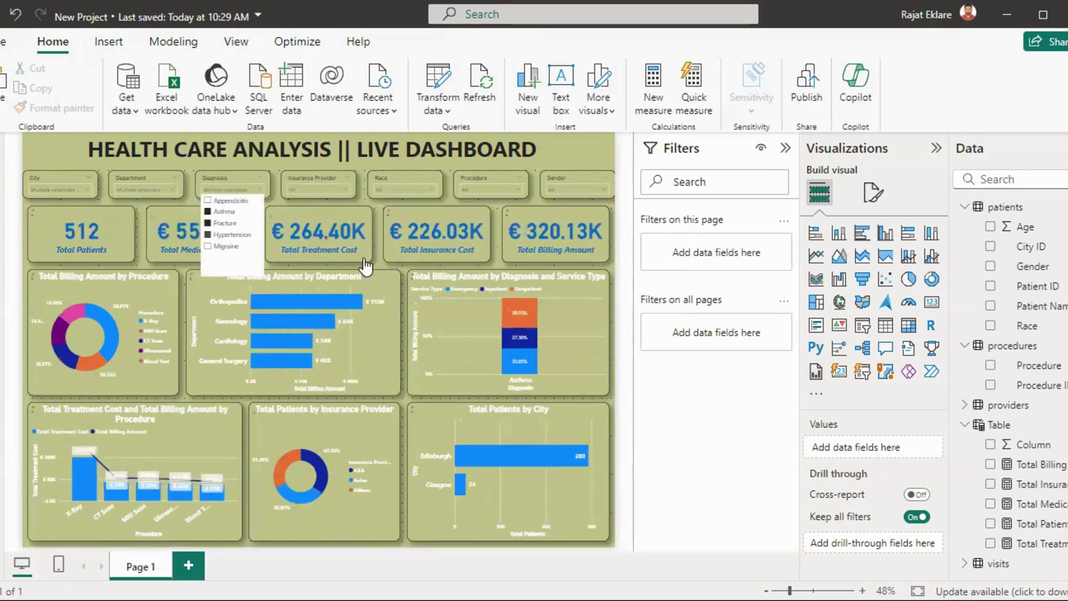
left_click(222, 223)
Step: Test the Insurance Provider slicer by selecting Aviva, AXA and Allianz, and clear AXA again
left_click(299, 192)
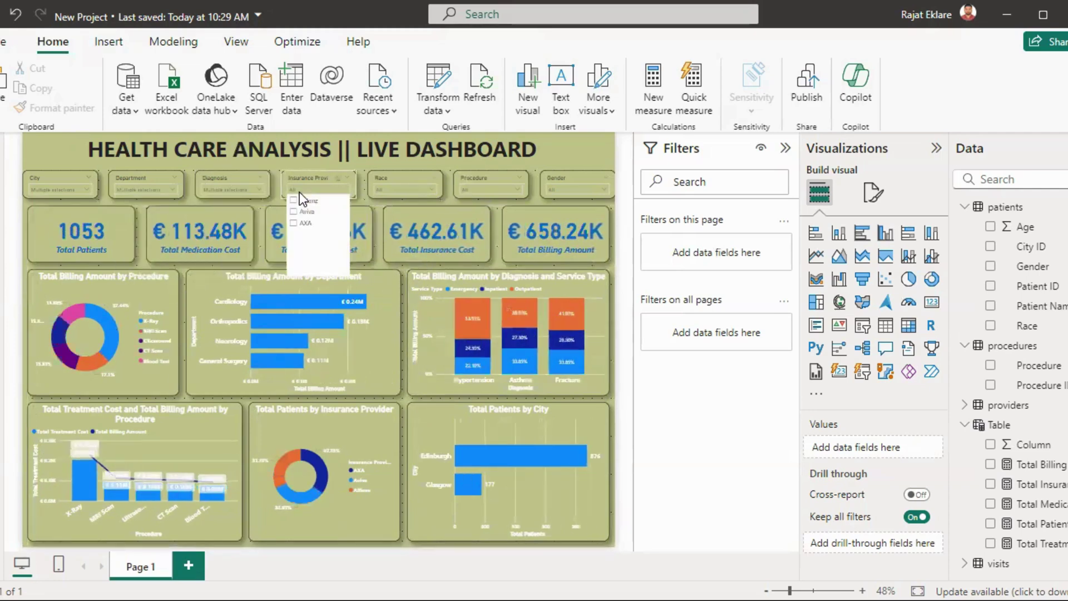
left_click(306, 211)
left_click(306, 223)
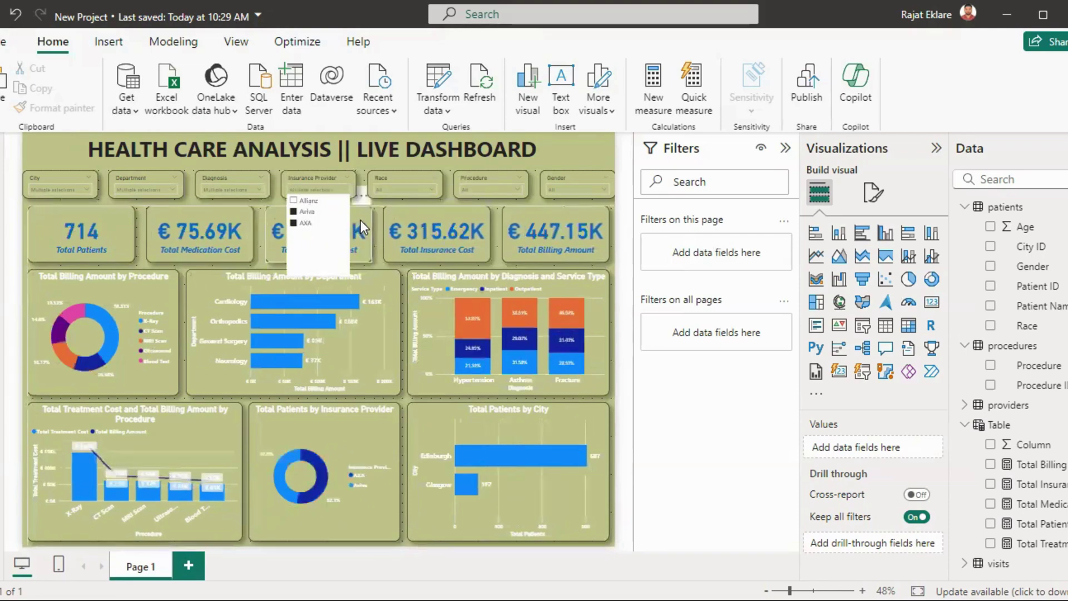
left_click(306, 200)
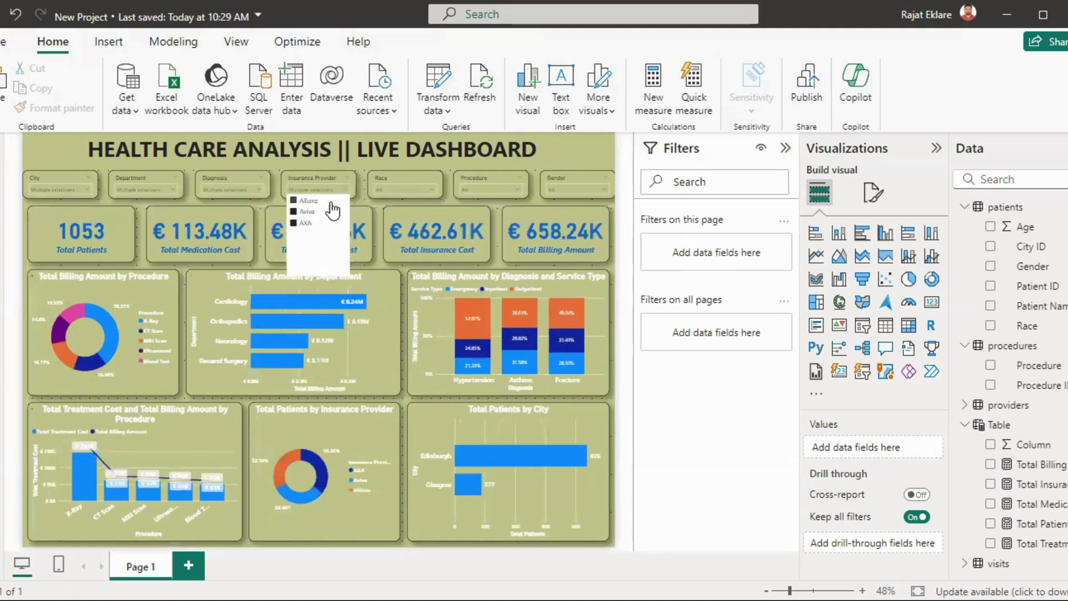
left_click(311, 225)
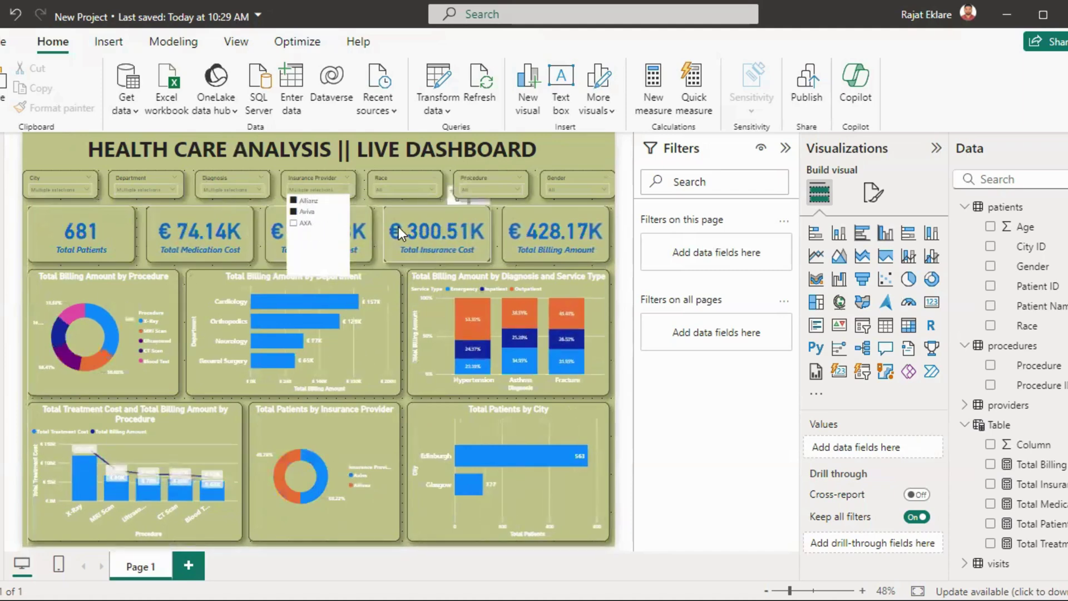
Step: Filter the dashboard to the Black, Hispanic, Other and White groups with the Race slicer
left_click(405, 192)
left_click(392, 212)
left_click(397, 223)
left_click(393, 234)
left_click(394, 246)
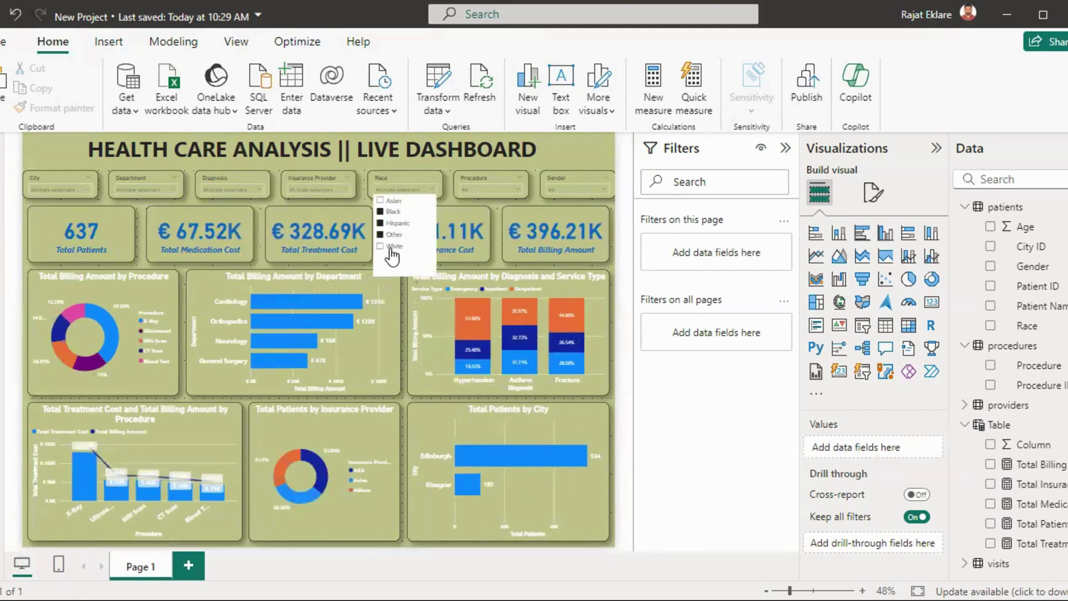
Step: Filter the dashboard to the procedures Ultrasound, MRI Scan and CT Scan
left_click(506, 189)
left_click(469, 234)
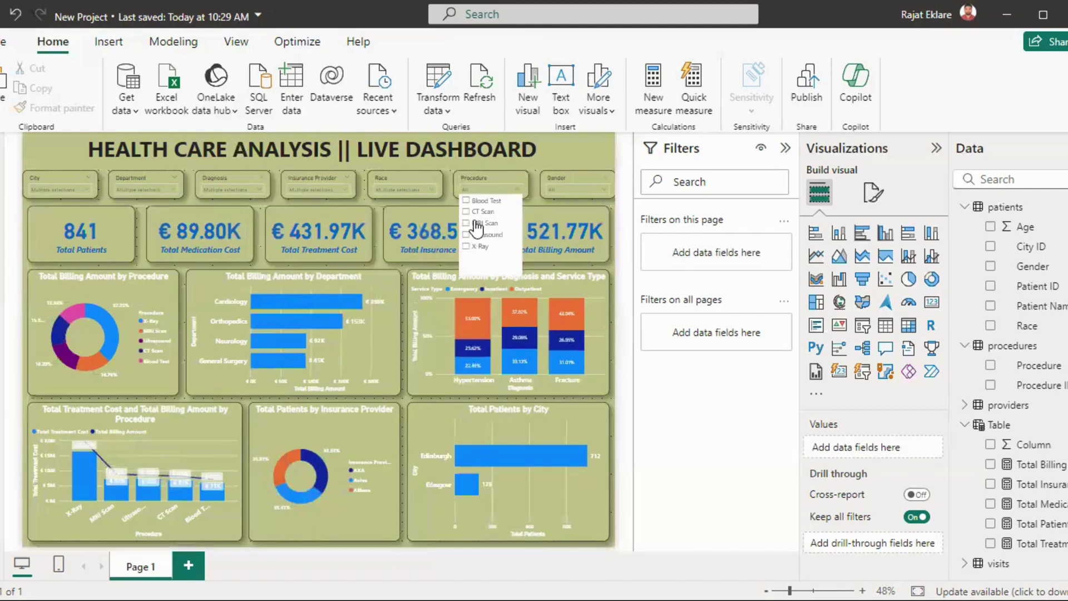
left_click(476, 222)
left_click(479, 212)
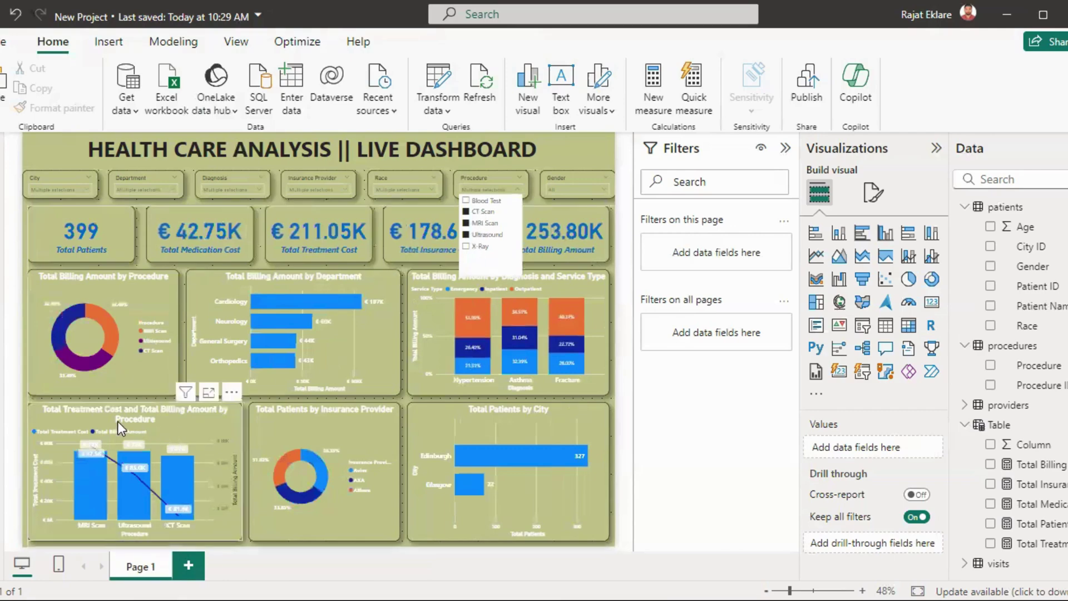
Step: Filter the dashboard to Female patients with the Gender slicer, and add Male to the selection
left_click(563, 192)
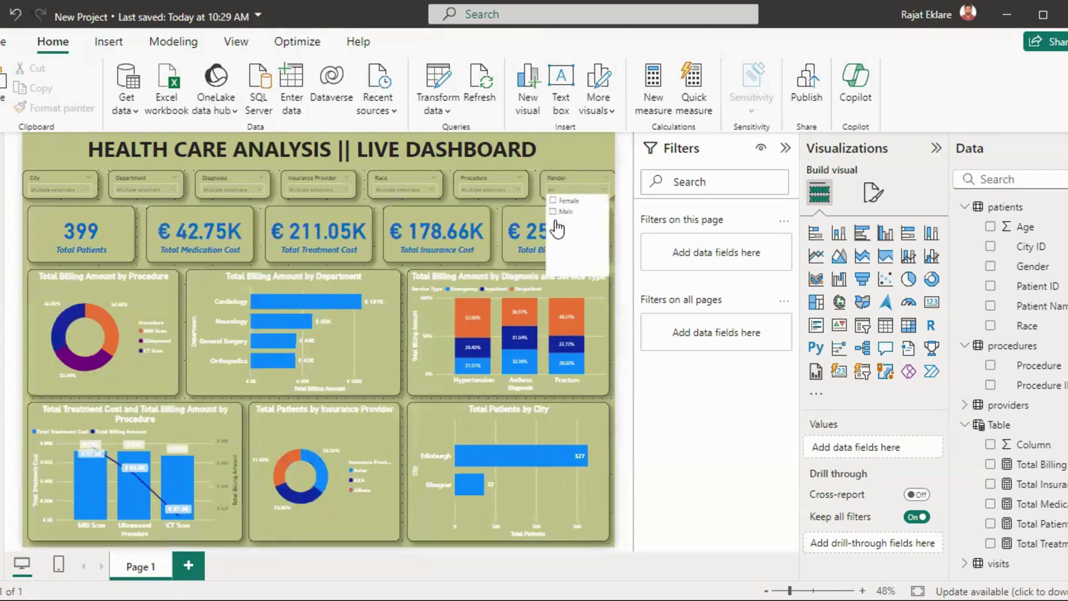
left_click(562, 205)
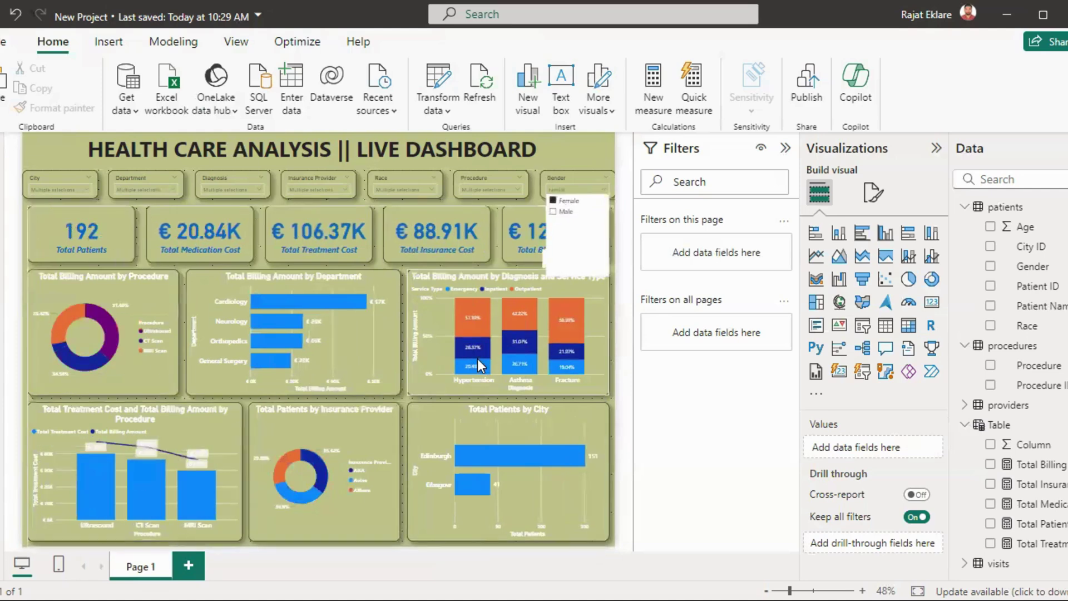
left_click(565, 214)
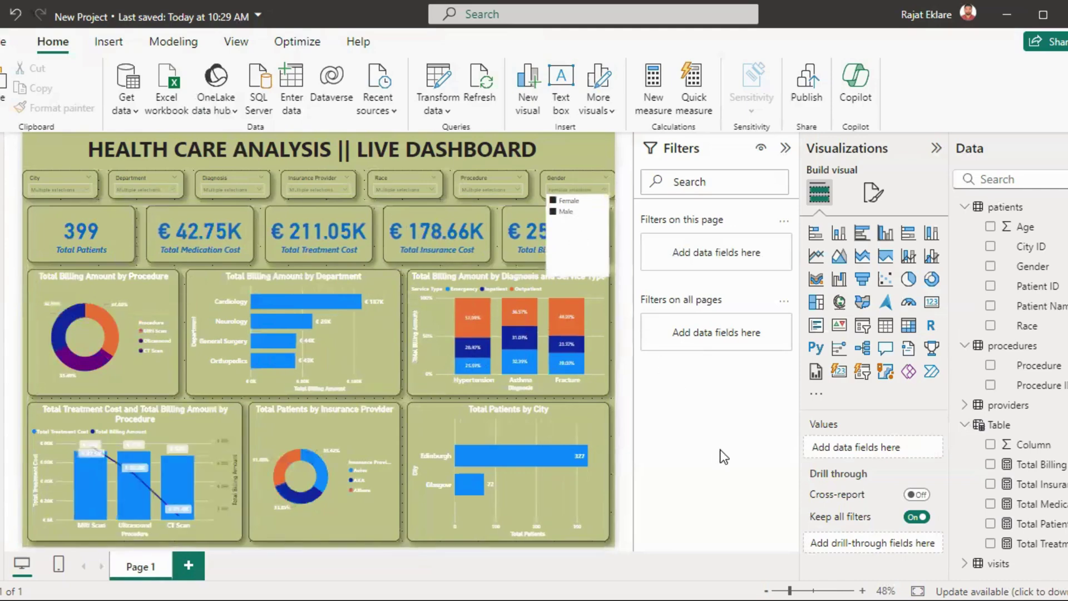
Step: Add Leeds, Liverpool, London and Bristol to the City slicer's selection and close its list
left_click(66, 188)
left_click(66, 189)
left_click(35, 246)
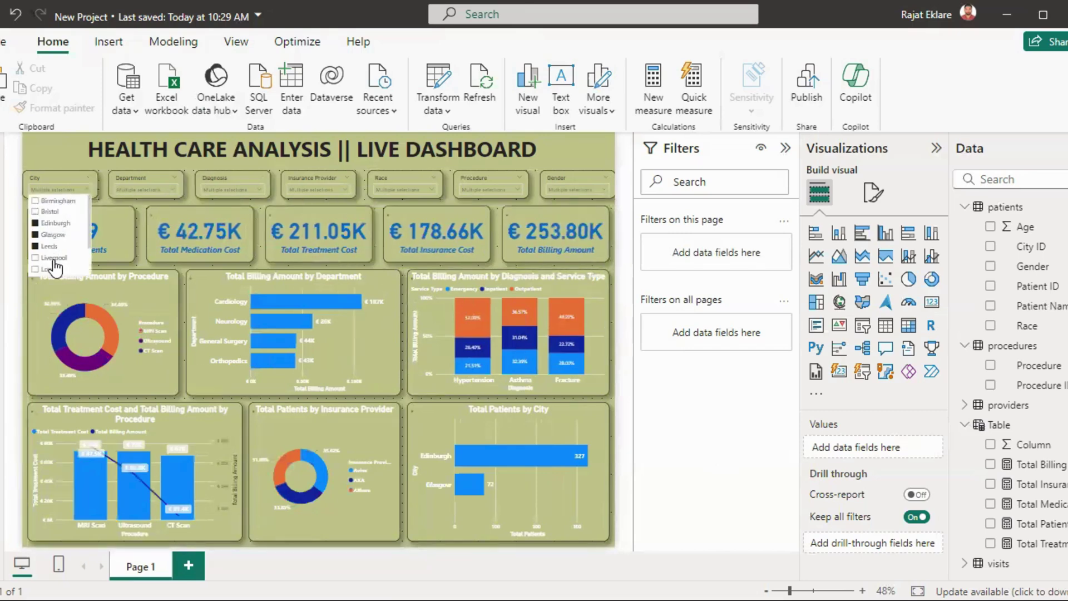
left_click(51, 268)
left_click(49, 212)
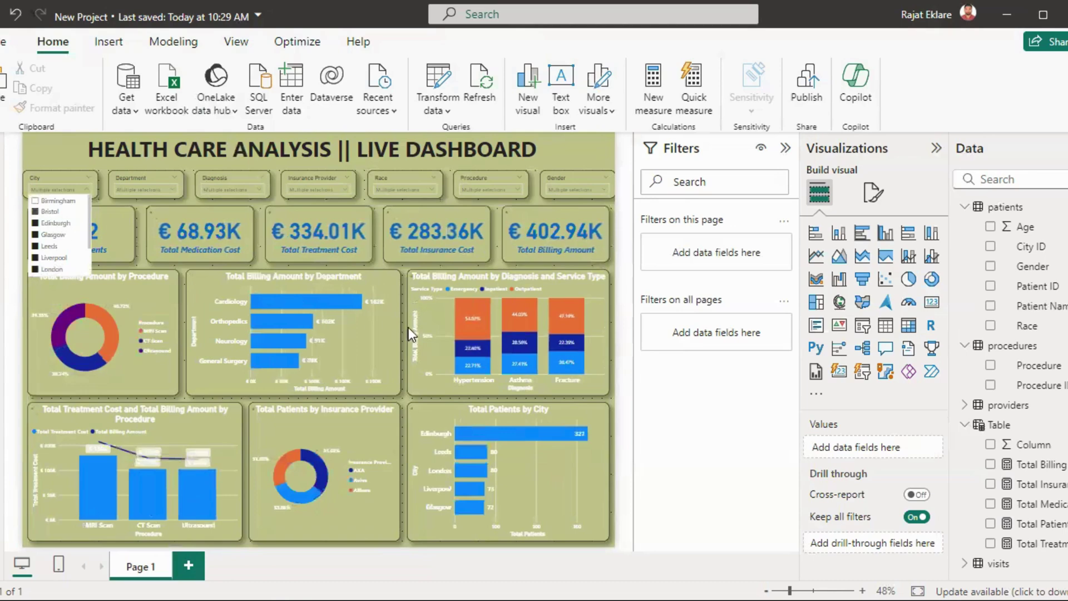
left_click(703, 458)
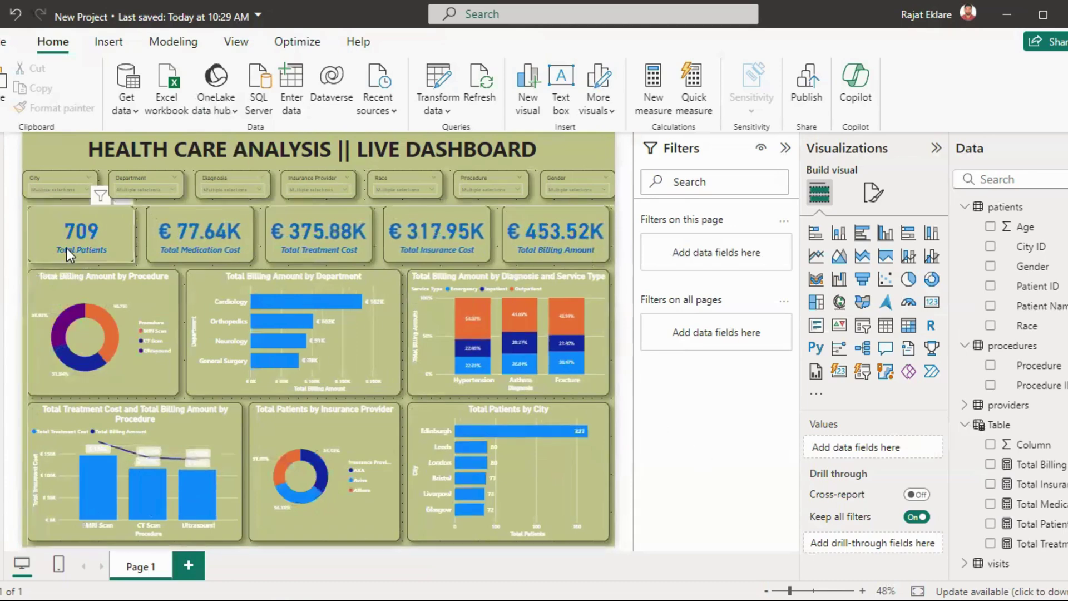